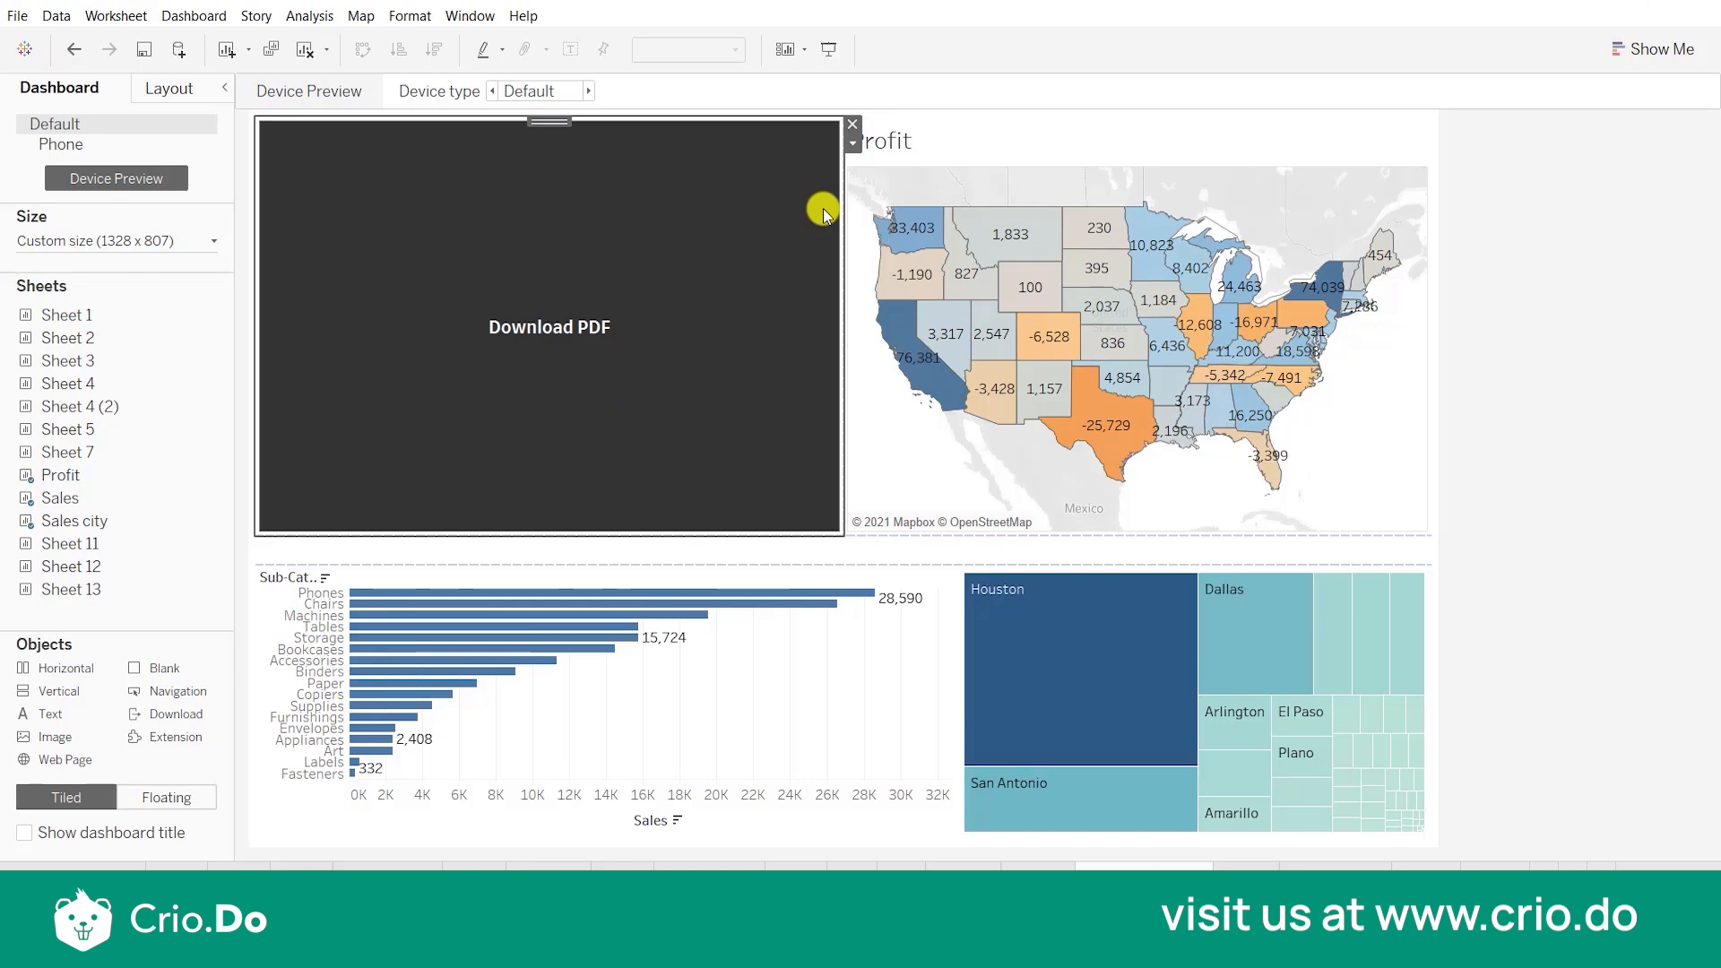
Set the download button's title to "Click Here to download PDF", keeping PDF as the export format, and apply the edit.
{"action": "left_click", "coordinate": [854, 145]}
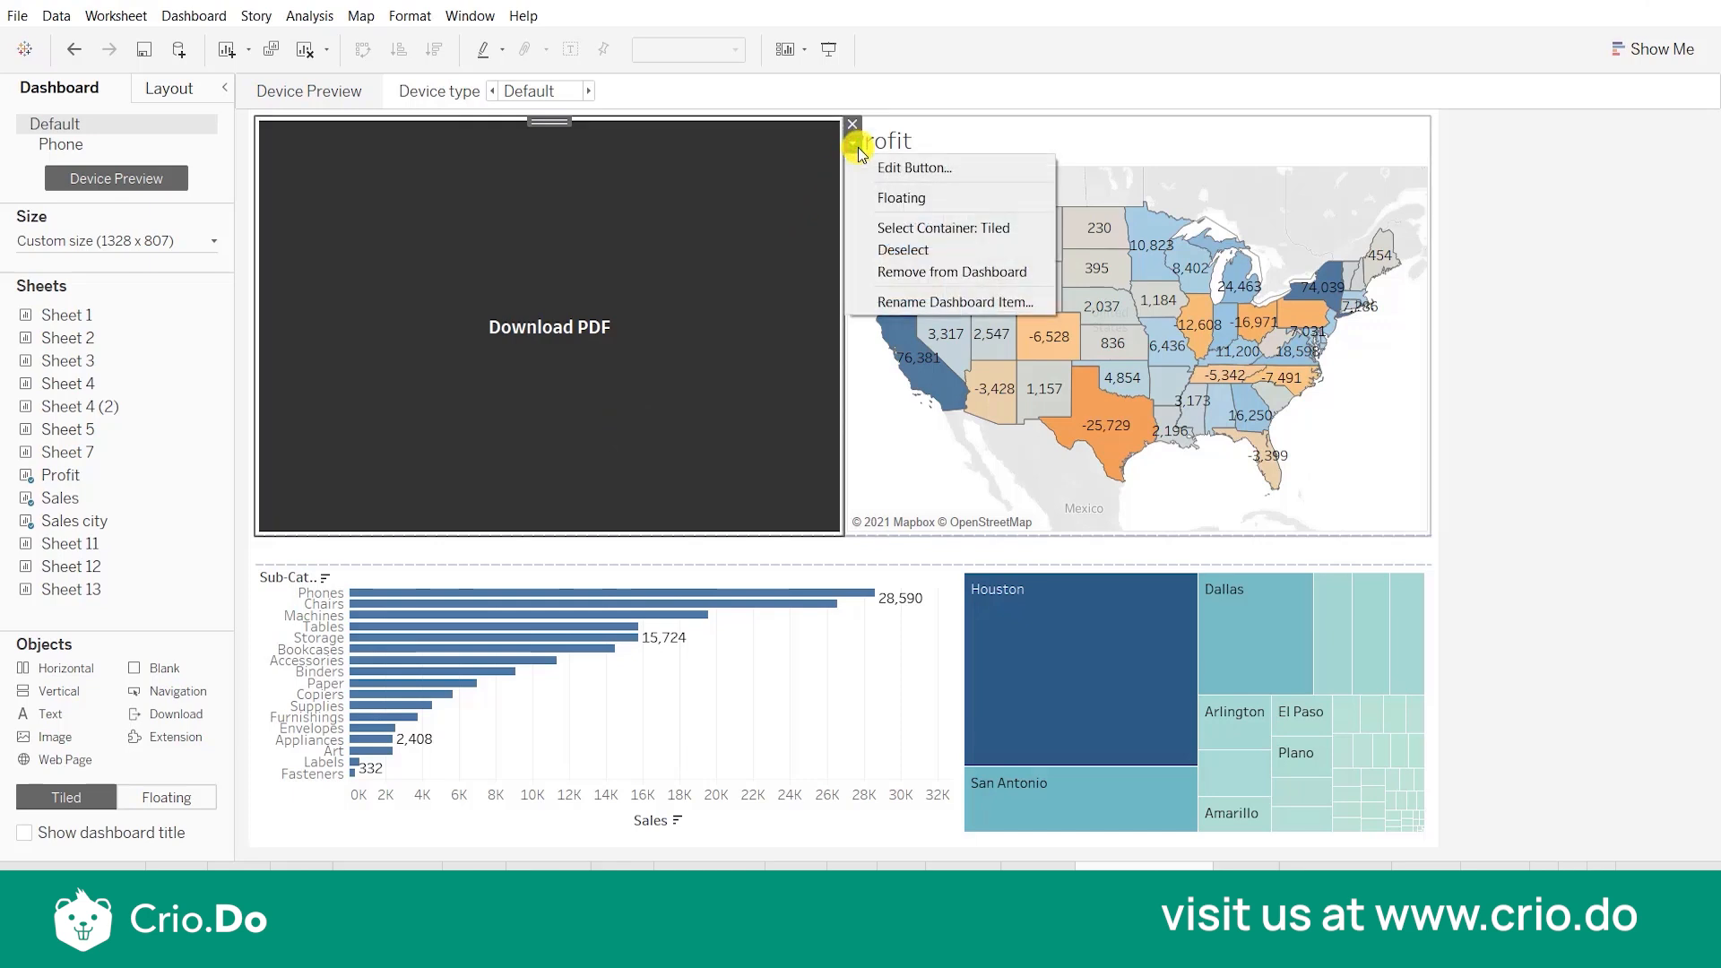
{"action": "left_click", "coordinate": [888, 168]}
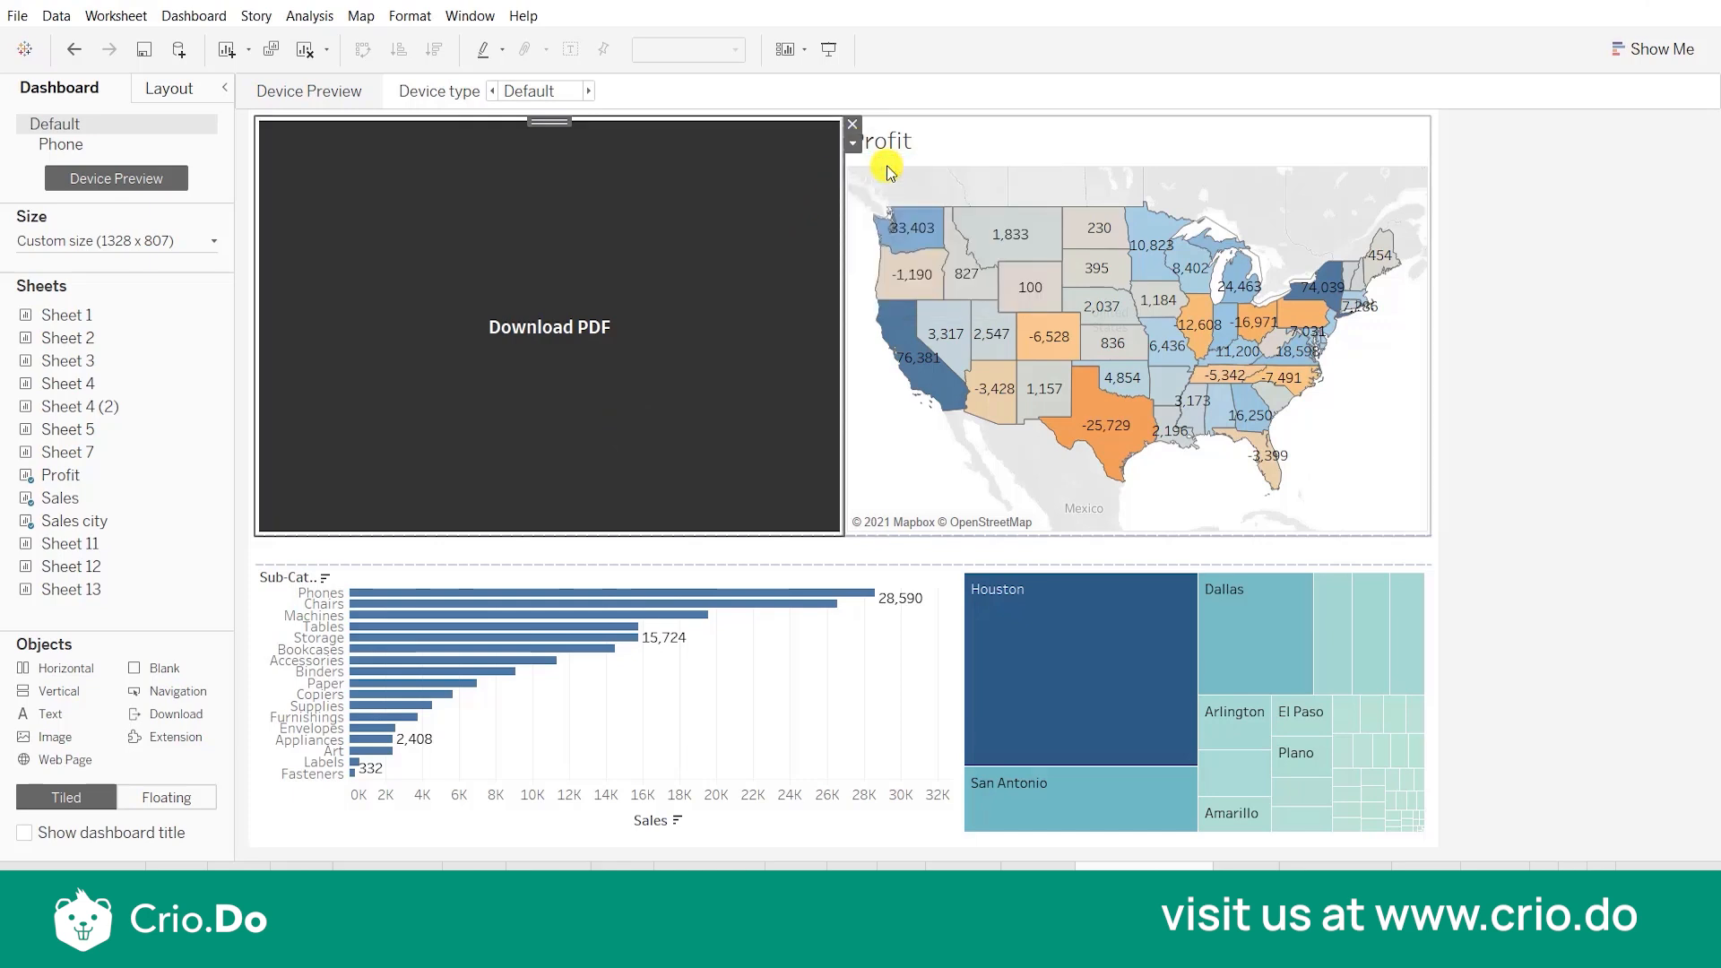
{"action": "left_click", "coordinate": [757, 234]}
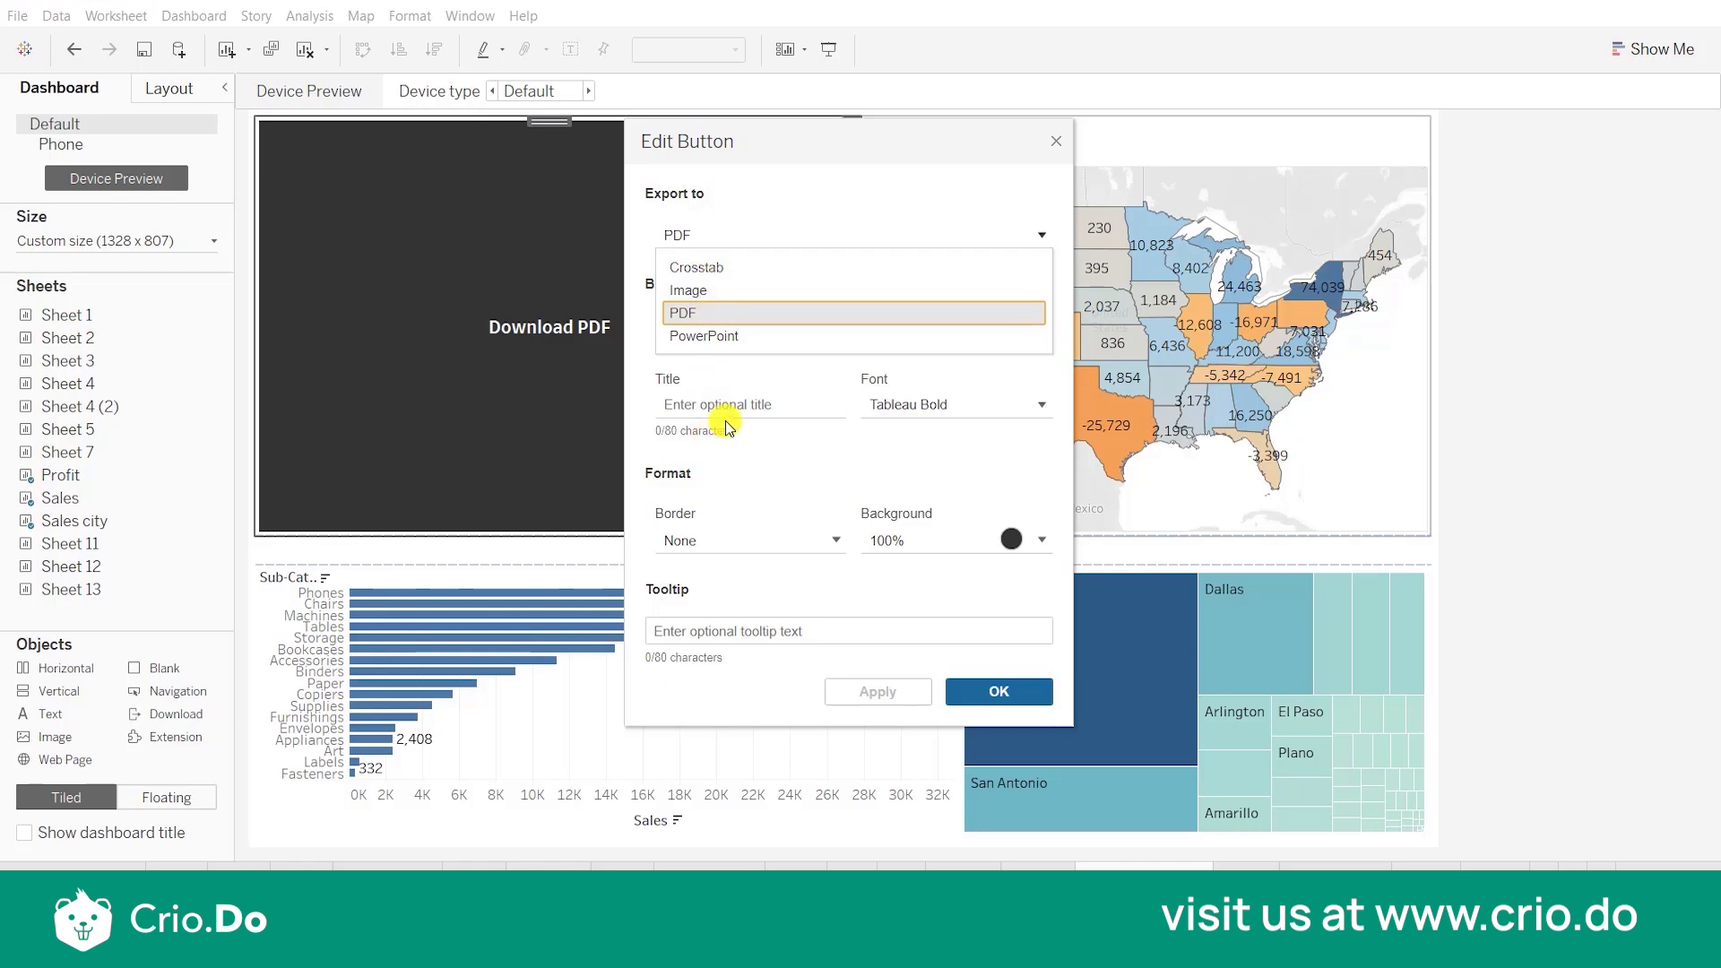
{"action": "left_click", "coordinate": [765, 442]}
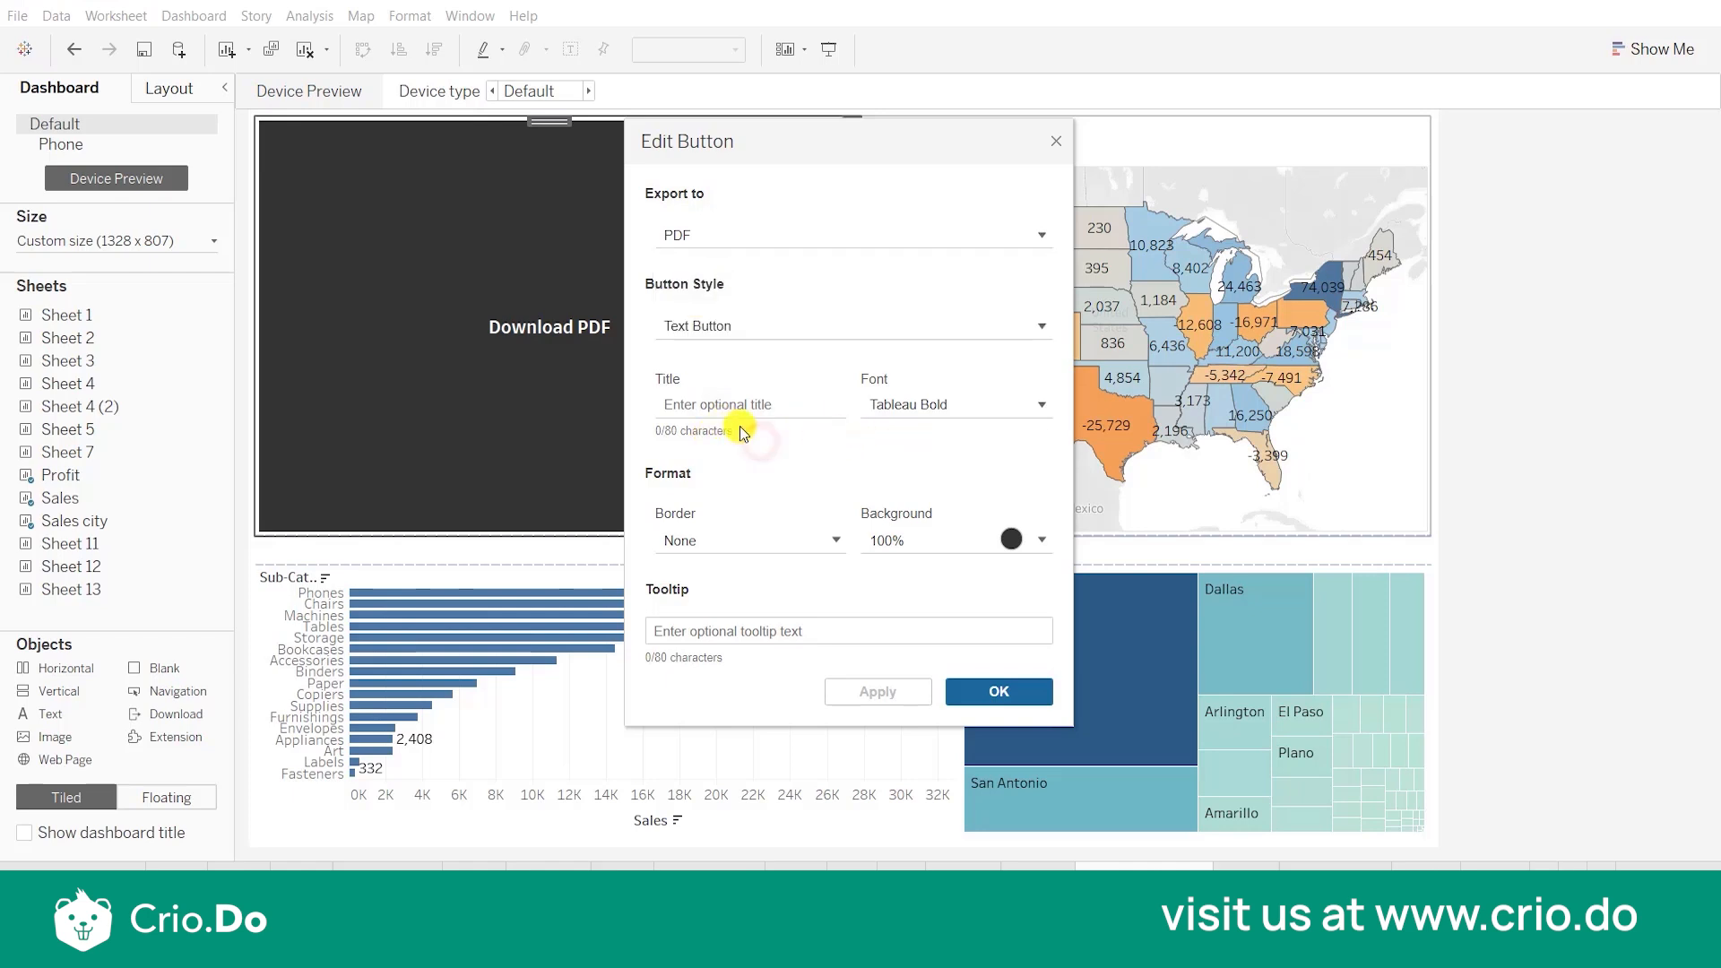
{"action": "left_click", "coordinate": [725, 408]}
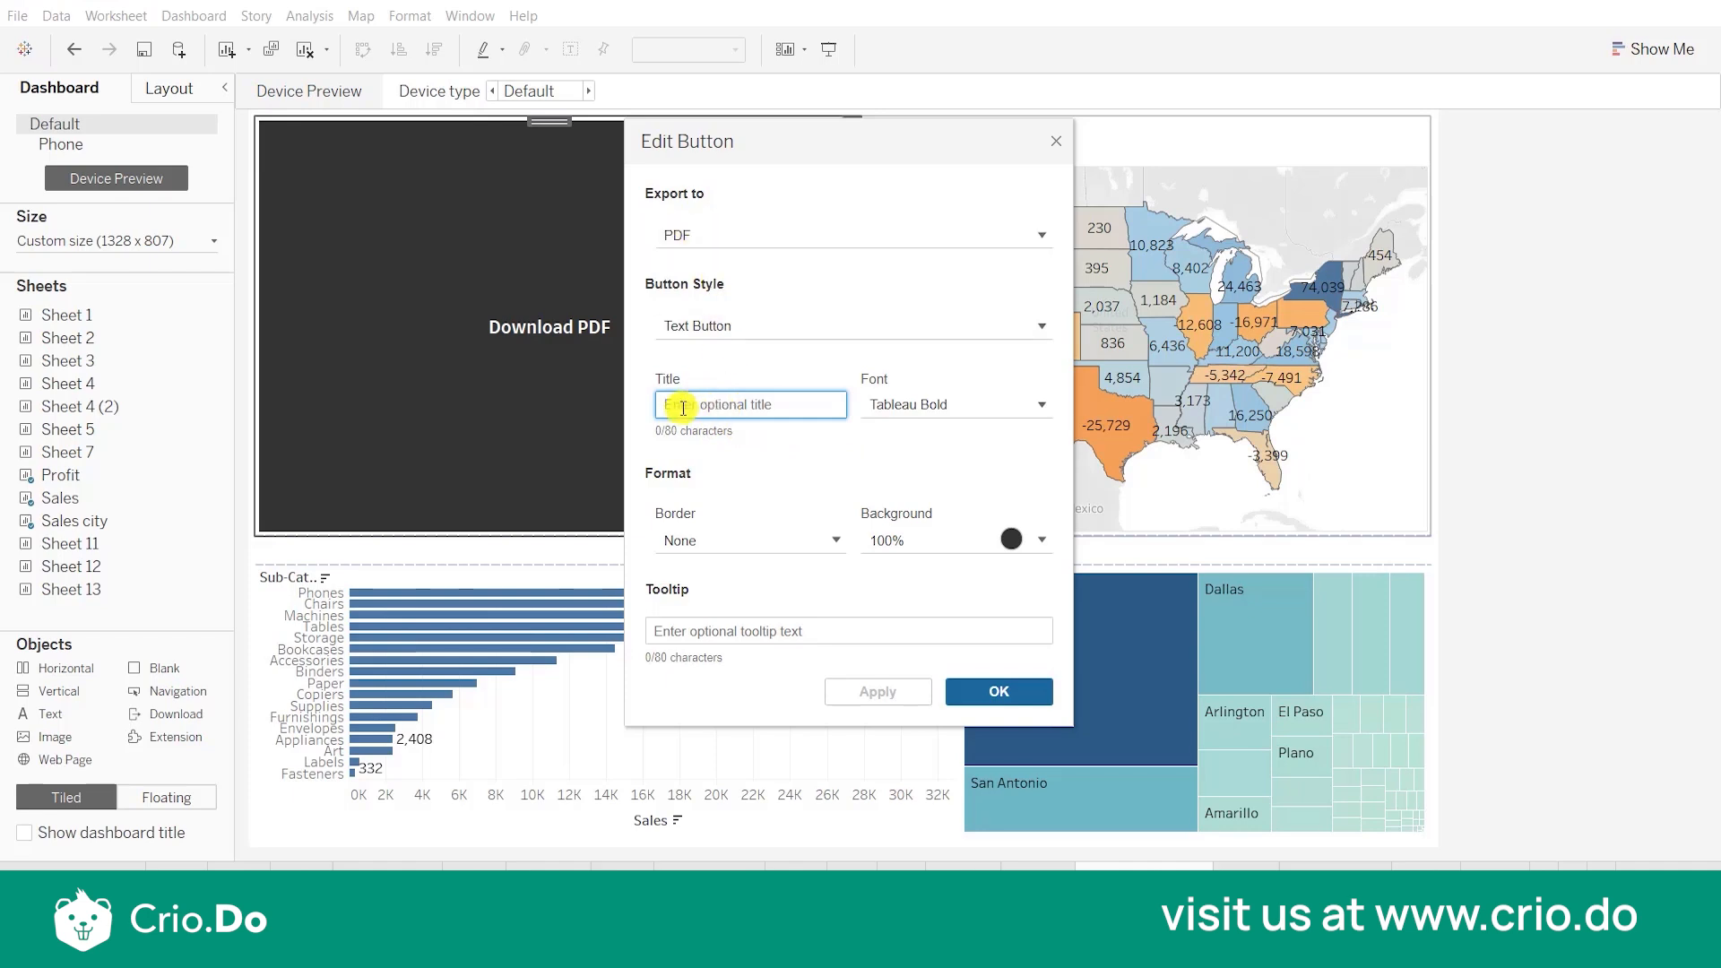
{"action": "type", "text": "C"}
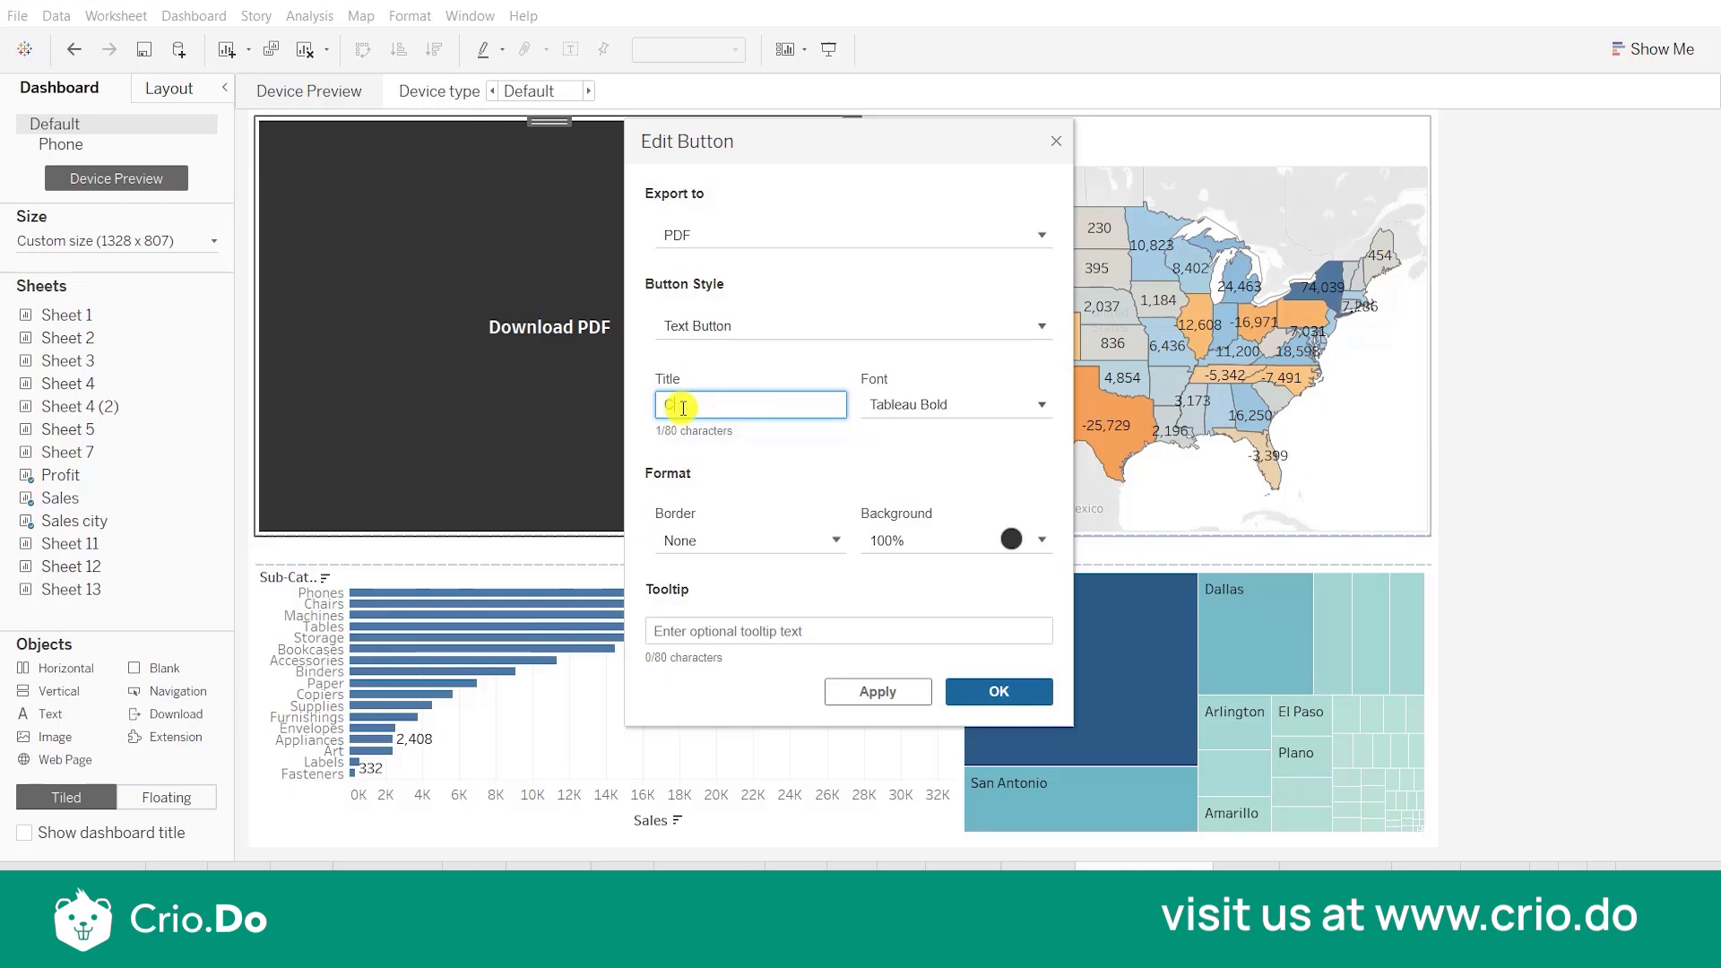
{"action": "type", "text": "lick Here to dowmn"}
{"action": "key", "text": "BackSpace"}
{"action": "type", "text": "nload PDF"}
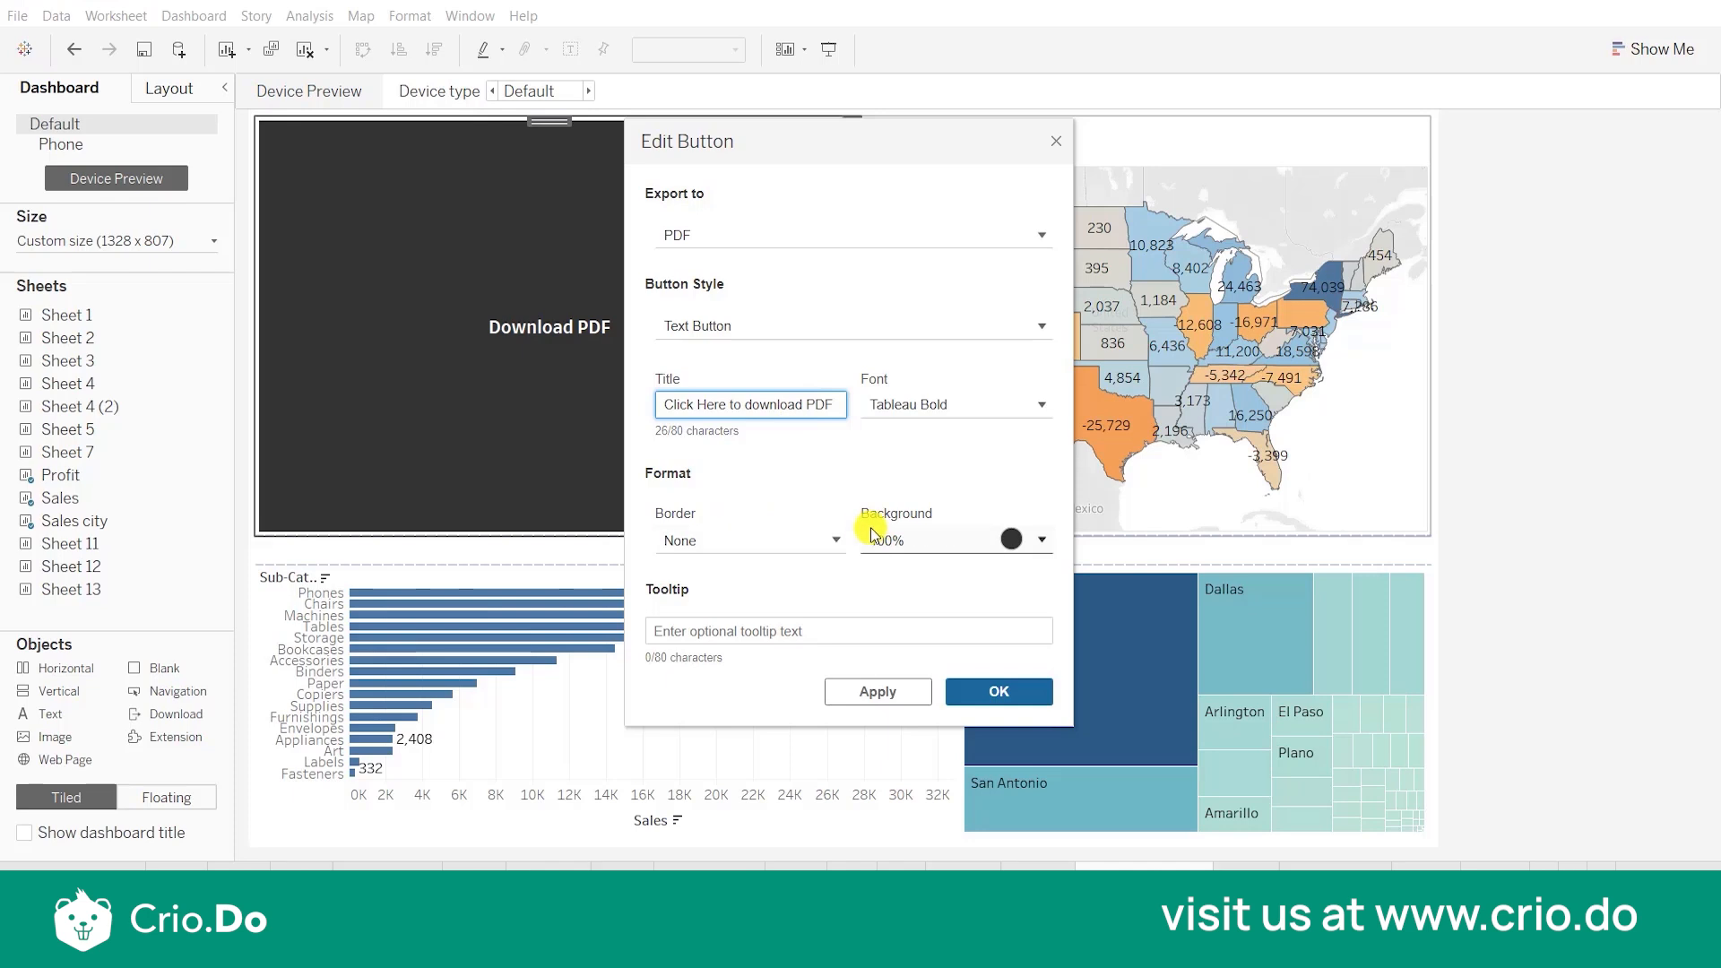
{"action": "left_click", "coordinate": [917, 695]}
{"action": "left_click", "coordinate": [993, 697]}
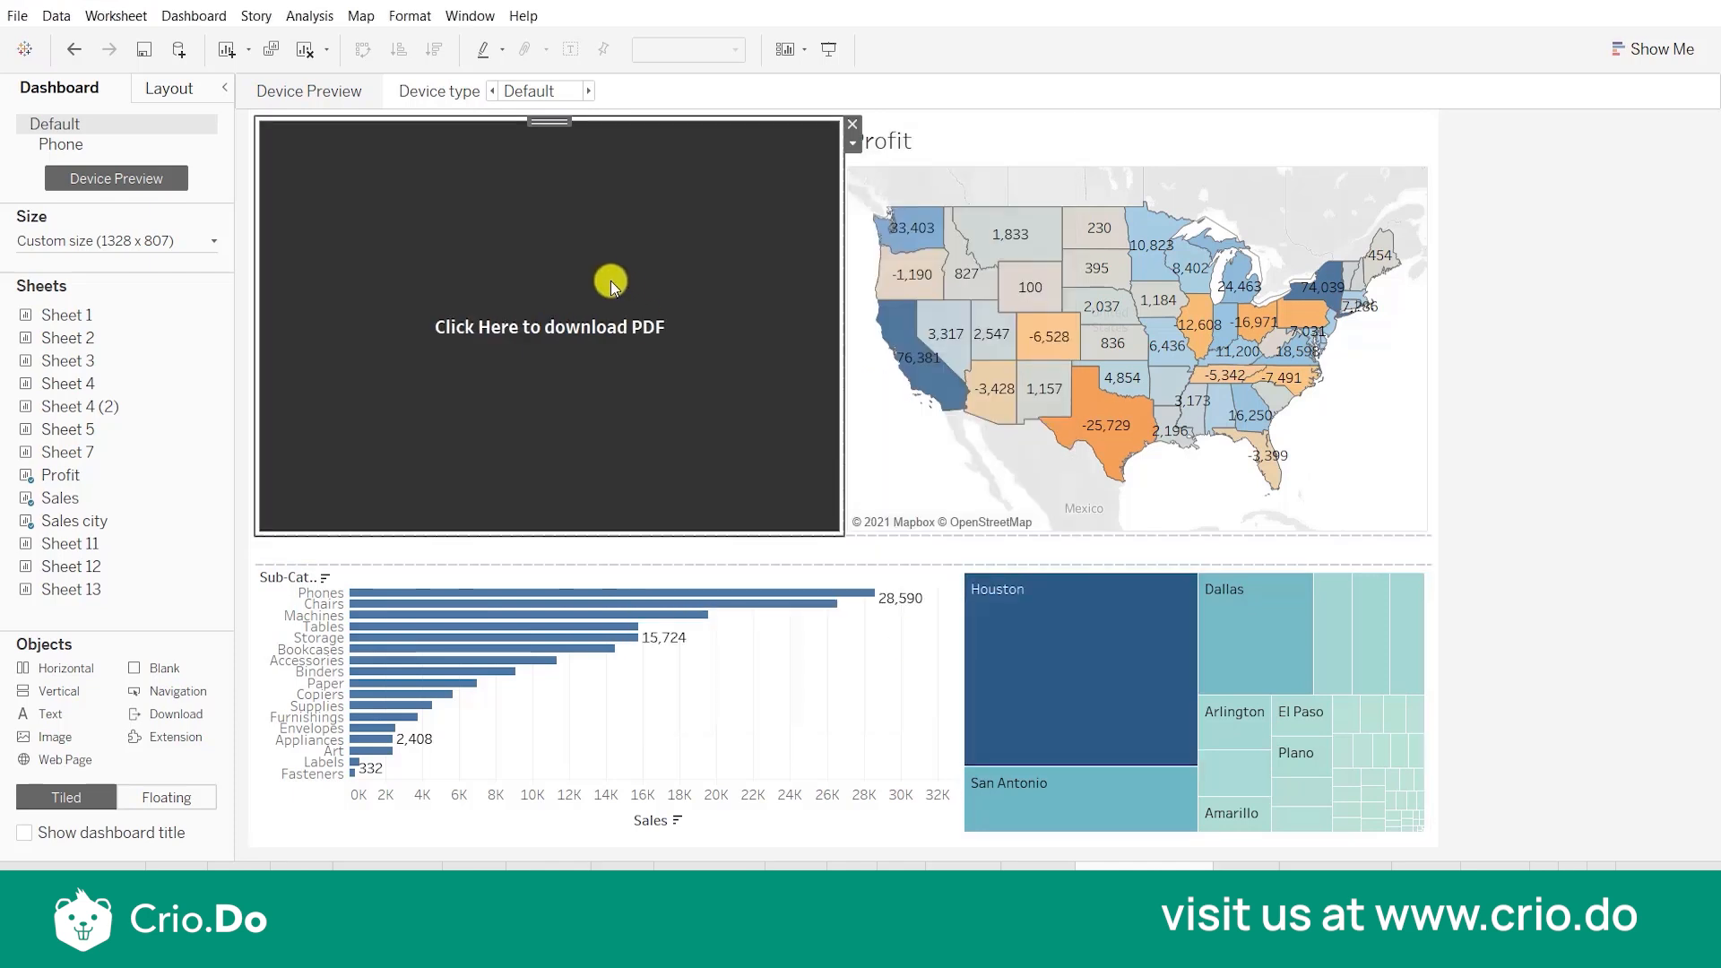
Trigger the download button and examine the PDF print options, including range, paper sizes and orientation.
{"action": "left_click", "coordinate": [619, 329], "text": "alt"}
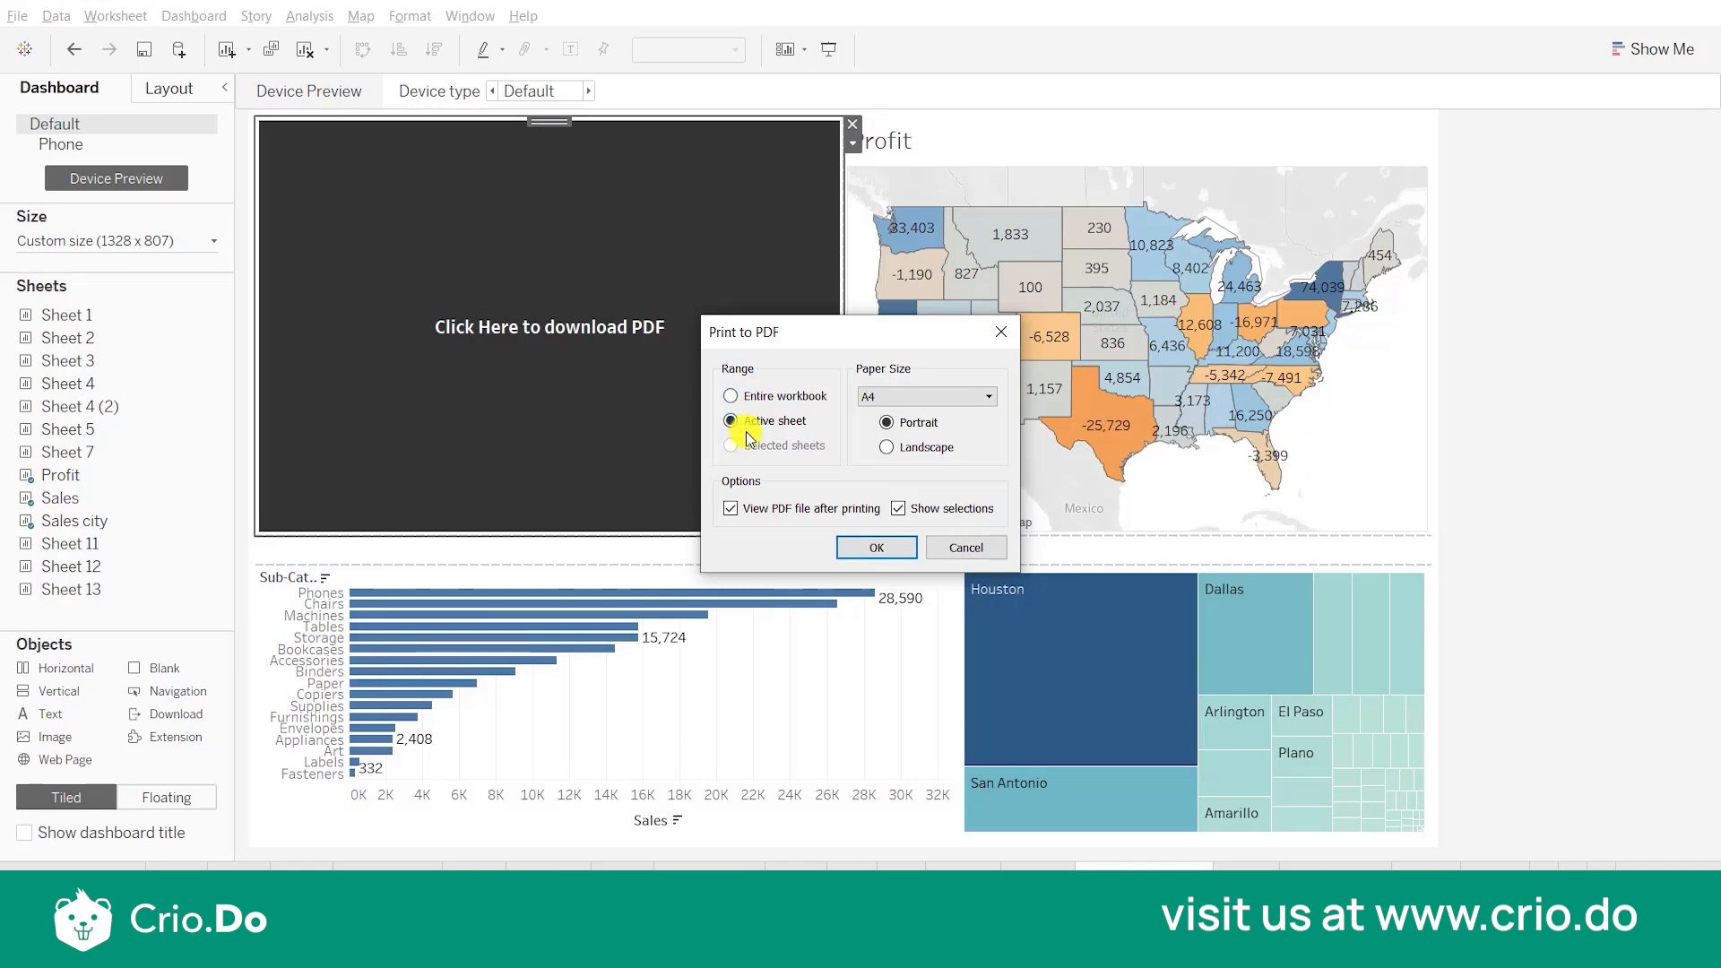
{"action": "left_click", "coordinate": [1258, 140]}
{"action": "left_click", "coordinate": [877, 399]}
{"action": "left_click_drag", "start_coordinate": [983, 466], "coordinate": [981, 507]}
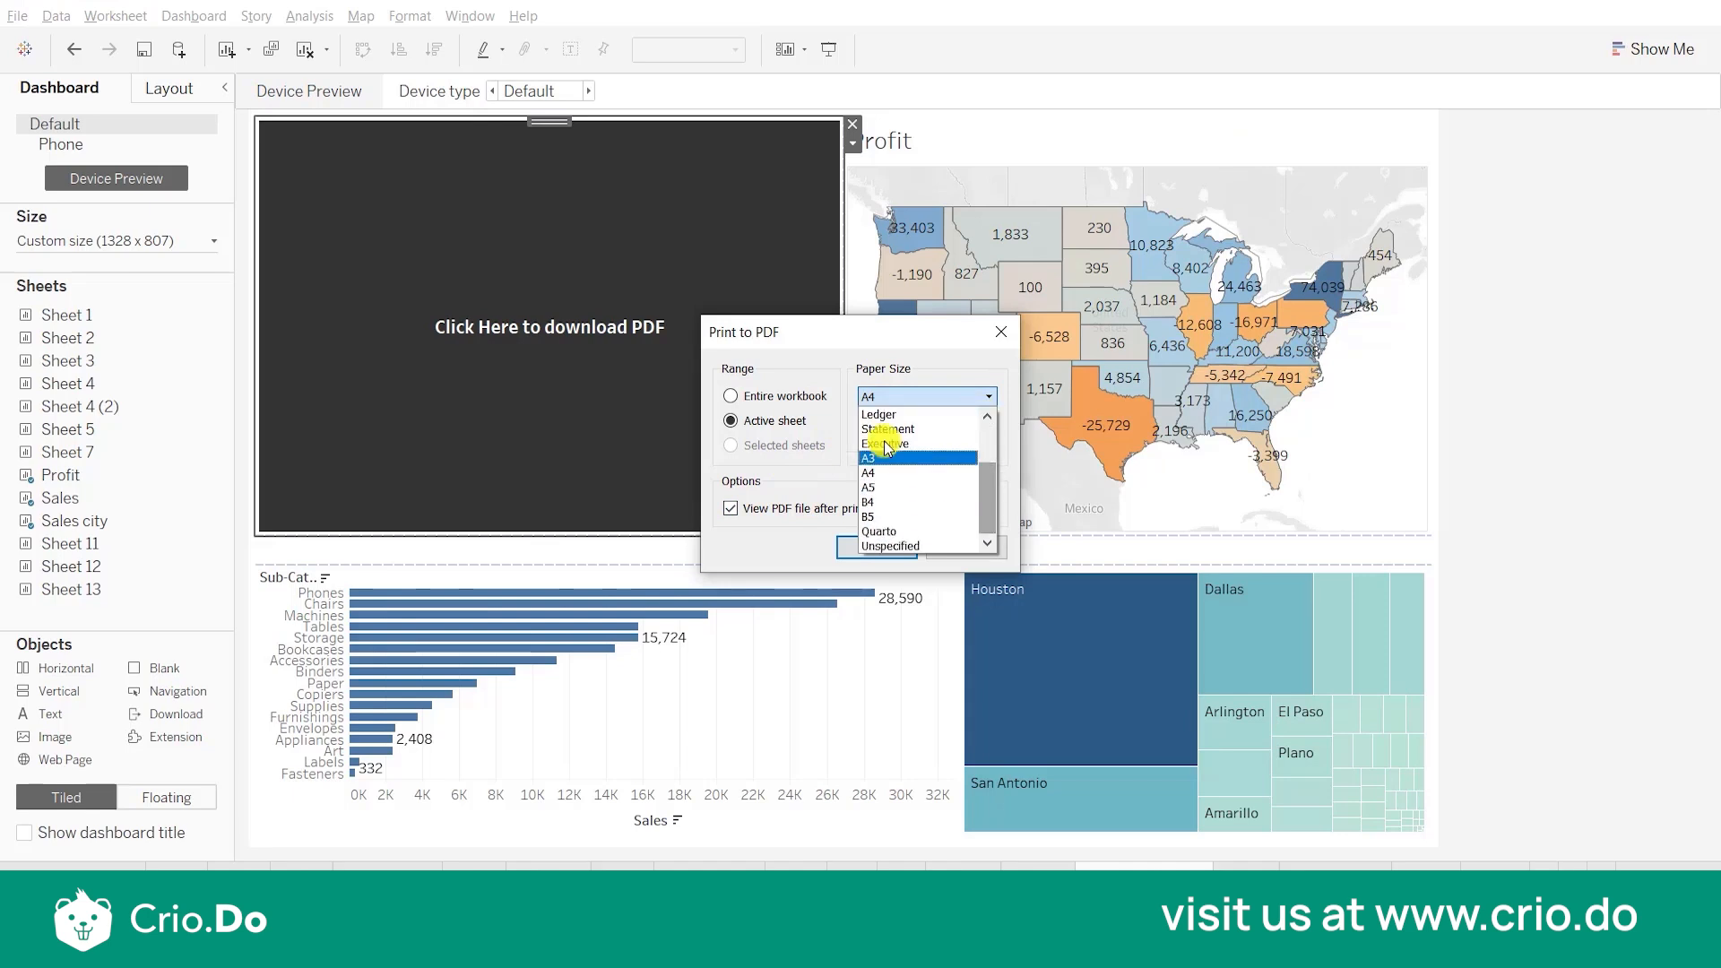
{"action": "left_click", "coordinate": [890, 359]}
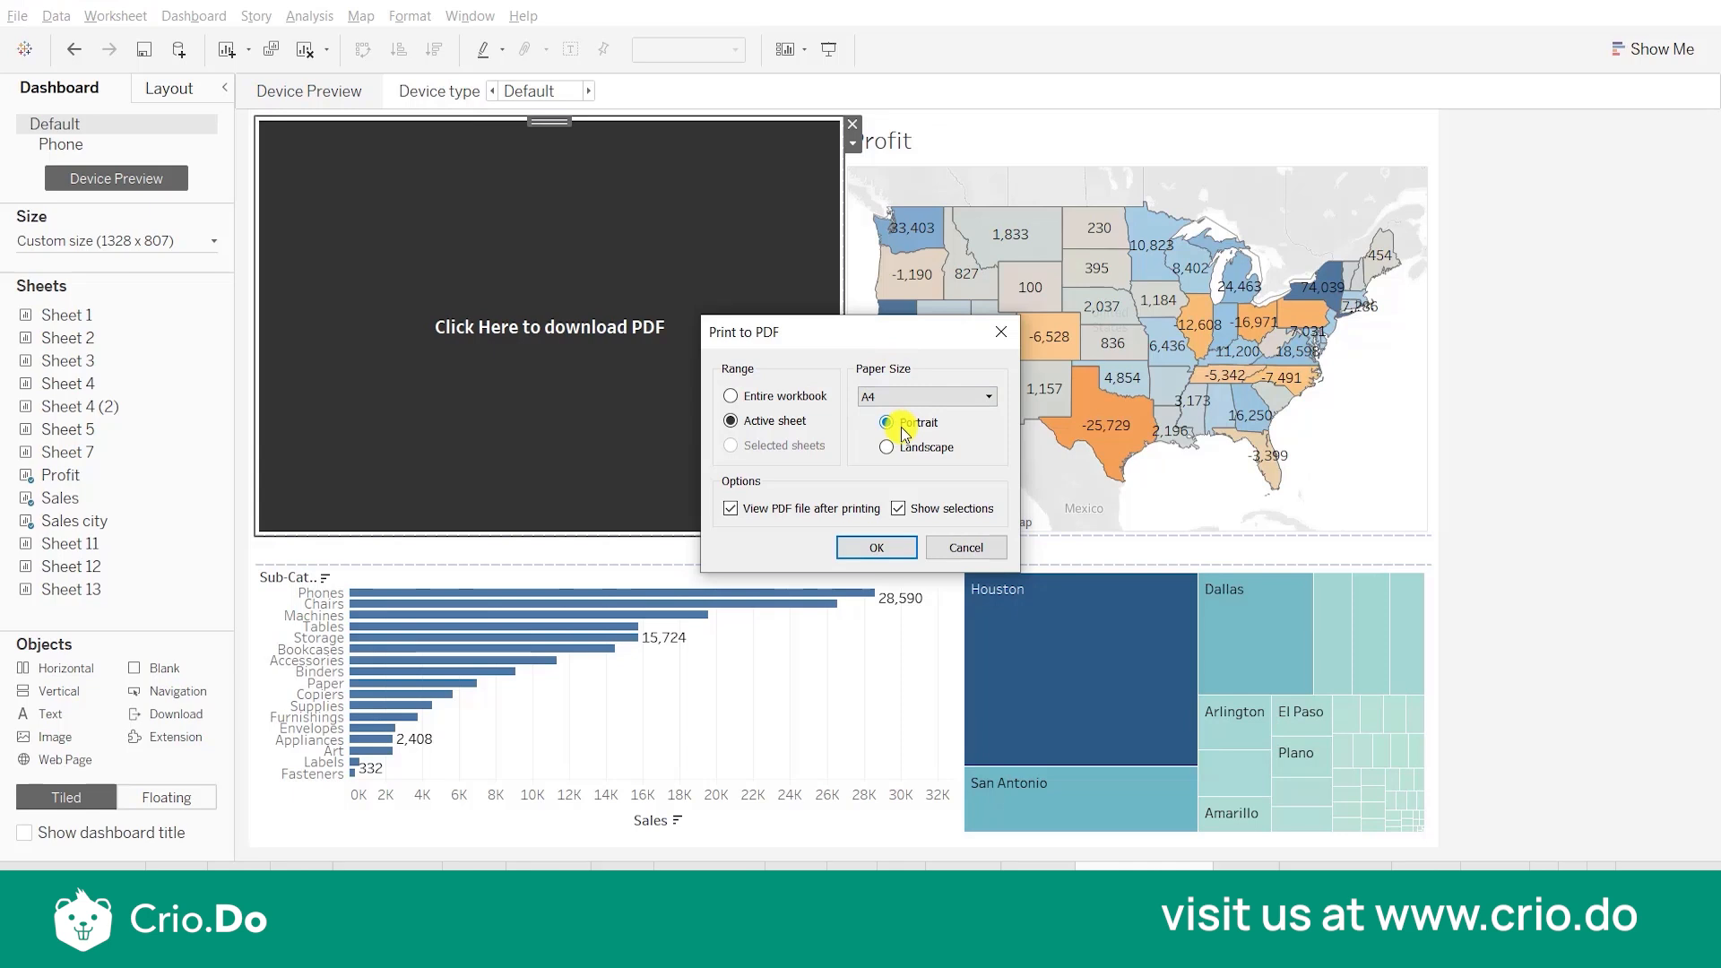
{"action": "left_click", "coordinate": [887, 545]}
{"action": "left_click_drag", "start_coordinate": [867, 536], "coordinate": [883, 439]}
{"action": "left_click", "coordinate": [789, 475]}
{"action": "left_click", "coordinate": [1388, 812]}
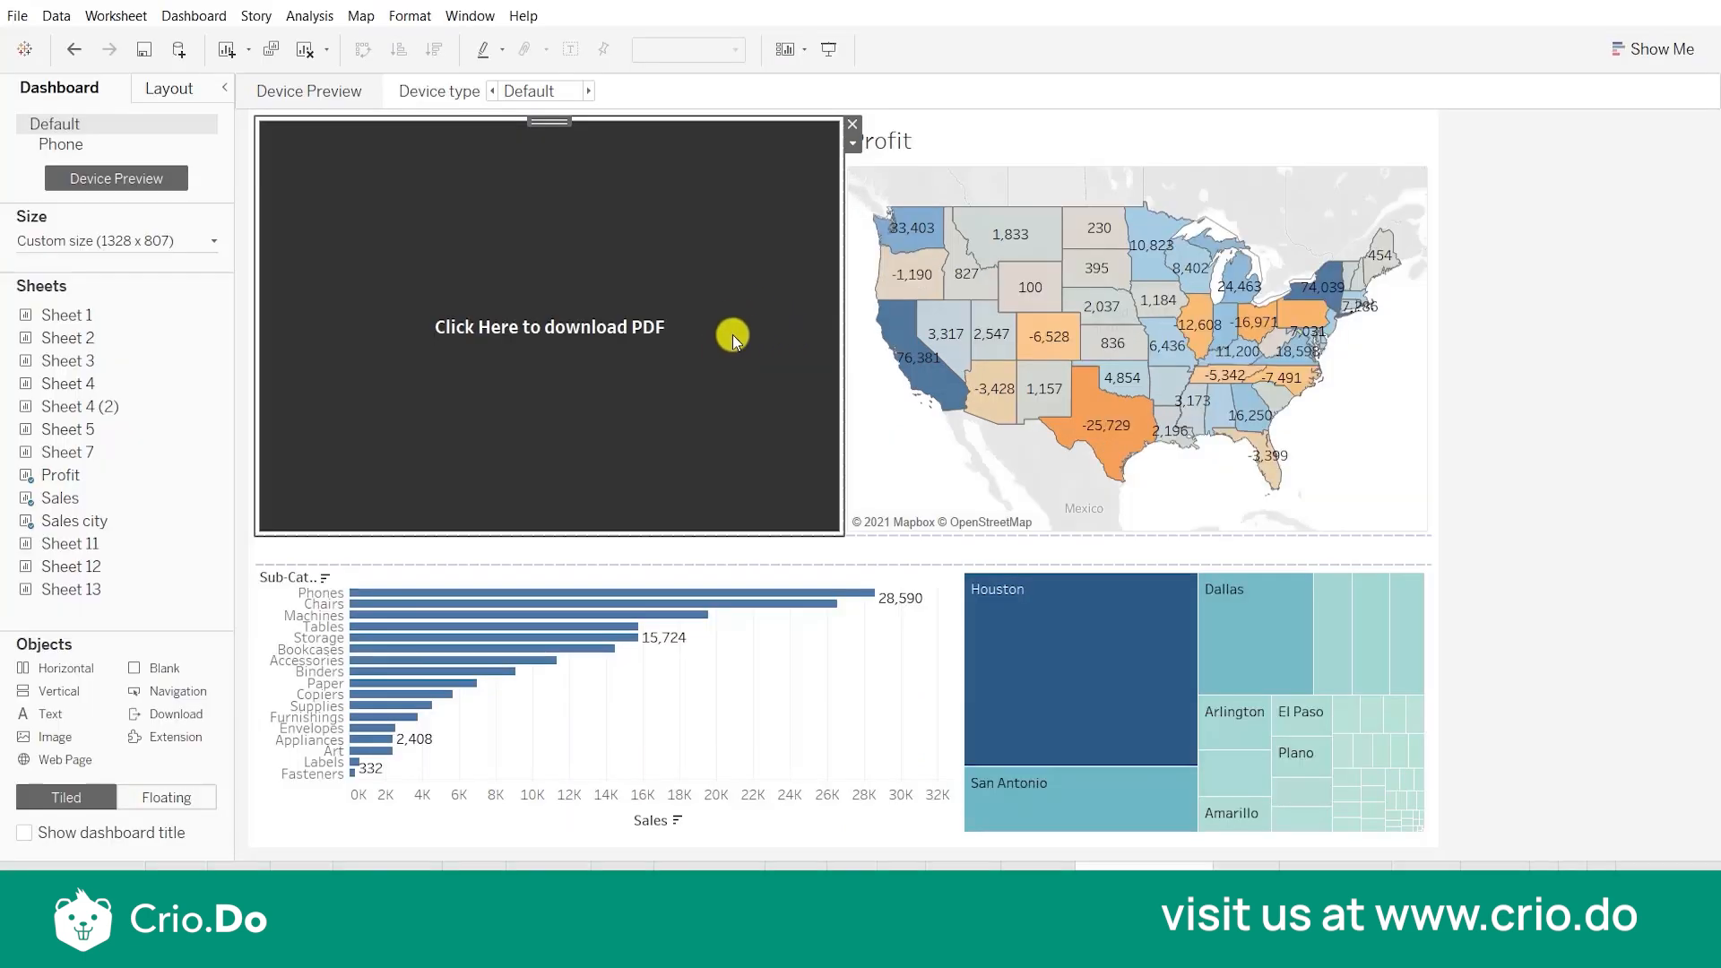
Make the download button floating and move it to the upper-right corner of the Profit map.
{"action": "left_click", "coordinate": [852, 142]}
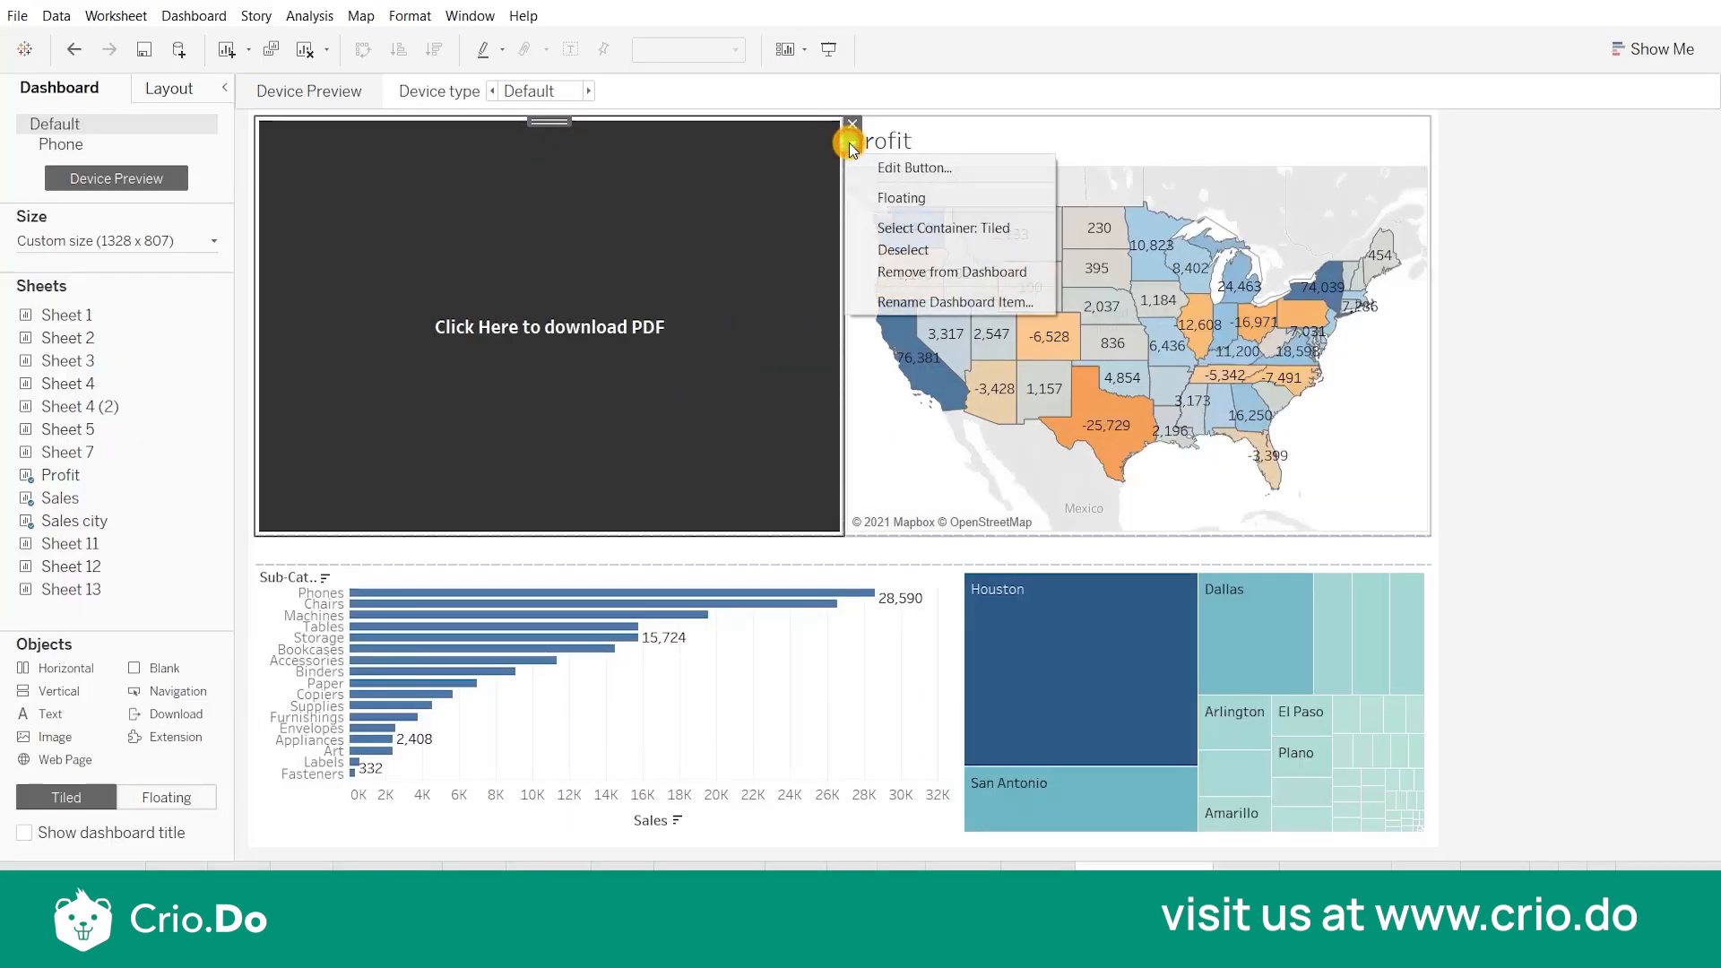
{"action": "left_click", "coordinate": [920, 198]}
{"action": "left_click_drag", "start_coordinate": [351, 134], "coordinate": [1316, 116]}
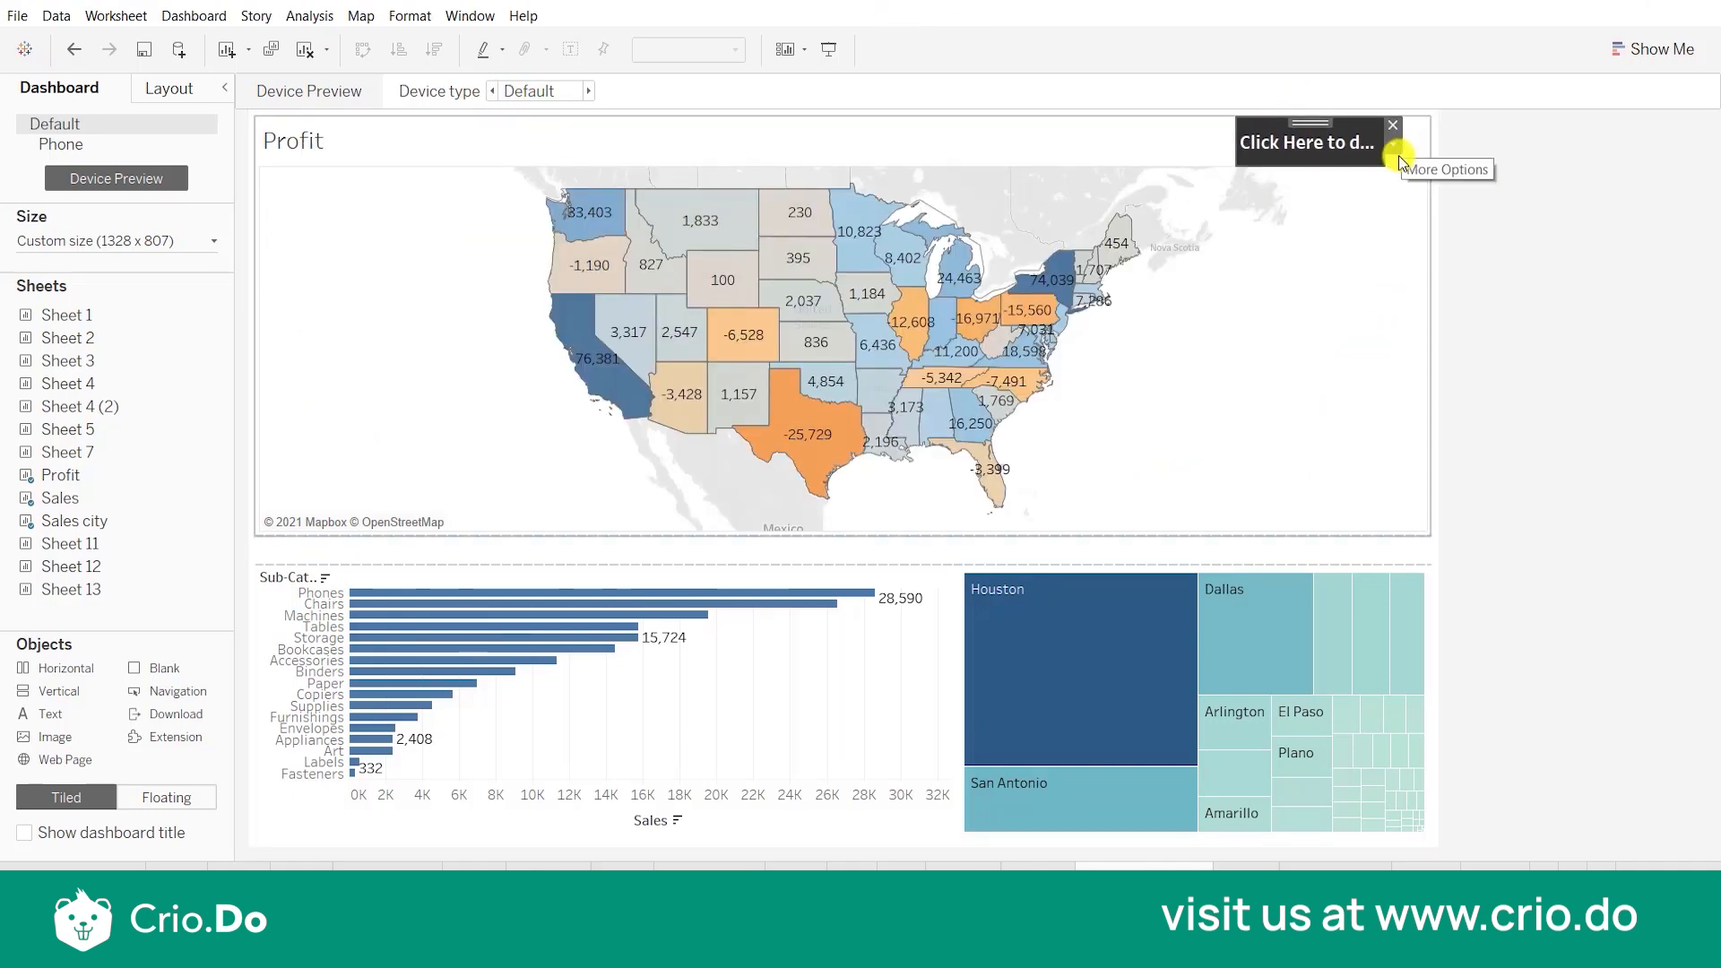
Widen the floating download button to about 347 by 46 so its full title fits, aligned with the Profit map's right edge.
{"action": "left_click_drag", "start_coordinate": [1387, 170], "coordinate": [1482, 160]}
{"action": "left_click_drag", "start_coordinate": [1361, 121], "coordinate": [1294, 125]}
{"action": "left_click", "coordinate": [1294, 126]}
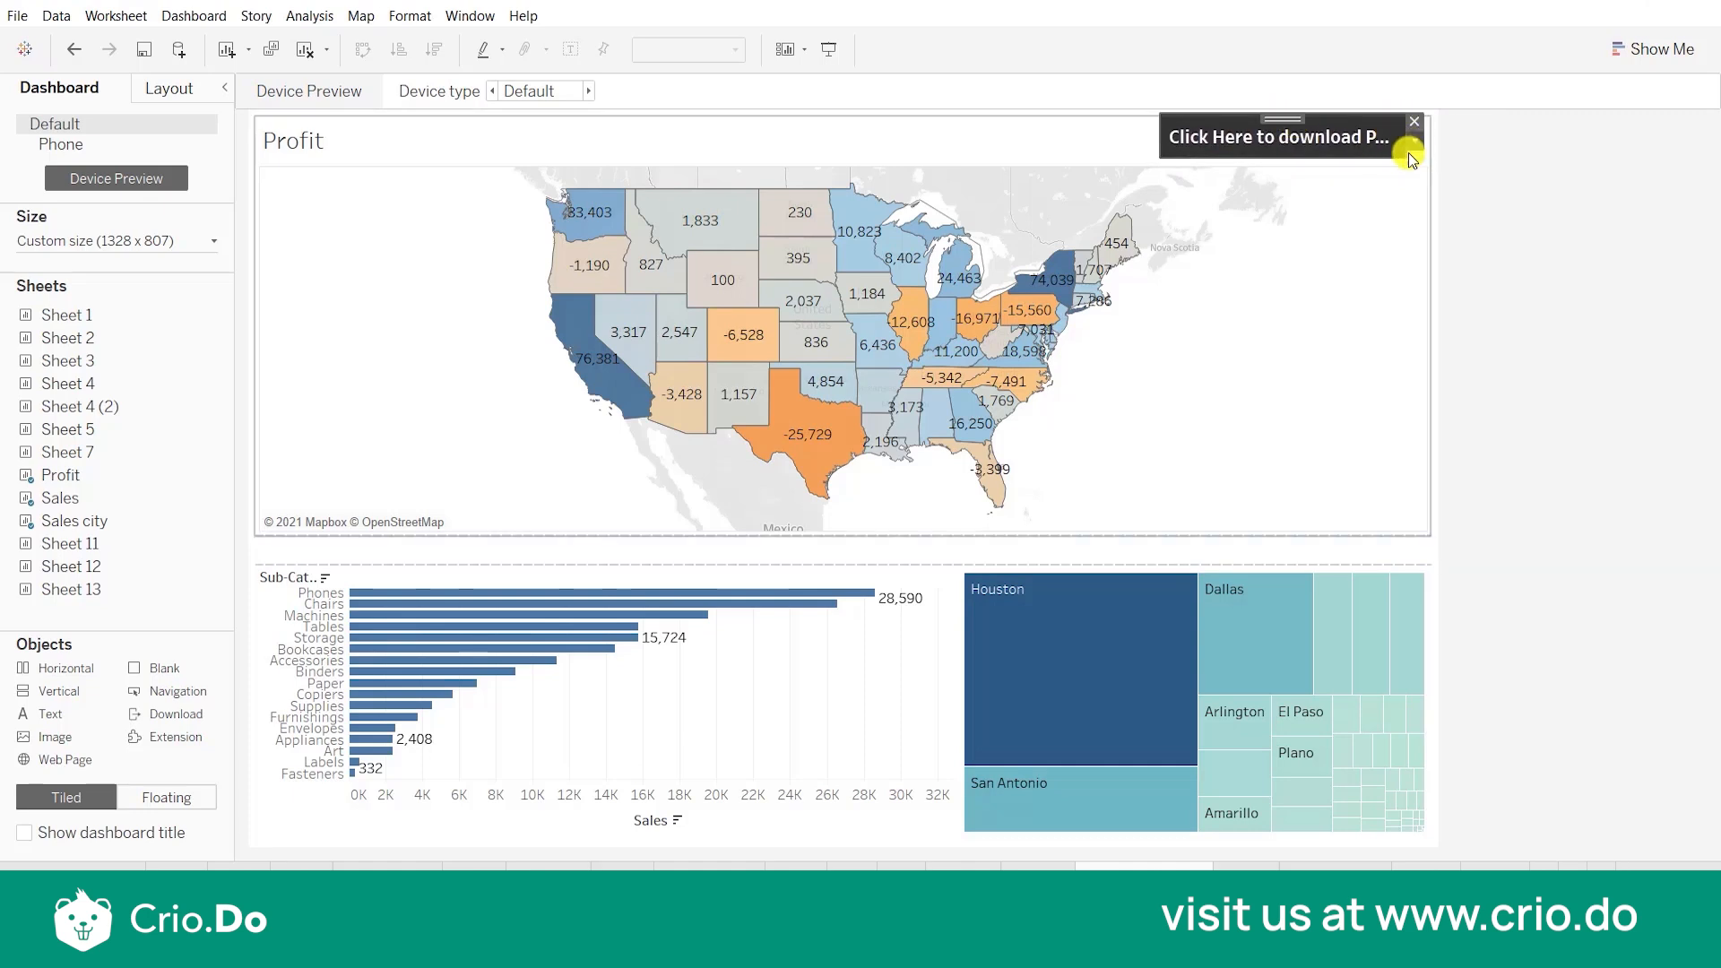
{"action": "left_click_drag", "start_coordinate": [1296, 115], "coordinate": [1250, 117]}
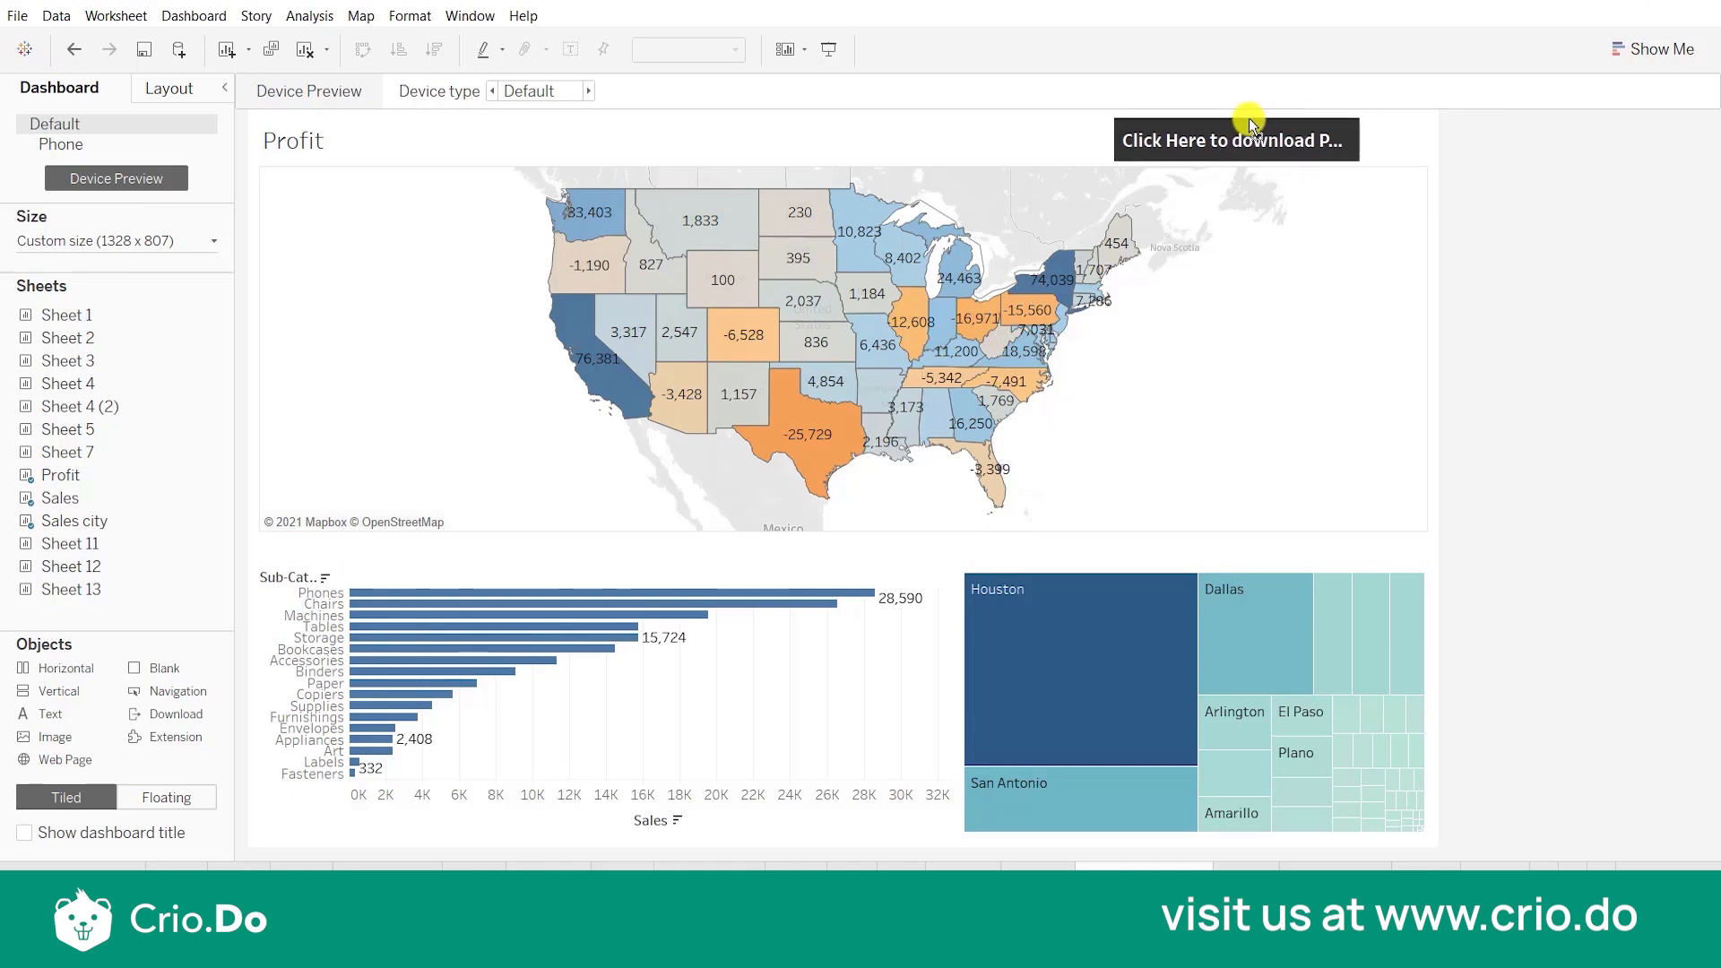
{"action": "left_click_drag", "start_coordinate": [1359, 164], "coordinate": [1425, 159]}
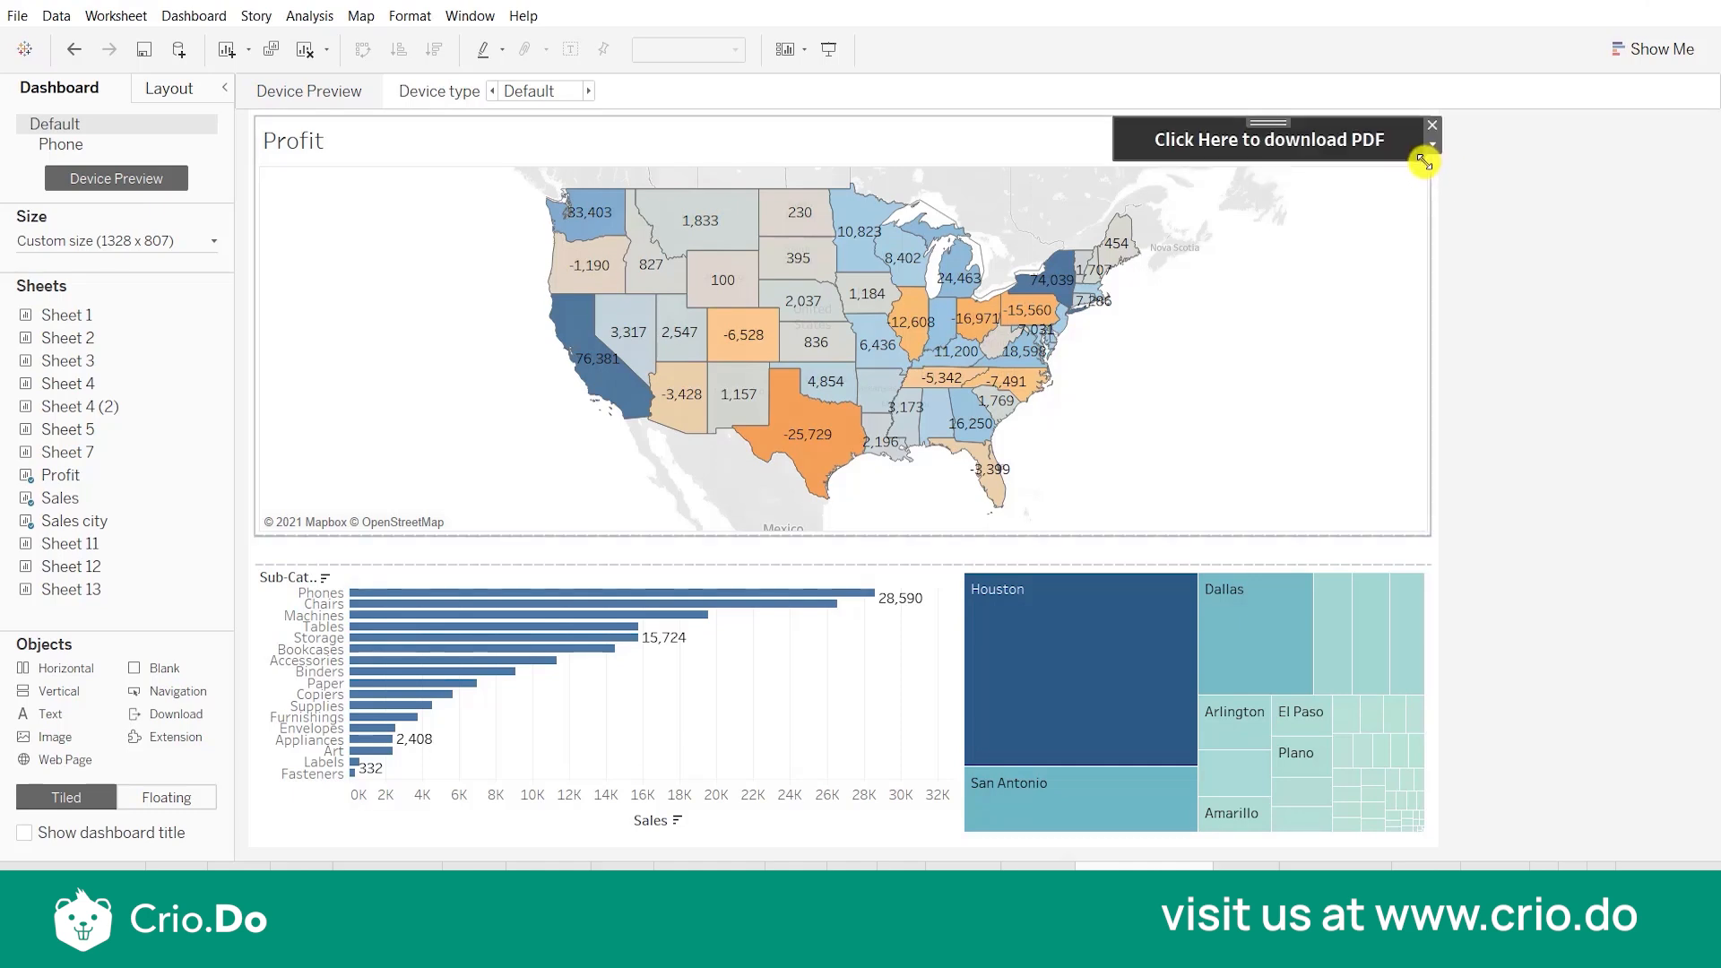
{"action": "left_click", "coordinate": [1558, 190]}
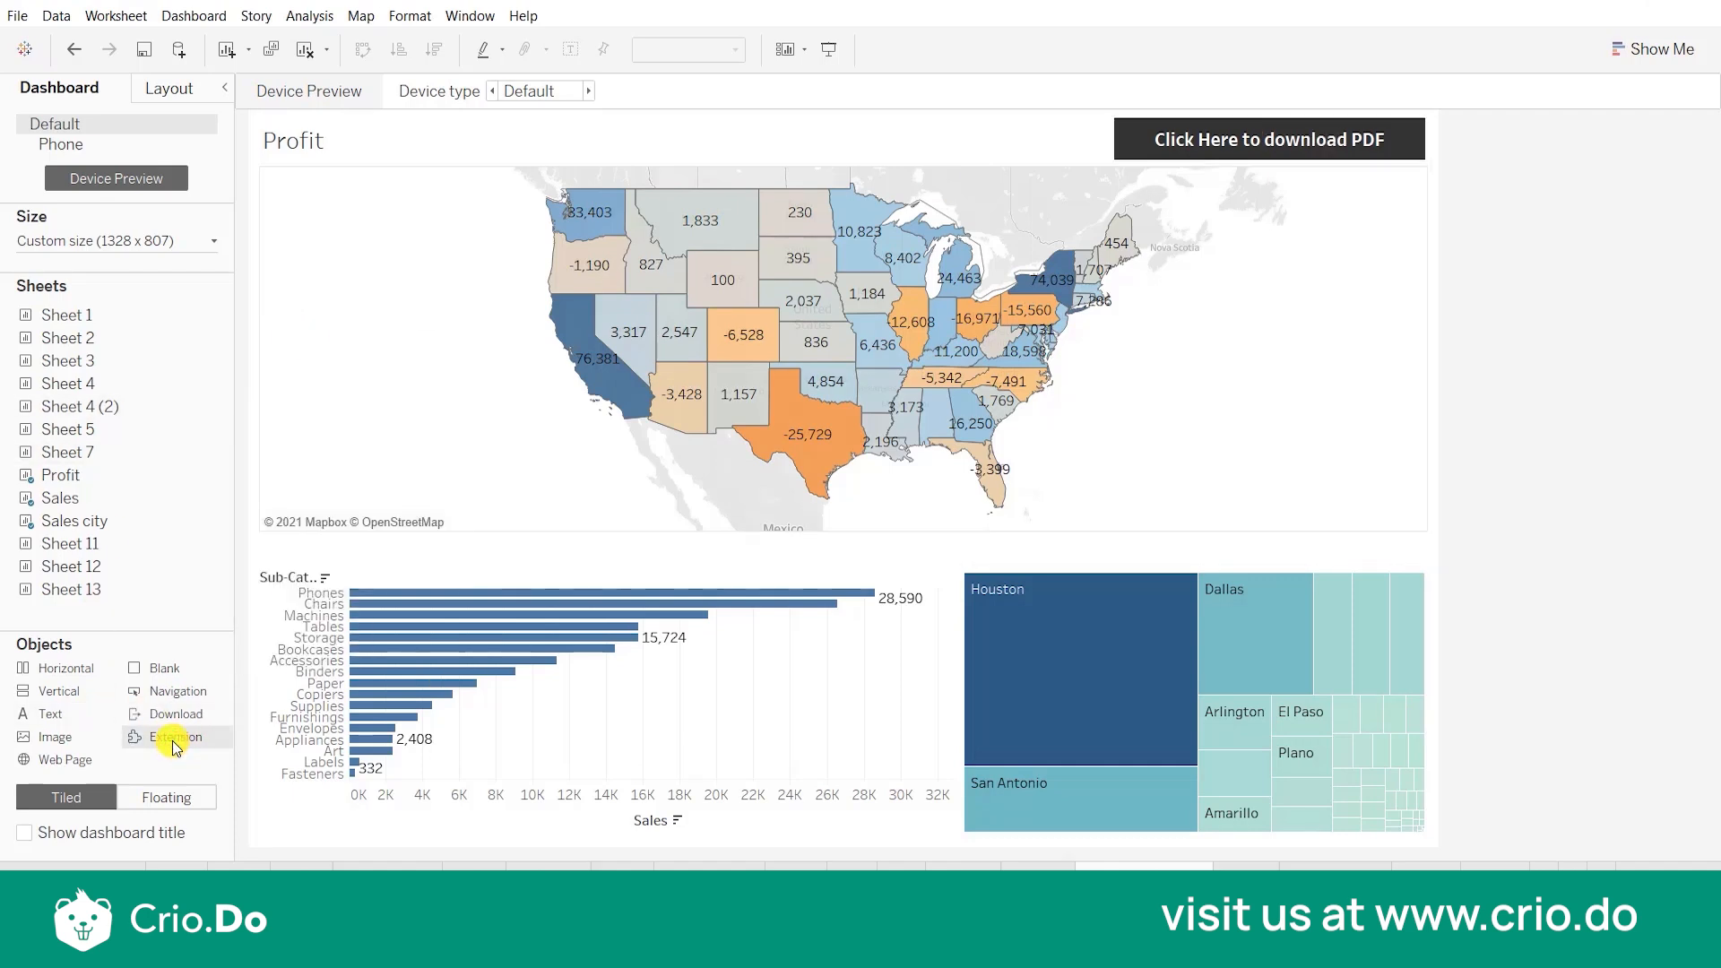
Look through the extensions available for an Extension object and view the online Extension Gallery, without adding any extension.
{"action": "mouse_move", "coordinate": [175, 746]}
{"action": "left_mouse_down"}
{"action": "mouse_move", "coordinate": [477, 385]}
{"action": "mouse_move", "coordinate": [782, 188]}
{"action": "mouse_move", "coordinate": [663, 181]}
{"action": "mouse_move", "coordinate": [577, 319]}
{"action": "left_mouse_up"}
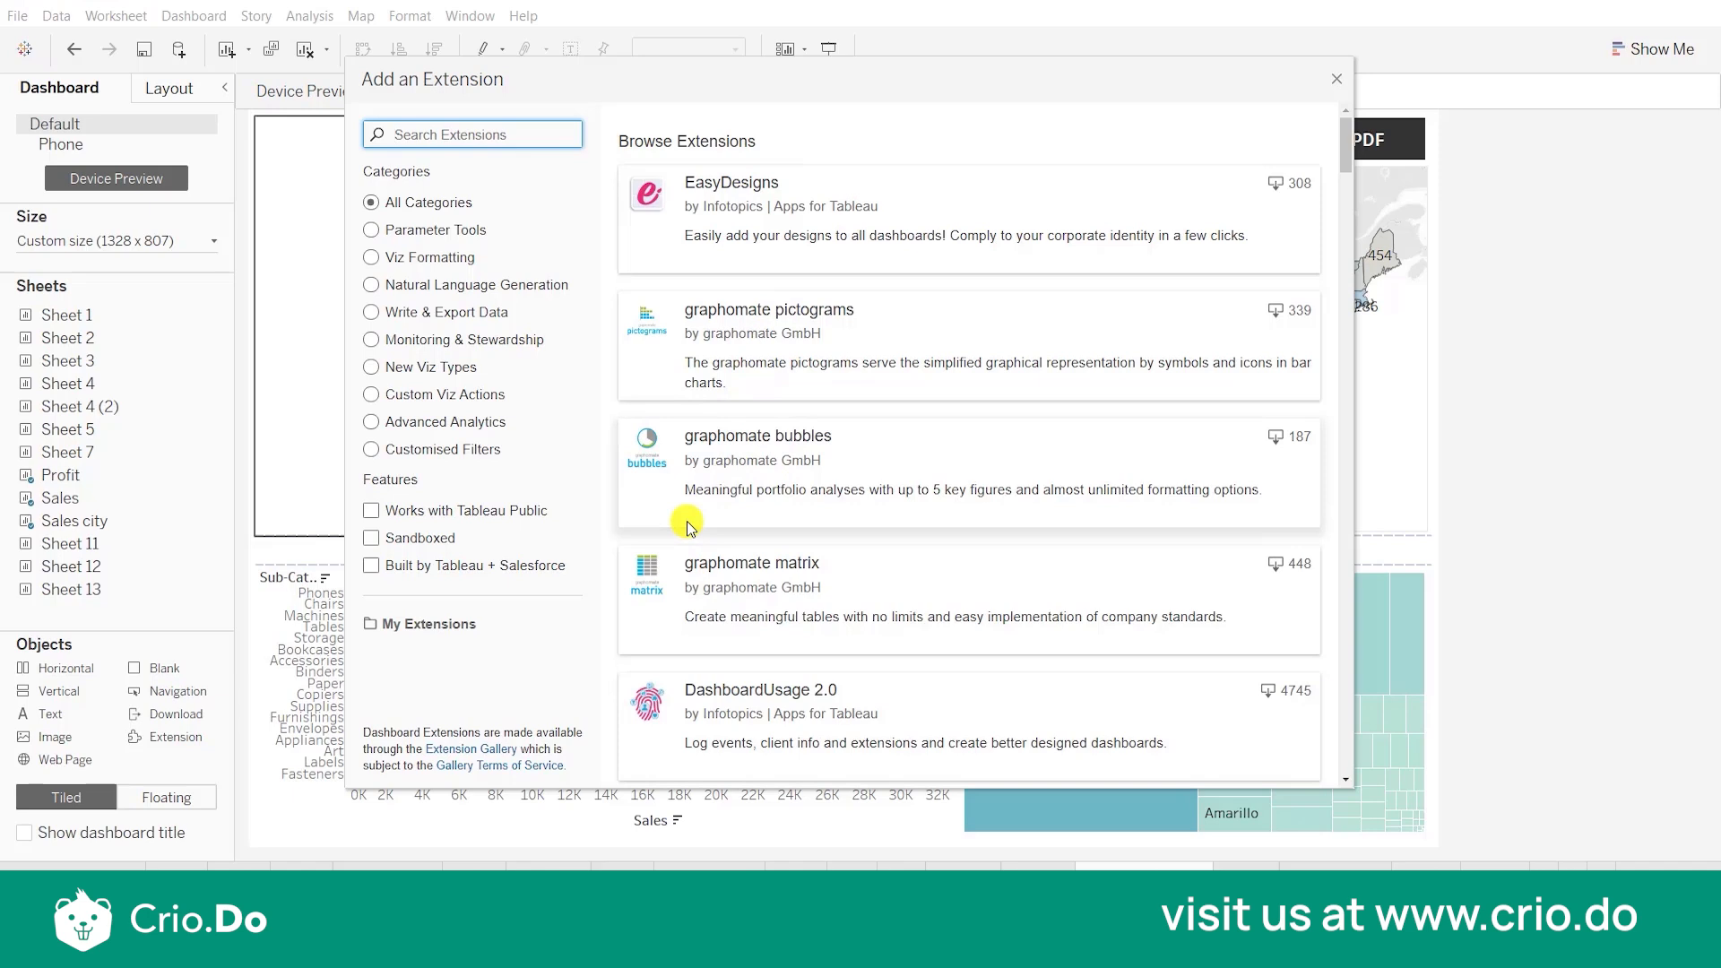
{"action": "left_click_drag", "start_coordinate": [653, 81], "coordinate": [464, 57]}
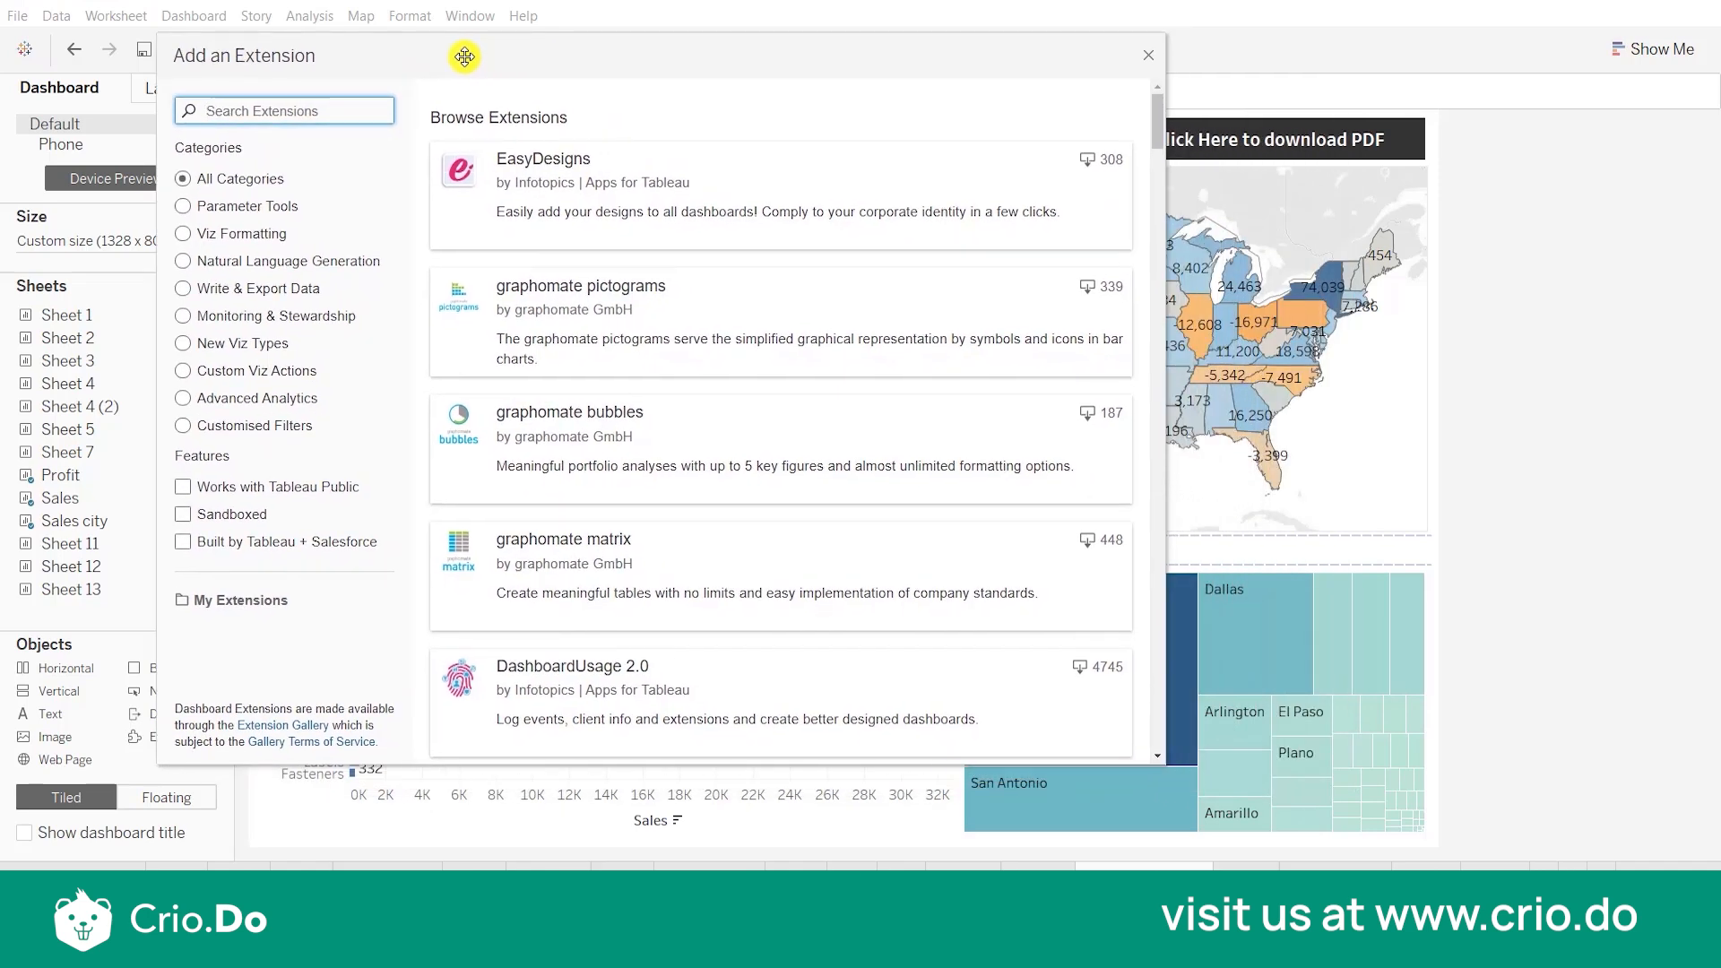
{"action": "left_click", "coordinate": [301, 733]}
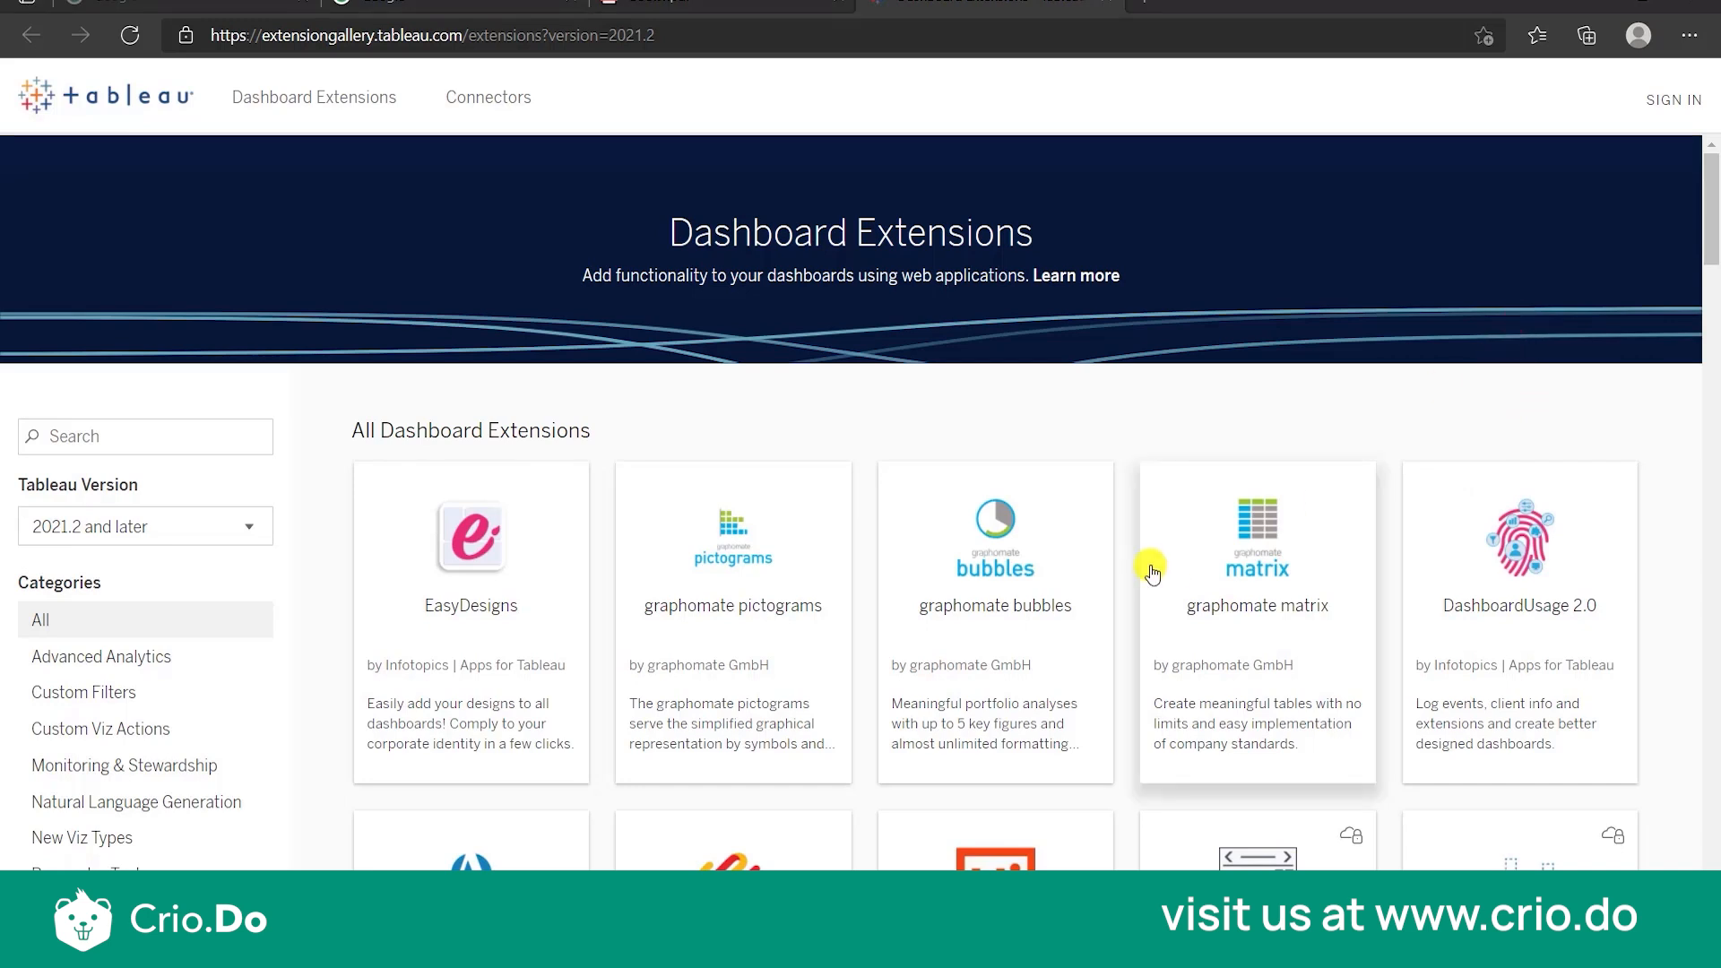
{"action": "key", "text": "alt+Tab"}
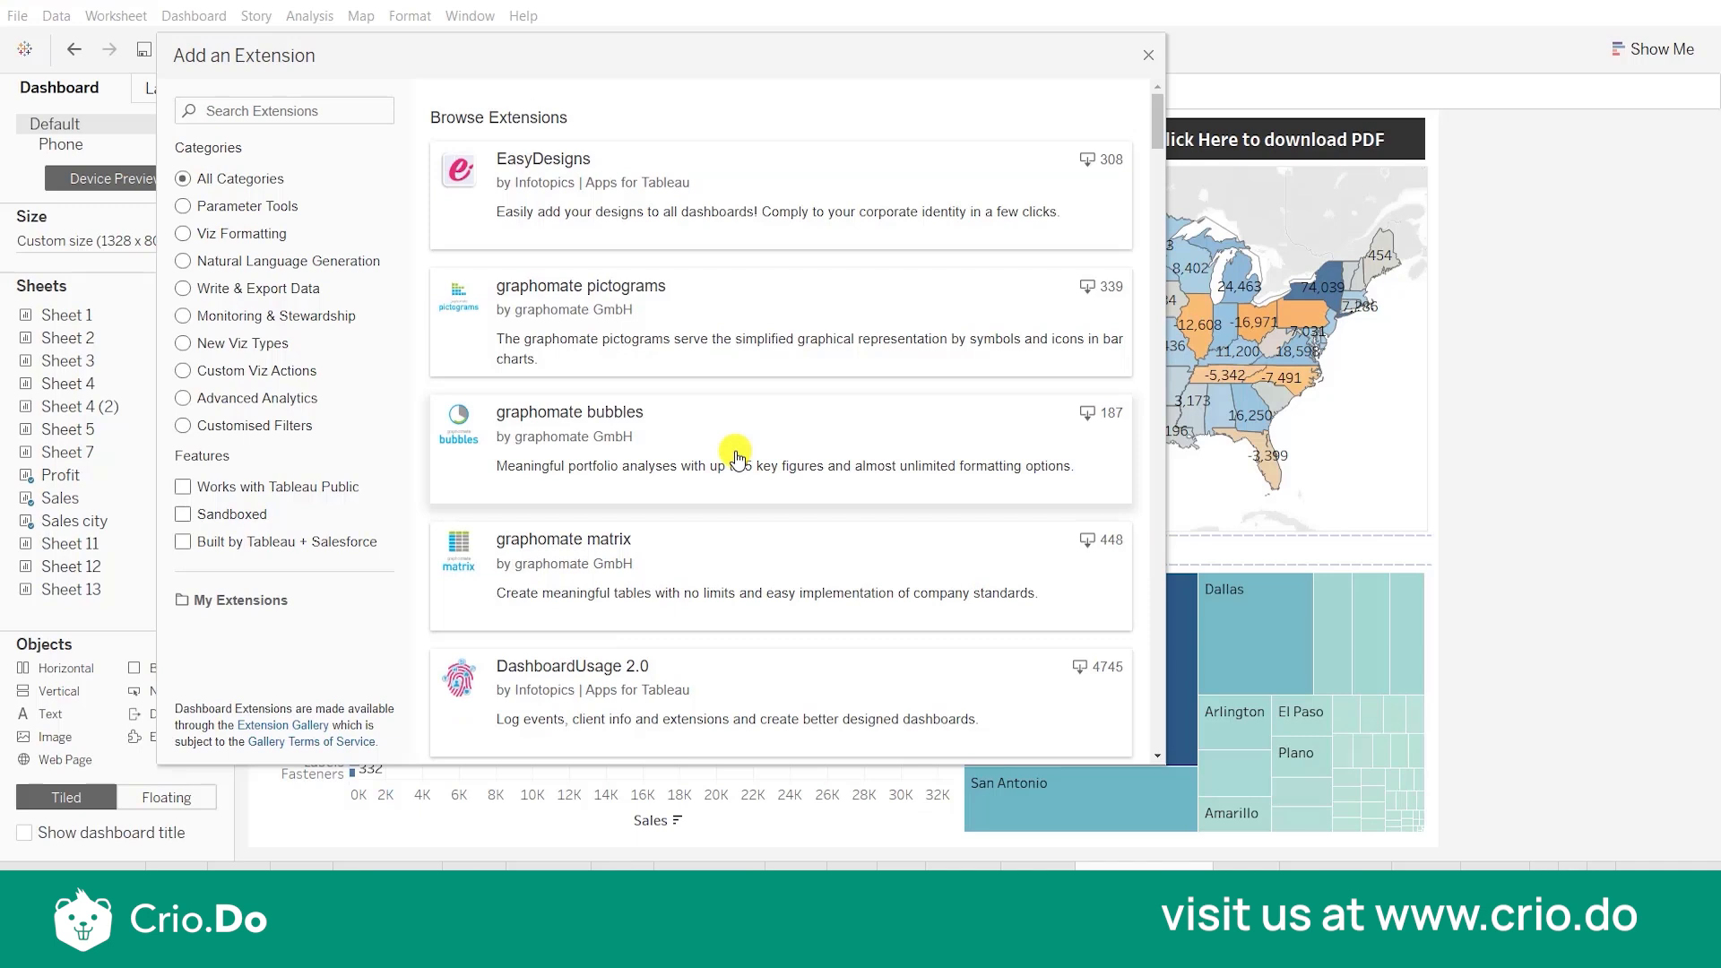
{"action": "left_click", "coordinate": [1150, 55]}
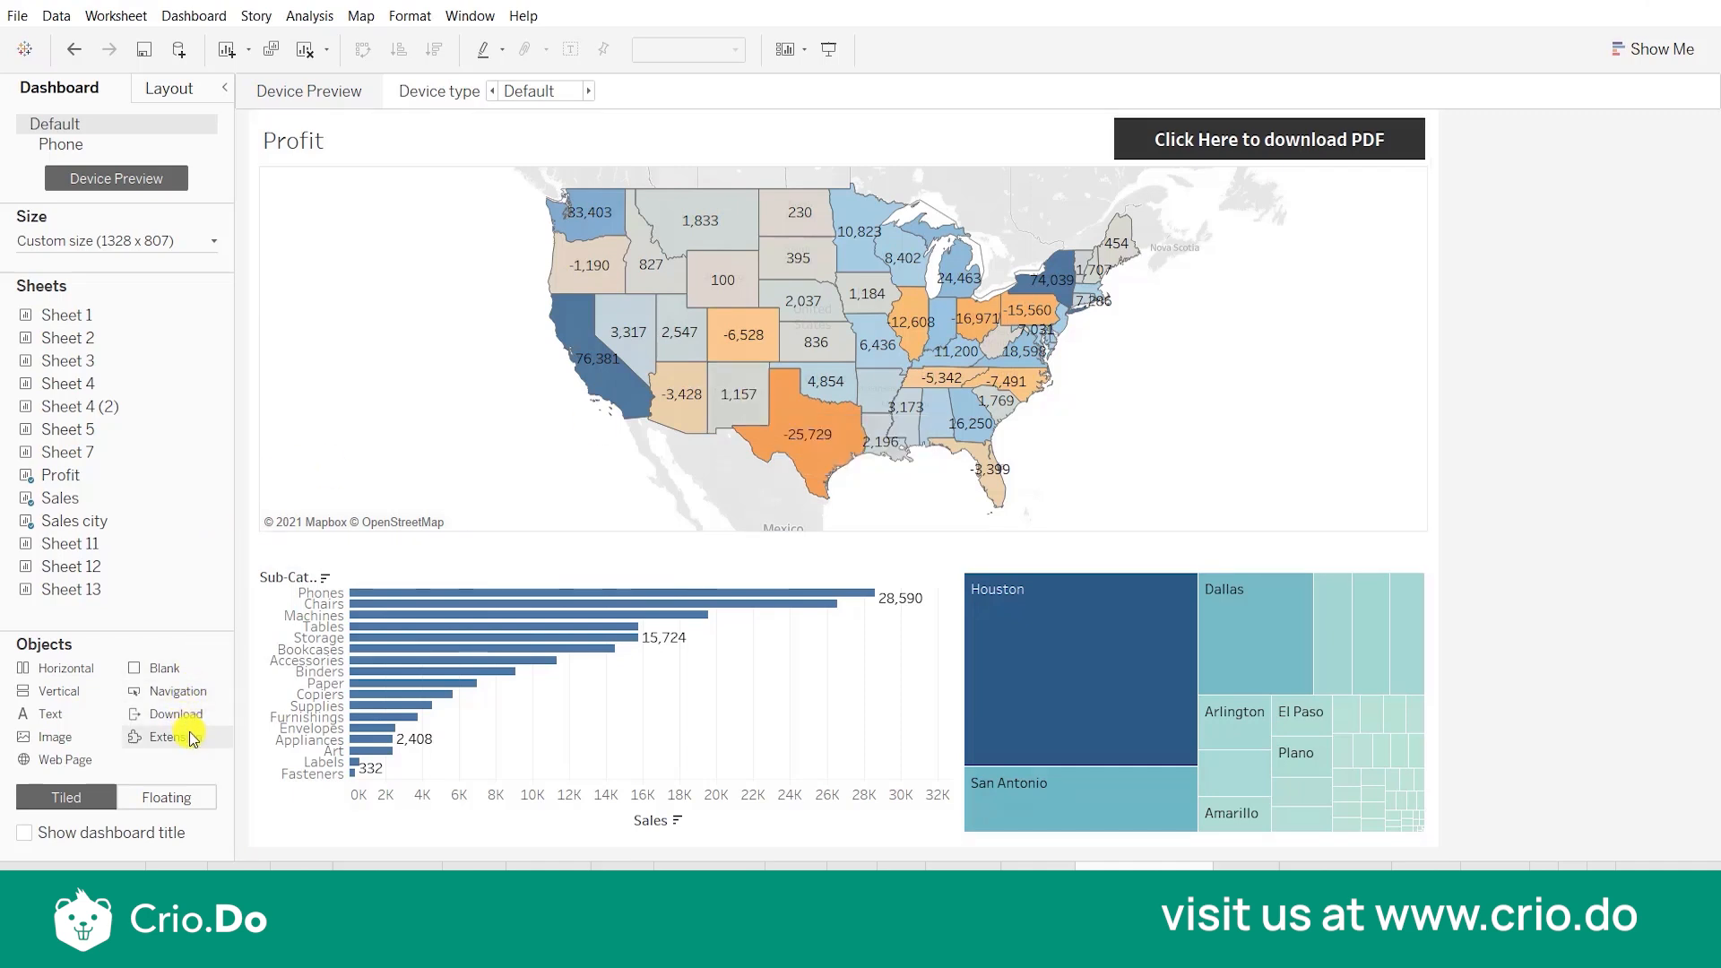
{"action": "mouse_move", "coordinate": [222, 491]}
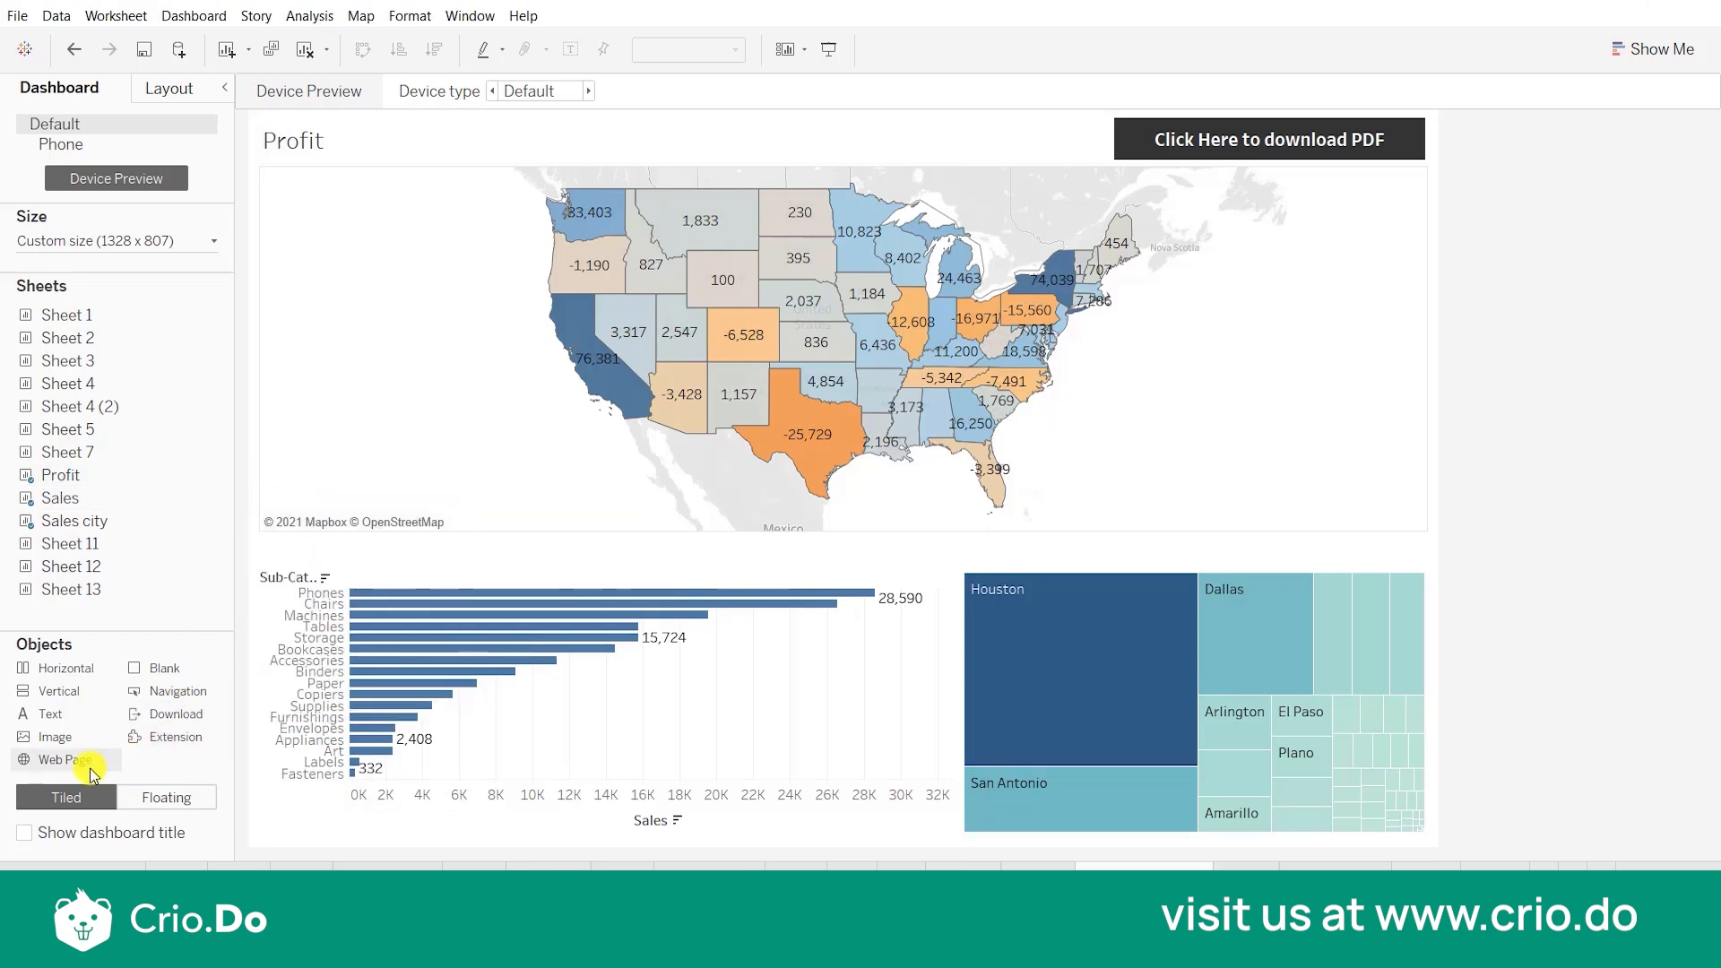
{"action": "left_click_drag", "start_coordinate": [84, 766], "coordinate": [373, 379]}
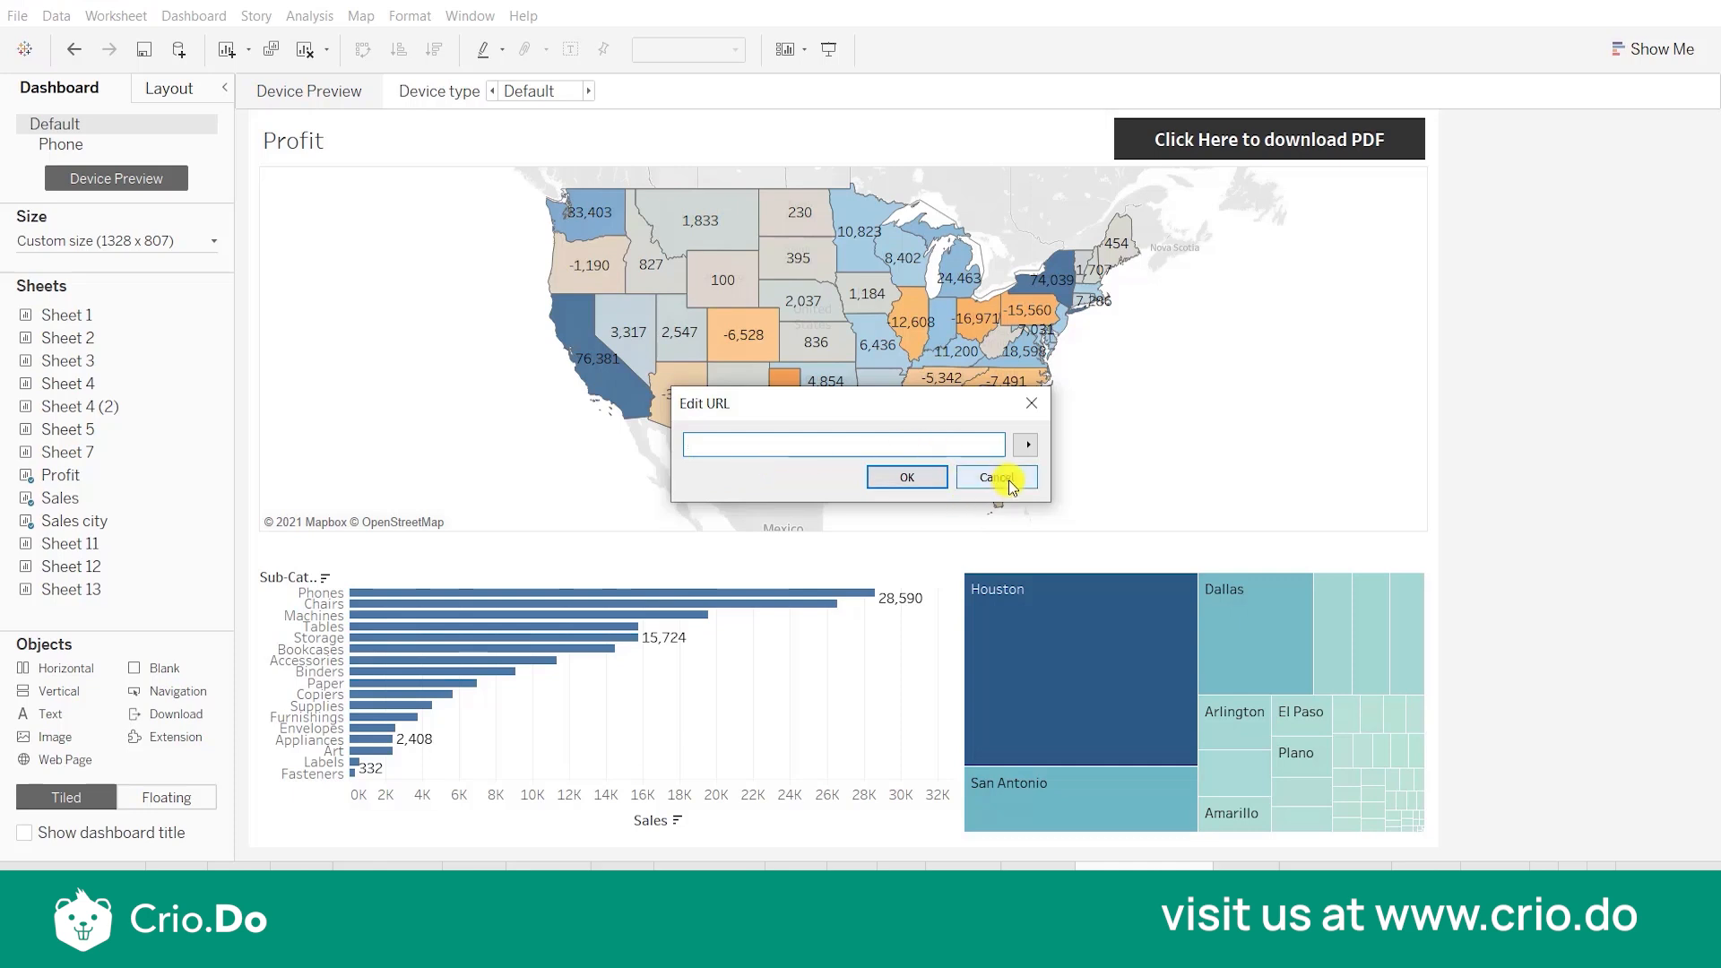
{"action": "left_click", "coordinate": [1008, 477]}
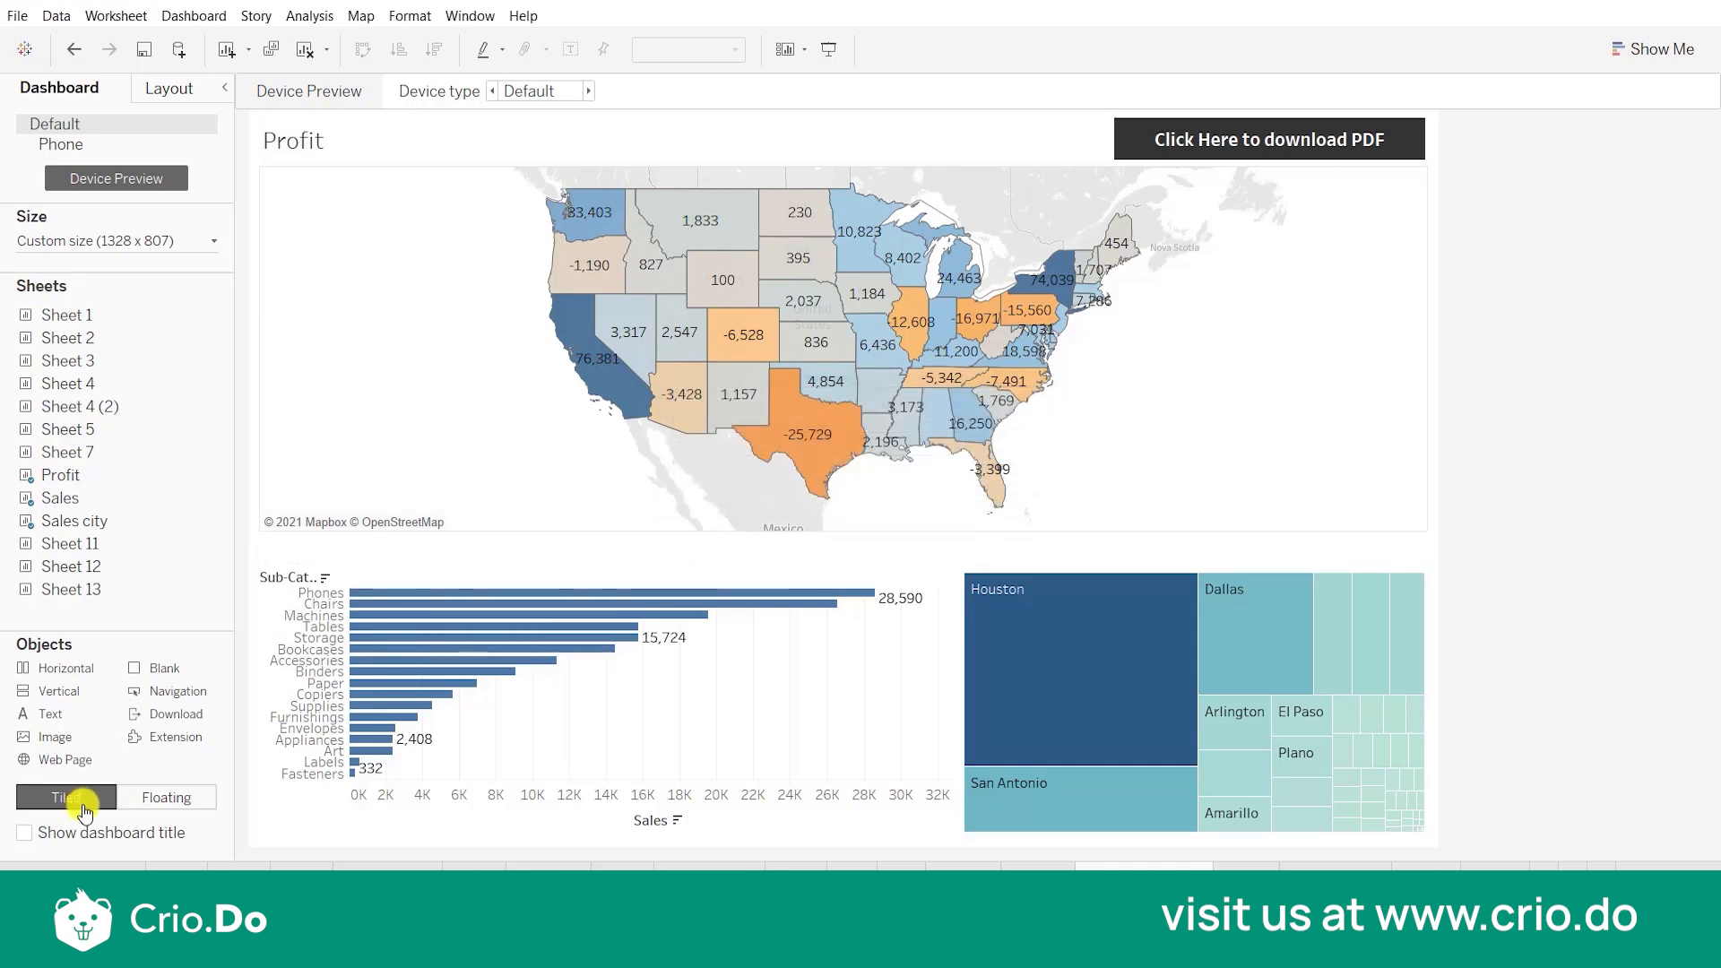
Show the dashboard title above the Profit map and hide it again.
{"action": "left_click", "coordinate": [25, 836]}
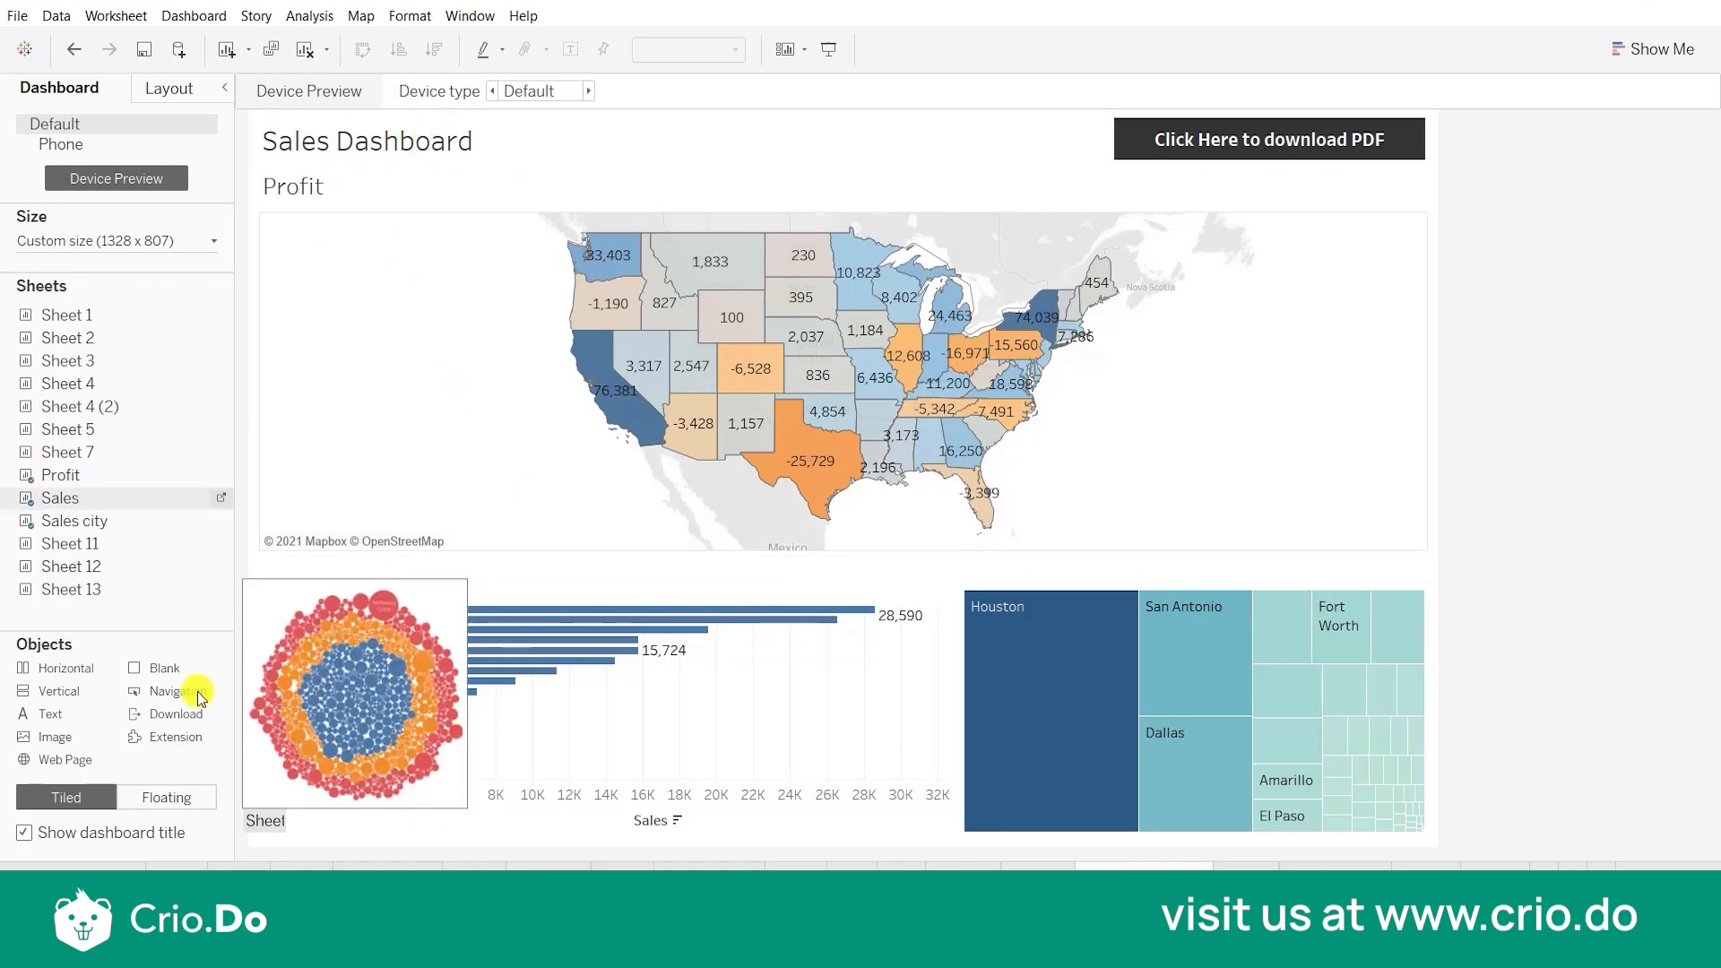
{"action": "left_click", "coordinate": [25, 833]}
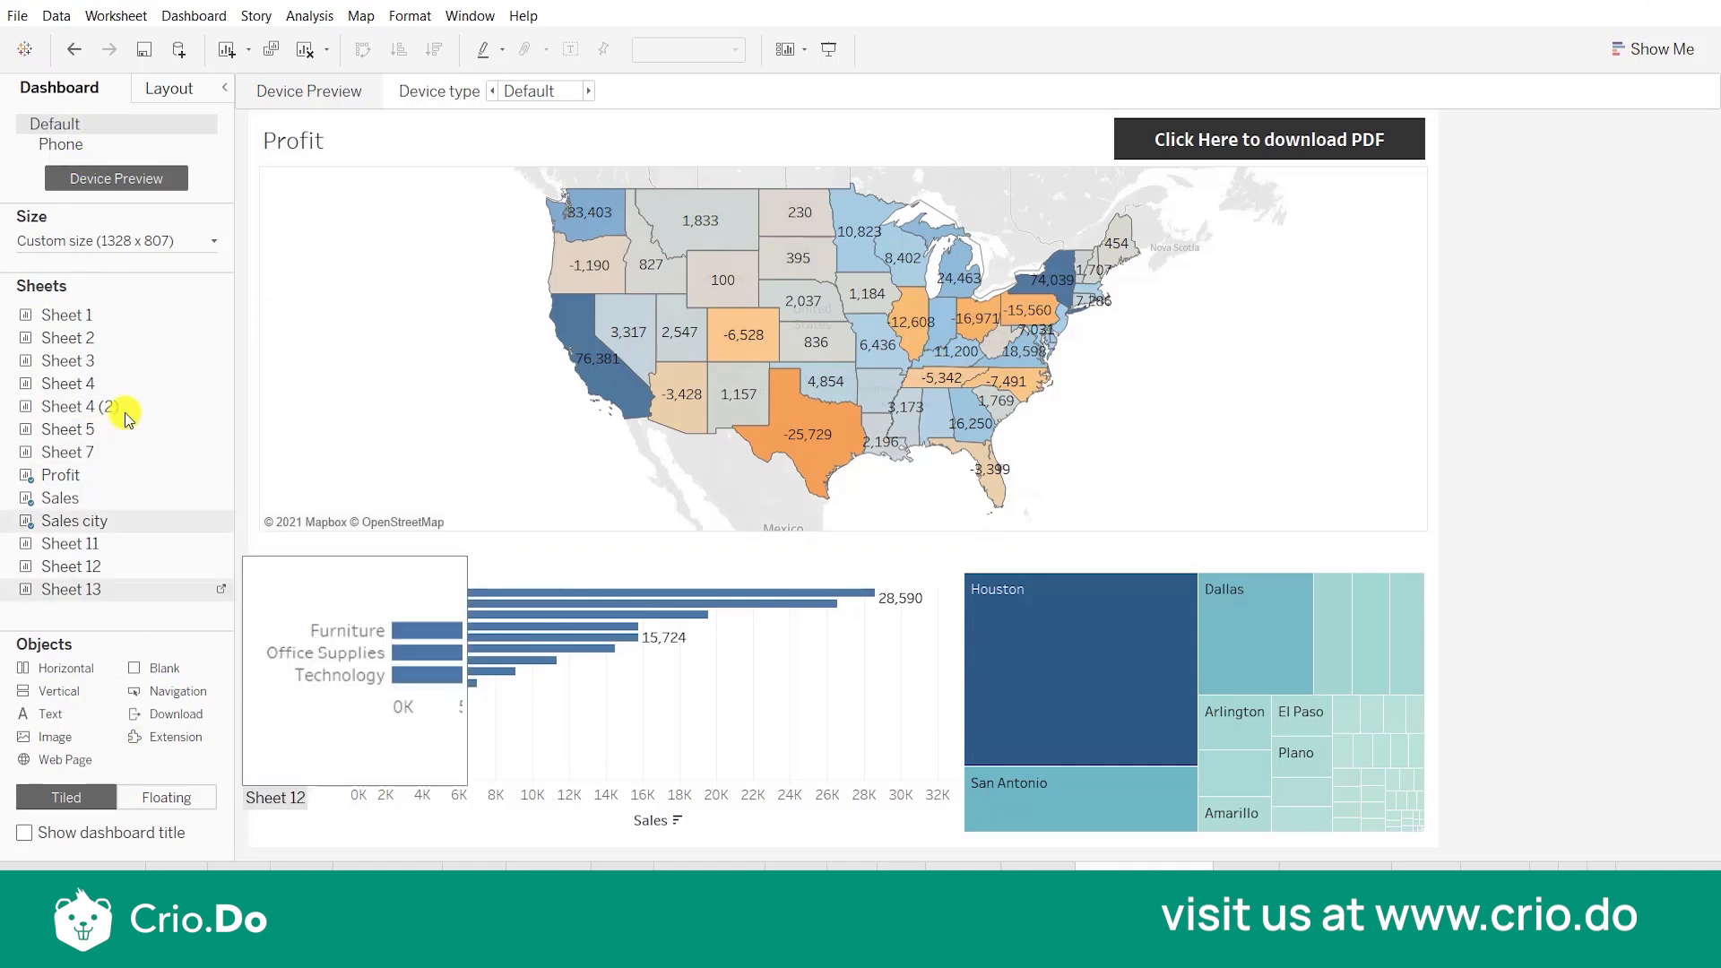
Inspect the layout properties of the download button, the Profit map and the blank spacer below the map.
{"action": "left_click", "coordinate": [154, 98]}
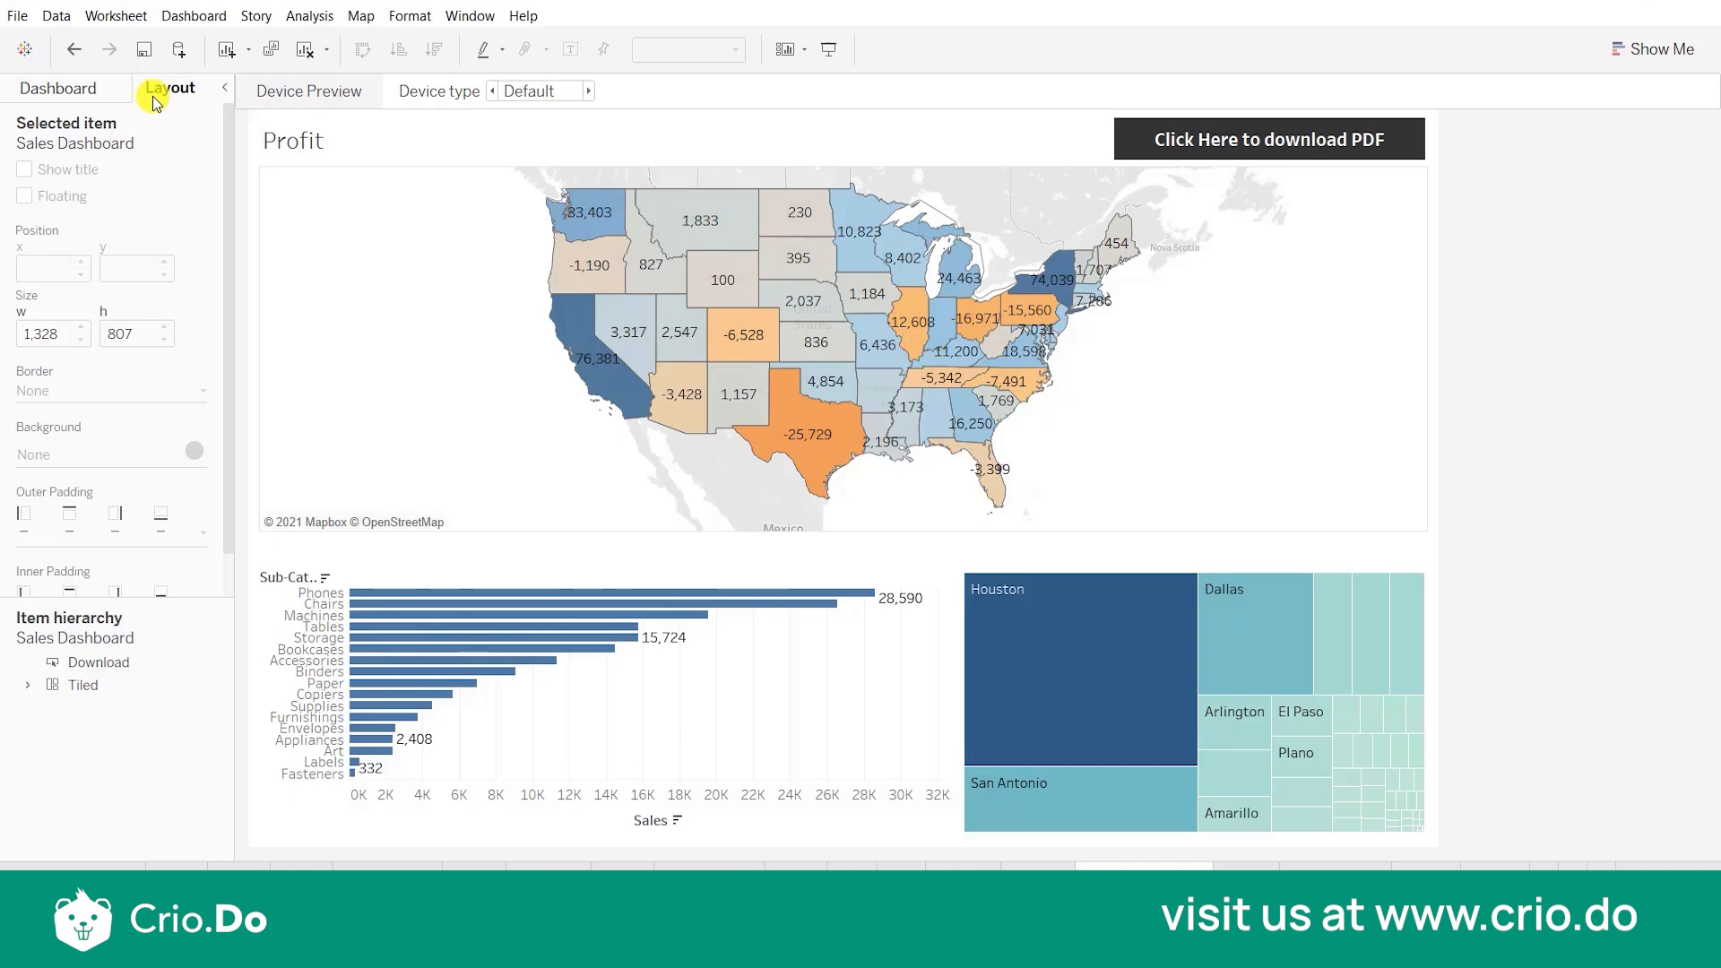
{"action": "left_click", "coordinate": [1268, 139]}
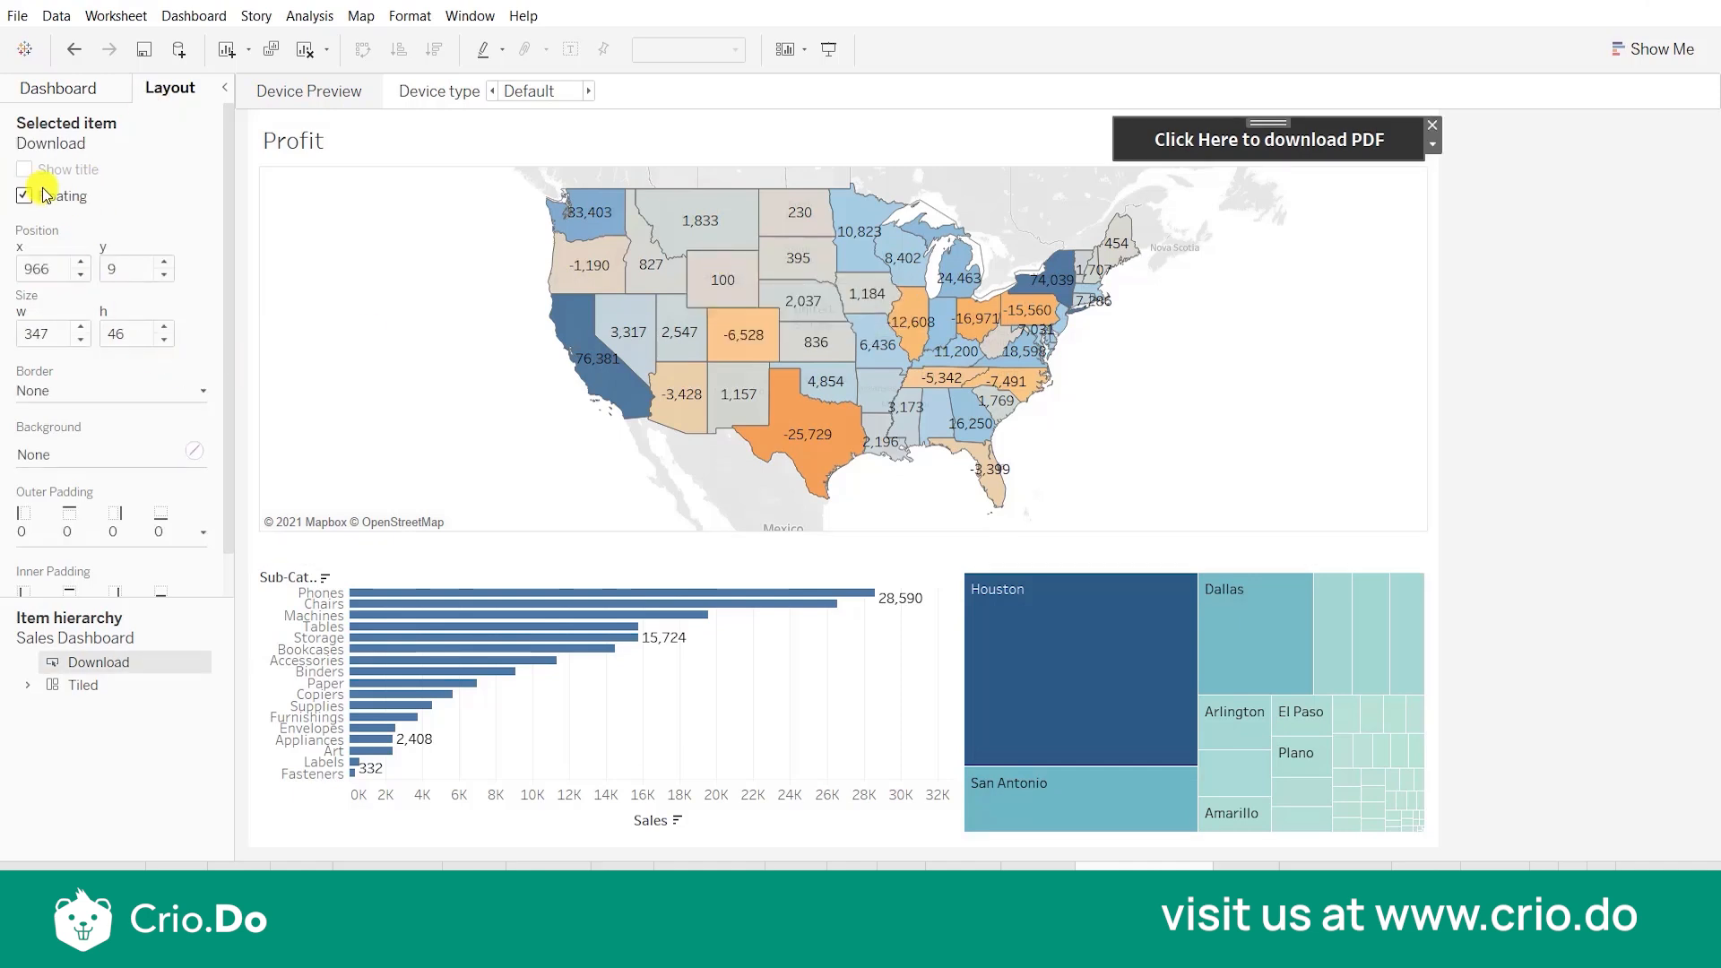
{"action": "left_click", "coordinate": [901, 144]}
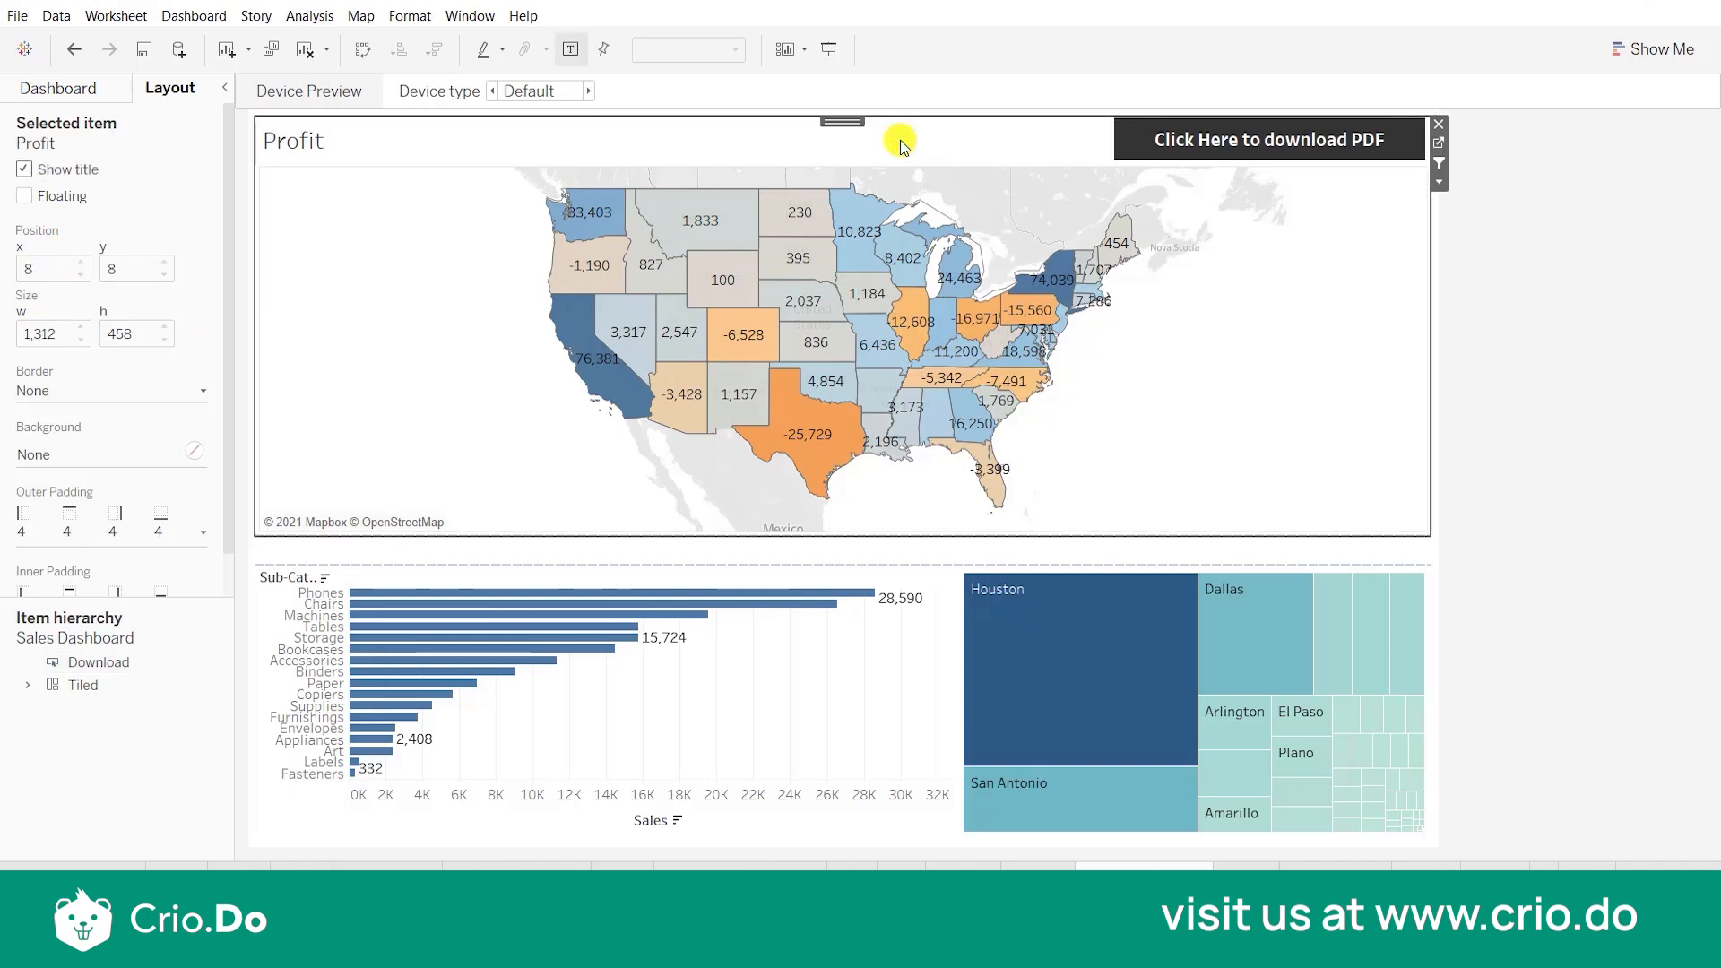
{"action": "left_click", "coordinate": [1013, 549]}
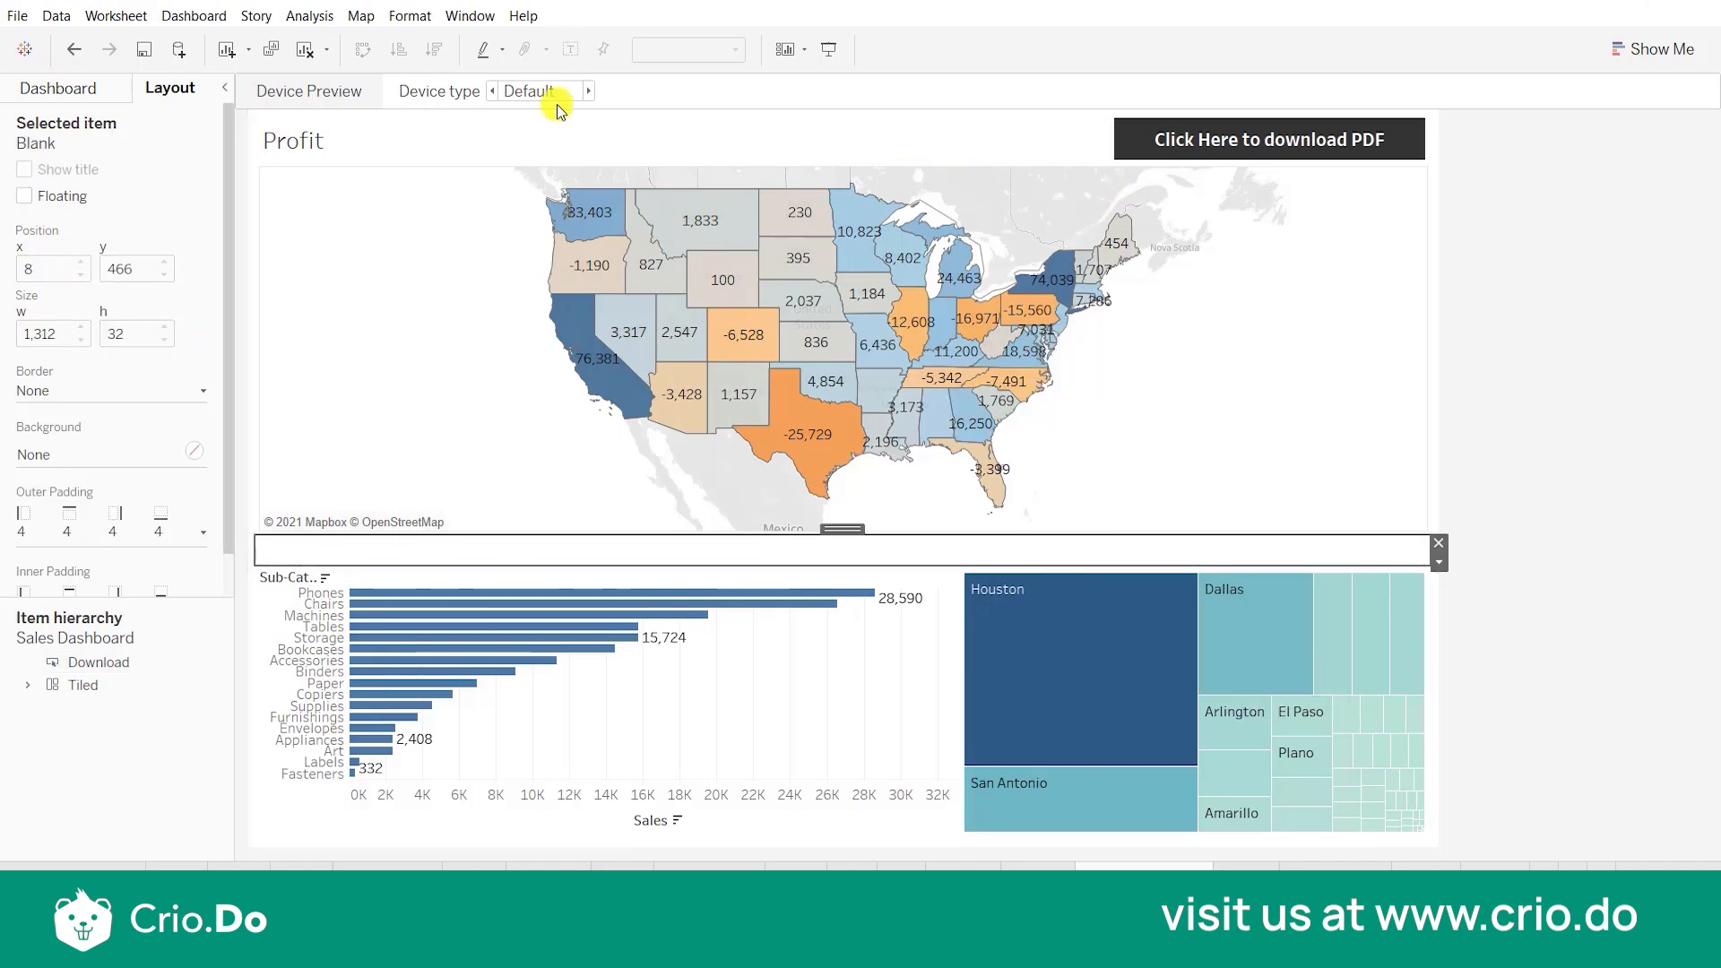
Set the floating download button's x position to 100.
{"action": "left_click", "coordinate": [1122, 122]}
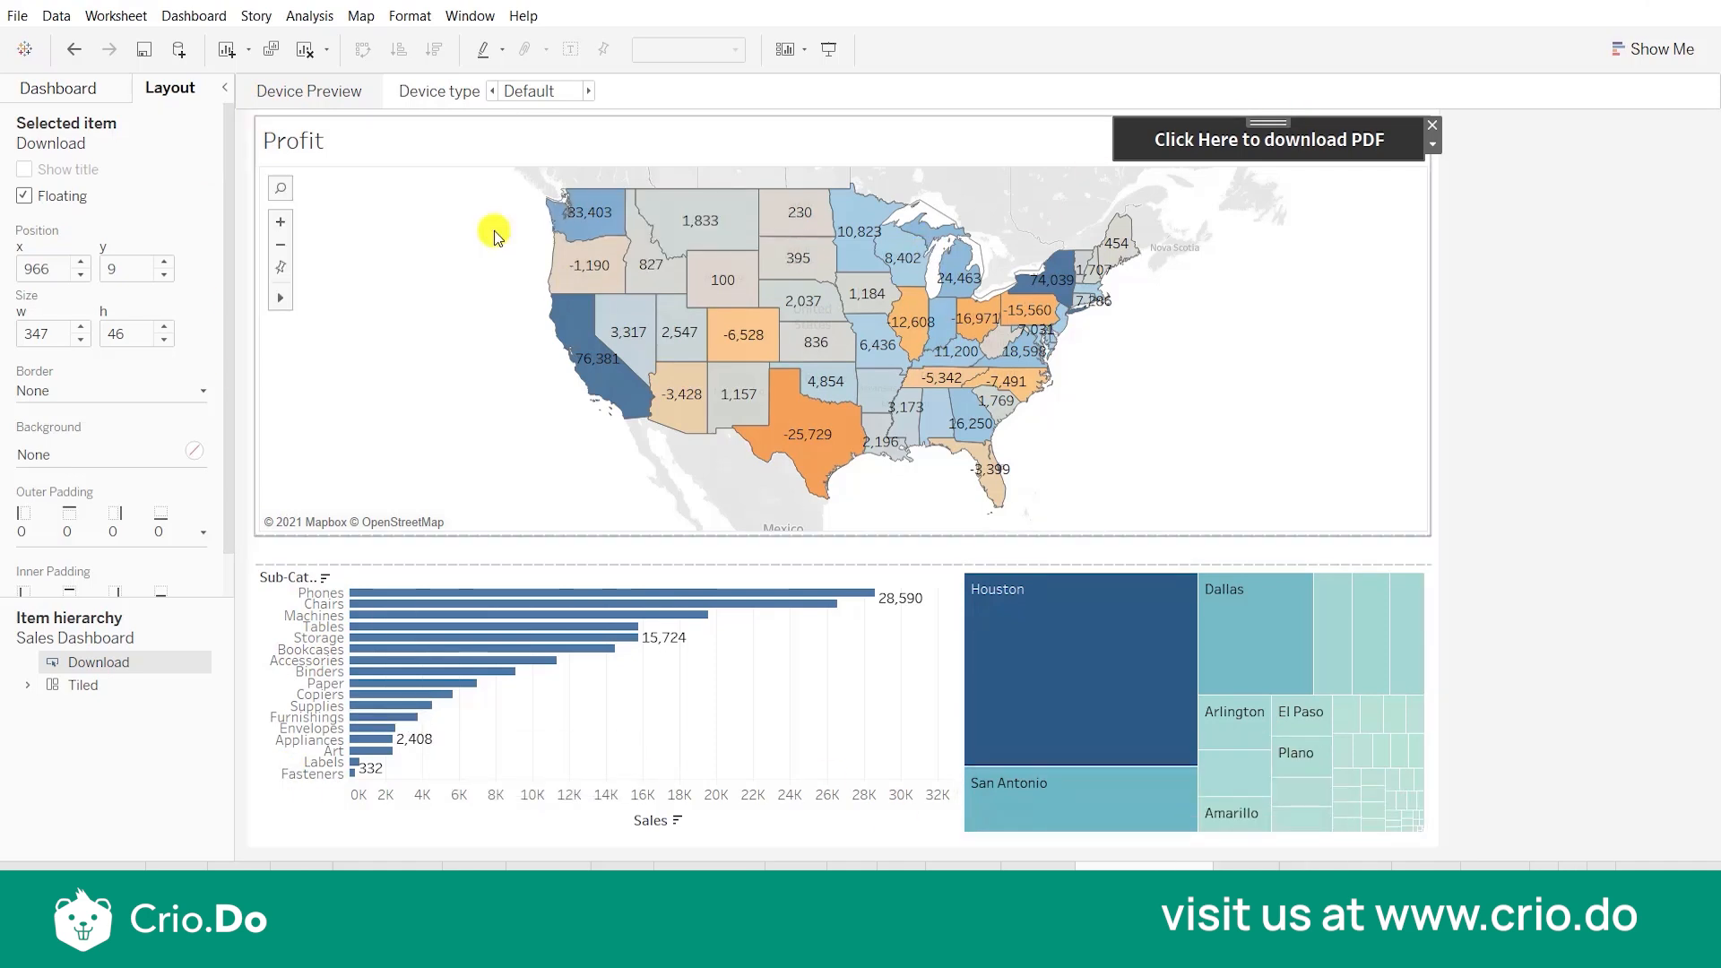
{"action": "left_click_drag", "start_coordinate": [58, 270], "coordinate": [3, 269]}
{"action": "type", "text": "100"}
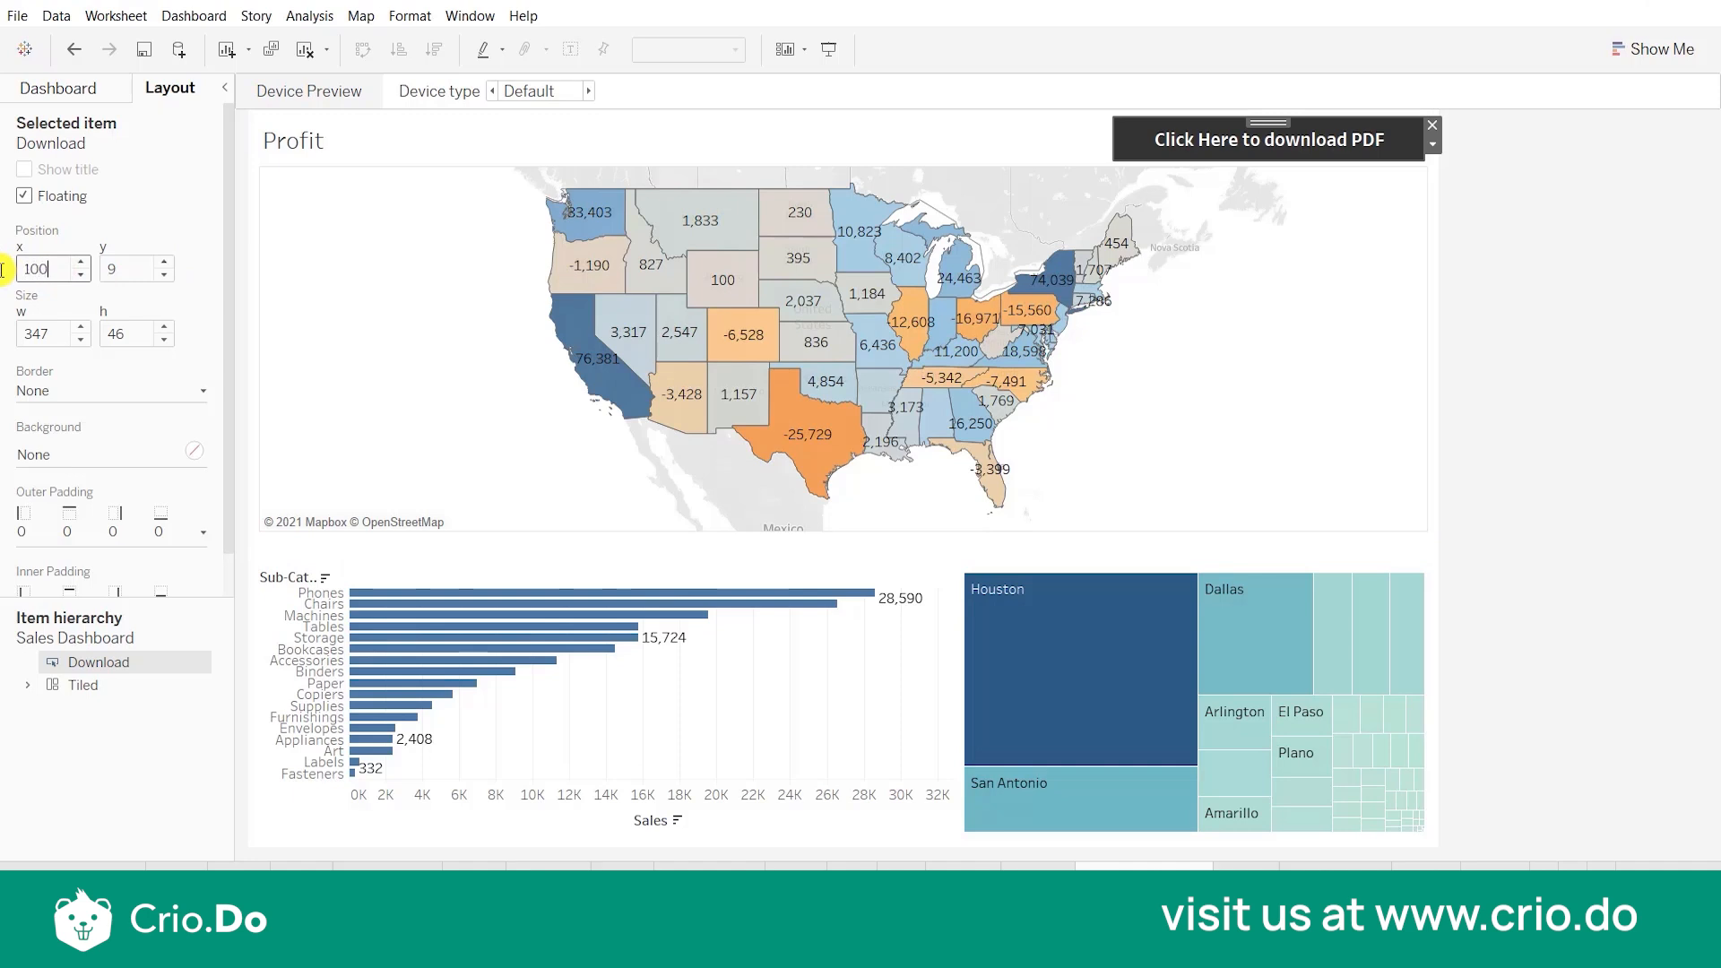
{"action": "left_click", "coordinate": [126, 268]}
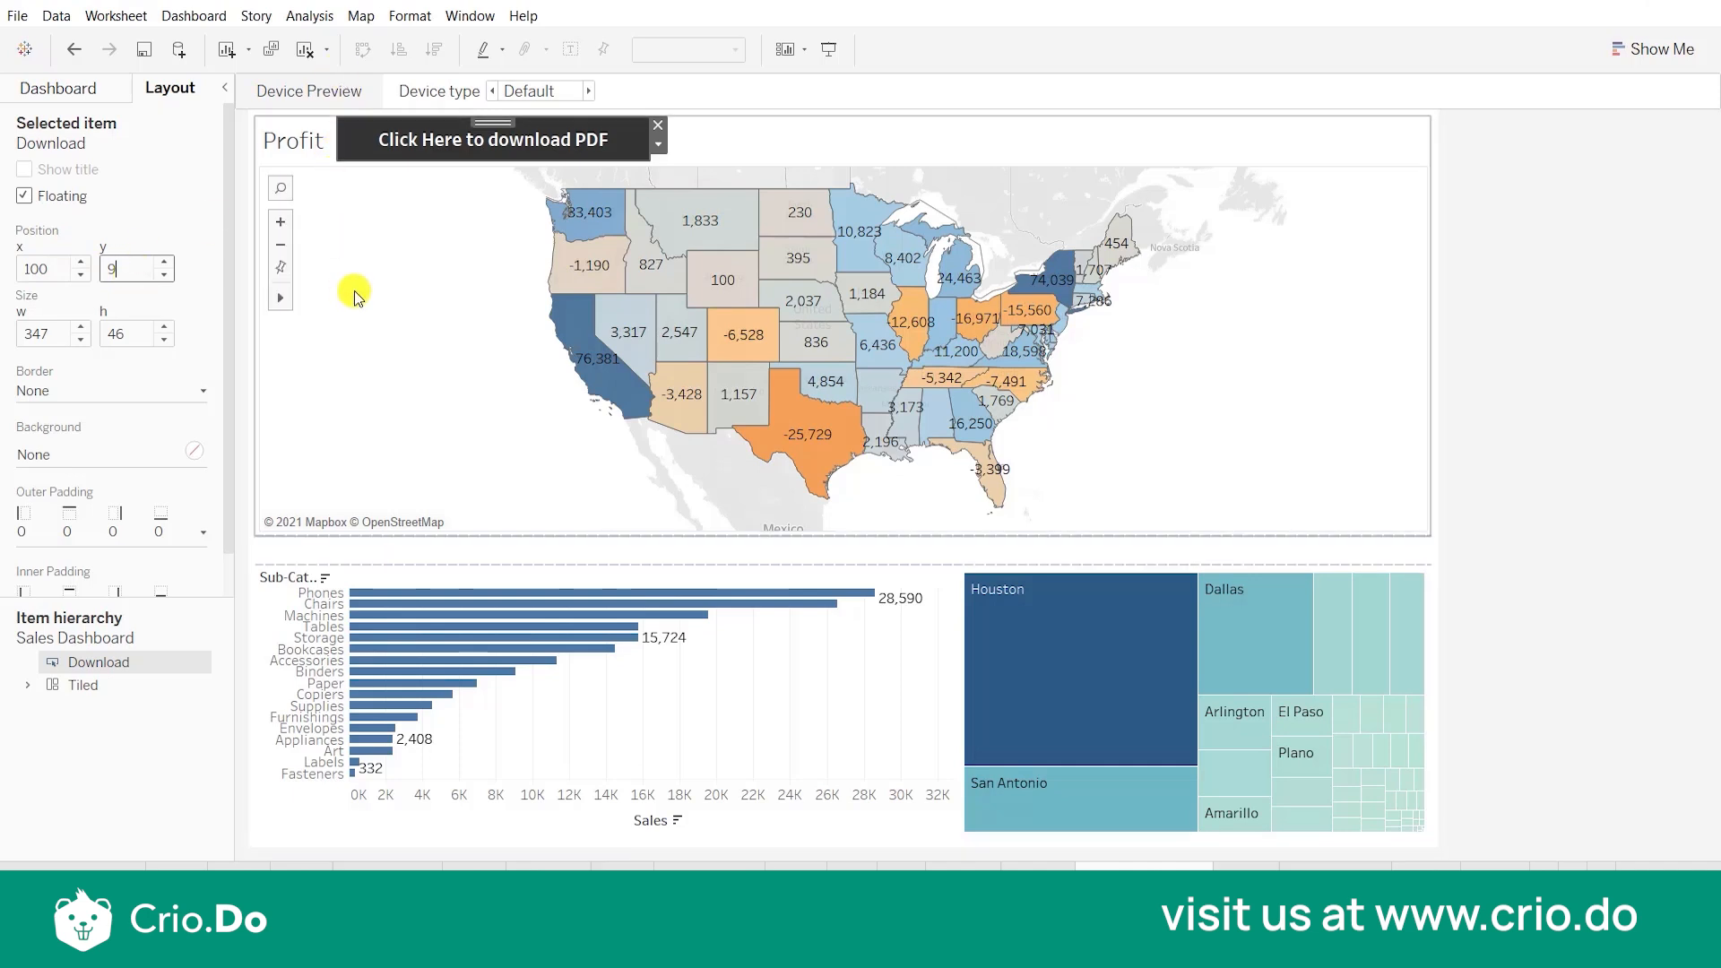
Undo the last position change of the floating download button and inspect the layout properties of the Profit map and the button.
{"action": "left_click", "coordinate": [78, 50]}
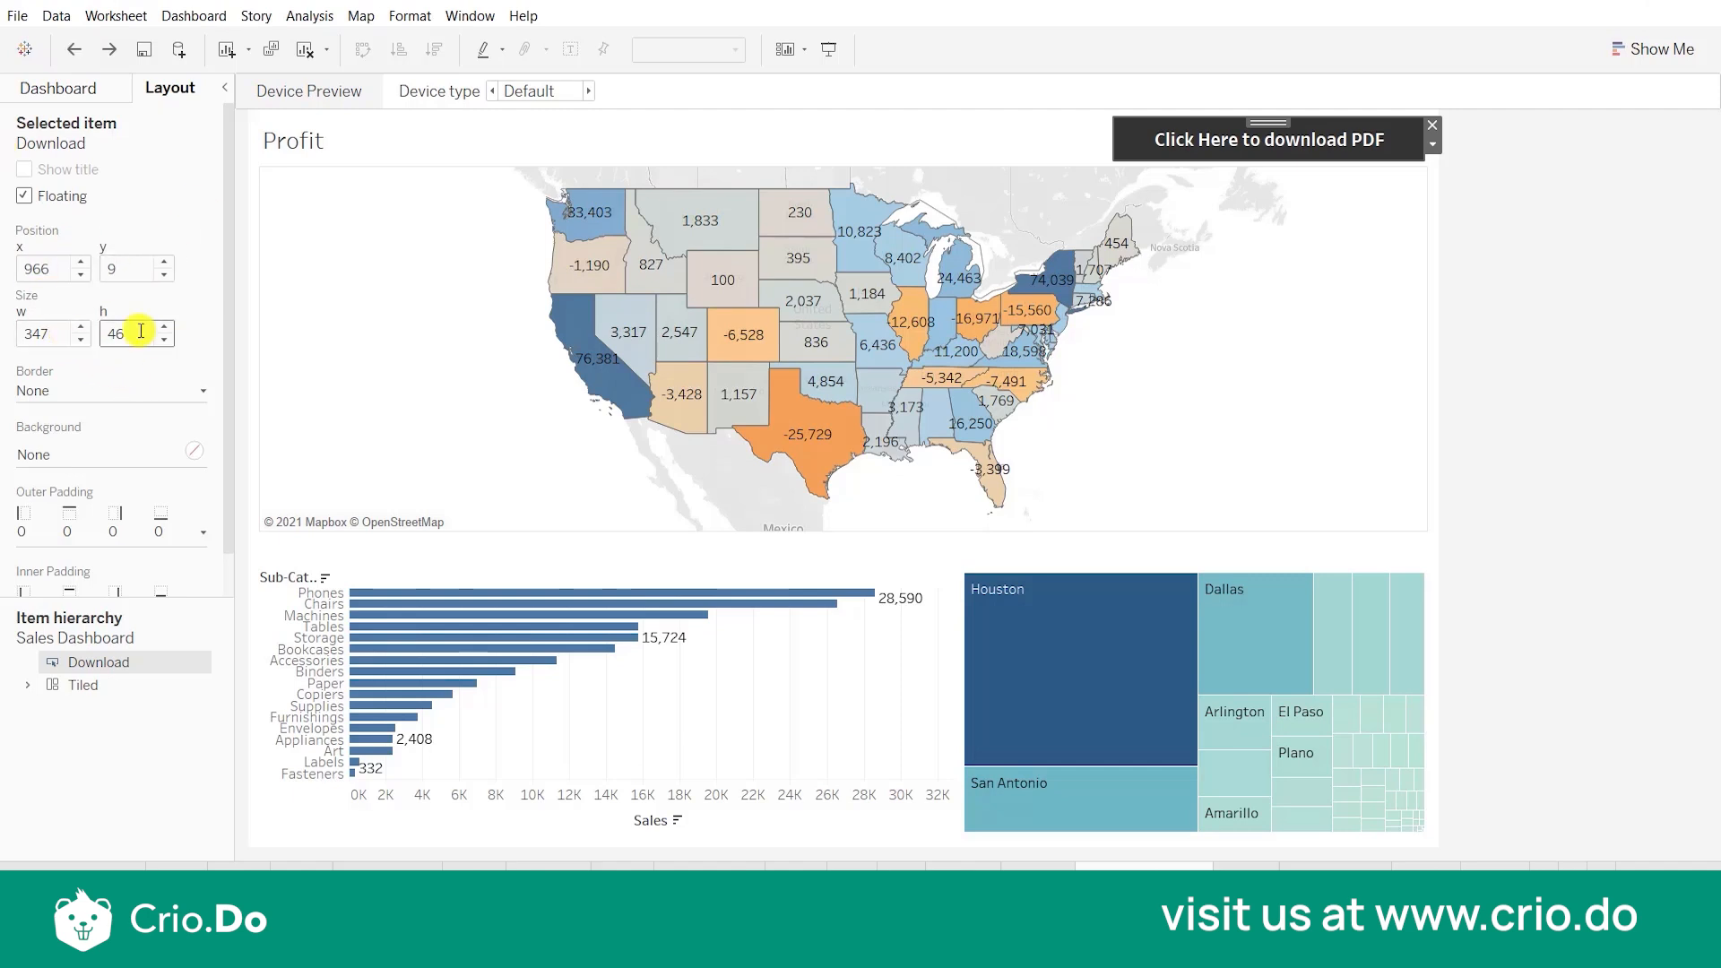
{"action": "mouse_move", "coordinate": [551, 254]}
{"action": "left_click", "coordinate": [456, 261]}
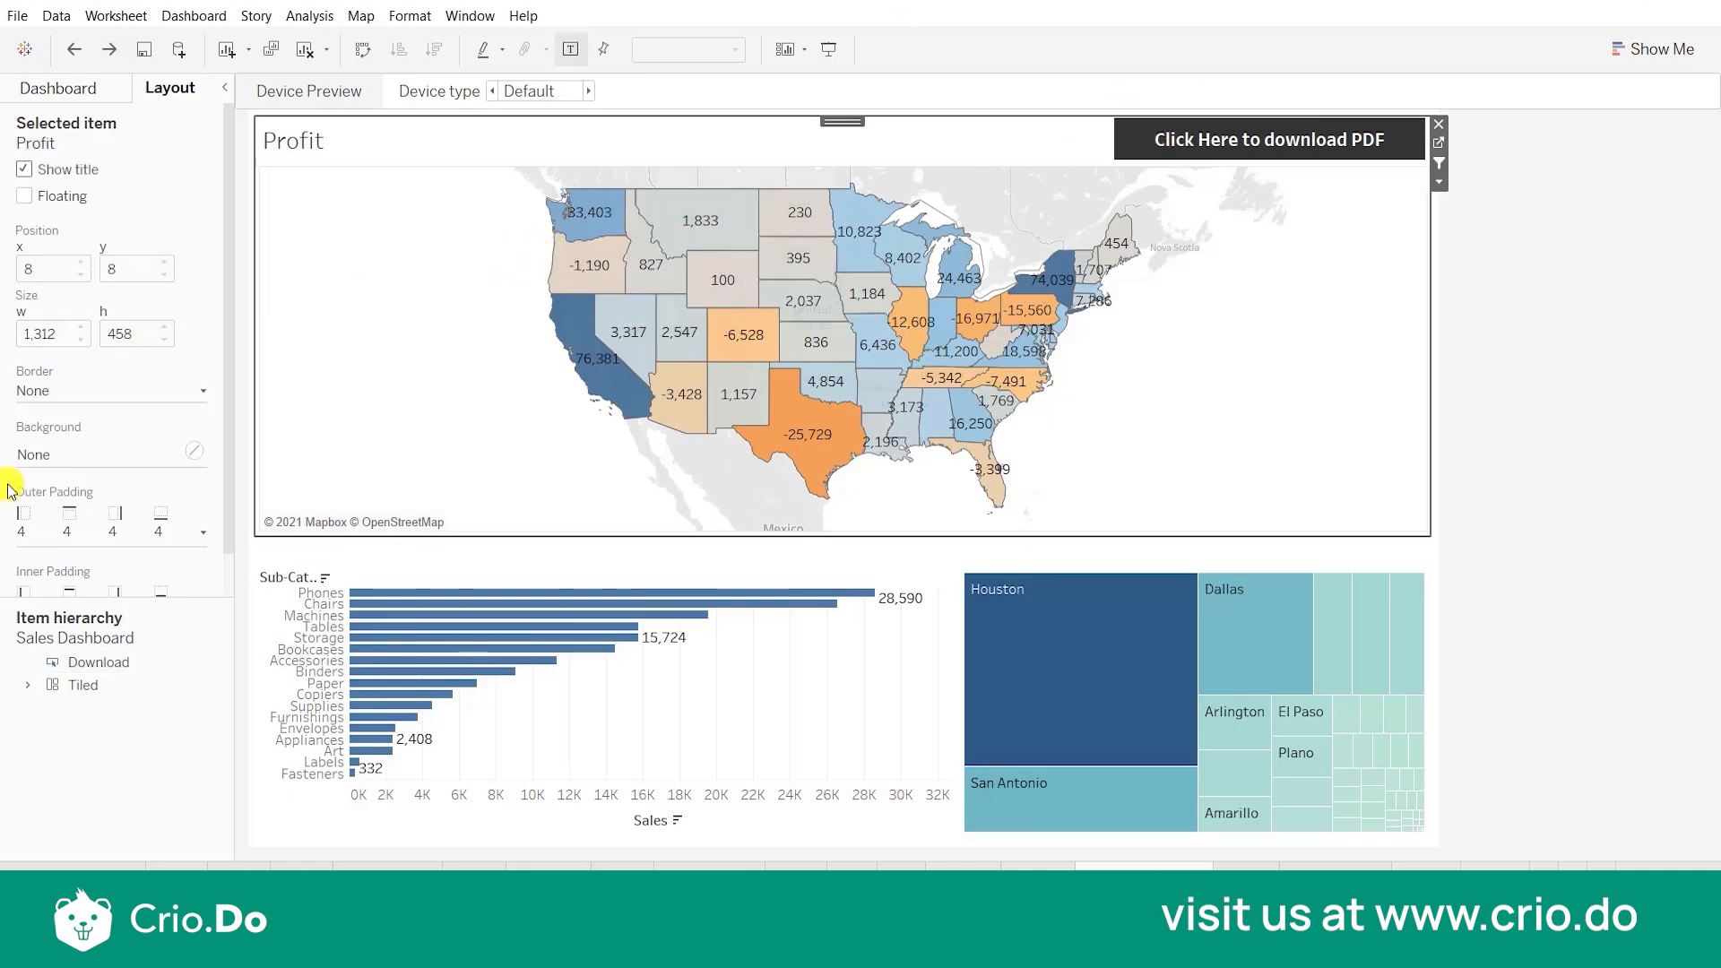
{"action": "left_click", "coordinate": [1128, 145]}
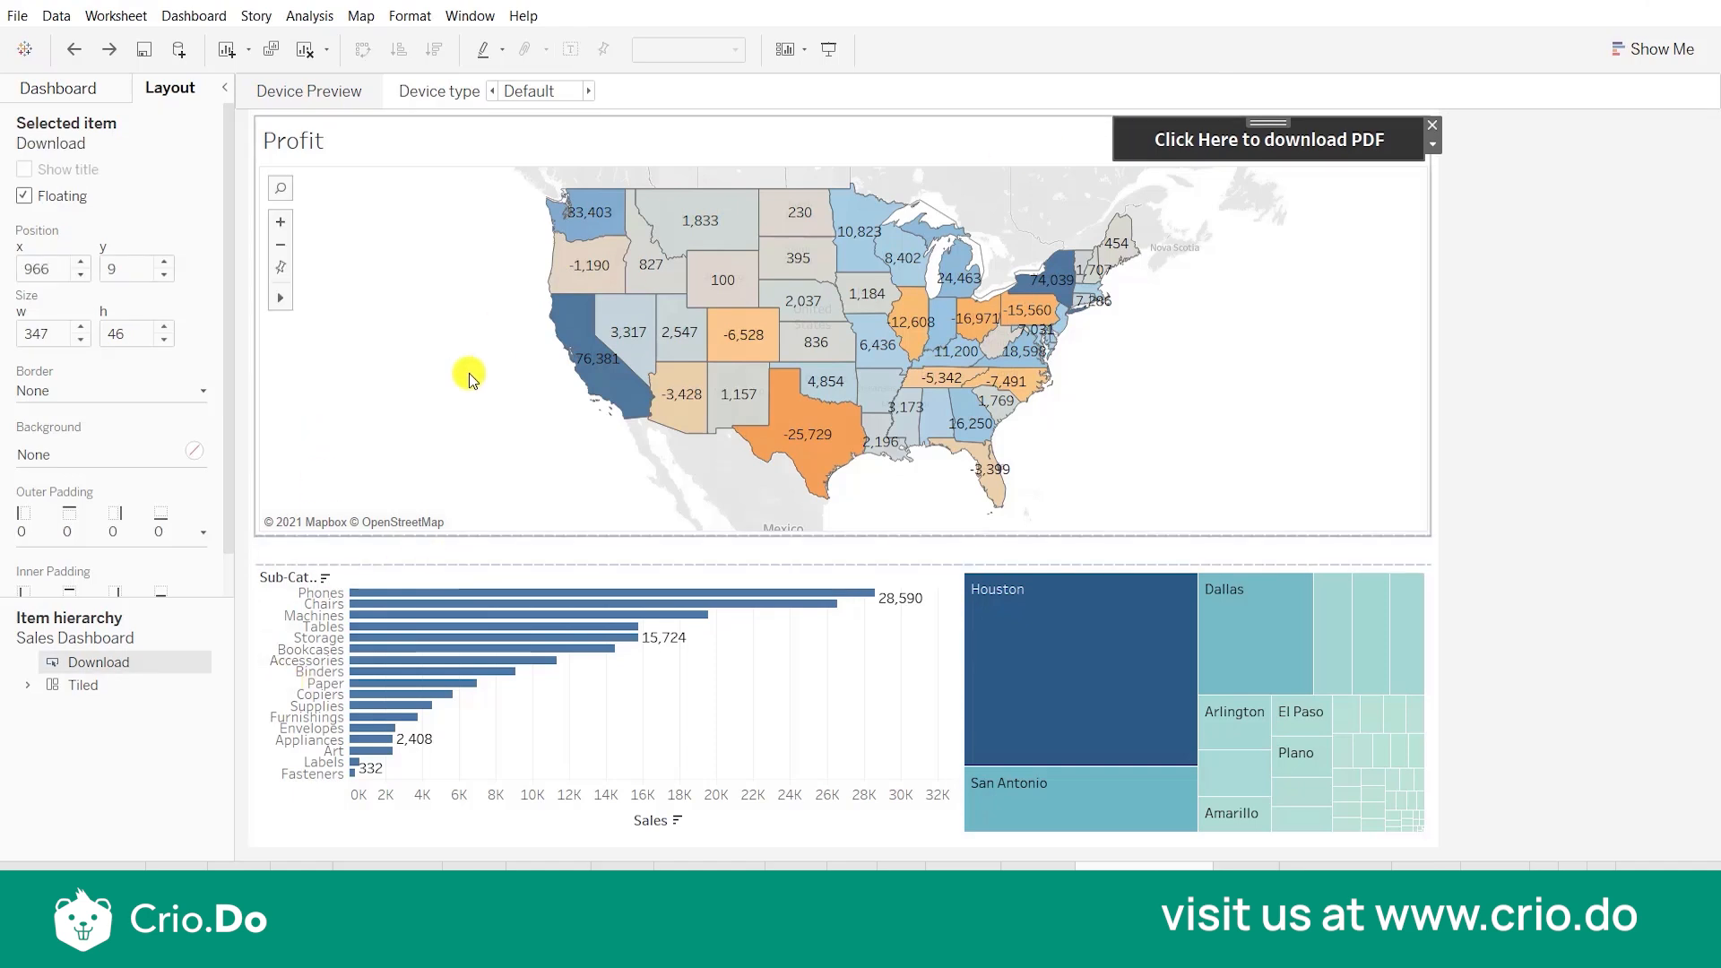
Give the Profit map a thin solid border in light grey.
{"action": "left_click", "coordinate": [444, 347]}
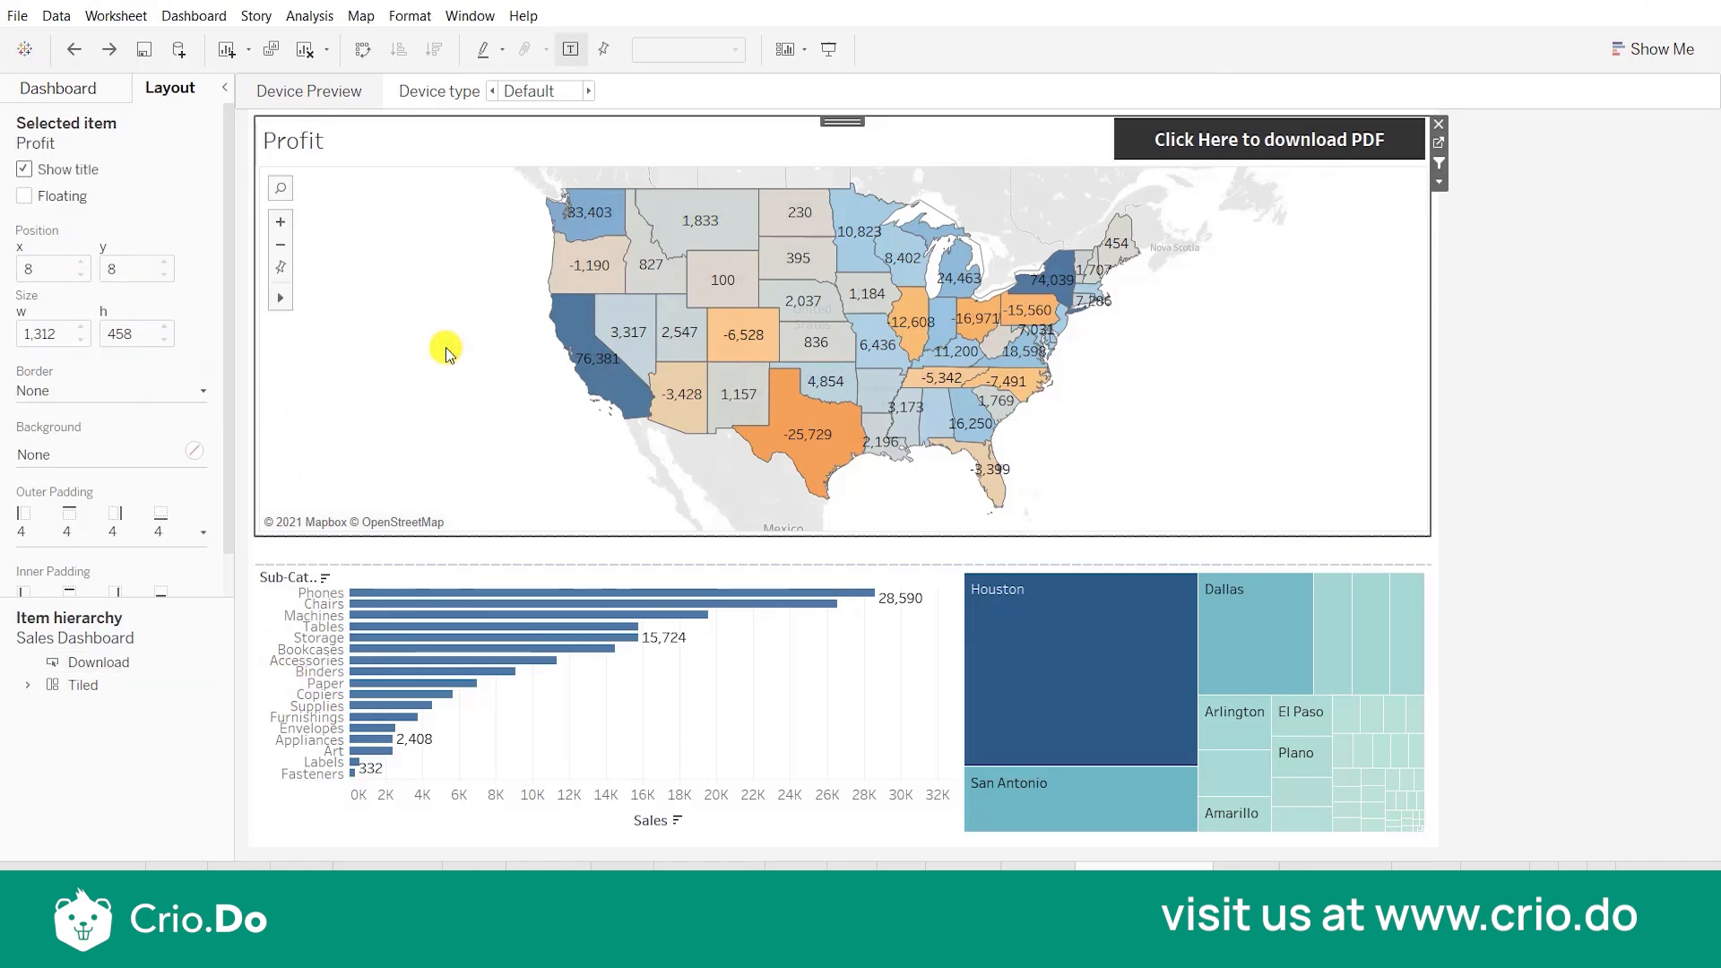
{"action": "left_click", "coordinate": [34, 401]}
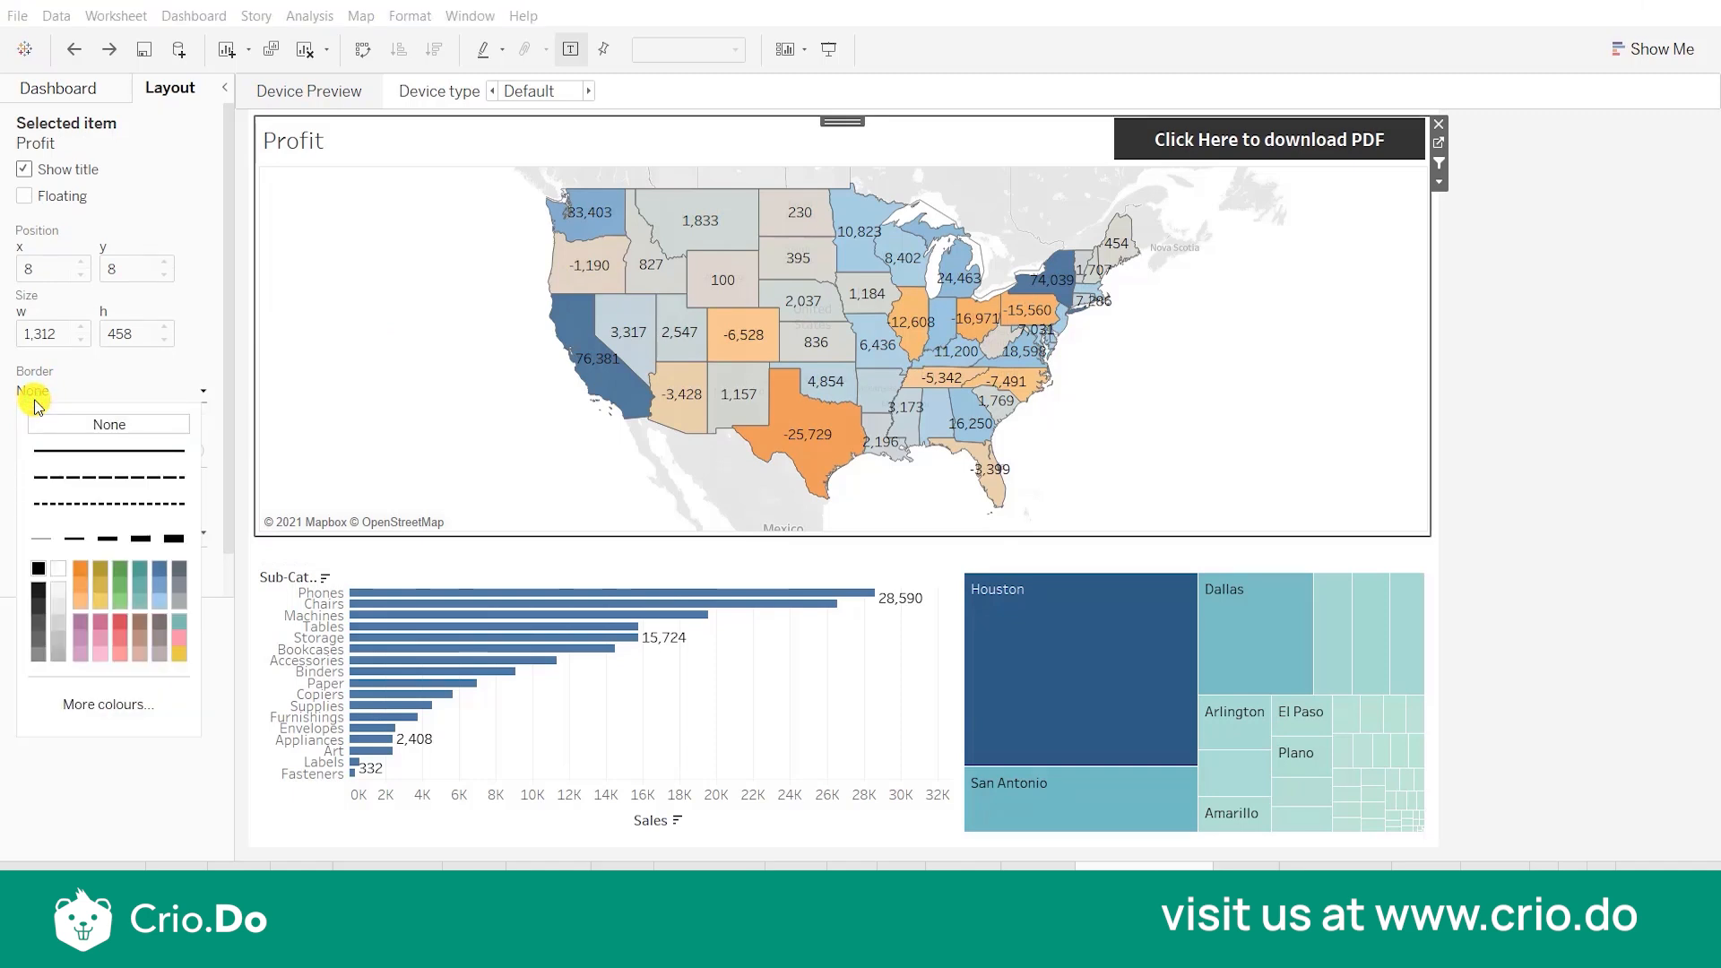
{"action": "left_click", "coordinate": [38, 545]}
{"action": "left_click", "coordinate": [1615, 557]}
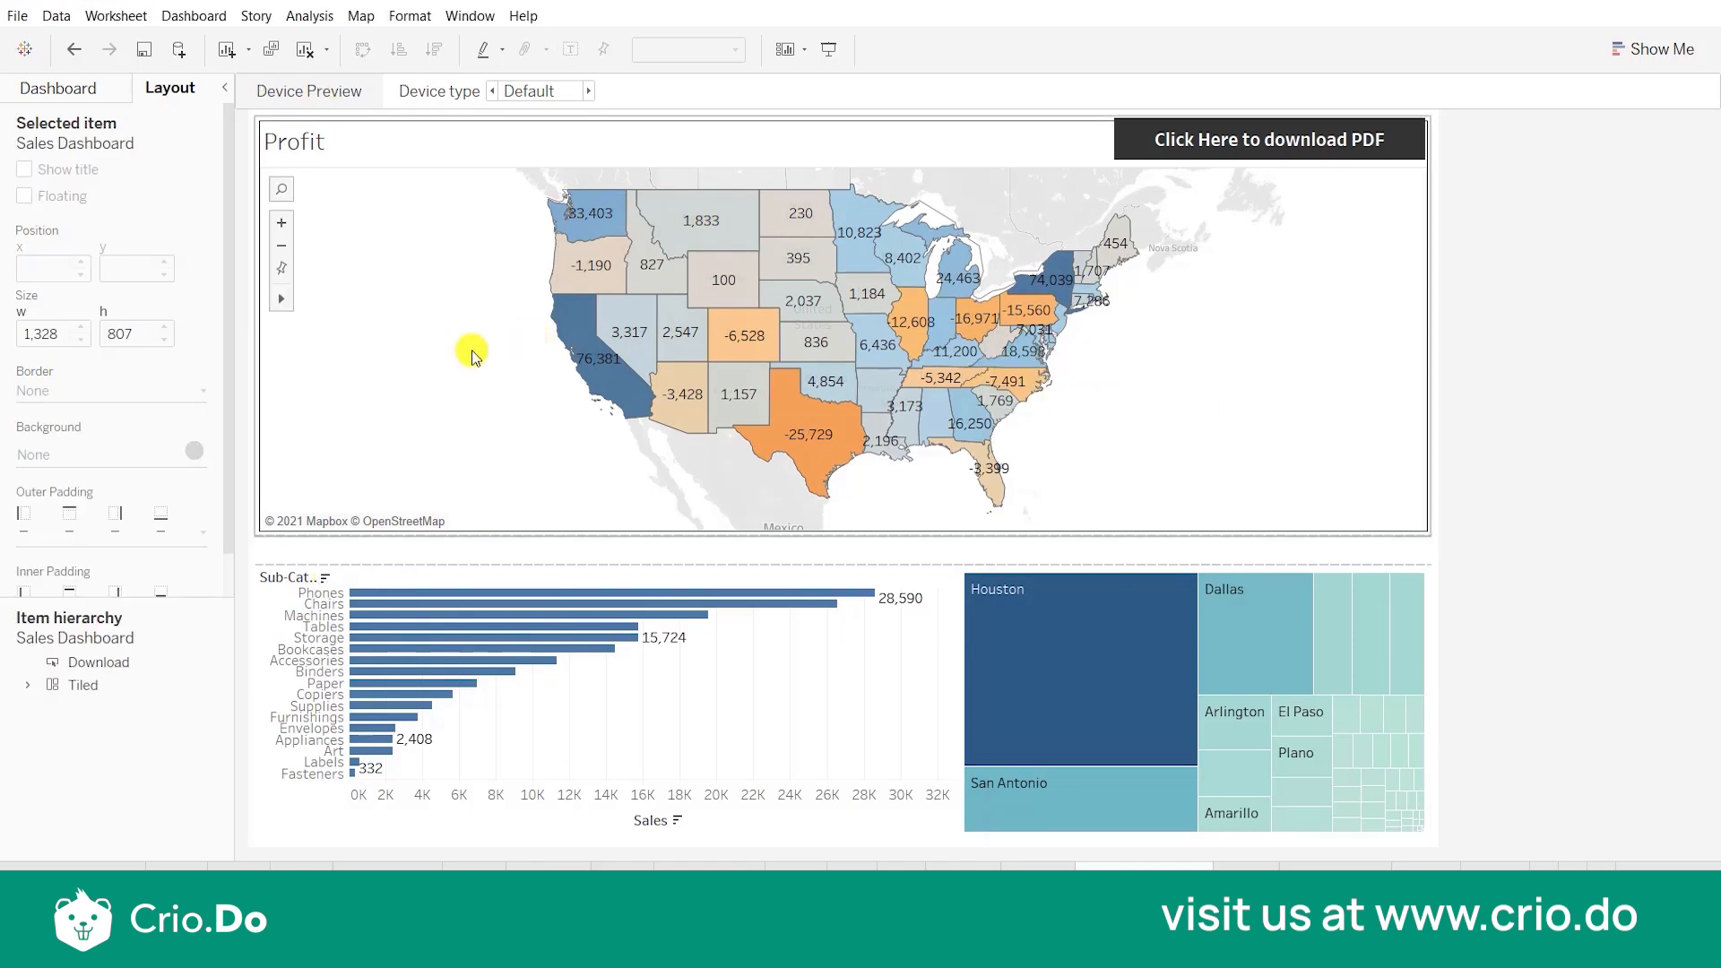
{"action": "left_click", "coordinate": [390, 369]}
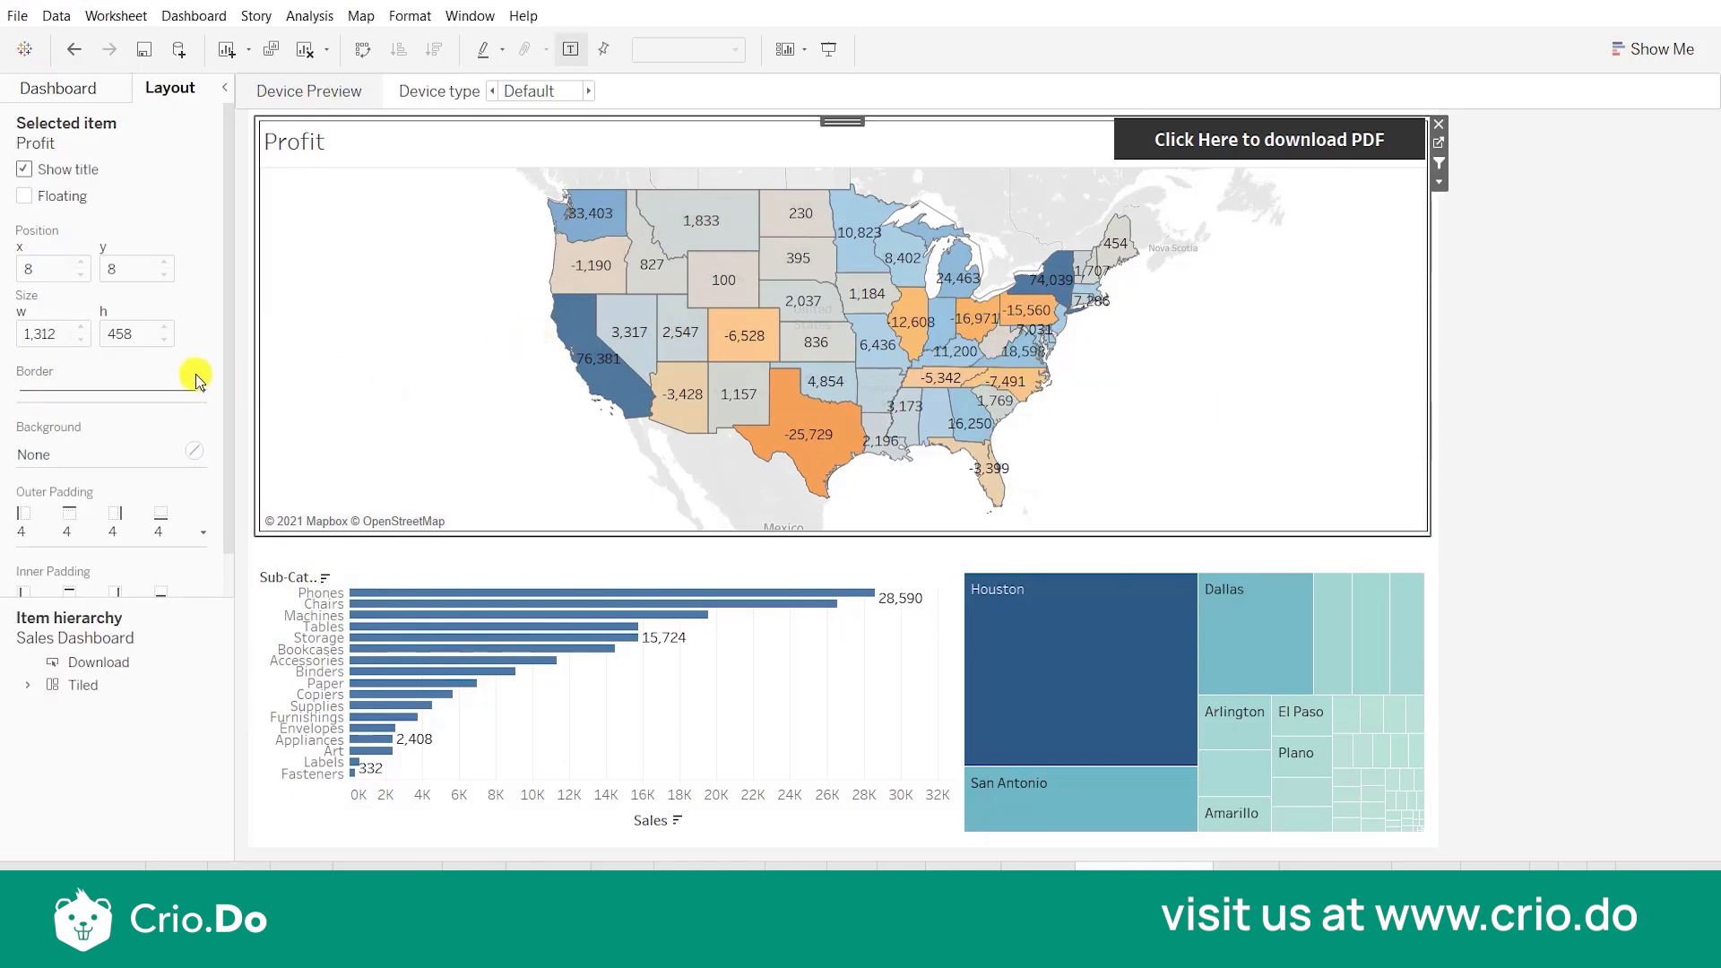
{"action": "left_click", "coordinate": [162, 388]}
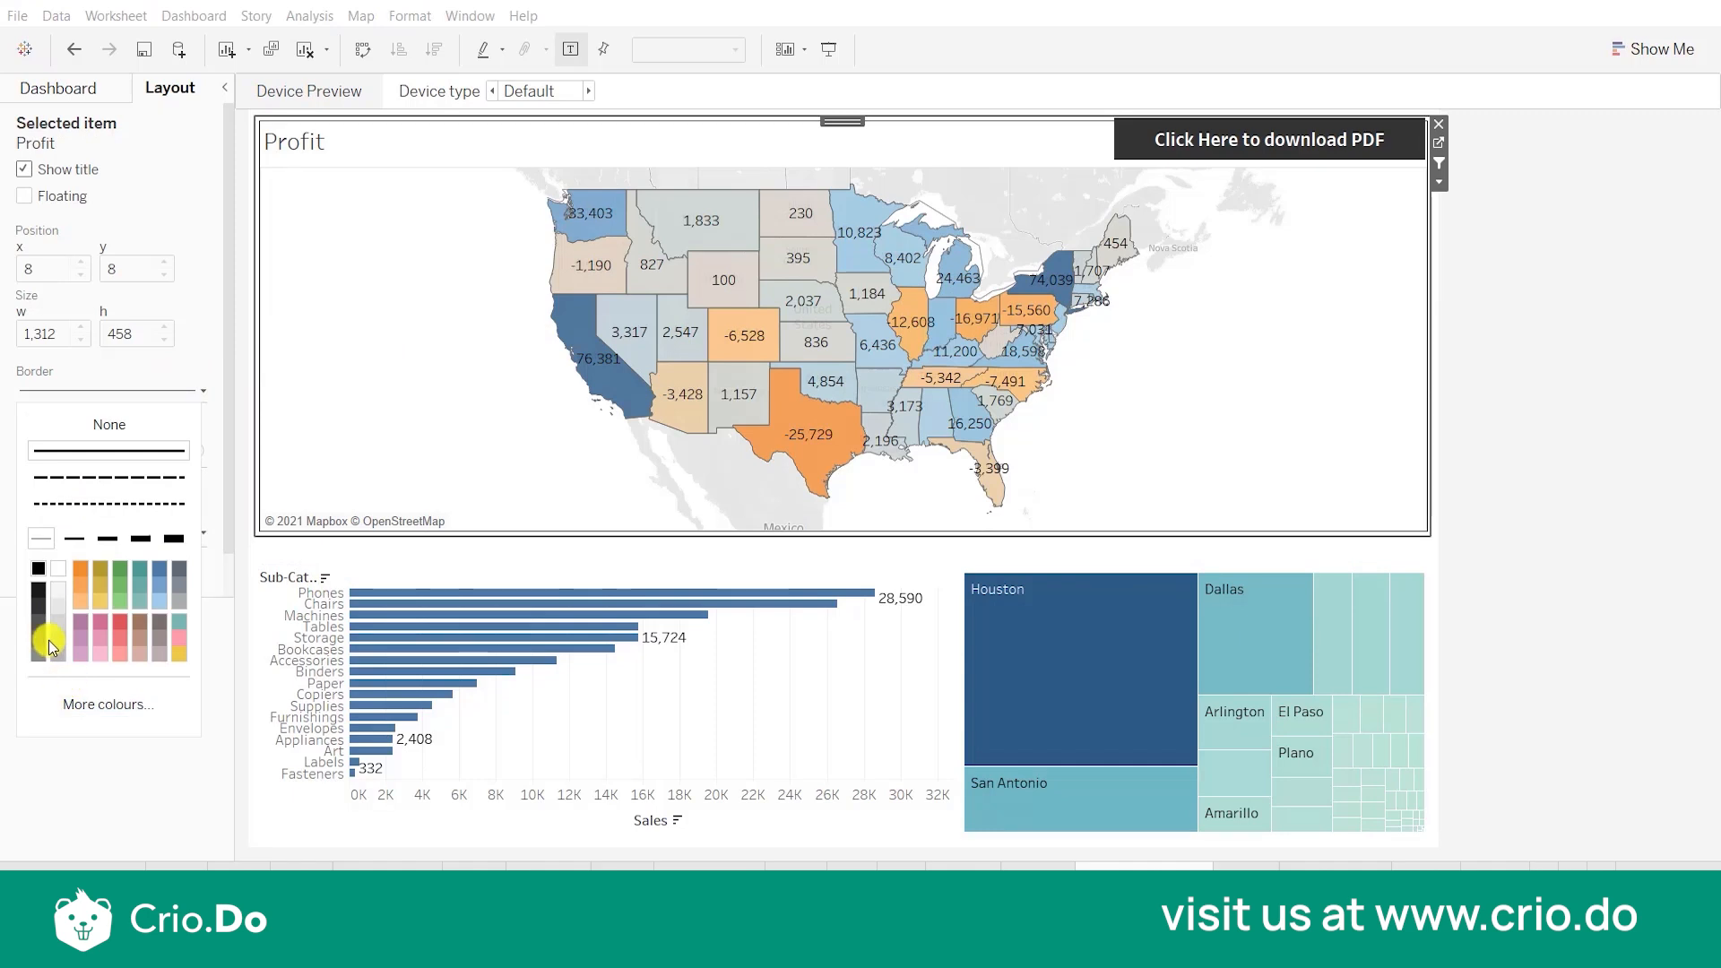
{"action": "left_click", "coordinate": [61, 659]}
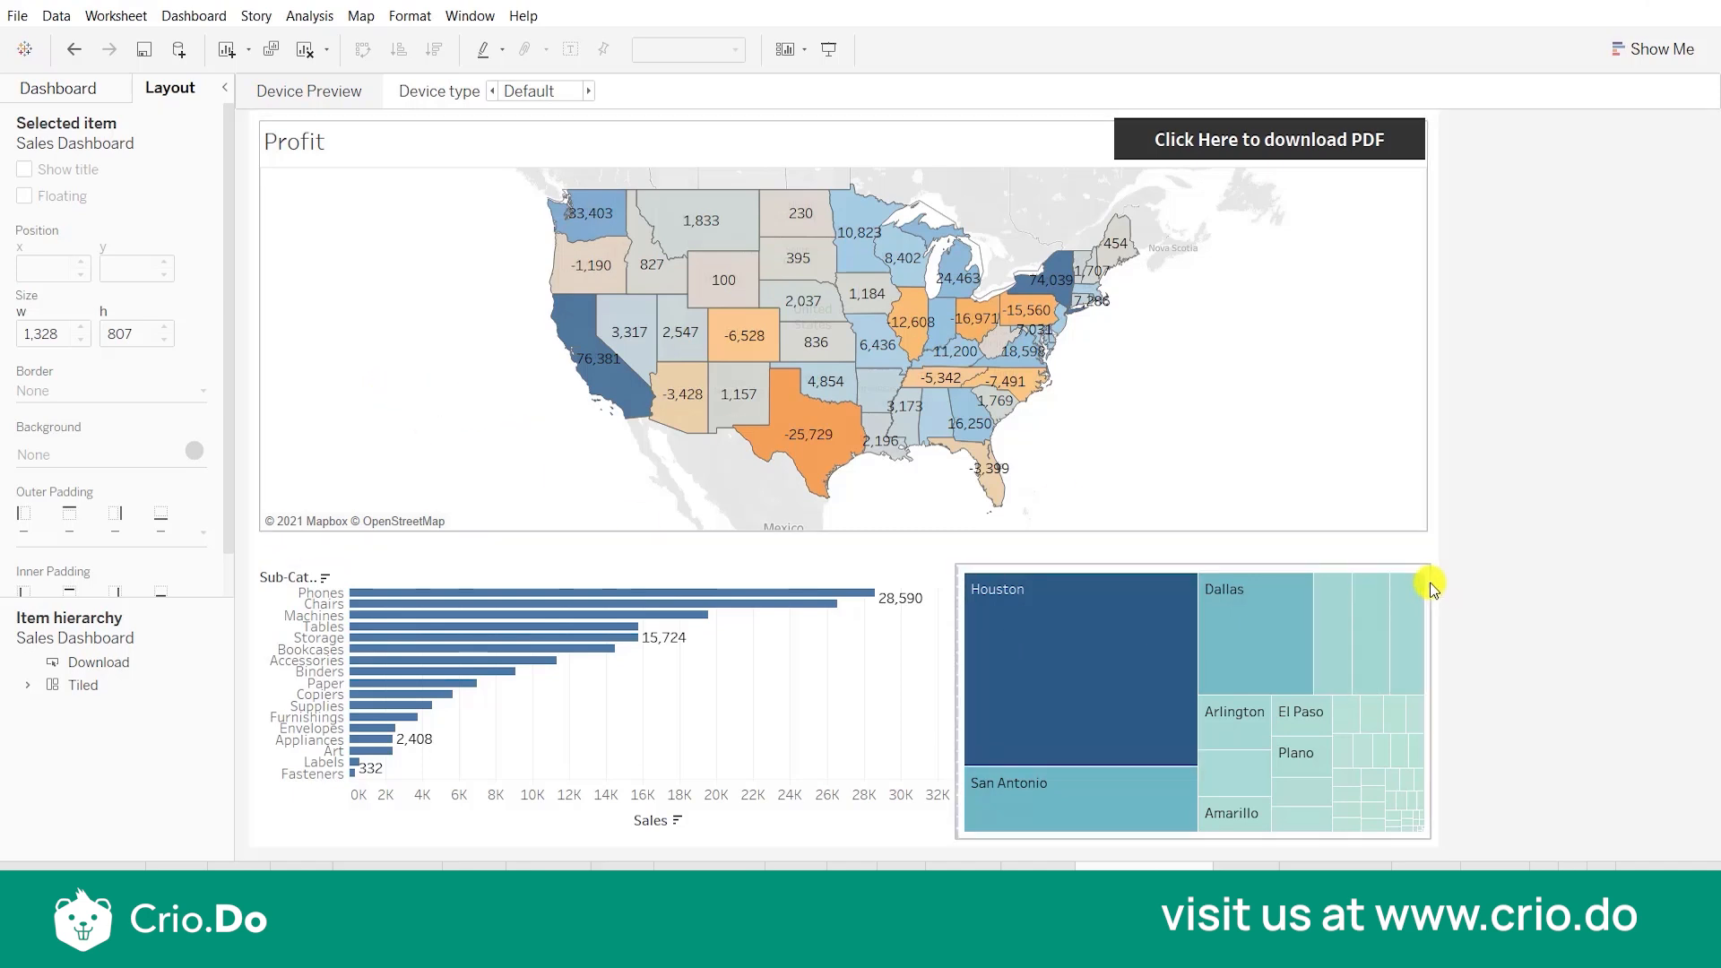
Select the horizontal container holding the bar chart and the city treemap and give it a thin solid light grey border.
{"action": "left_click", "coordinate": [1412, 602]}
{"action": "left_click", "coordinate": [1413, 603]}
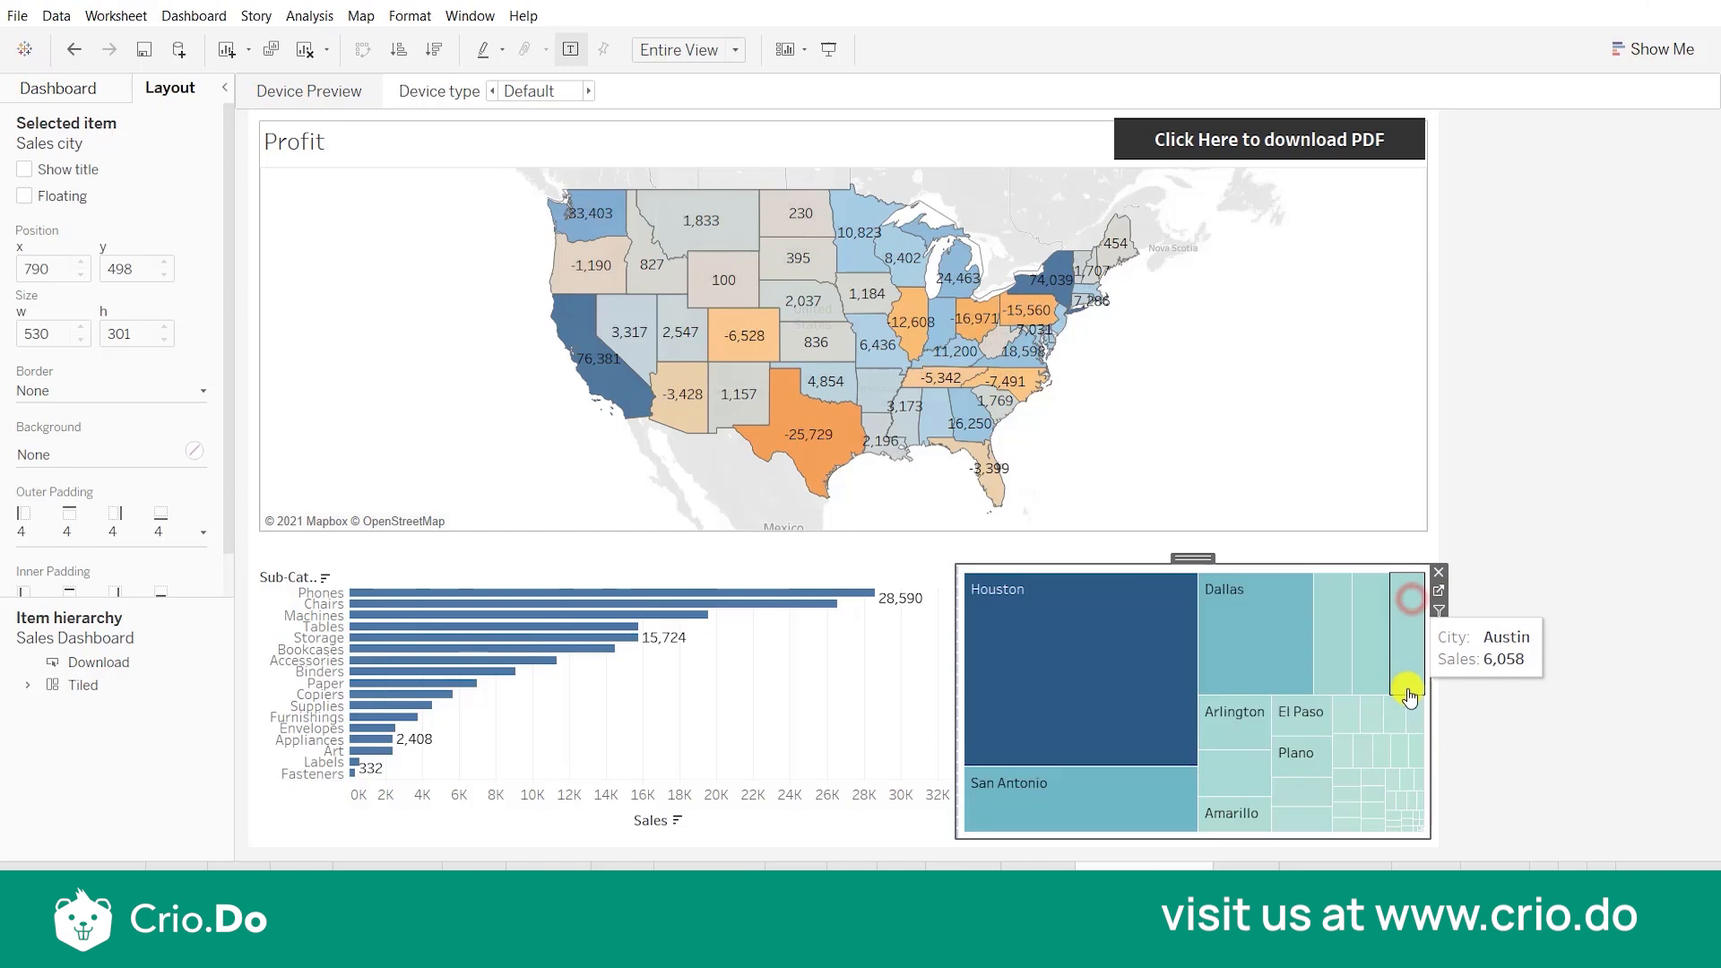
{"action": "left_click", "coordinate": [1438, 690]}
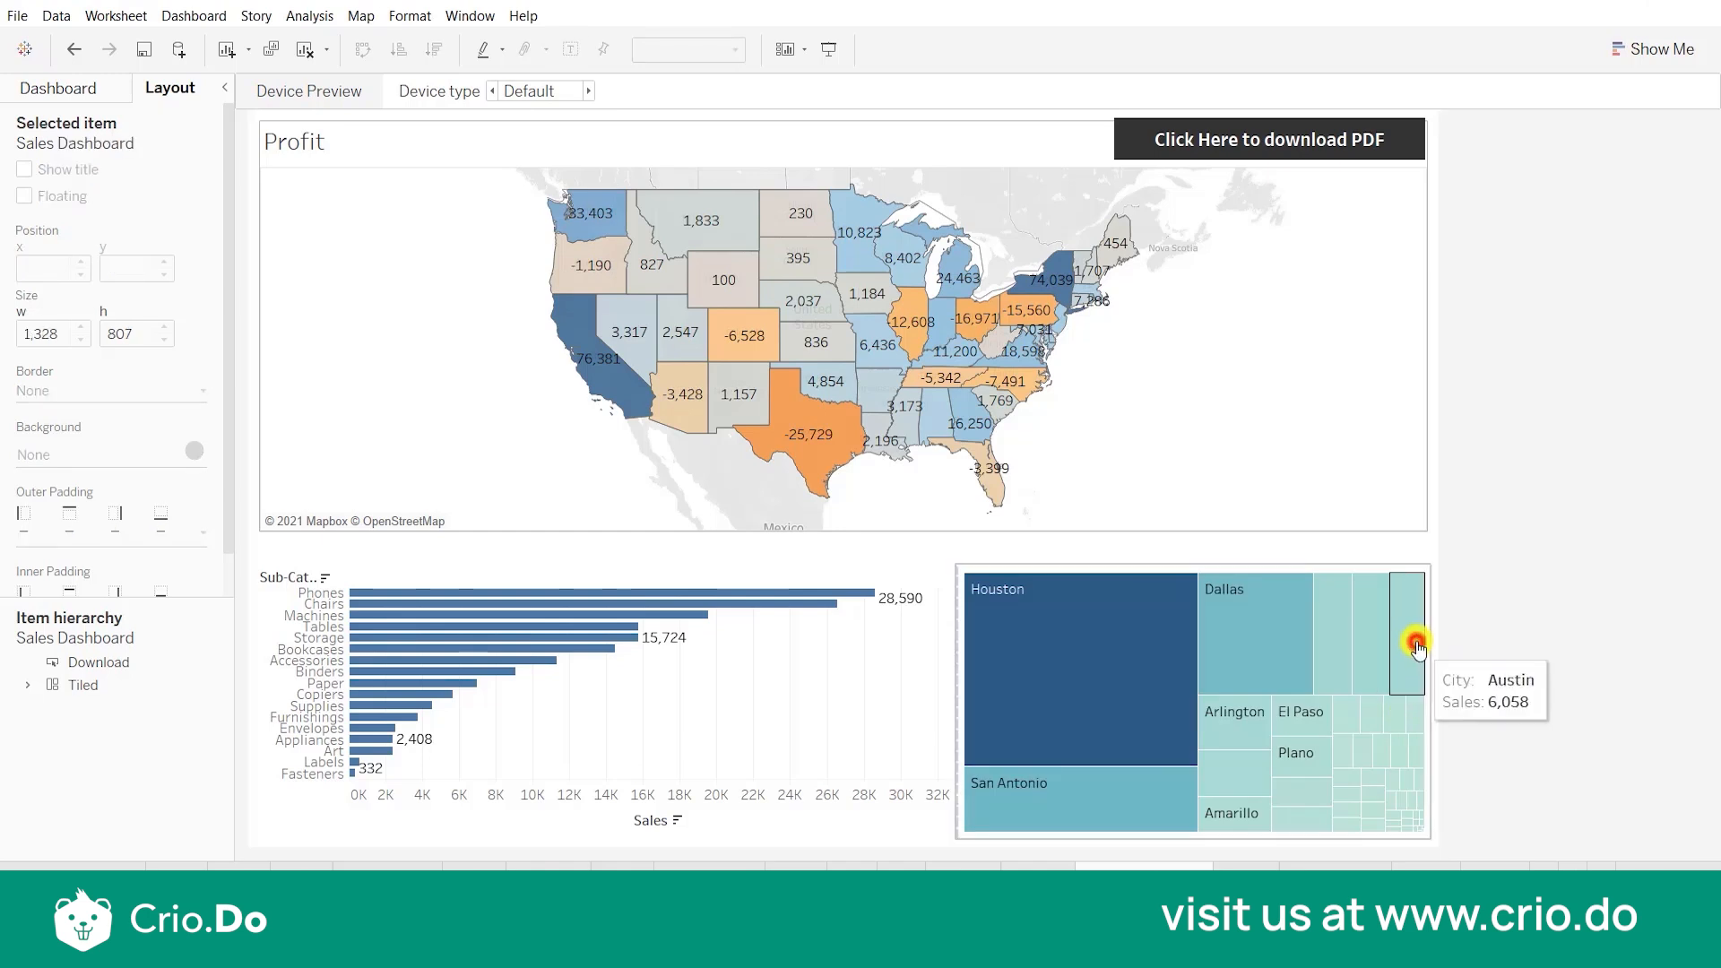
{"action": "left_click", "coordinate": [1423, 645]}
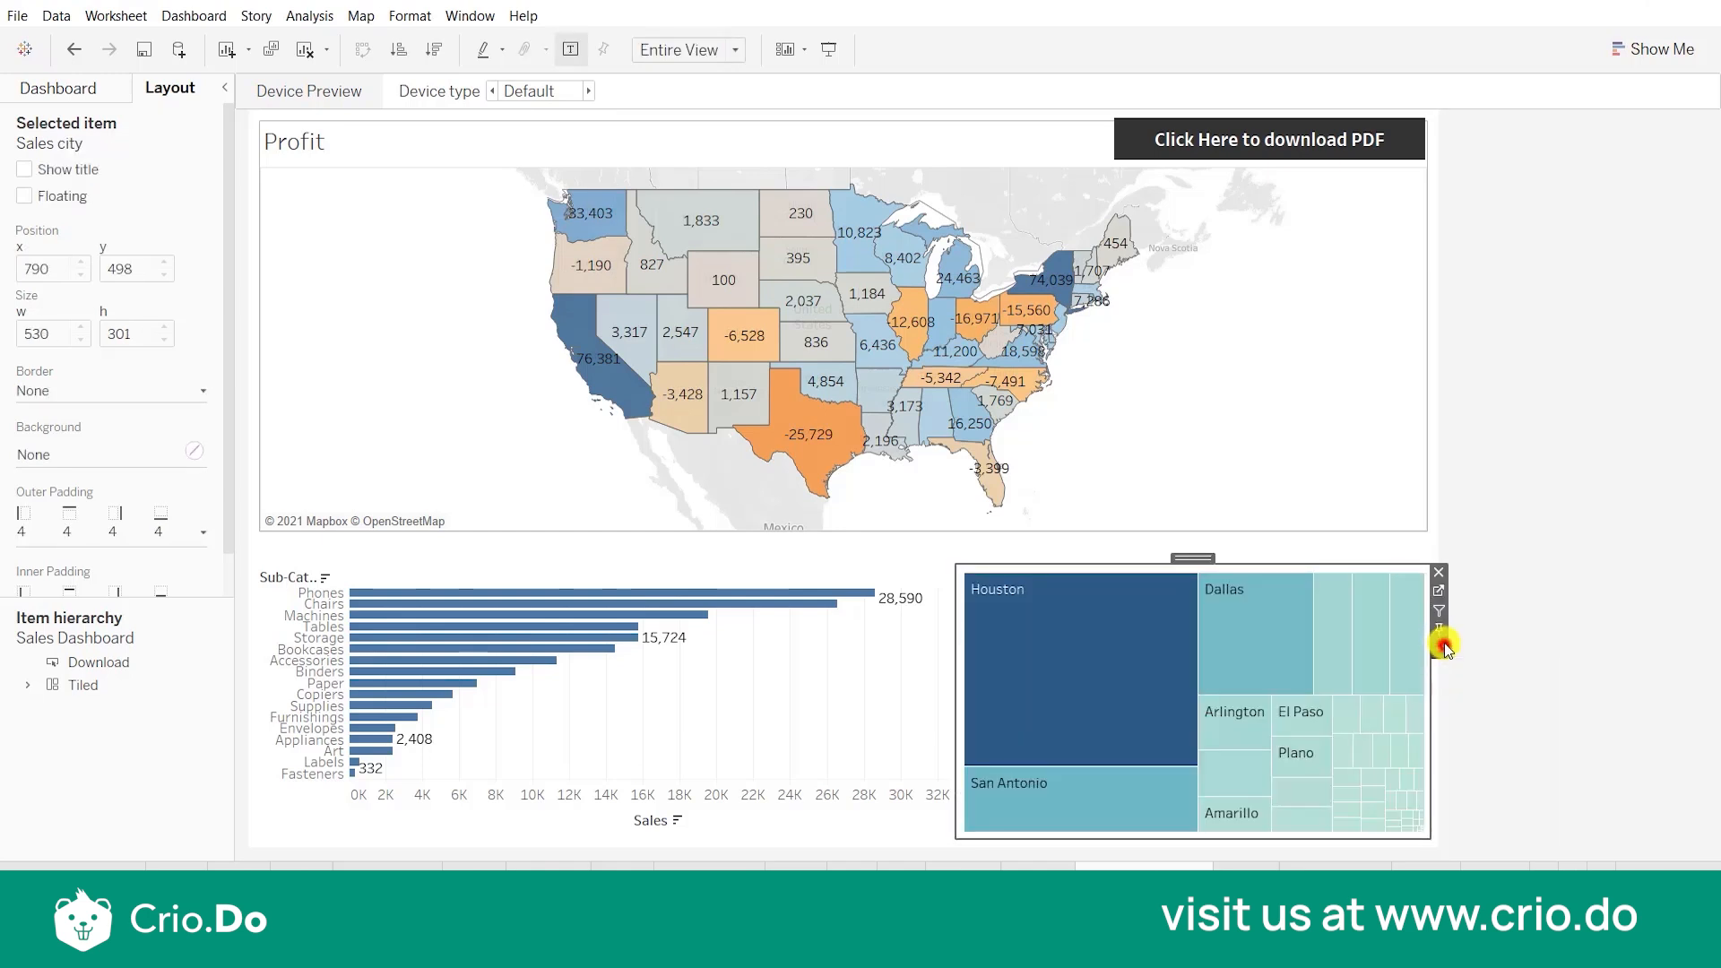
{"action": "left_click", "coordinate": [1439, 642]}
{"action": "left_click", "coordinate": [1508, 866]}
{"action": "left_click", "coordinate": [100, 393]}
{"action": "left_click", "coordinate": [49, 536]}
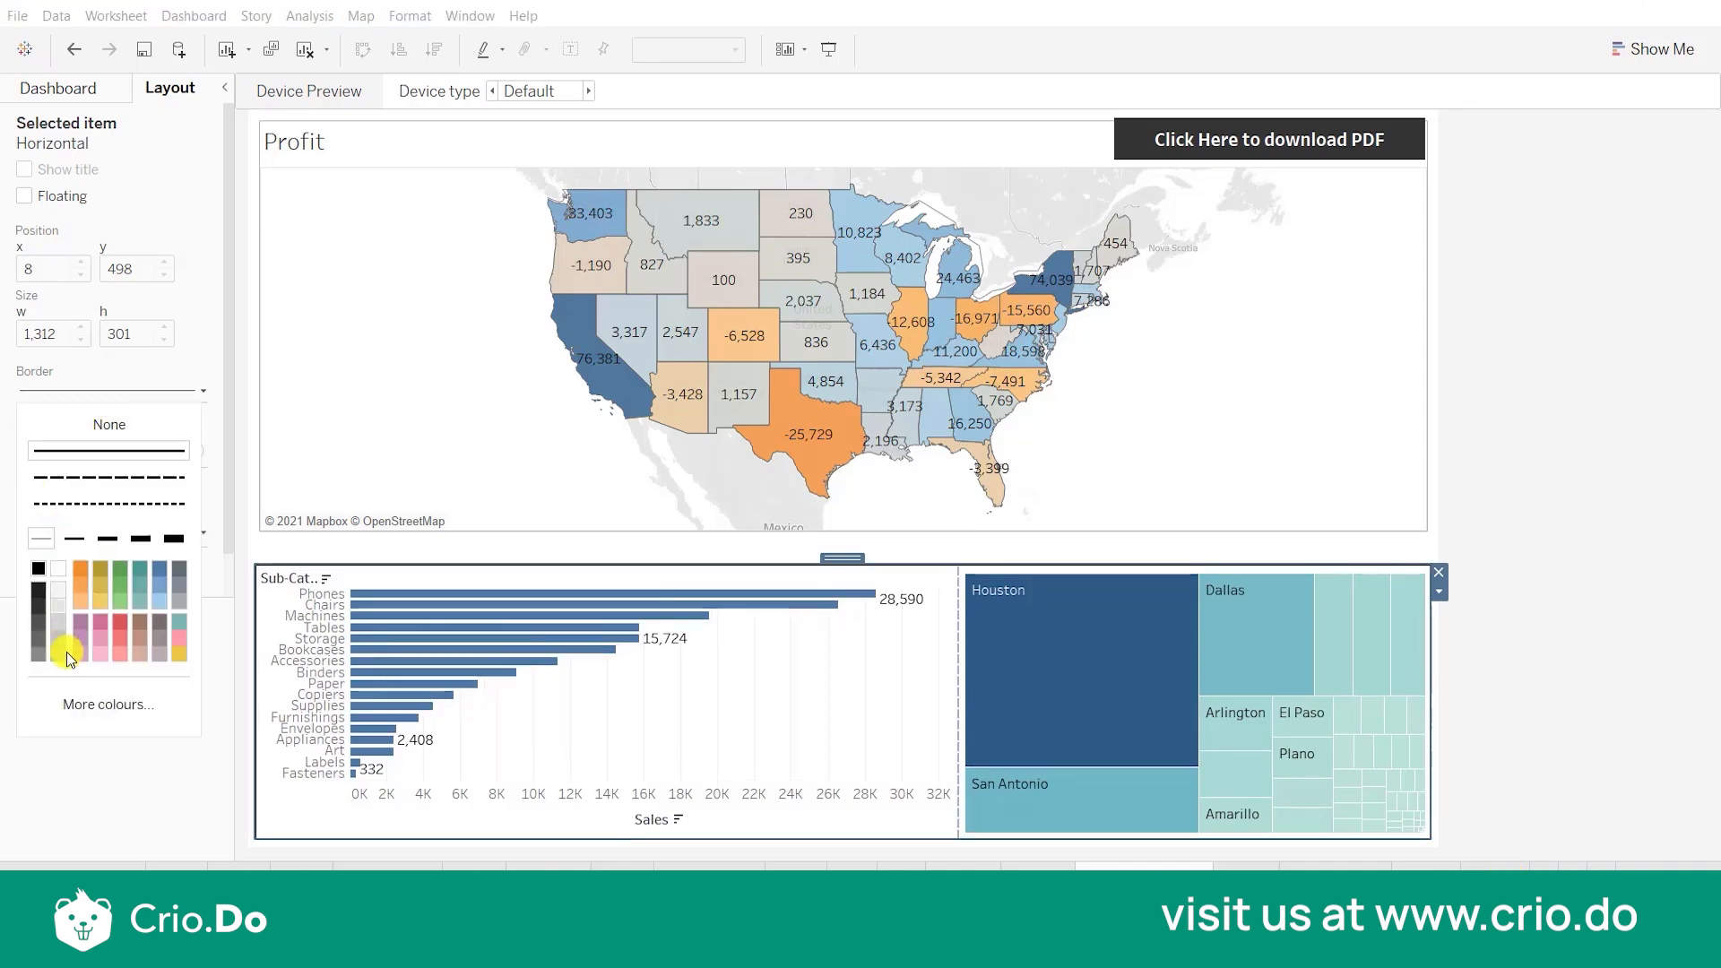
{"action": "left_click", "coordinate": [1552, 714]}
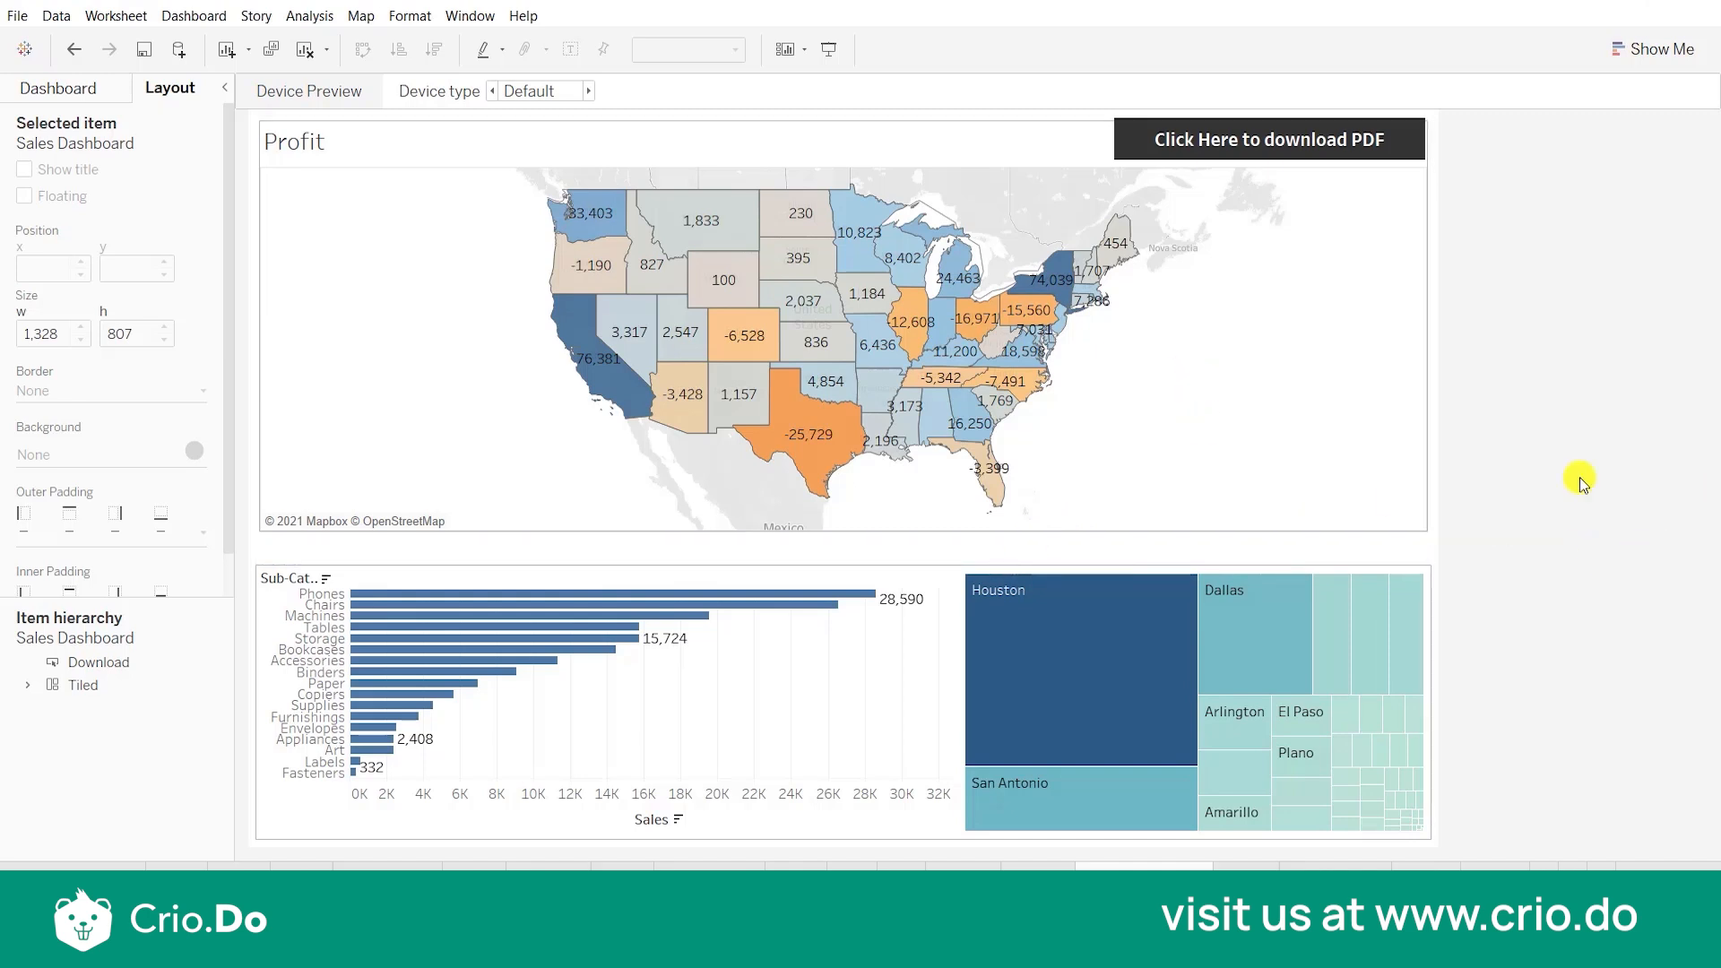
Fill the background of the blank spacer between the Profit map and the lower charts with light blue.
{"action": "left_click", "coordinate": [1335, 550]}
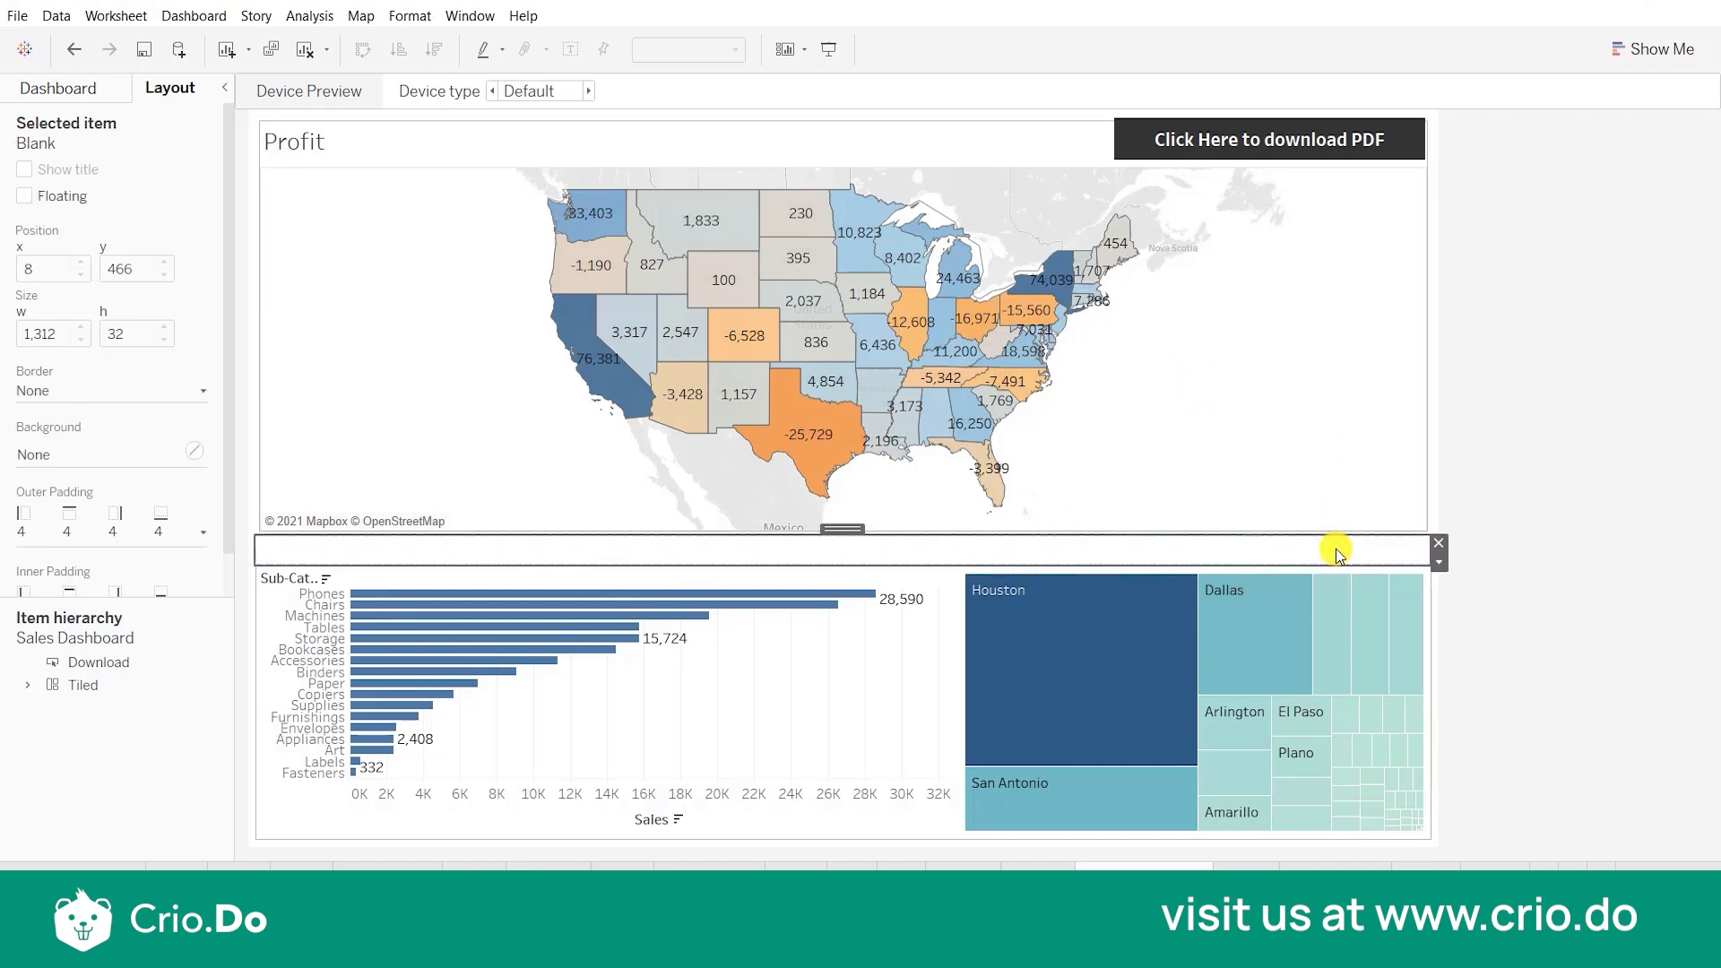
{"action": "left_click", "coordinate": [1622, 524]}
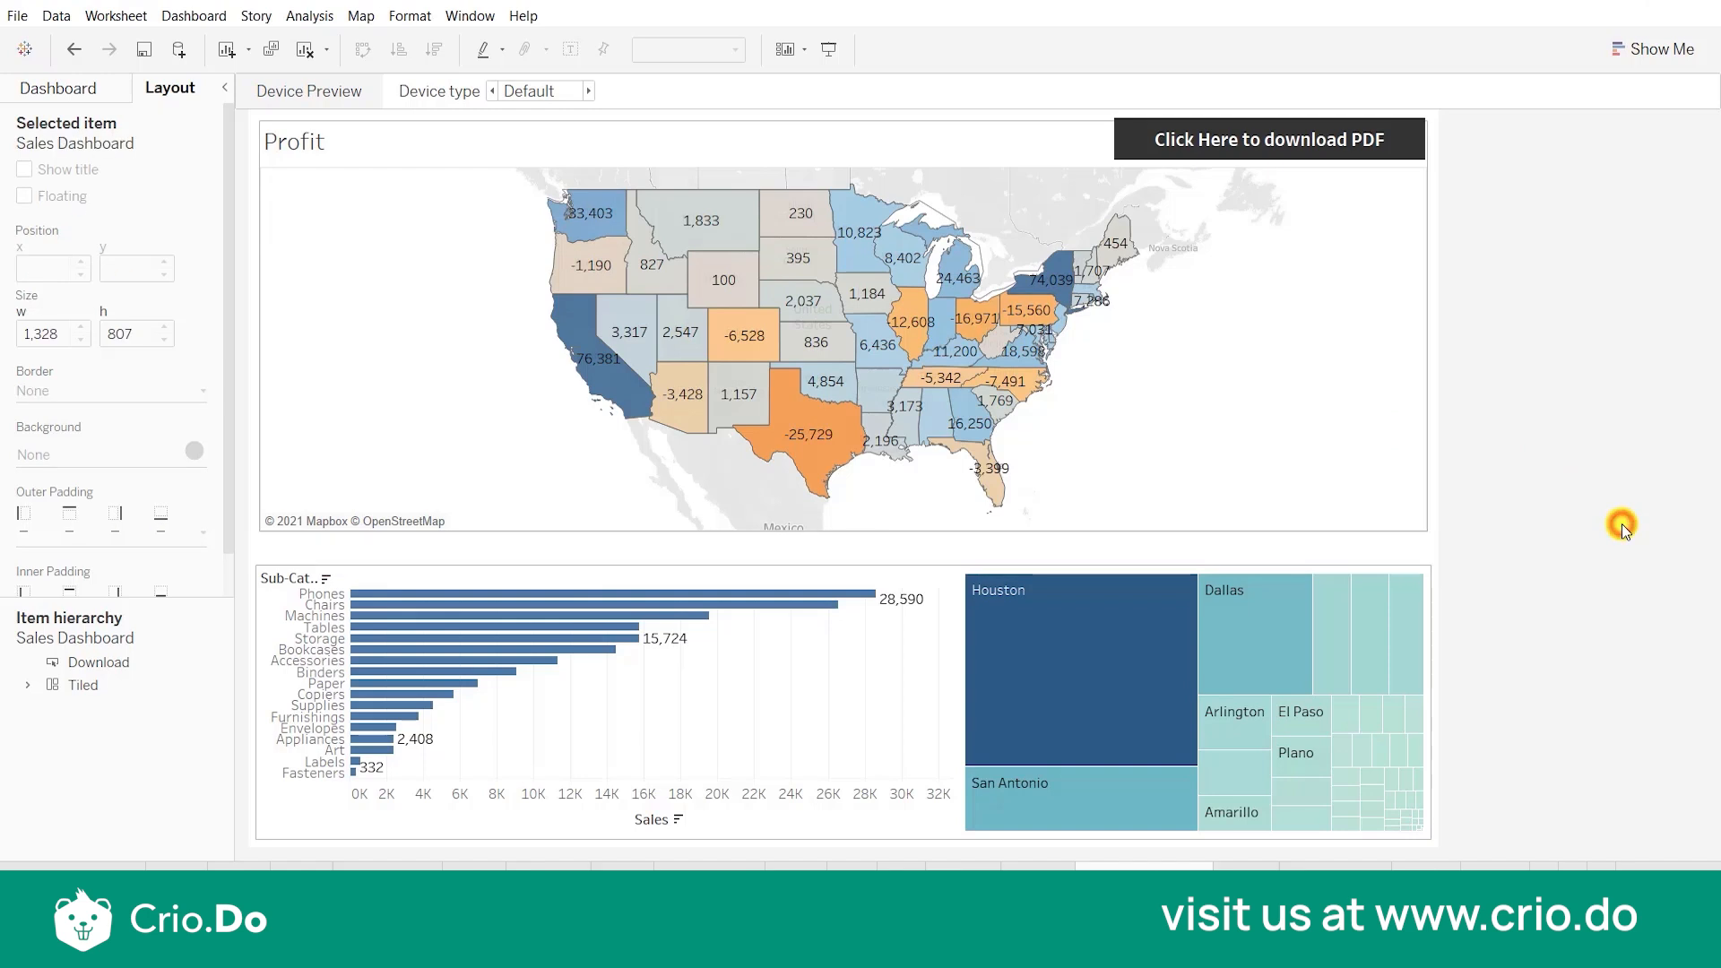
{"action": "left_click", "coordinate": [328, 399]}
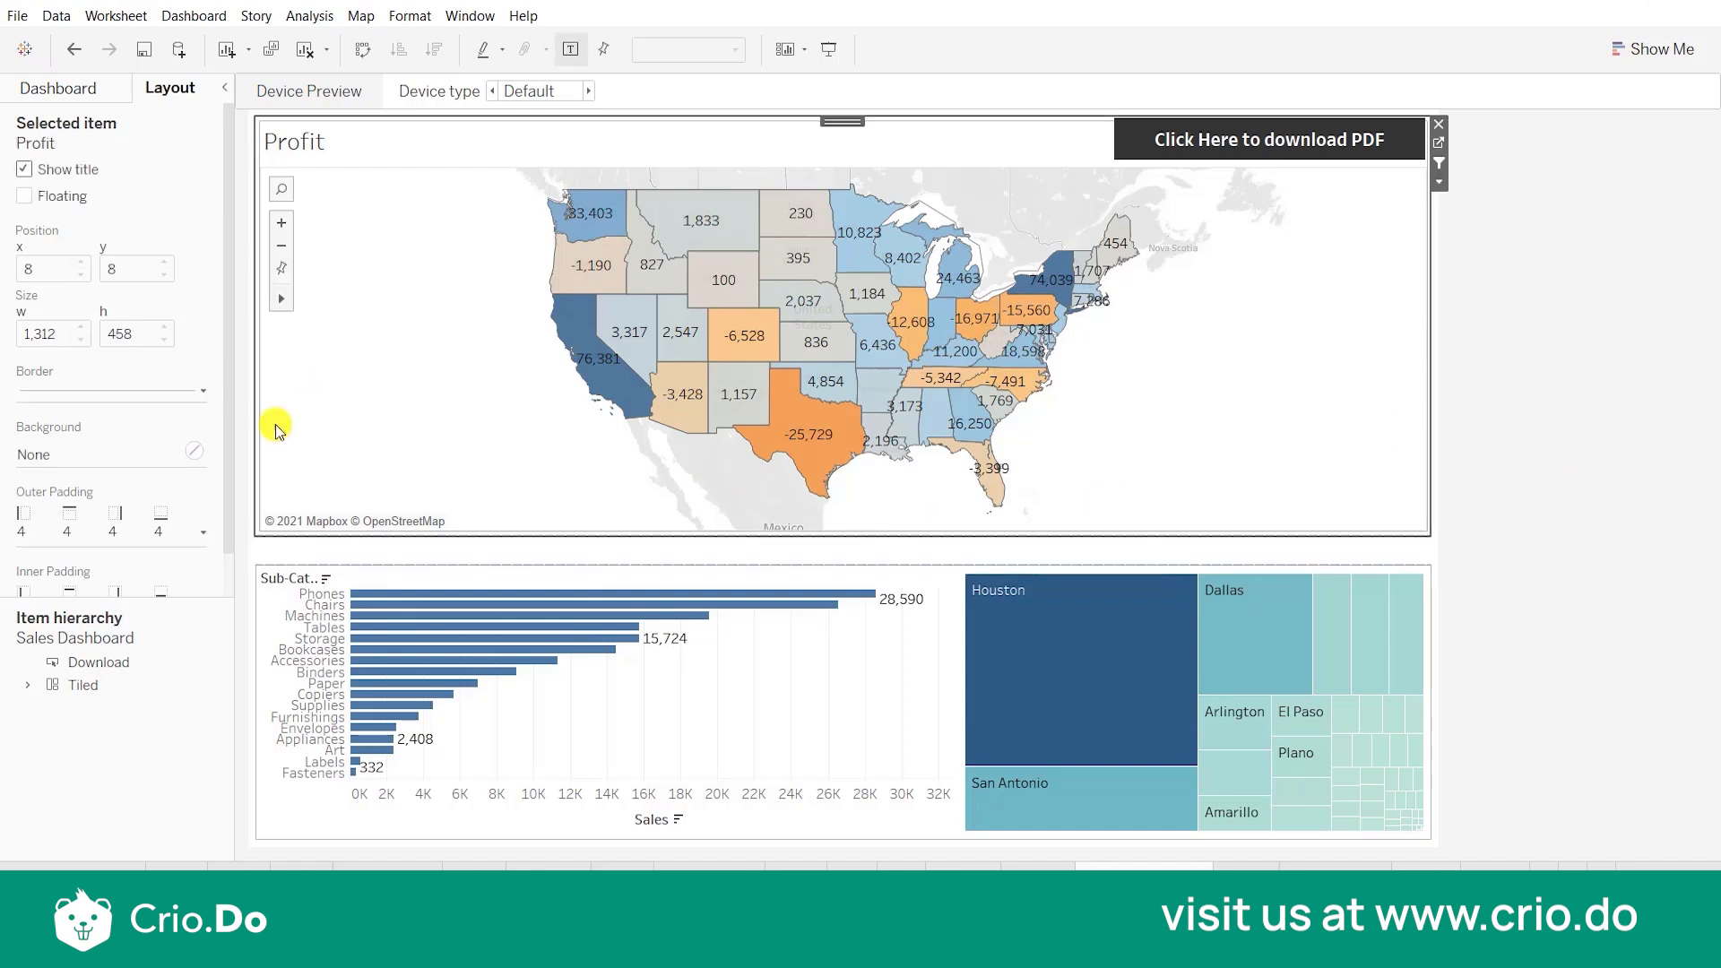
{"action": "left_click", "coordinate": [321, 554]}
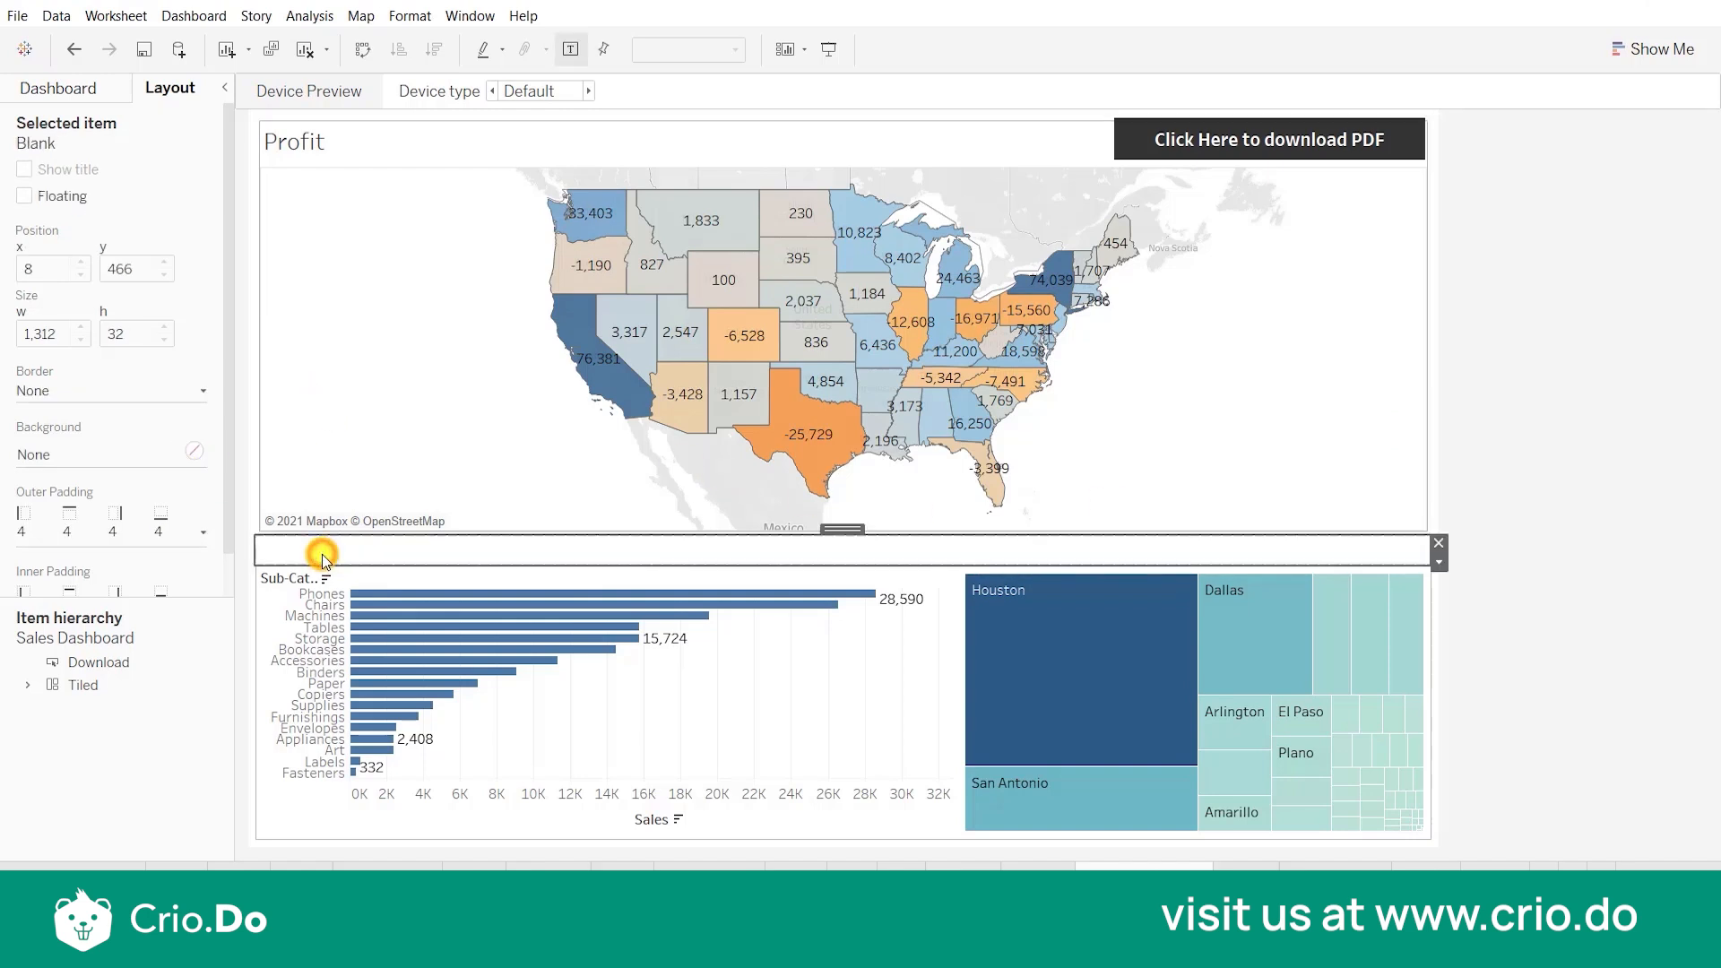
{"action": "left_click", "coordinate": [101, 456]}
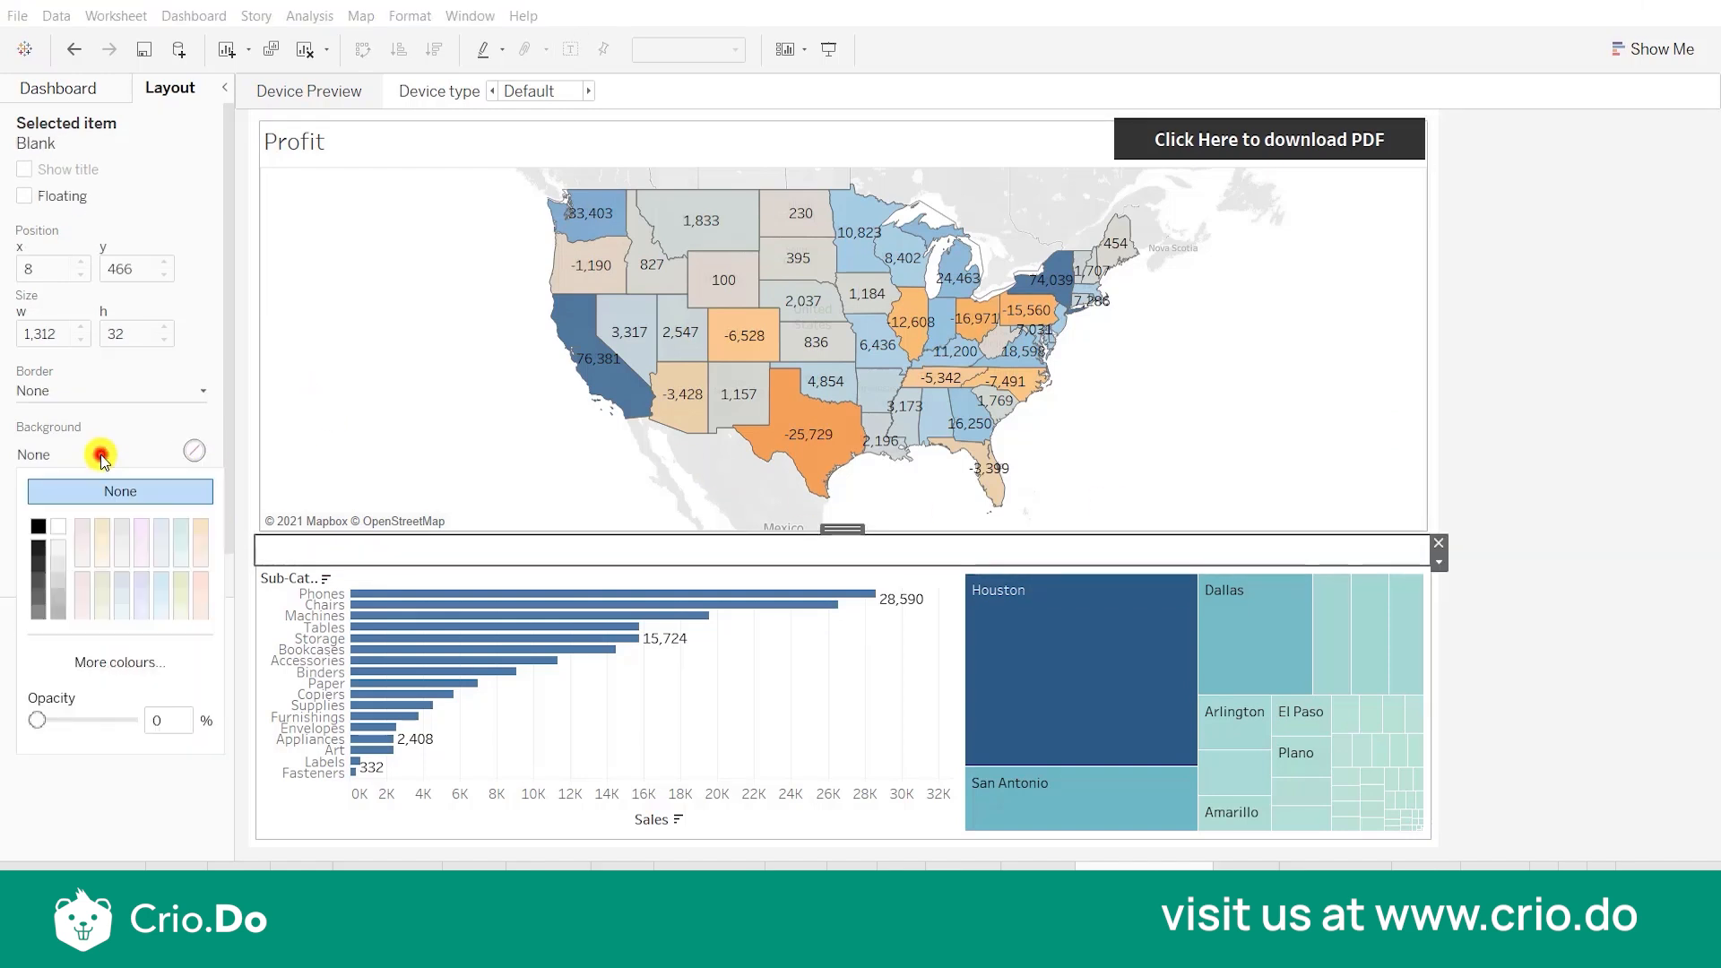
{"action": "left_click", "coordinate": [164, 581]}
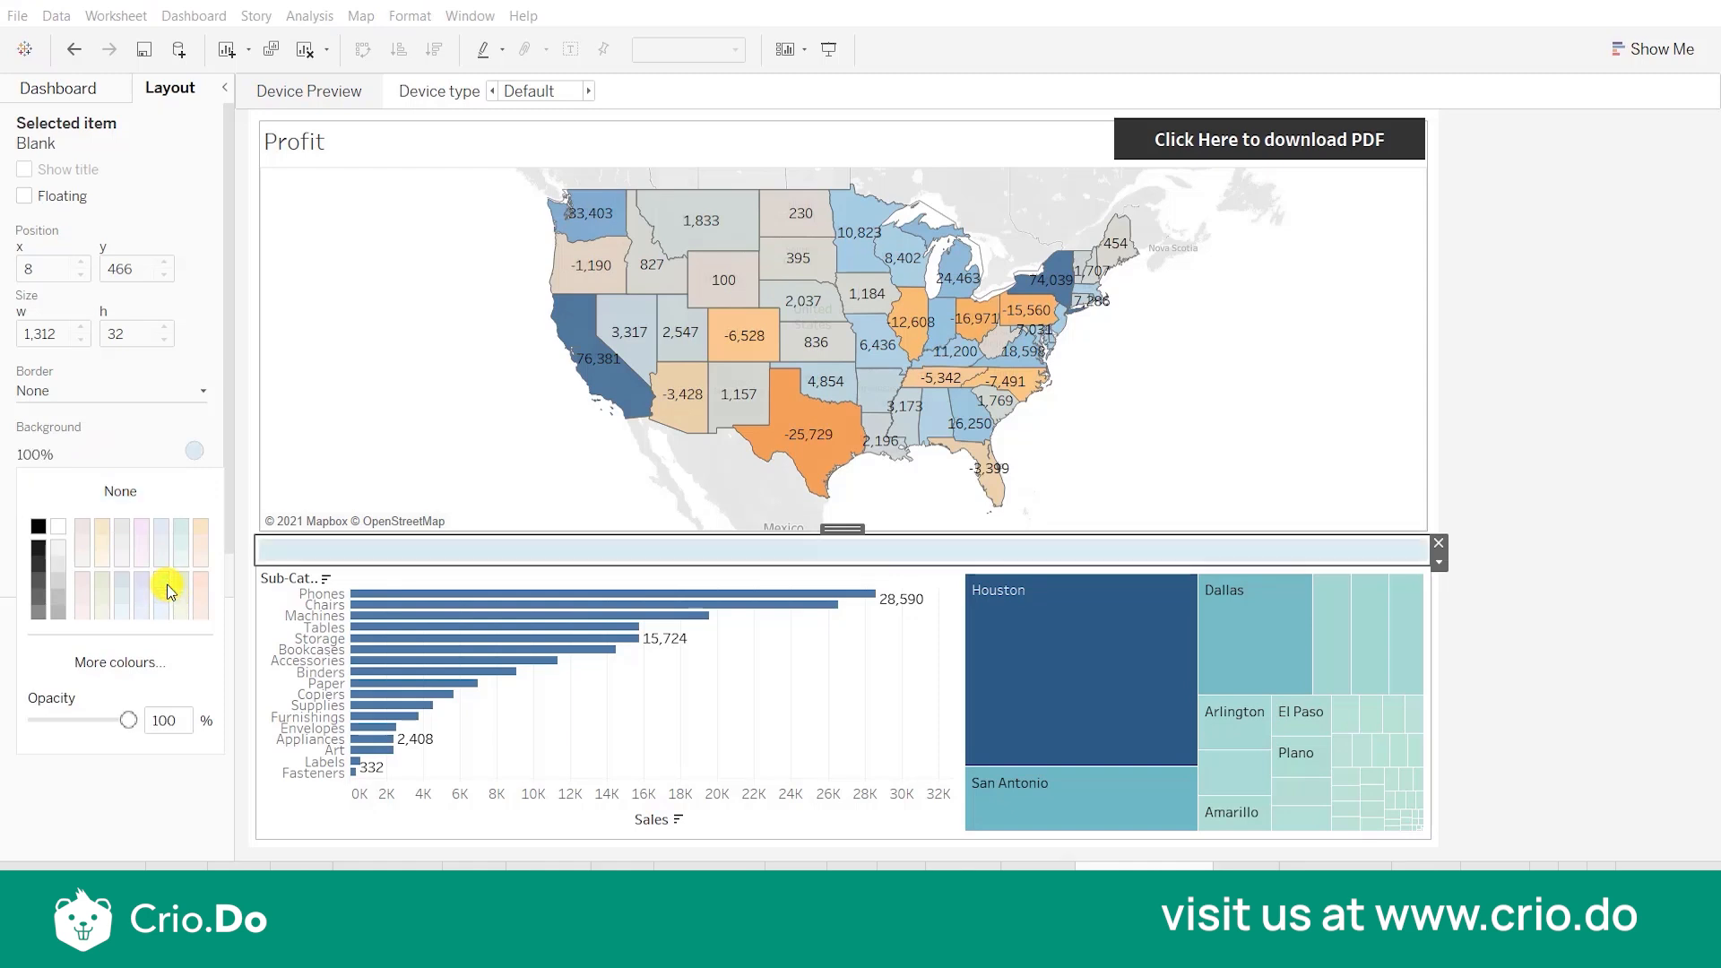
{"action": "left_click", "coordinate": [1543, 687]}
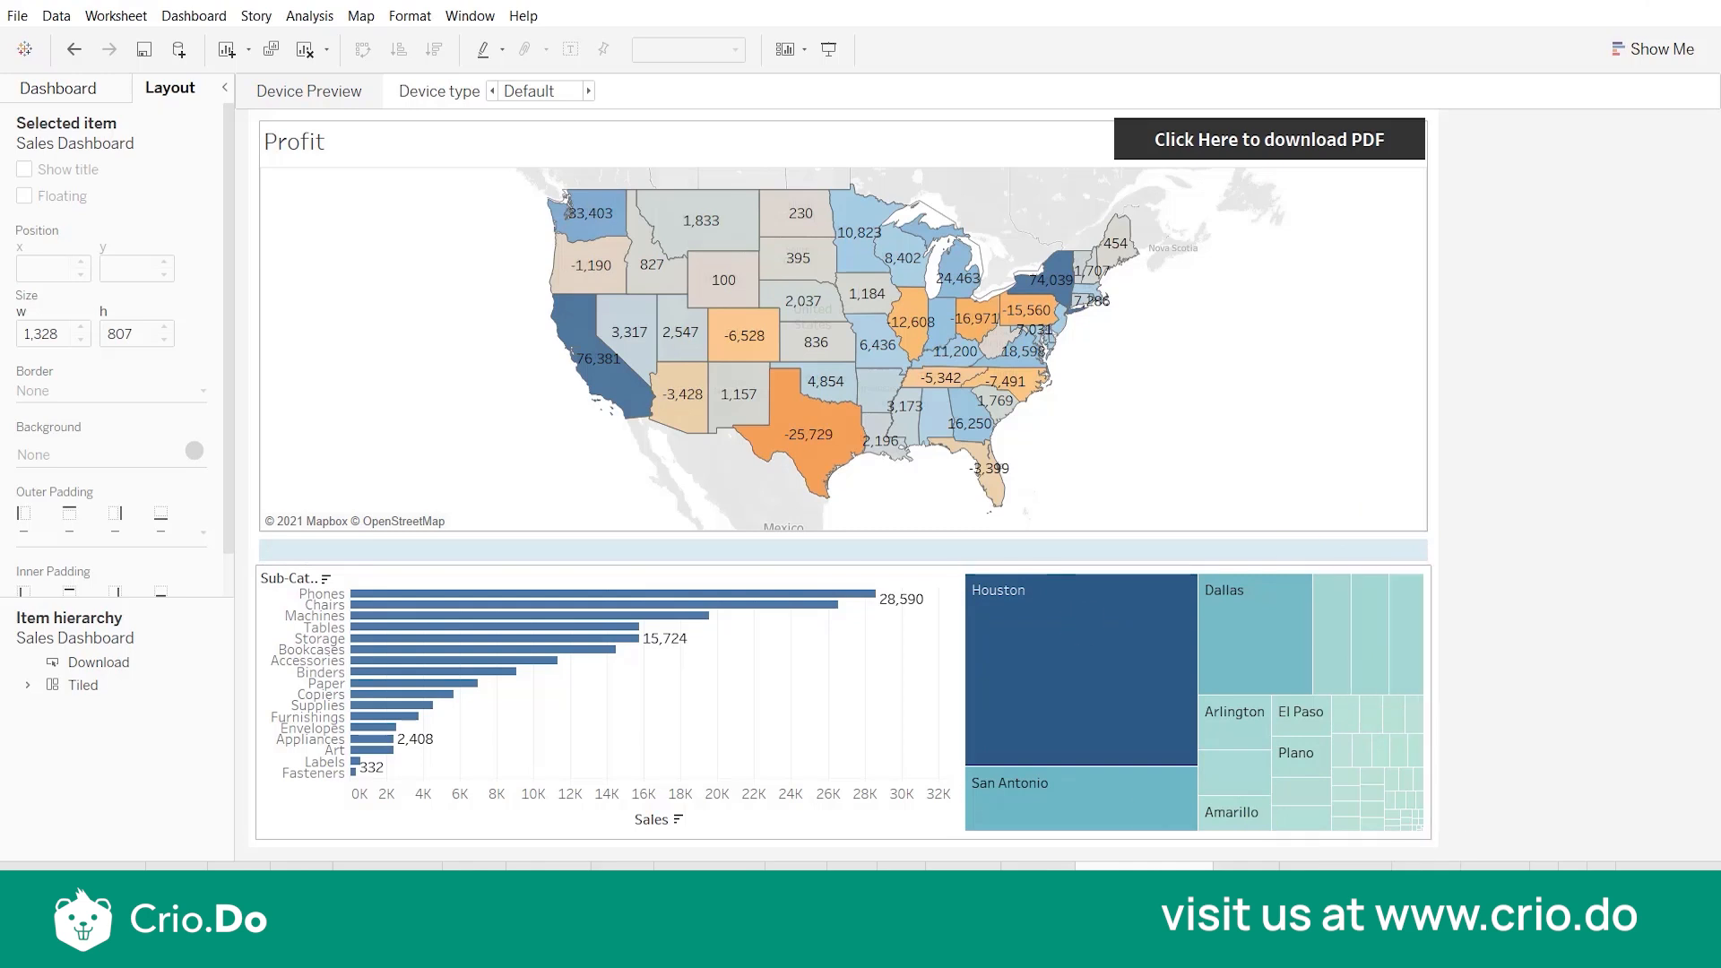
Set the Profit map's background to the same light blue as the blank spacer.
{"action": "left_click", "coordinate": [1248, 549]}
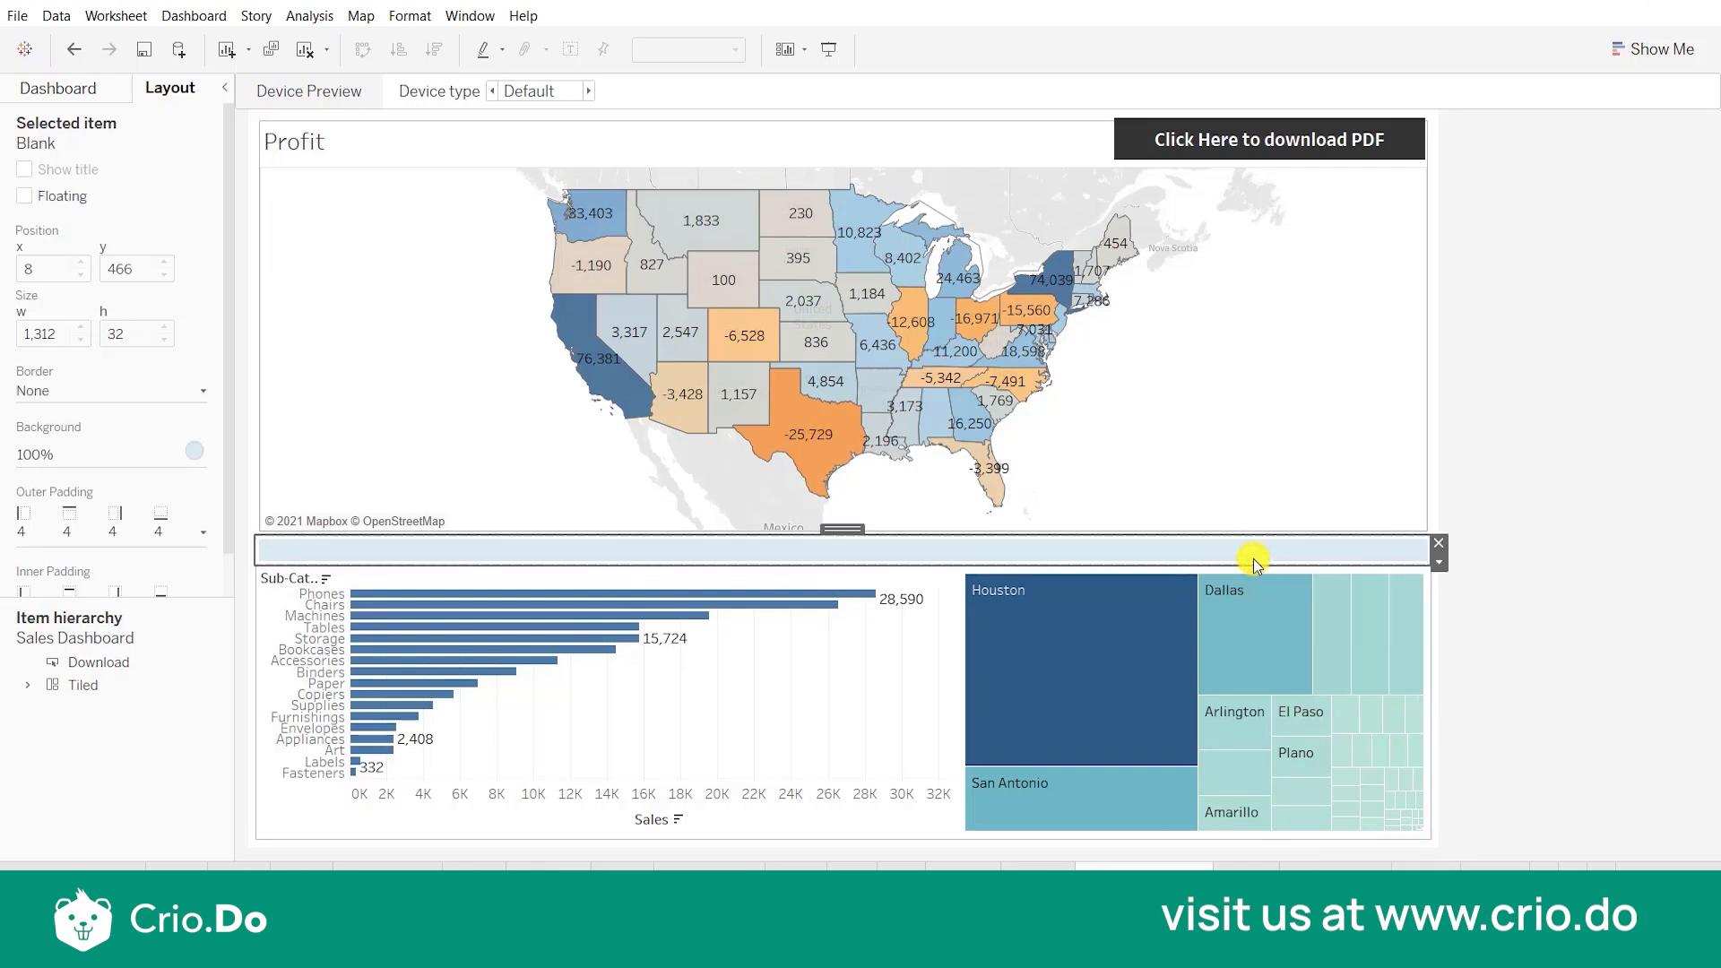
{"action": "left_click", "coordinate": [525, 422]}
{"action": "left_click", "coordinate": [107, 462]}
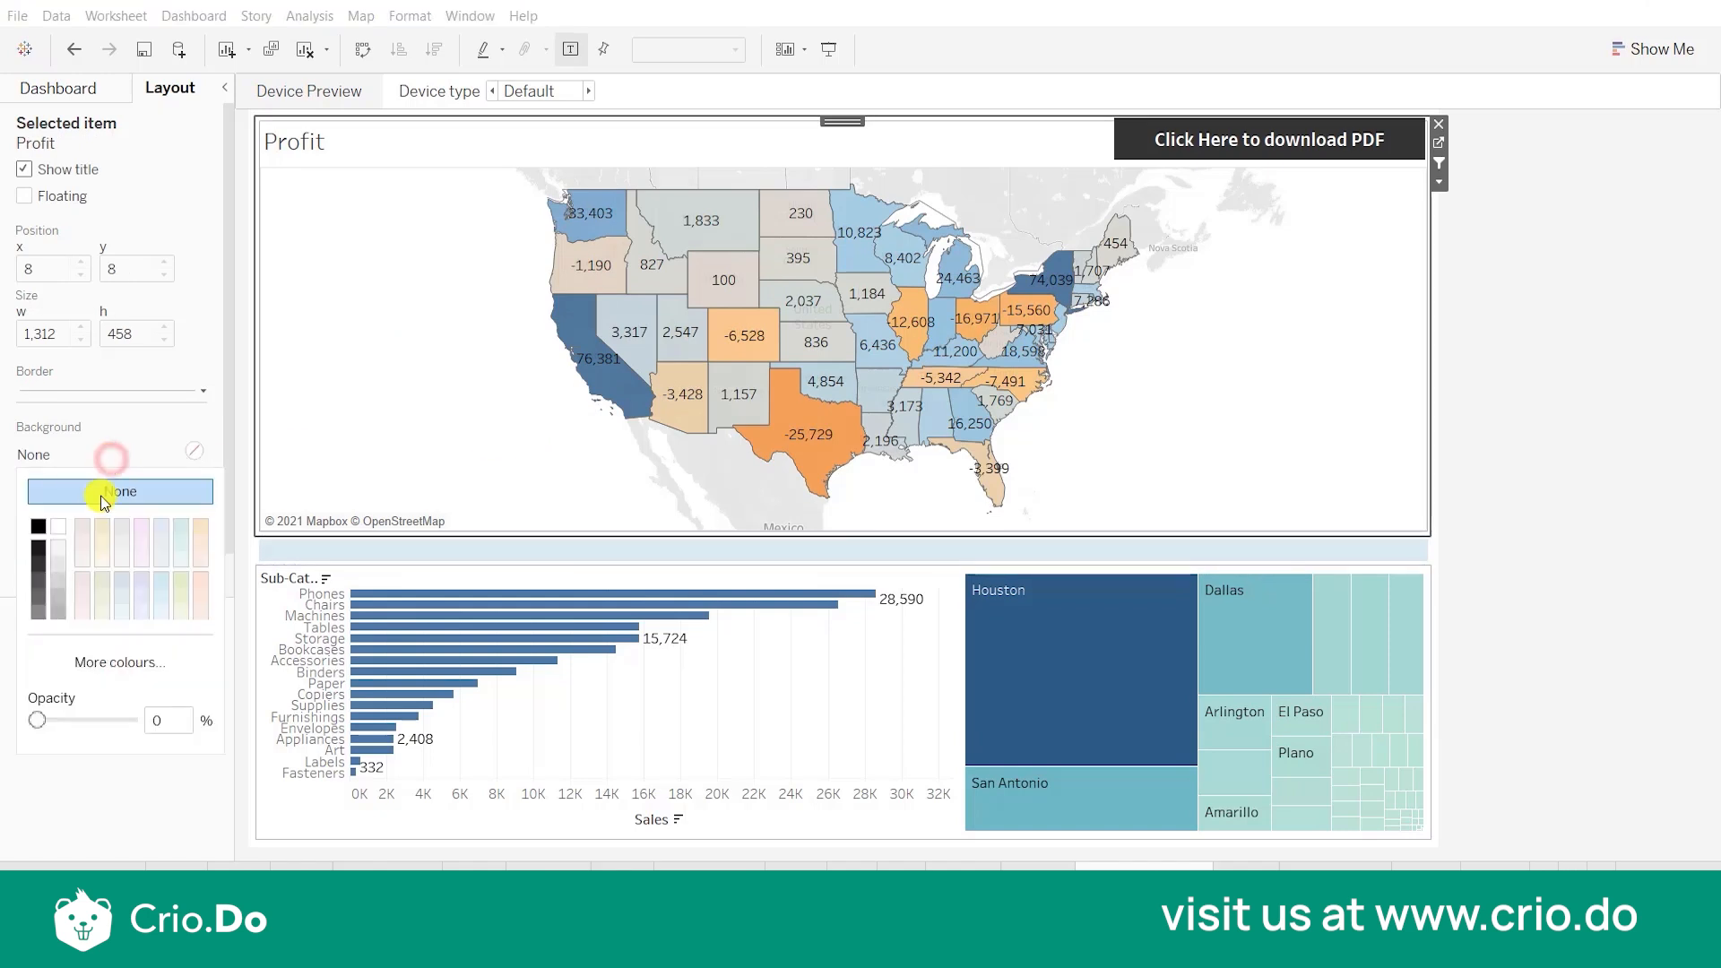
{"action": "left_click", "coordinate": [162, 584]}
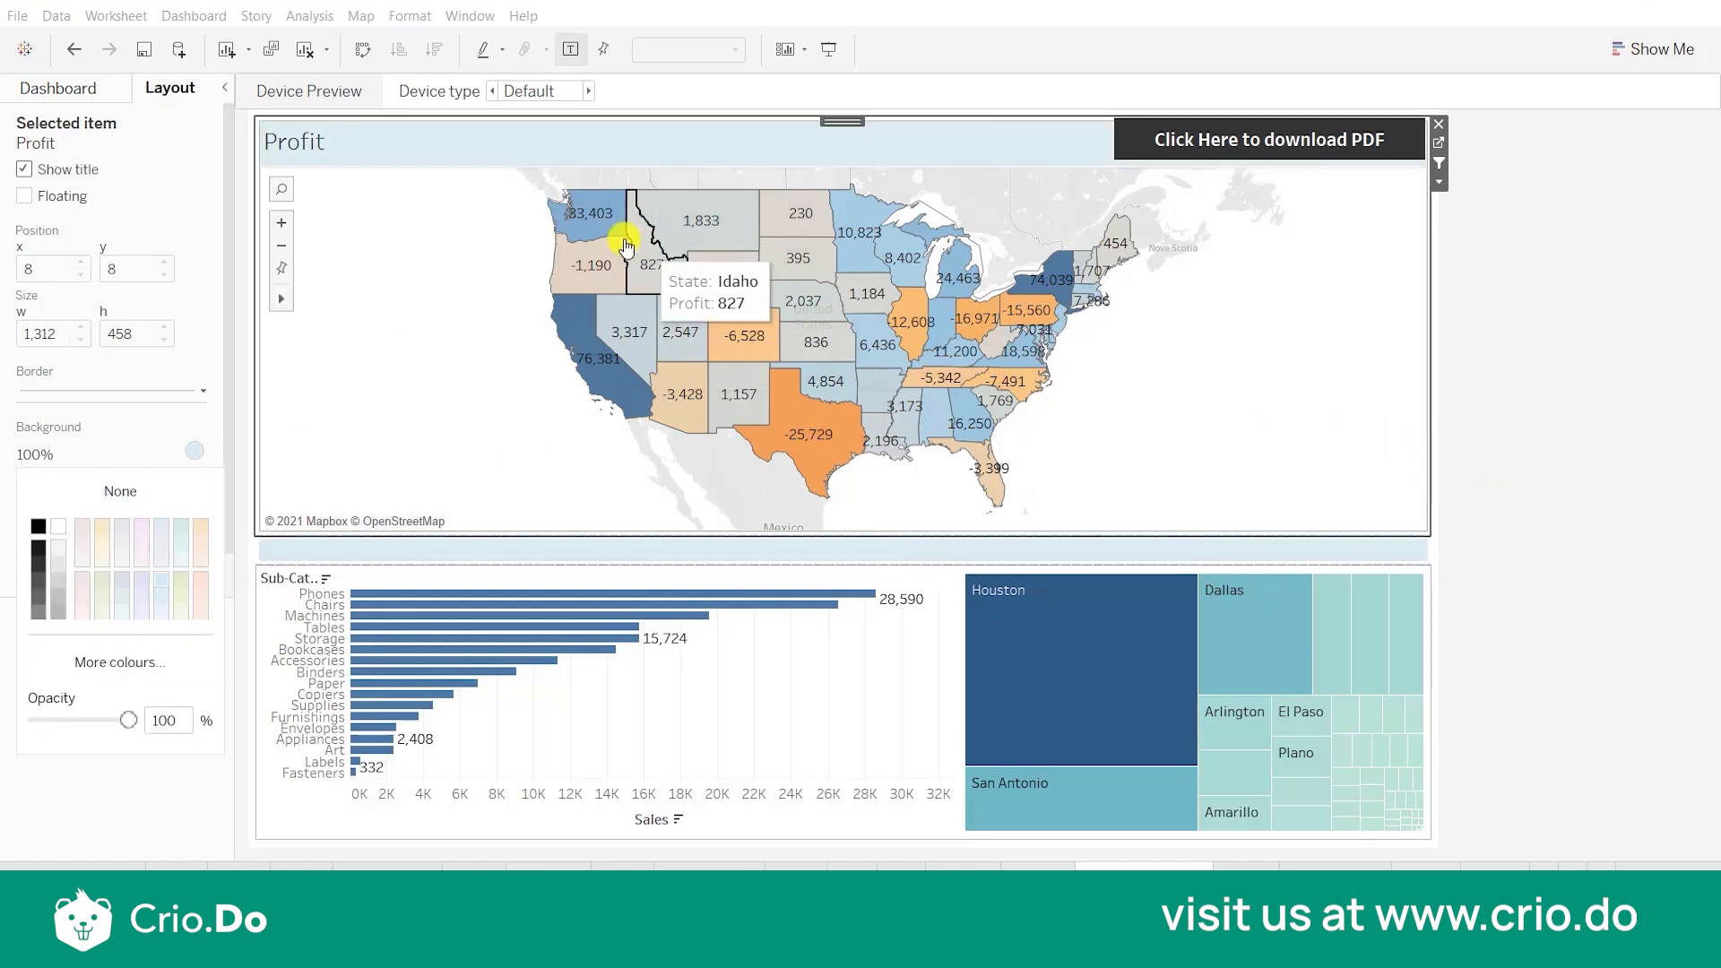
Open the Profit map's formatting and set its default worksheet shading to light blue.
{"action": "left_click", "coordinate": [385, 253]}
{"action": "right_click", "coordinate": [386, 253]}
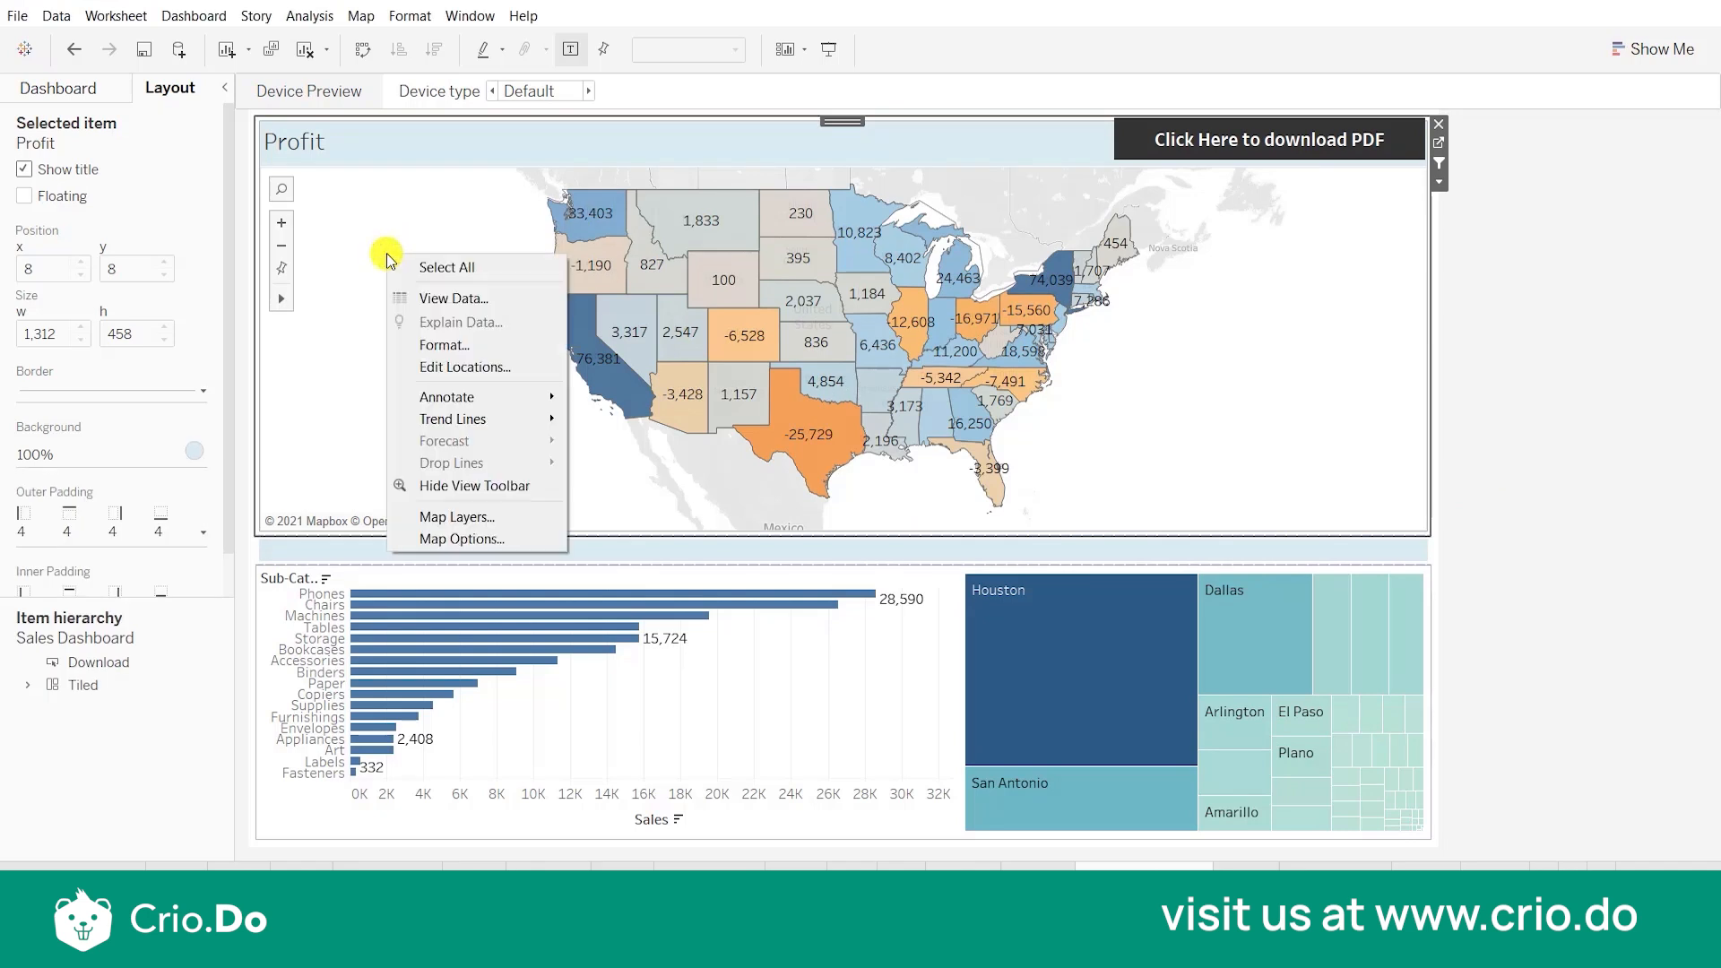
{"action": "left_click", "coordinate": [448, 345]}
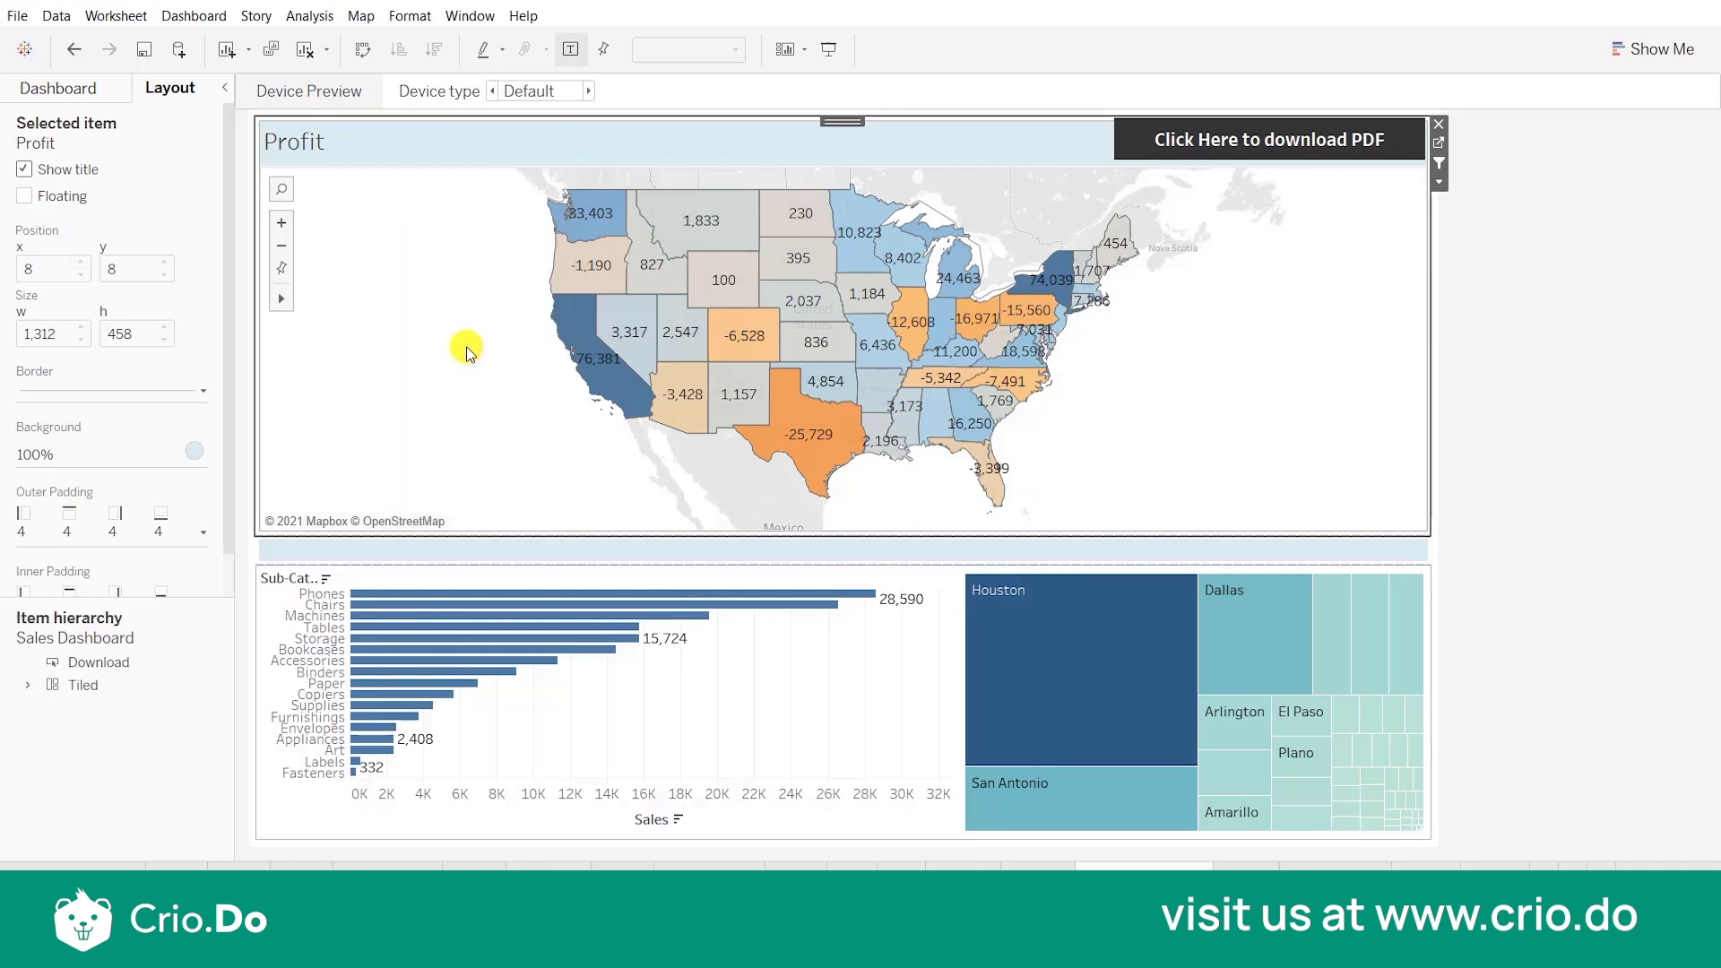
{"action": "left_click", "coordinate": [82, 126]}
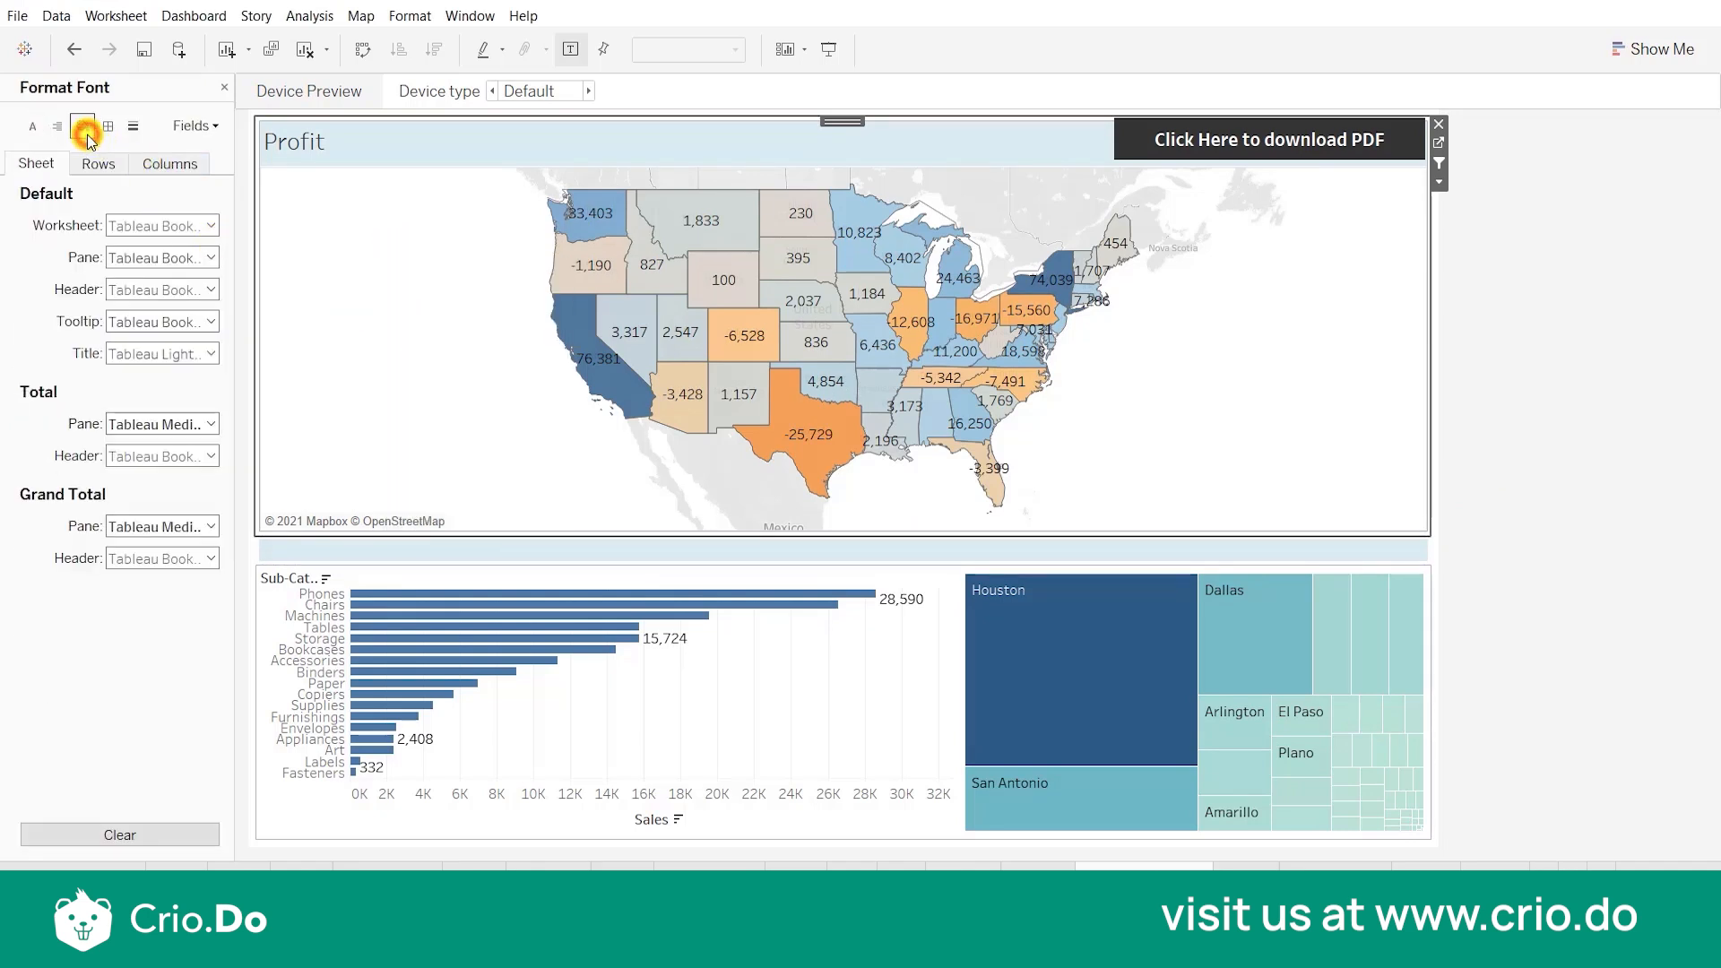
{"action": "left_click", "coordinate": [148, 225]}
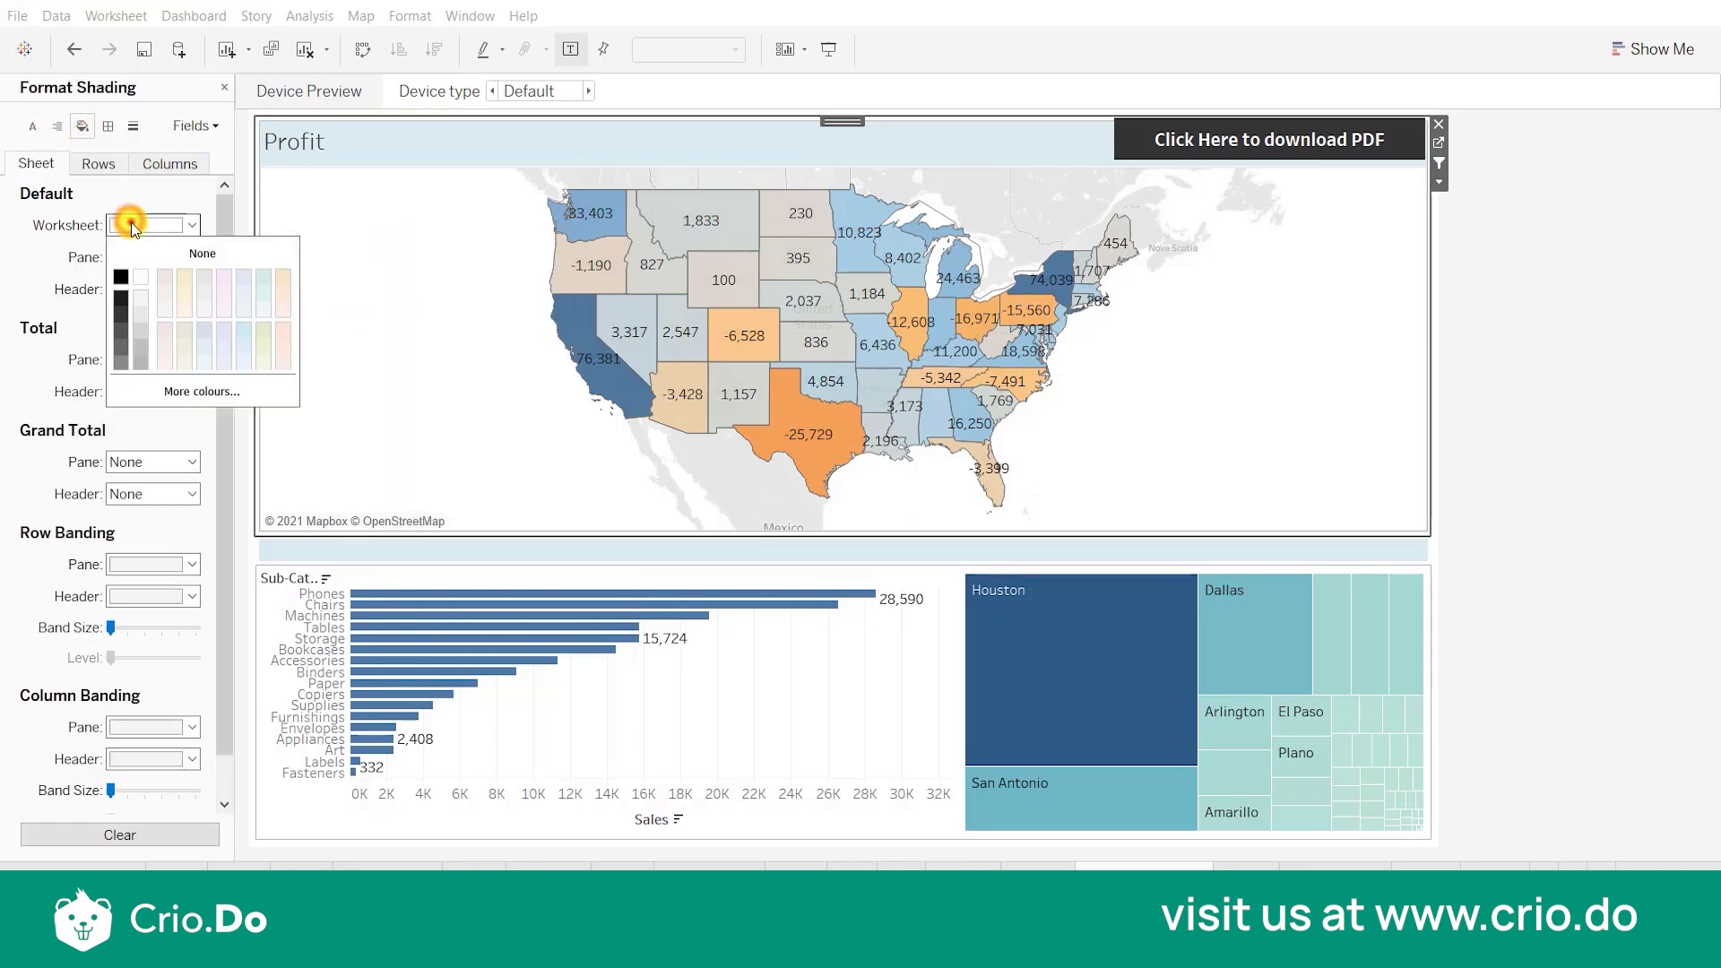
{"action": "left_click", "coordinate": [244, 332]}
{"action": "left_click", "coordinate": [461, 325]}
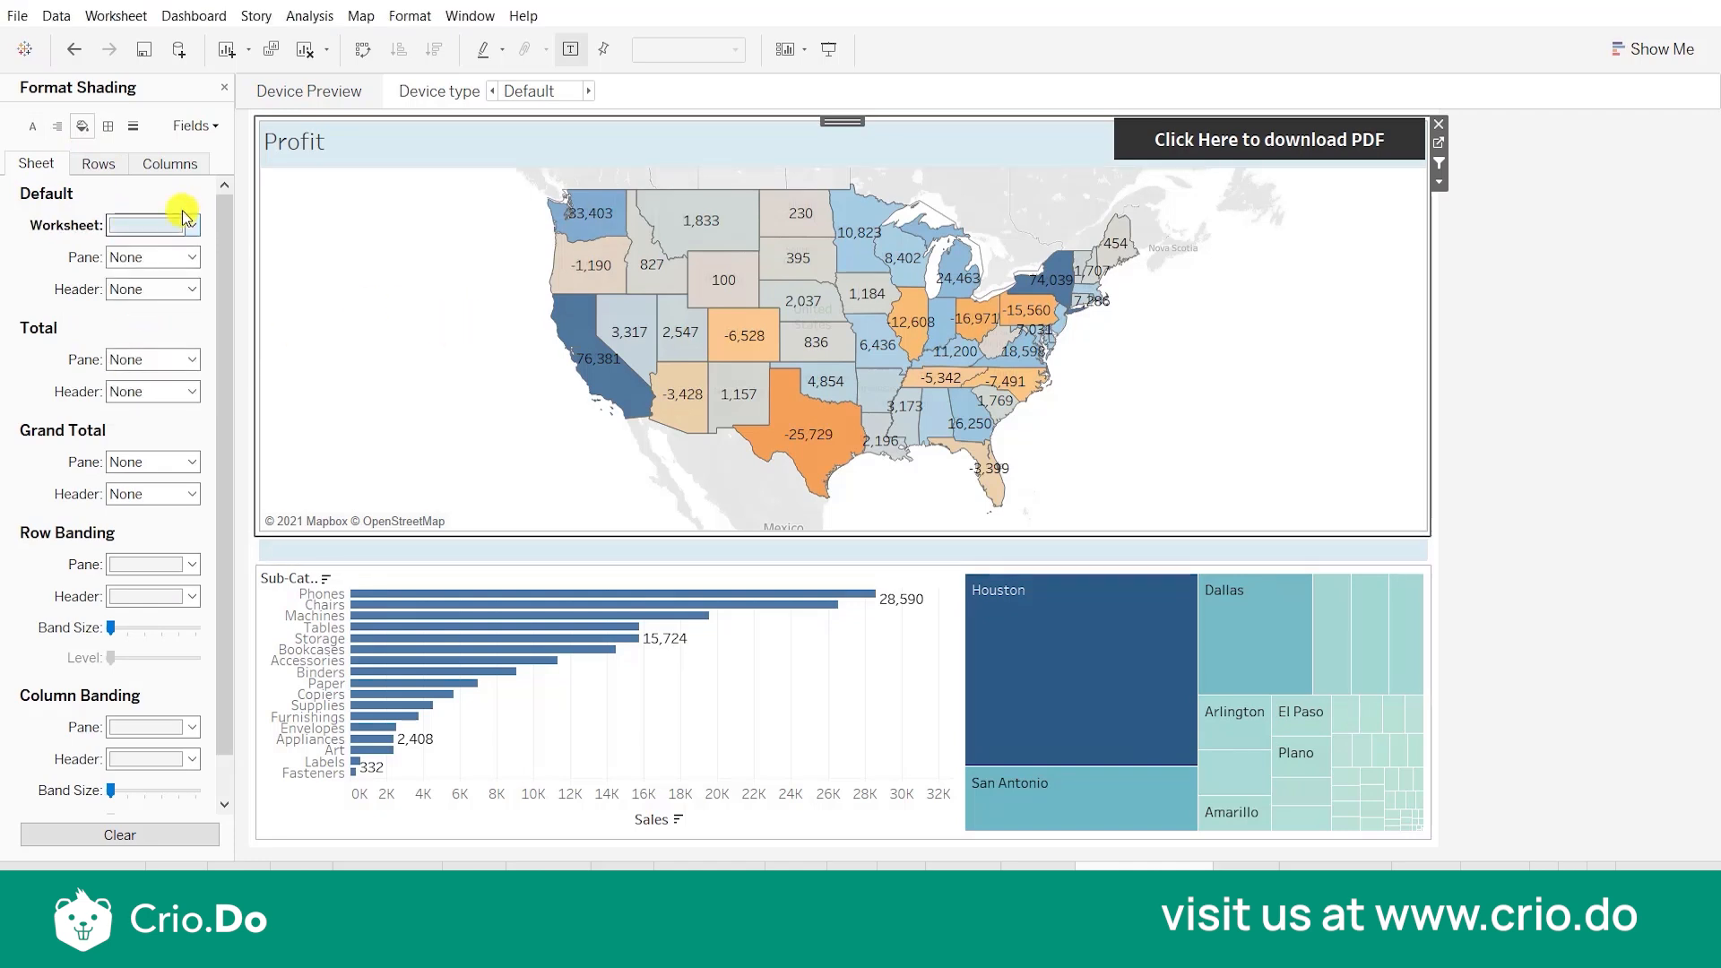
Set the default worksheet shading of the sub-category sales bar chart to light blue and close the formatting options.
{"action": "left_click", "coordinate": [517, 579]}
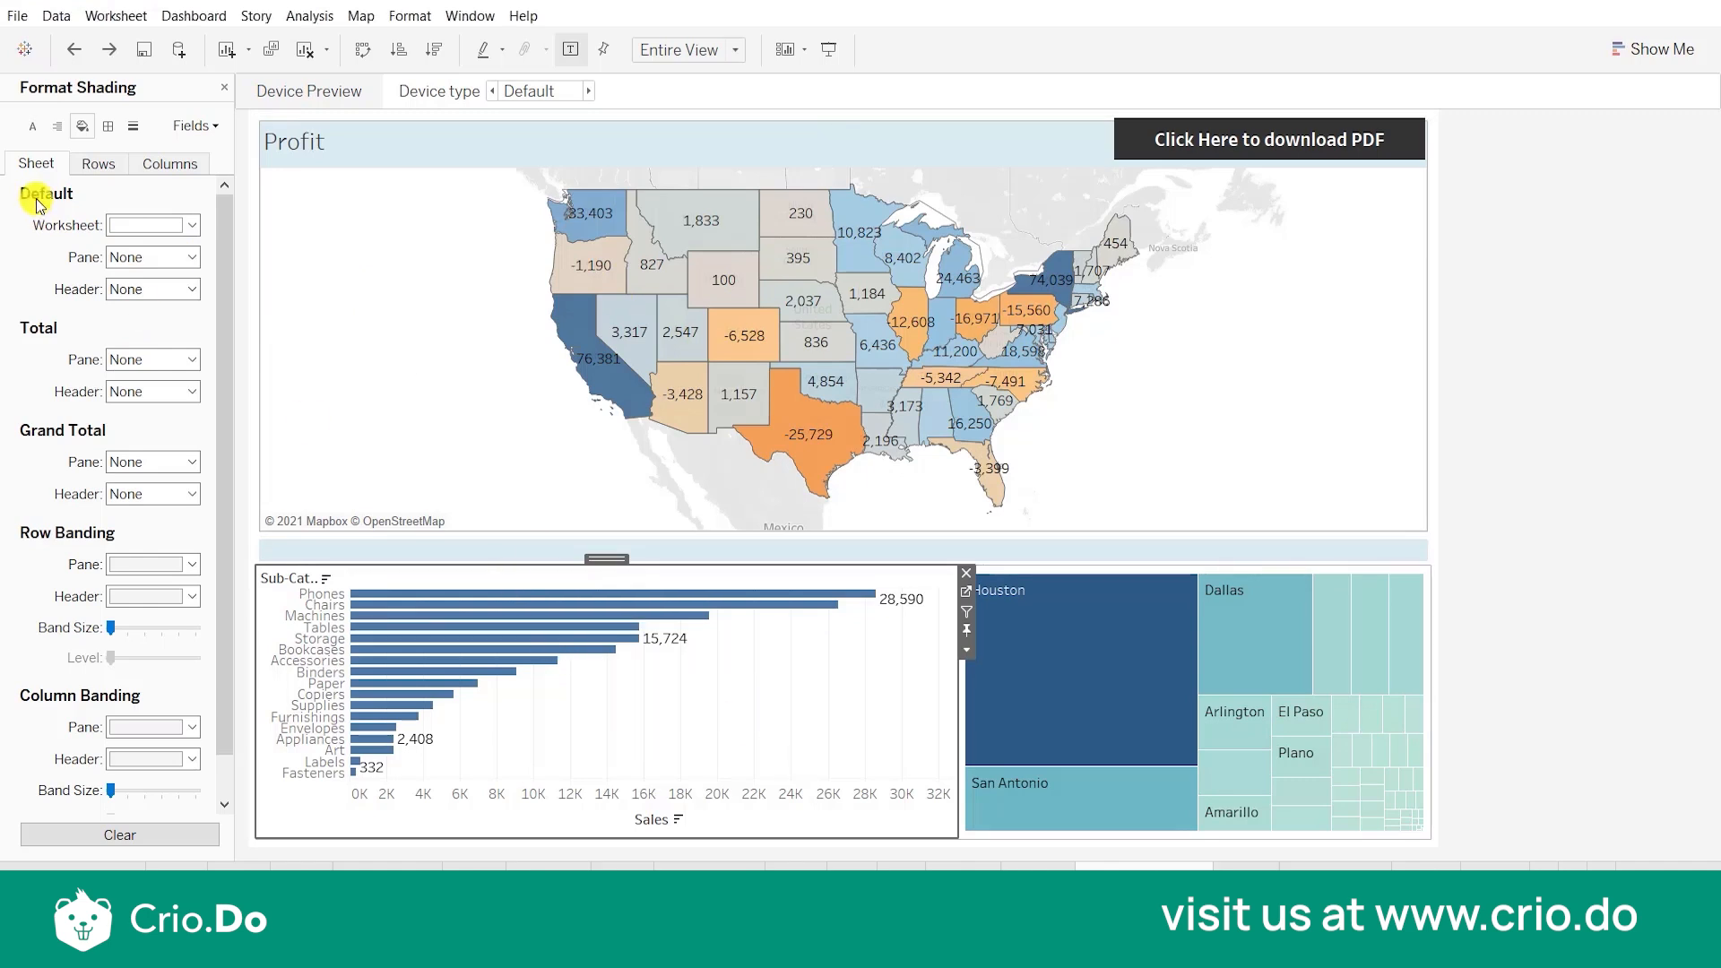
{"action": "left_click", "coordinate": [143, 225]}
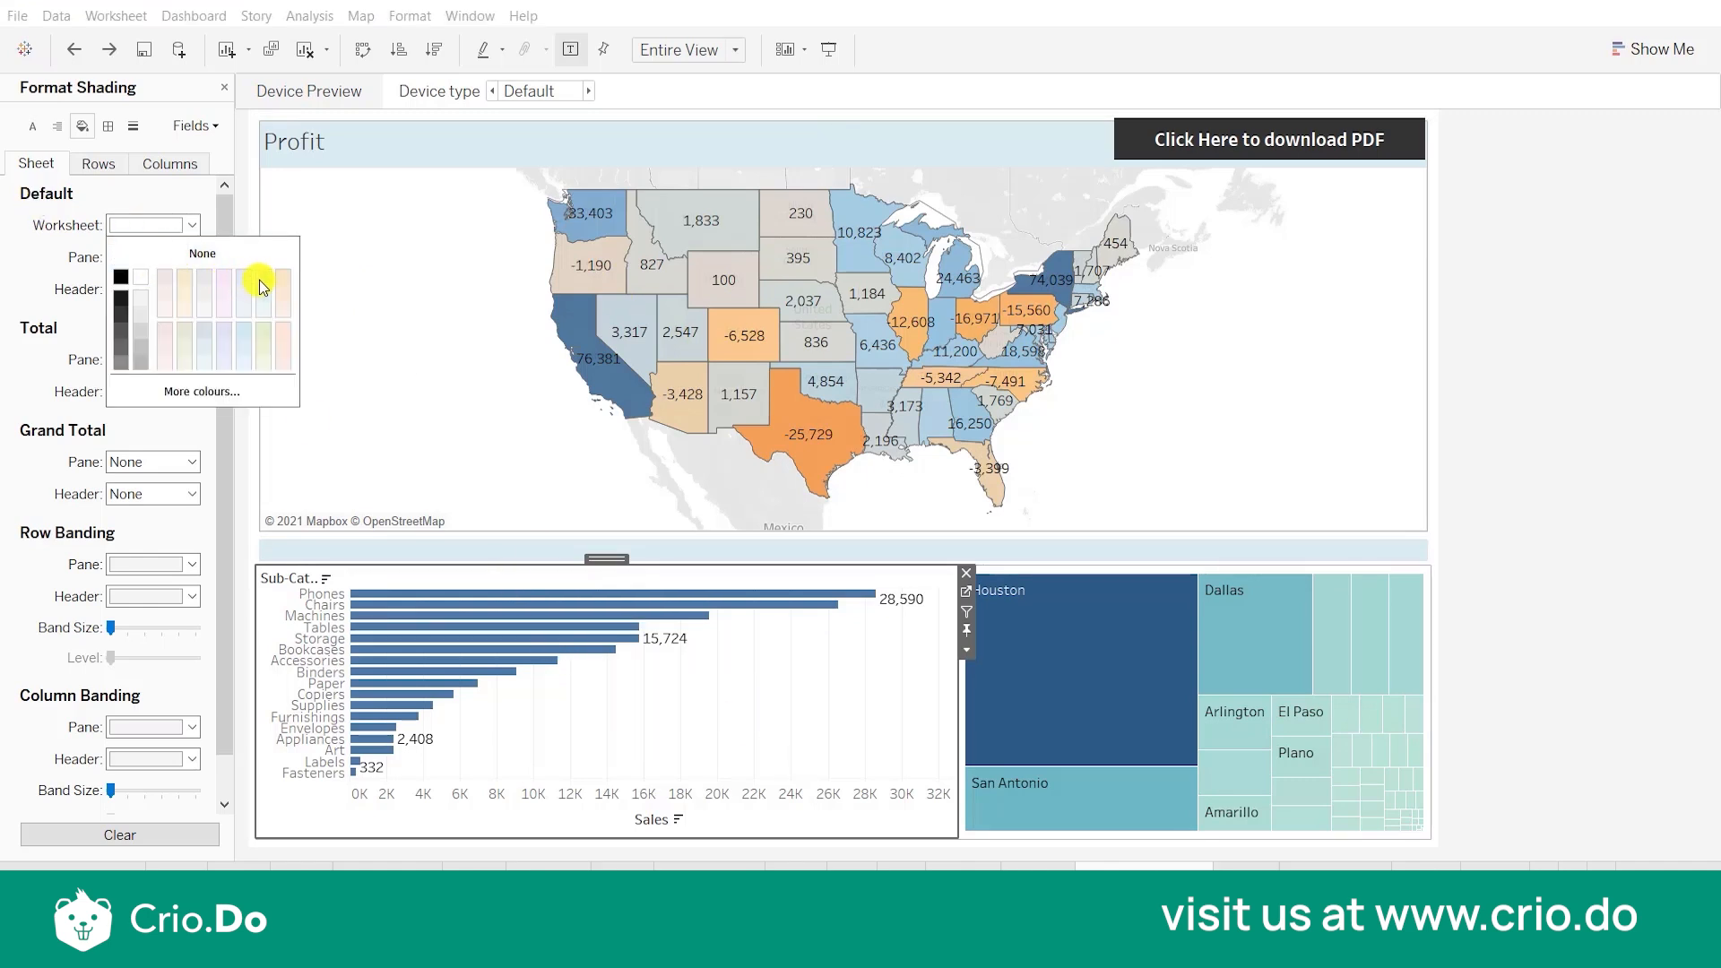
{"action": "left_click", "coordinate": [244, 325]}
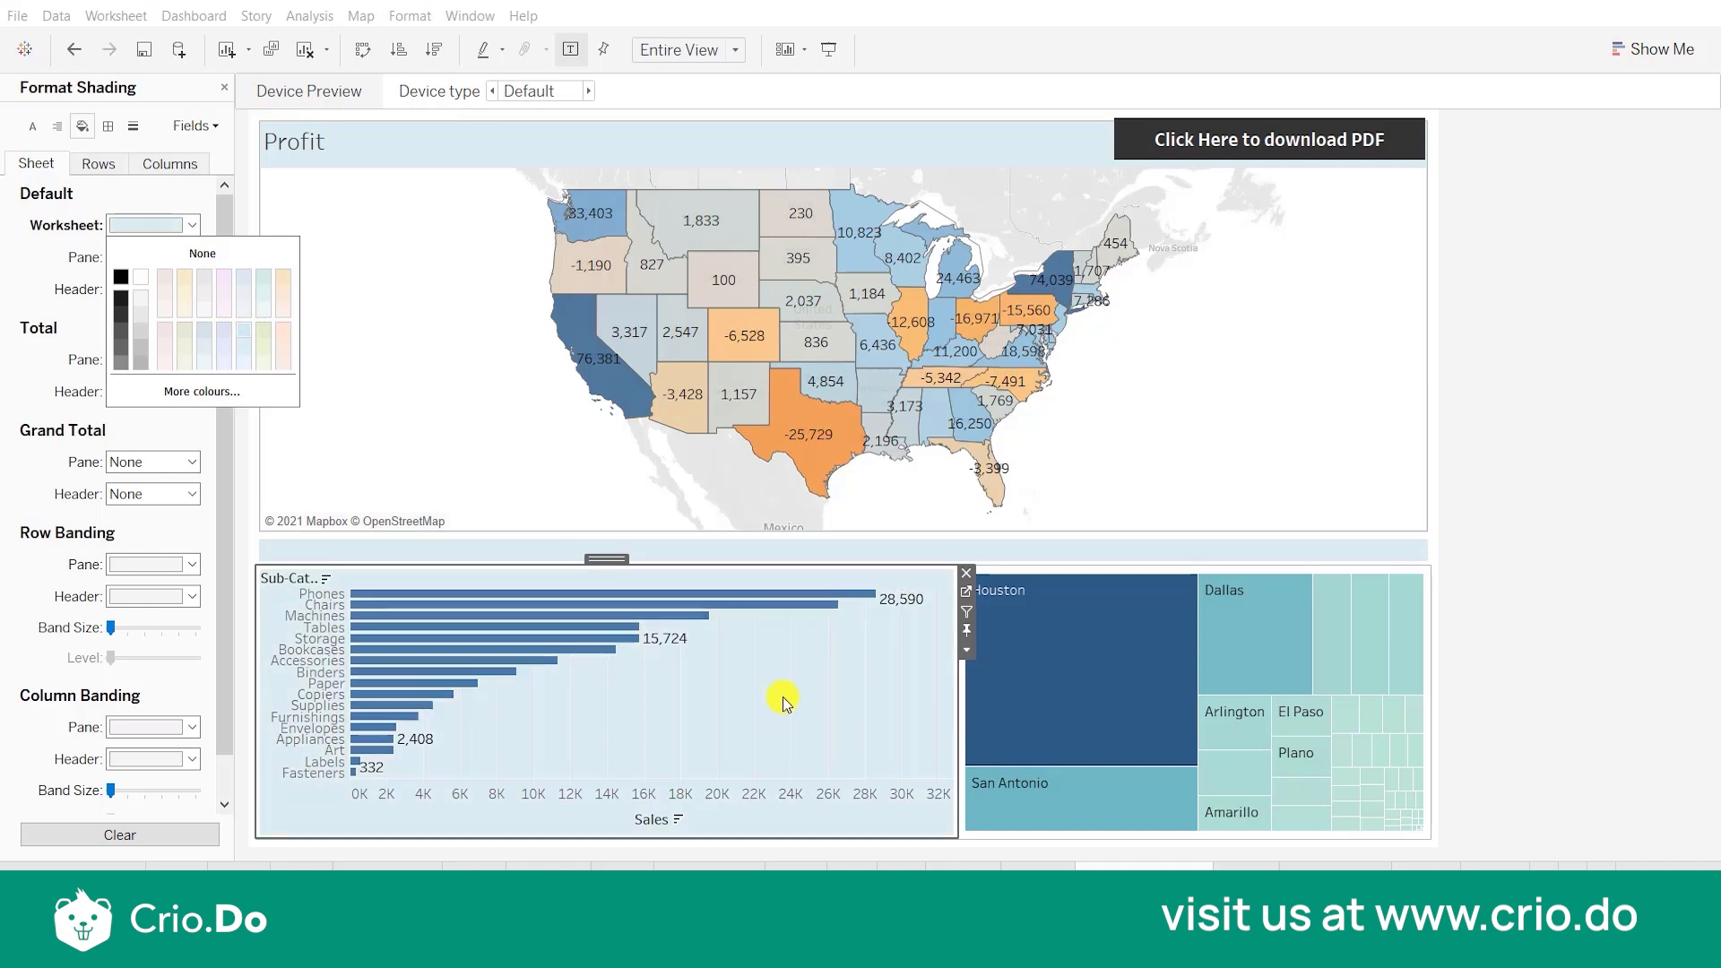
{"action": "left_click", "coordinate": [1645, 709]}
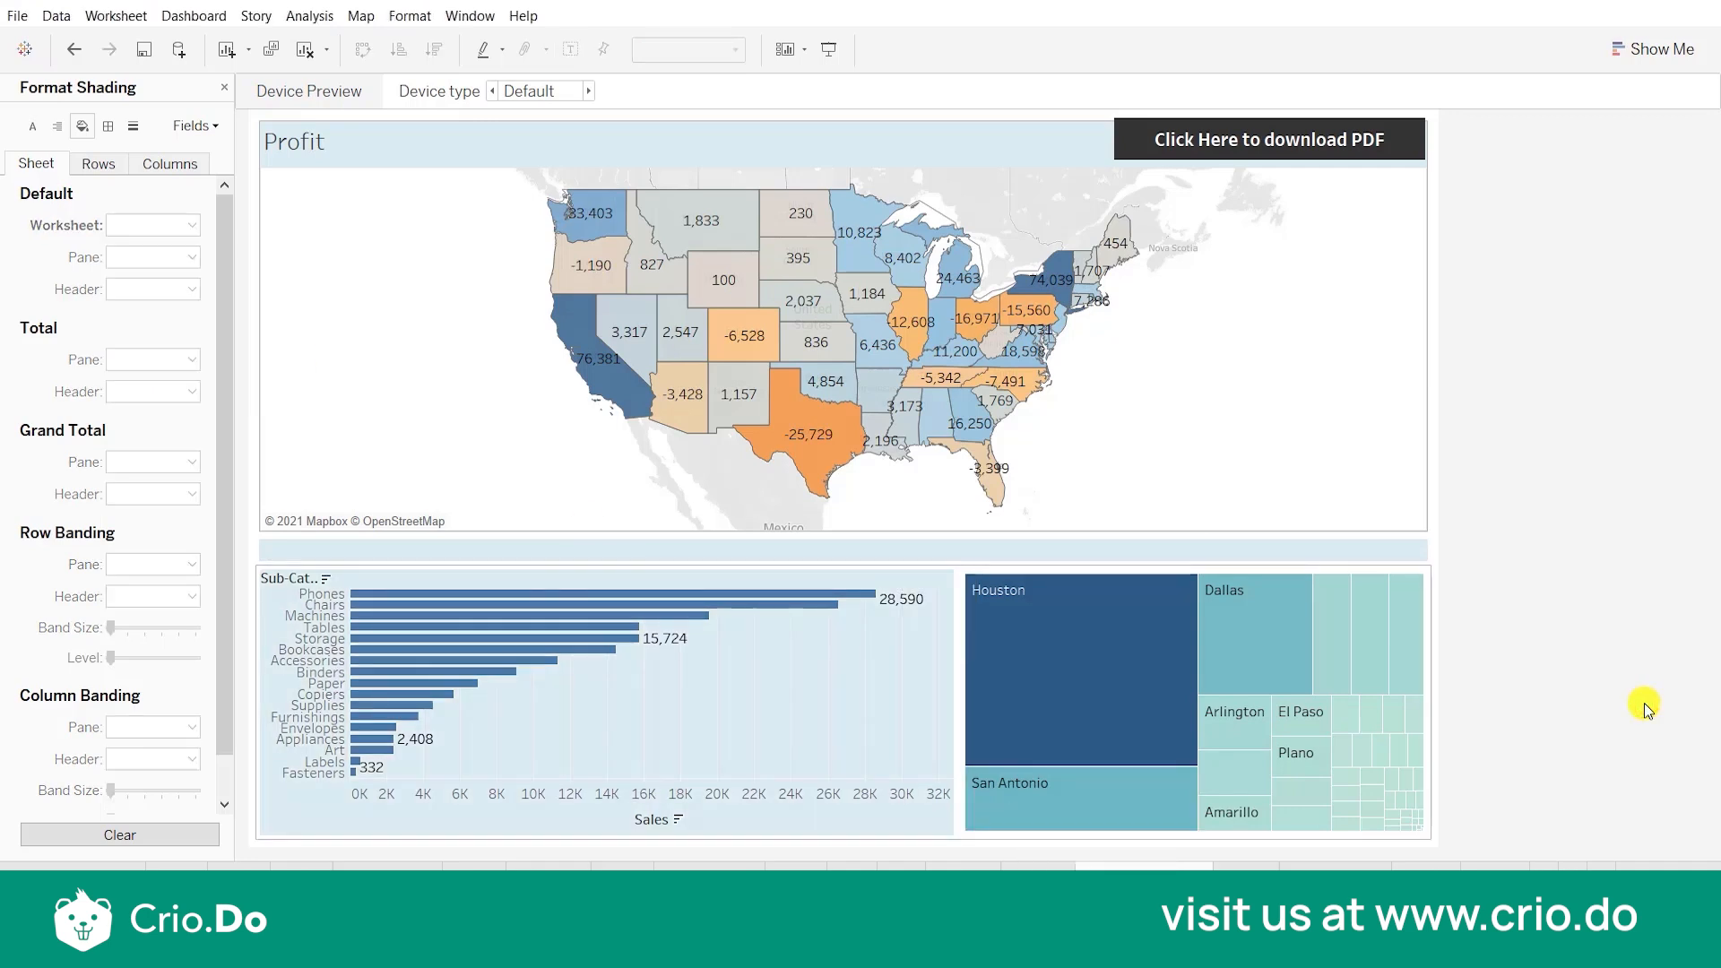
{"action": "mouse_move", "coordinate": [606, 379]}
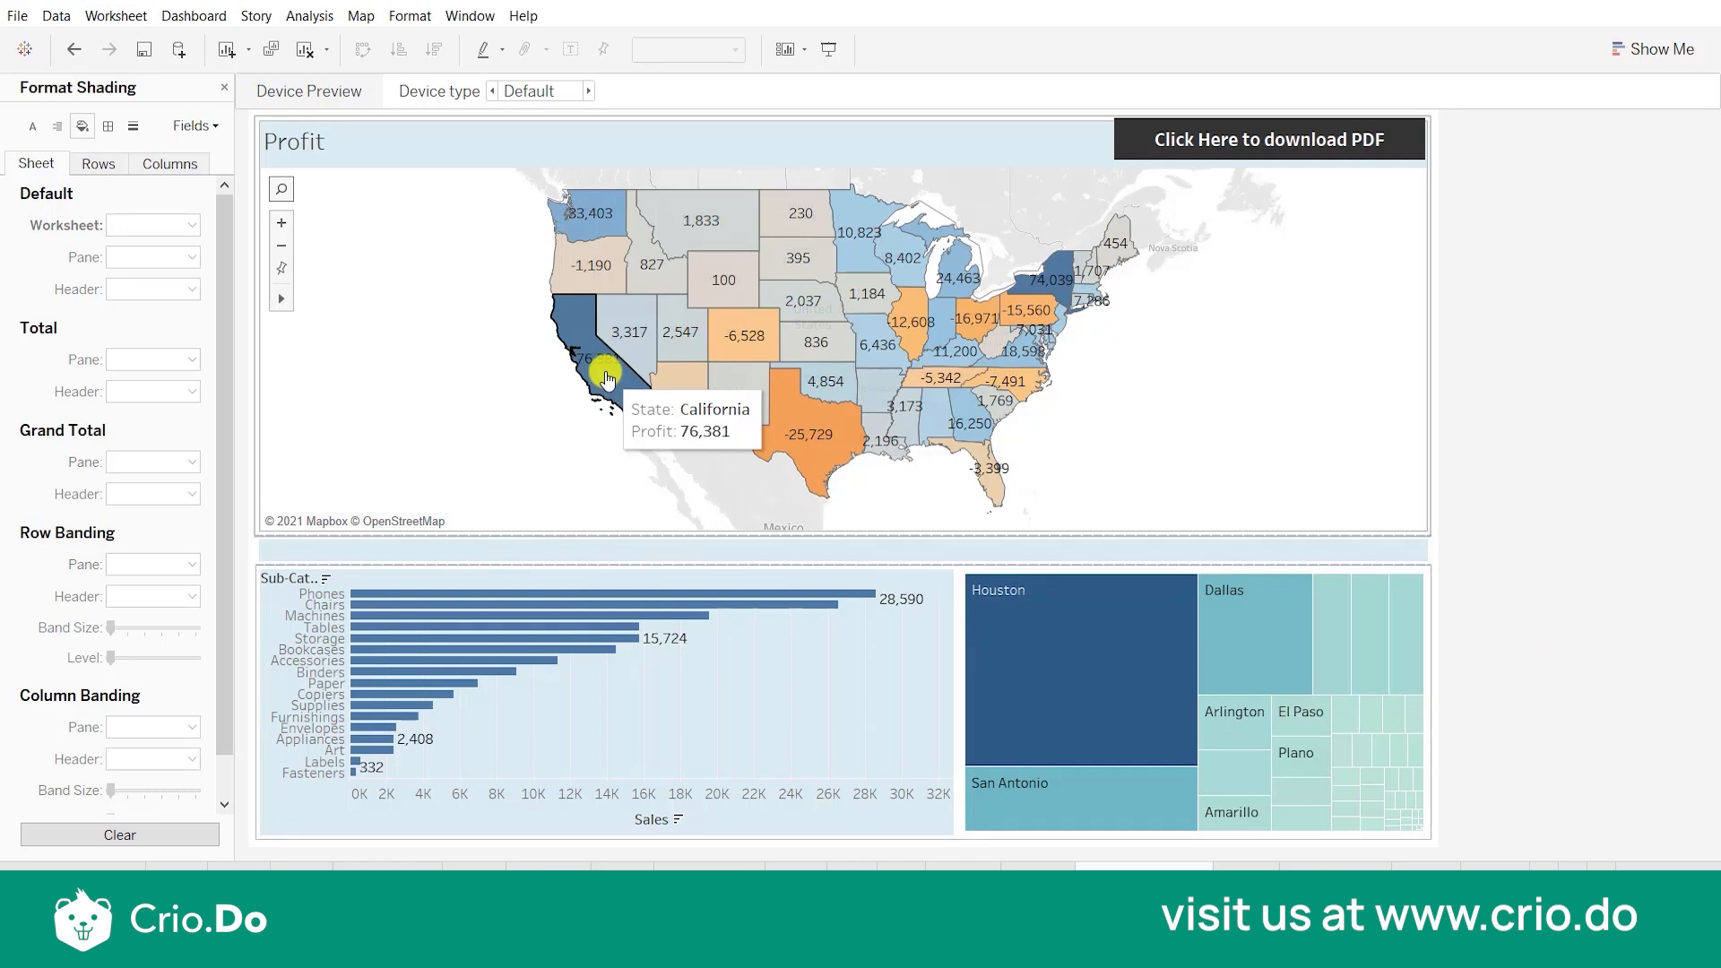
{"action": "left_click", "coordinate": [225, 87]}
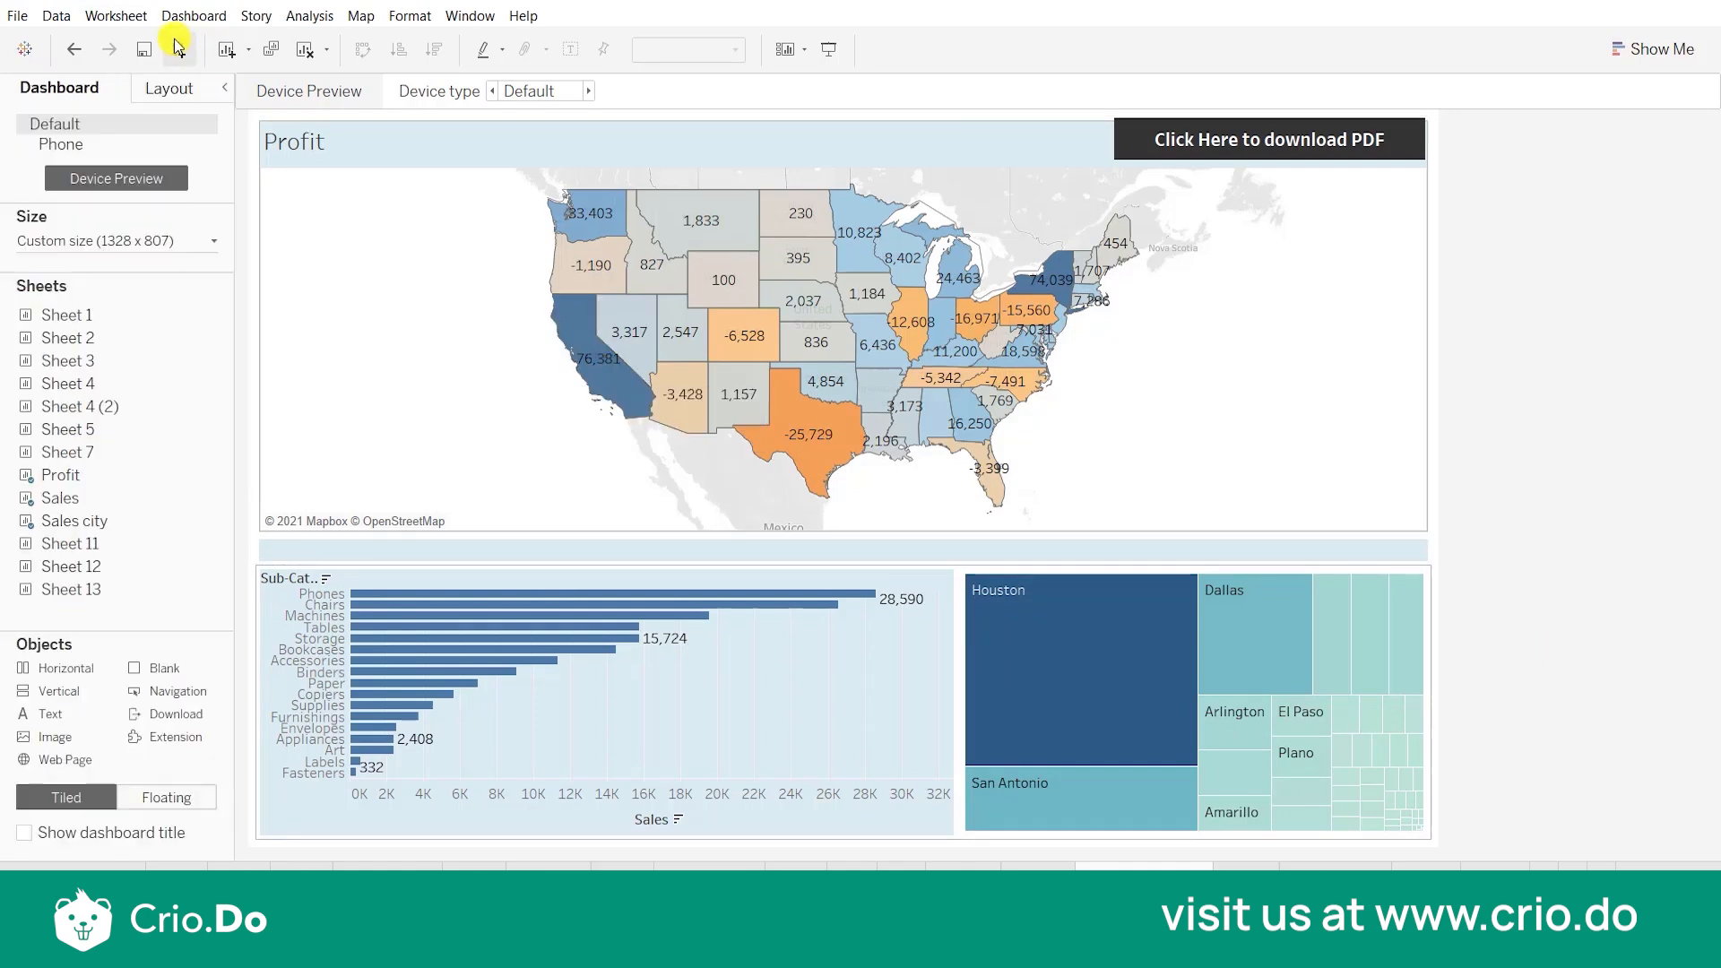
Remove the light blue background from the Profit map by setting it to None.
{"action": "left_click", "coordinate": [167, 95]}
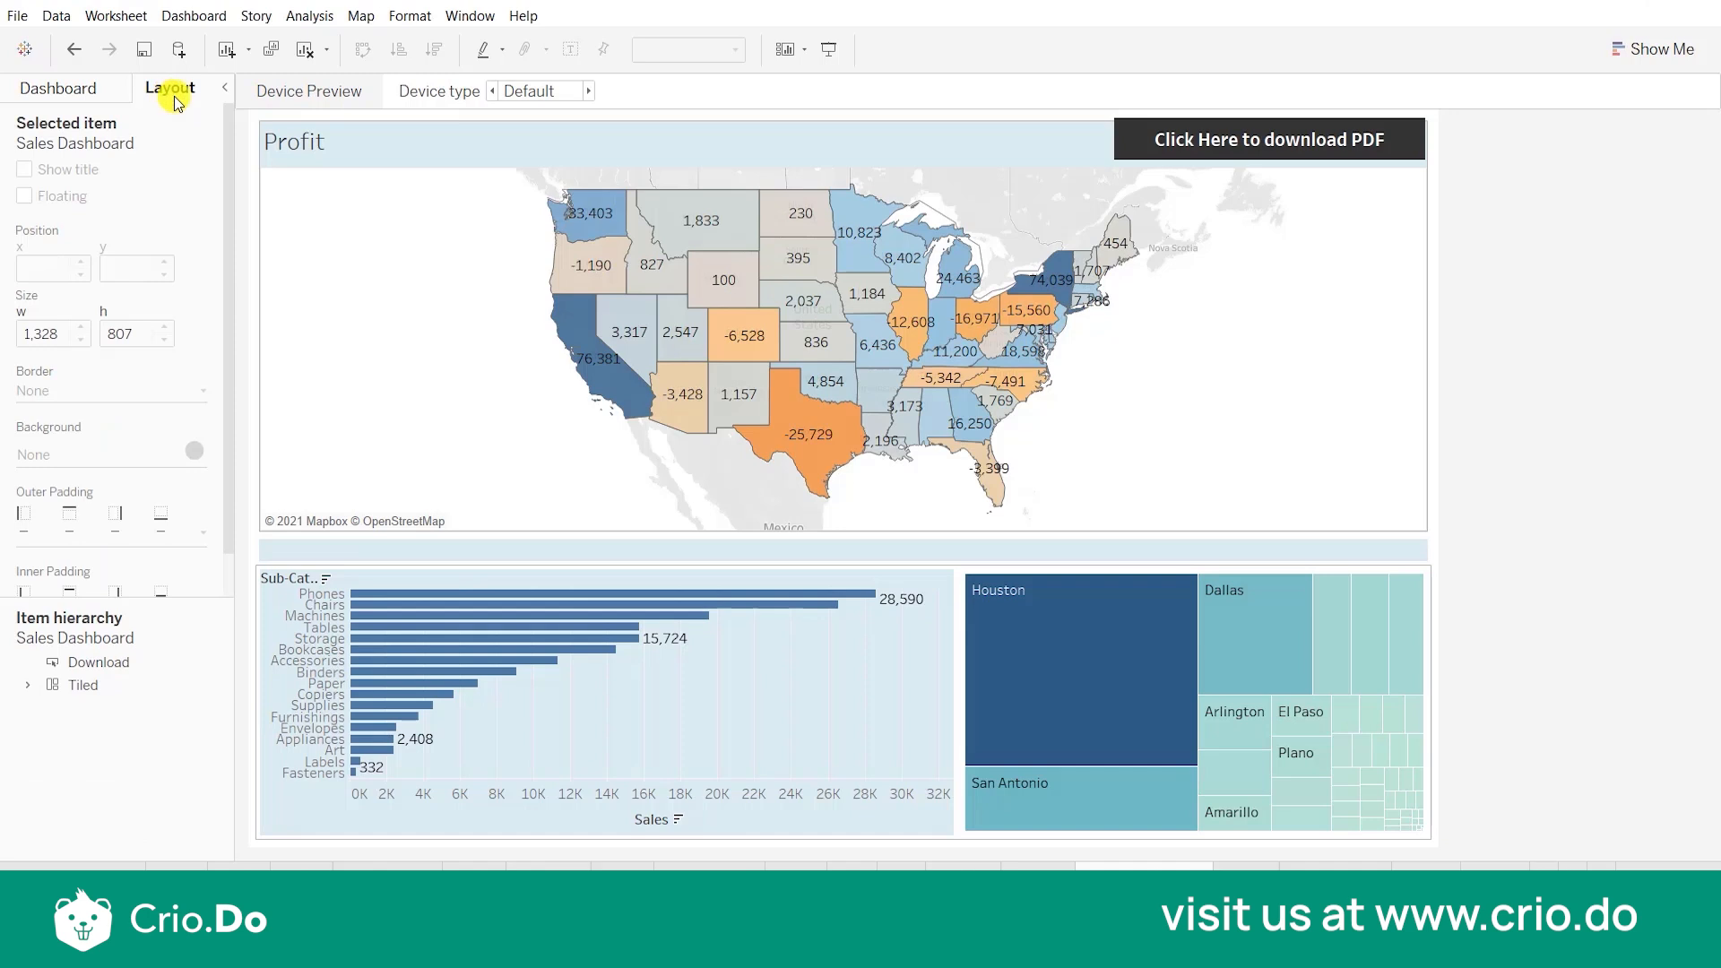
{"action": "left_click", "coordinate": [360, 163]}
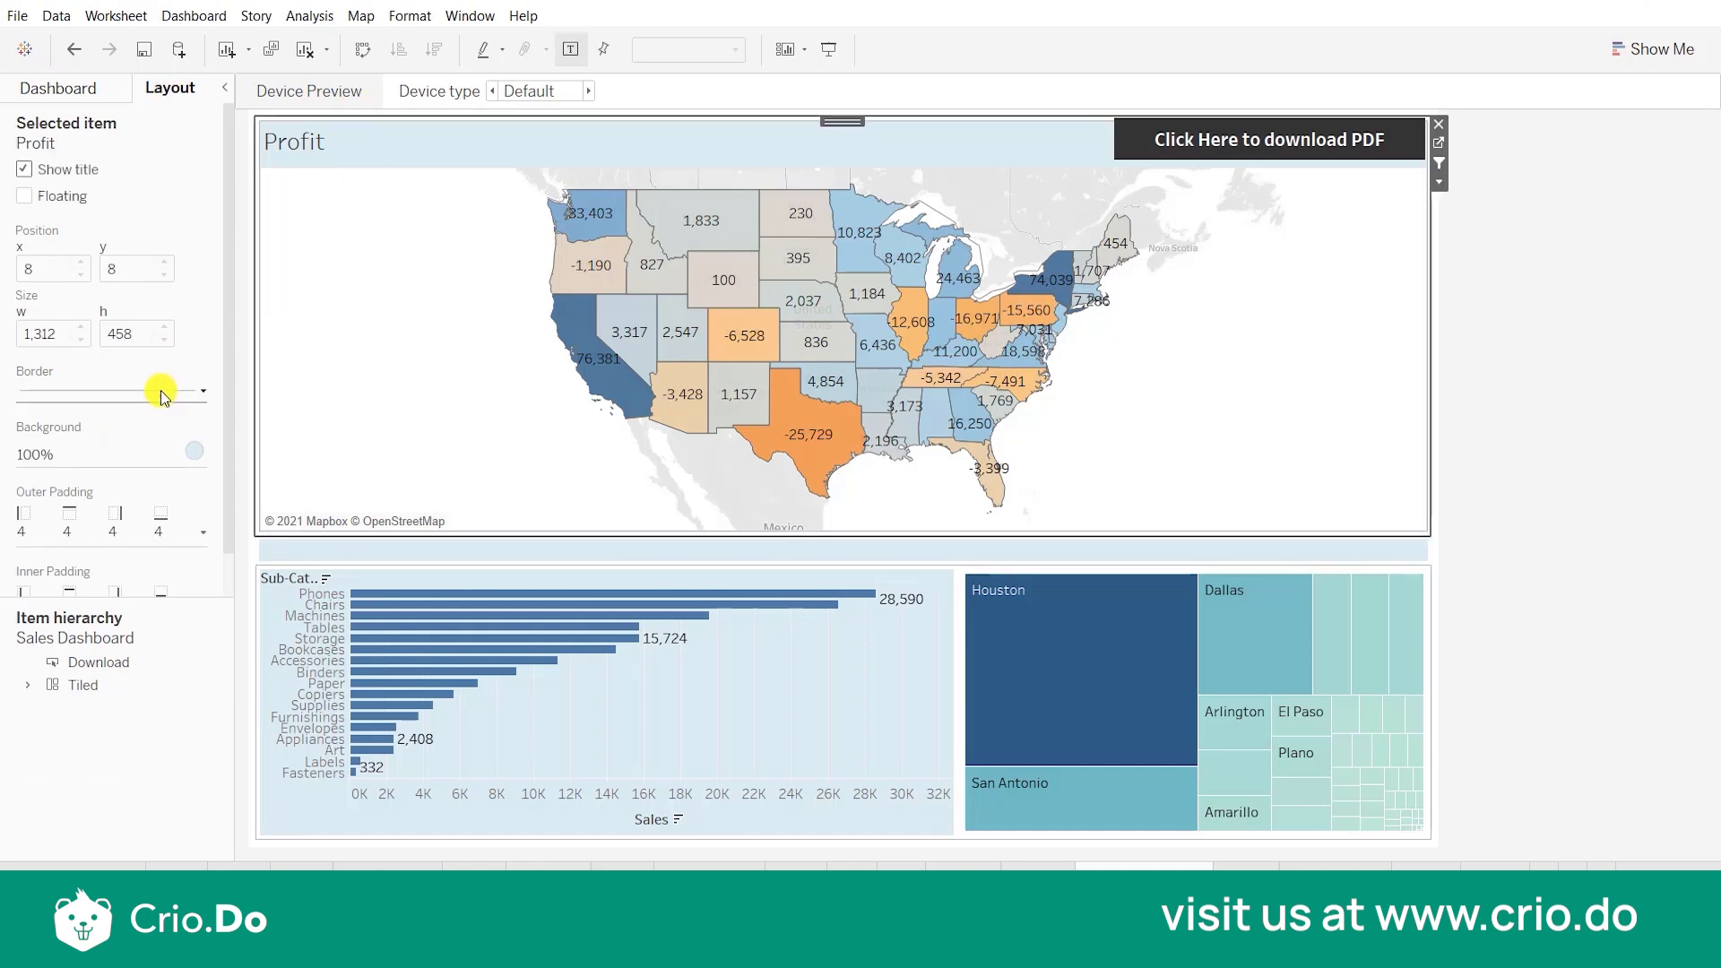
{"action": "left_click", "coordinate": [122, 455]}
{"action": "left_click", "coordinate": [83, 500]}
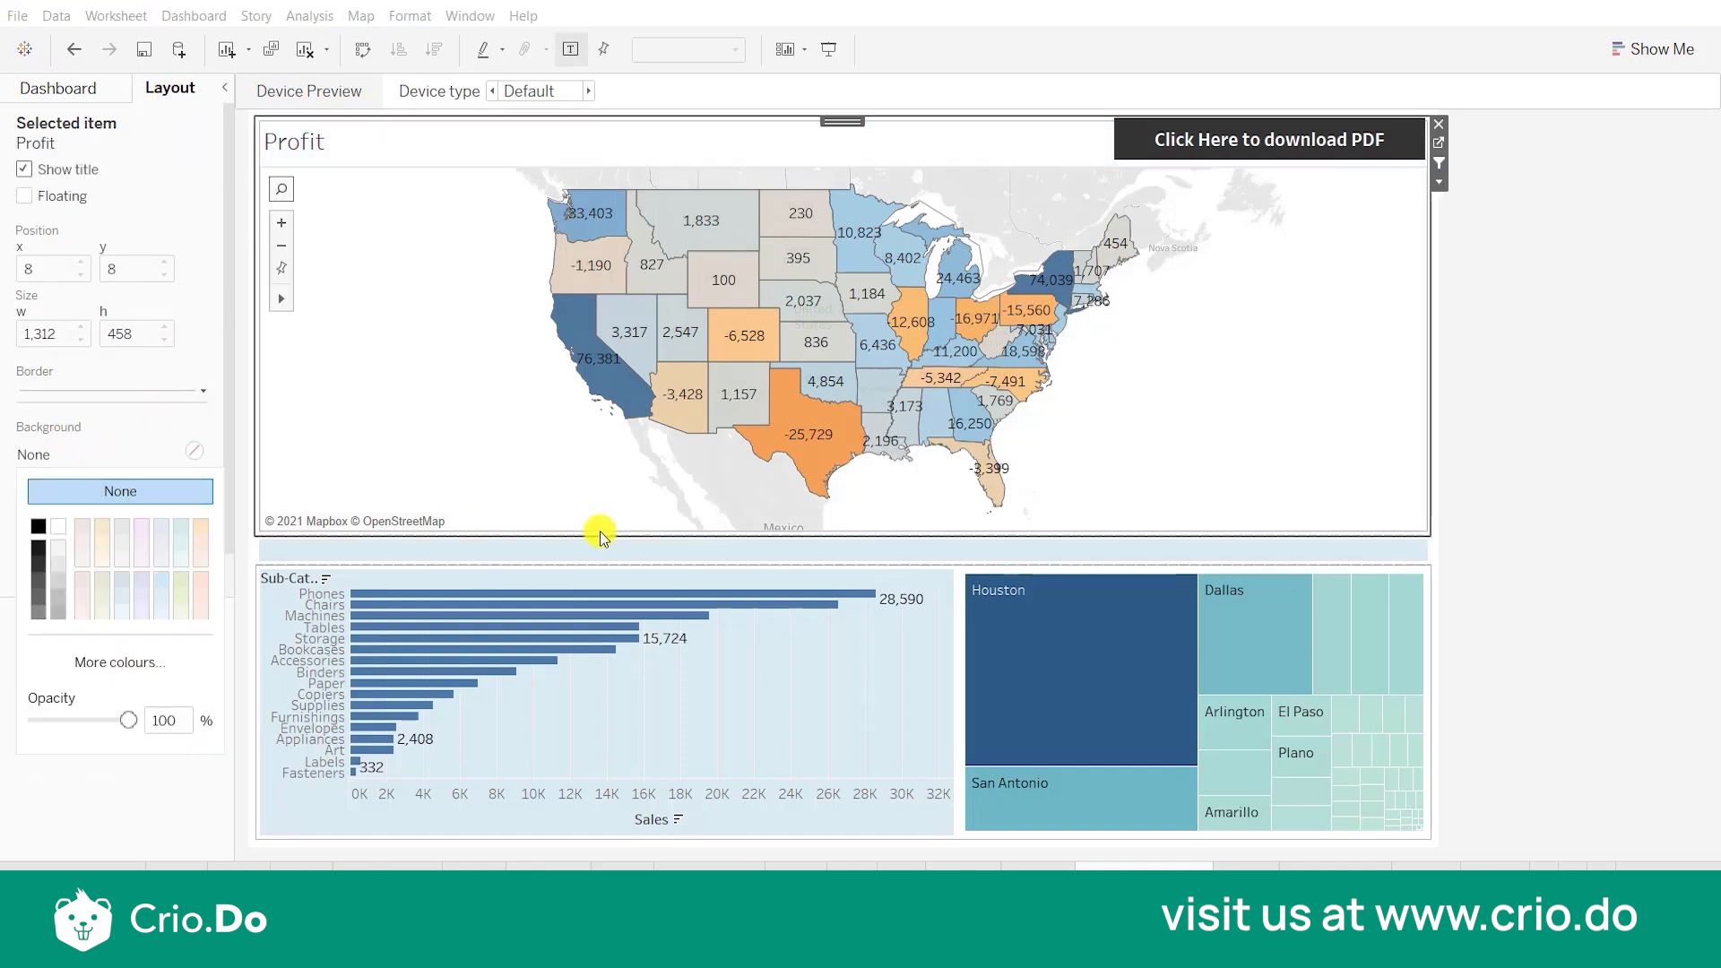
Set the default worksheet shading of the sub-category sales bar chart to None and close the formatting options.
{"action": "left_click", "coordinate": [590, 546]}
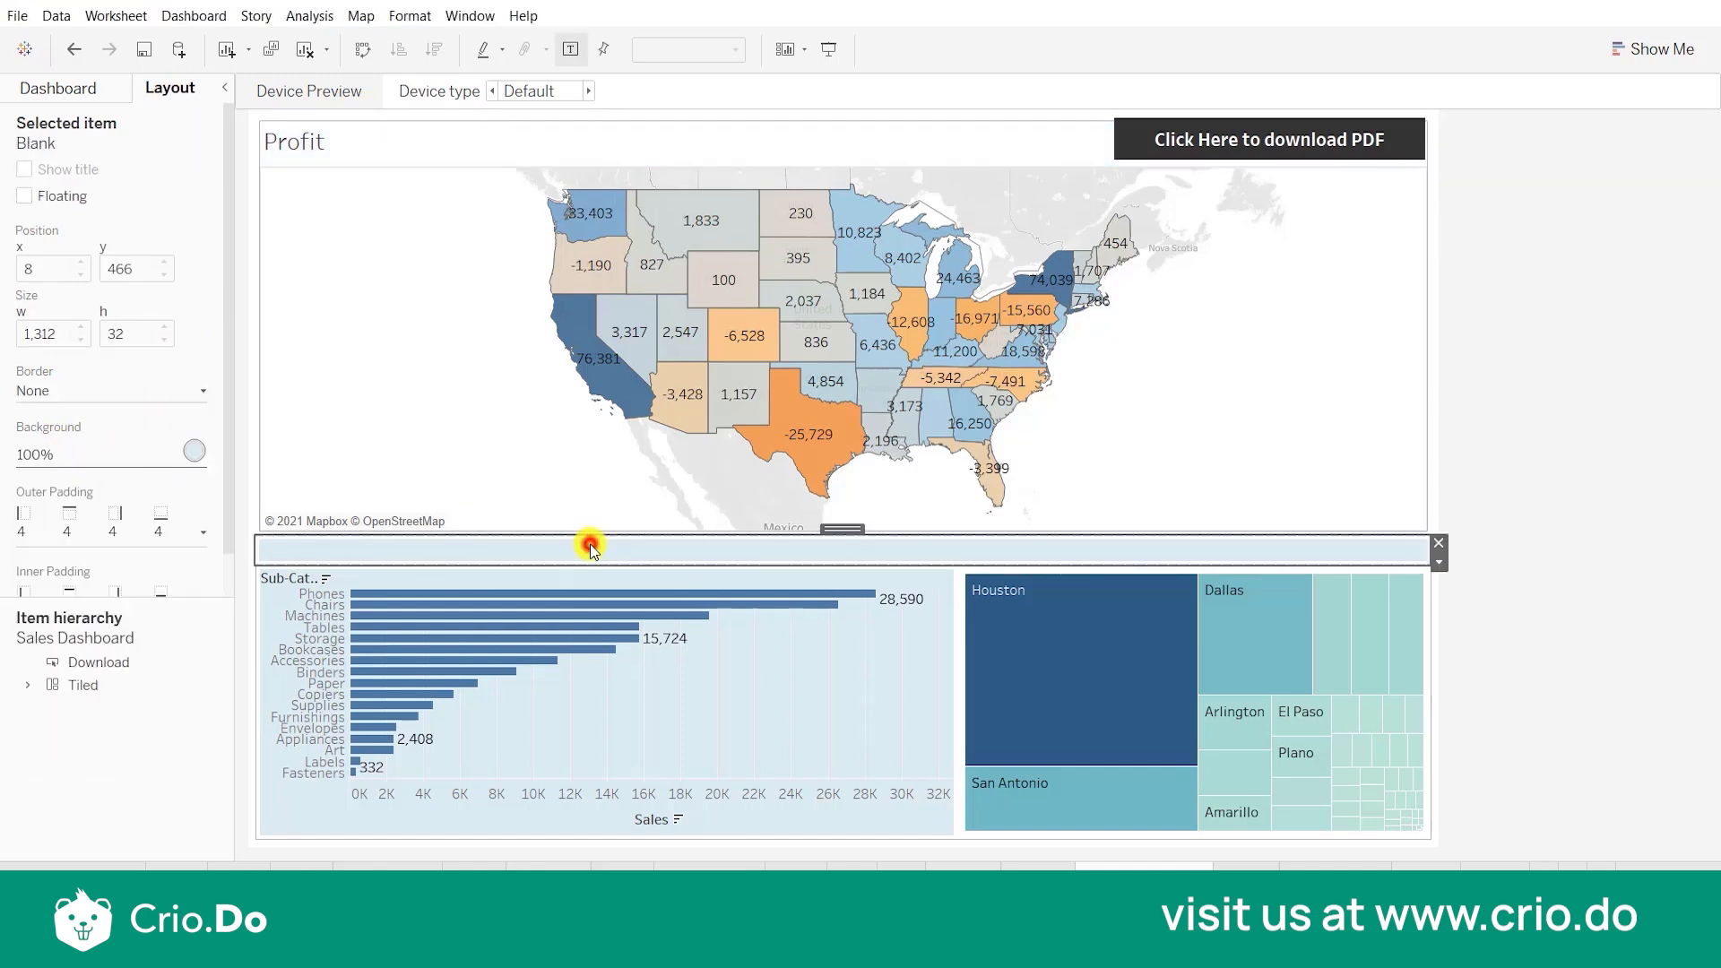
{"action": "left_click", "coordinate": [744, 658]}
{"action": "left_click", "coordinate": [62, 462]}
{"action": "right_click", "coordinate": [731, 747]}
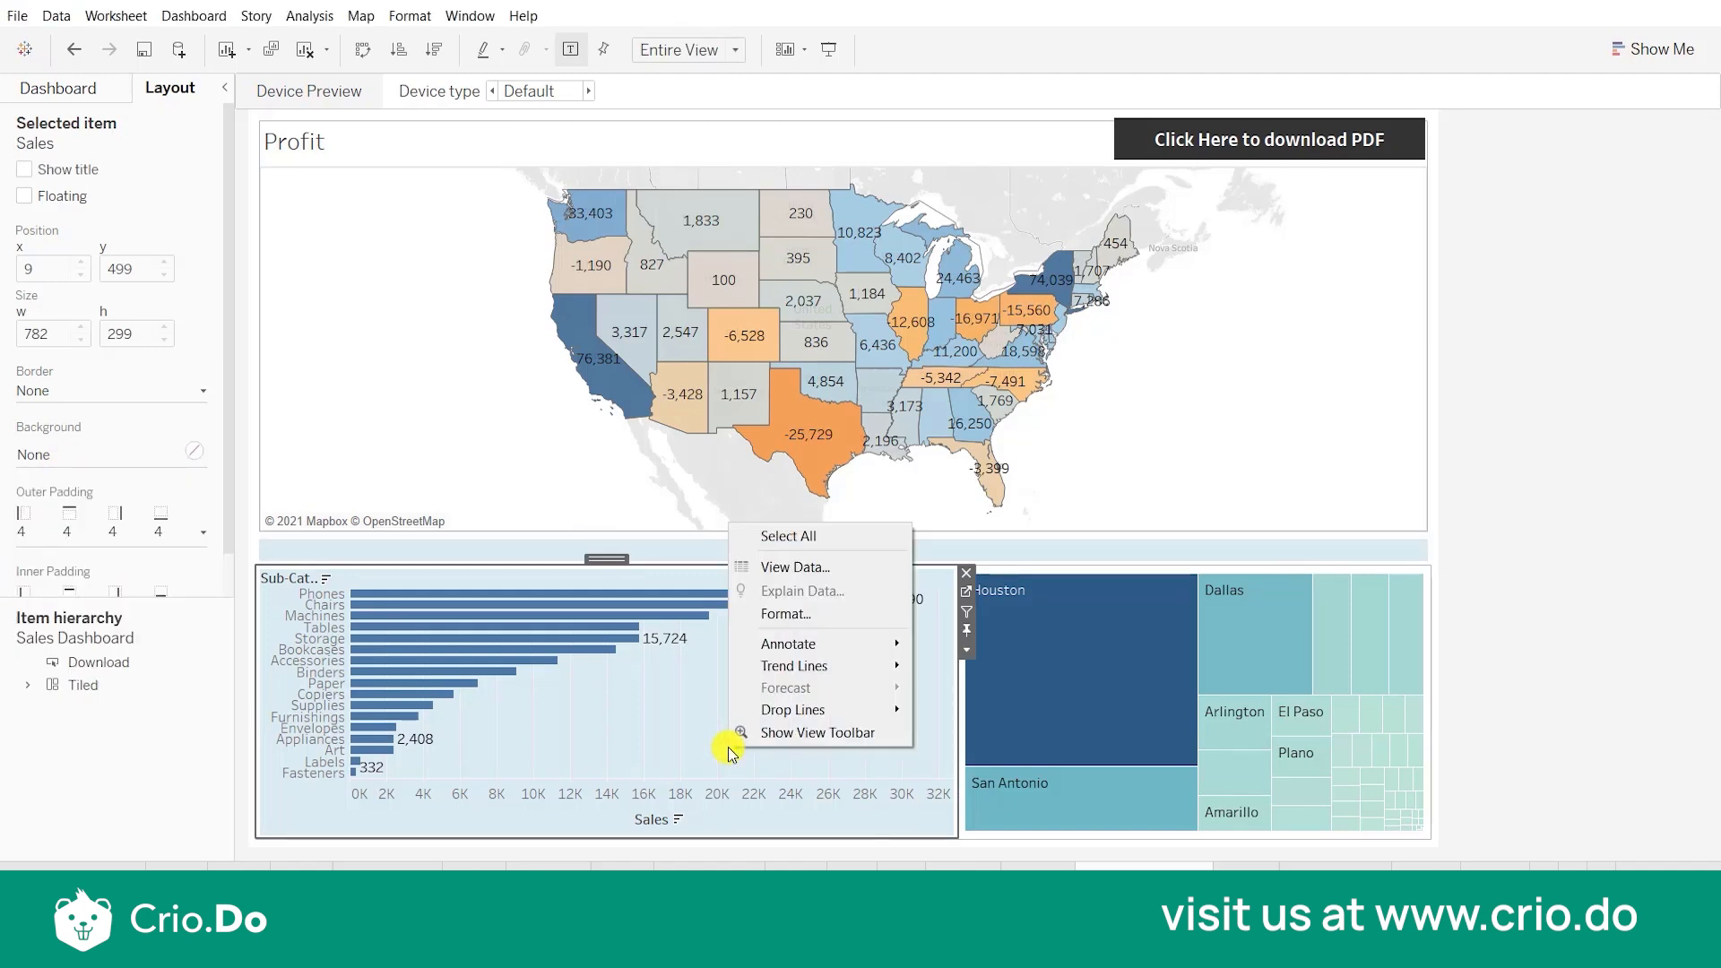
{"action": "left_click", "coordinate": [785, 614]}
{"action": "left_click", "coordinate": [152, 225]}
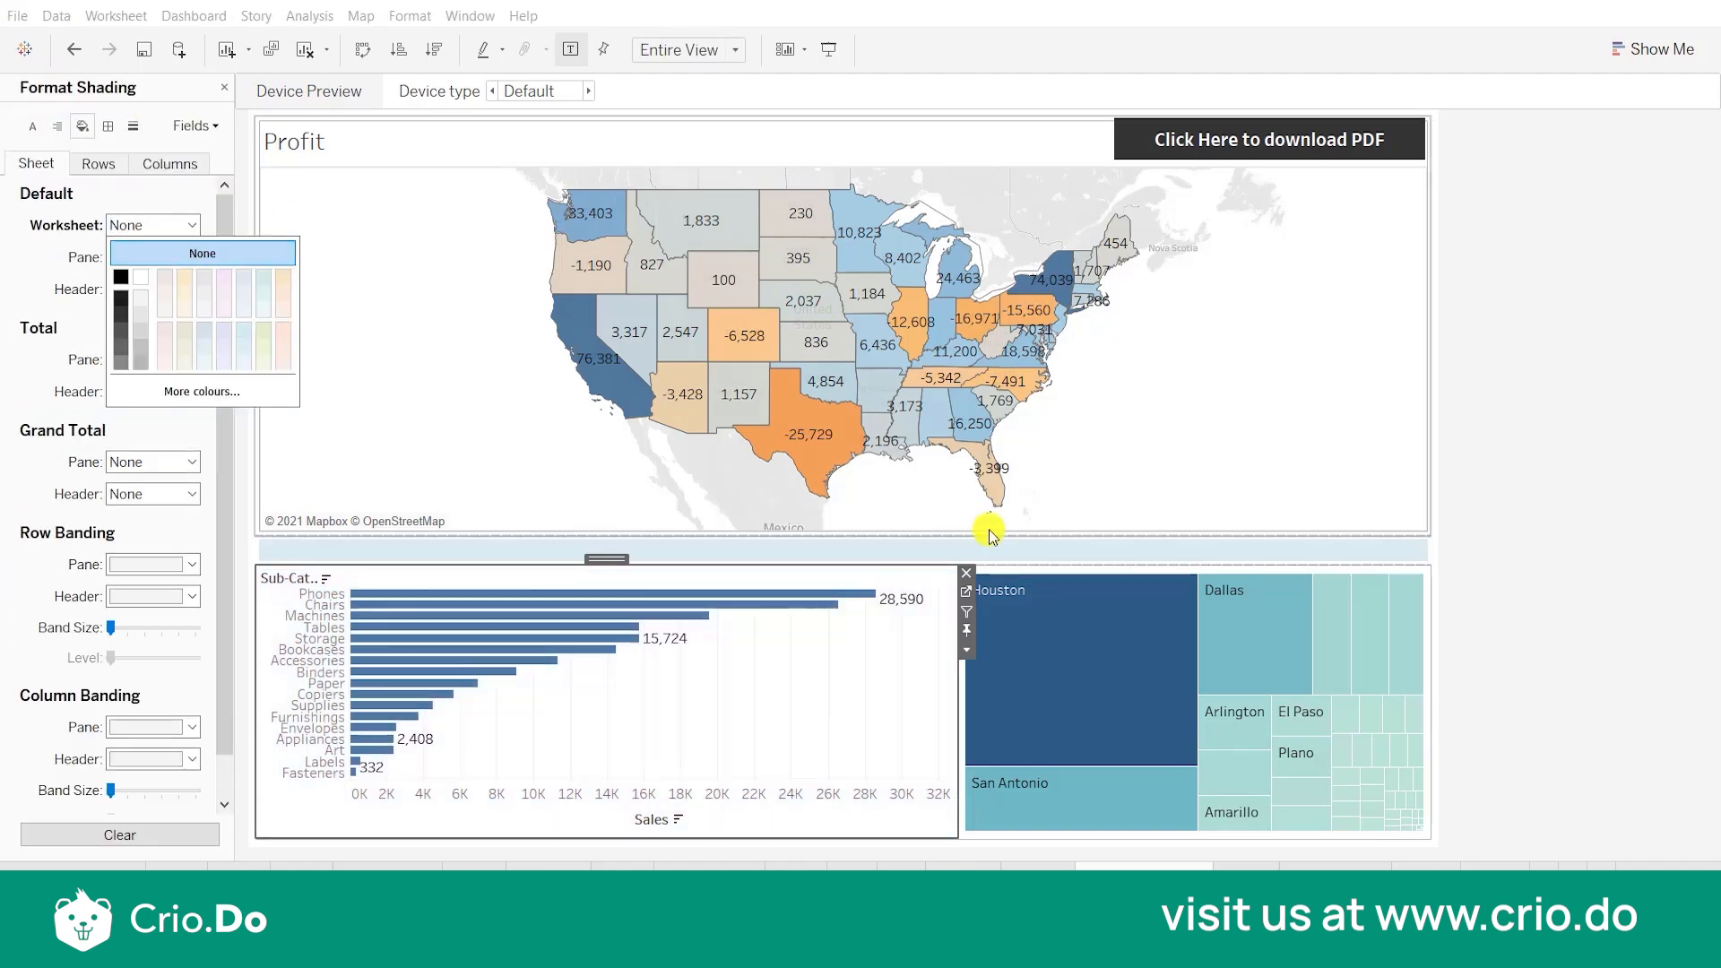
{"action": "left_click", "coordinate": [1562, 610]}
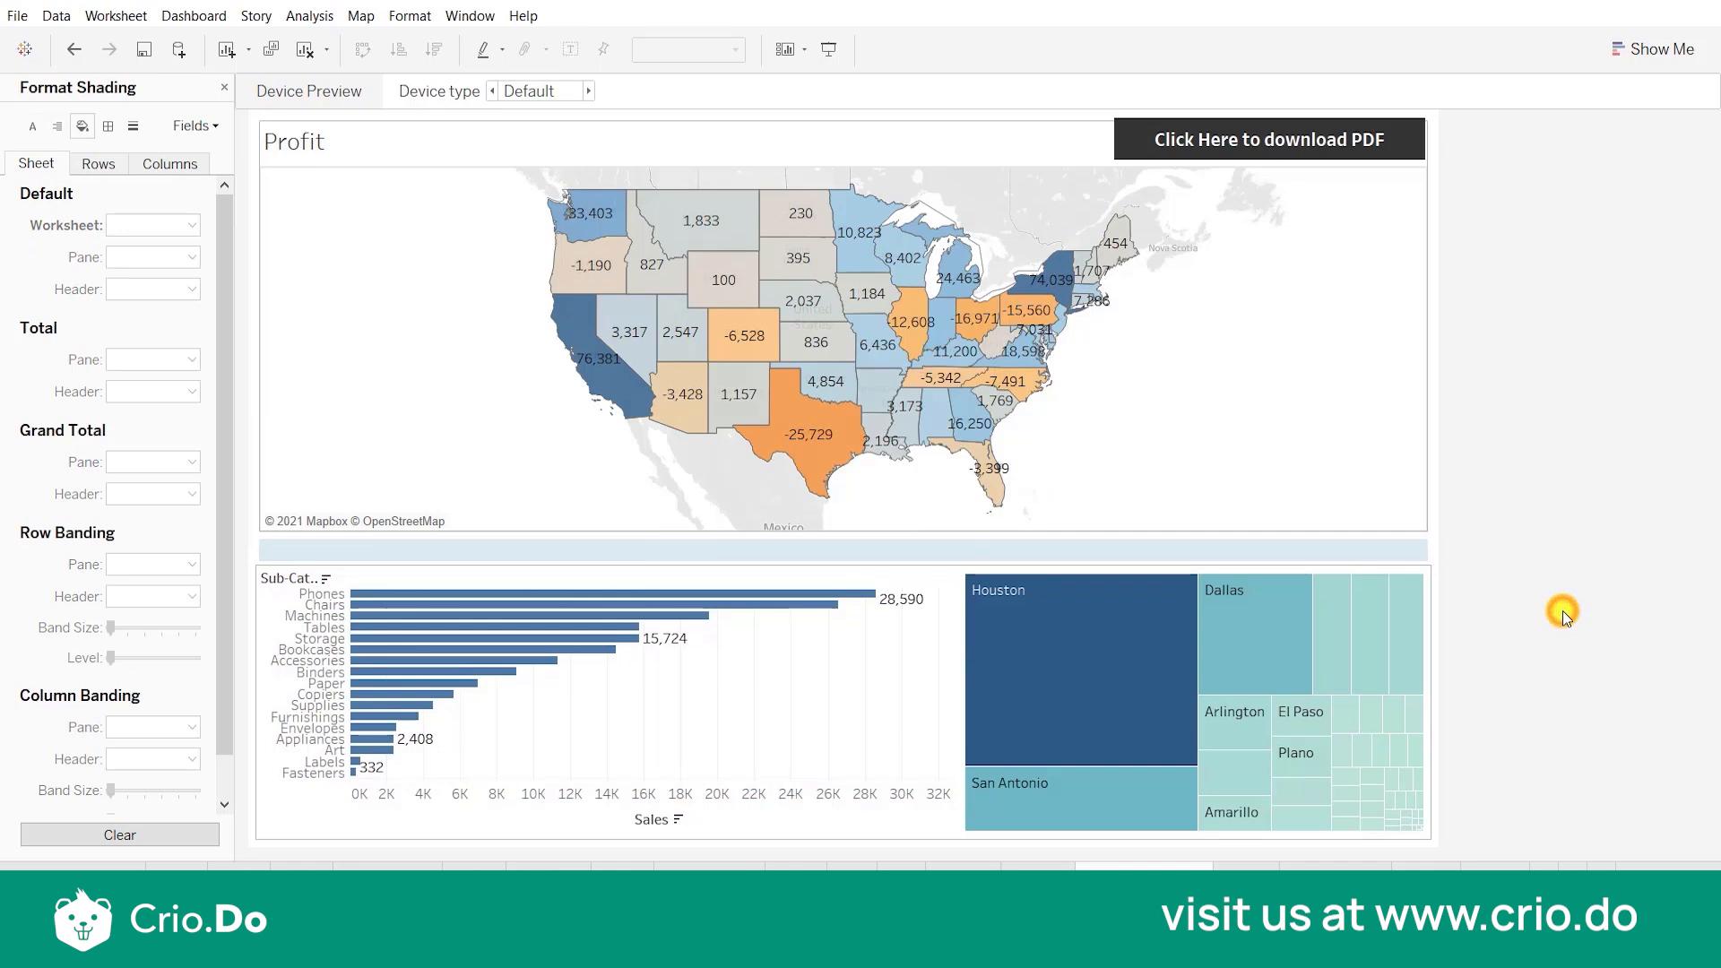
{"action": "left_click", "coordinate": [224, 87]}
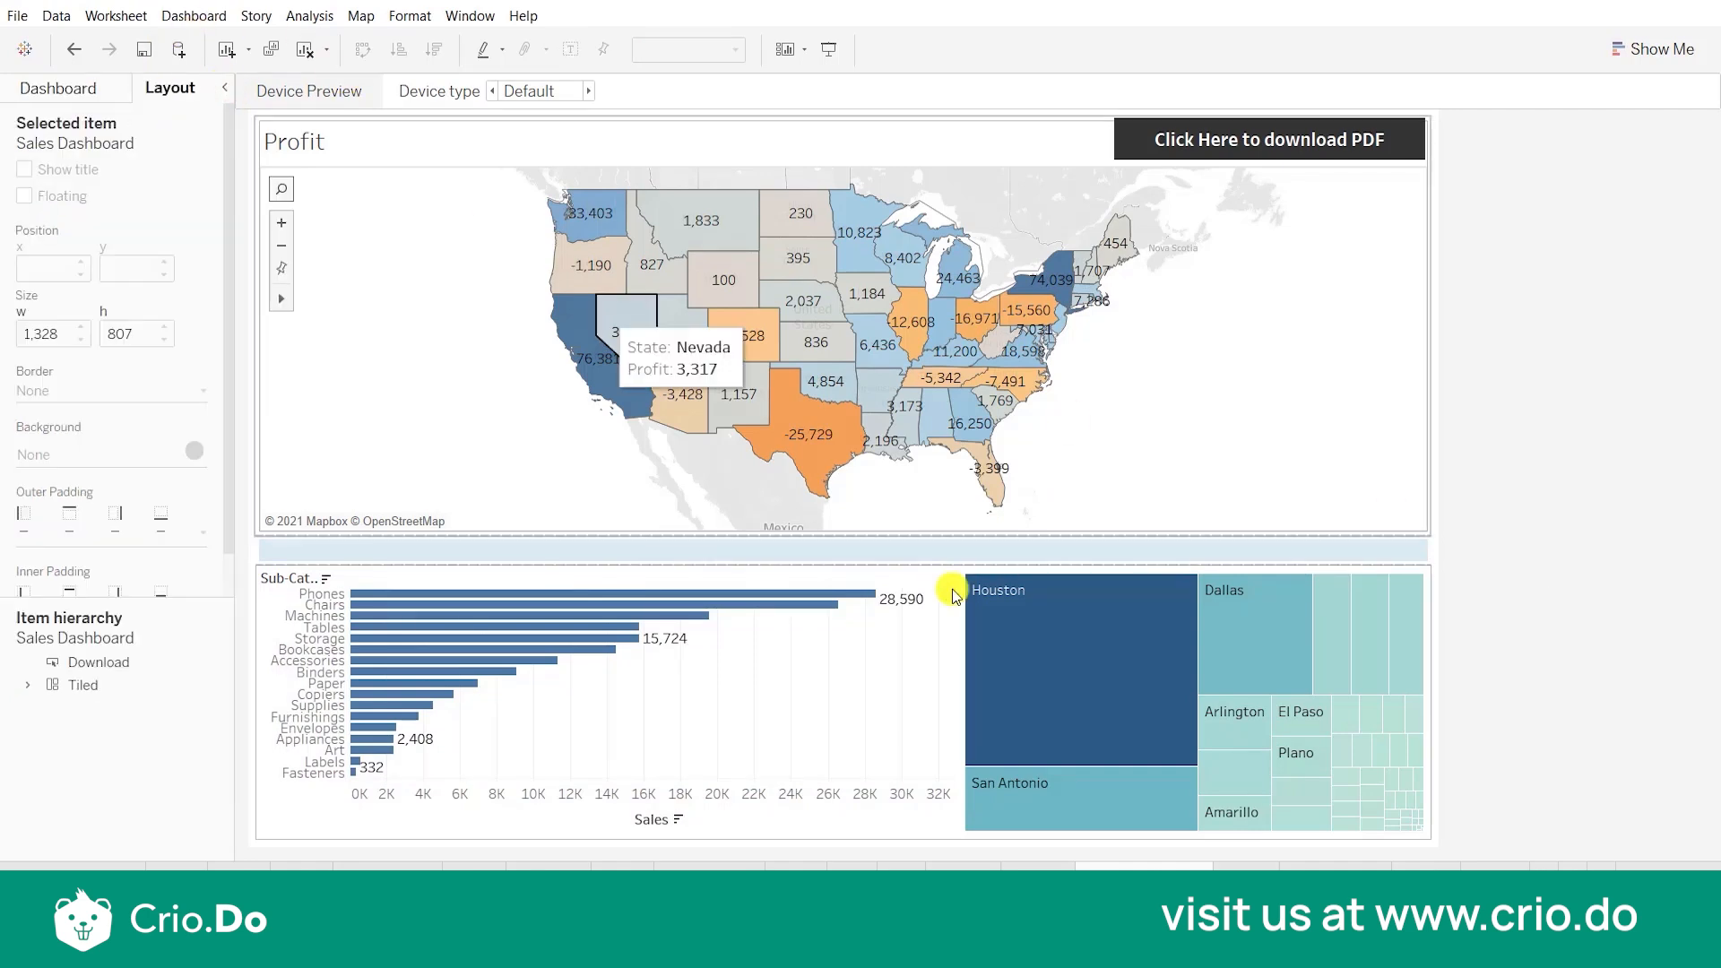
Set the outer padding of the blank spacer below the Profit map to 0 on all sides.
{"action": "left_click", "coordinate": [777, 550]}
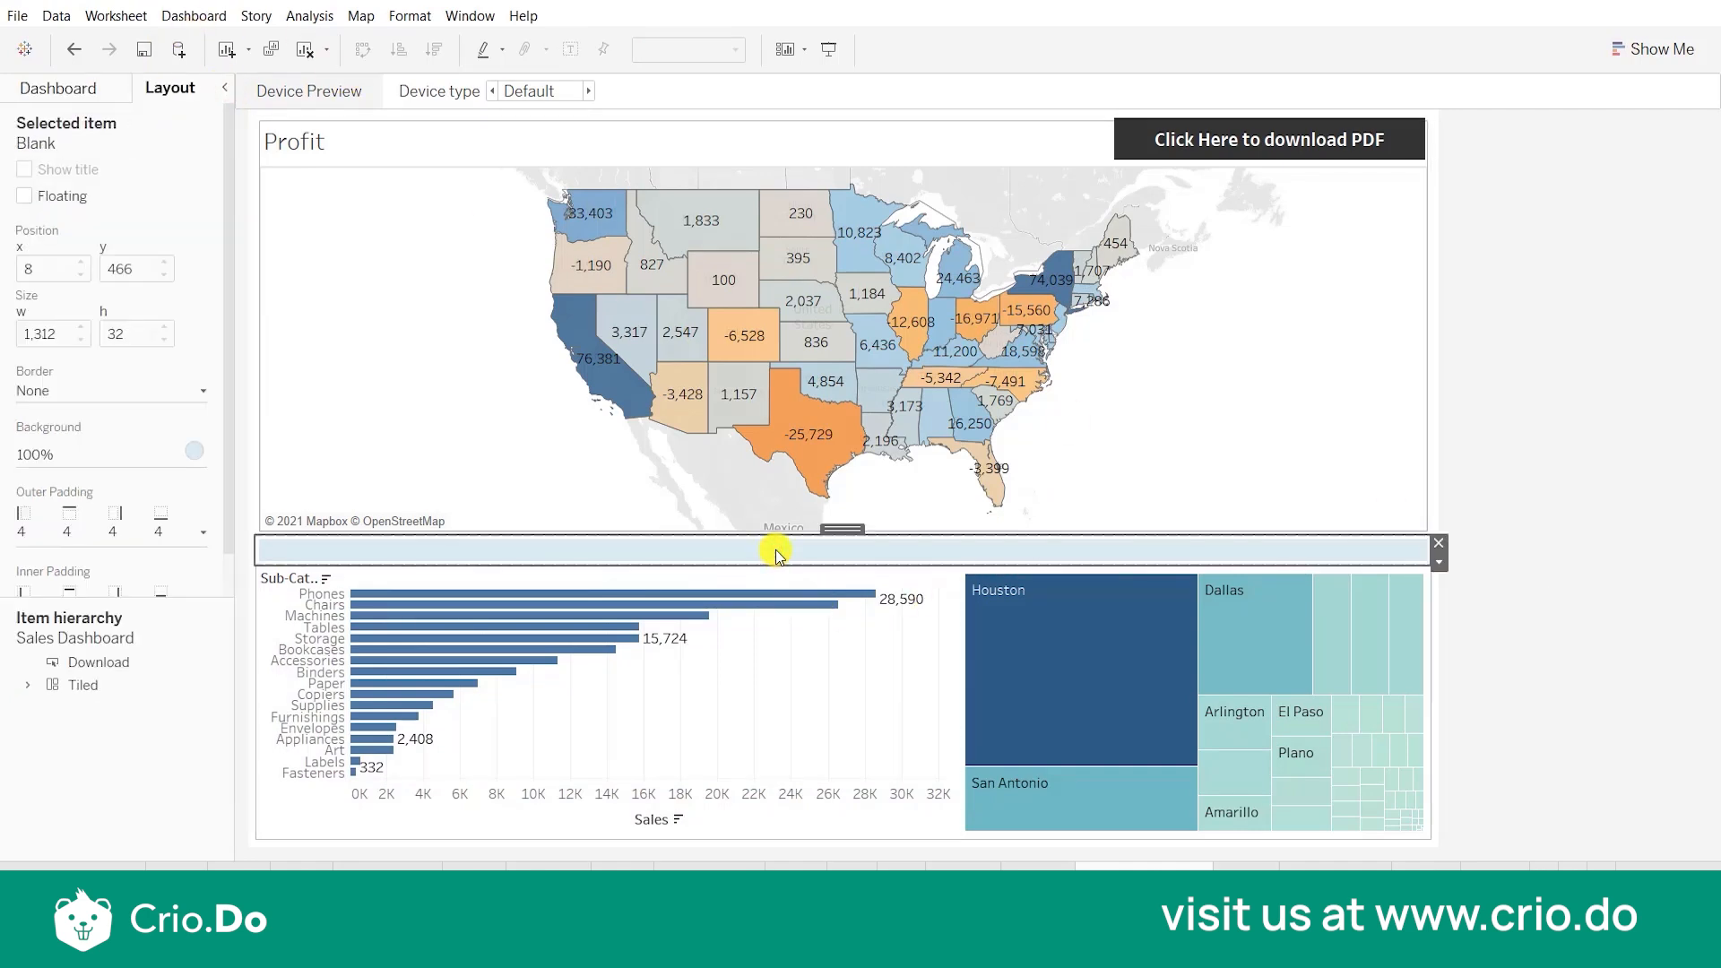
{"action": "scroll", "coordinate": [71, 538], "scroll_direction": "down", "scroll_amount": 1}
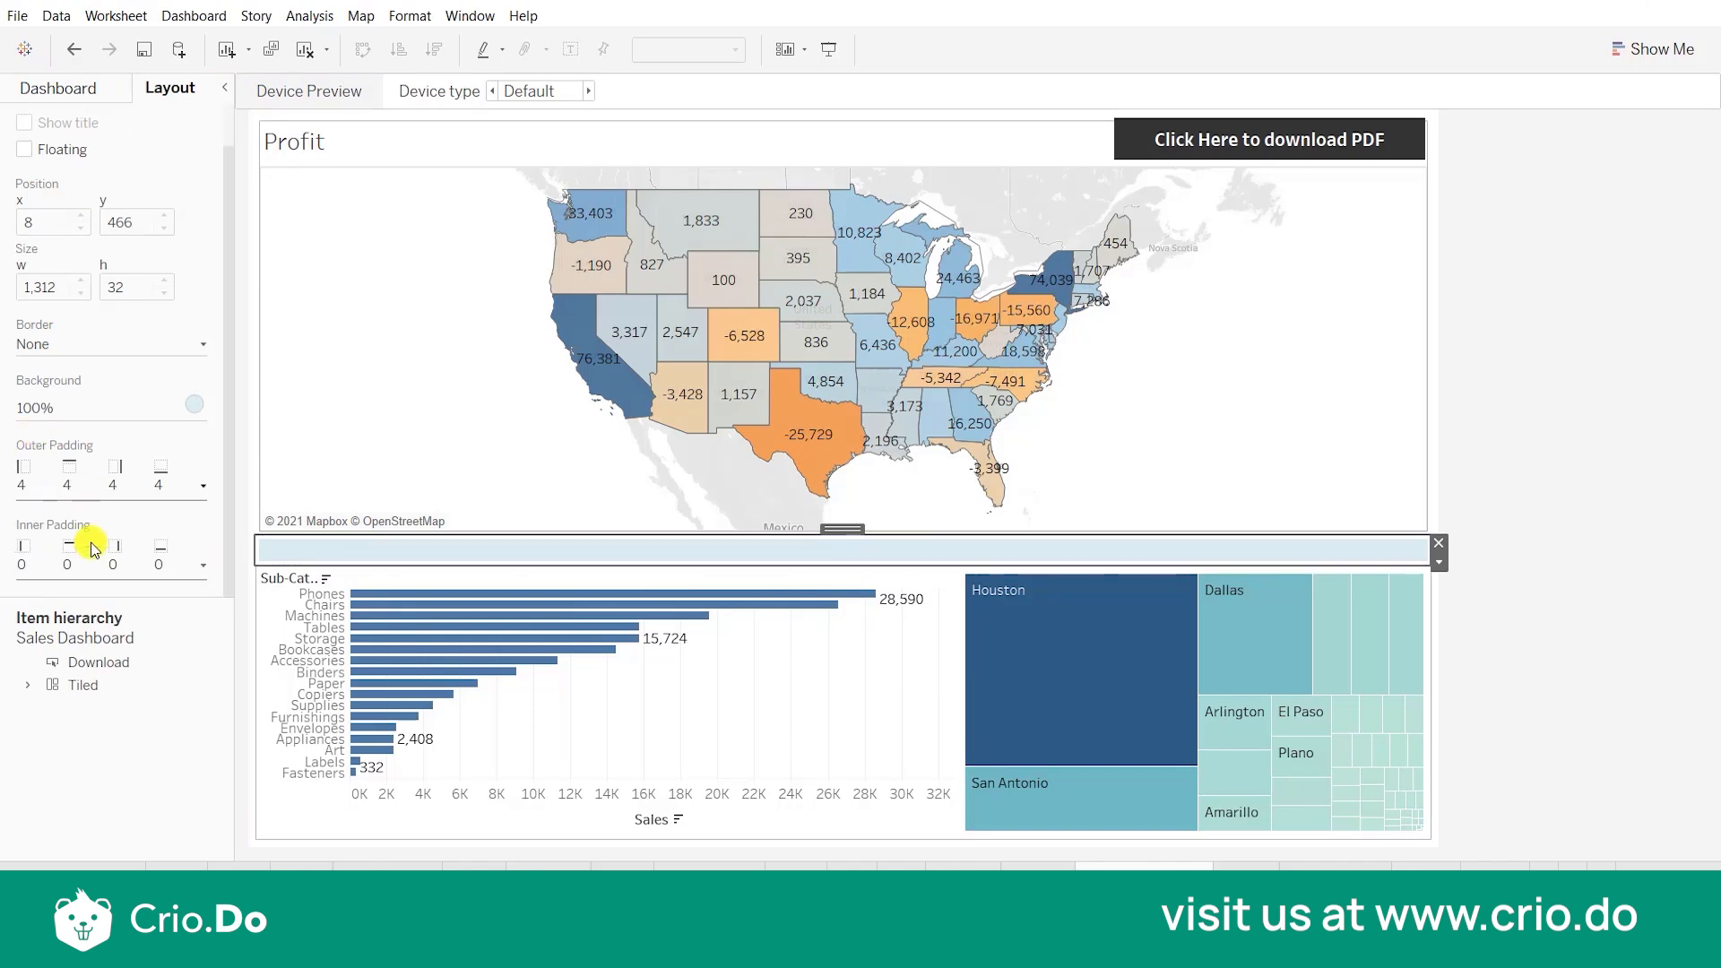
{"action": "left_click", "coordinate": [1503, 681]}
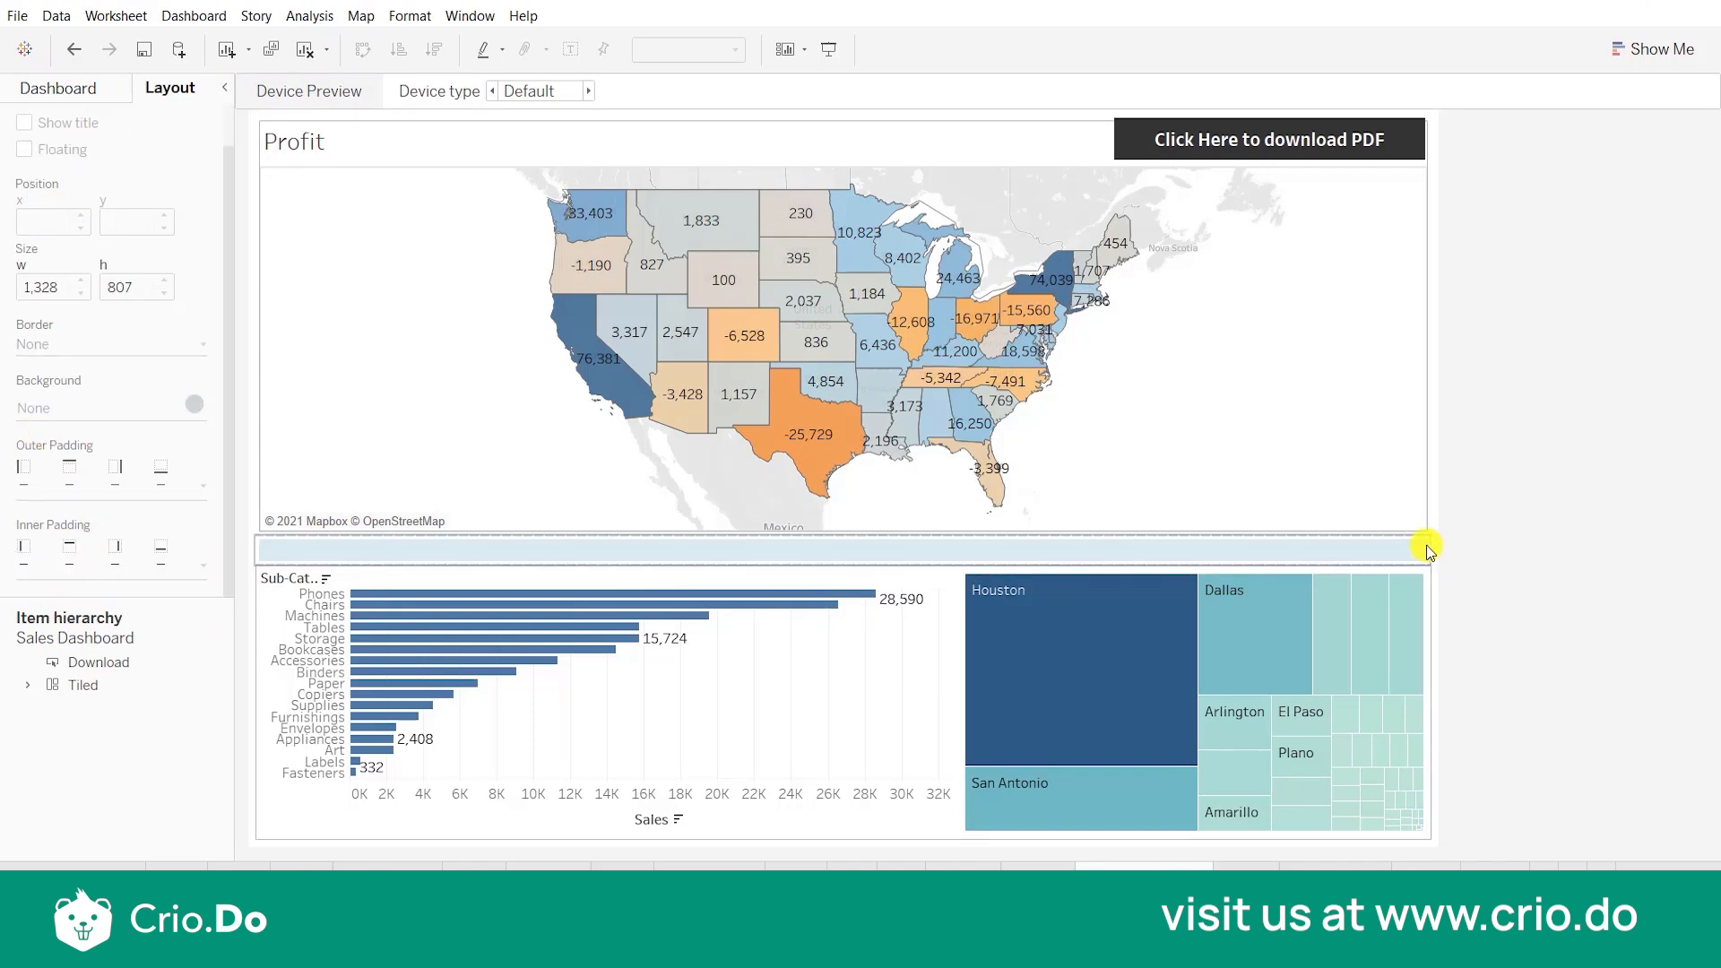
{"action": "left_click", "coordinate": [1396, 551]}
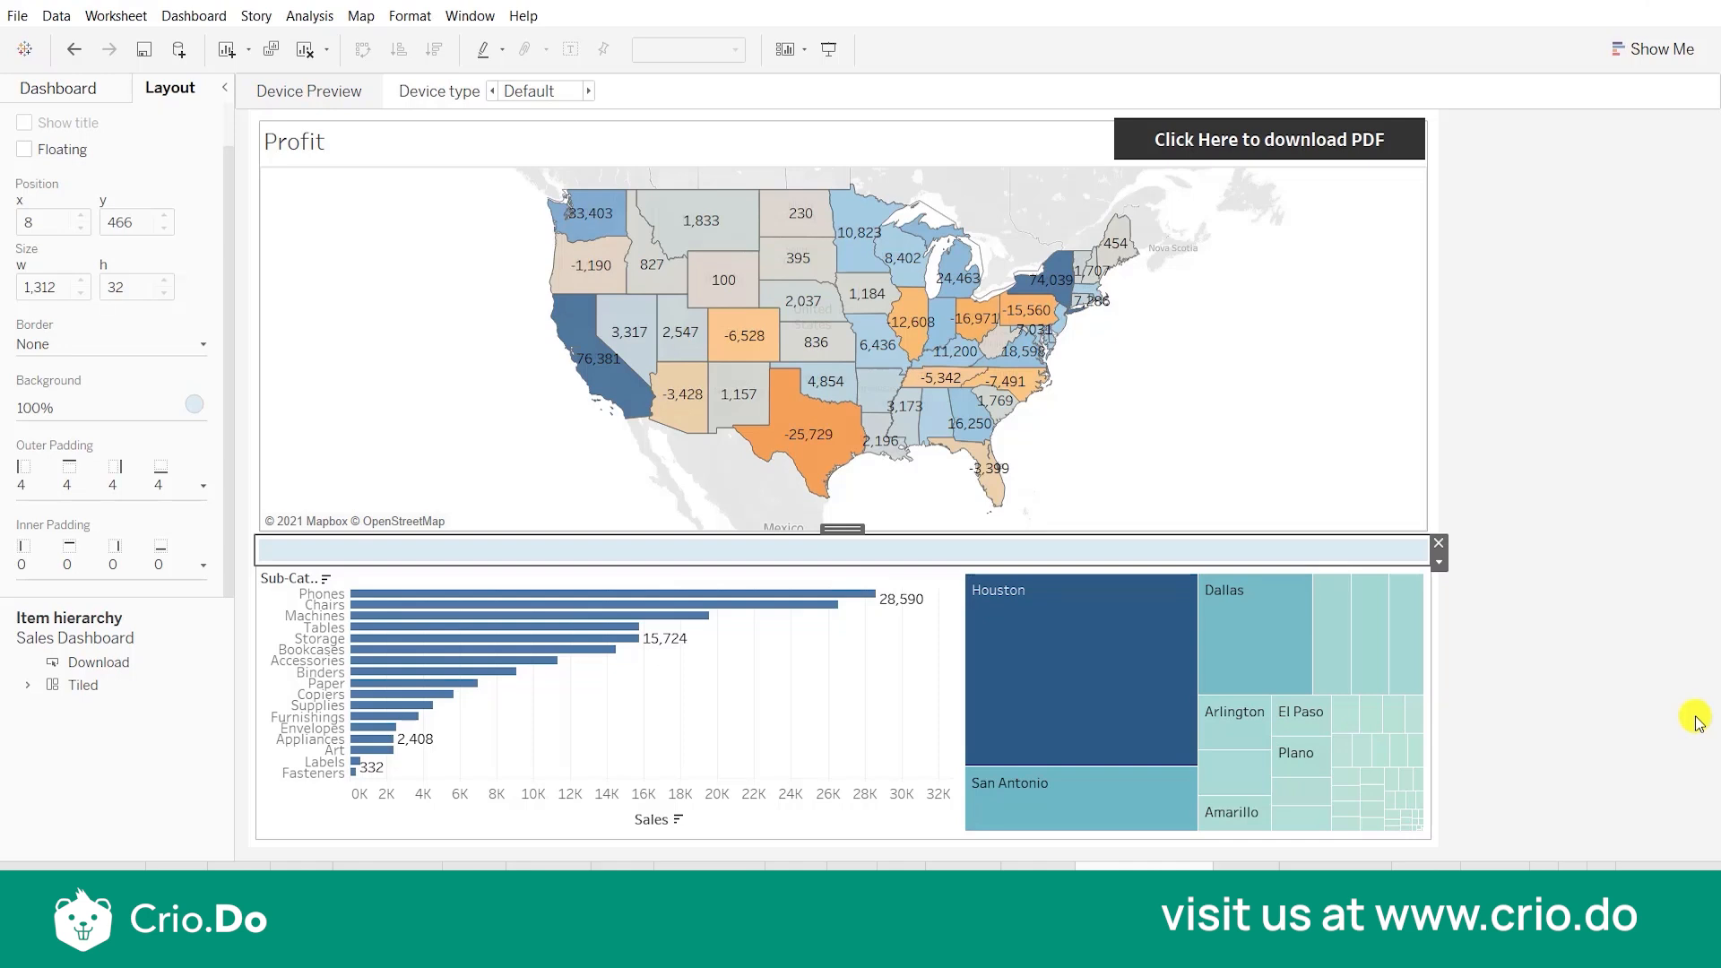
{"action": "left_click", "coordinate": [154, 493]}
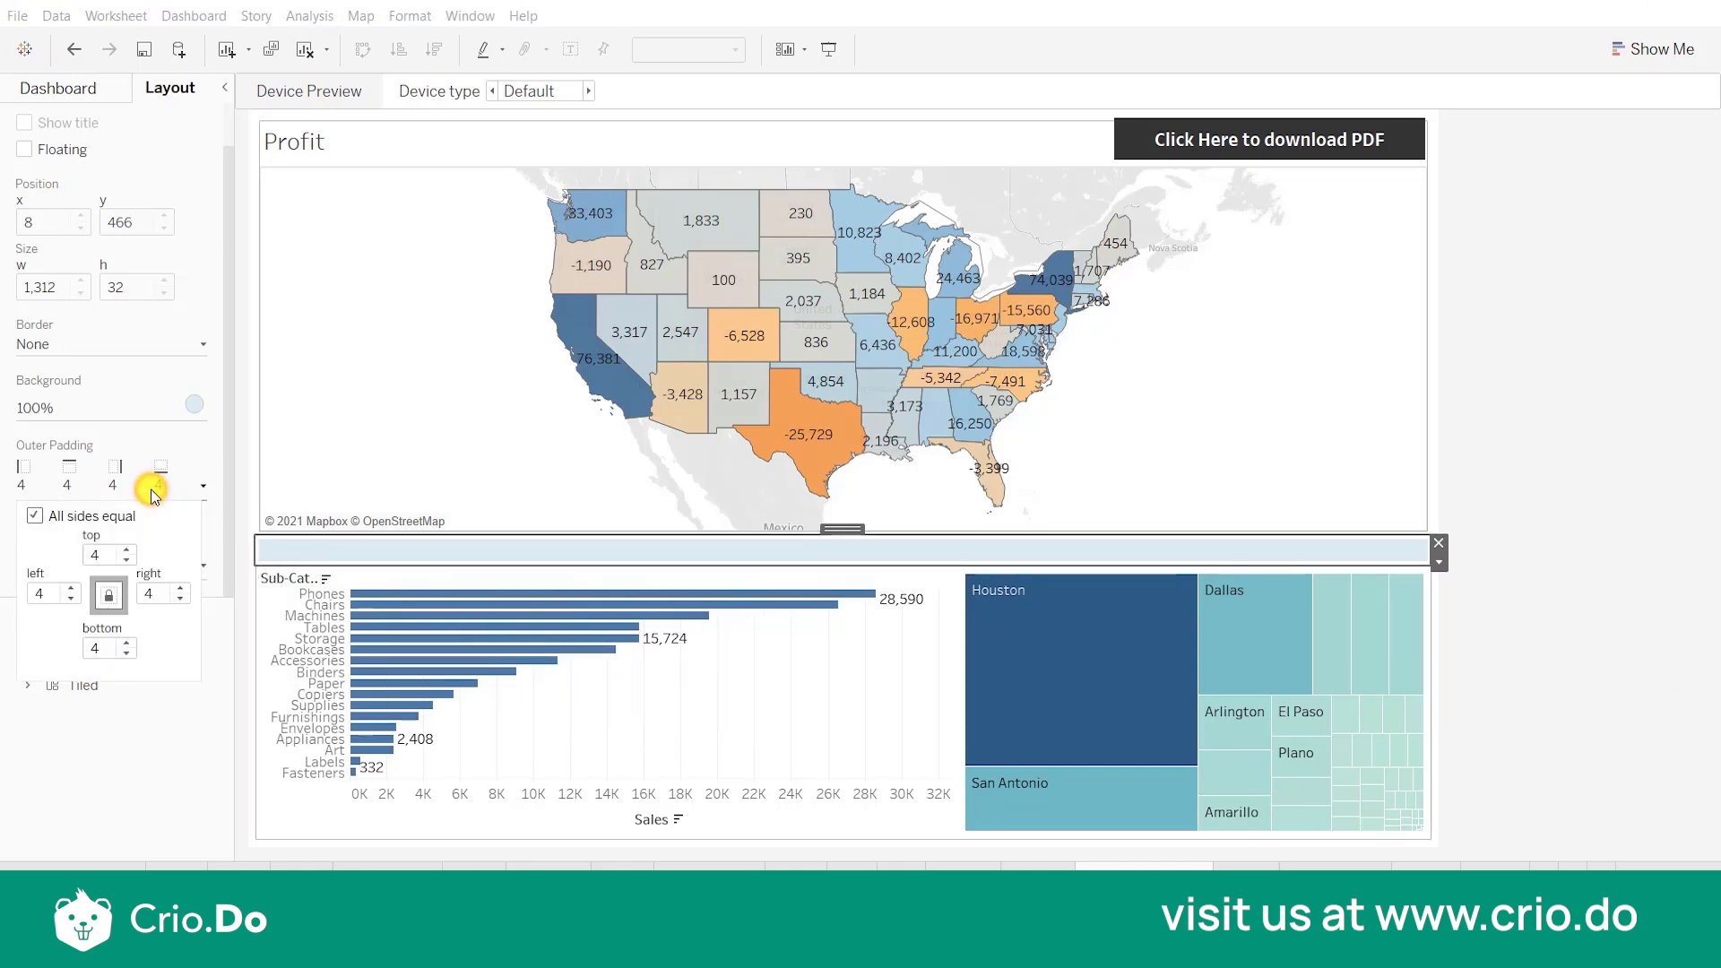
{"action": "left_click", "coordinate": [98, 556]}
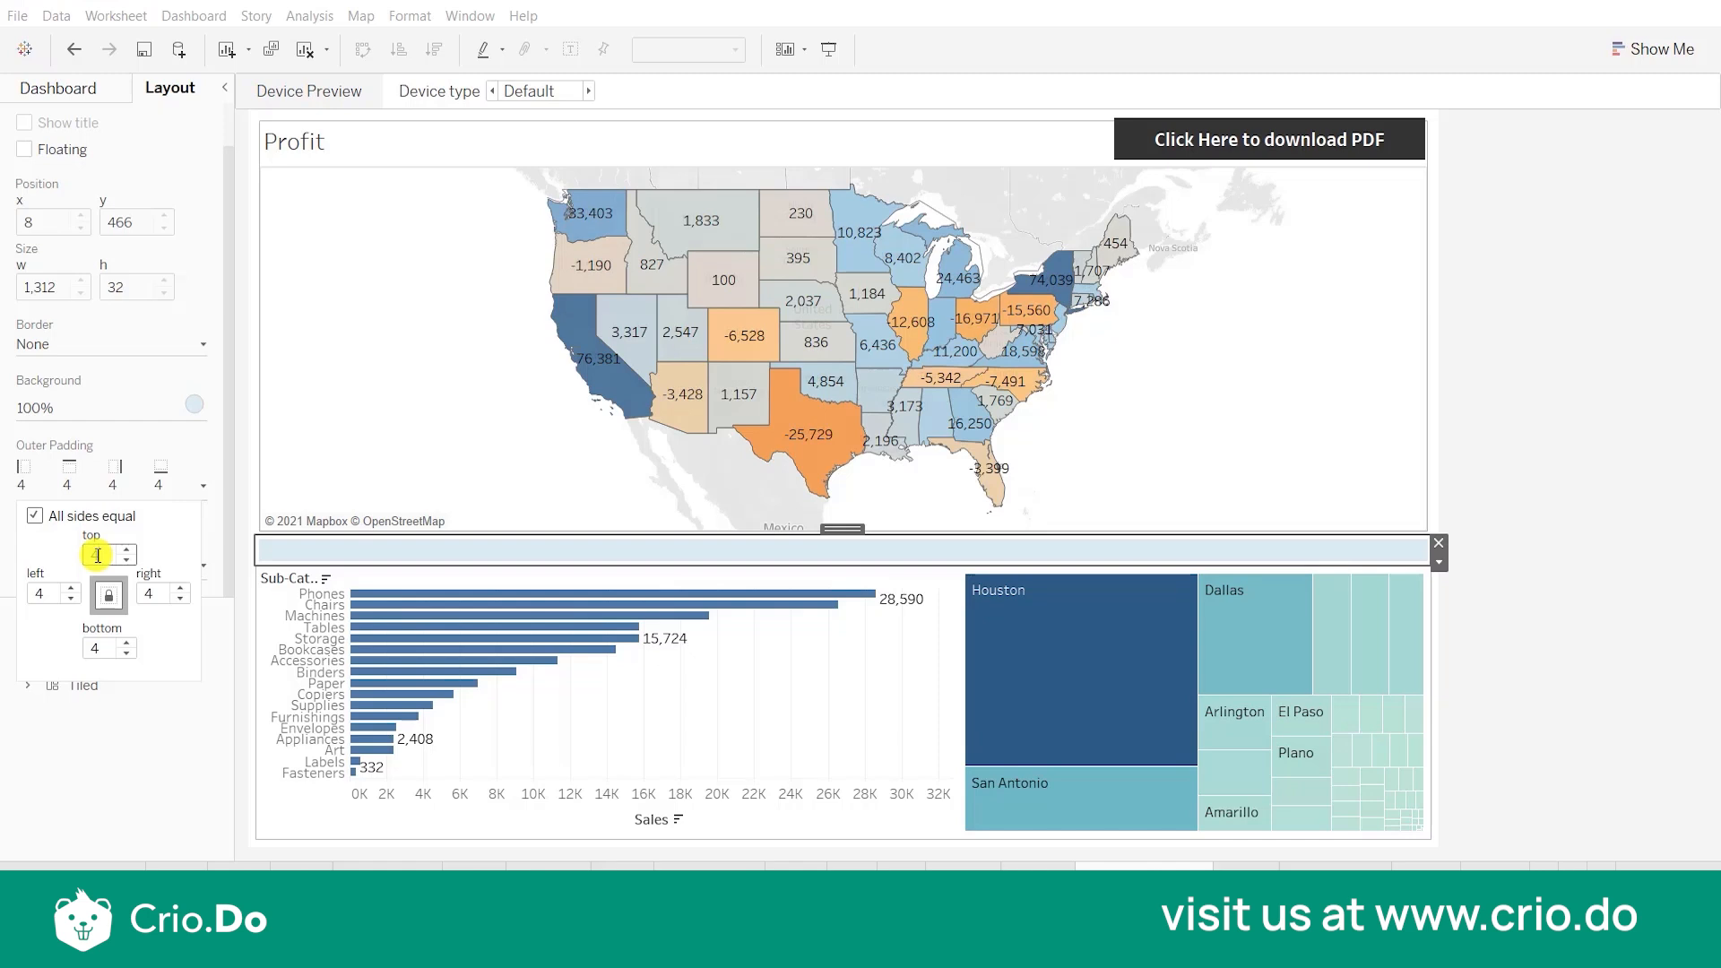
{"action": "key", "text": "BackSpace"}
{"action": "type", "text": "0"}
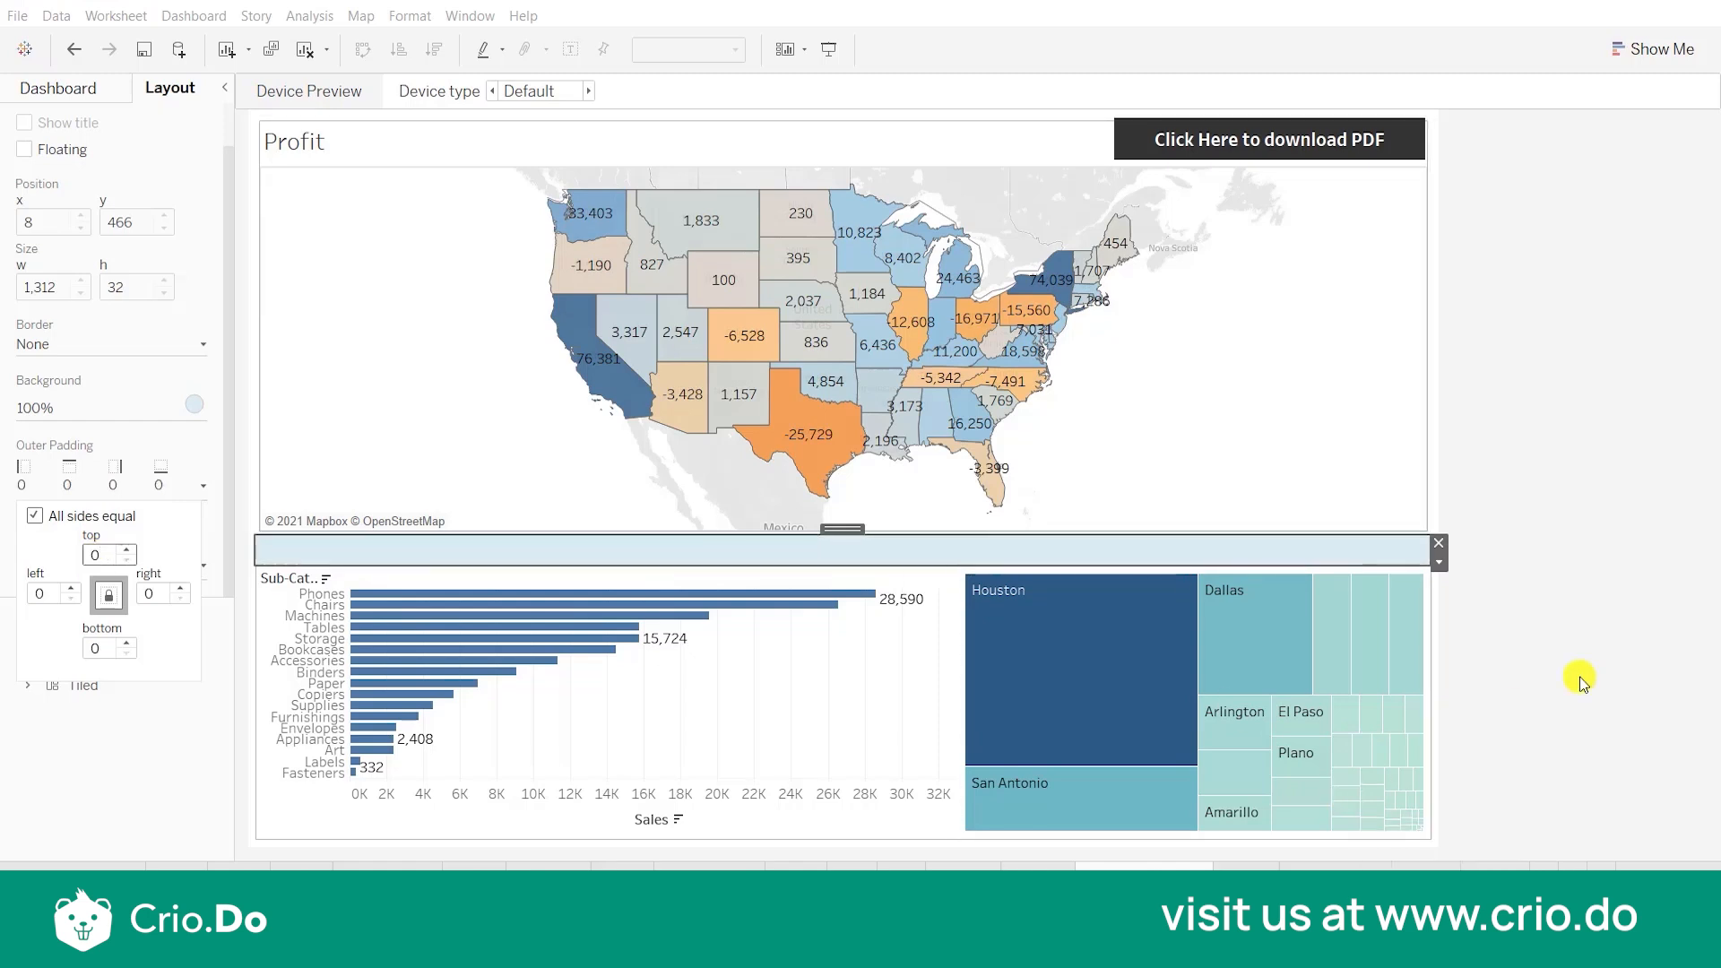
{"action": "left_click", "coordinate": [1576, 679]}
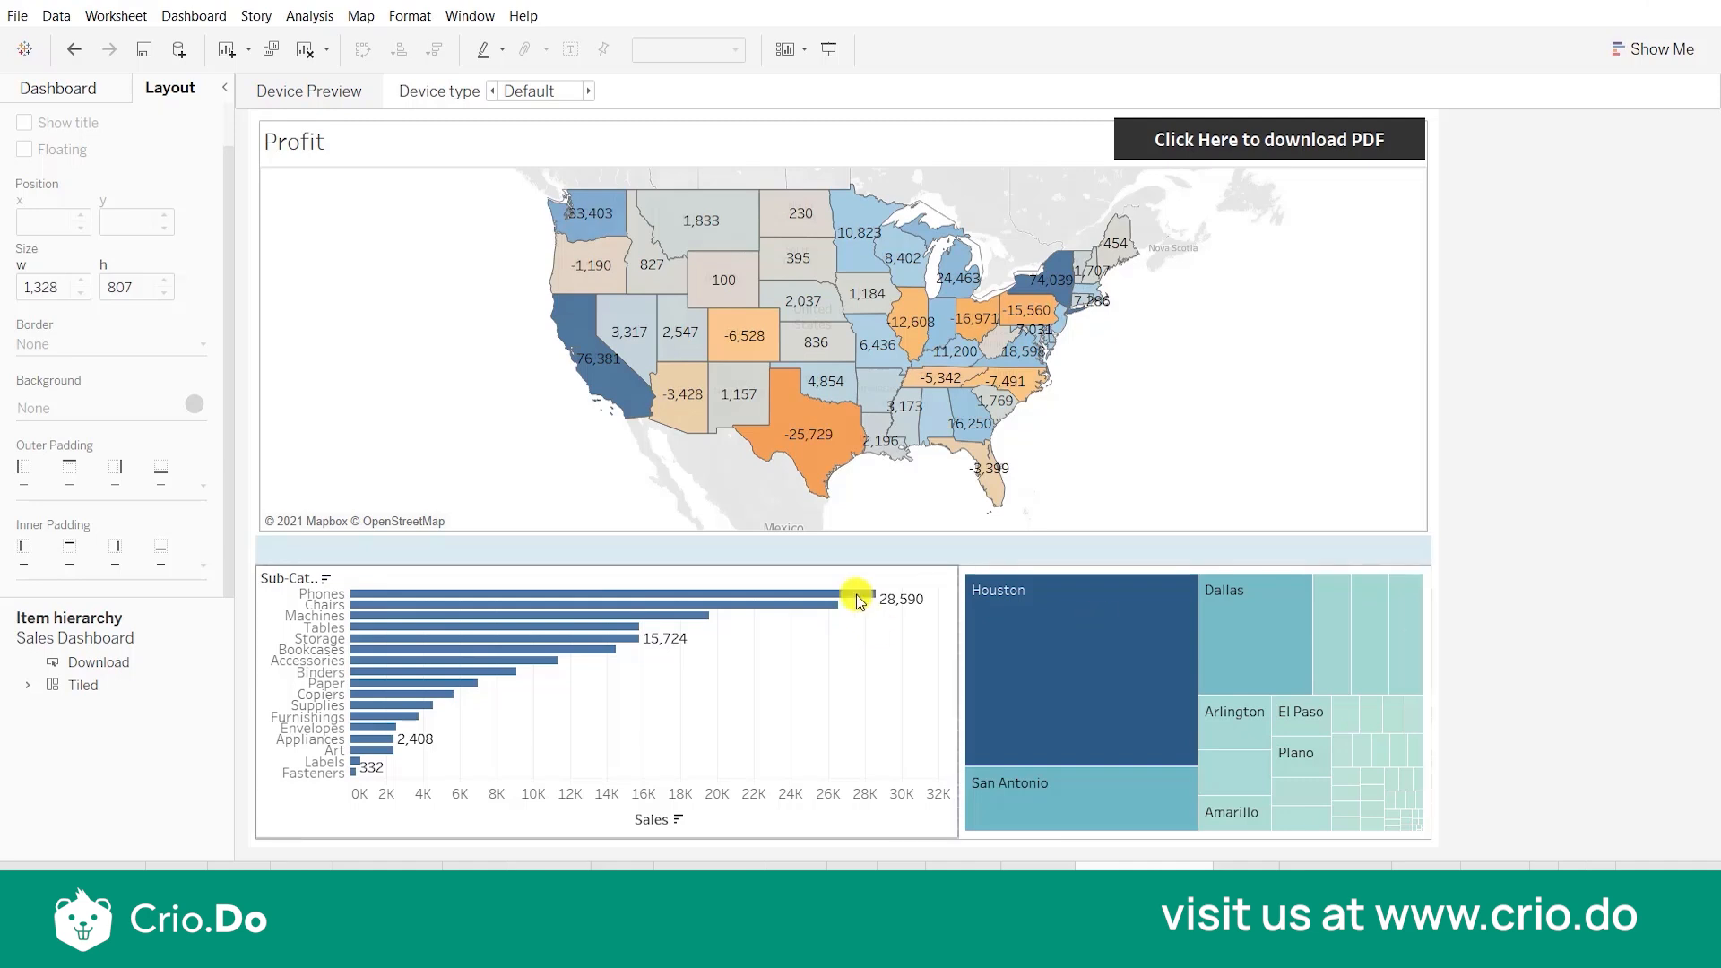
Examine the Download item and expand the nested Tiled, Vertical and Horizontal containers in the dashboard's item hierarchy.
{"action": "left_click", "coordinate": [841, 551]}
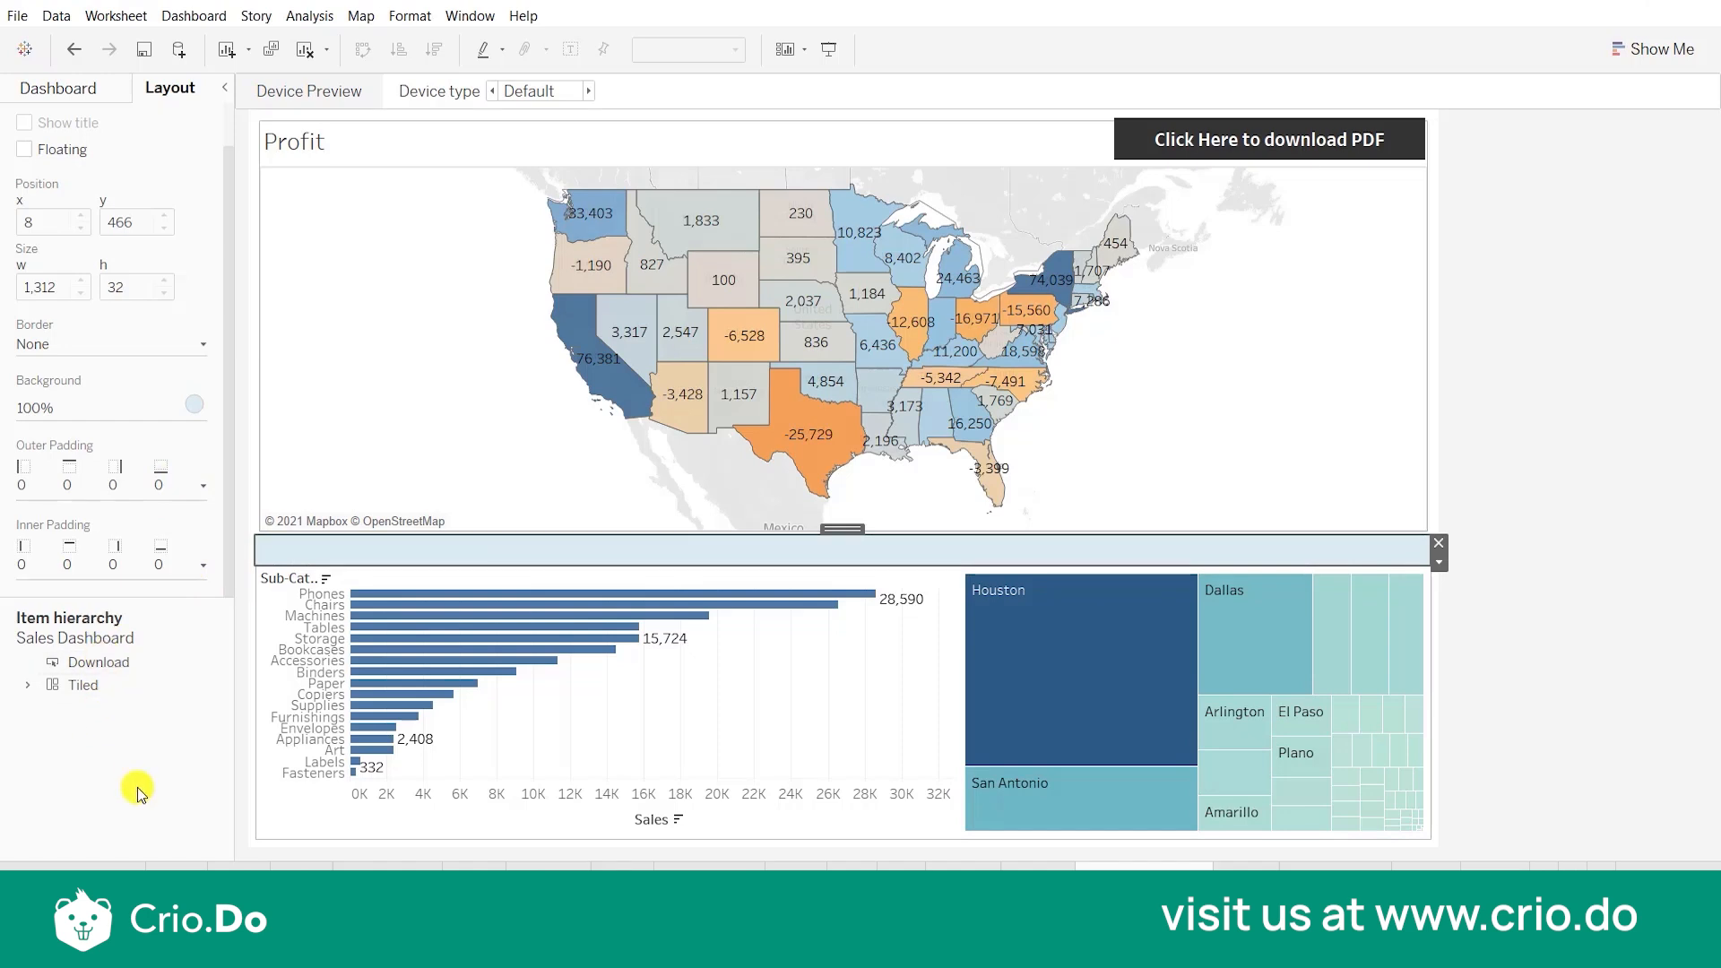
{"action": "left_click", "coordinate": [106, 643]}
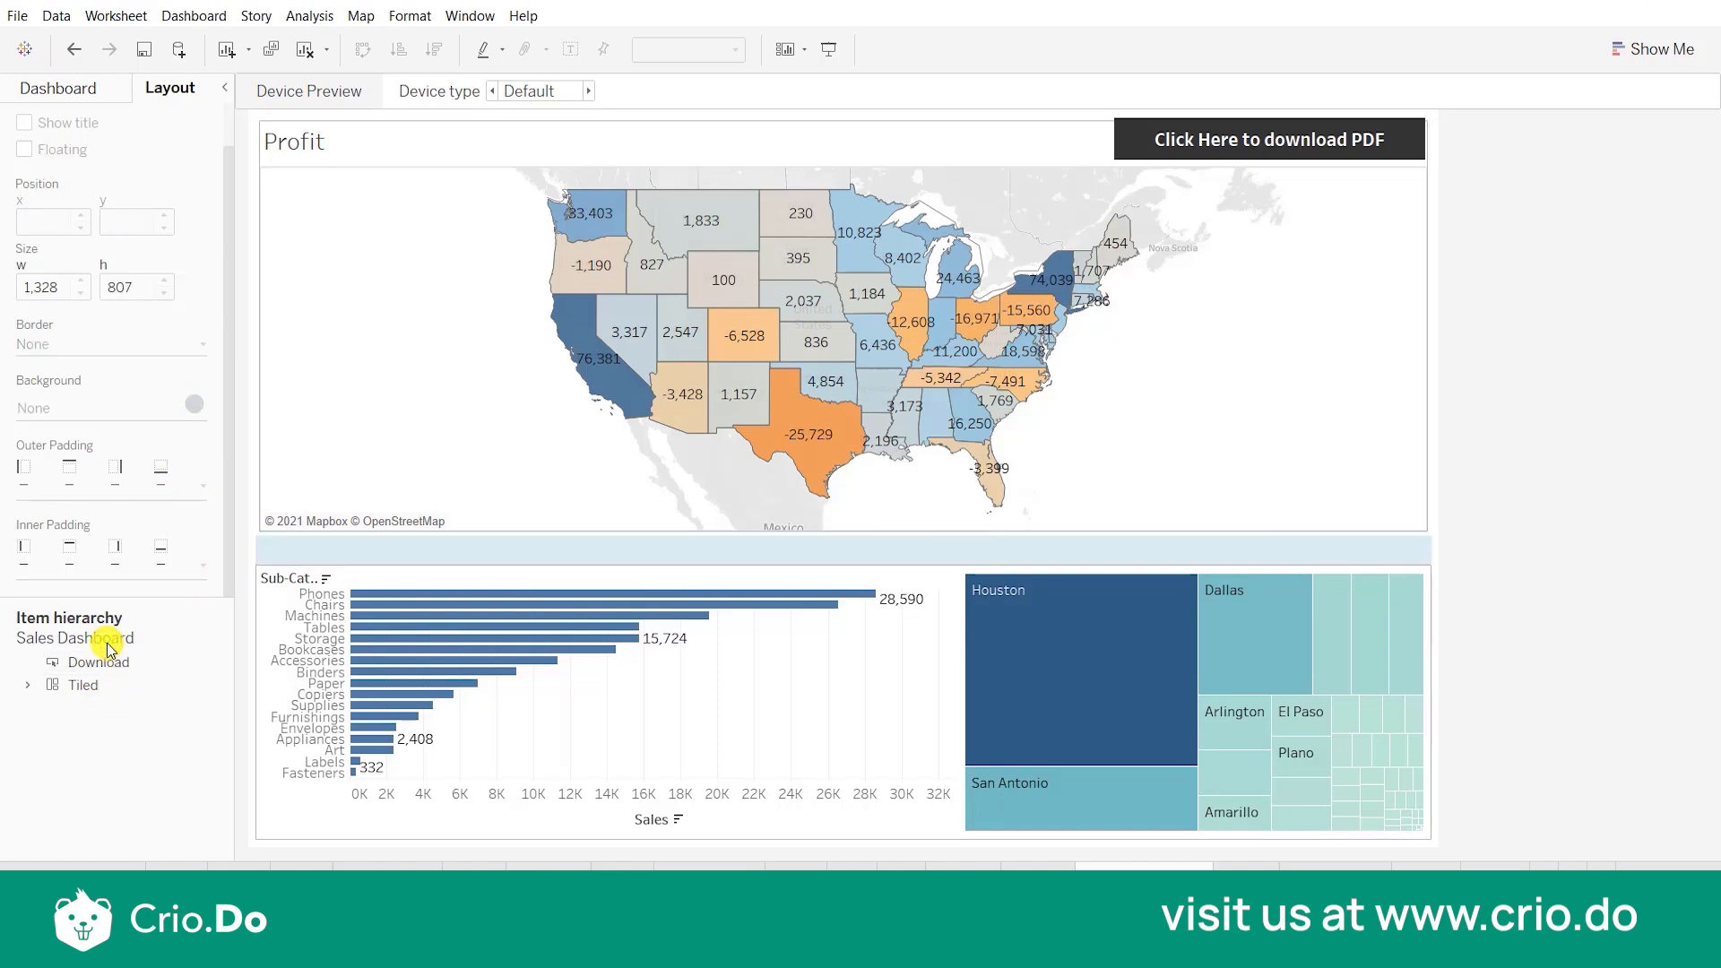
{"action": "left_click", "coordinate": [147, 669]}
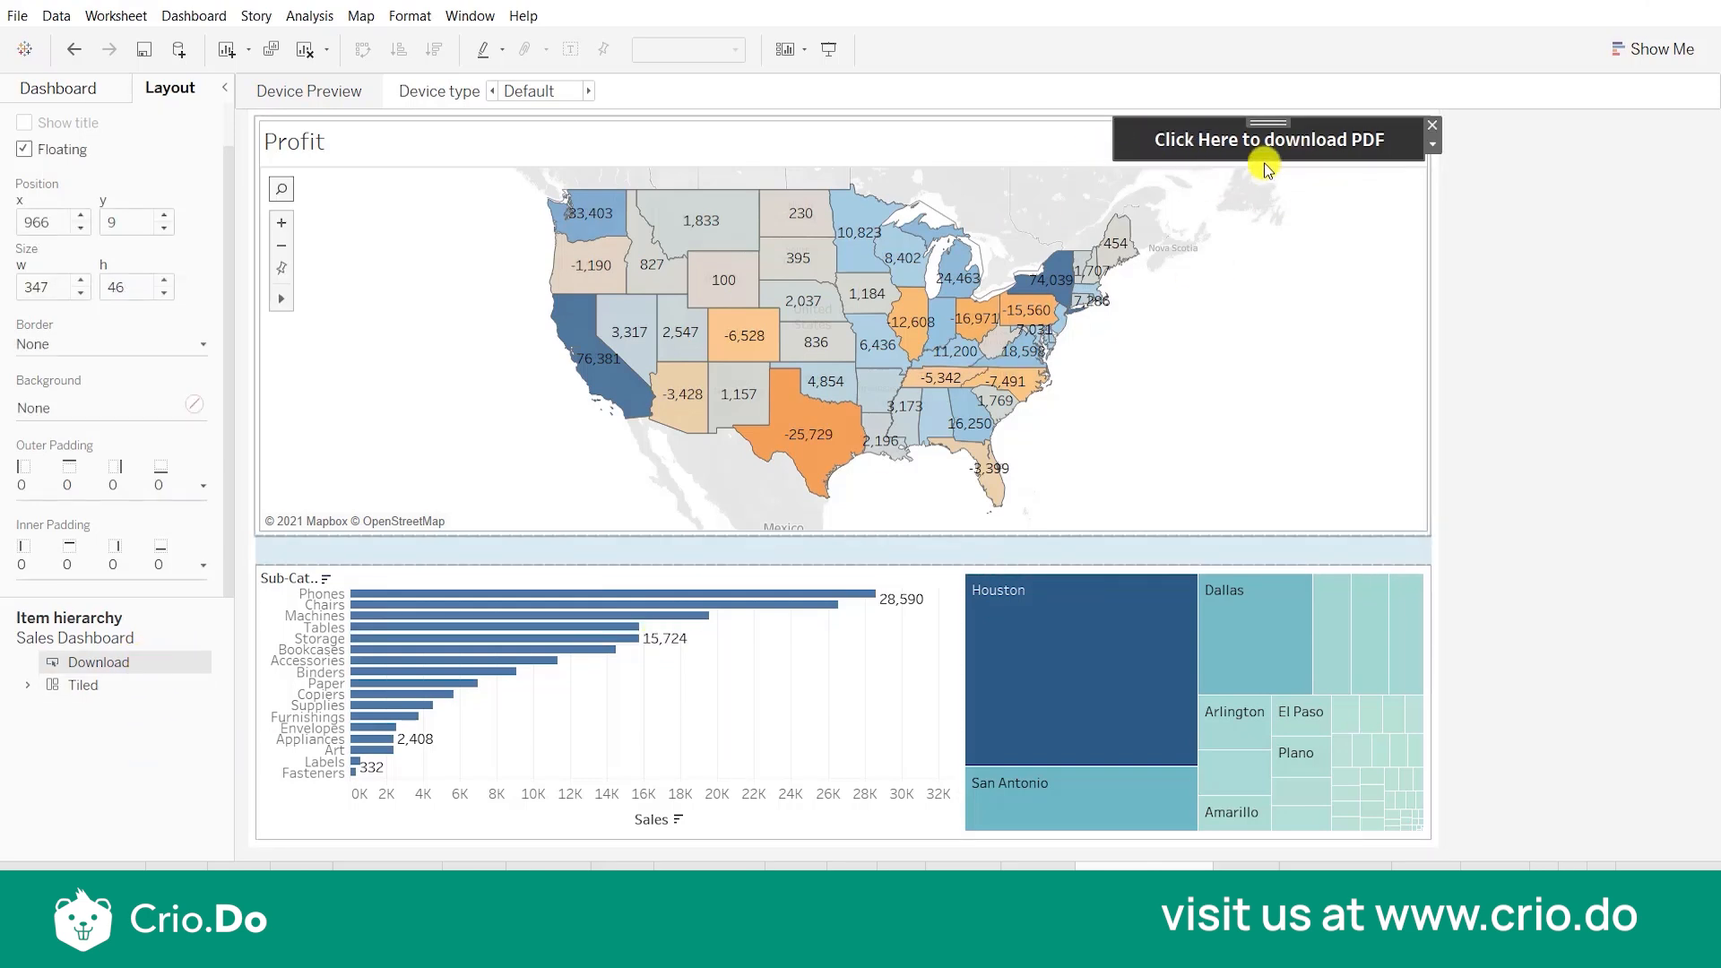
{"action": "left_click", "coordinate": [27, 685]}
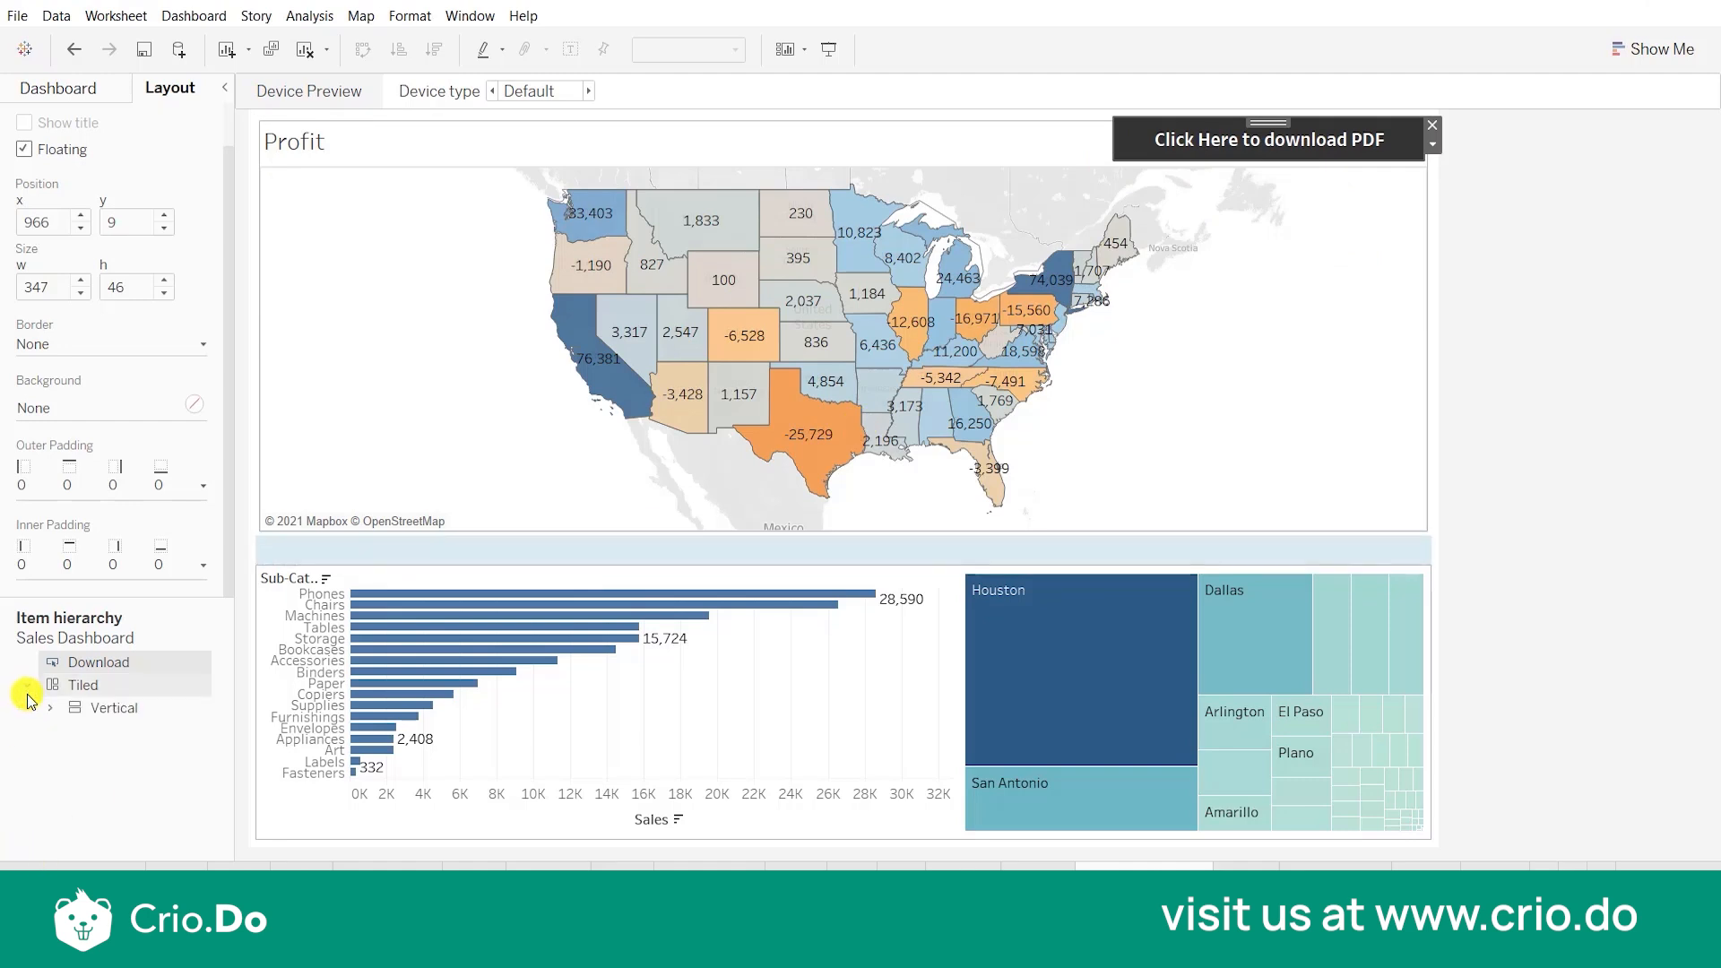
{"action": "left_click", "coordinate": [50, 708]}
{"action": "left_click", "coordinate": [72, 731]}
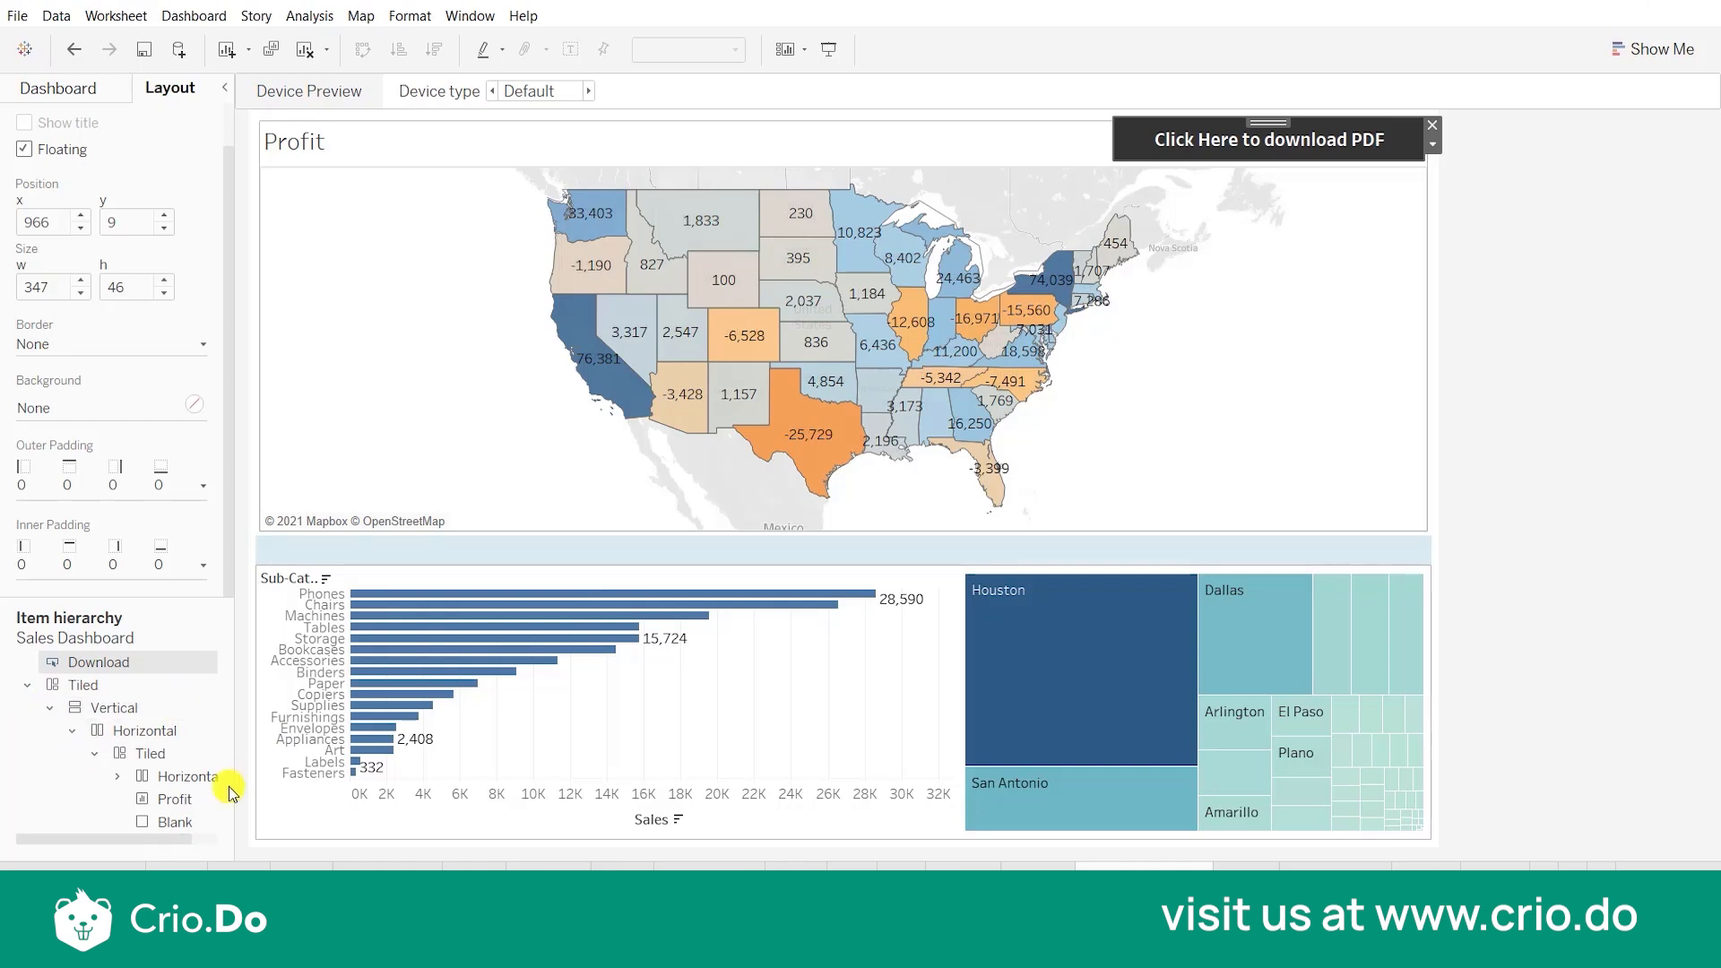
{"action": "left_click_drag", "start_coordinate": [187, 835], "coordinate": [219, 839]}
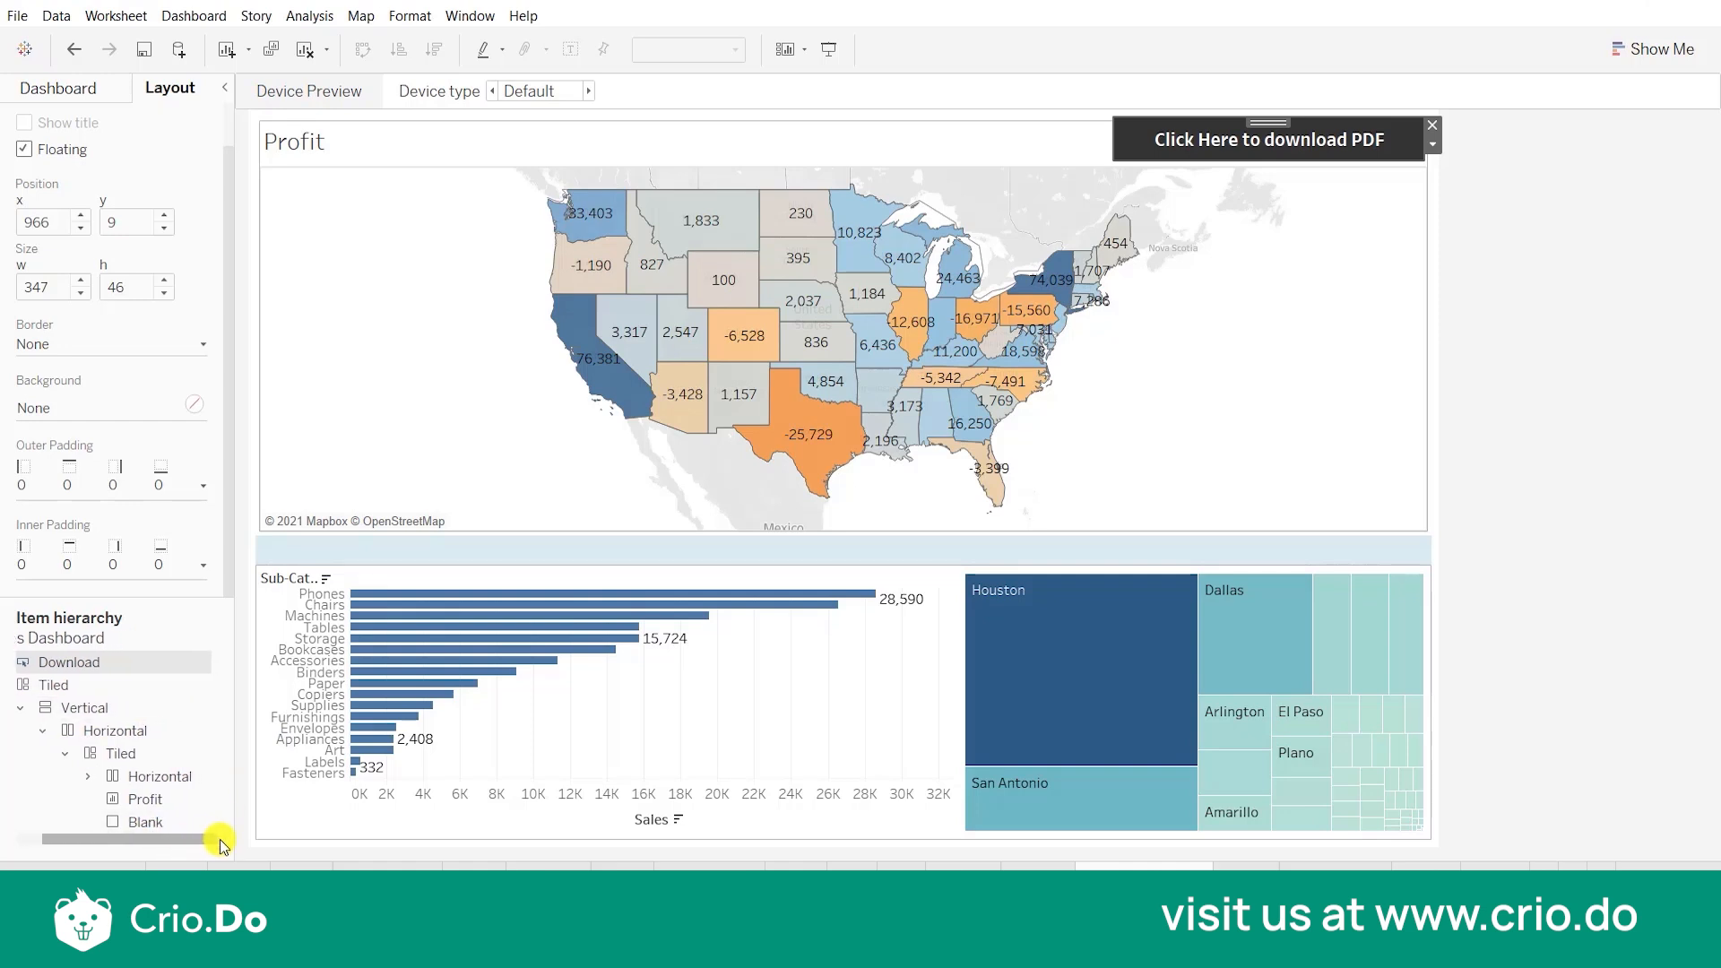
Remove the redundant Vertical, outer Horizontal and nested Tiled containers from the item hierarchy, keeping the dashboard contents.
{"action": "right_click", "coordinate": [90, 711]}
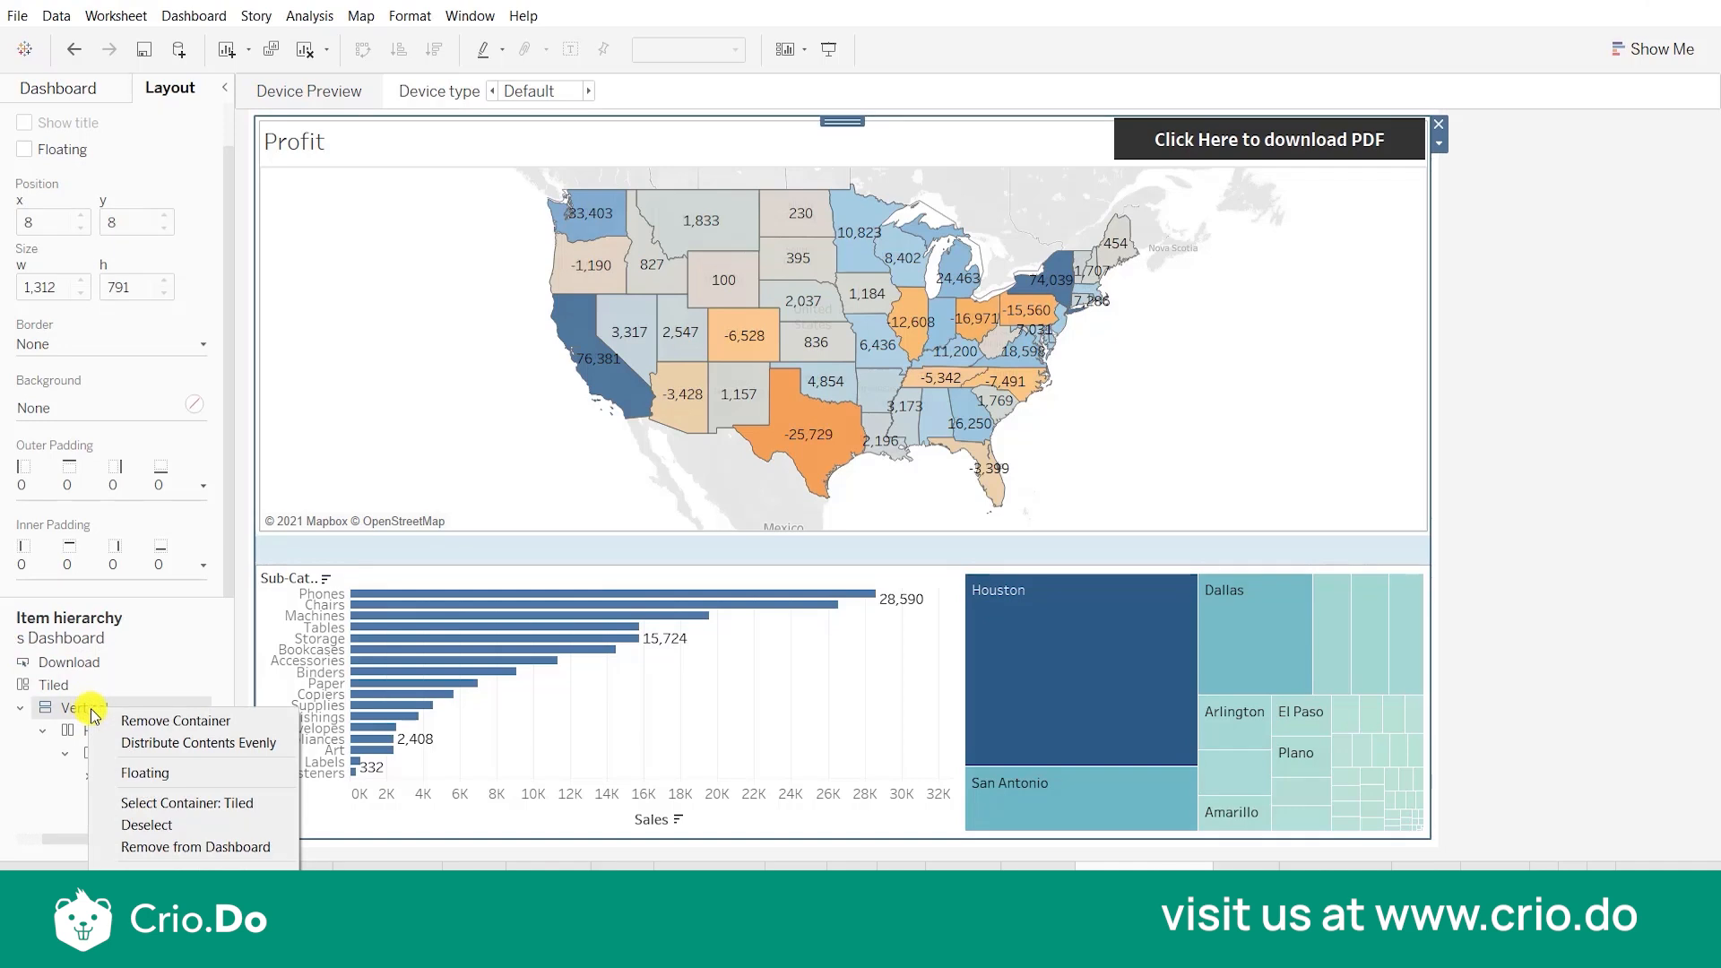
{"action": "left_click", "coordinate": [100, 722]}
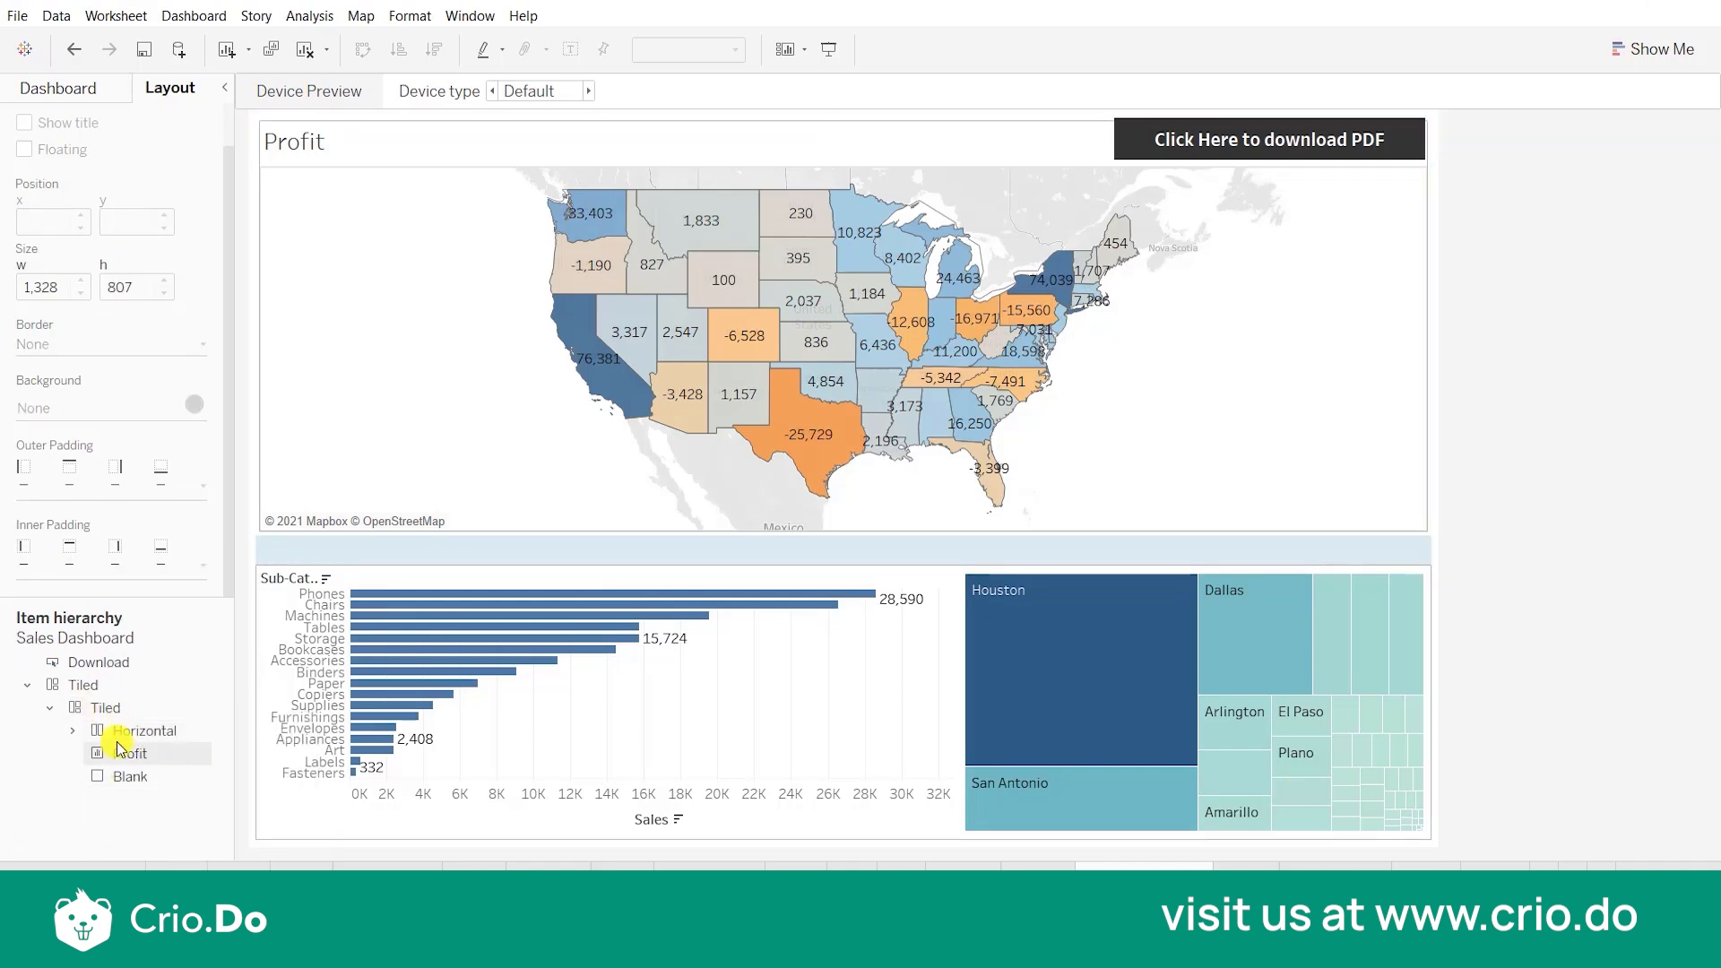
{"action": "left_click", "coordinate": [73, 731]}
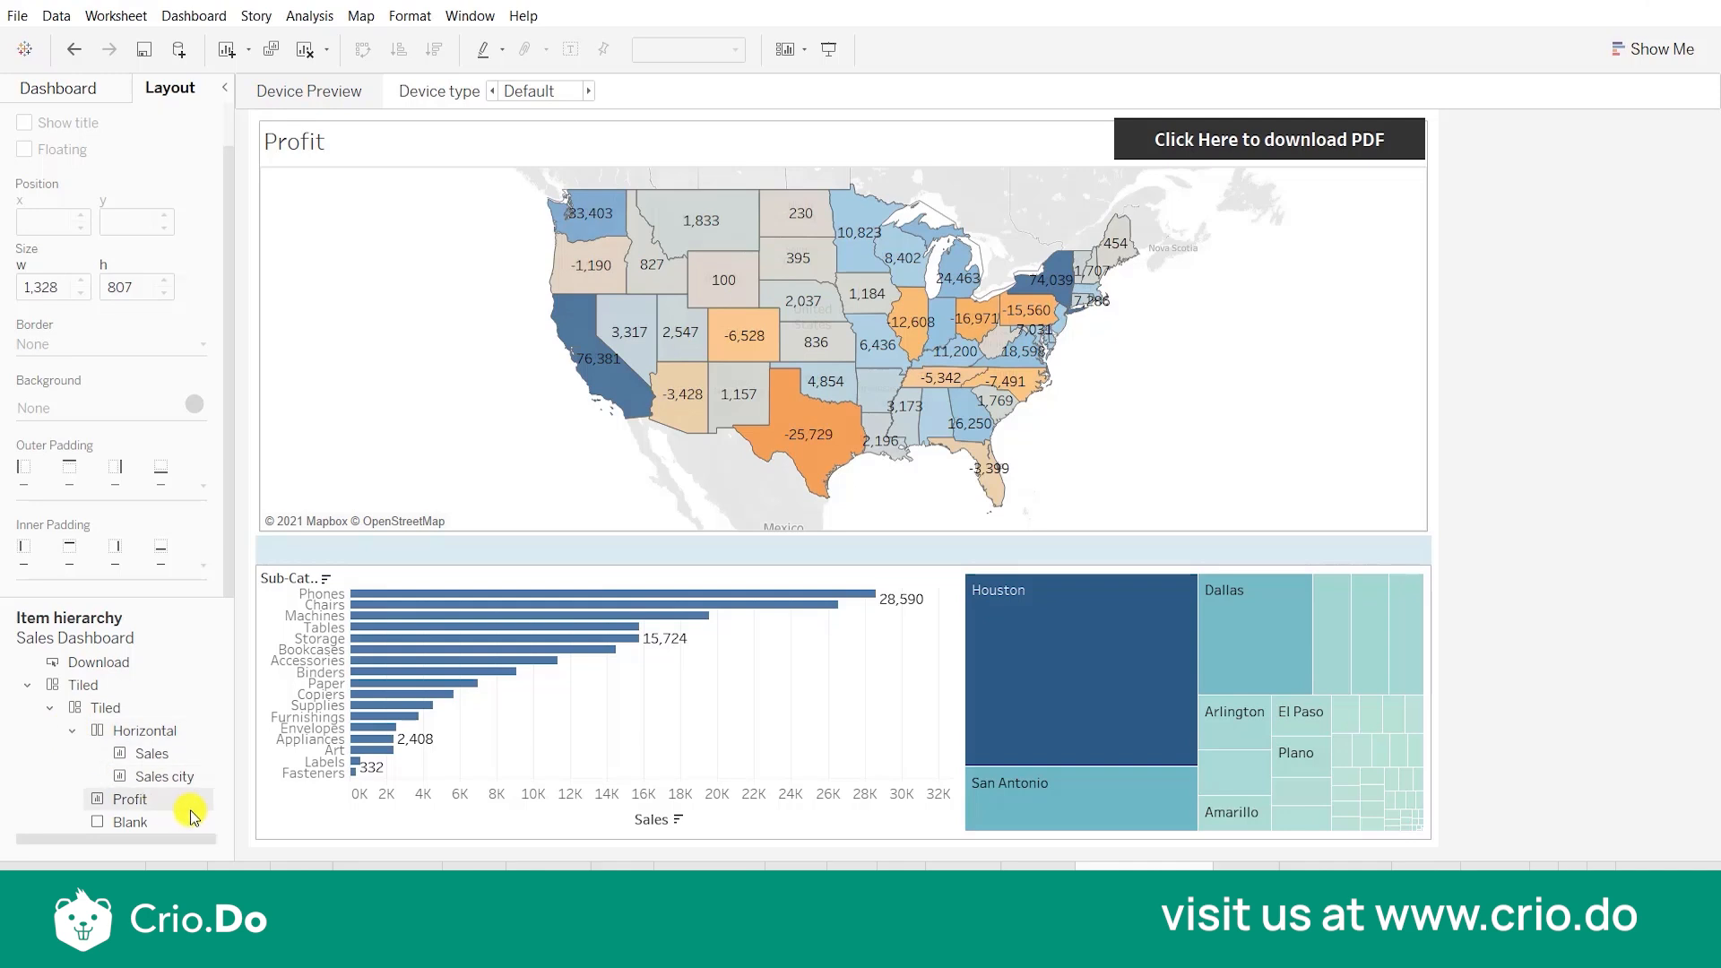
{"action": "right_click", "coordinate": [89, 692]}
{"action": "left_click", "coordinate": [146, 736]}
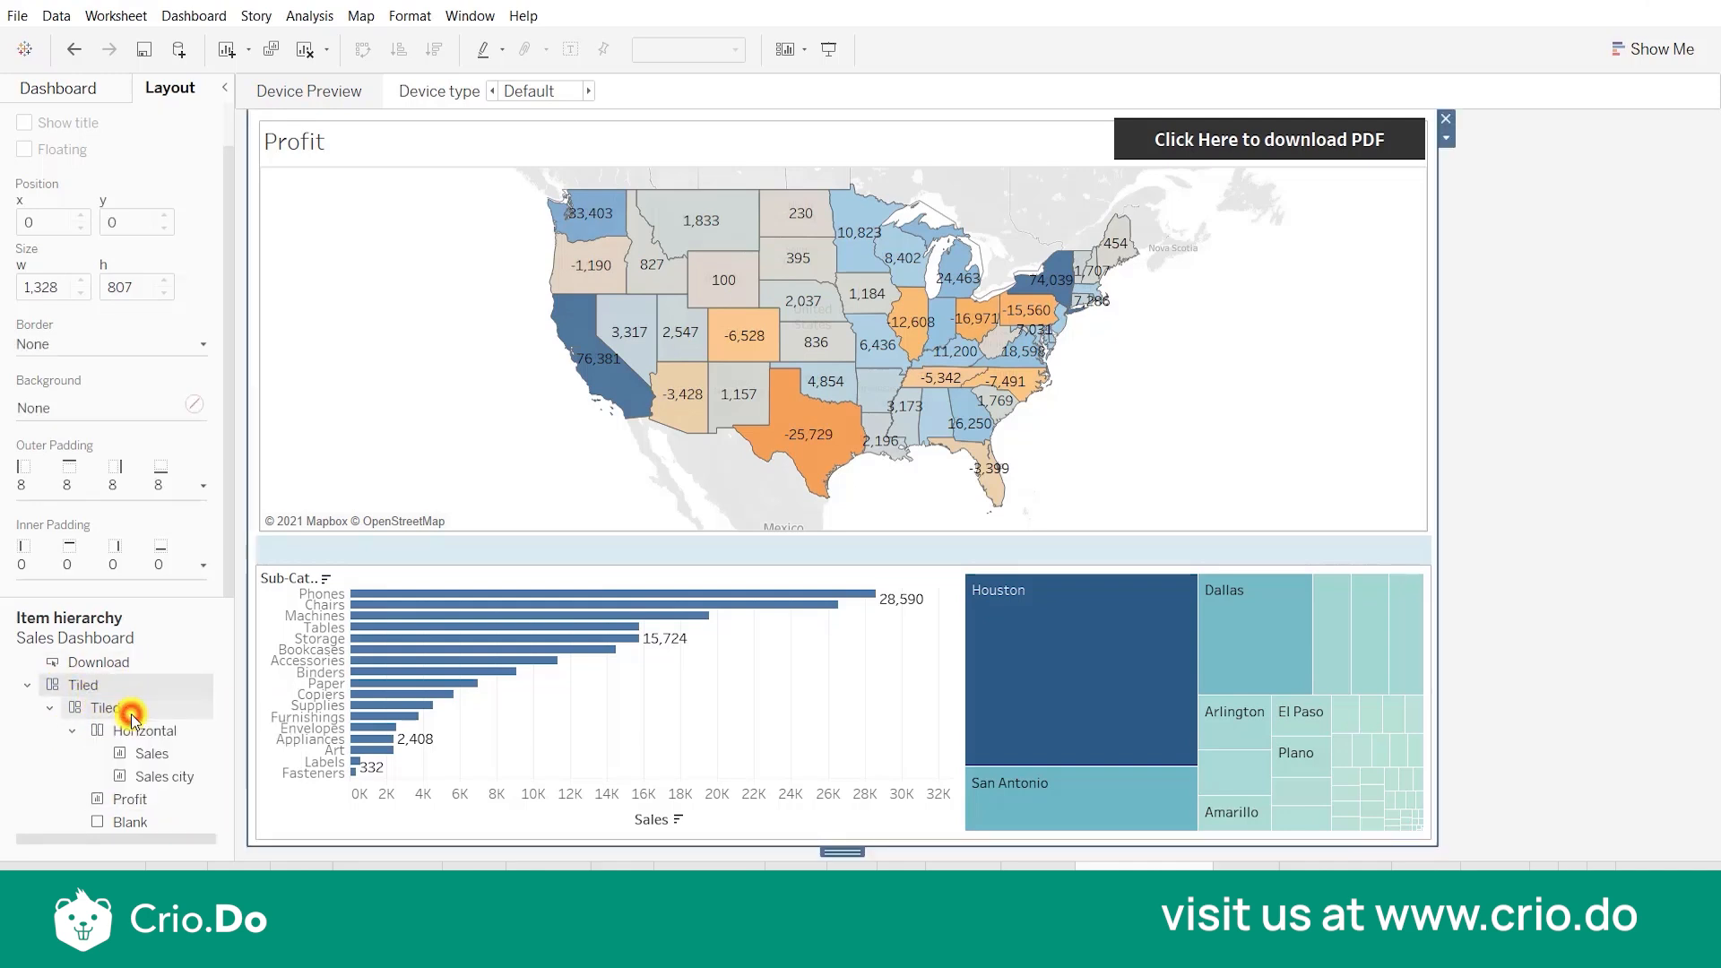
{"action": "left_click", "coordinate": [147, 707]}
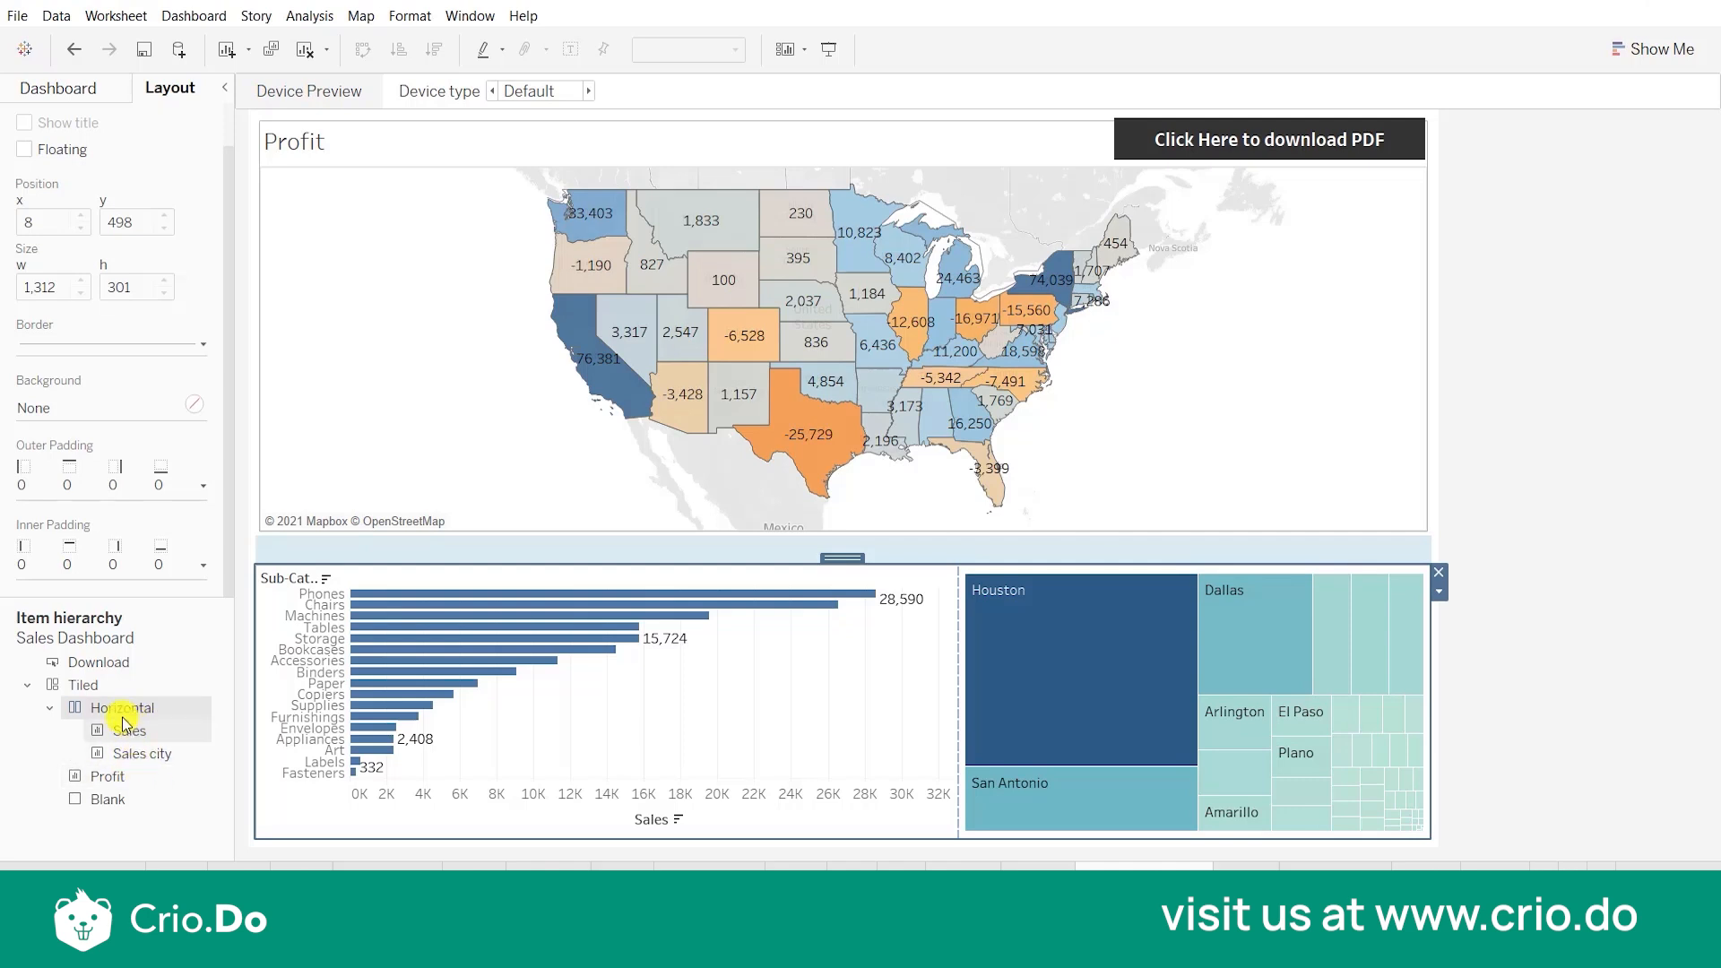
Examine which dashboard area the Tiled container, Horizontal container, Profit and Blank items in the hierarchy each cover.
{"action": "left_click", "coordinate": [86, 684]}
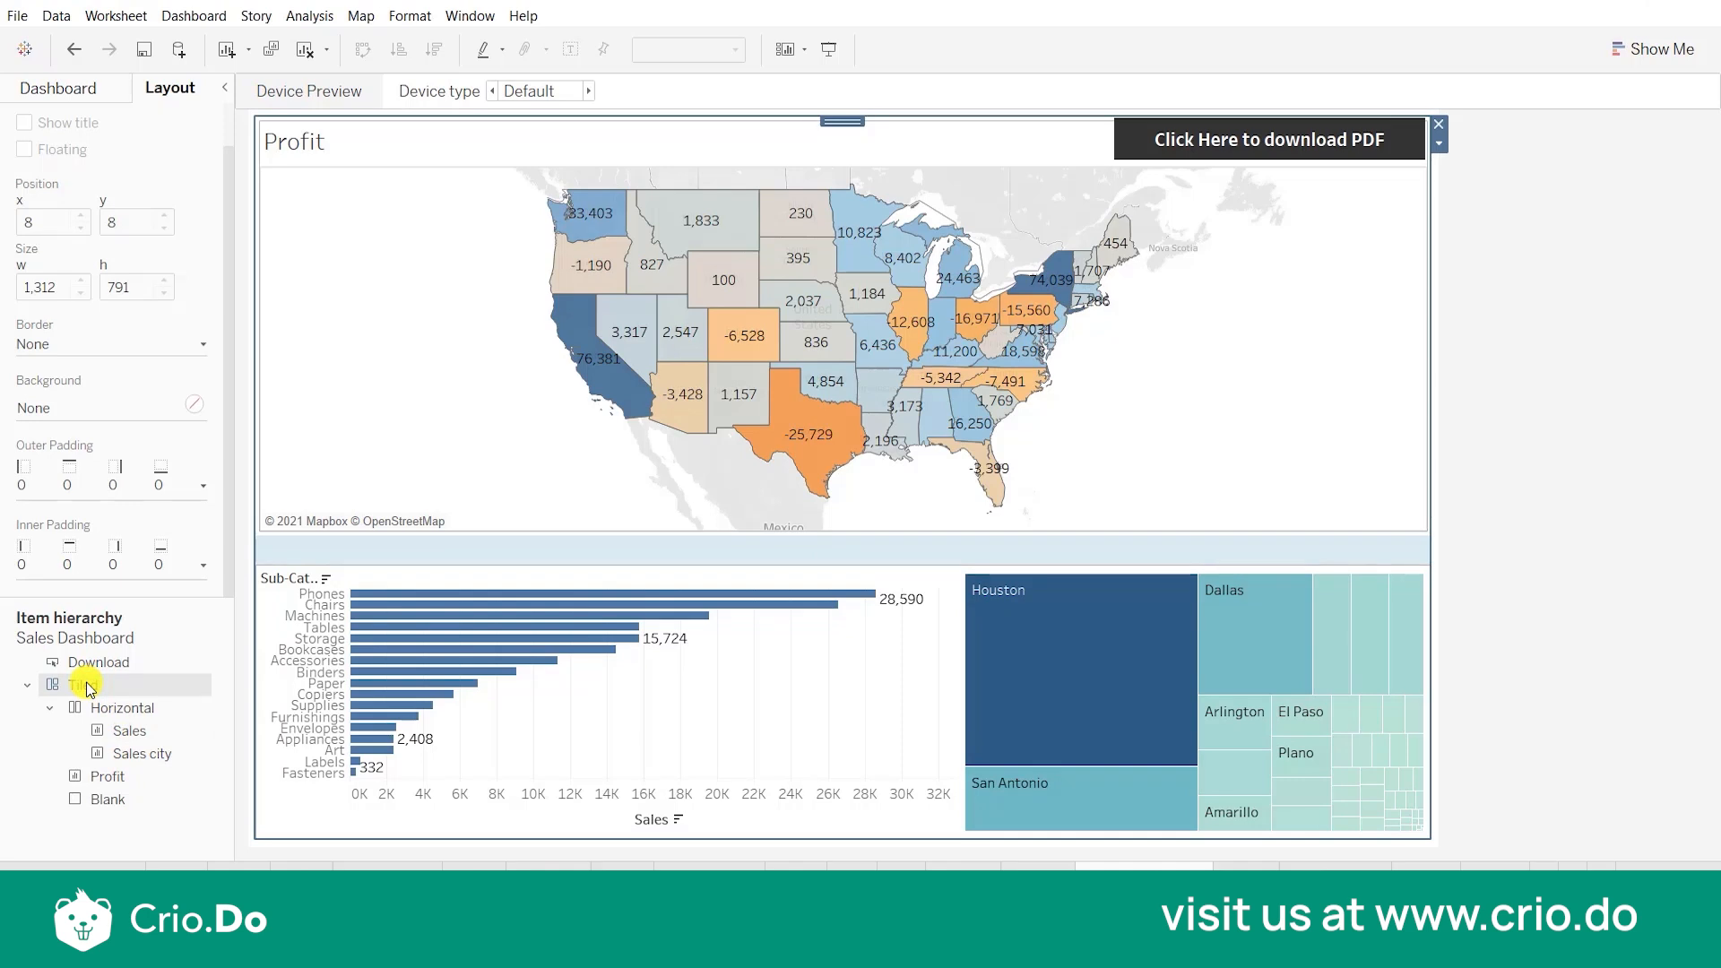
{"action": "left_click", "coordinate": [50, 708]}
{"action": "left_click", "coordinate": [51, 708]}
{"action": "left_click", "coordinate": [29, 687]}
{"action": "left_click", "coordinate": [30, 687]}
{"action": "left_click", "coordinate": [148, 774]}
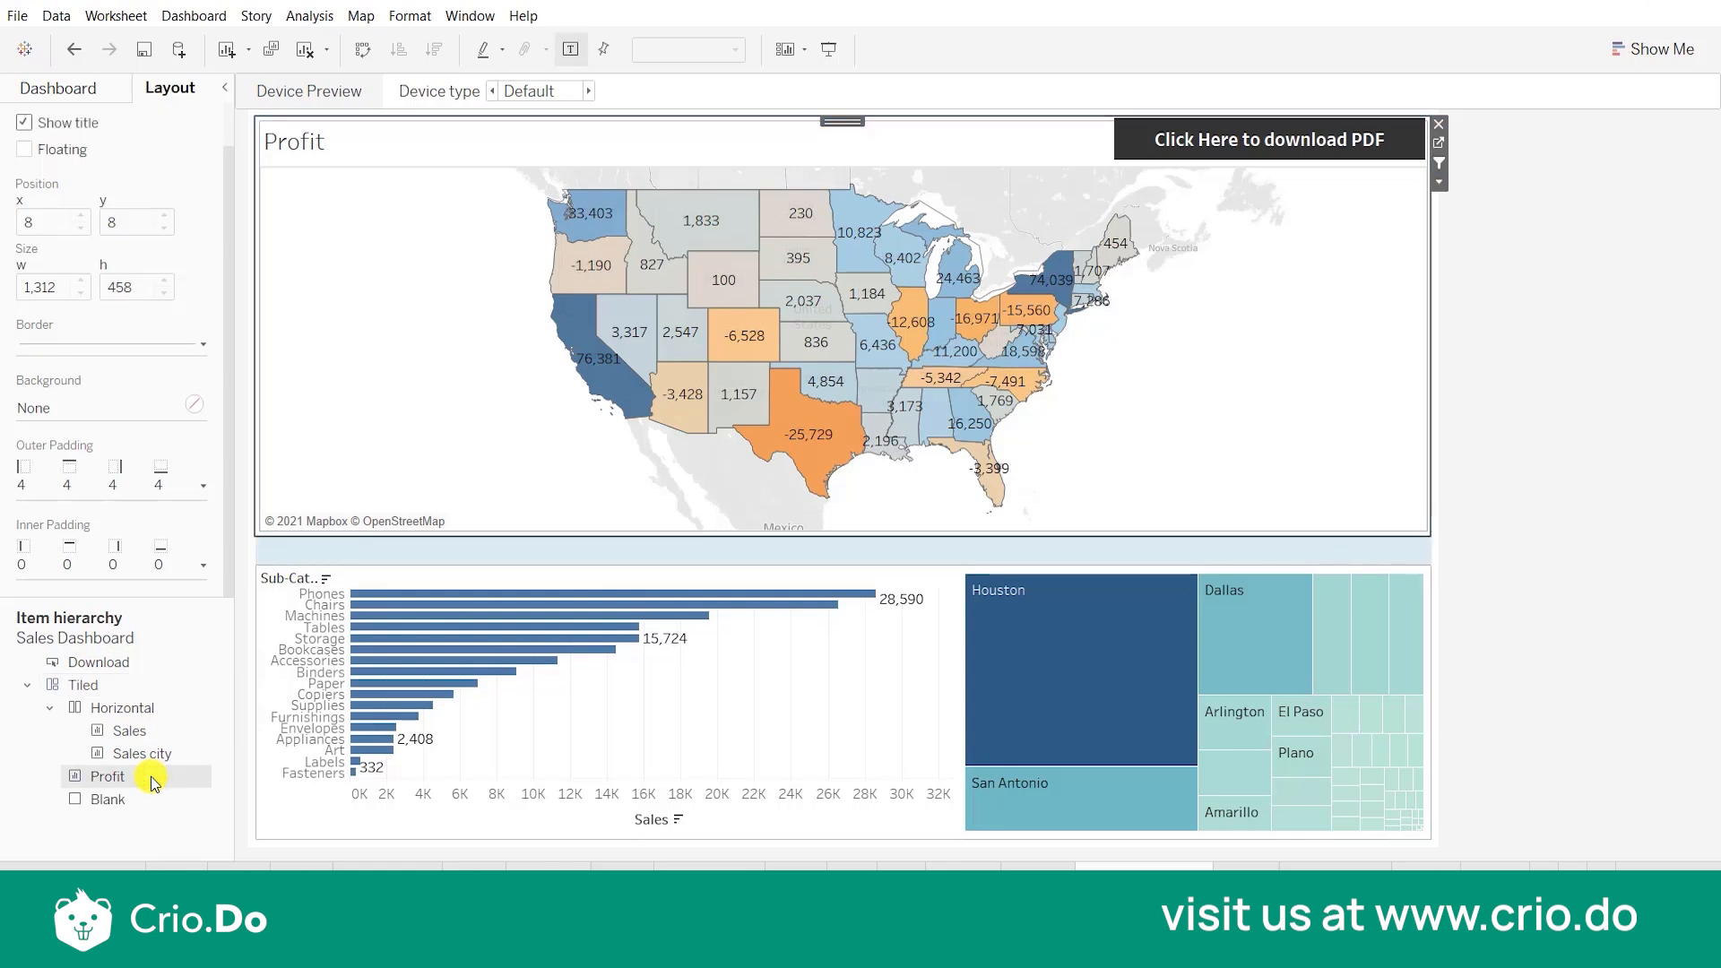
{"action": "left_click", "coordinate": [106, 709]}
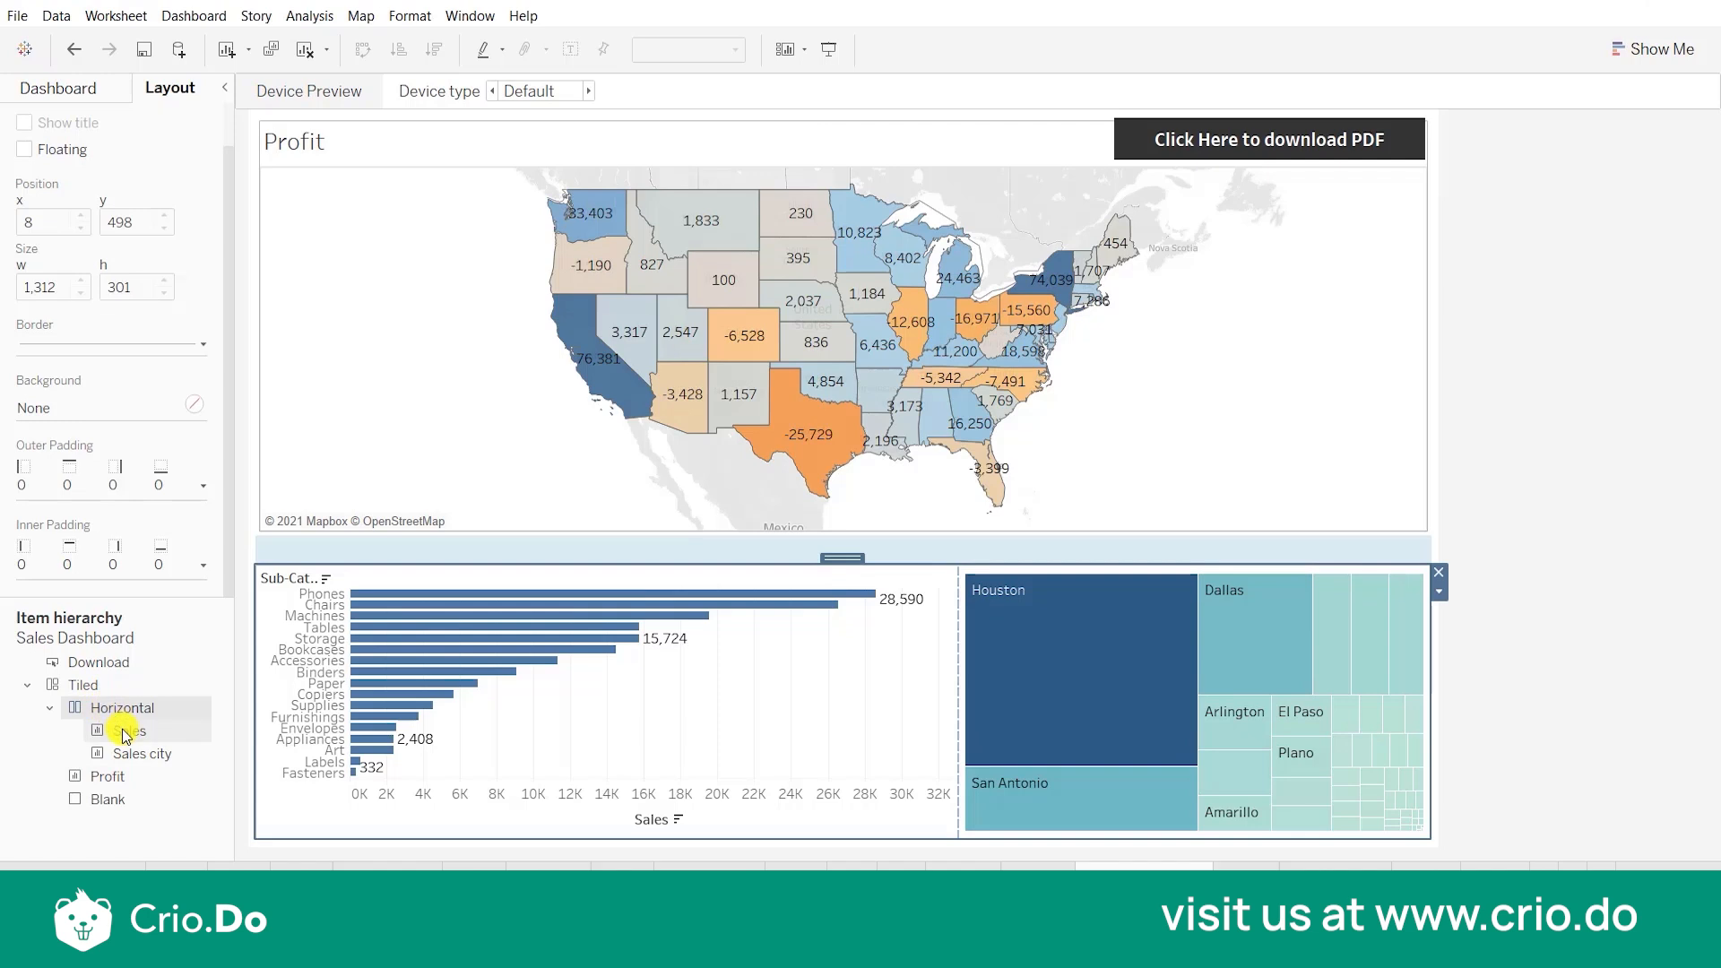
{"action": "left_click", "coordinate": [168, 800]}
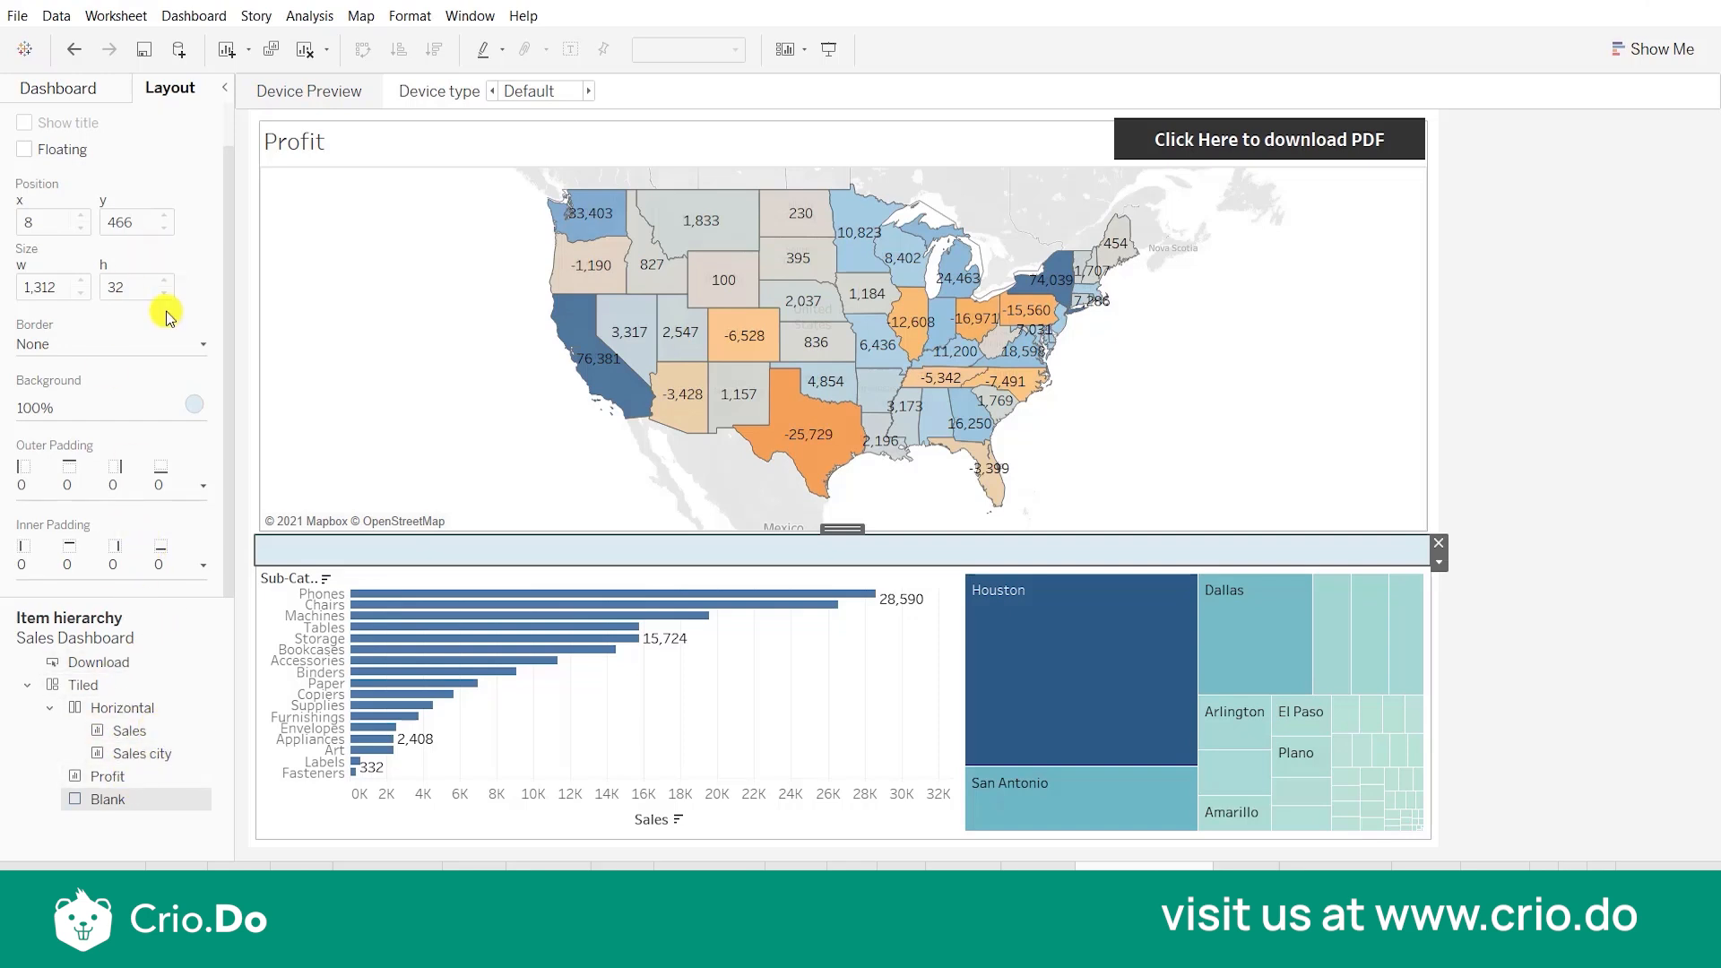
{"action": "left_click", "coordinate": [1578, 599]}
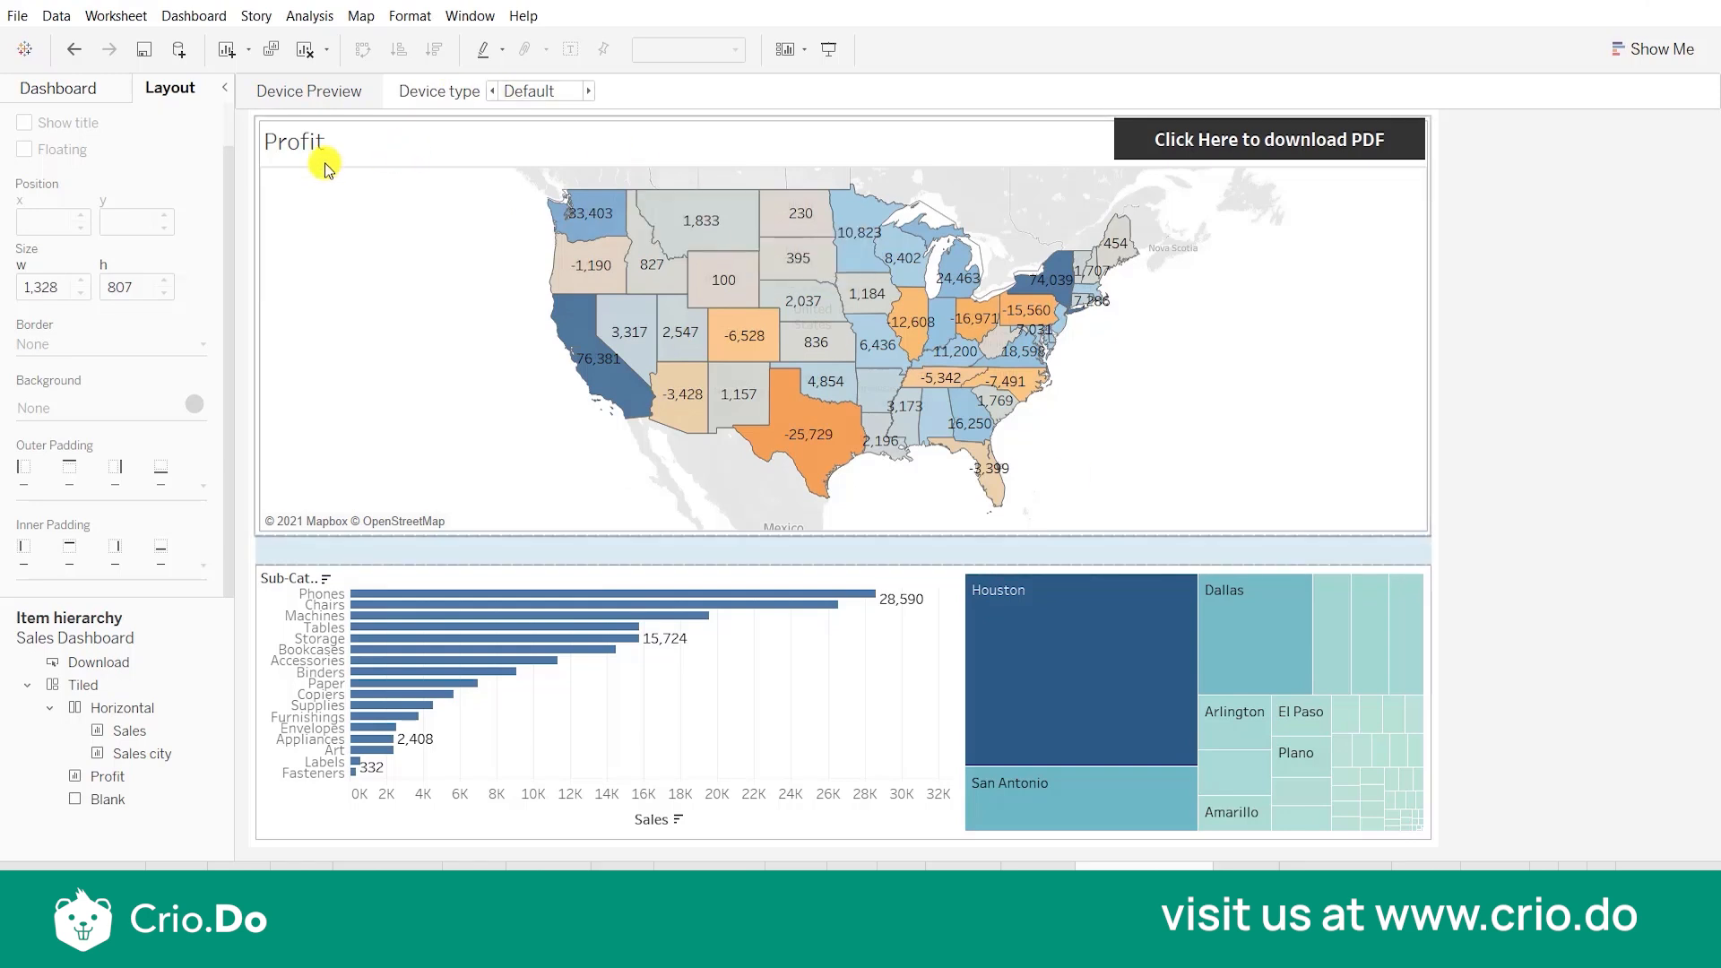
Show the dashboard title above the Profit map and select it.
{"action": "left_click", "coordinate": [106, 94]}
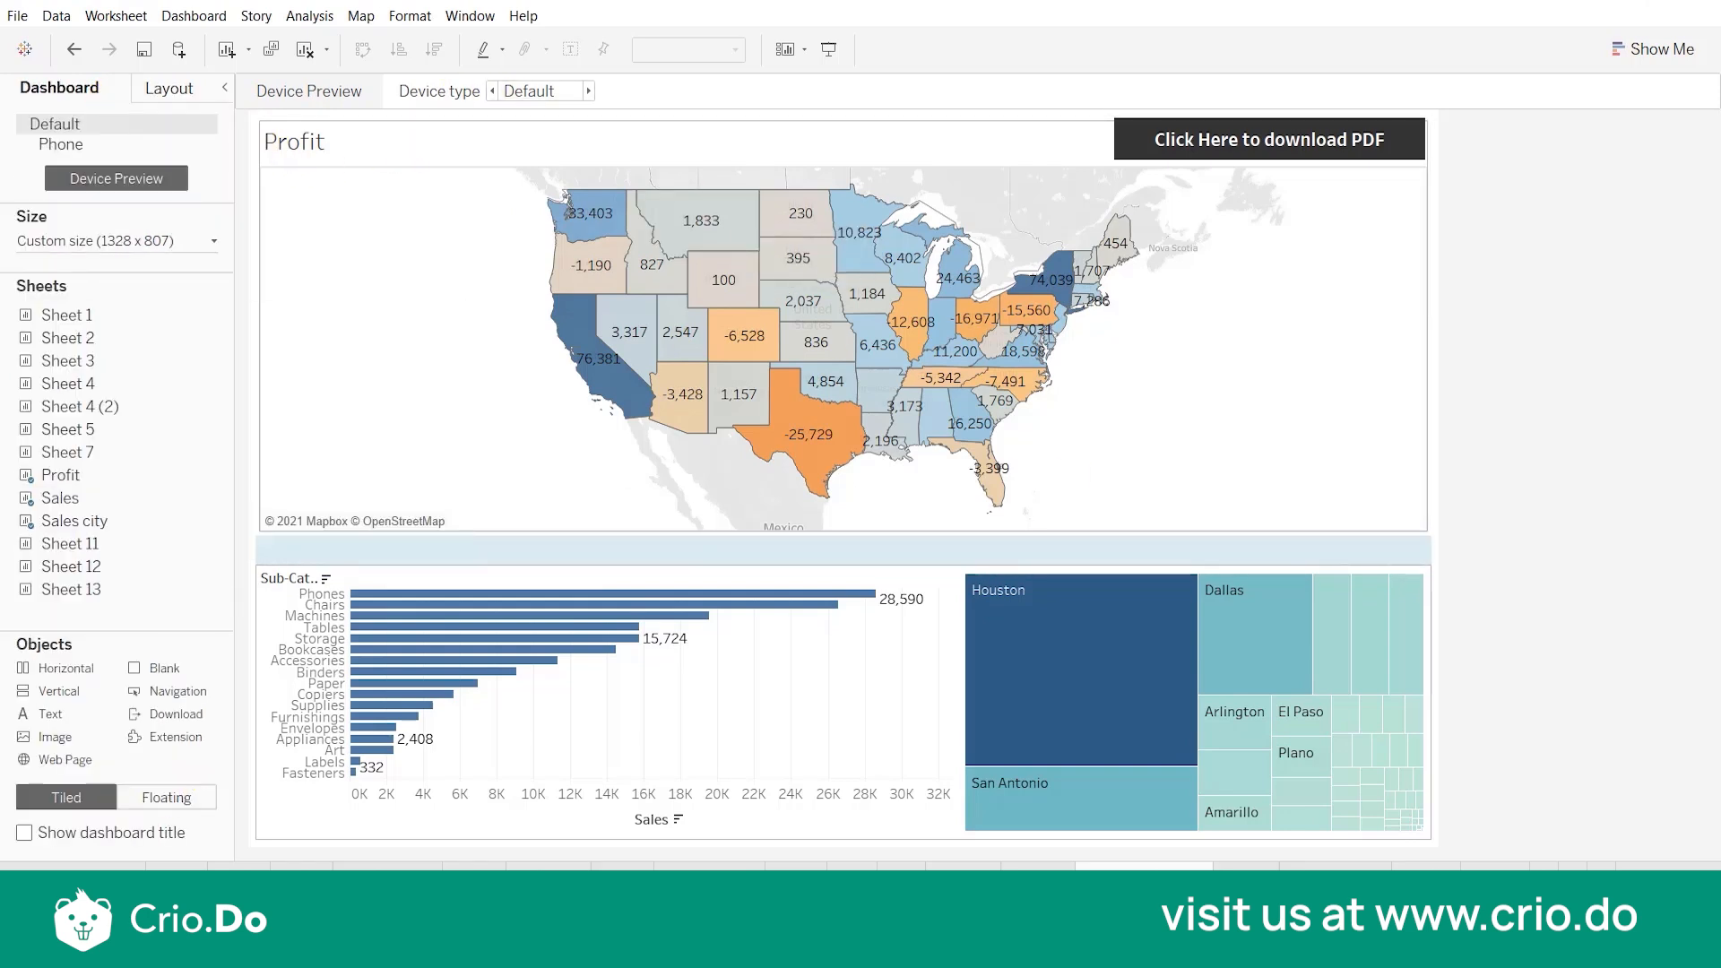
{"action": "left_click", "coordinate": [22, 836]}
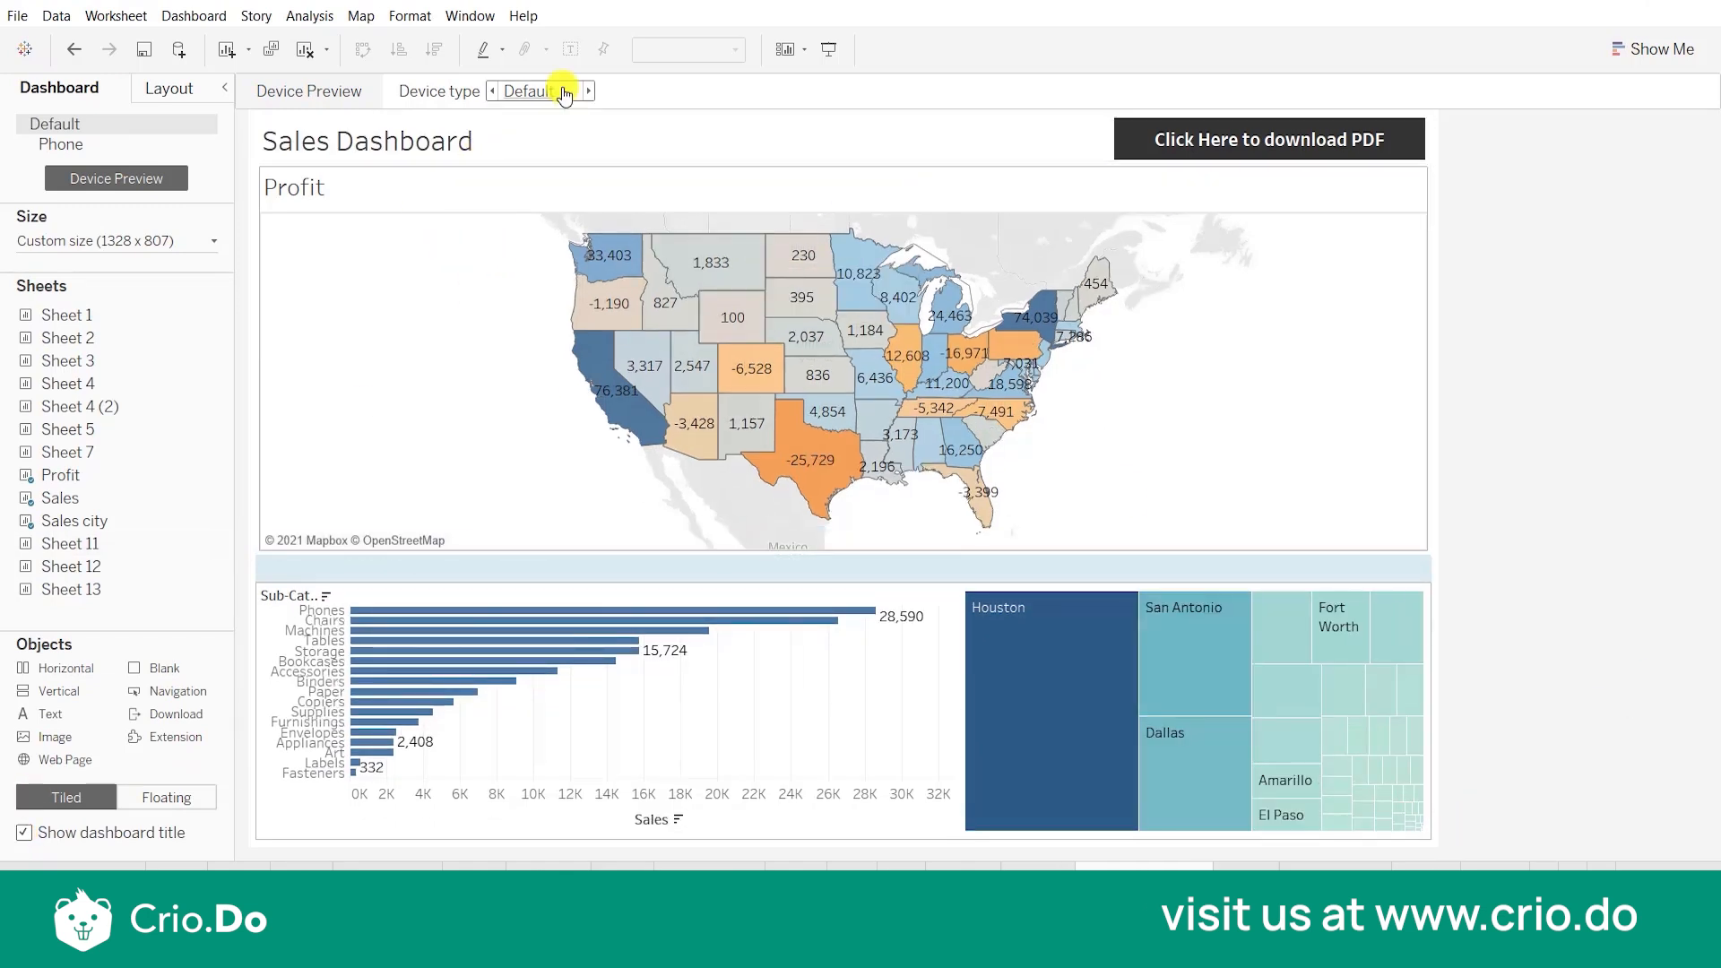
{"action": "left_click", "coordinate": [556, 147]}
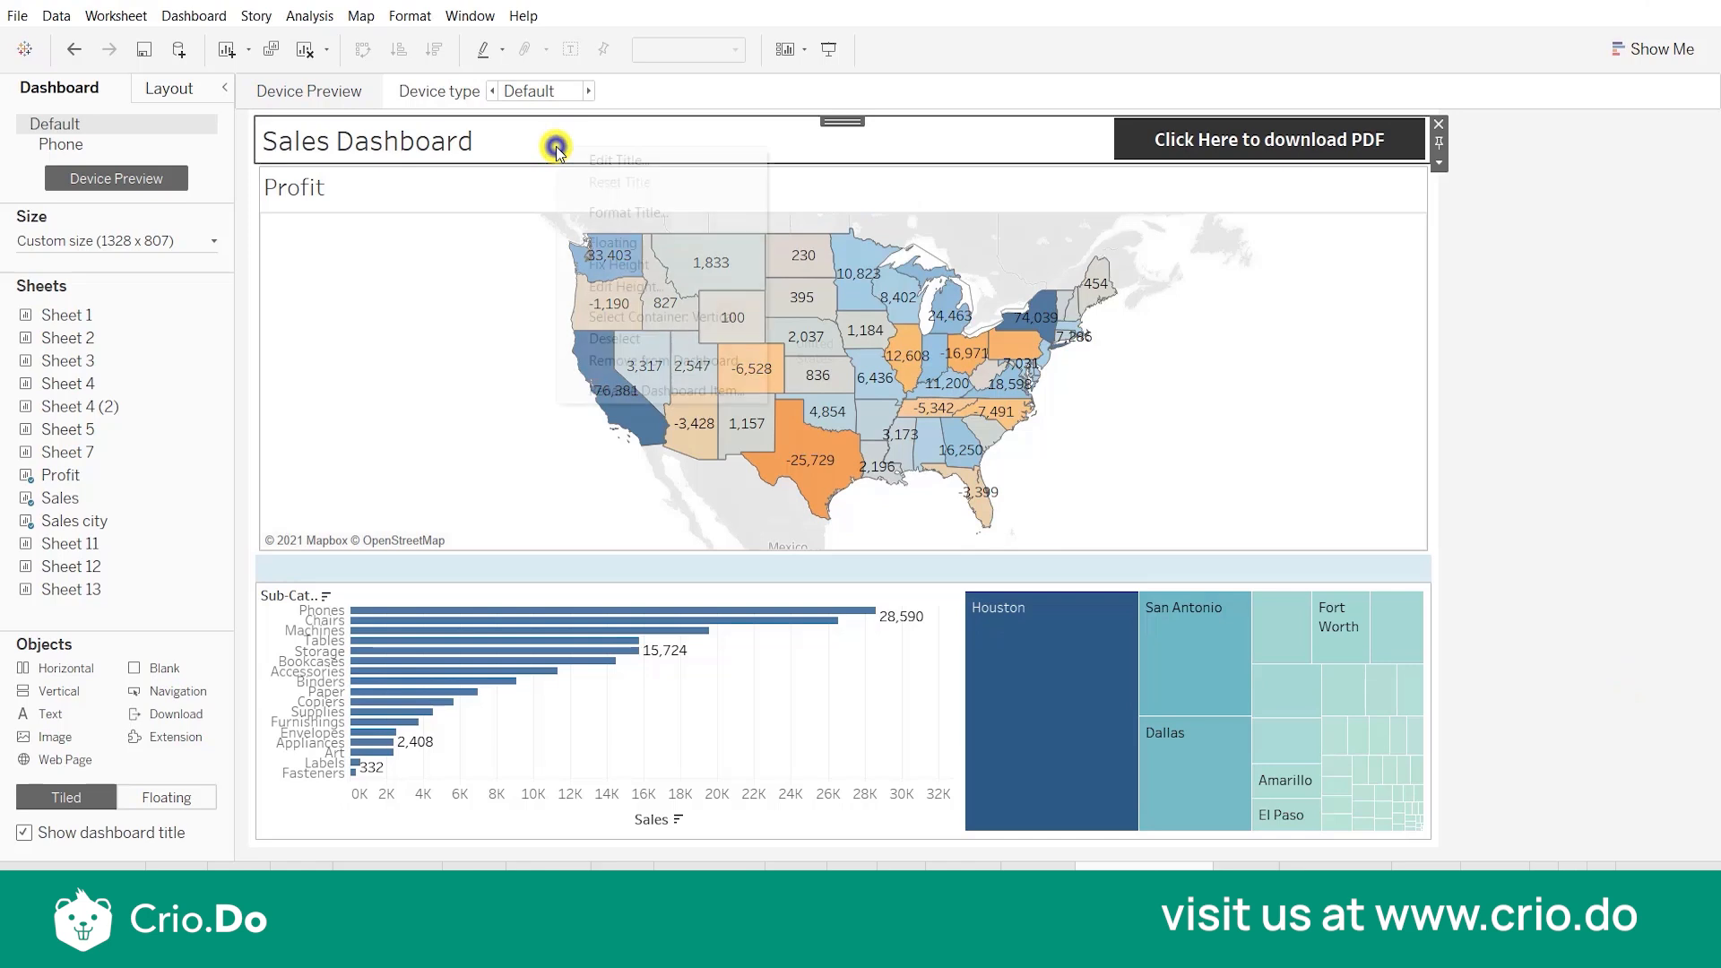
Try a pale green default shading for the whole dashboard, and undo the shading changes.
{"action": "right_click", "coordinate": [556, 148]}
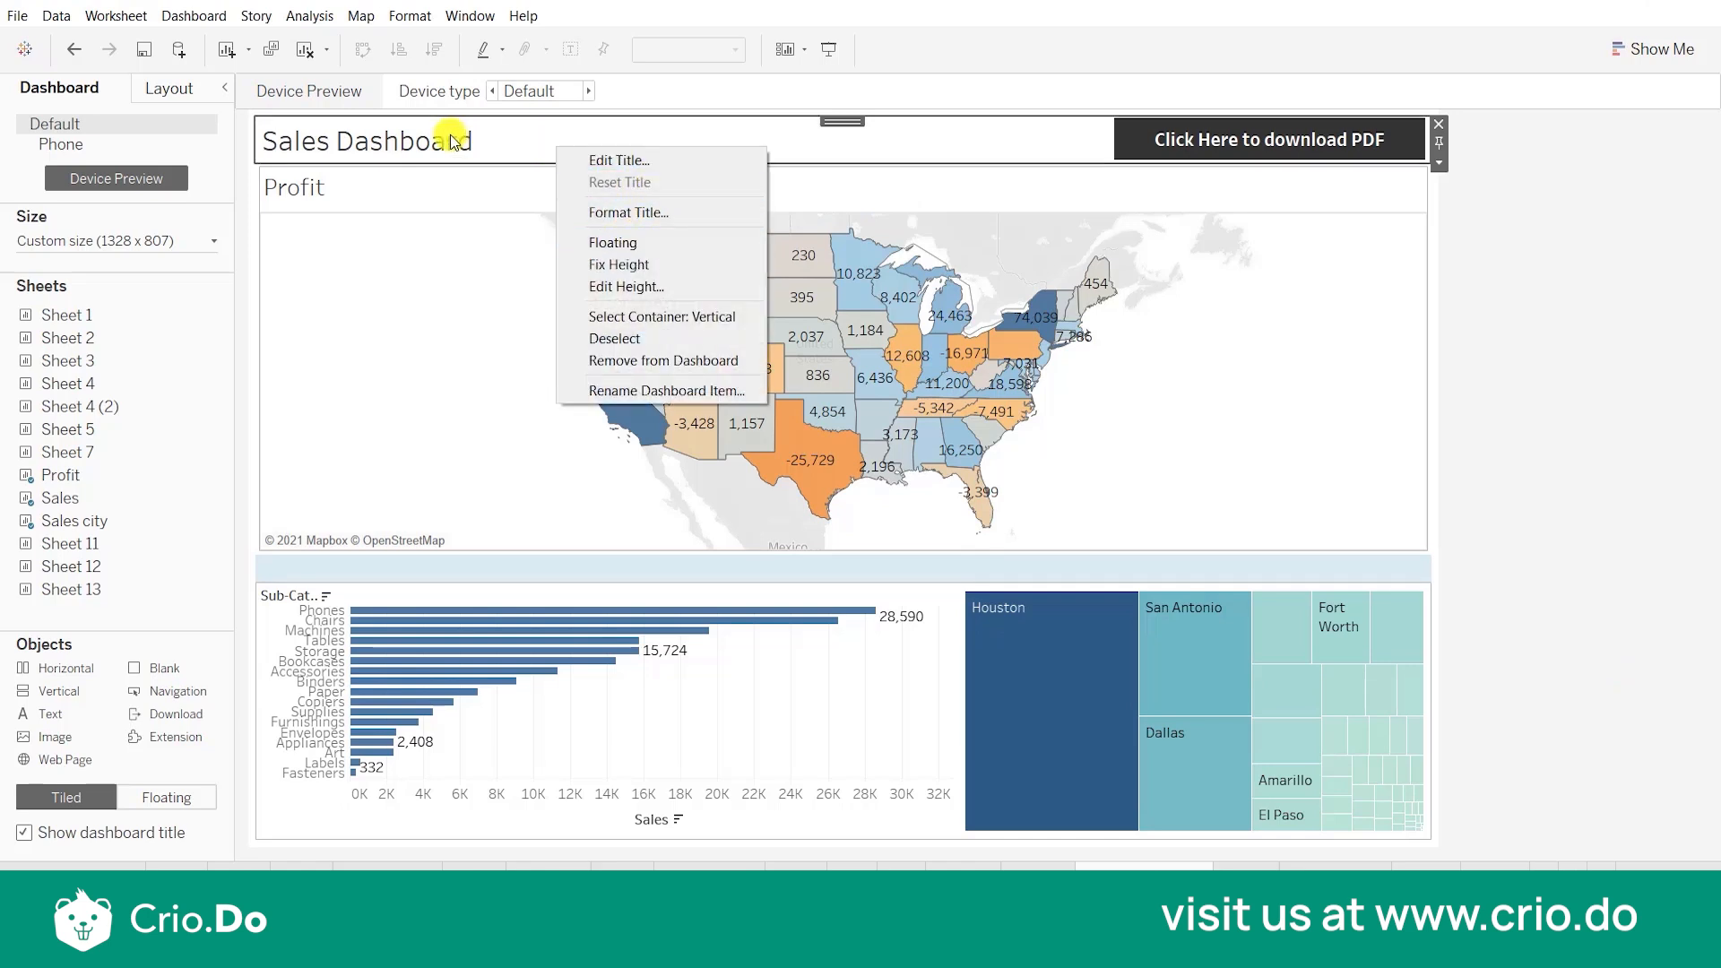
{"action": "left_click", "coordinate": [687, 215]}
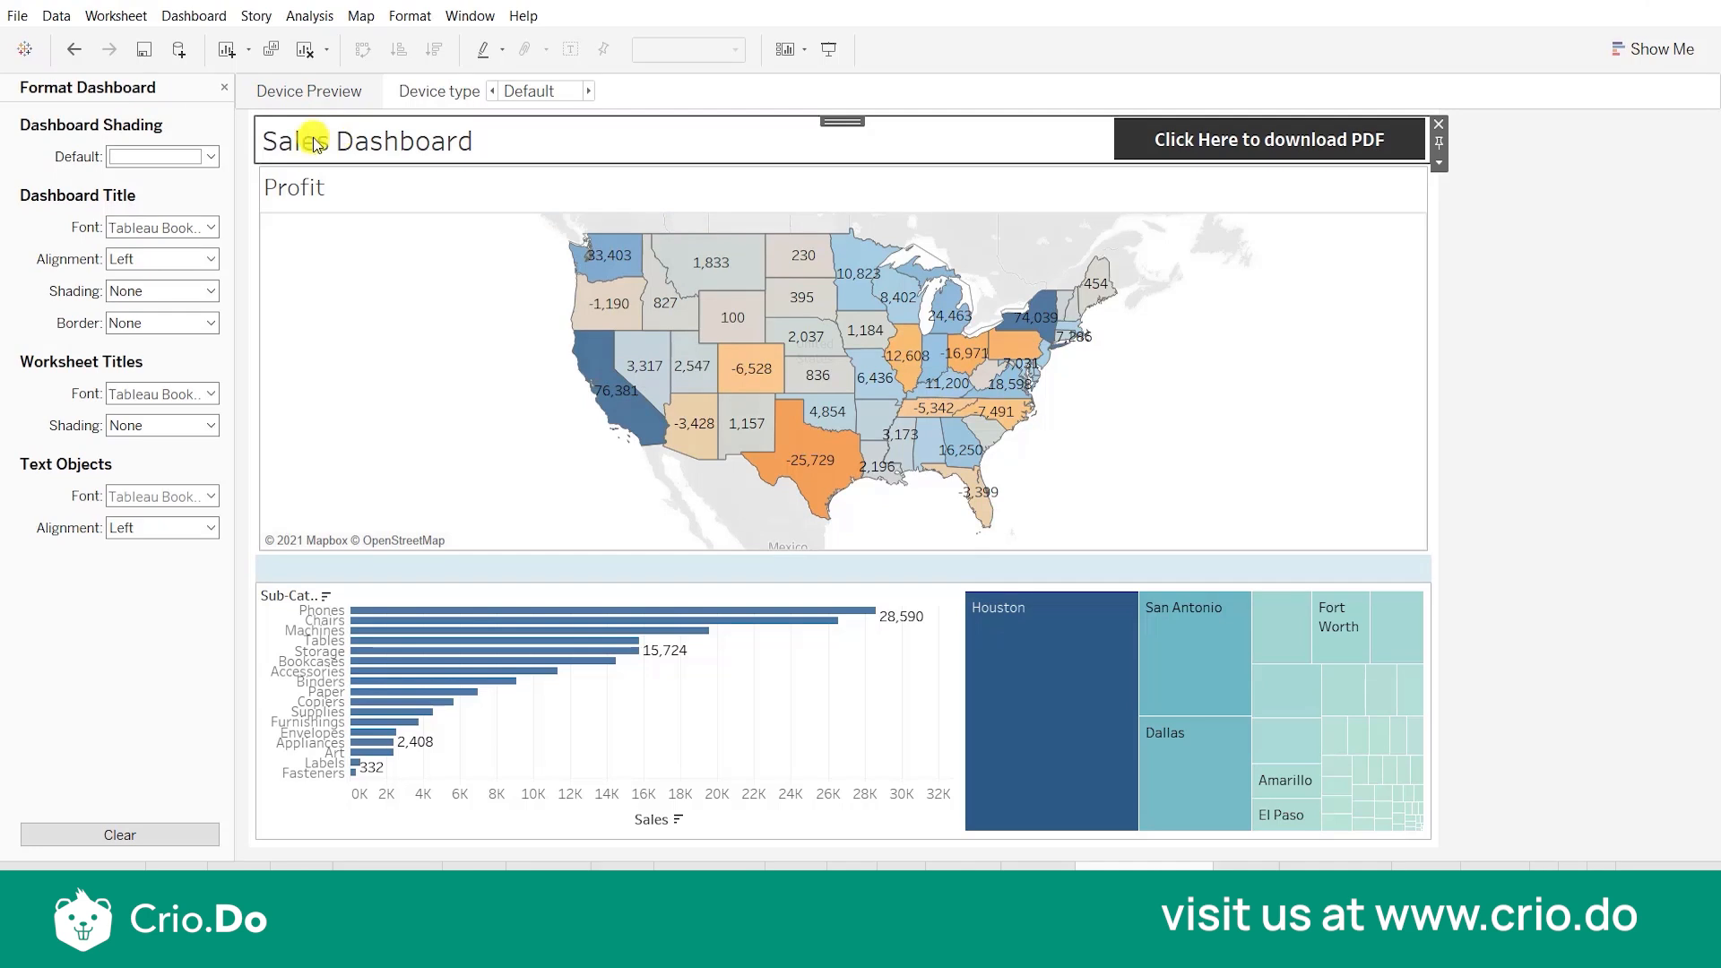
{"action": "left_click", "coordinate": [212, 157]}
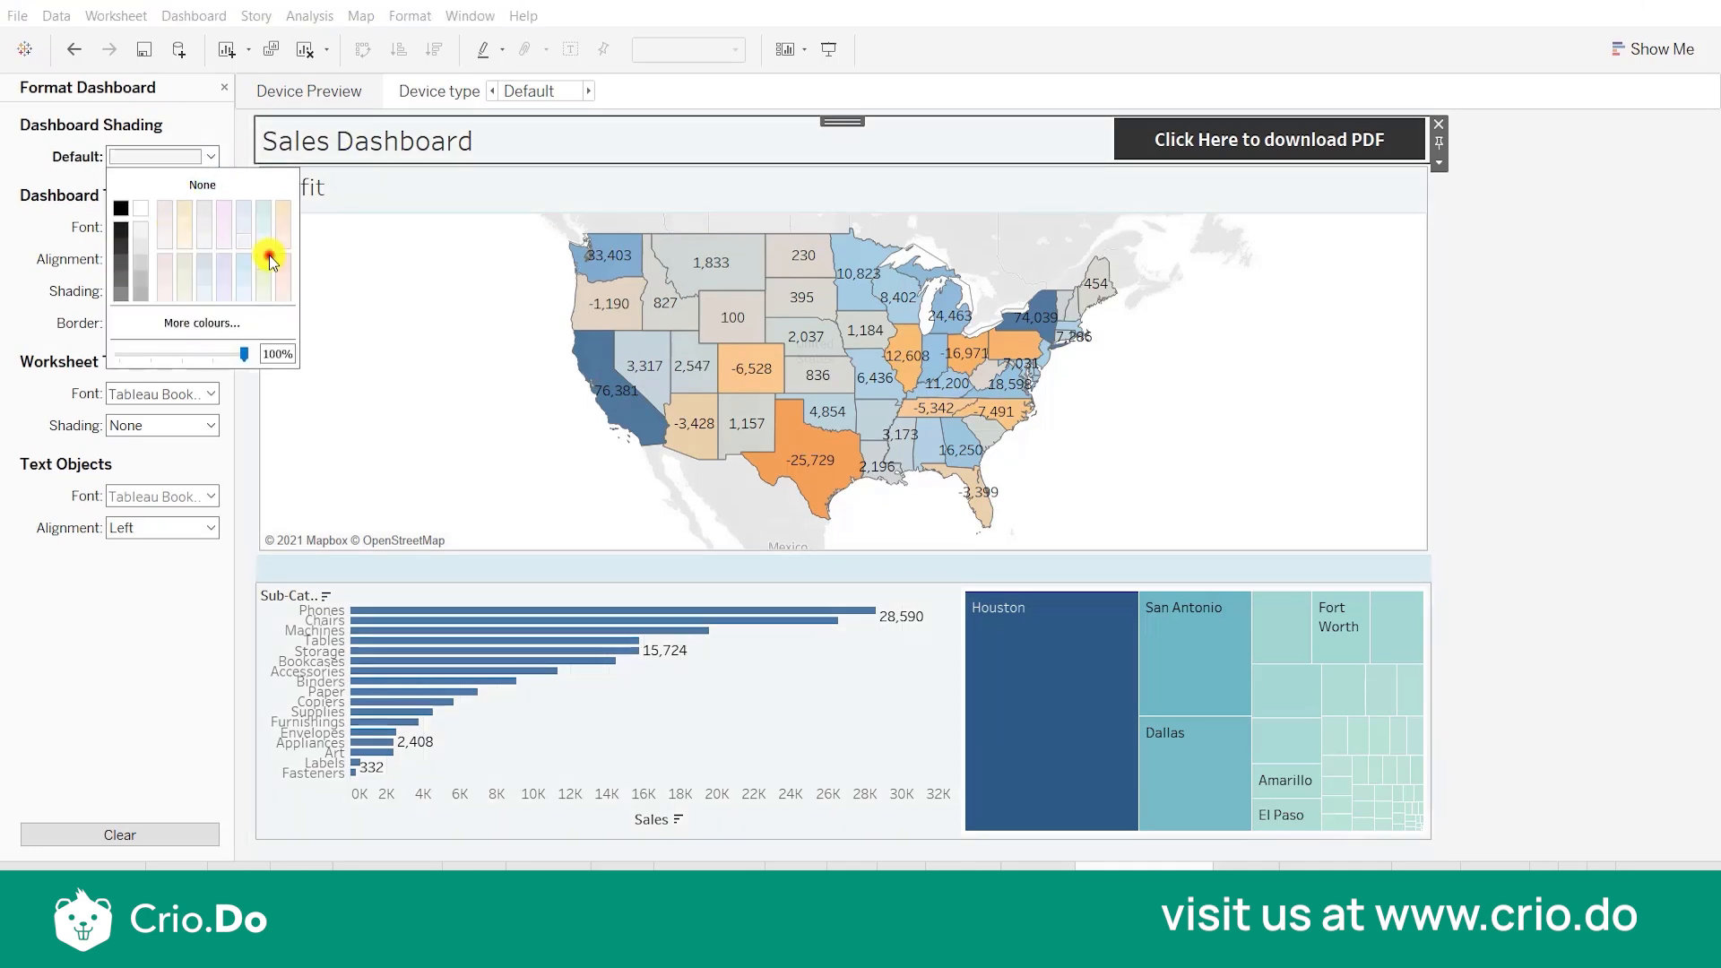
{"action": "left_click", "coordinate": [265, 257]}
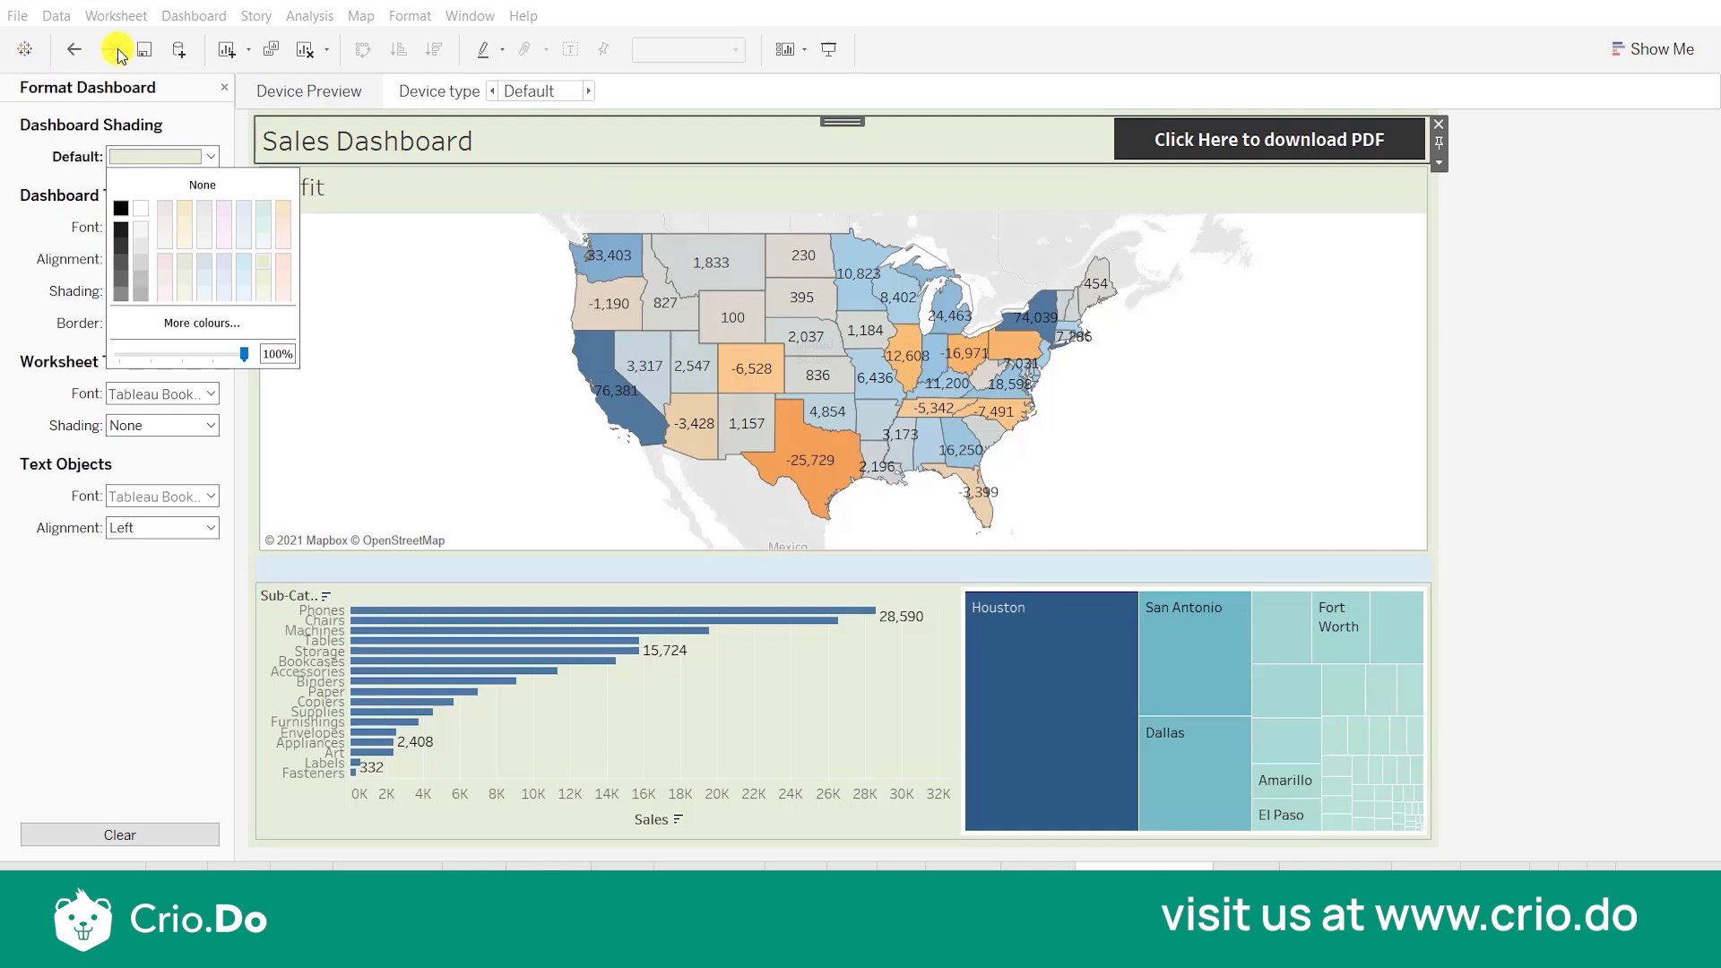
{"action": "left_click", "coordinate": [78, 49]}
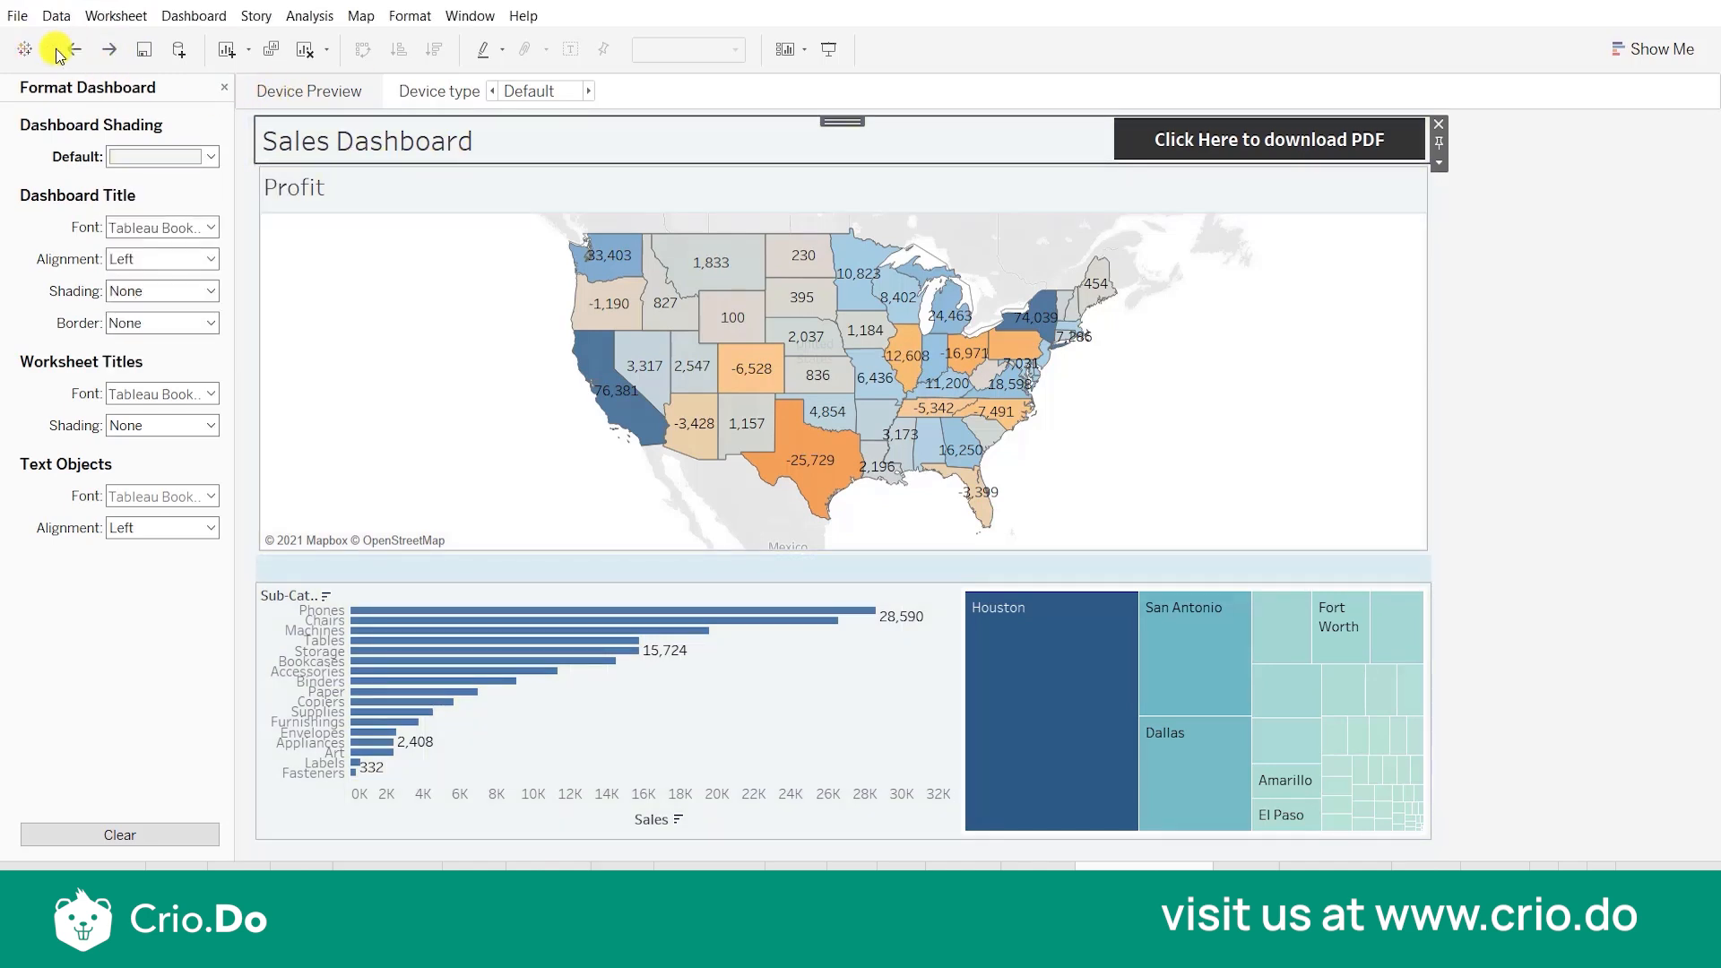
{"action": "left_click", "coordinate": [78, 51]}
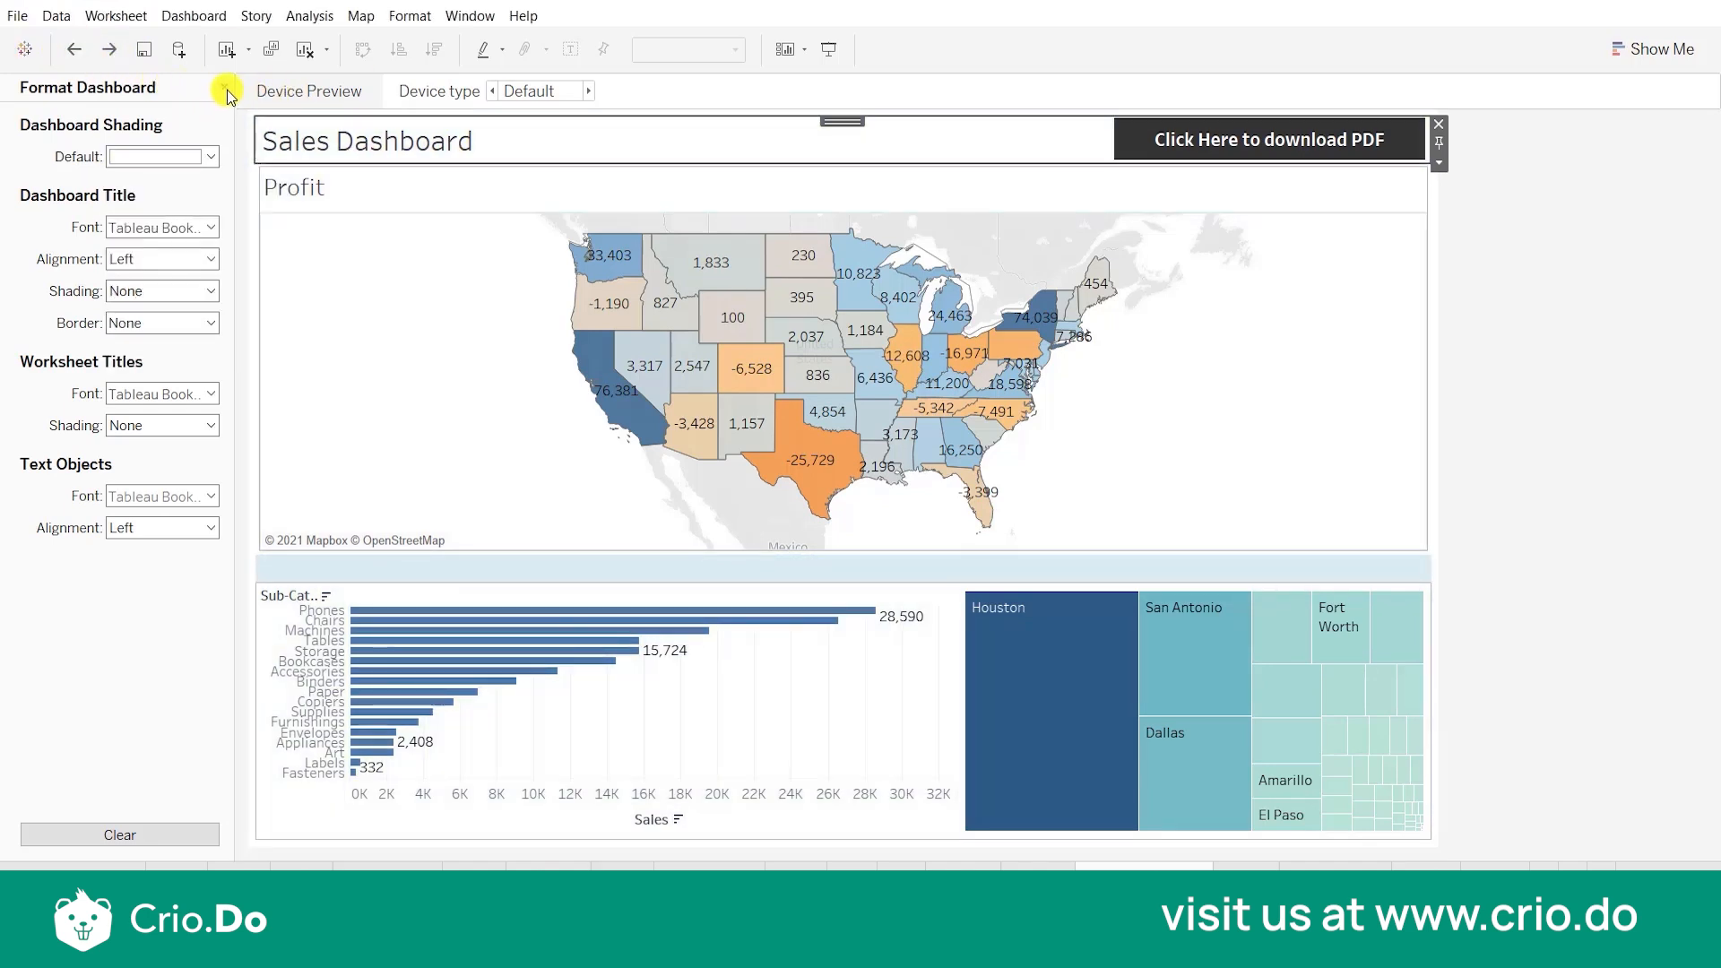
{"action": "left_click", "coordinate": [224, 87]}
Set the background of the dashboard title to light grey at 100% opacity.
{"action": "left_click", "coordinate": [201, 94]}
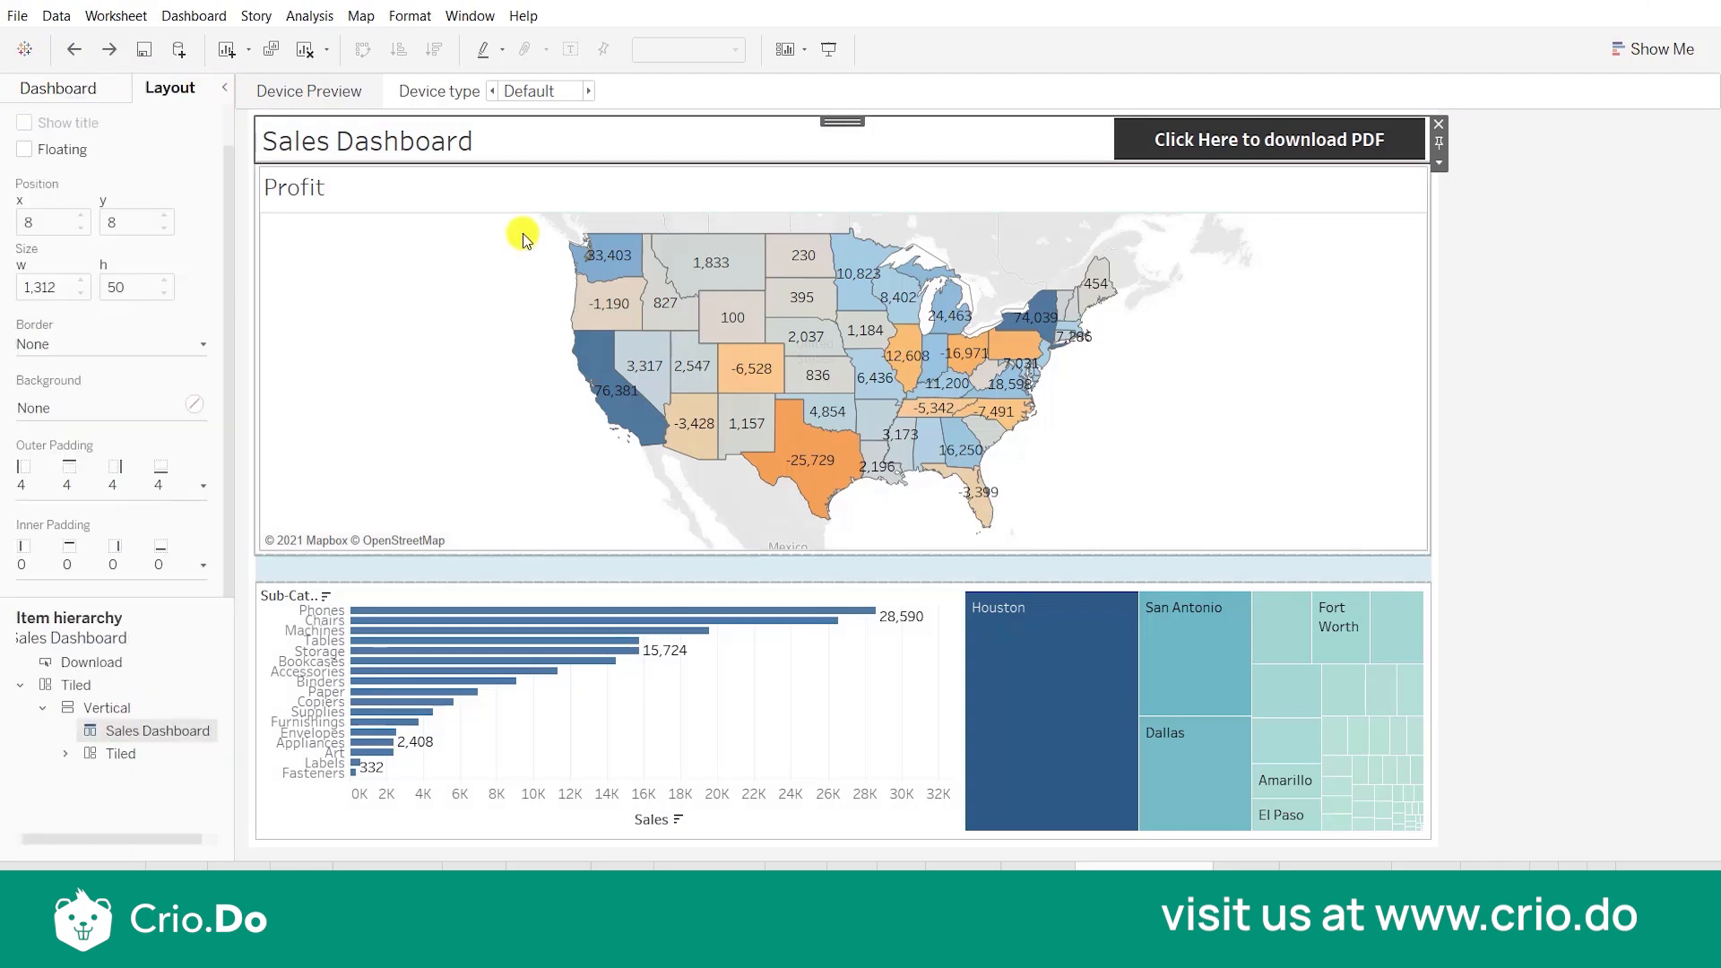
{"action": "left_click", "coordinate": [56, 410]}
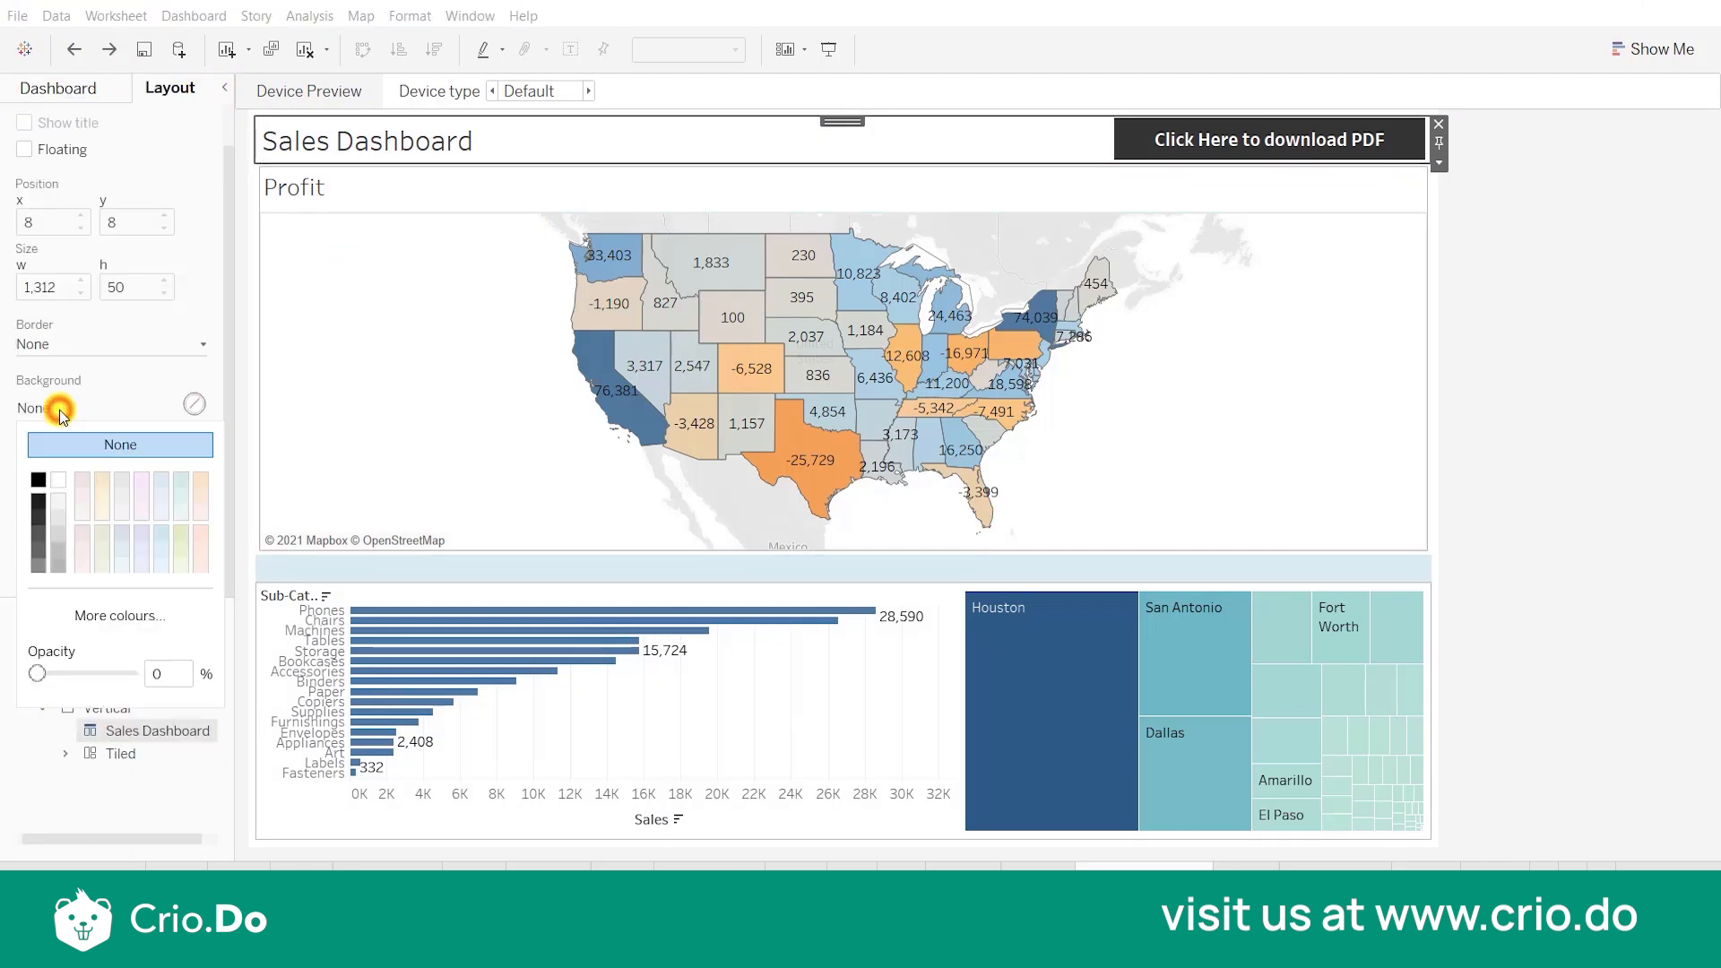
{"action": "left_click", "coordinate": [160, 529]}
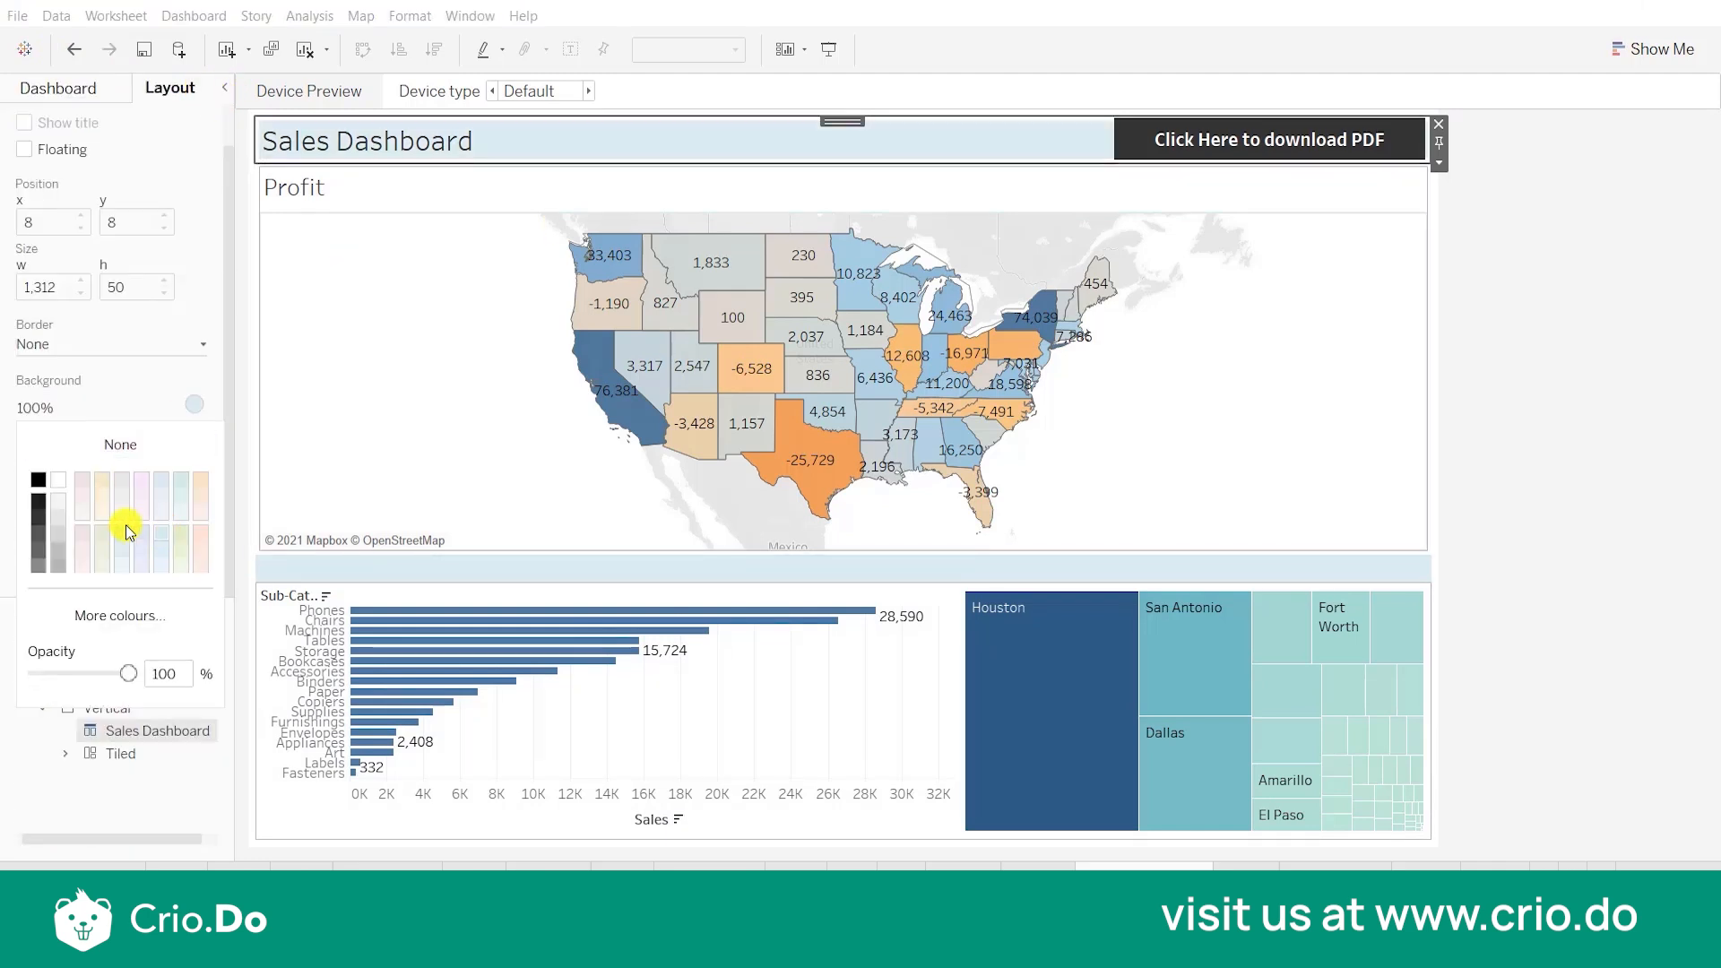
{"action": "left_click", "coordinate": [59, 563]}
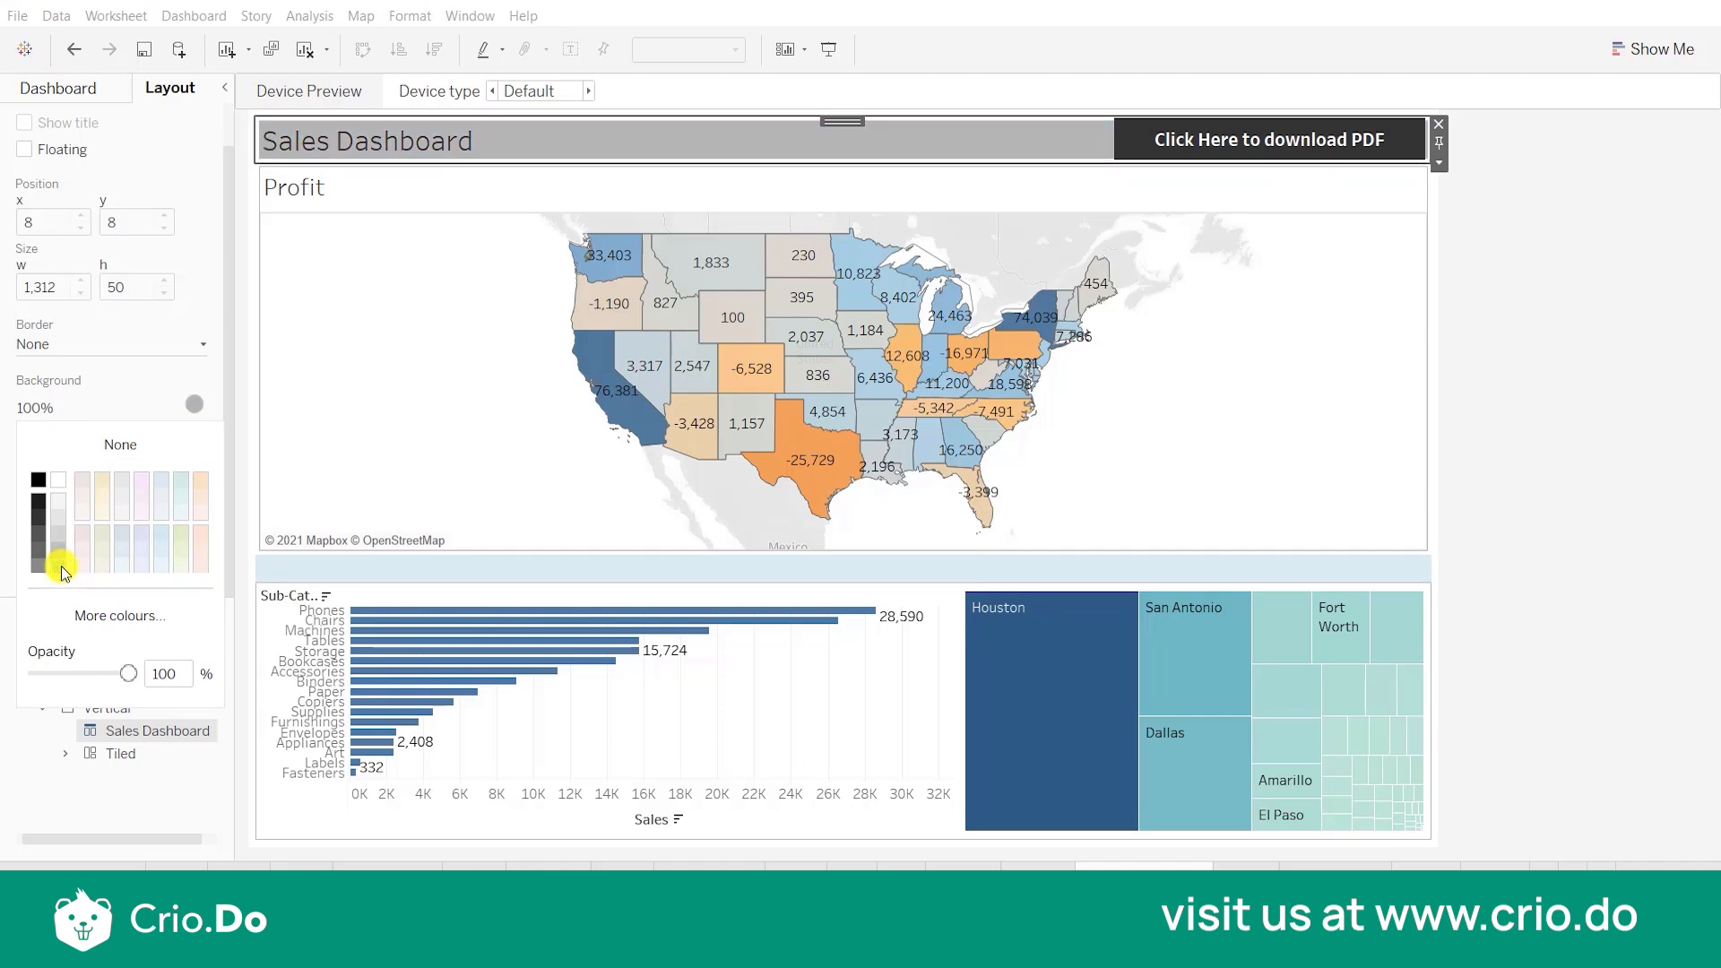
{"action": "left_click", "coordinate": [59, 548]}
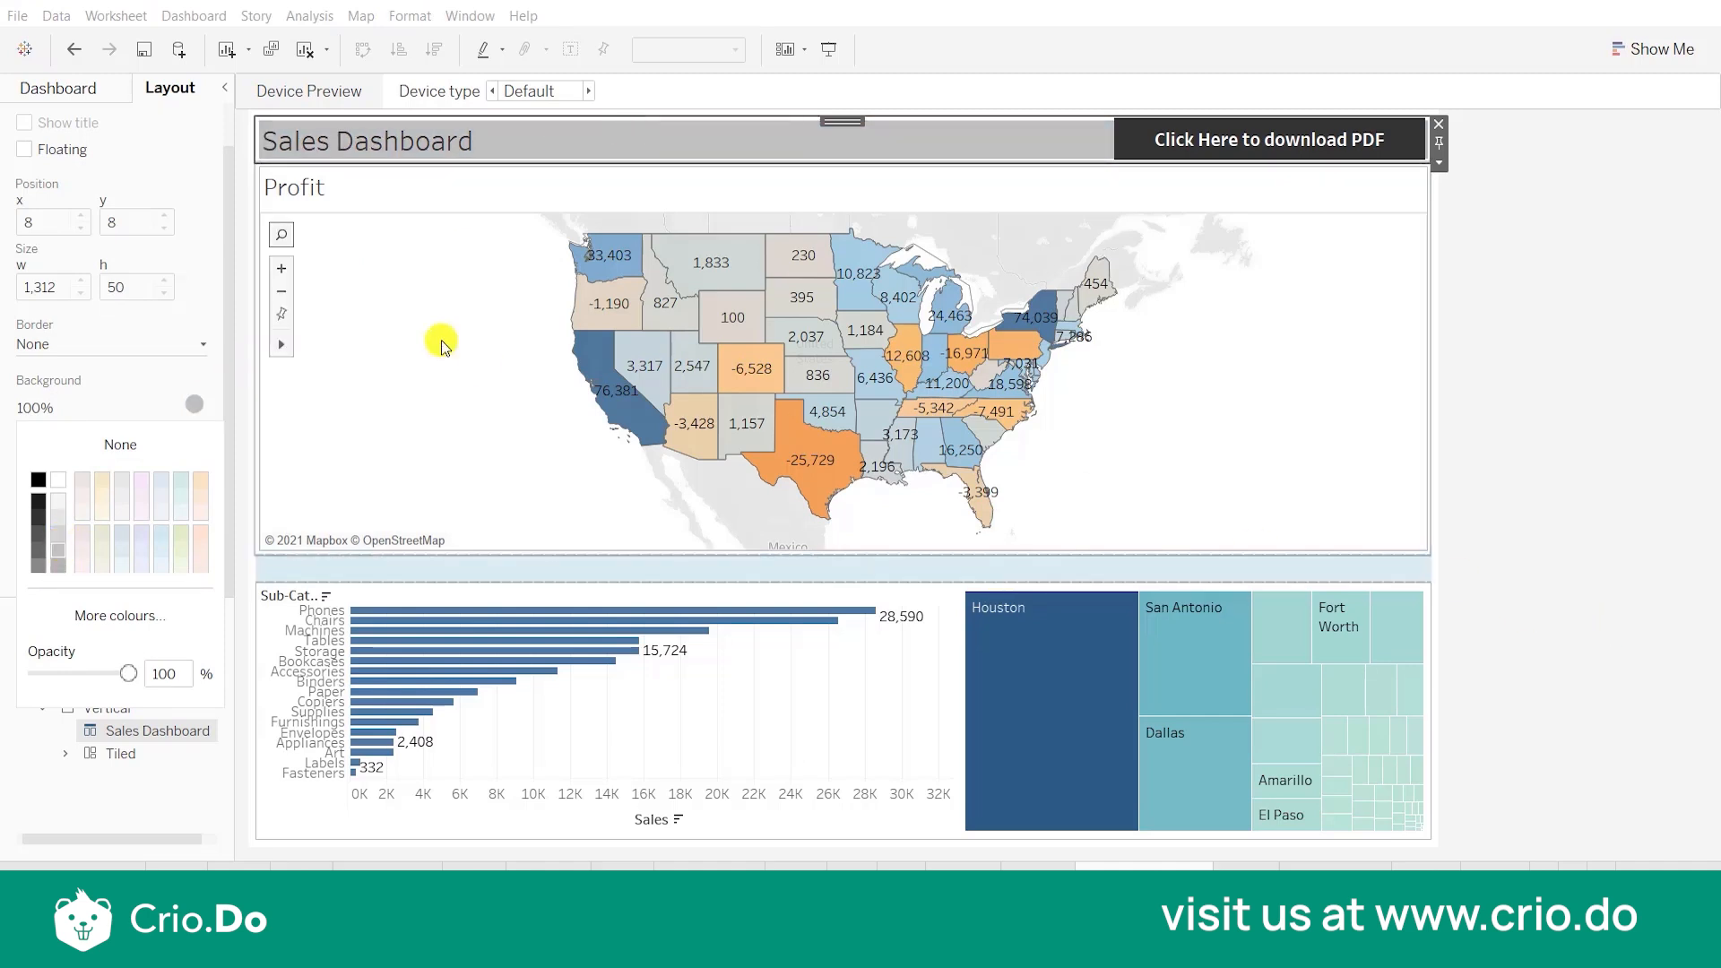
Set the outer padding of the dashboard title to 0 on all sides.
{"action": "left_click", "coordinate": [149, 370]}
{"action": "left_click", "coordinate": [119, 485]}
{"action": "double_click", "coordinate": [99, 554]}
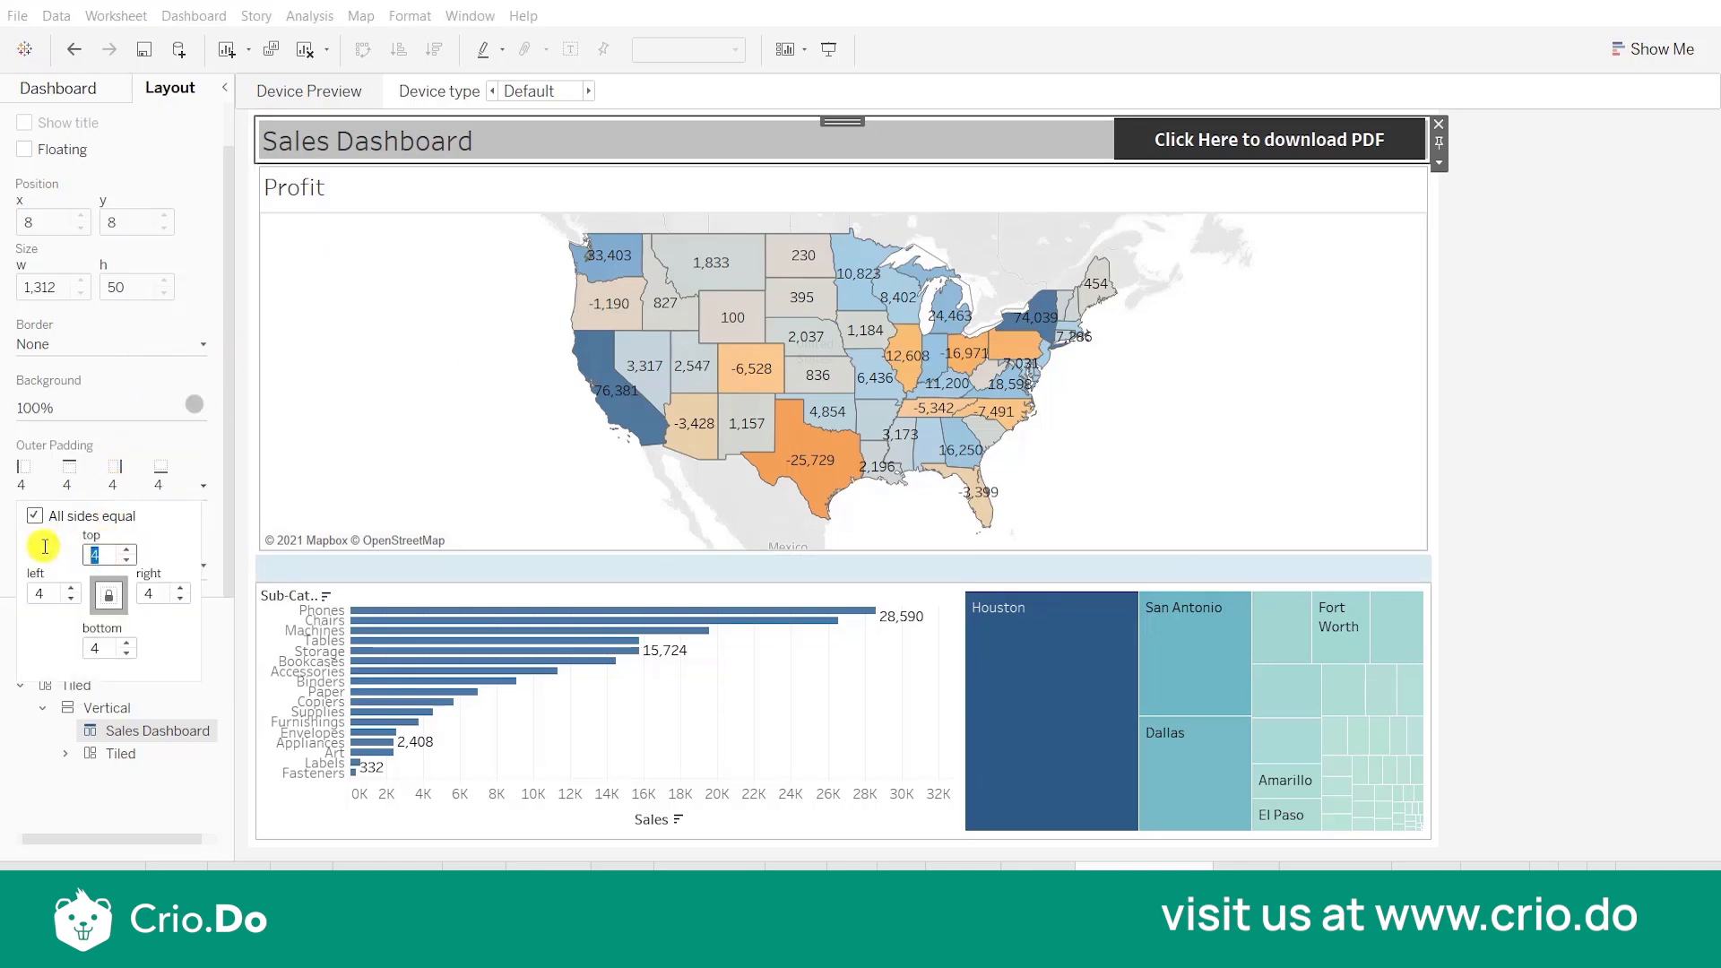
{"action": "type", "text": "0"}
{"action": "left_click", "coordinate": [1567, 595]}
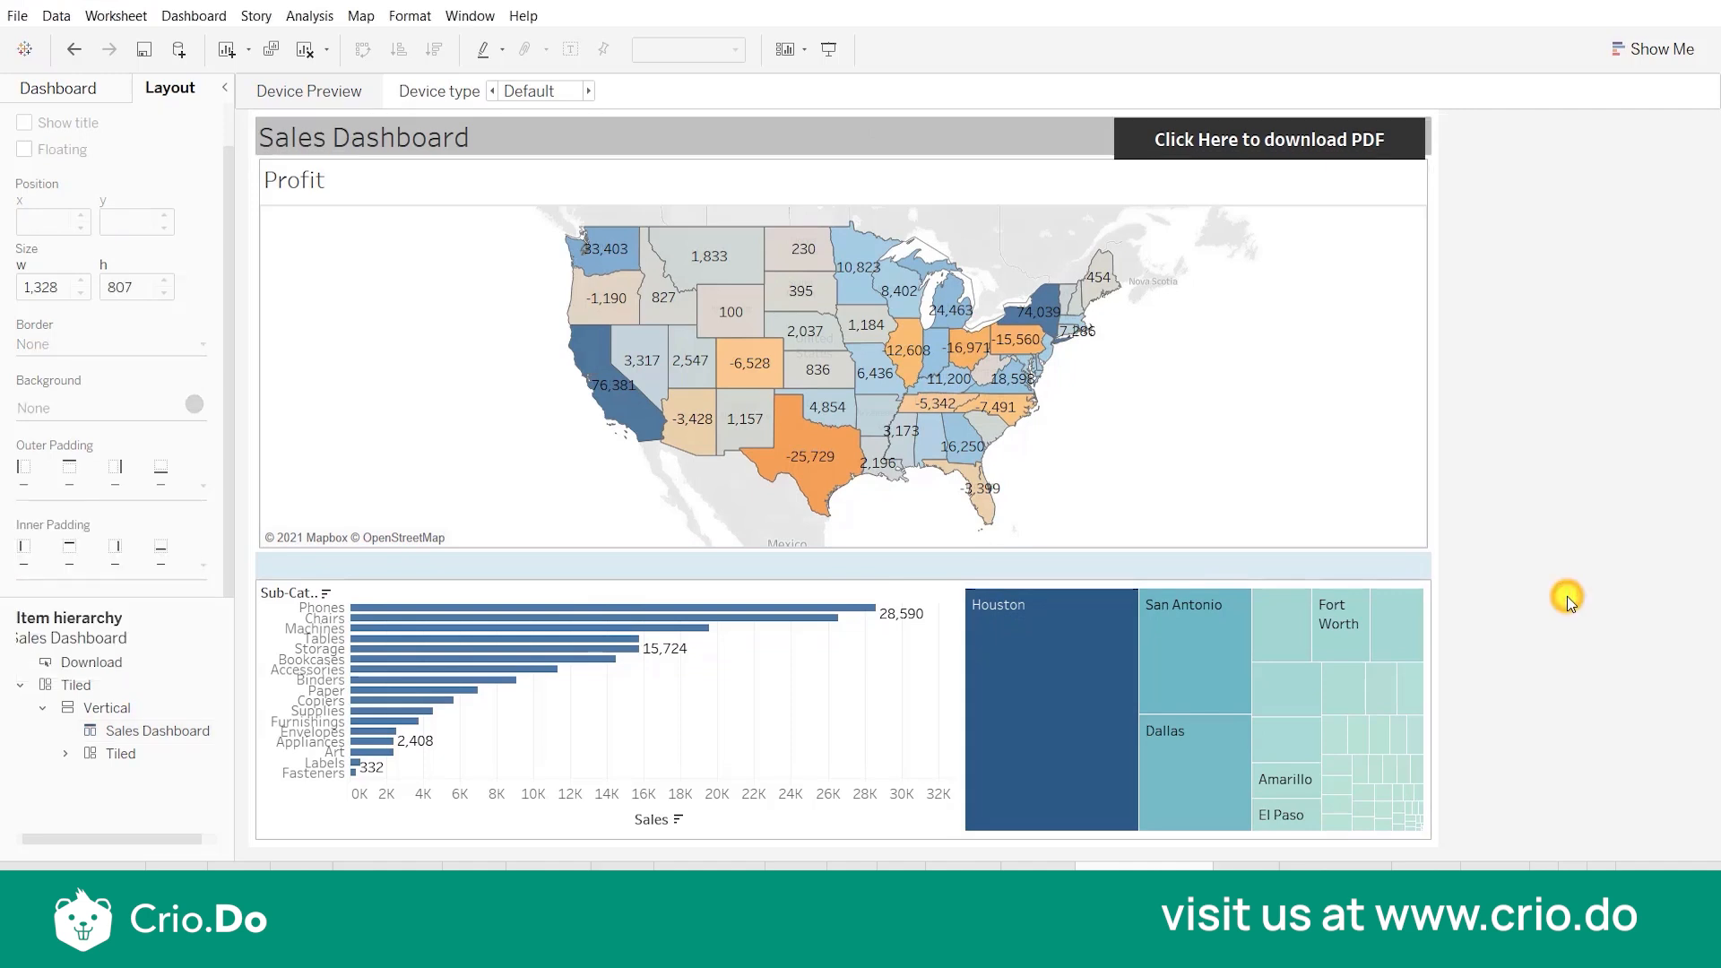
Move the floating PDF download button down into the Profit map's header row, at about x 964, y 56.
{"action": "left_click", "coordinate": [1139, 142]}
{"action": "left_click_drag", "start_coordinate": [1269, 124], "coordinate": [1269, 170]}
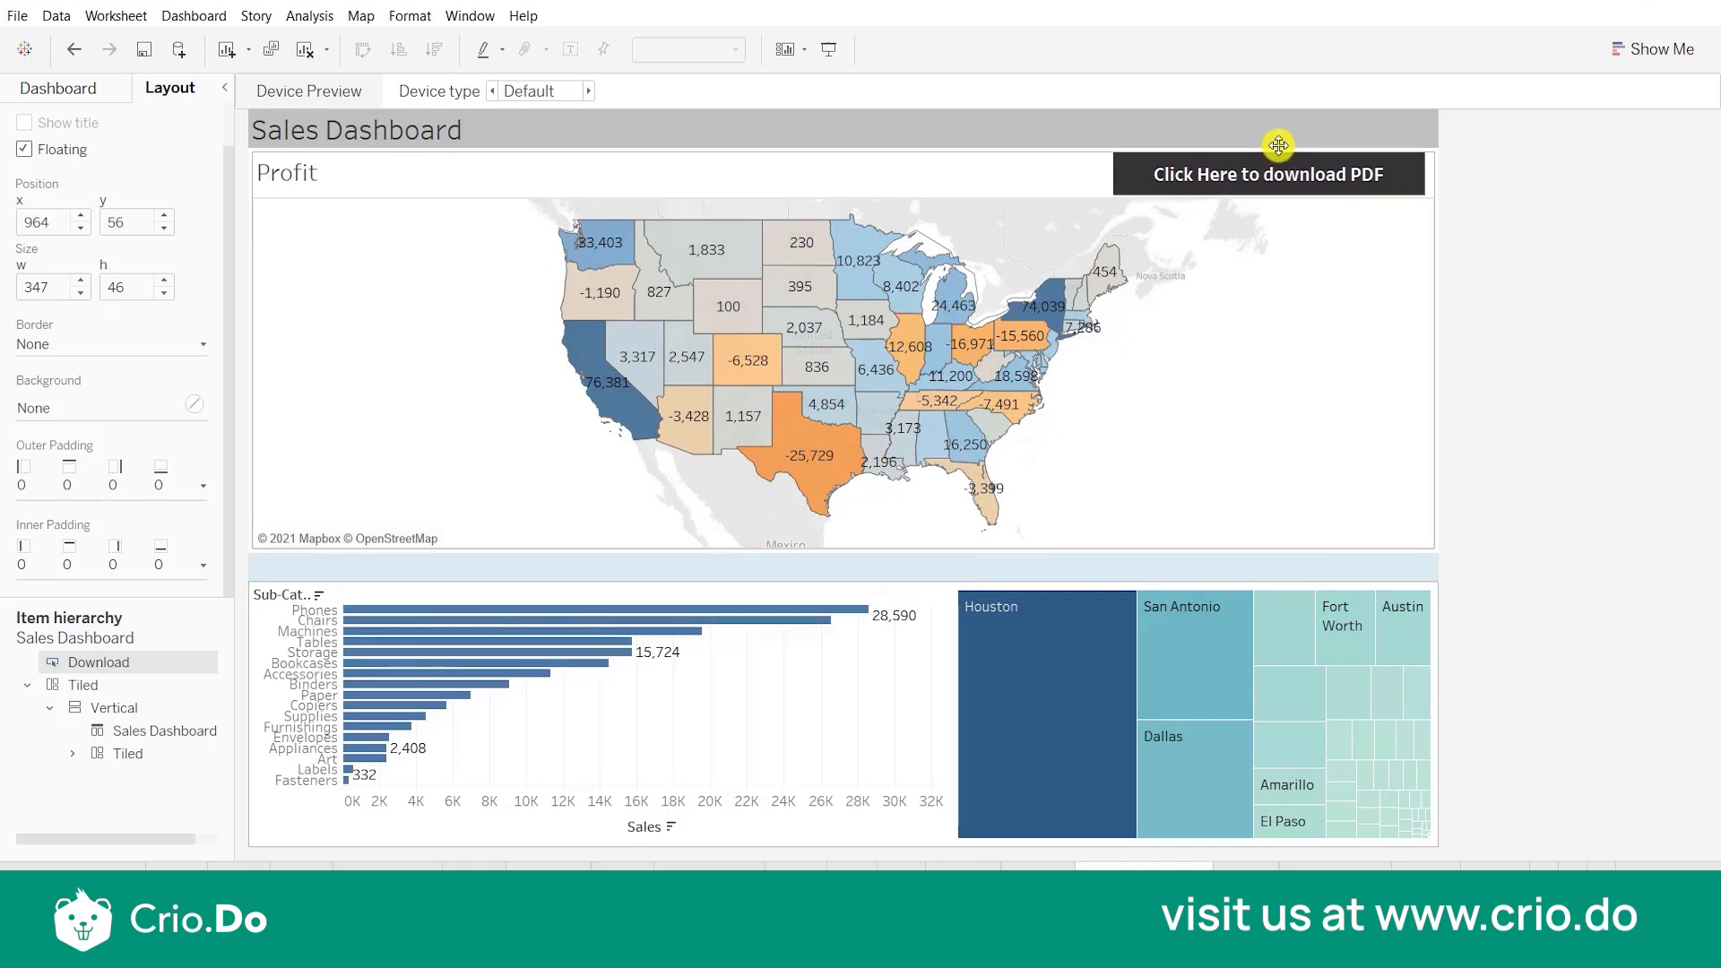
{"action": "left_click", "coordinate": [1485, 191]}
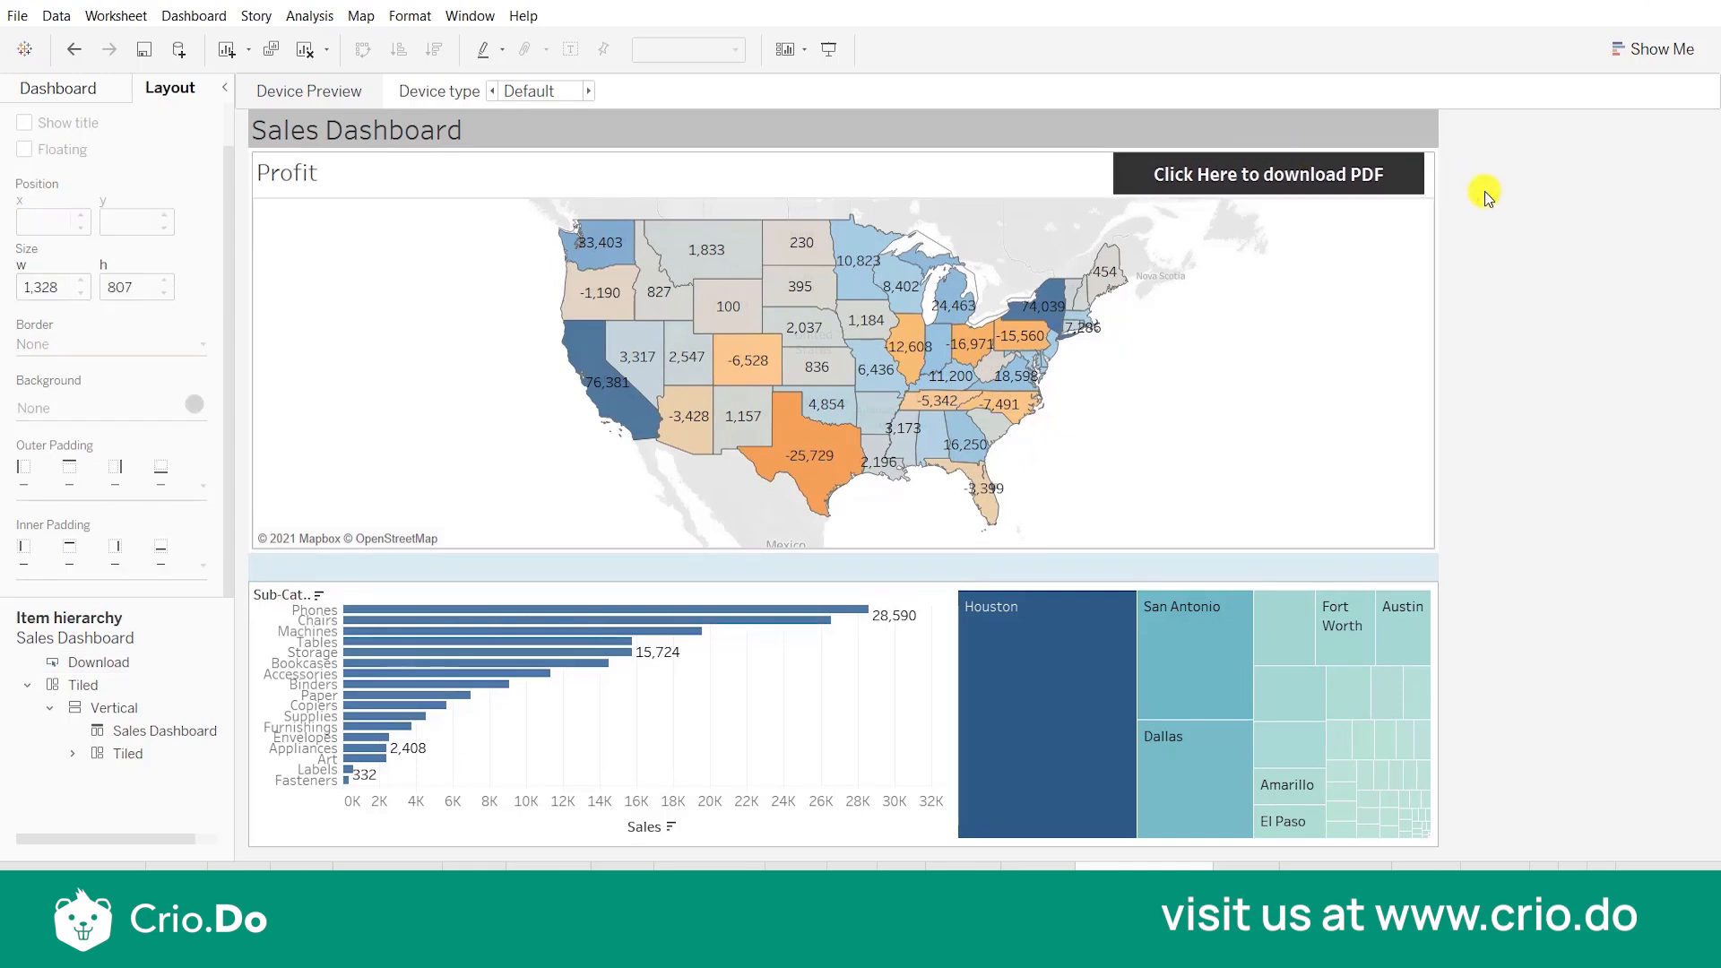
Change the font of the dashboard title's sheet name text to Tableau Medium.
{"action": "double_click", "coordinate": [484, 130]}
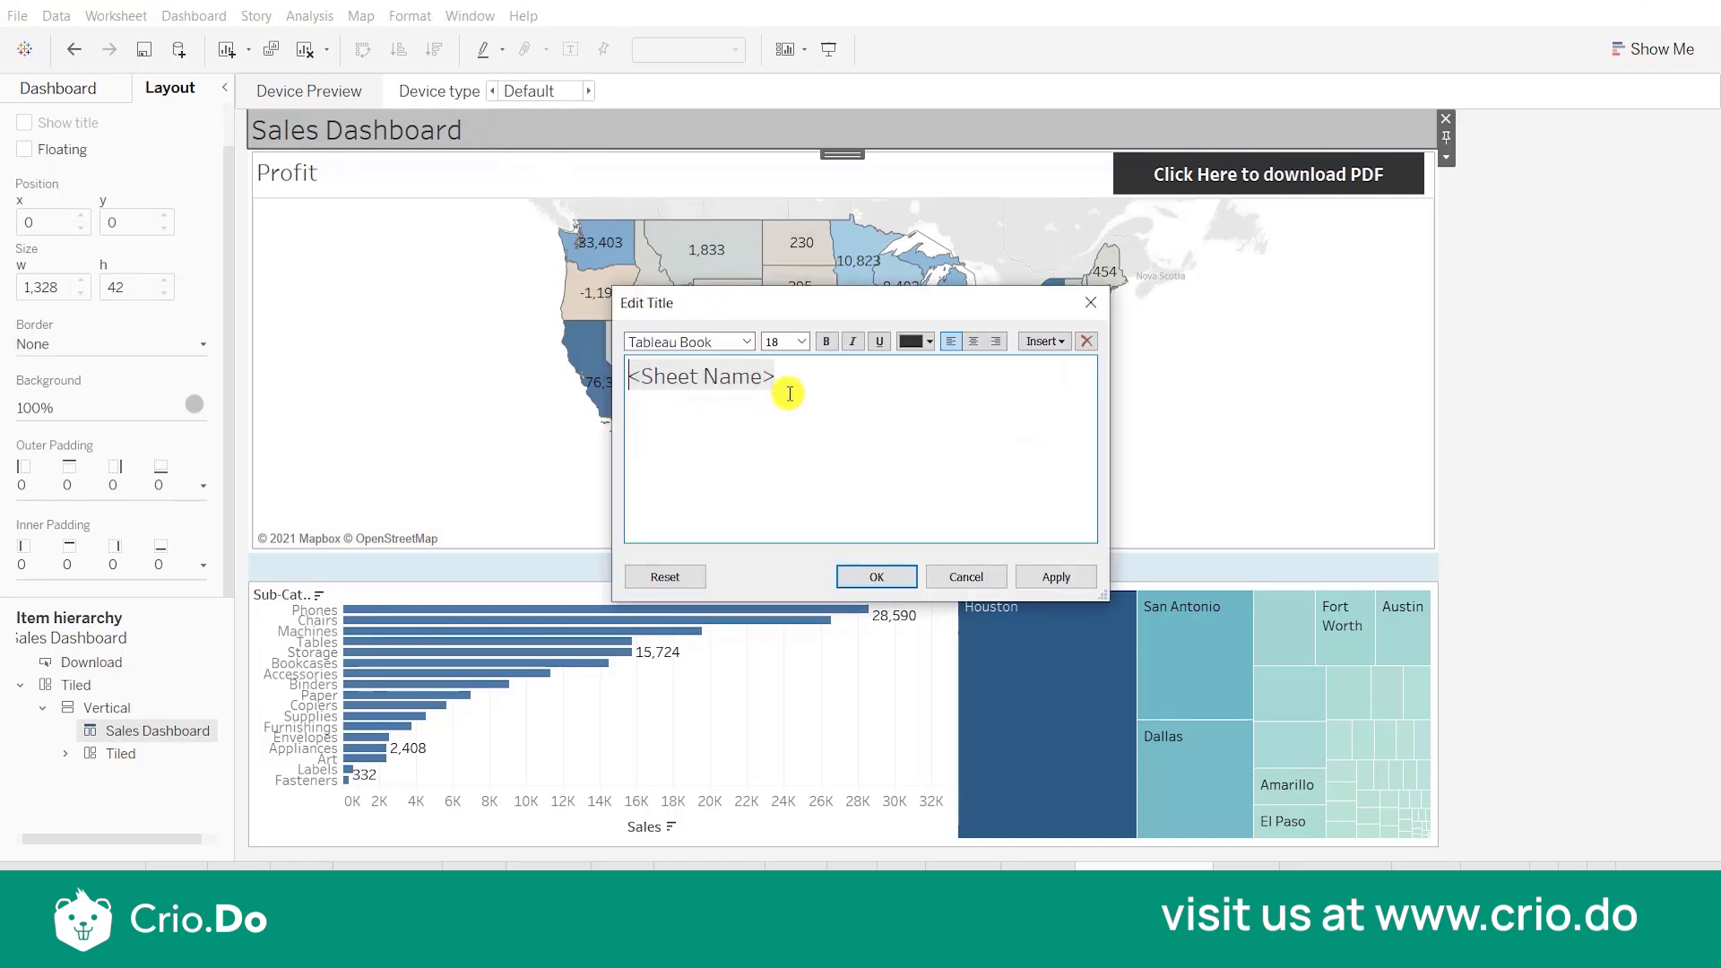
{"action": "left_click_drag", "start_coordinate": [789, 393], "coordinate": [622, 358]}
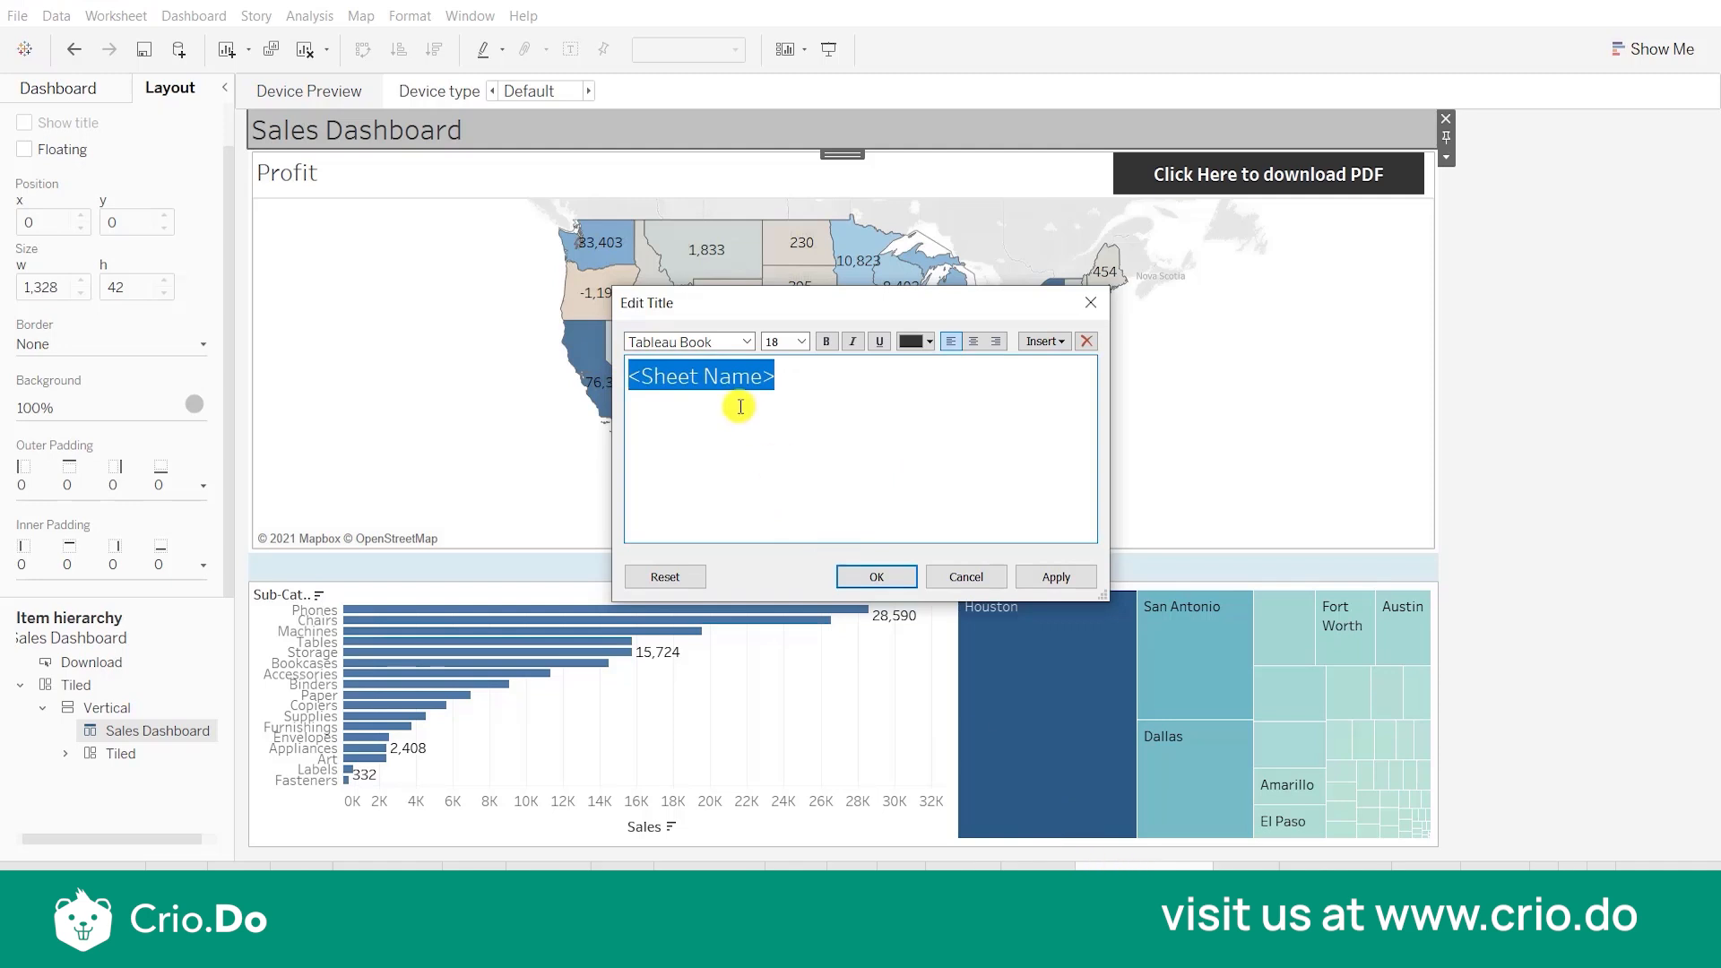
{"action": "left_click", "coordinate": [745, 342]}
{"action": "left_click", "coordinate": [719, 634]}
{"action": "left_click", "coordinate": [754, 341]}
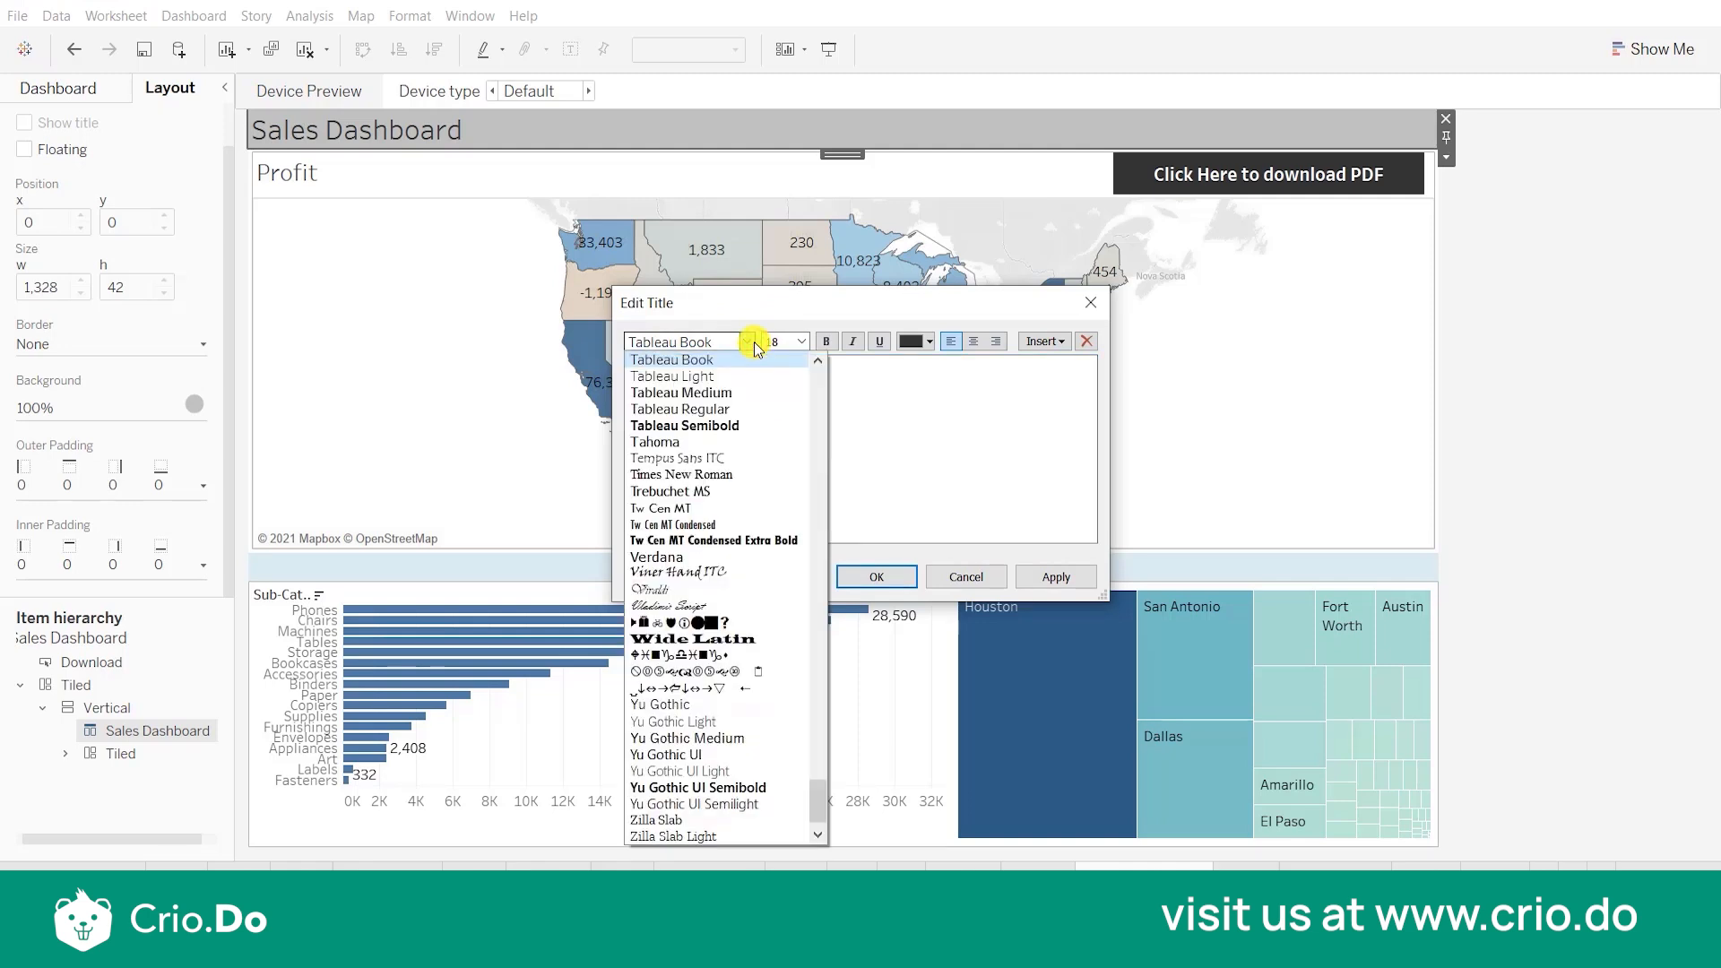
{"action": "left_click", "coordinate": [727, 396]}
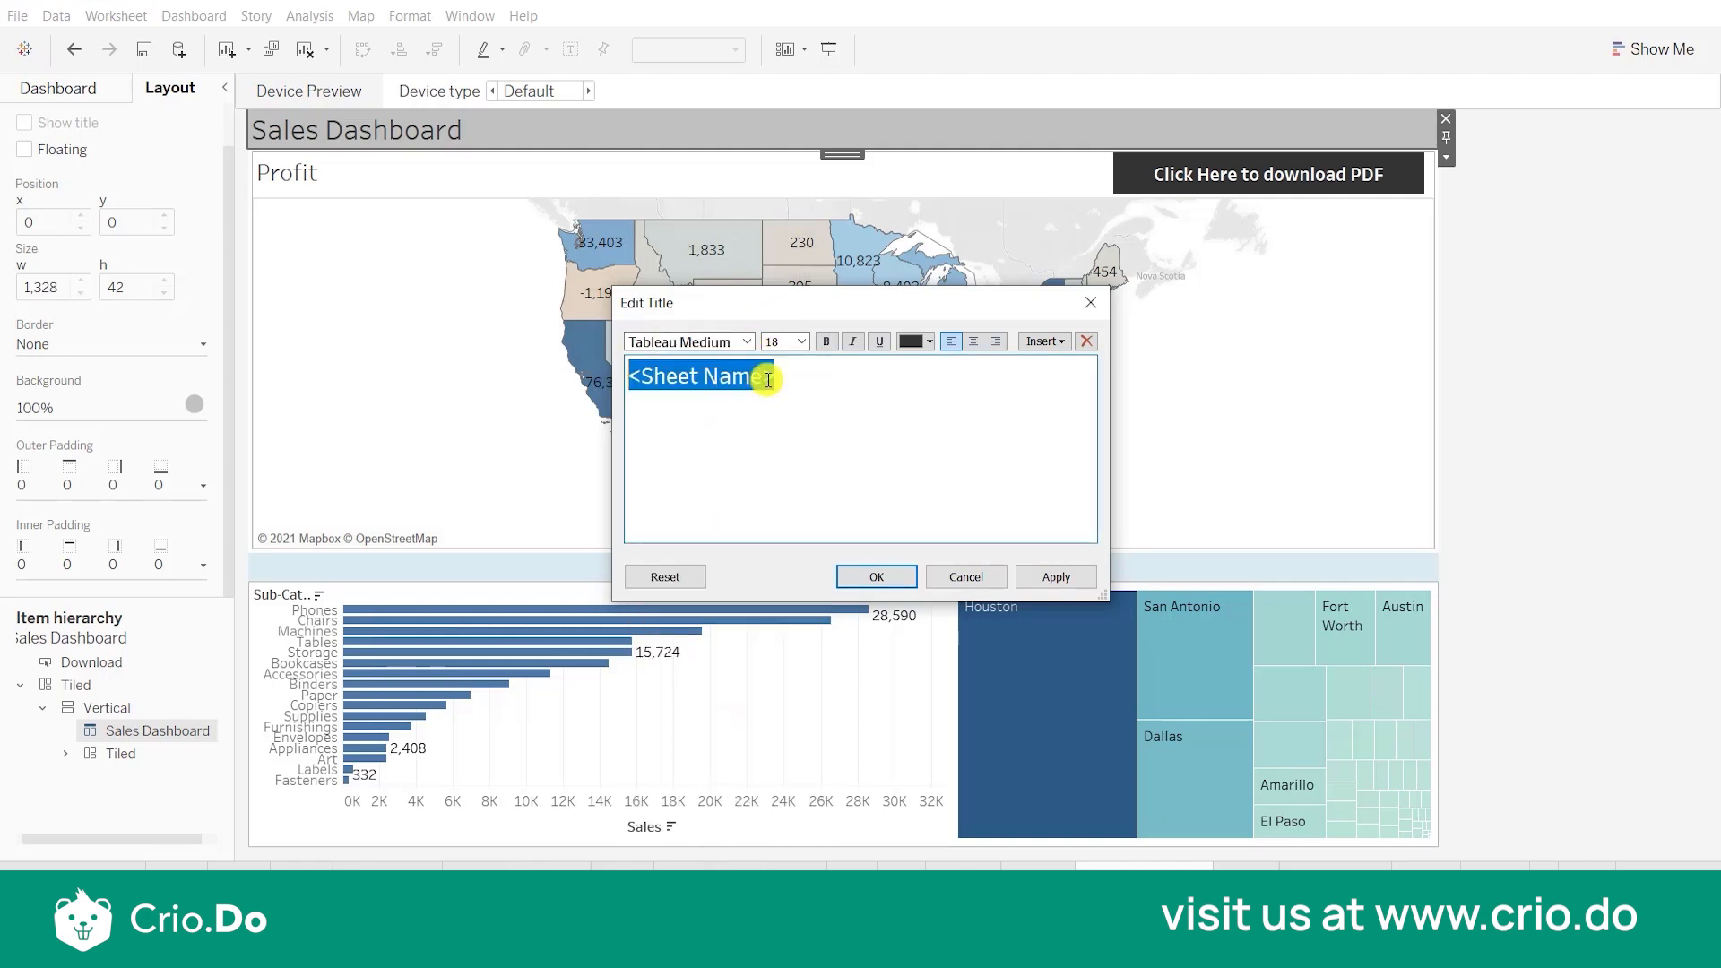
Format the dashboard title text as size 20, bold, near-black and centred, and apply the title changes.
{"action": "left_click", "coordinate": [799, 345]}
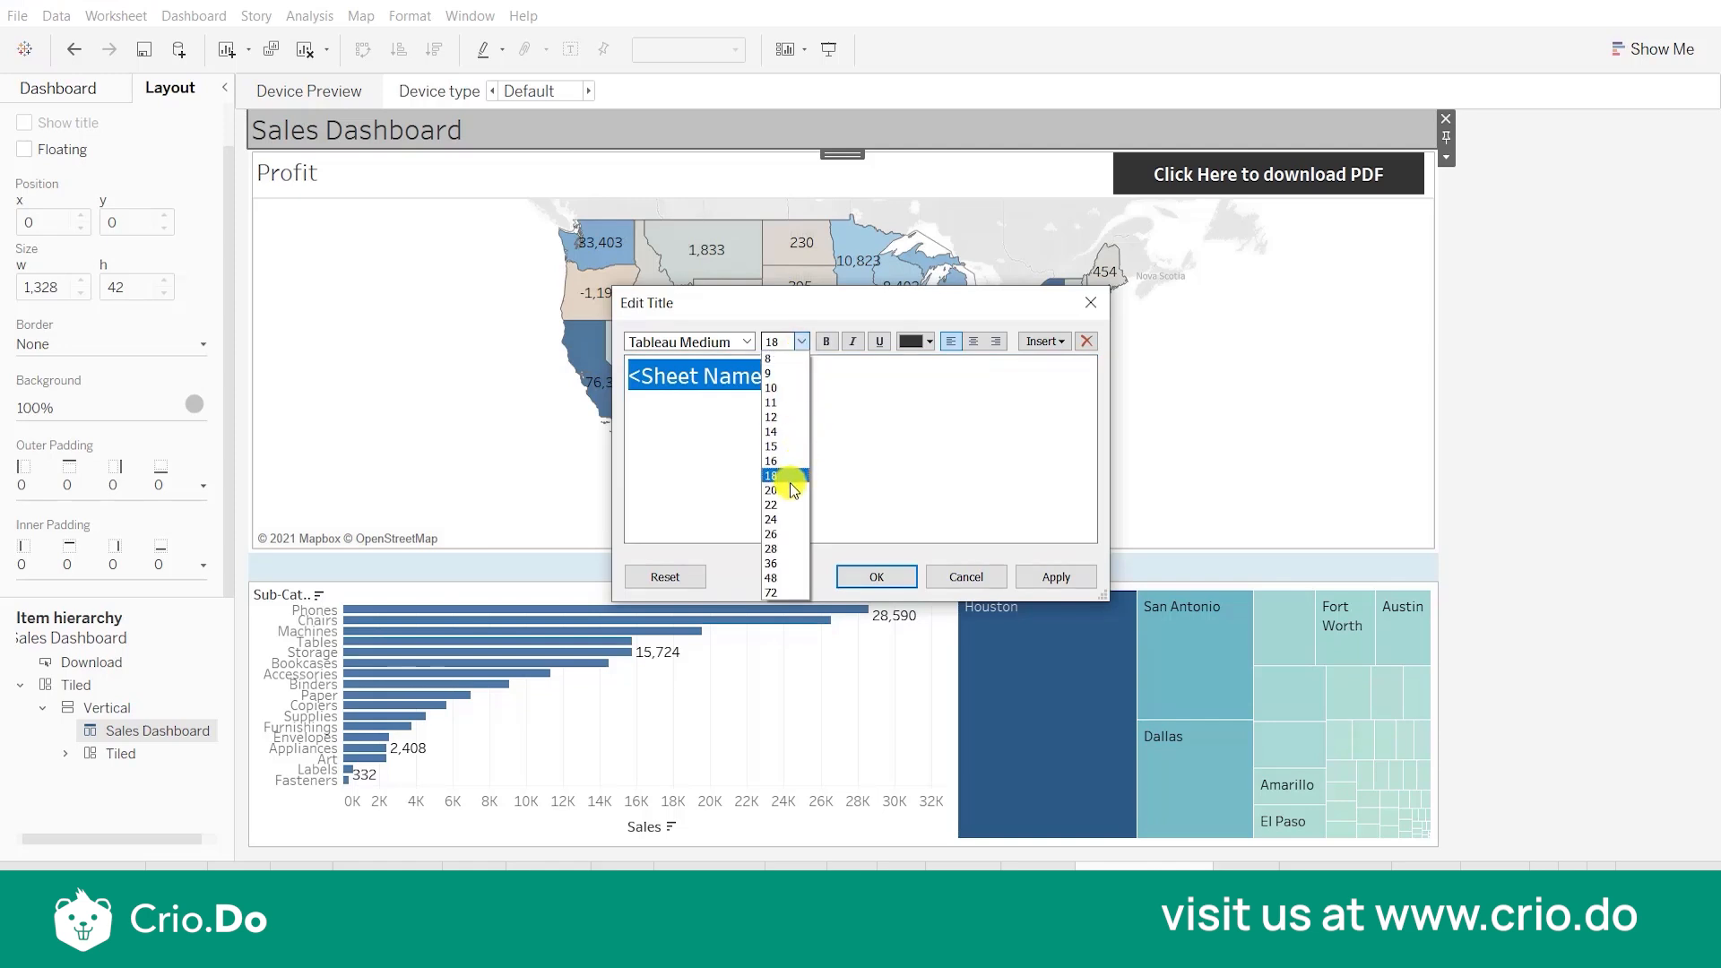
{"action": "left_click", "coordinate": [789, 489]}
{"action": "left_click", "coordinate": [824, 347]}
{"action": "left_click", "coordinate": [929, 343]}
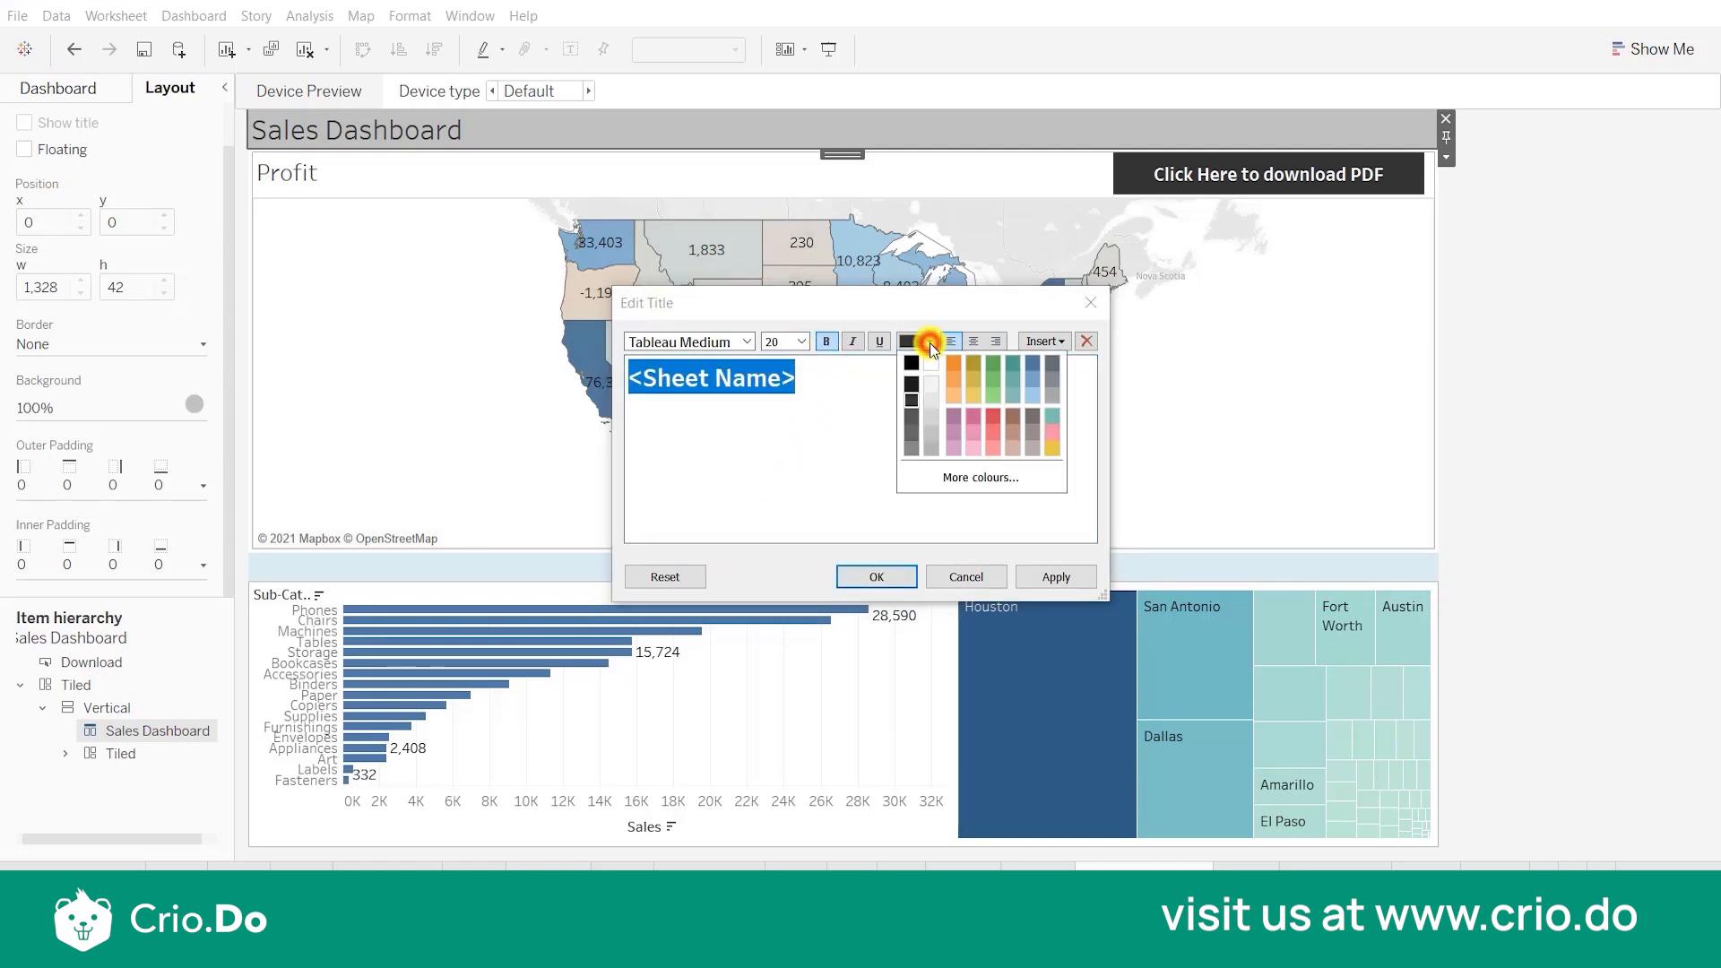
{"action": "left_click", "coordinate": [902, 380]}
{"action": "left_click", "coordinate": [973, 342]}
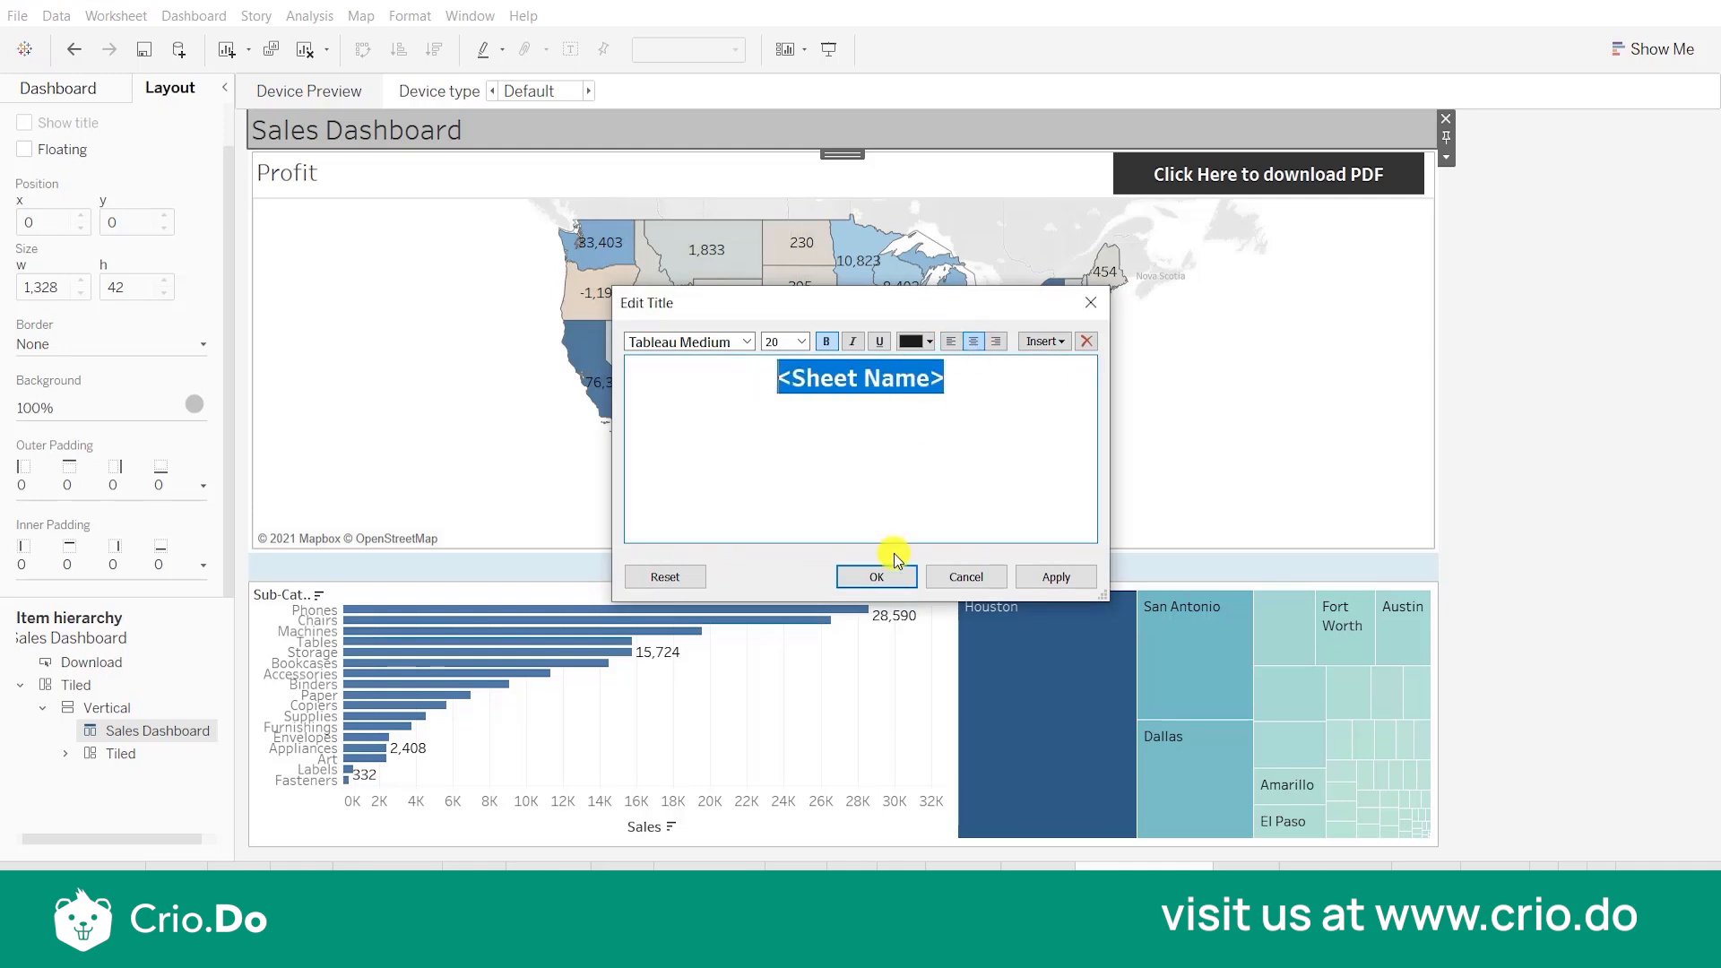
{"action": "left_click", "coordinate": [877, 578]}
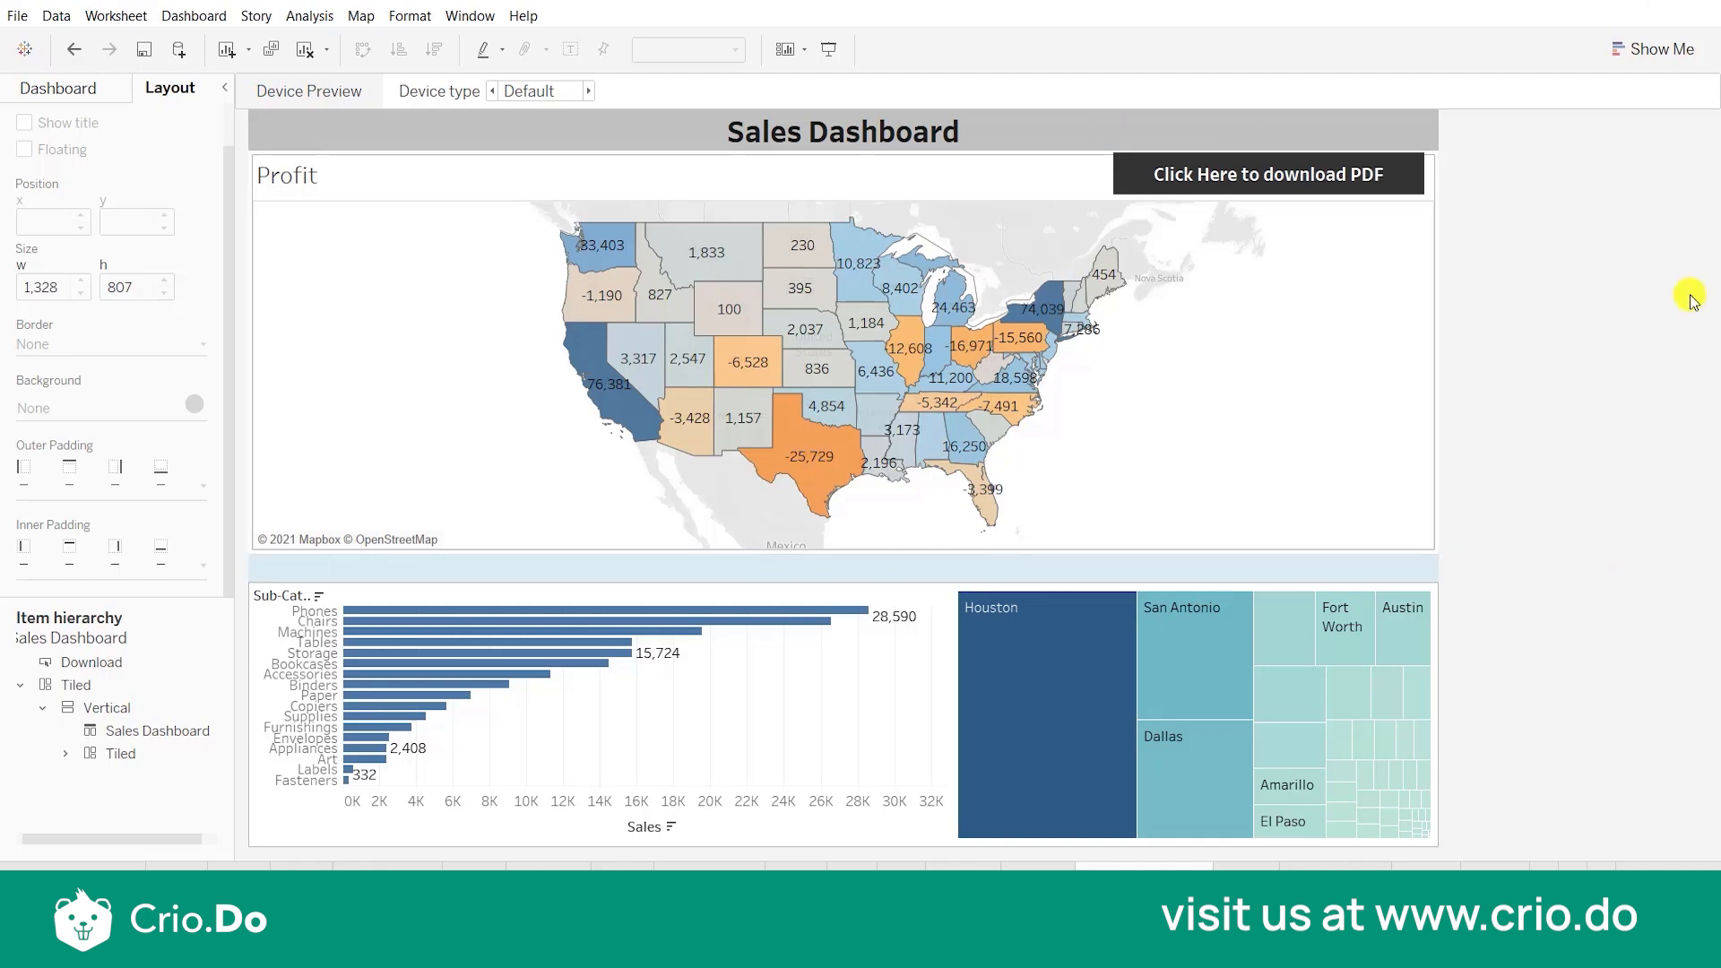
Turn off the device preview and nudge the PDF download button slightly down within the Profit header row.
{"action": "left_click", "coordinate": [93, 88]}
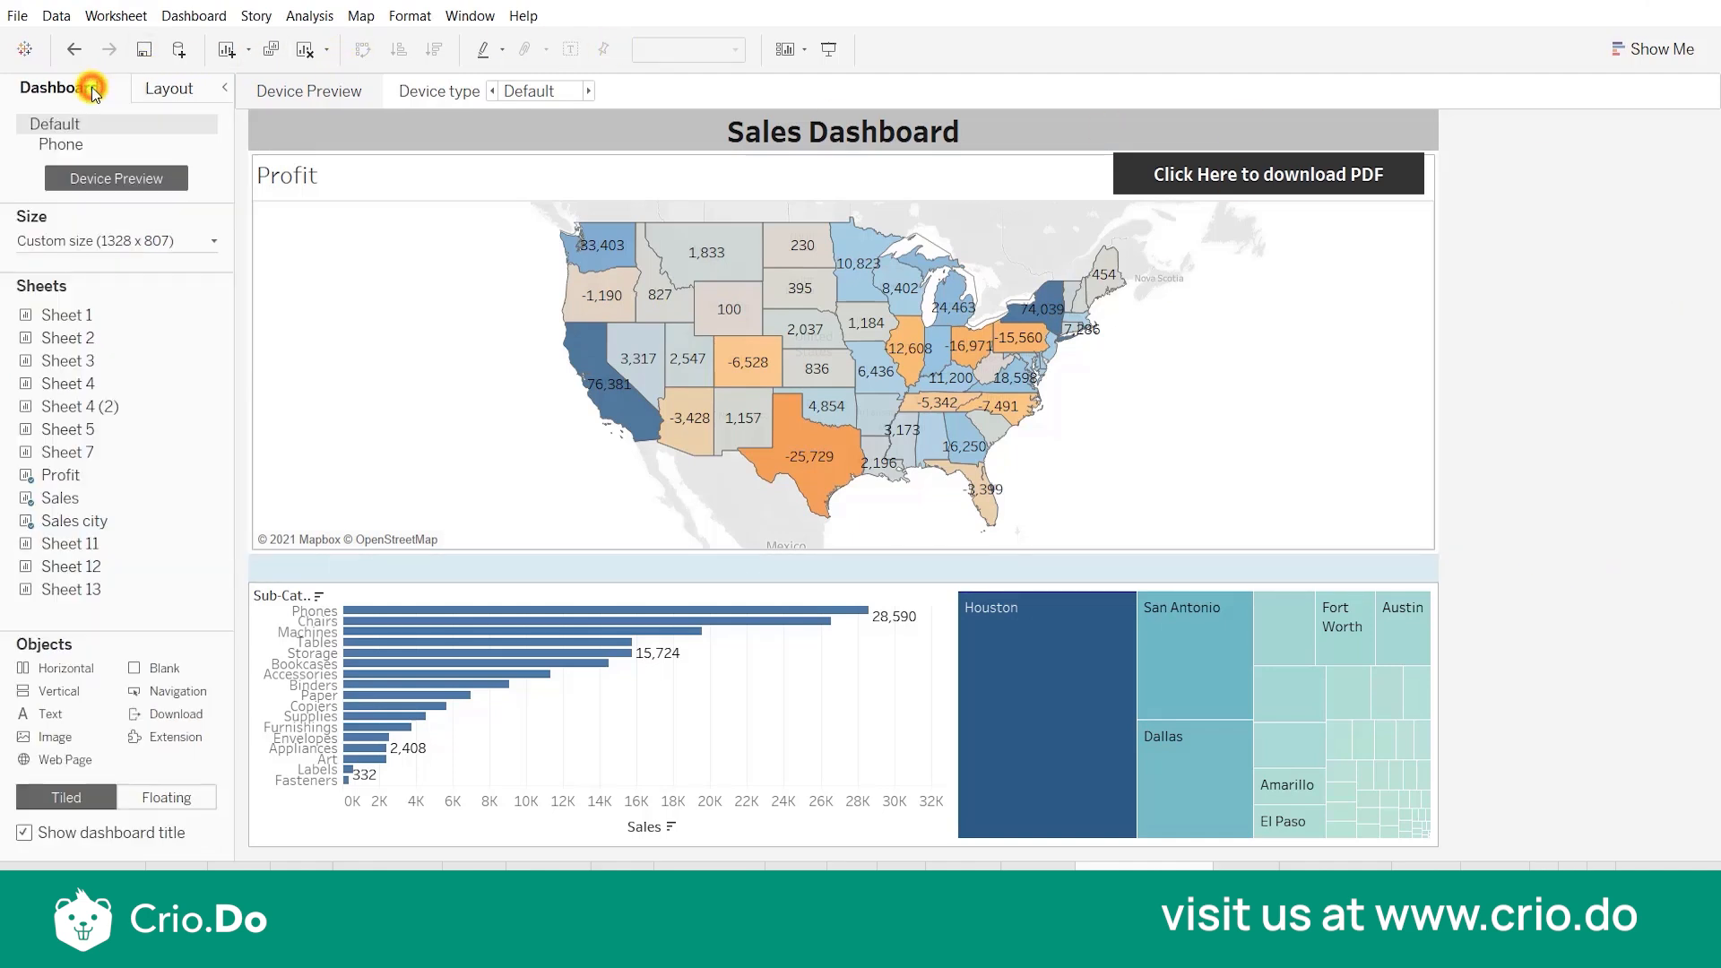
{"action": "left_click", "coordinate": [91, 179]}
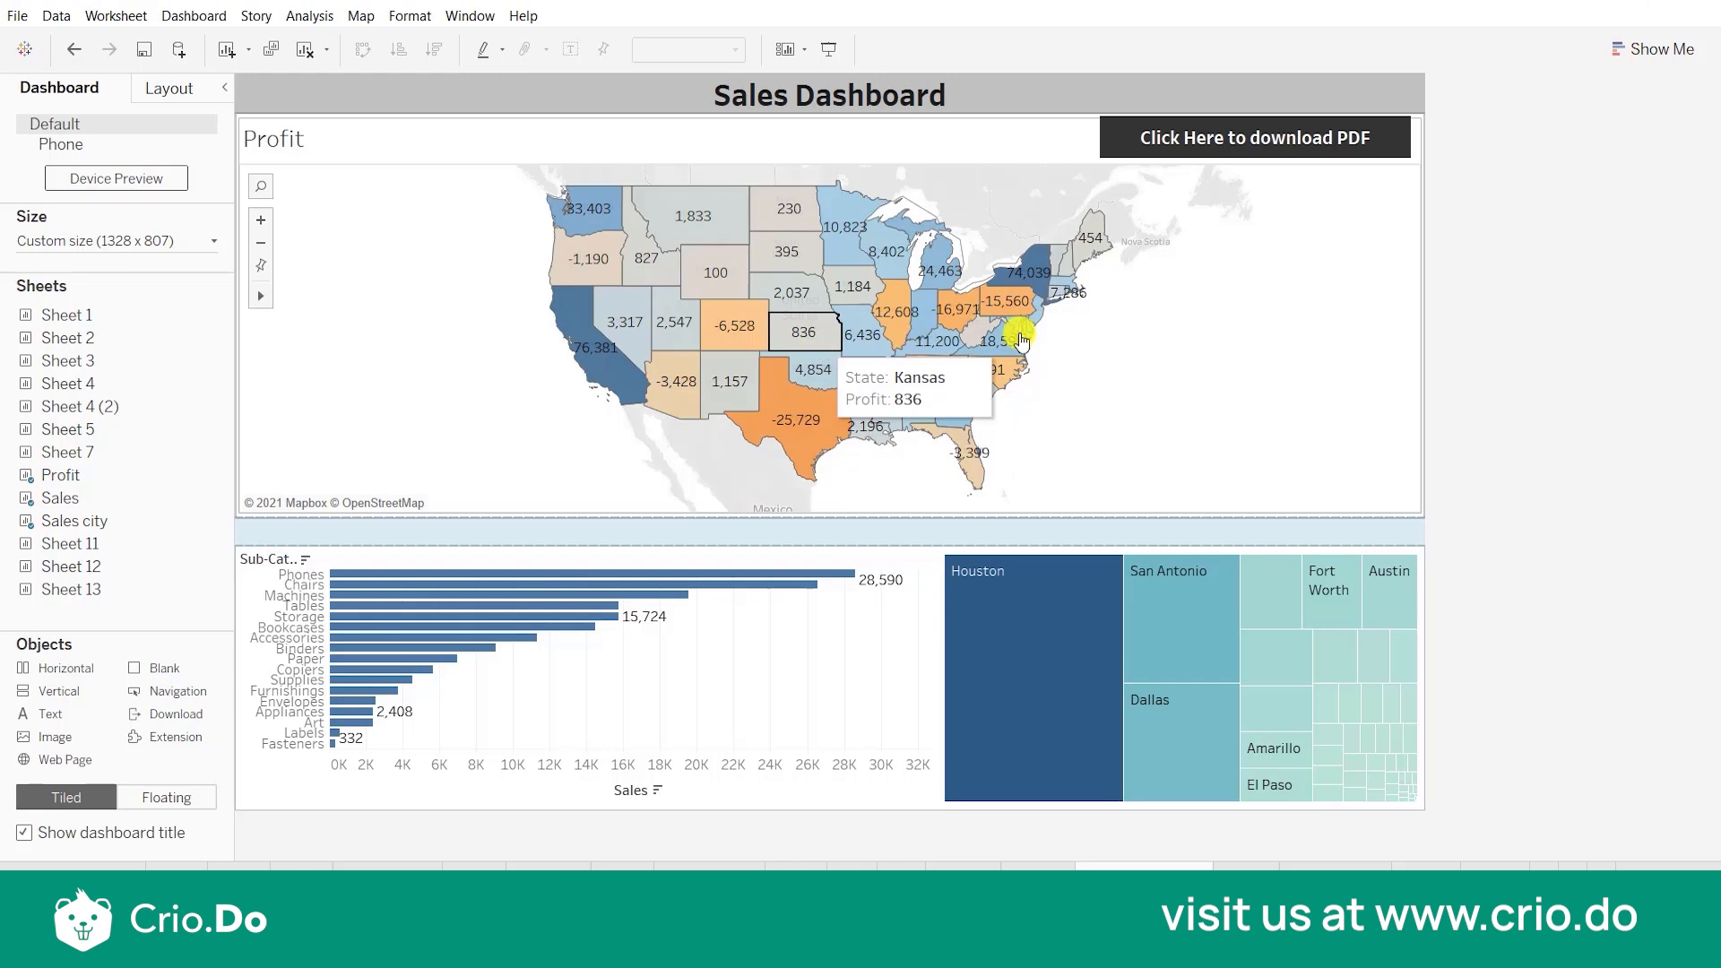
{"action": "left_click", "coordinate": [1308, 104]}
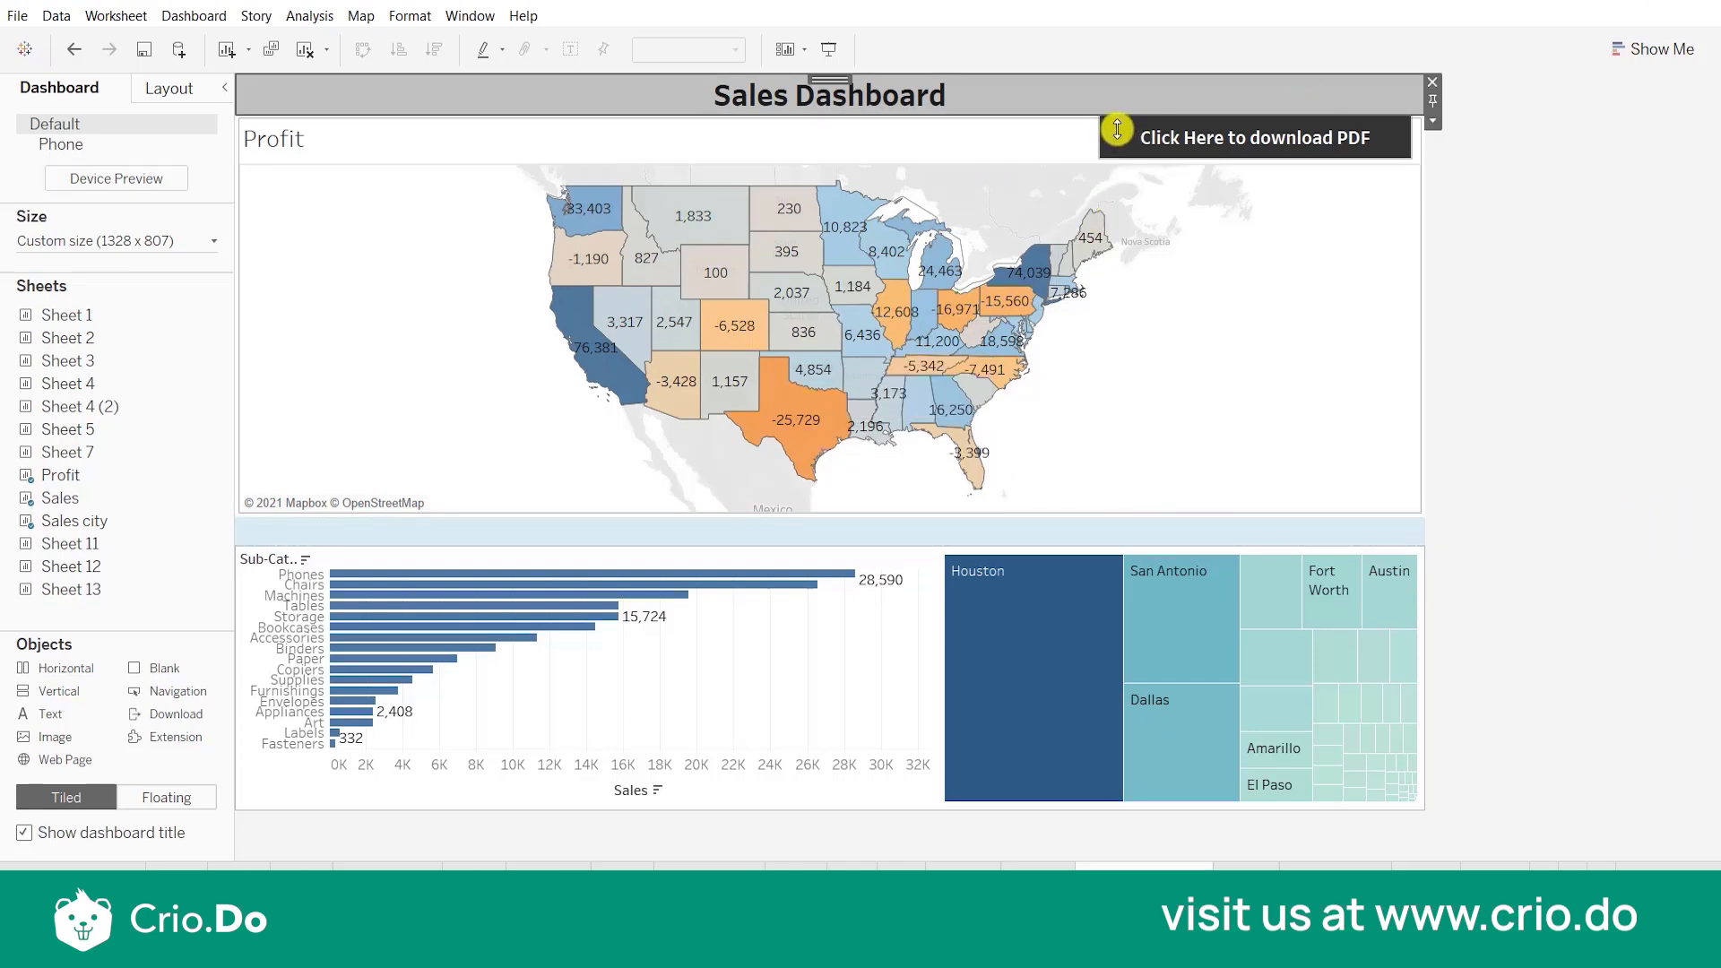
{"action": "left_click", "coordinate": [1363, 139]}
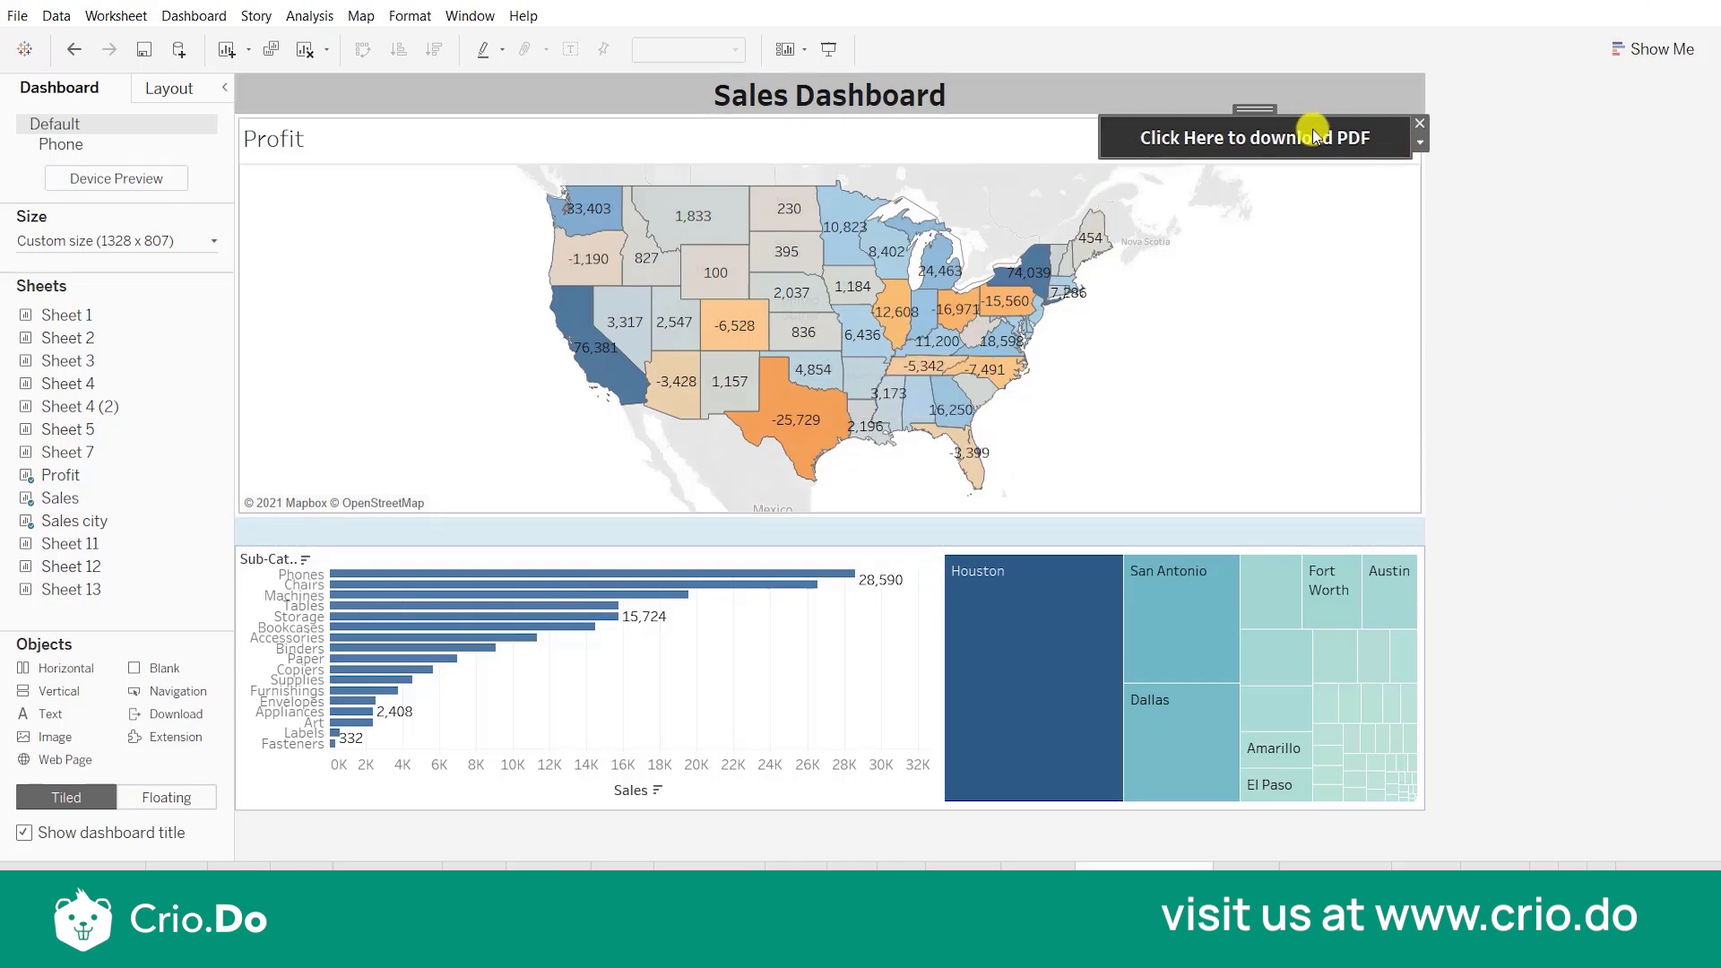
{"action": "left_click", "coordinate": [1255, 111]}
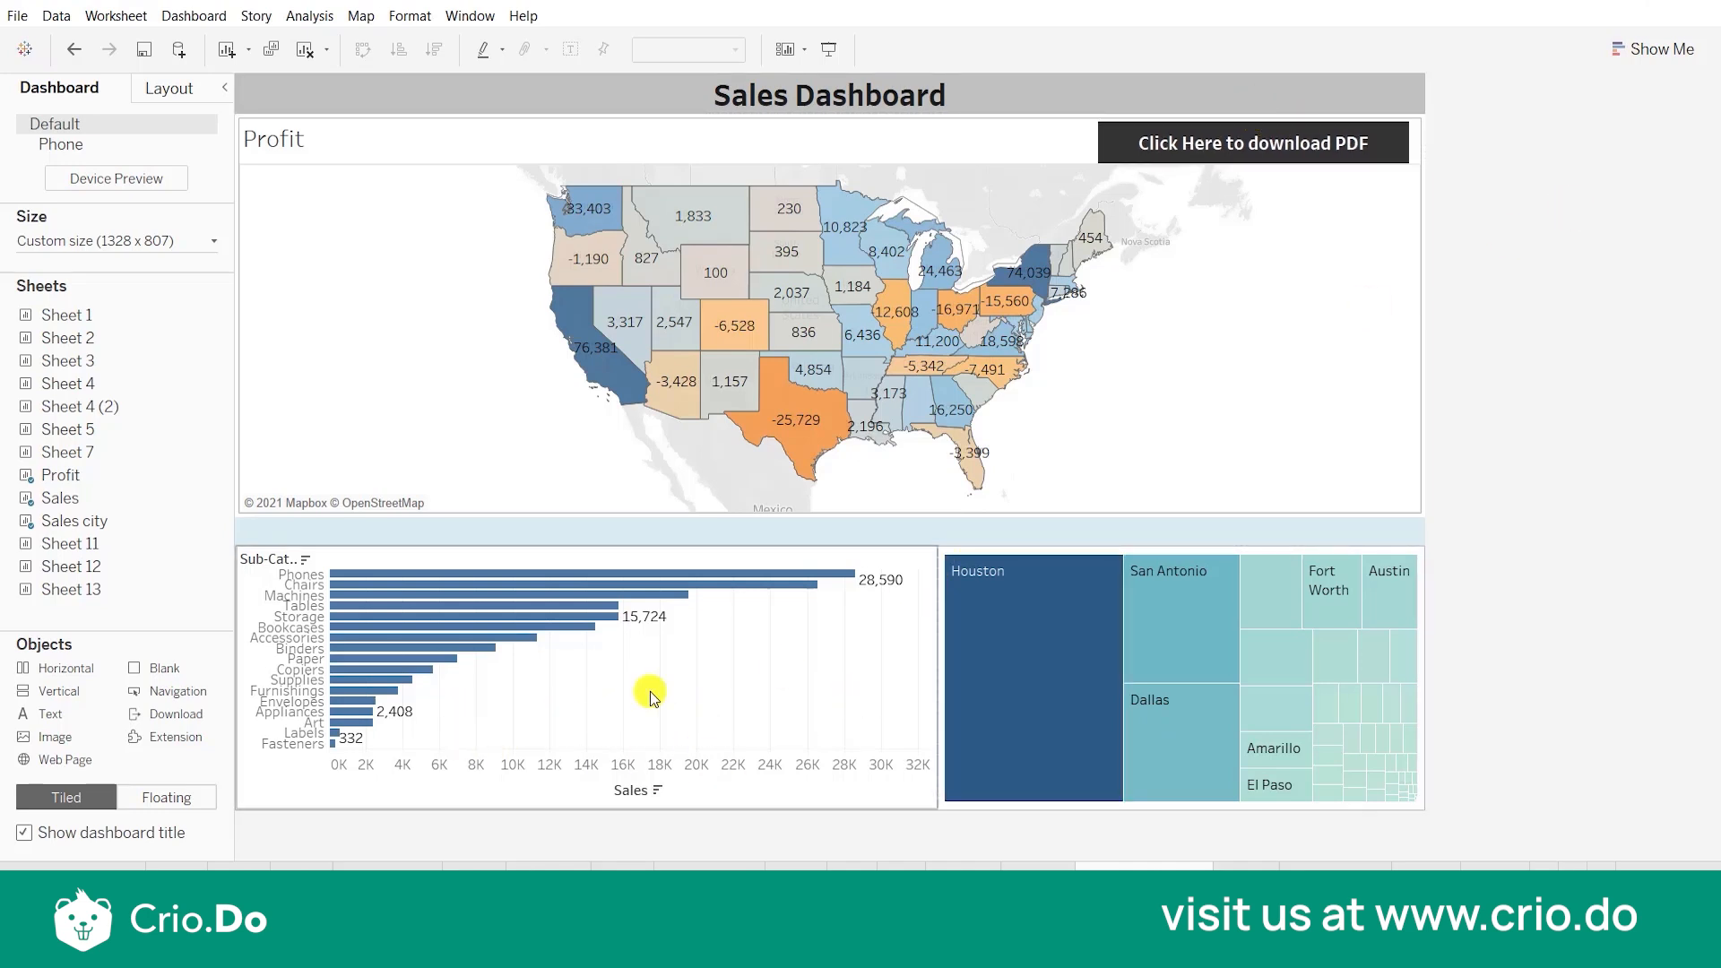
Open the formatting of the Sales bar chart and examine its font, field and line settings.
{"action": "right_click", "coordinate": [713, 676]}
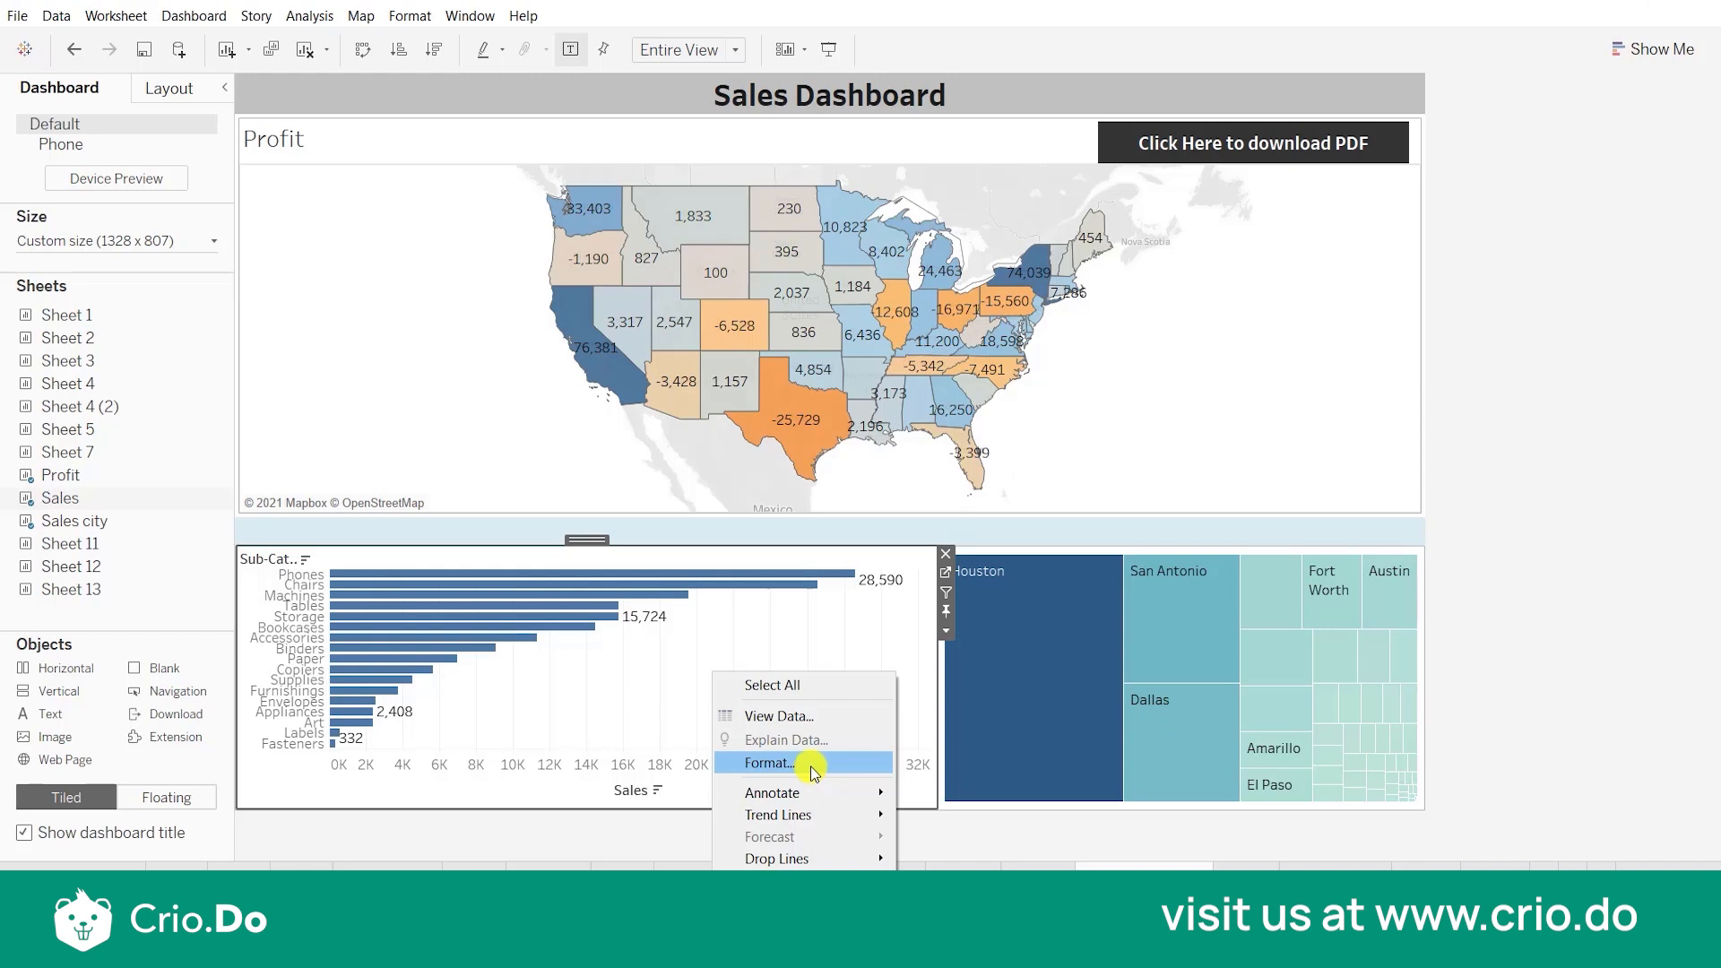
{"action": "left_click", "coordinate": [769, 763]}
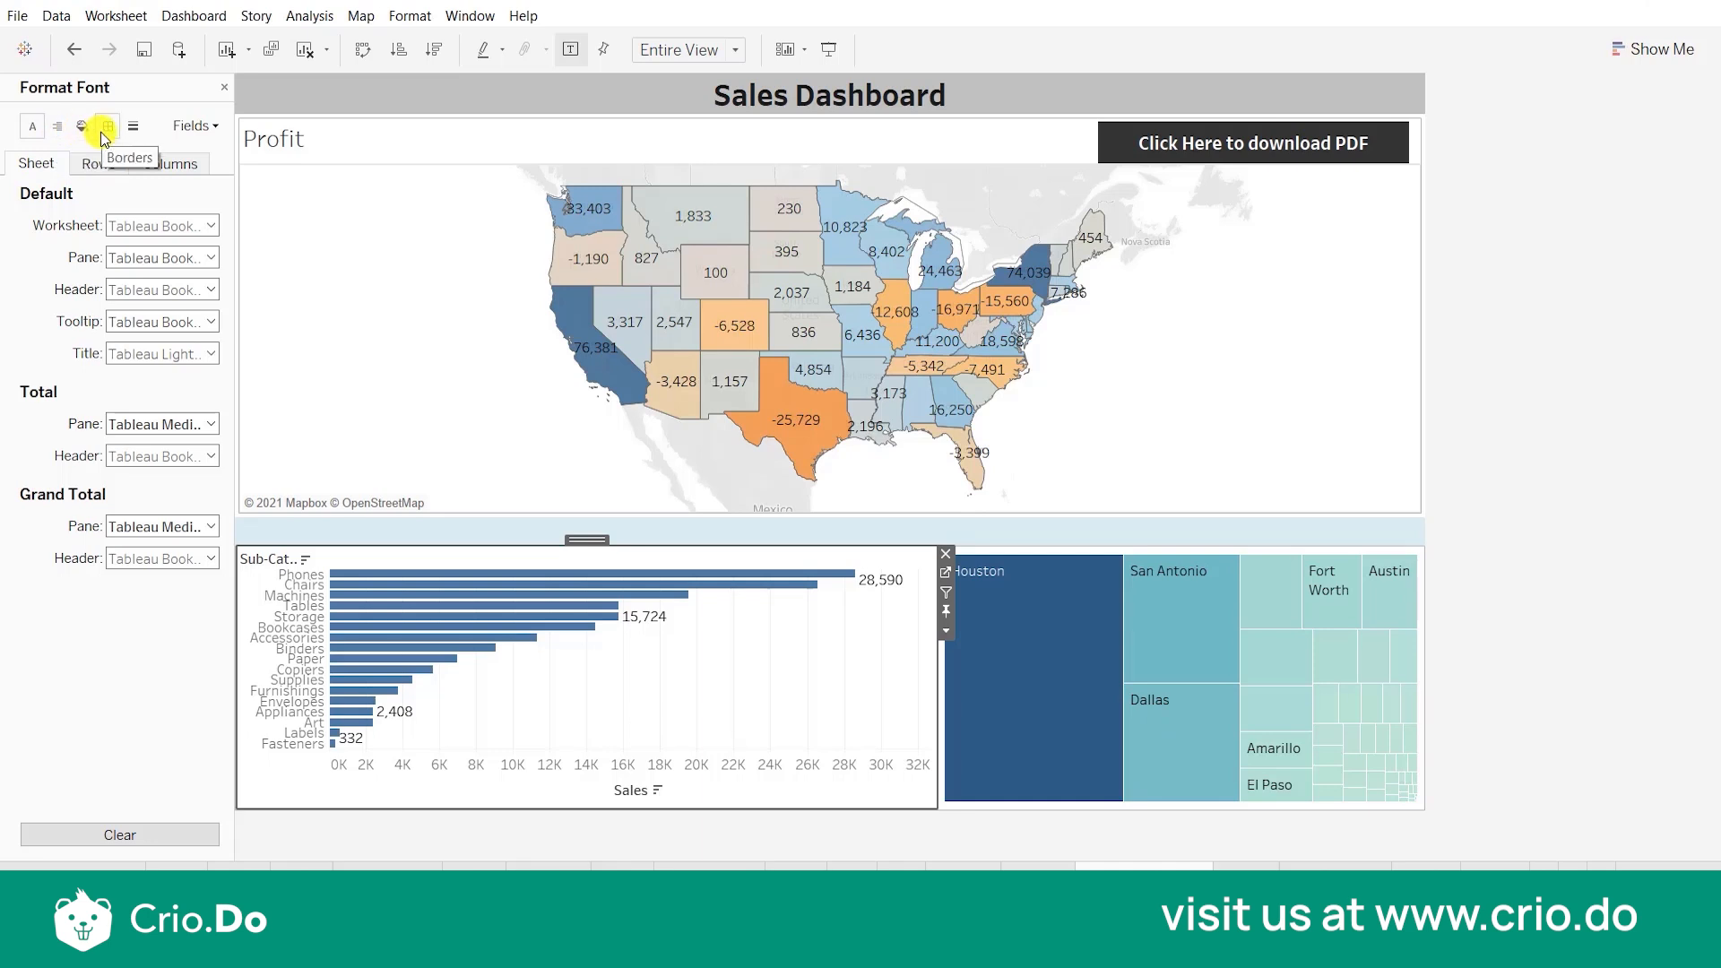
{"action": "left_click", "coordinate": [186, 127]}
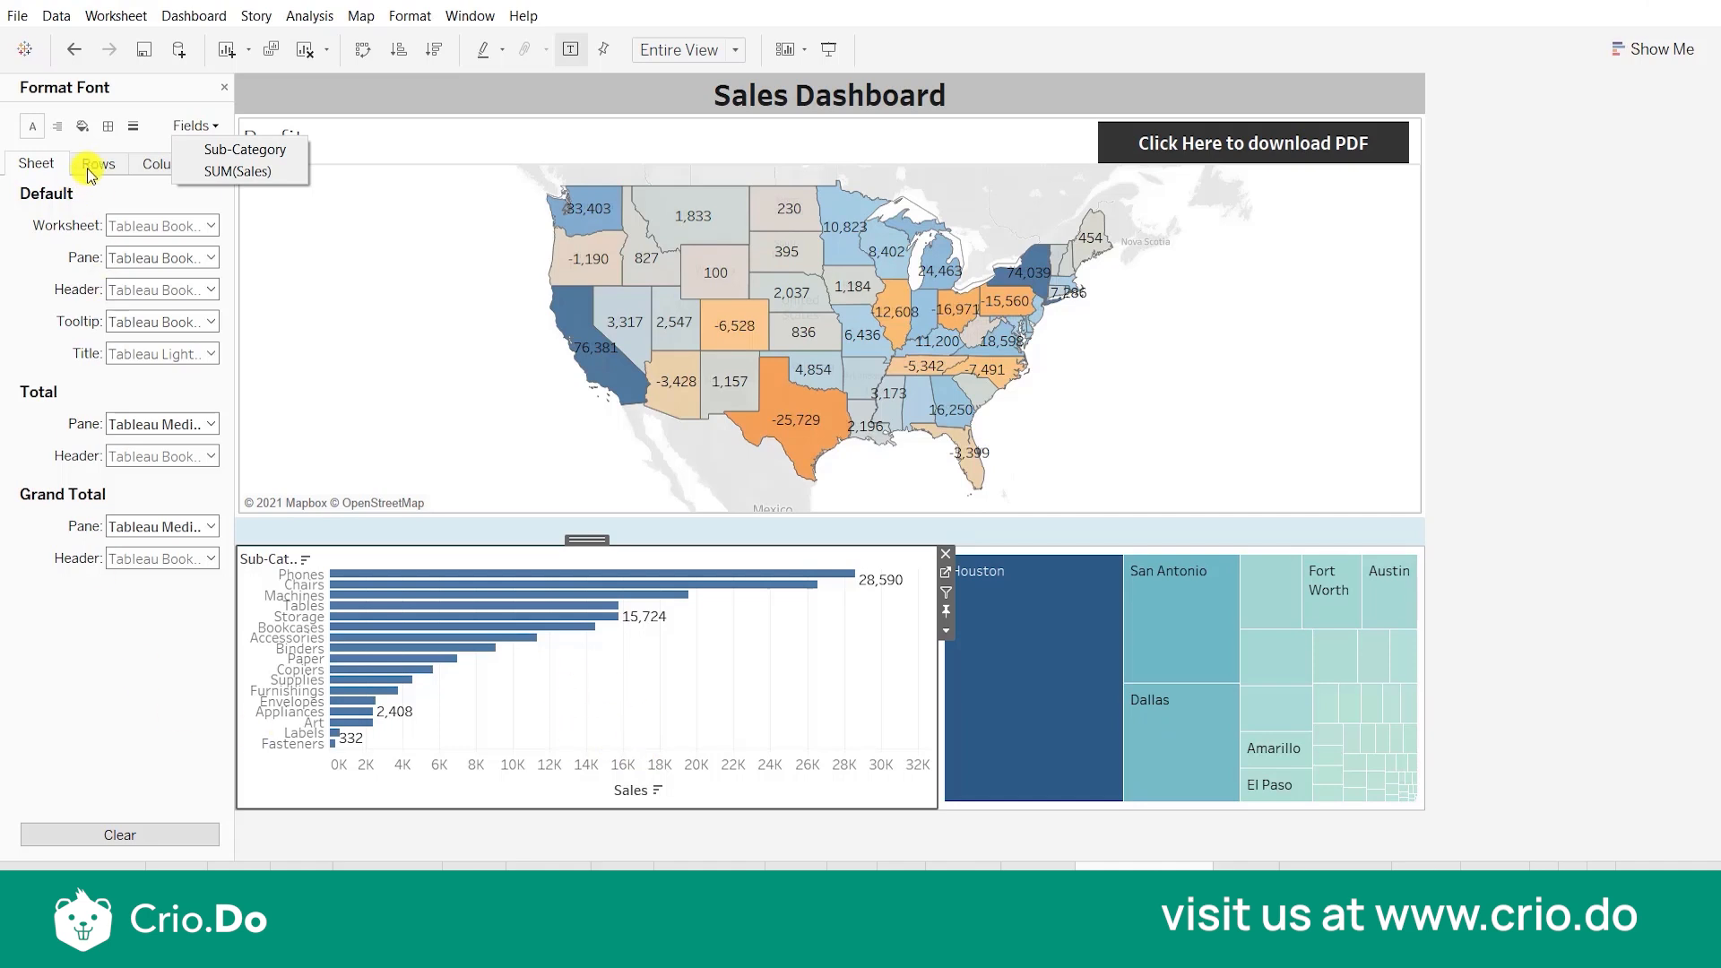
{"action": "left_click", "coordinate": [133, 127]}
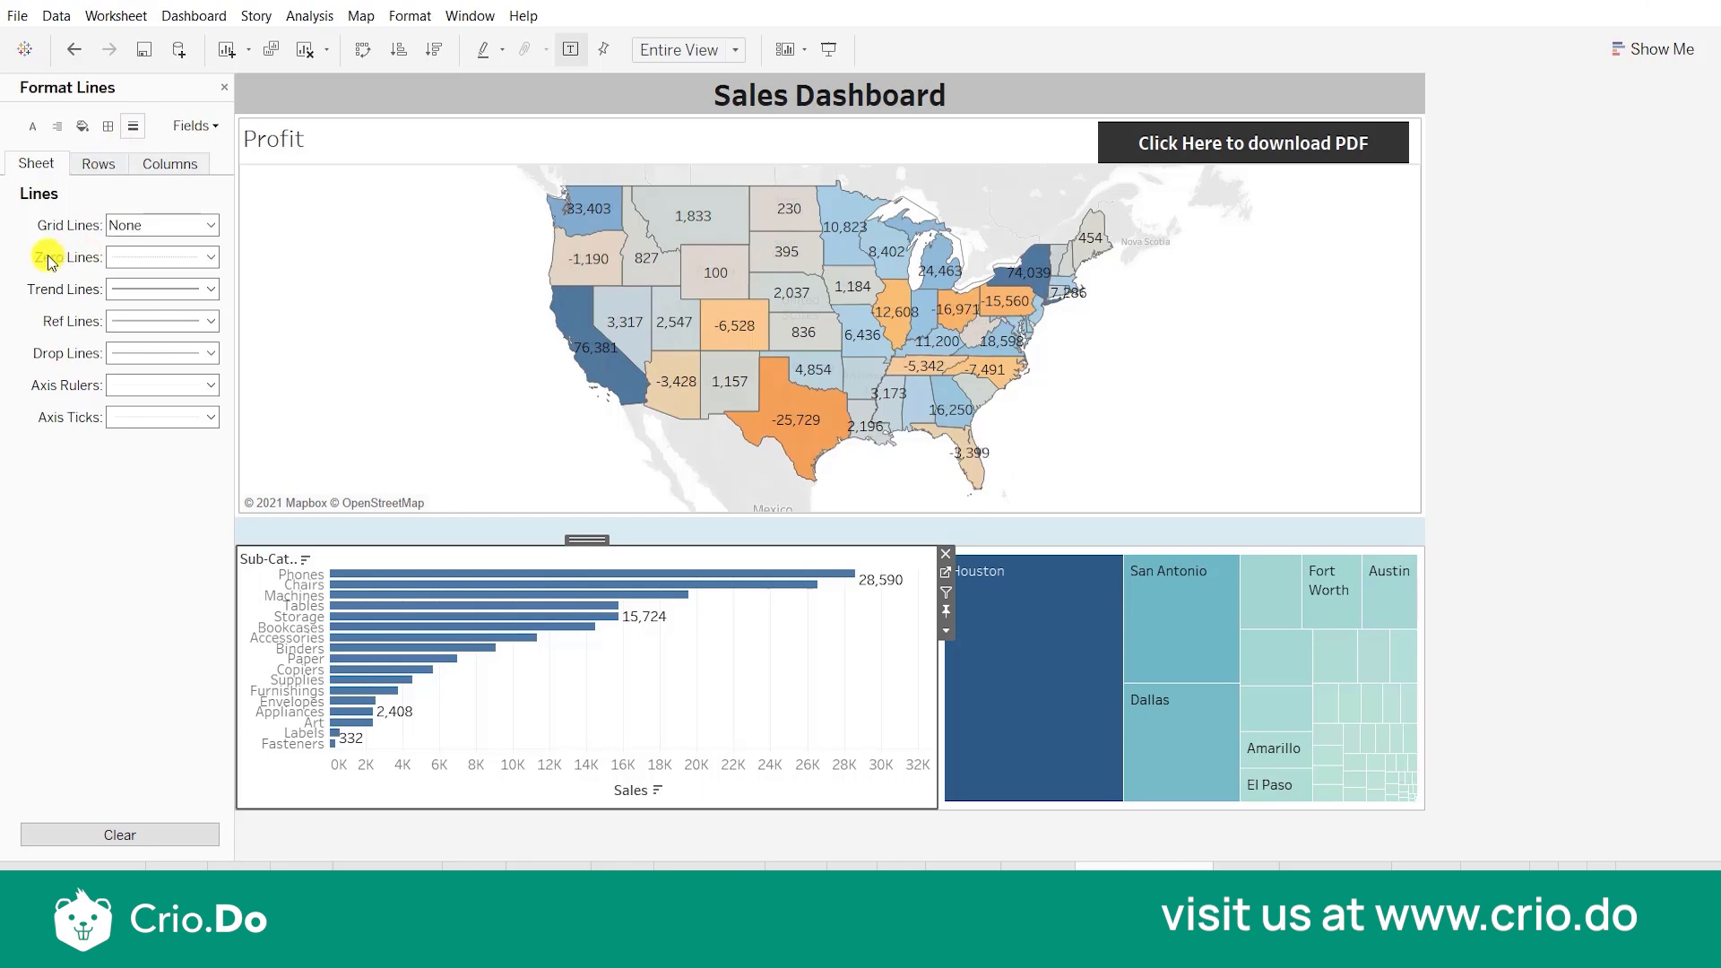
Set the column grid lines of the Sales bar chart to None.
{"action": "left_click", "coordinate": [115, 164]}
{"action": "left_click", "coordinate": [142, 161]}
{"action": "left_click", "coordinate": [132, 233]}
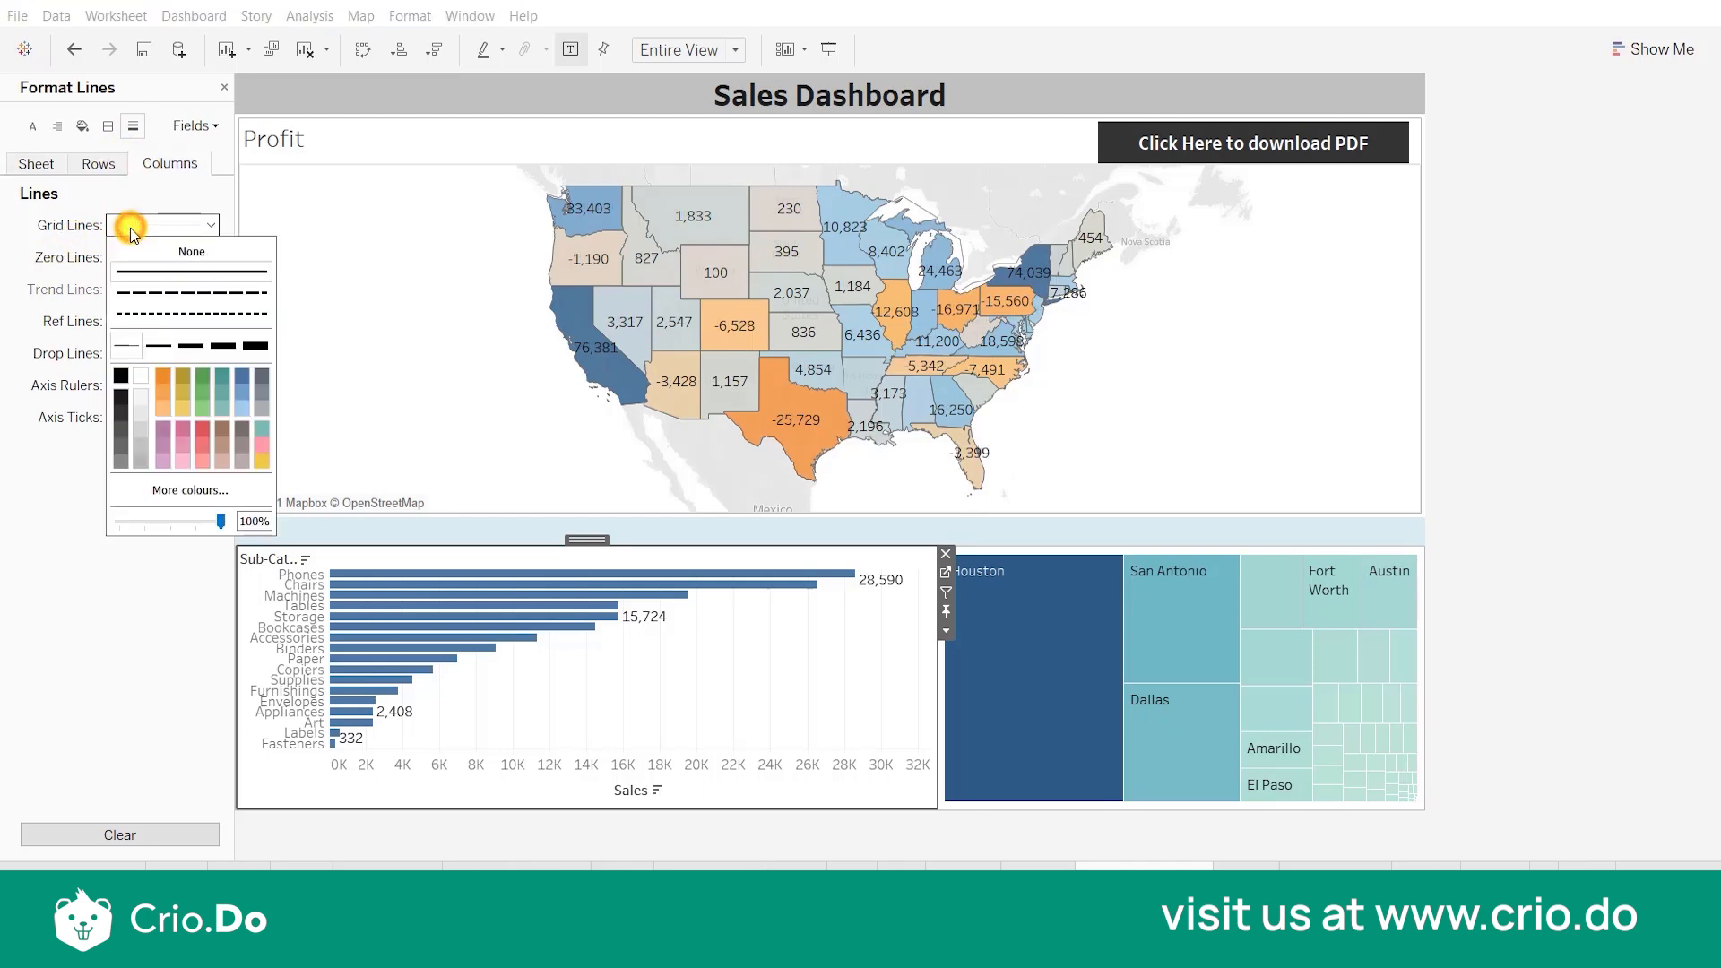
{"action": "left_click", "coordinate": [150, 253]}
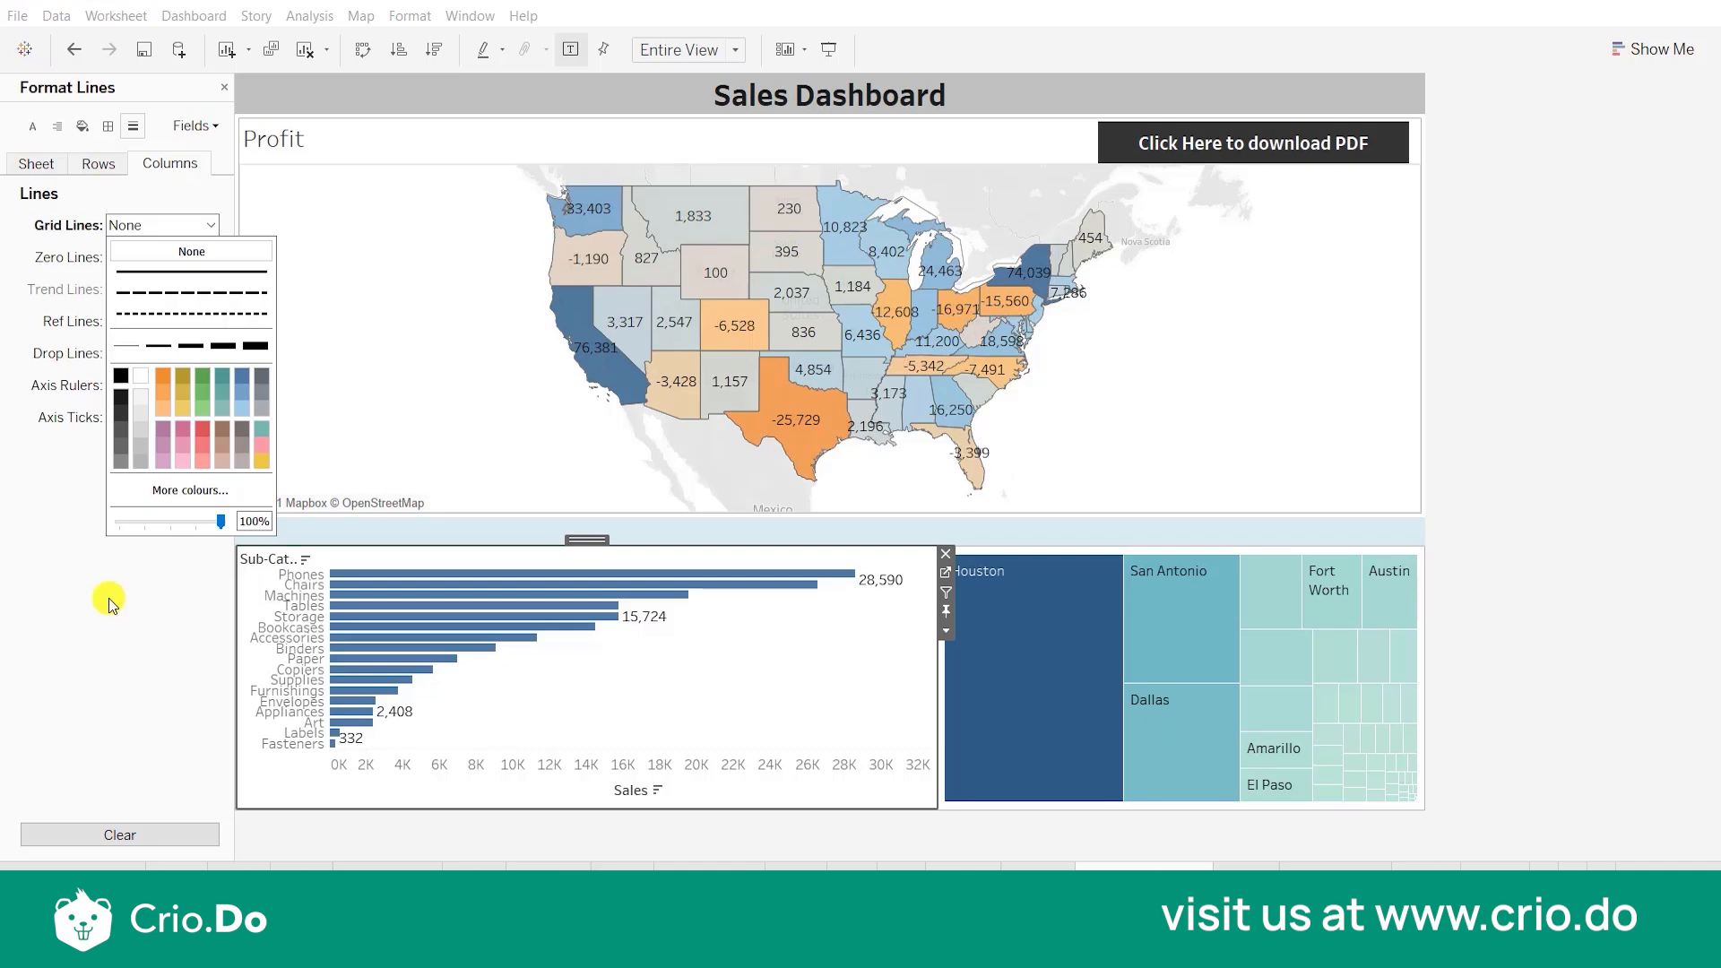
{"action": "left_click", "coordinate": [12, 314]}
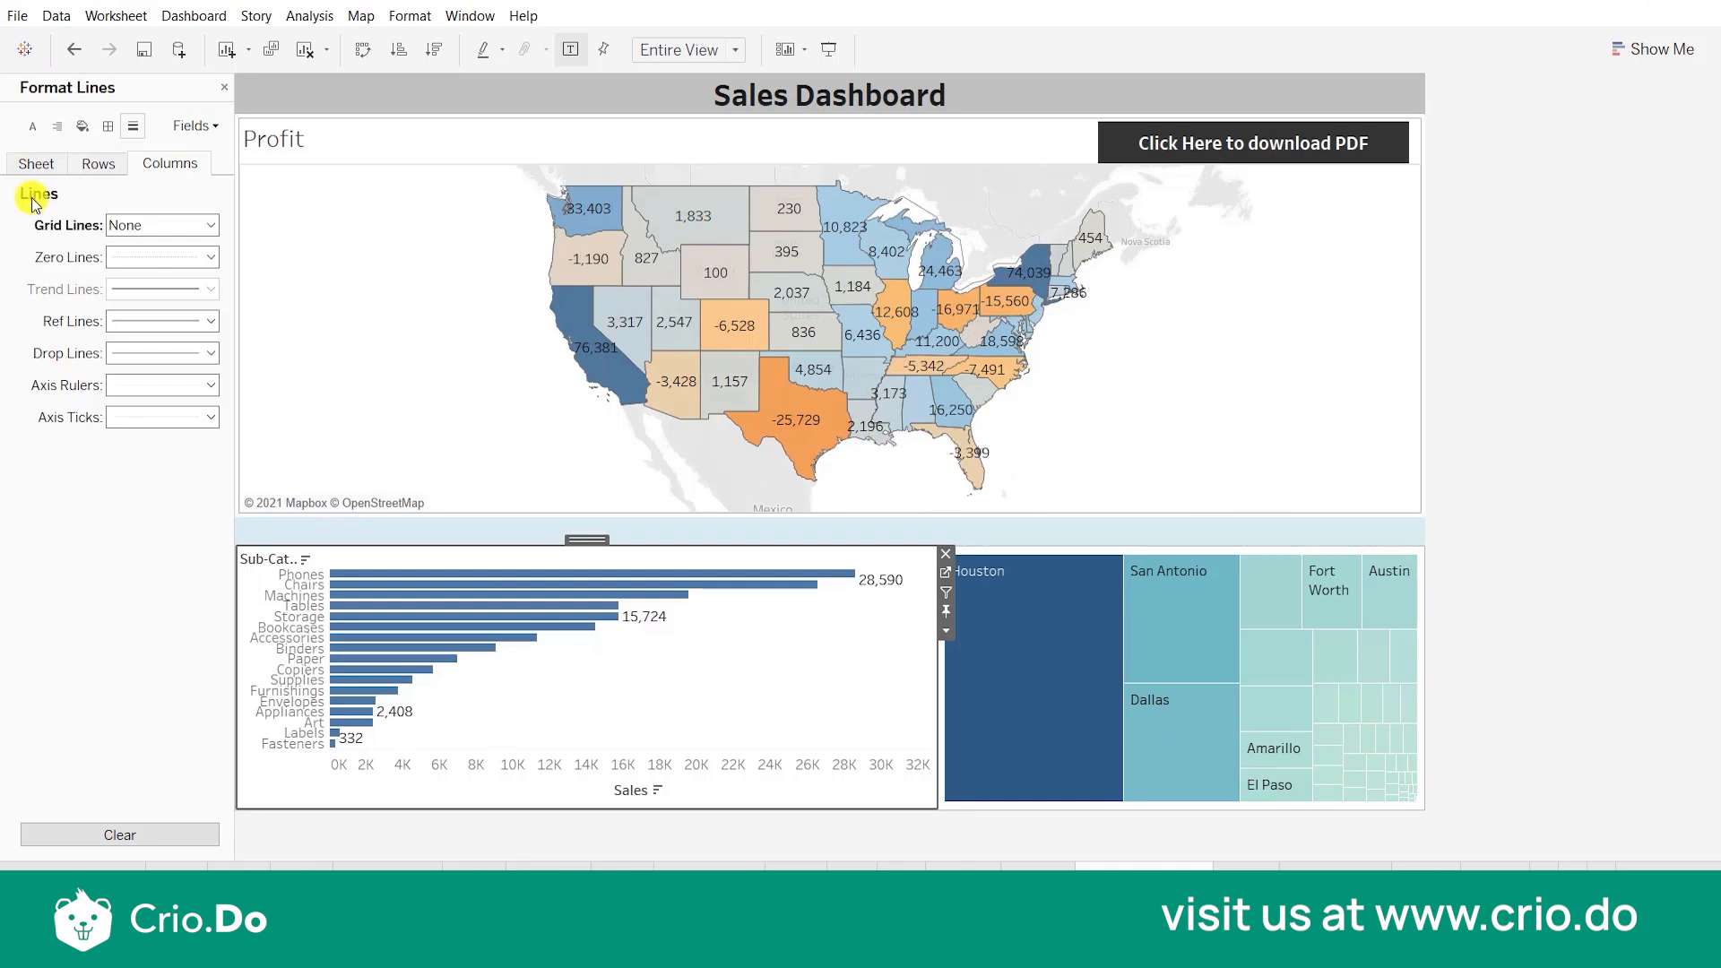
Set the sheet-level zero lines of the Sales bar chart to None.
{"action": "left_click", "coordinate": [105, 169]}
{"action": "left_click", "coordinate": [46, 170]}
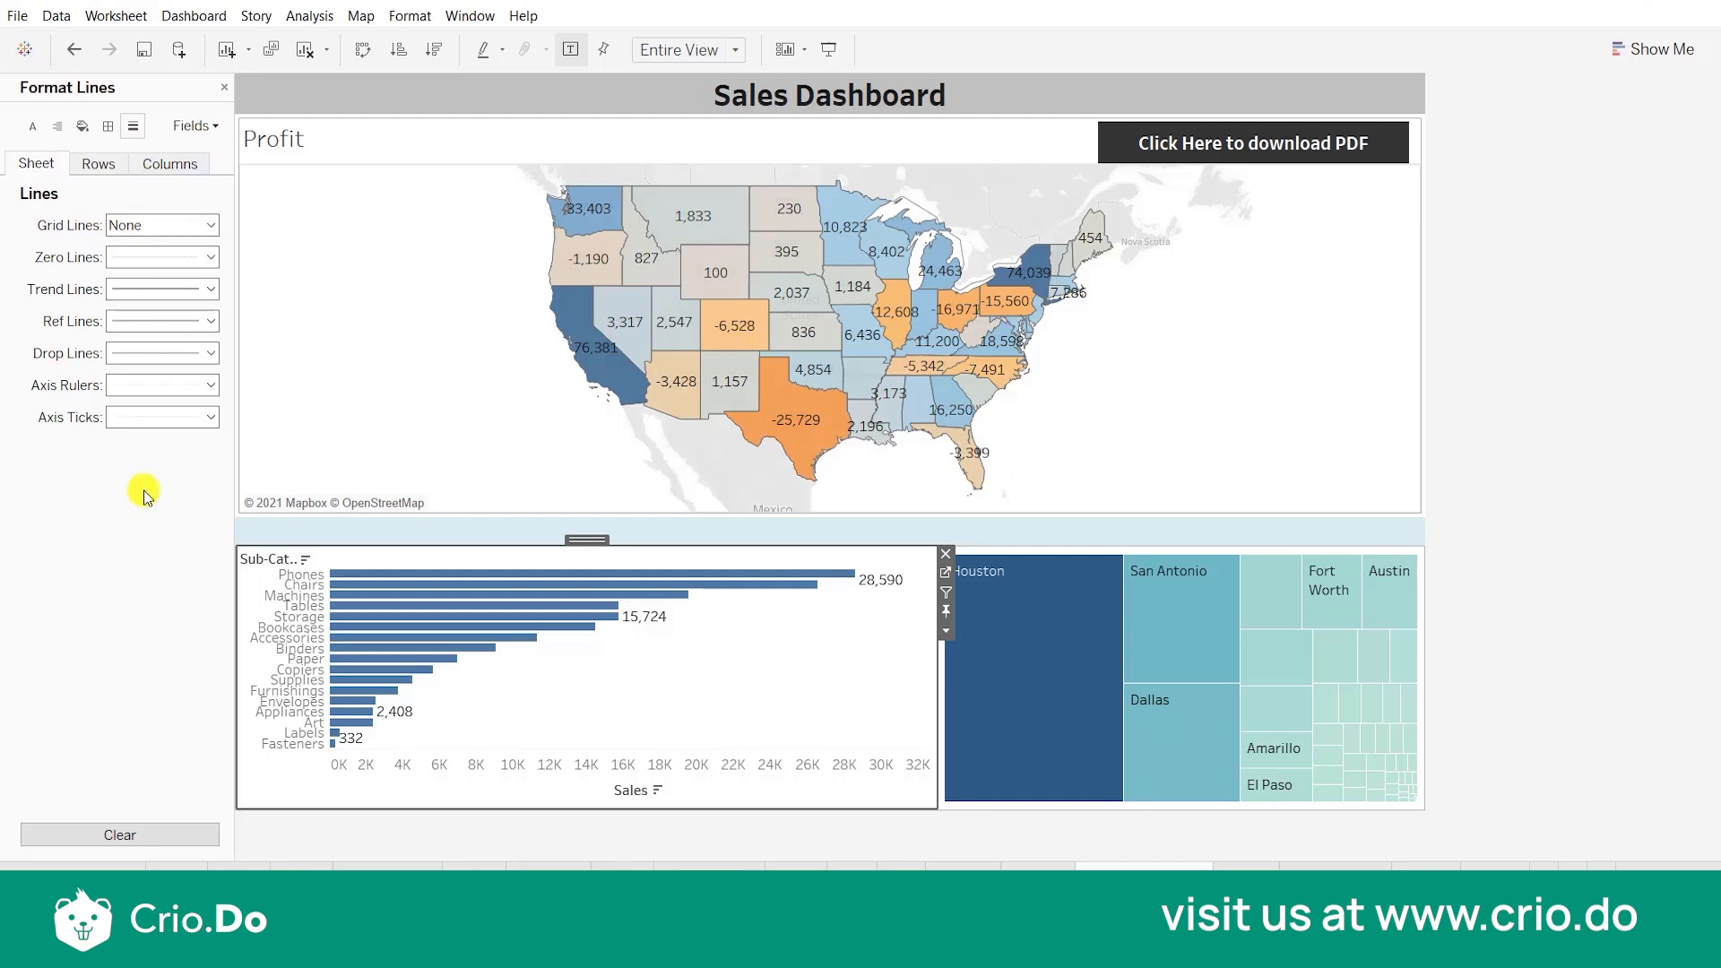
{"action": "left_click", "coordinate": [143, 258]}
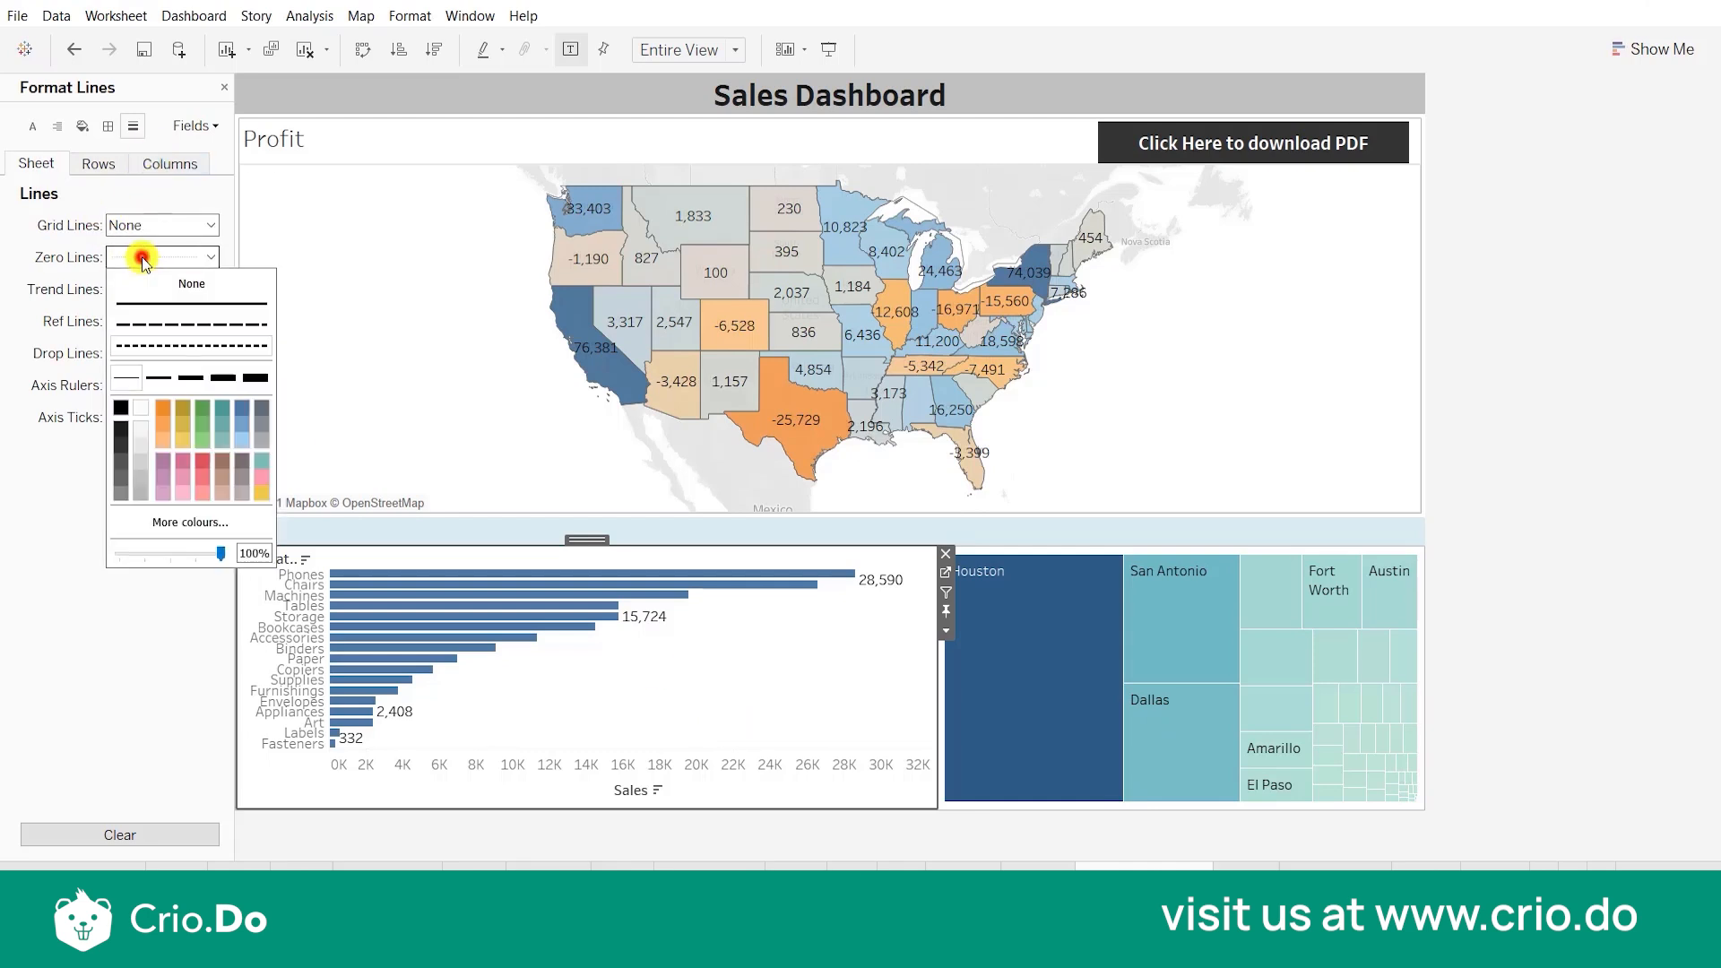
{"action": "left_click", "coordinate": [53, 563]}
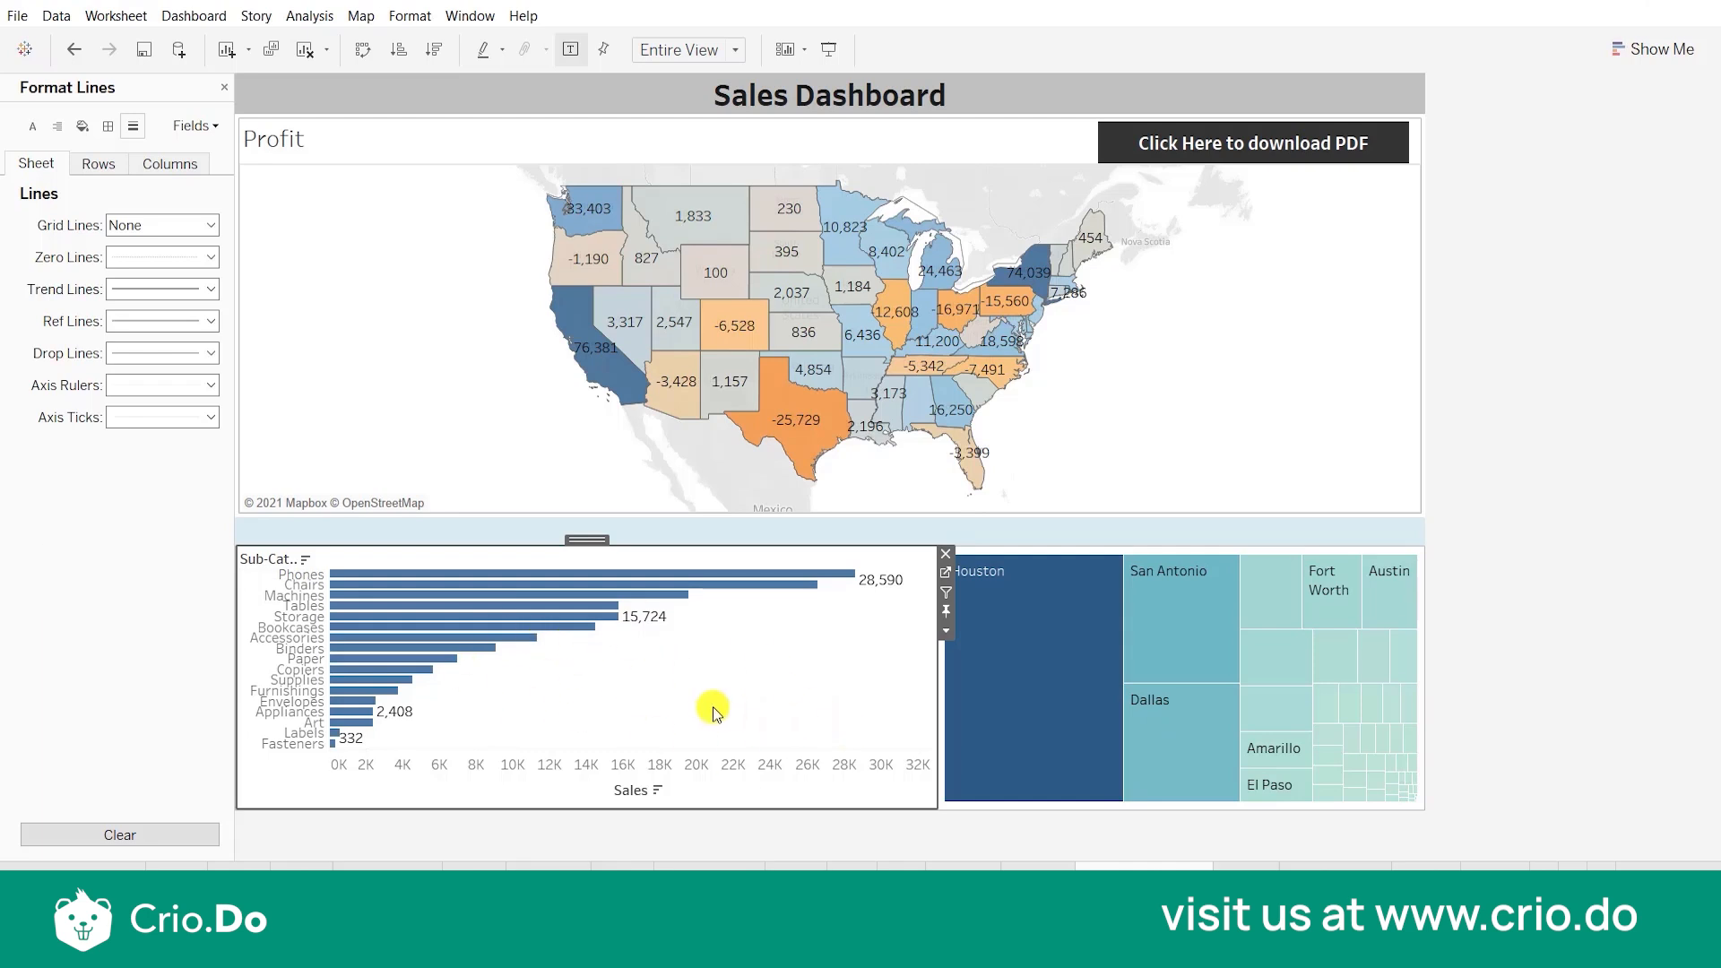
{"action": "left_click", "coordinate": [184, 257]}
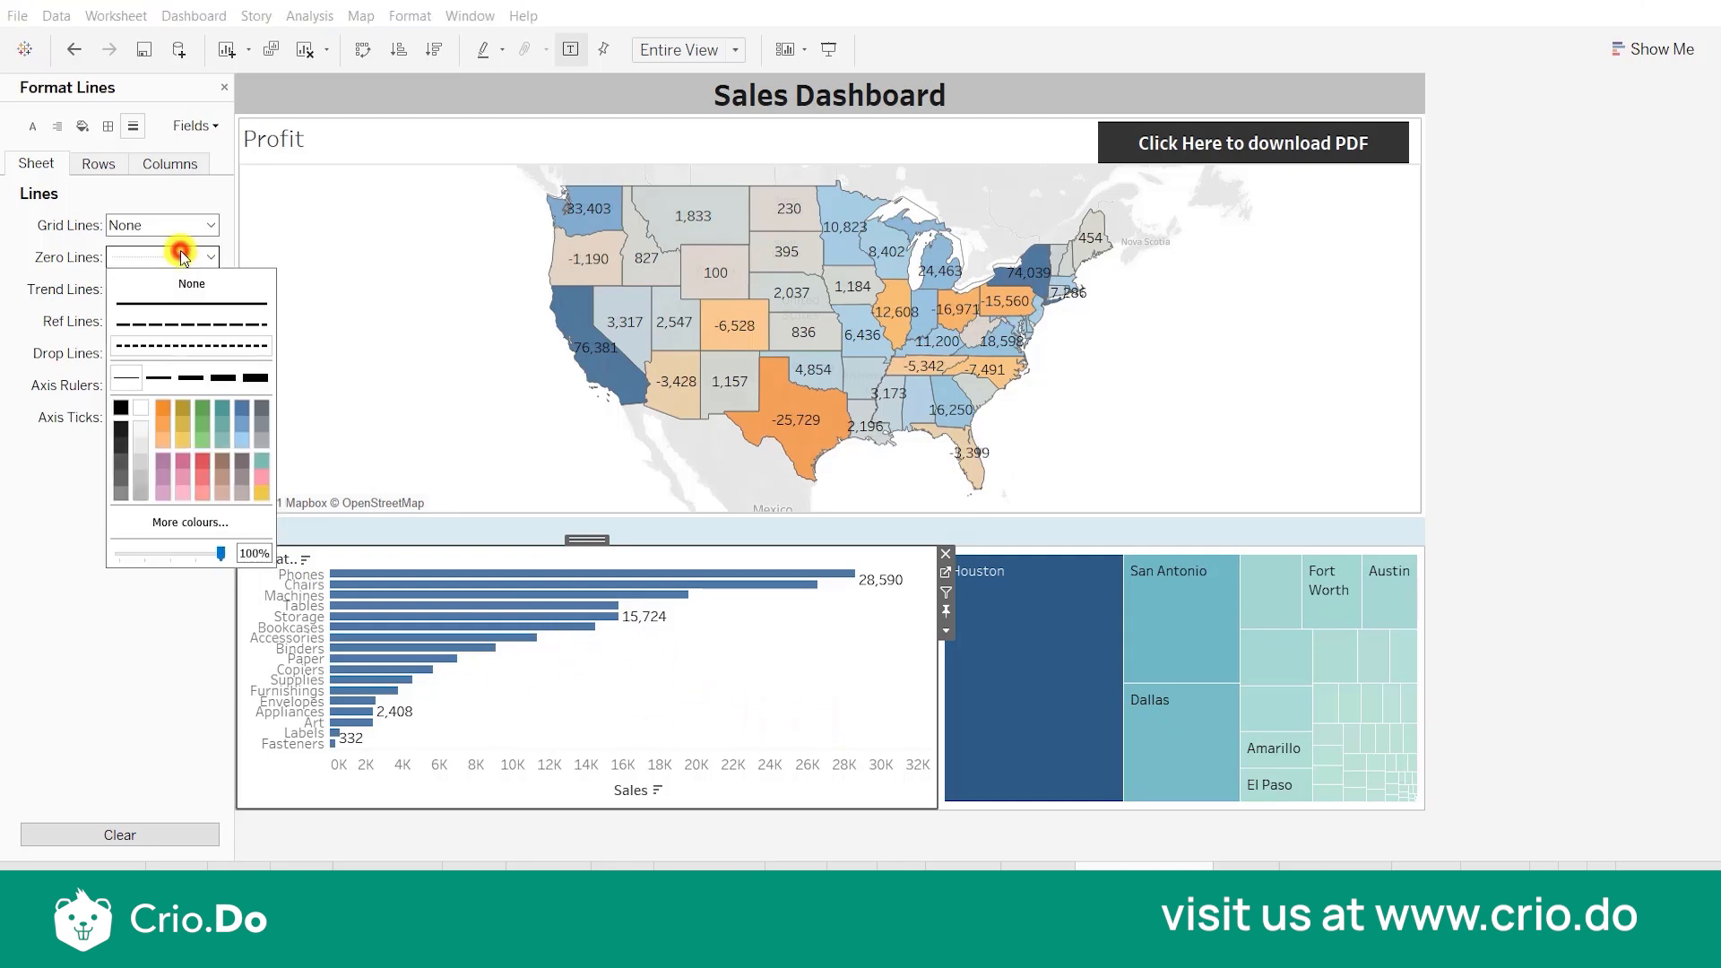
{"action": "left_click", "coordinate": [185, 286]}
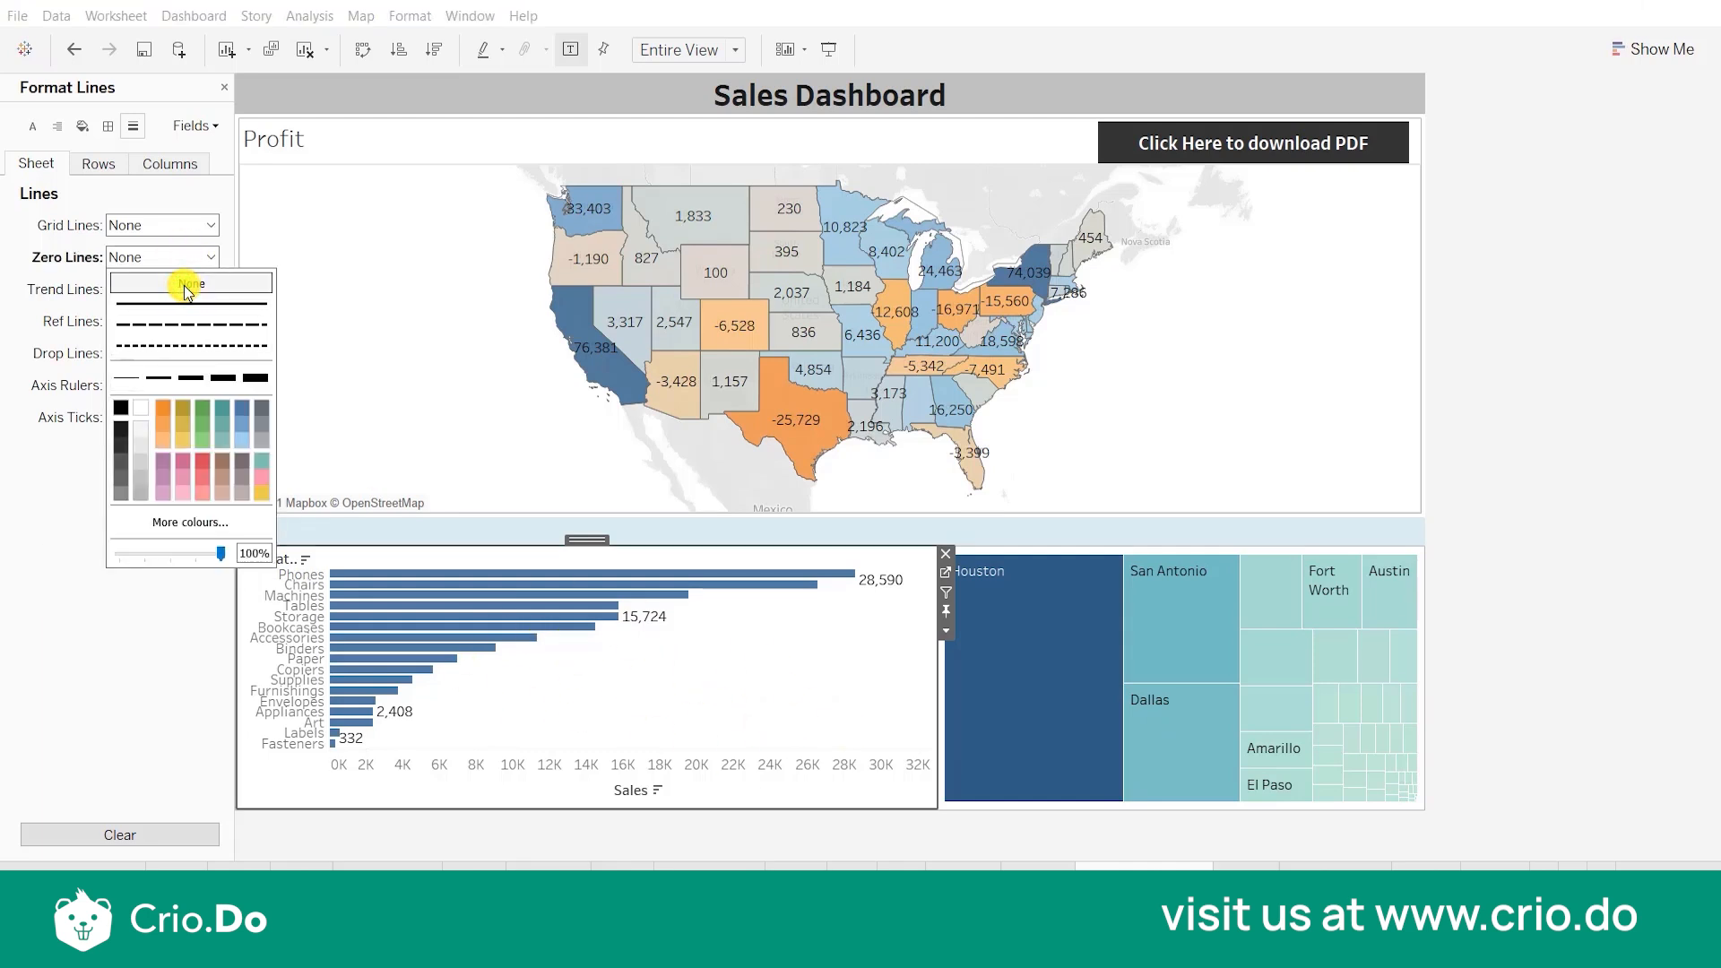
{"action": "left_click", "coordinate": [1, 530]}
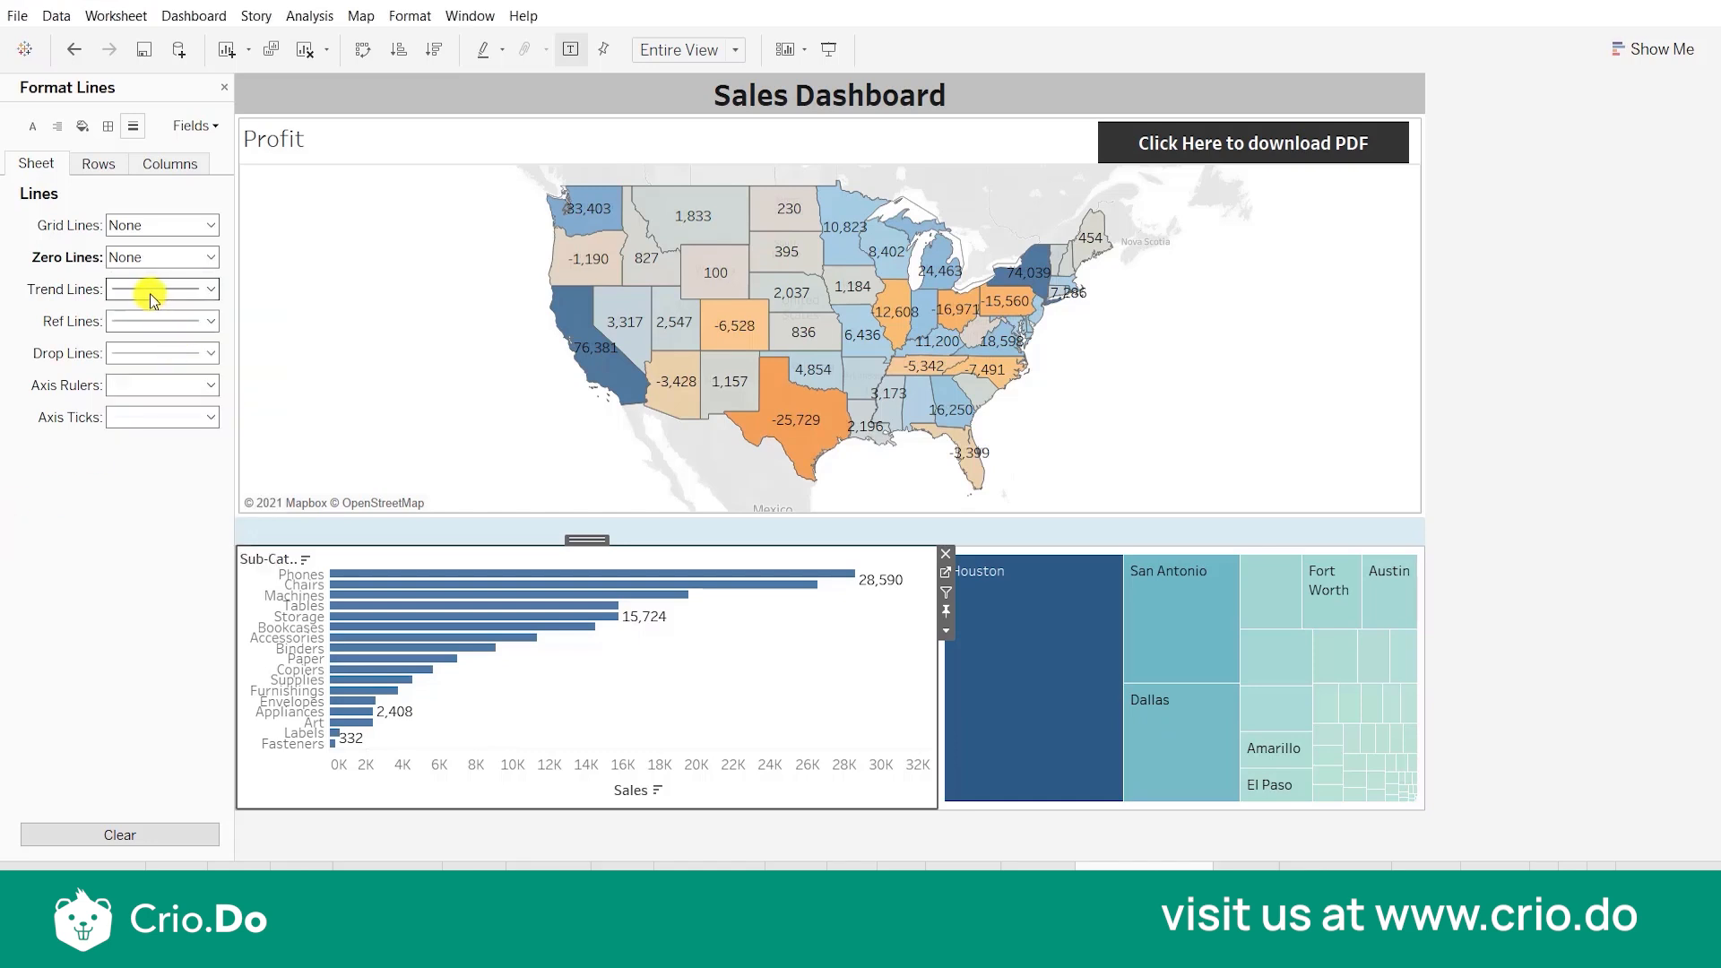
Set the sheet-level axis ticks of the Sales bar chart to None.
{"action": "left_click", "coordinate": [138, 419]}
{"action": "left_click", "coordinate": [174, 445]}
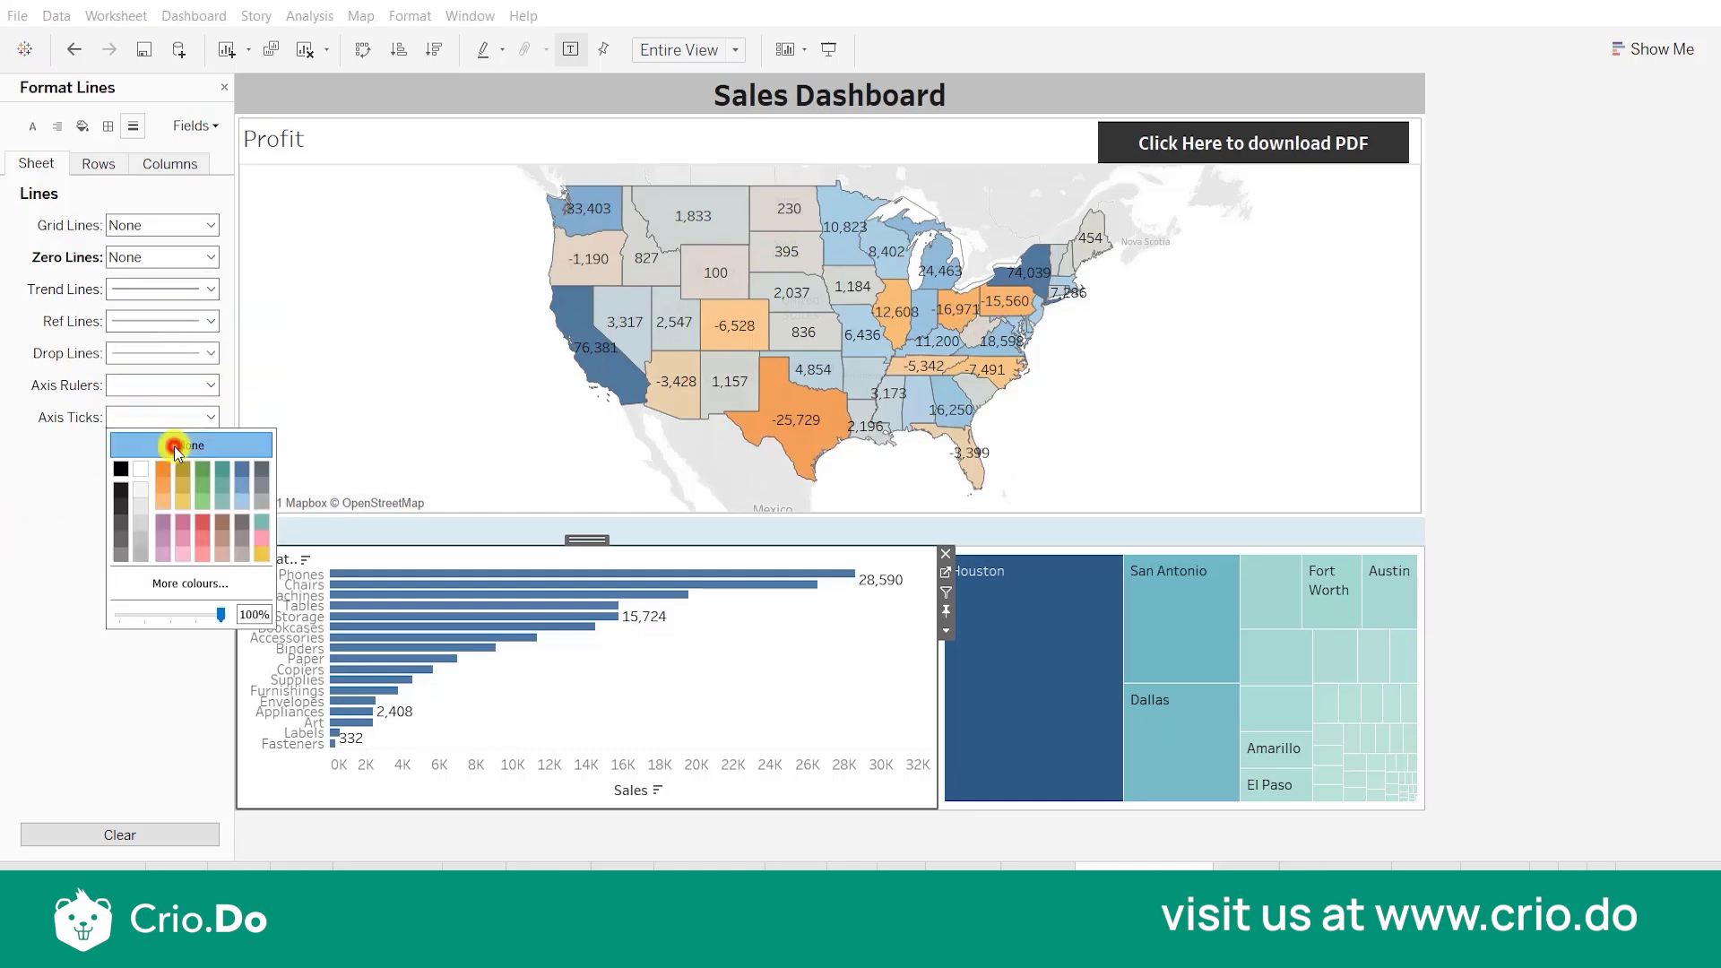
{"action": "left_click", "coordinate": [2, 616]}
{"action": "left_click", "coordinate": [130, 387]}
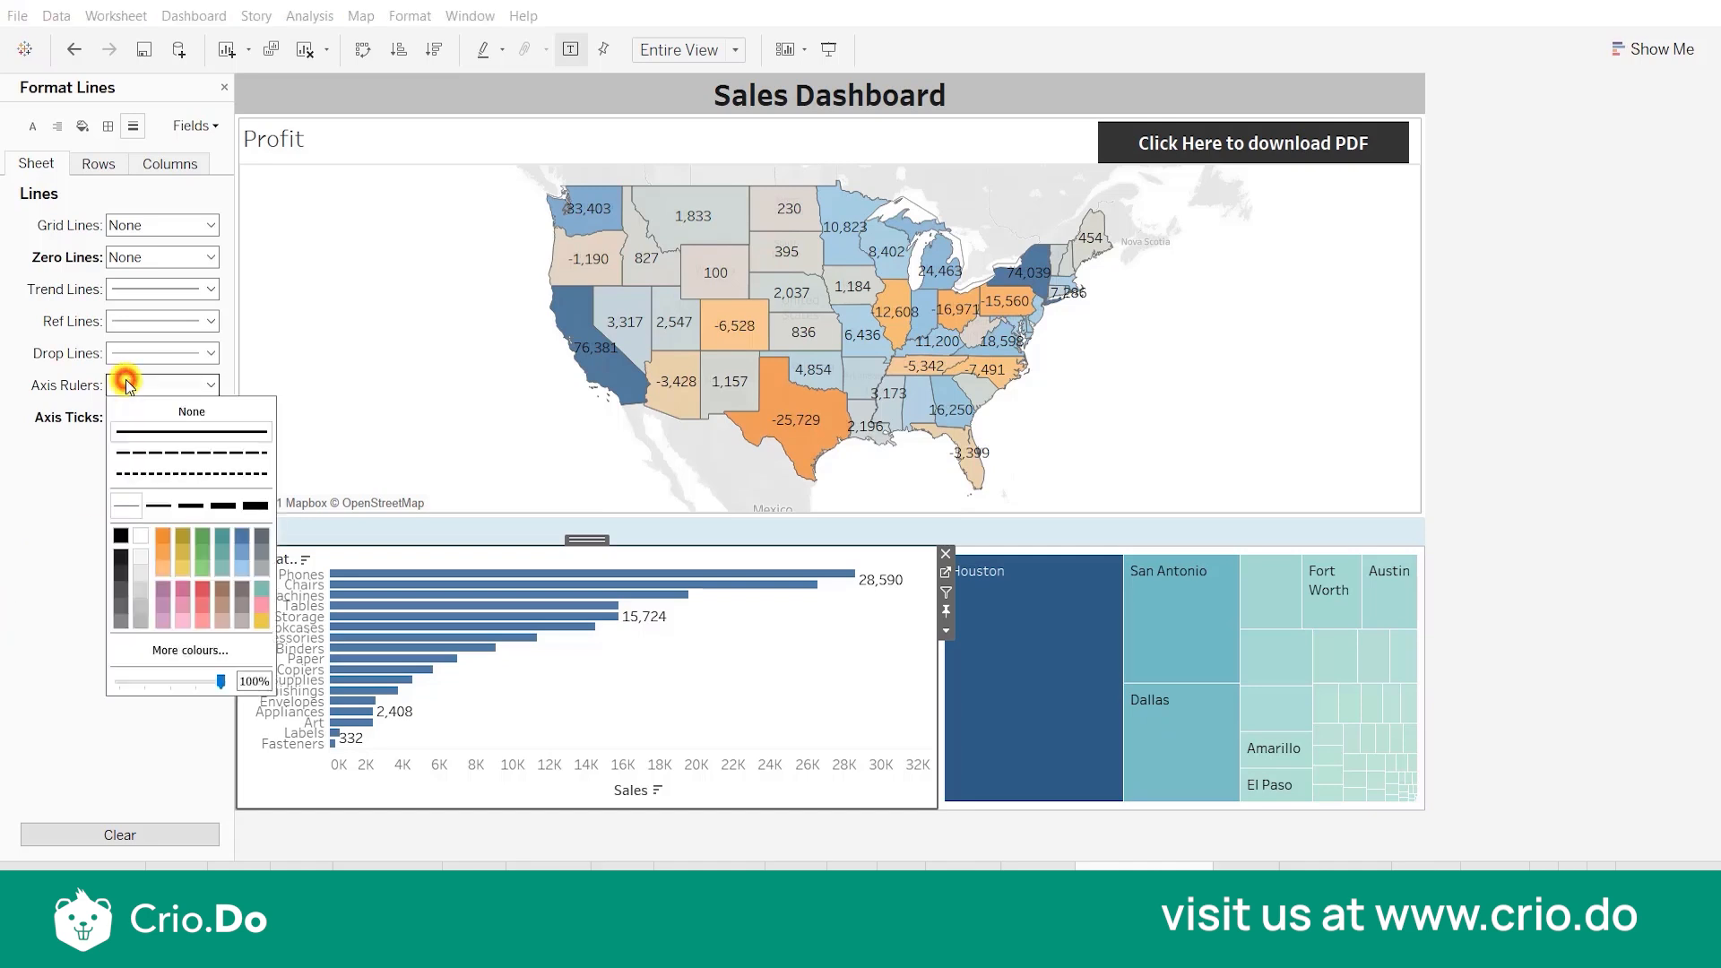
{"action": "left_click", "coordinate": [162, 412]}
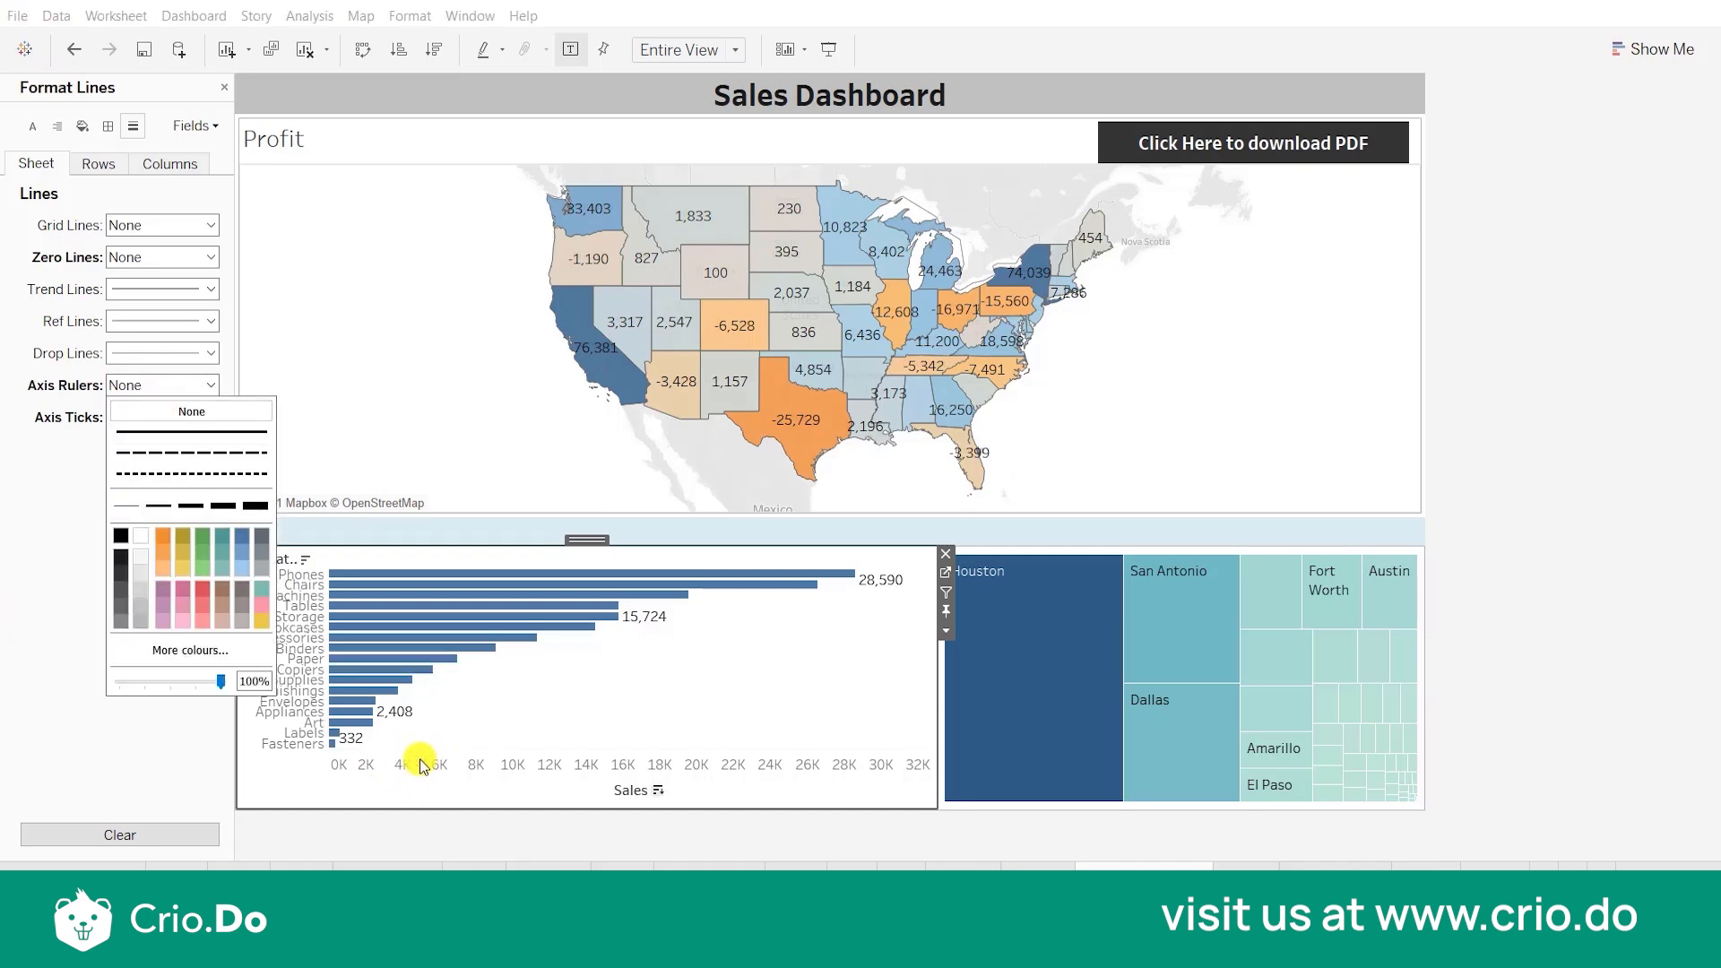
{"action": "left_click", "coordinate": [85, 54]}
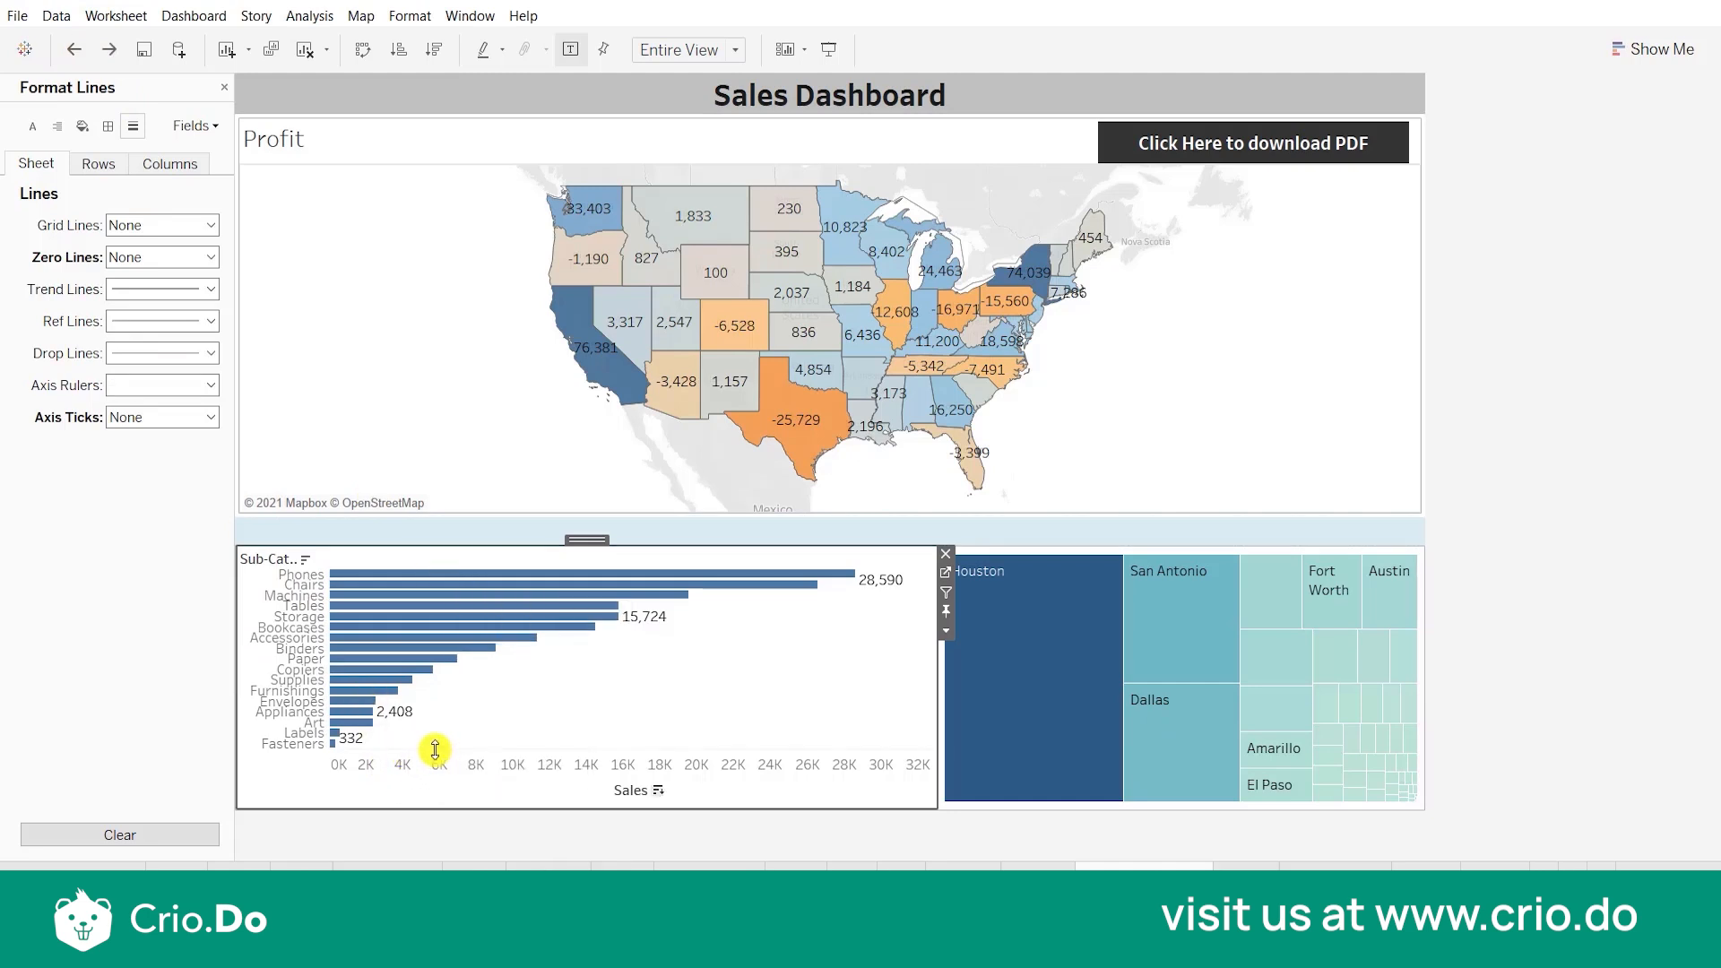
Set the sheet-level axis rulers of the Sales bar chart to None.
{"action": "left_click", "coordinate": [180, 387]}
{"action": "left_click", "coordinate": [165, 413]}
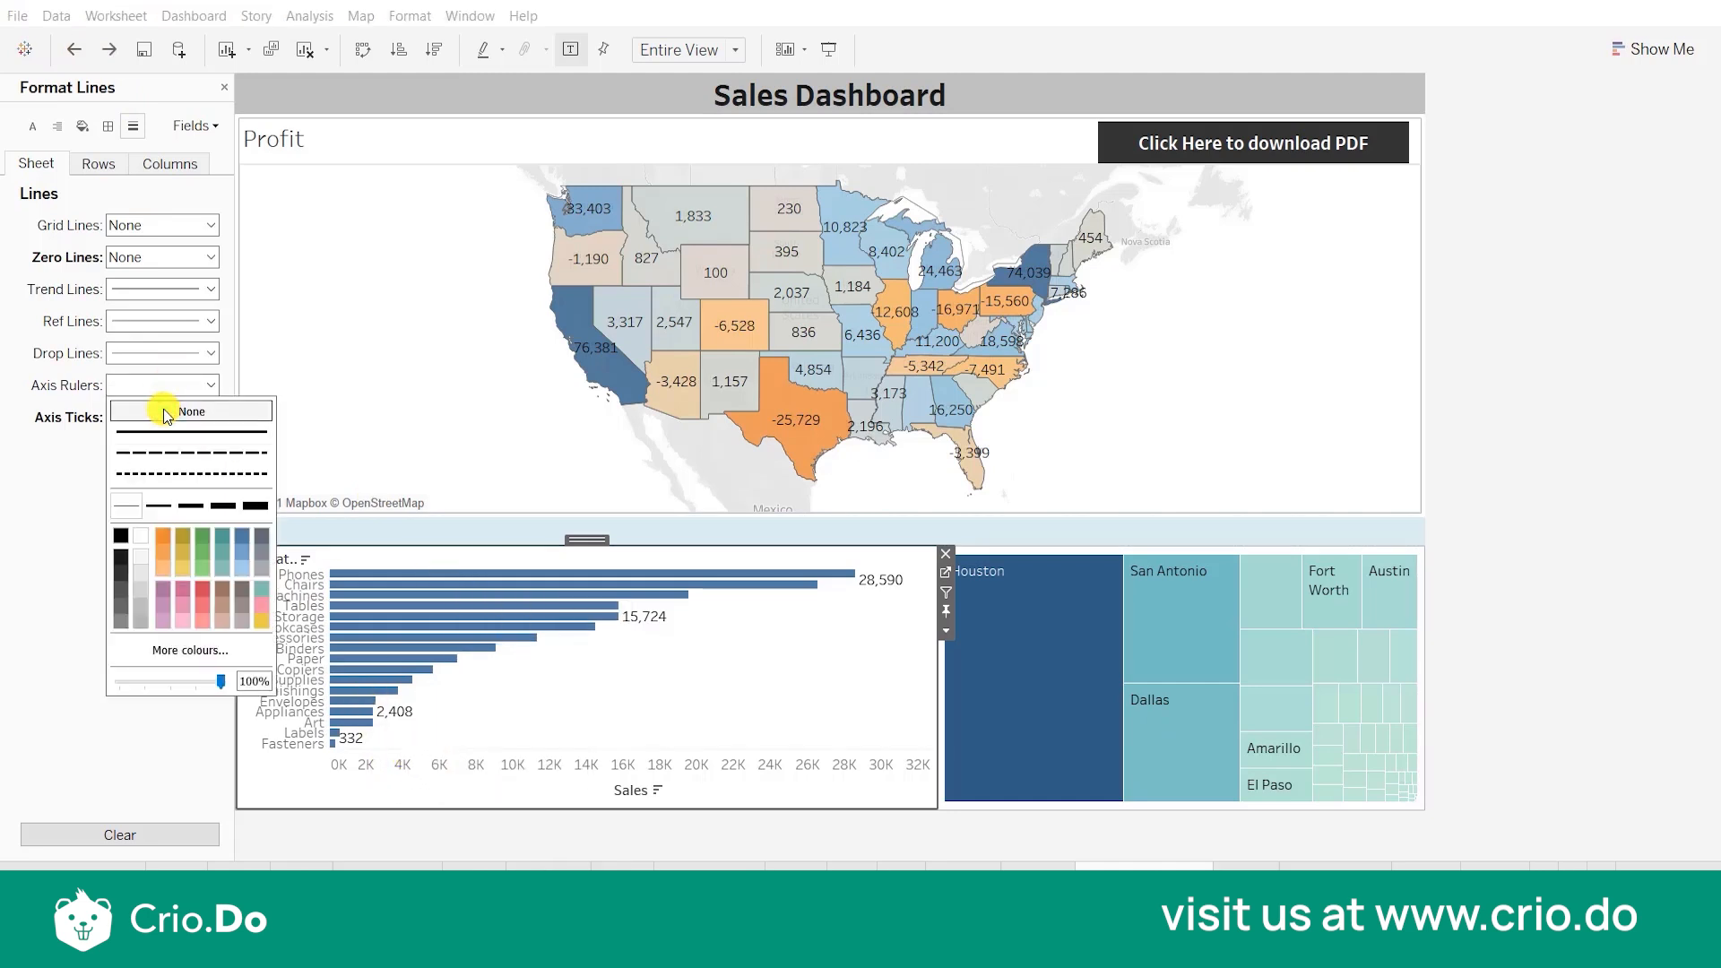
{"action": "left_click", "coordinate": [78, 649]}
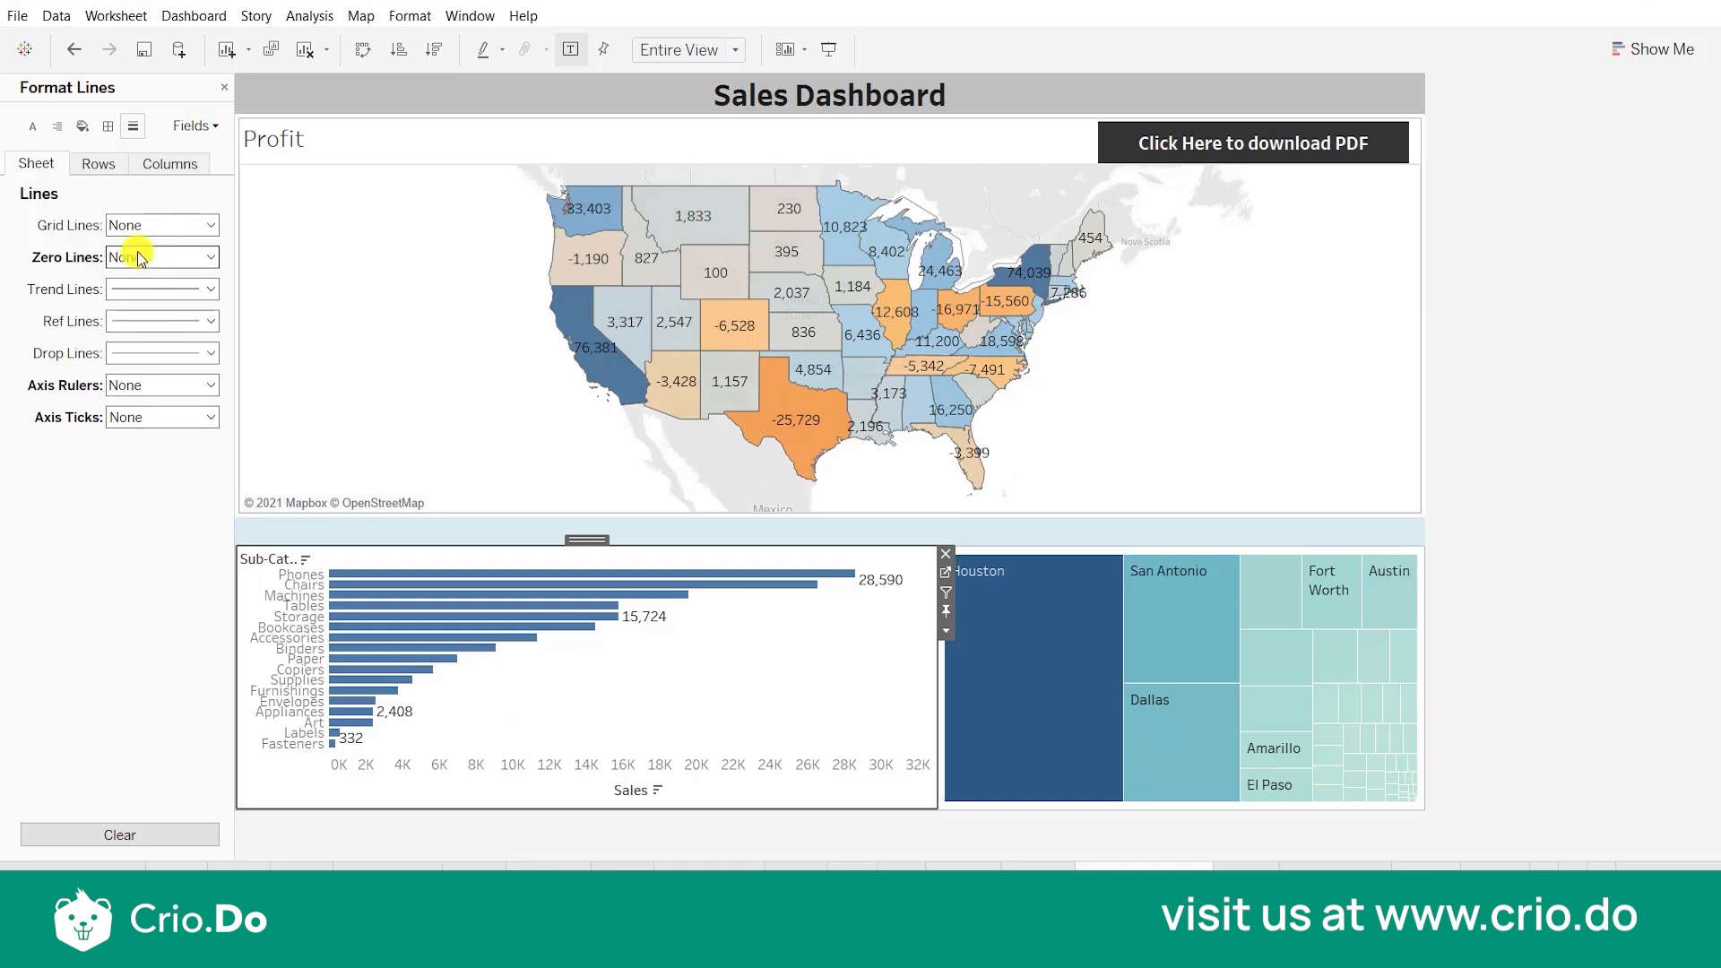
Close the chart formatting and set the layout border of the Profit map to None.
{"action": "left_click", "coordinate": [107, 128]}
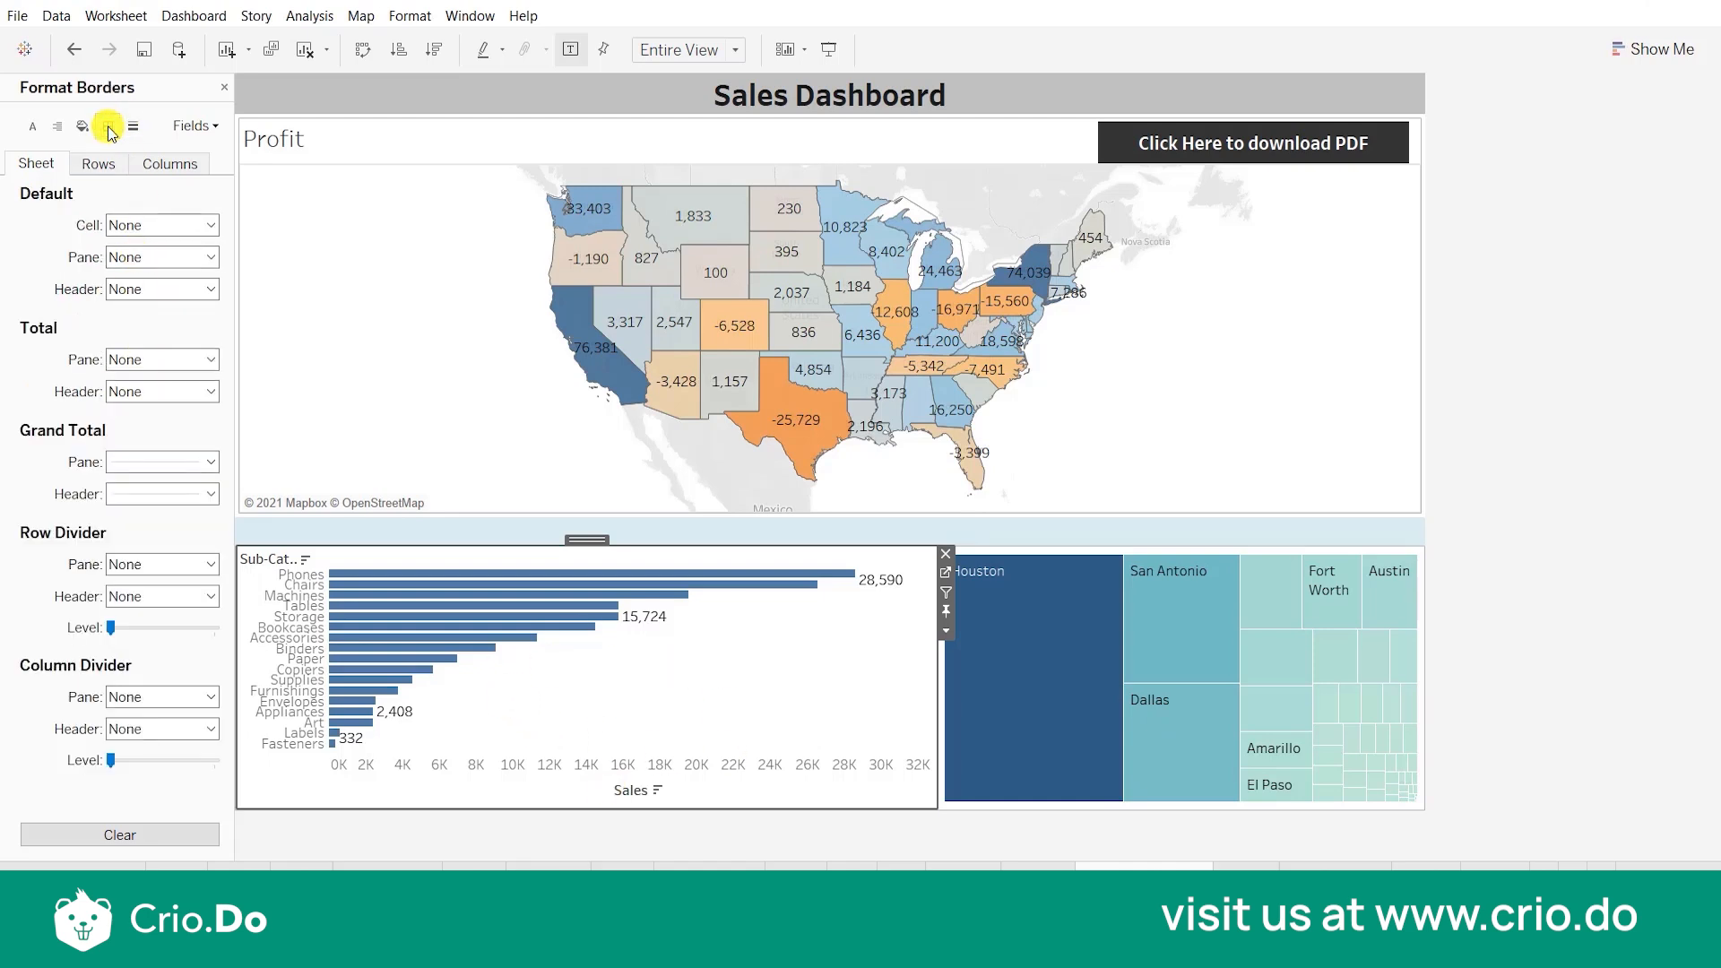
{"action": "left_click", "coordinate": [1563, 645]}
{"action": "left_click", "coordinate": [401, 244]}
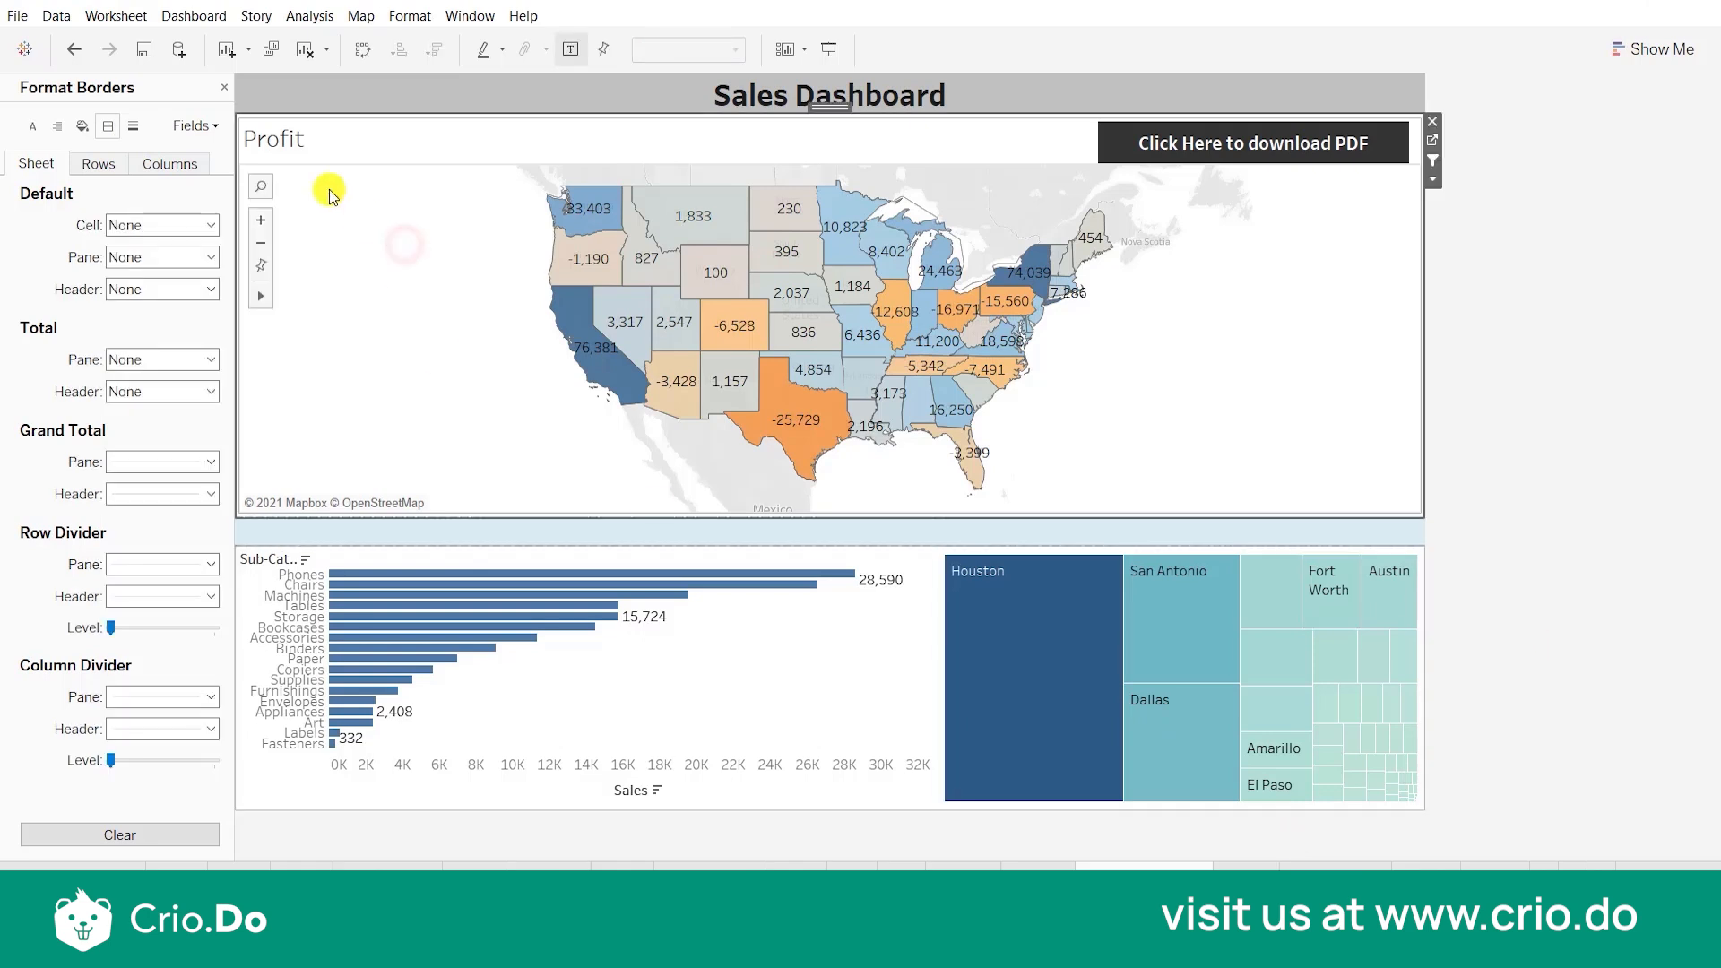
{"action": "left_click", "coordinate": [224, 88]}
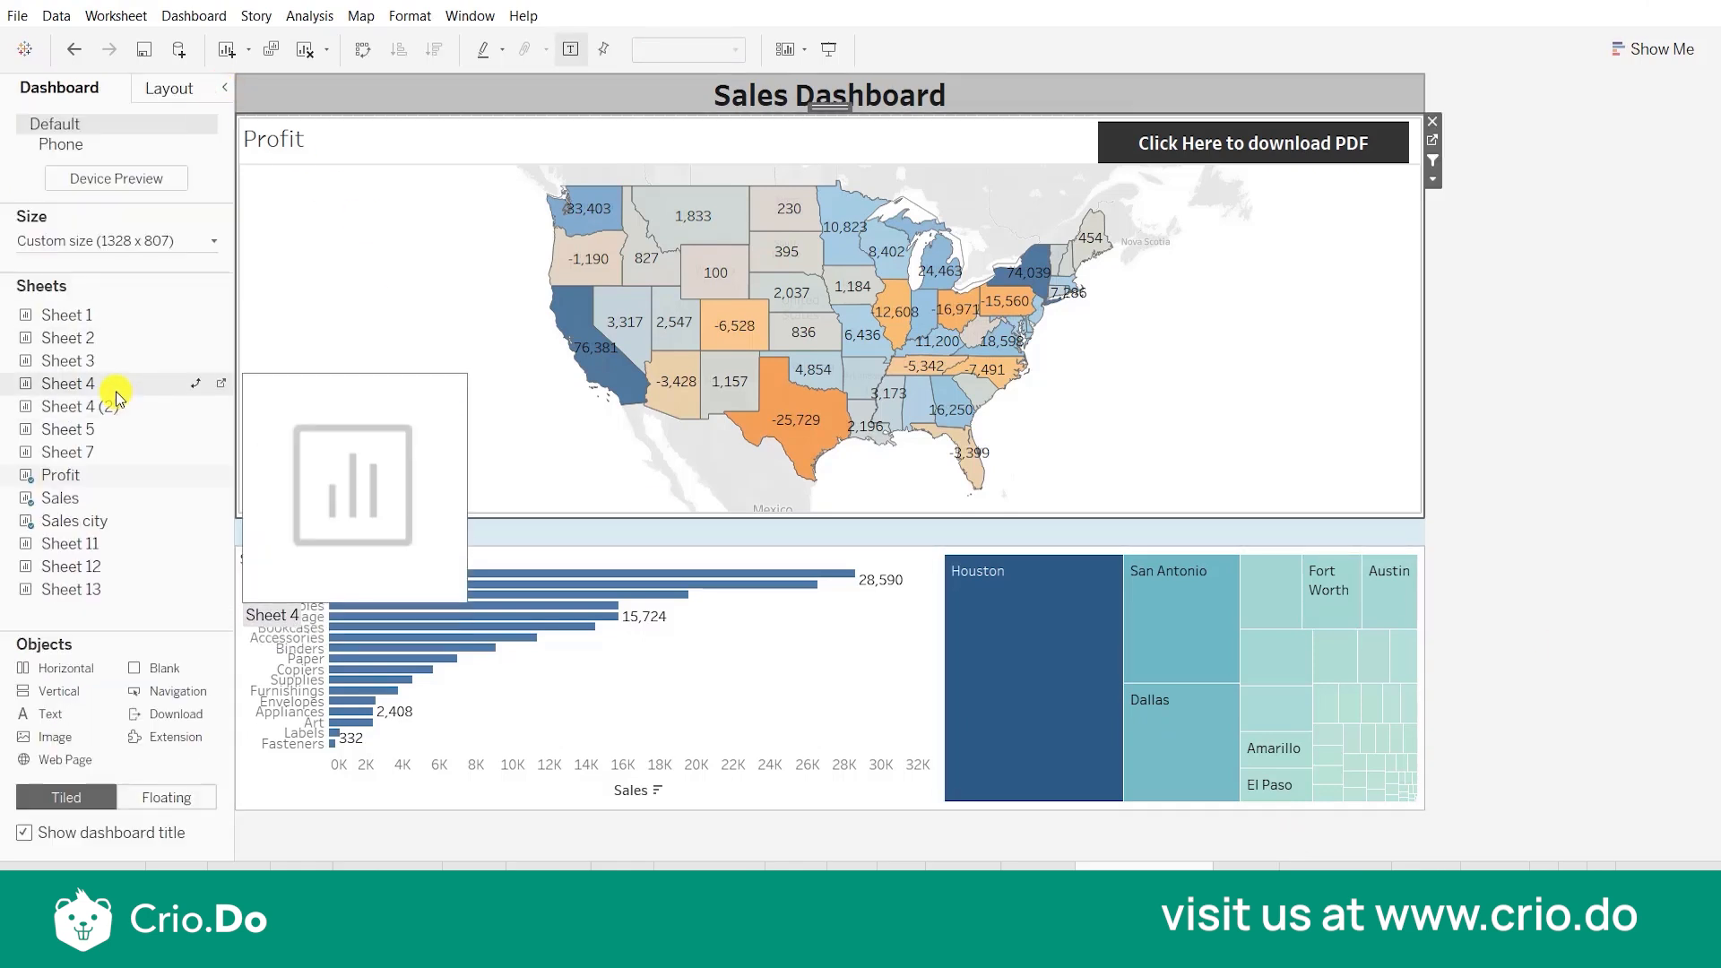
{"action": "left_click", "coordinate": [175, 100]}
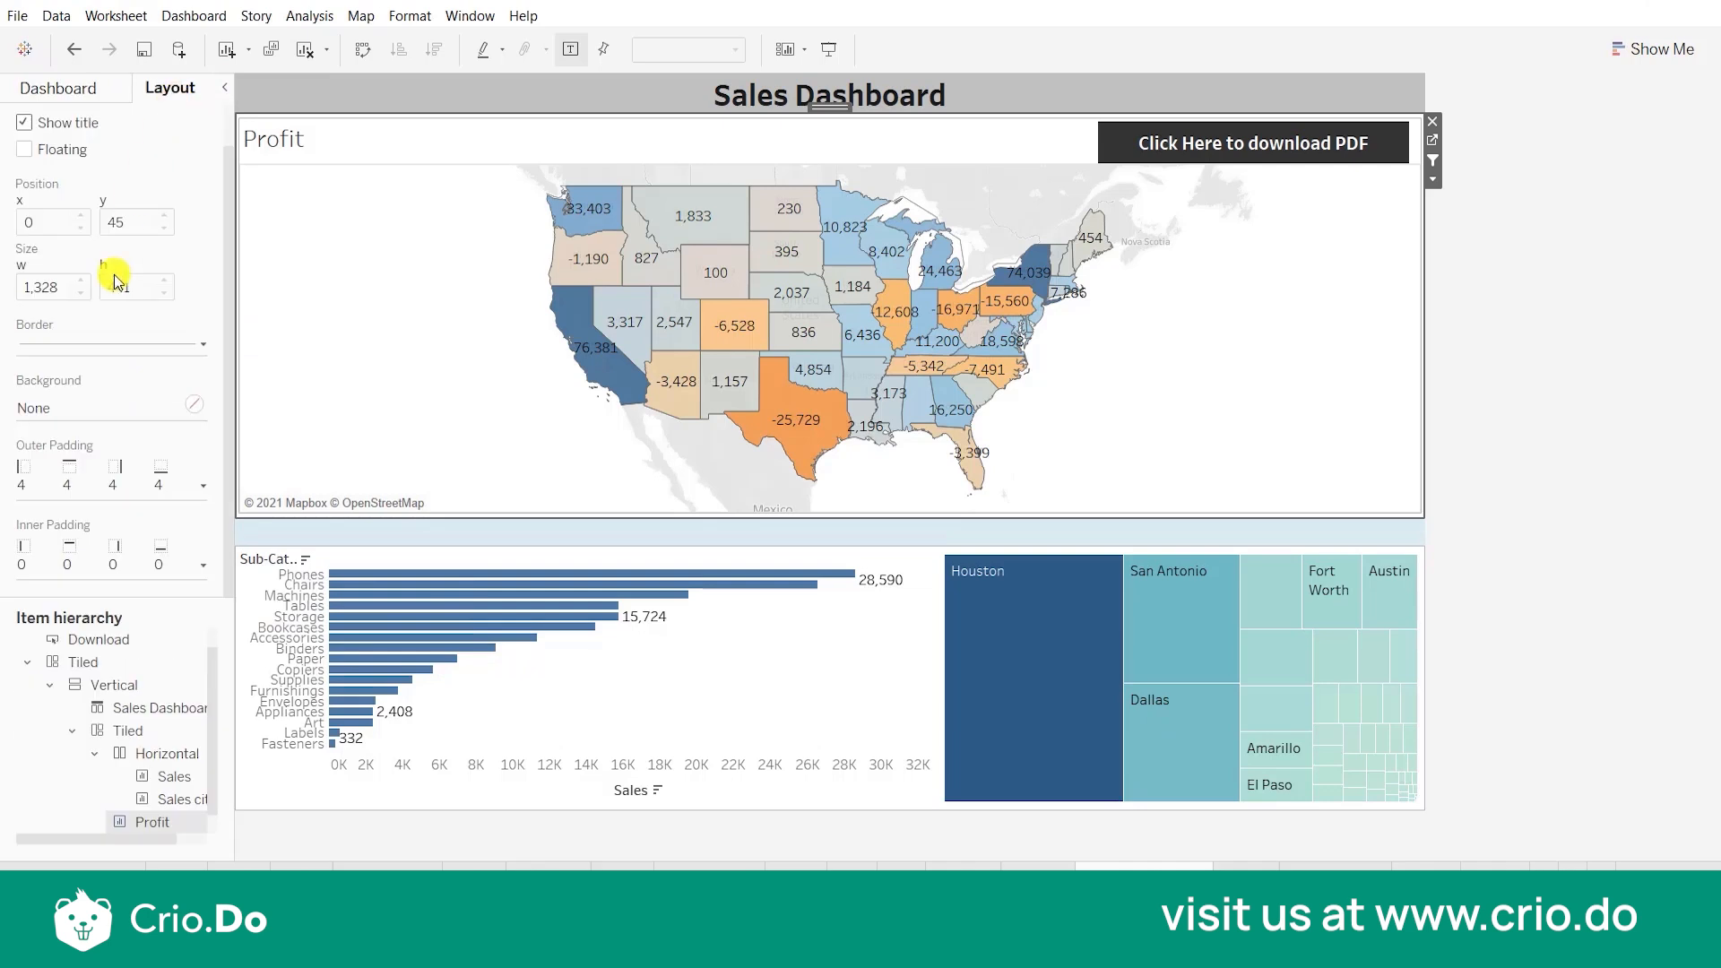
{"action": "left_click", "coordinate": [68, 350]}
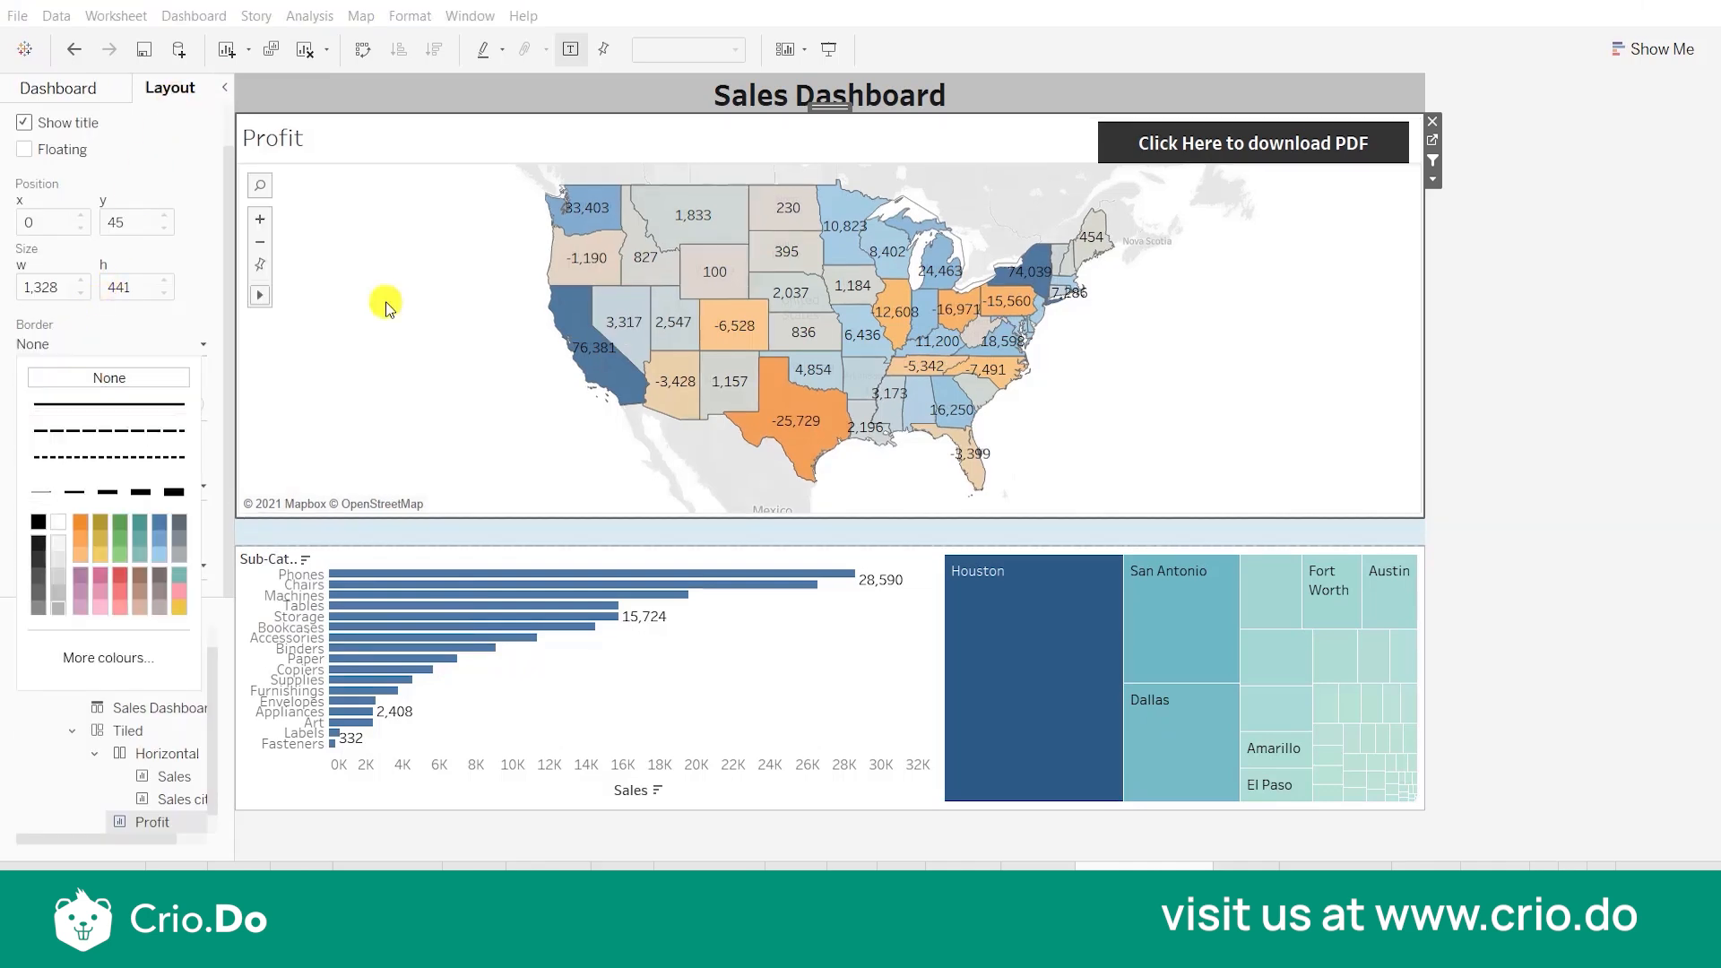
{"action": "left_click", "coordinate": [89, 374]}
{"action": "left_click", "coordinate": [1587, 573]}
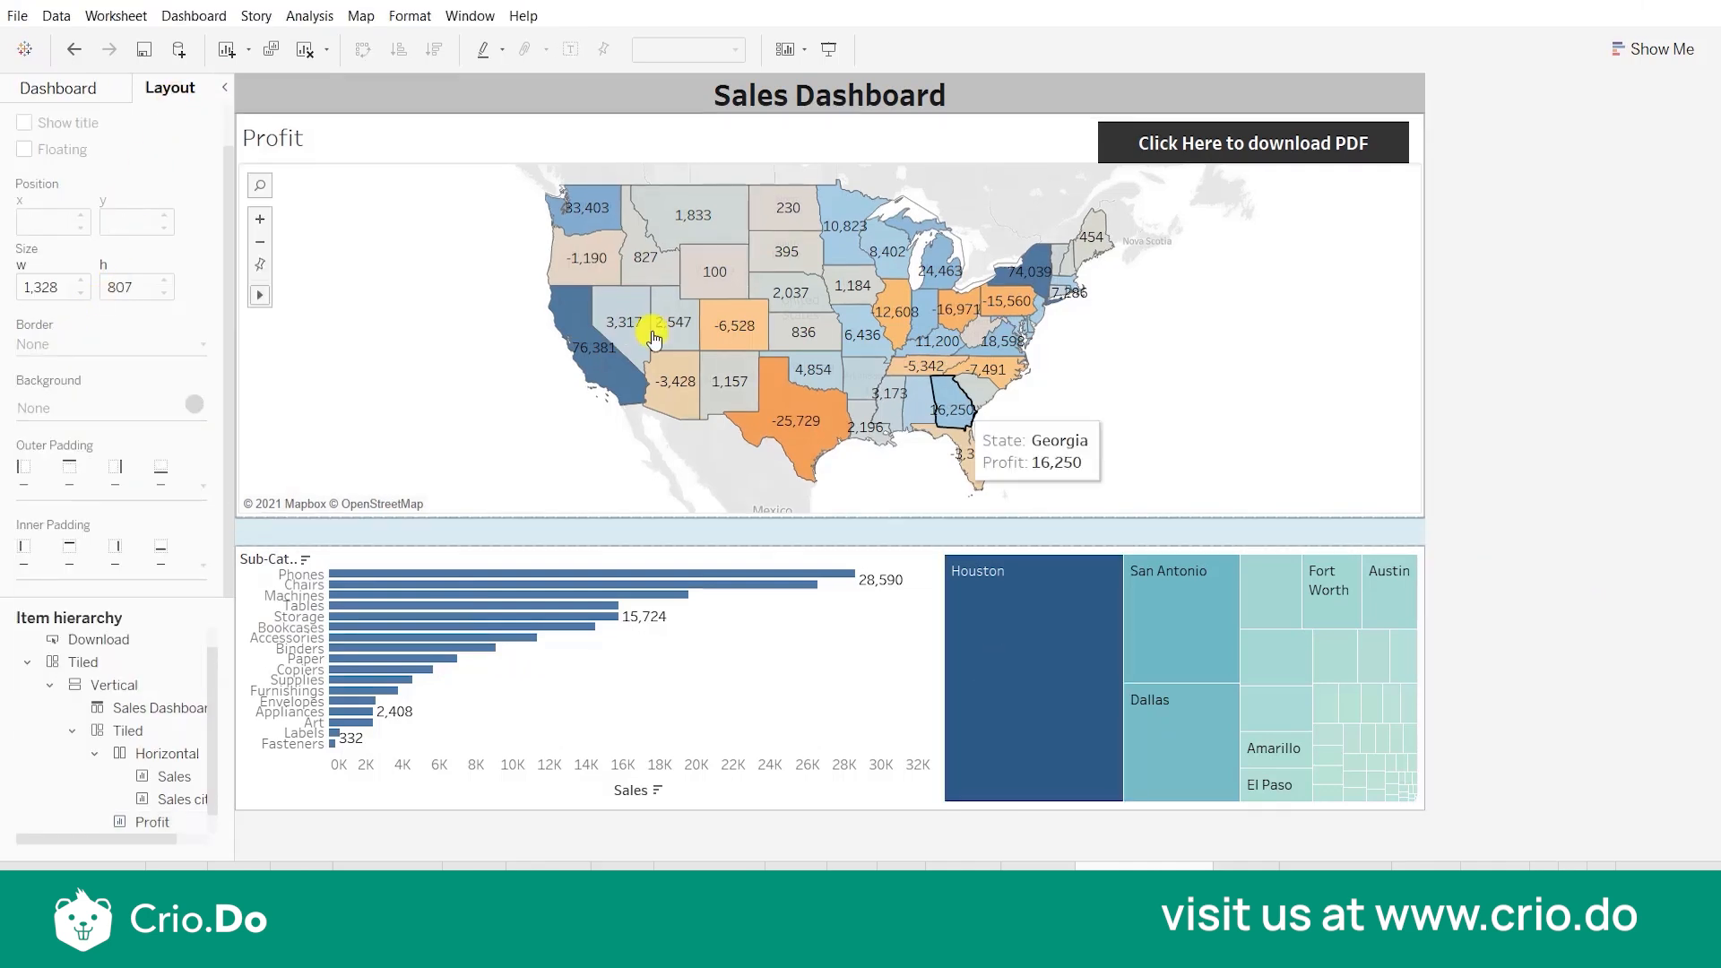
Open the border formatting of the Profit map and set its grand total pane and header borders to None.
{"action": "right_click", "coordinate": [385, 288]}
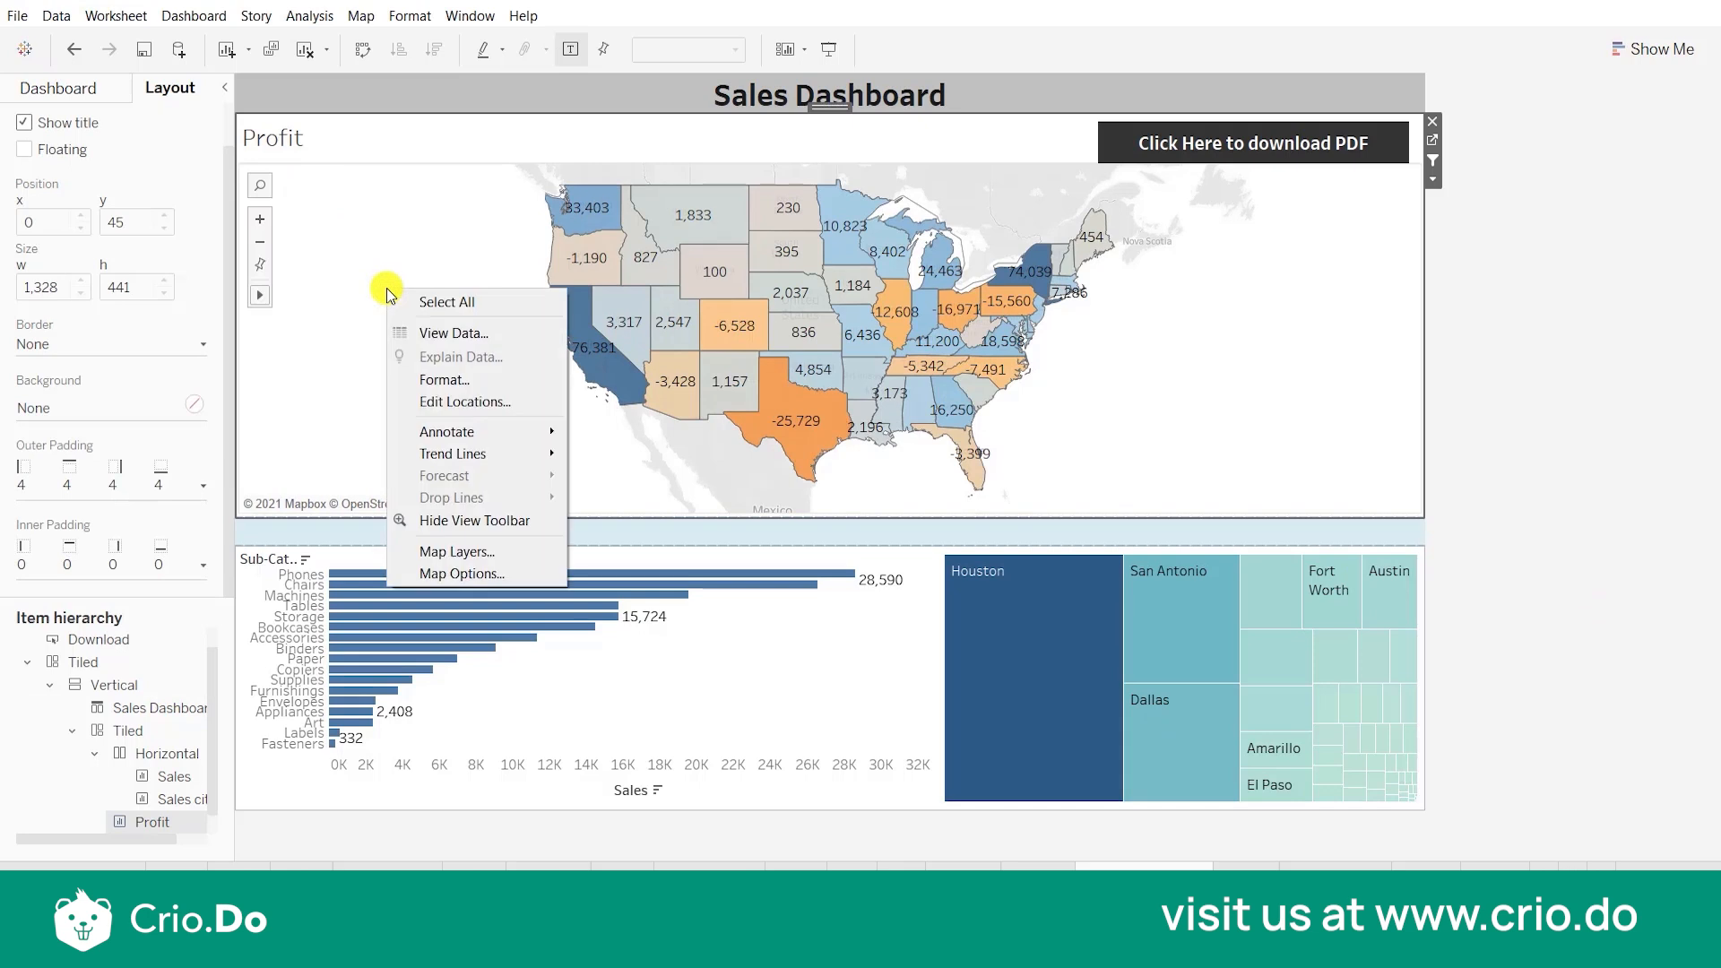
{"action": "left_click", "coordinate": [453, 379]}
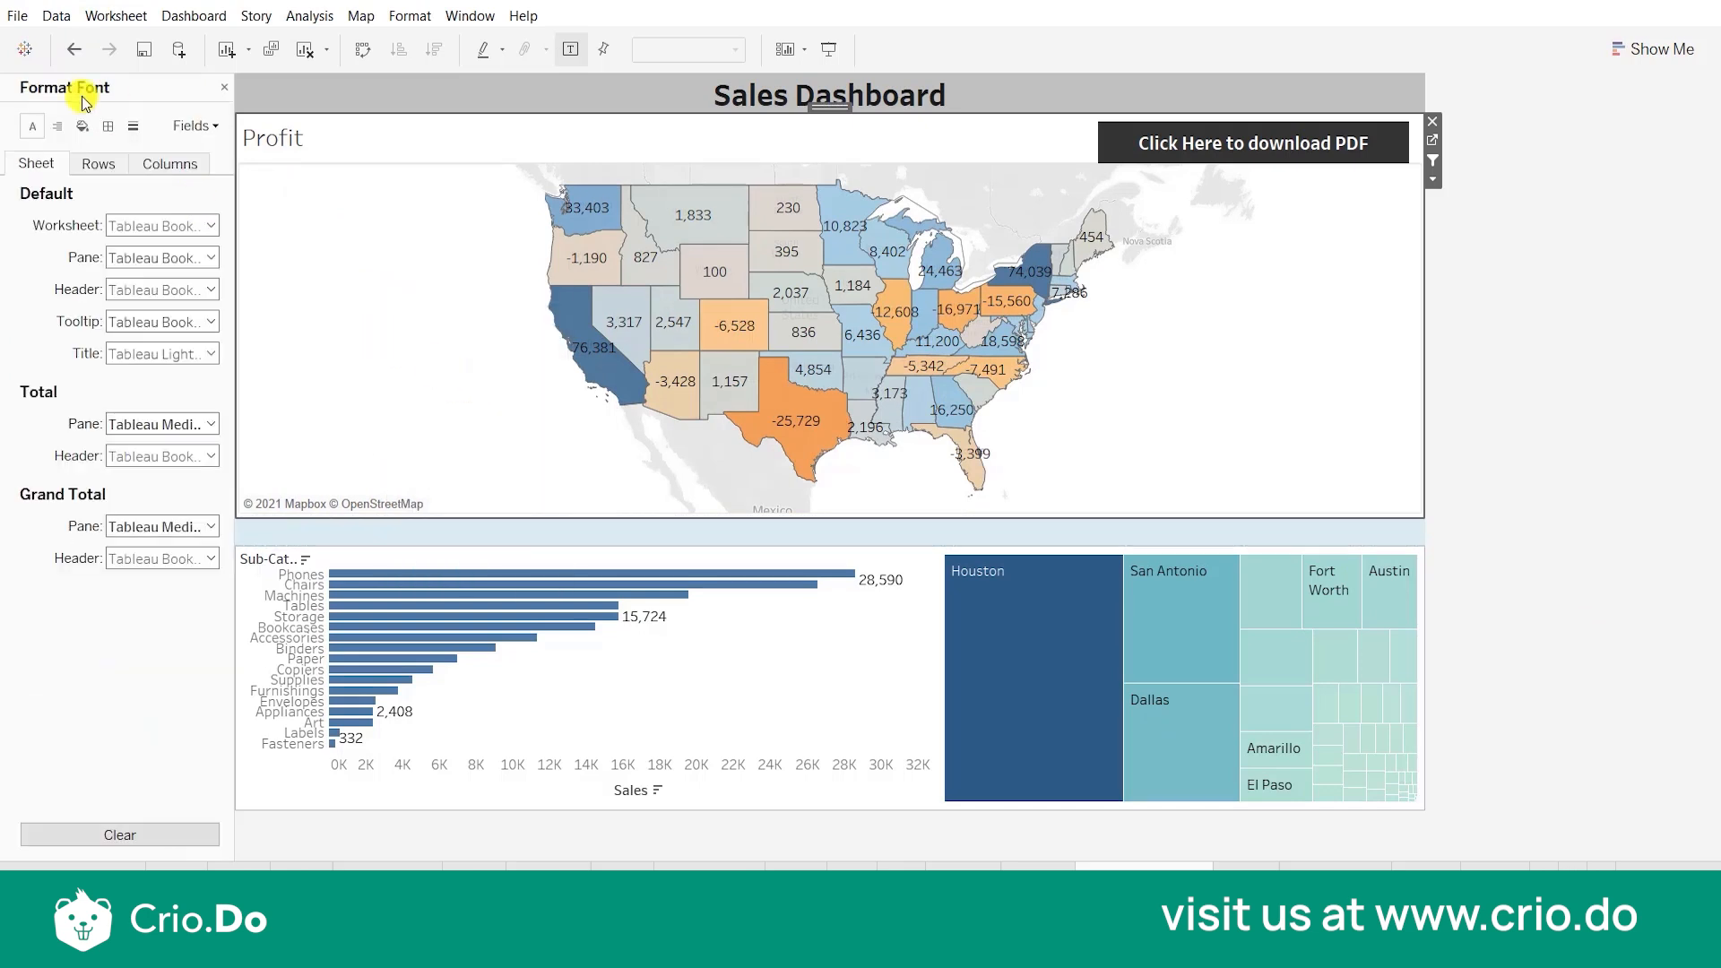
{"action": "left_click", "coordinate": [107, 125]}
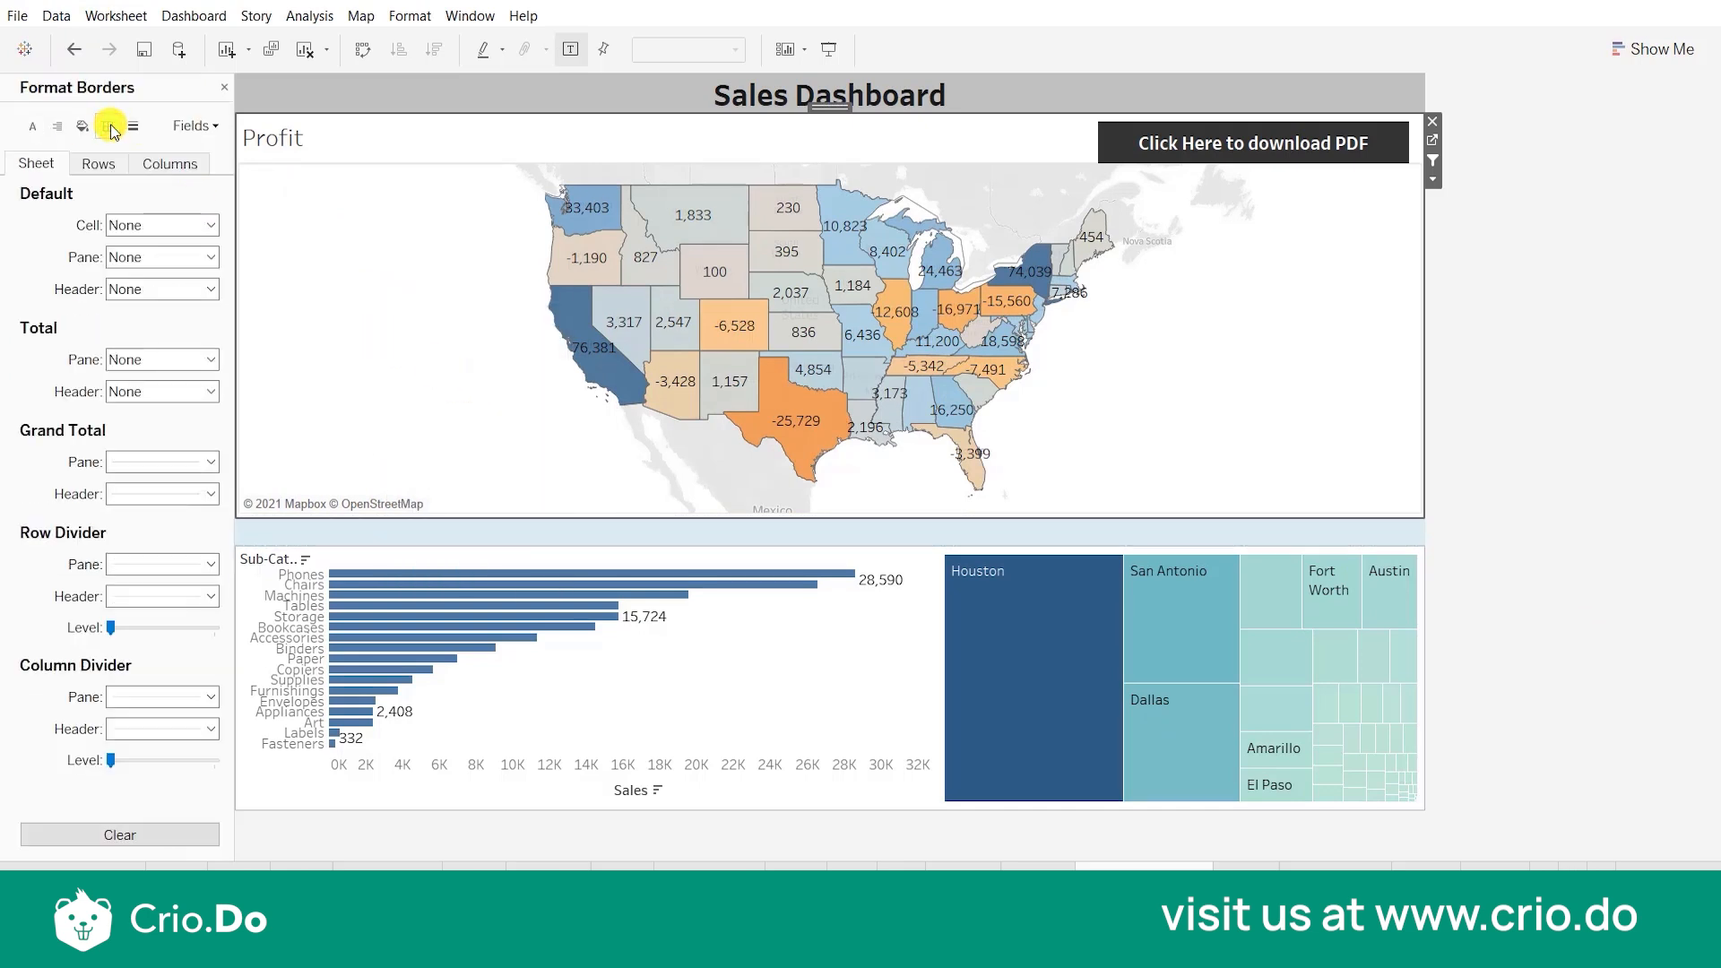
{"action": "left_click", "coordinate": [171, 462]}
{"action": "left_click", "coordinate": [188, 491]}
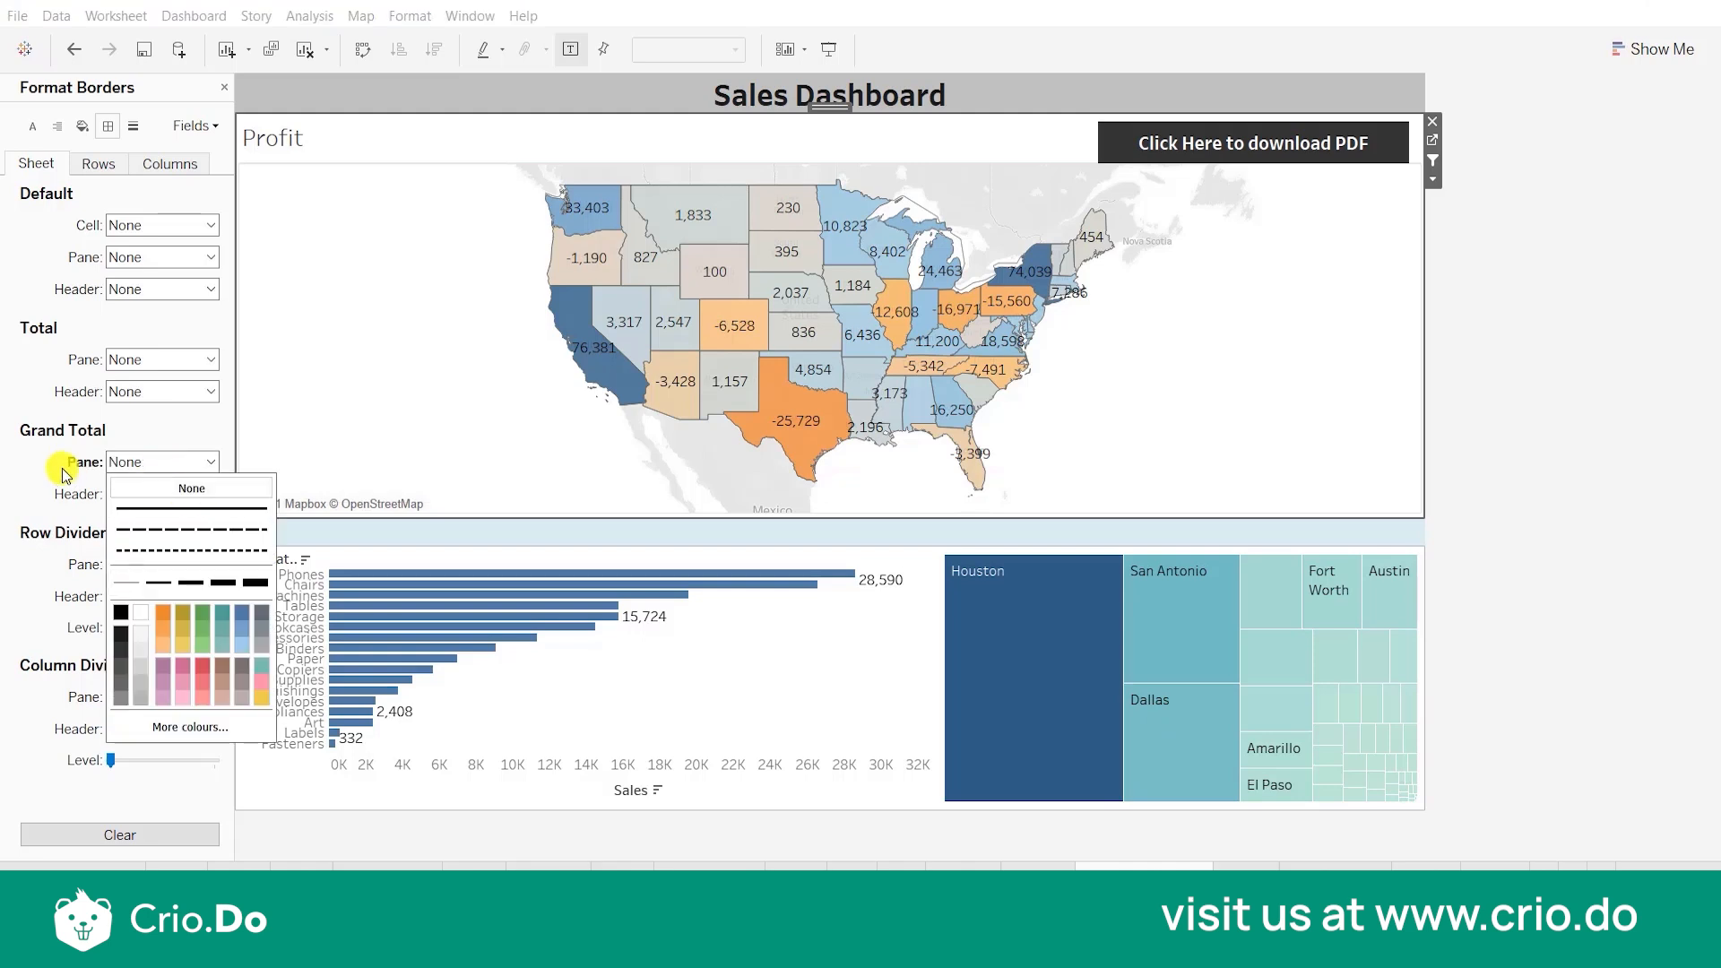
{"action": "left_click", "coordinate": [139, 493]}
{"action": "left_click", "coordinate": [166, 518]}
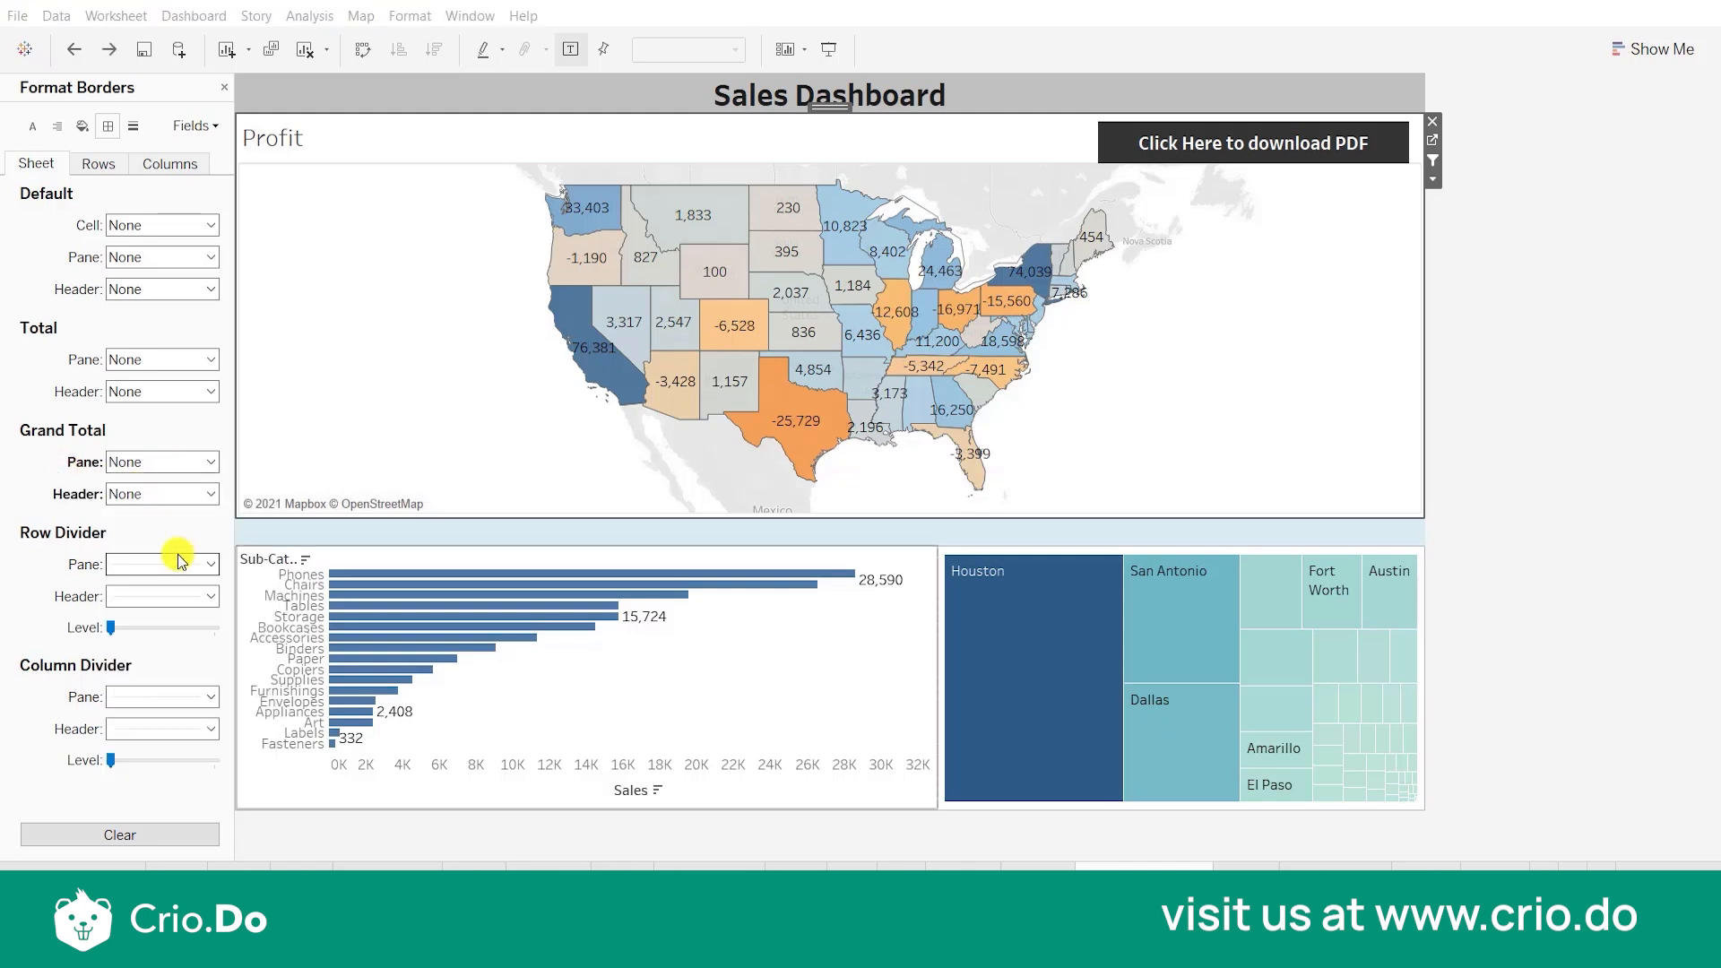
Set the row divider and column divider pane borders of the Profit map to None.
{"action": "left_click", "coordinate": [172, 564]}
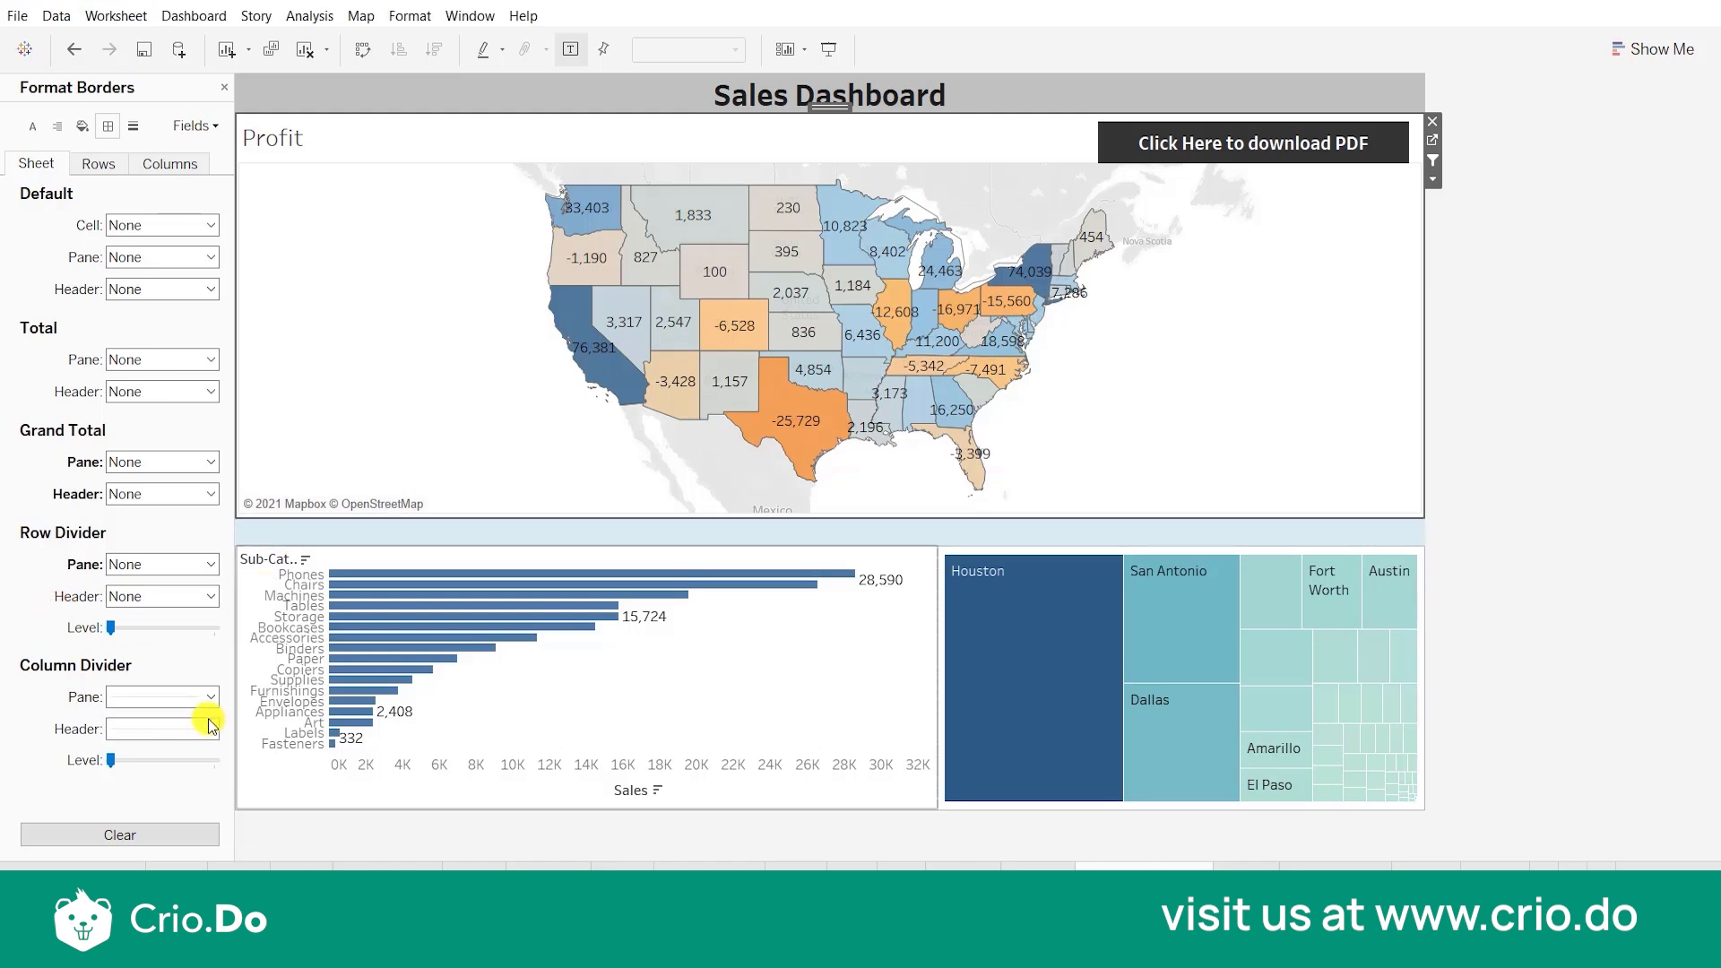
{"action": "left_click", "coordinate": [176, 697]}
{"action": "left_click", "coordinate": [212, 433]}
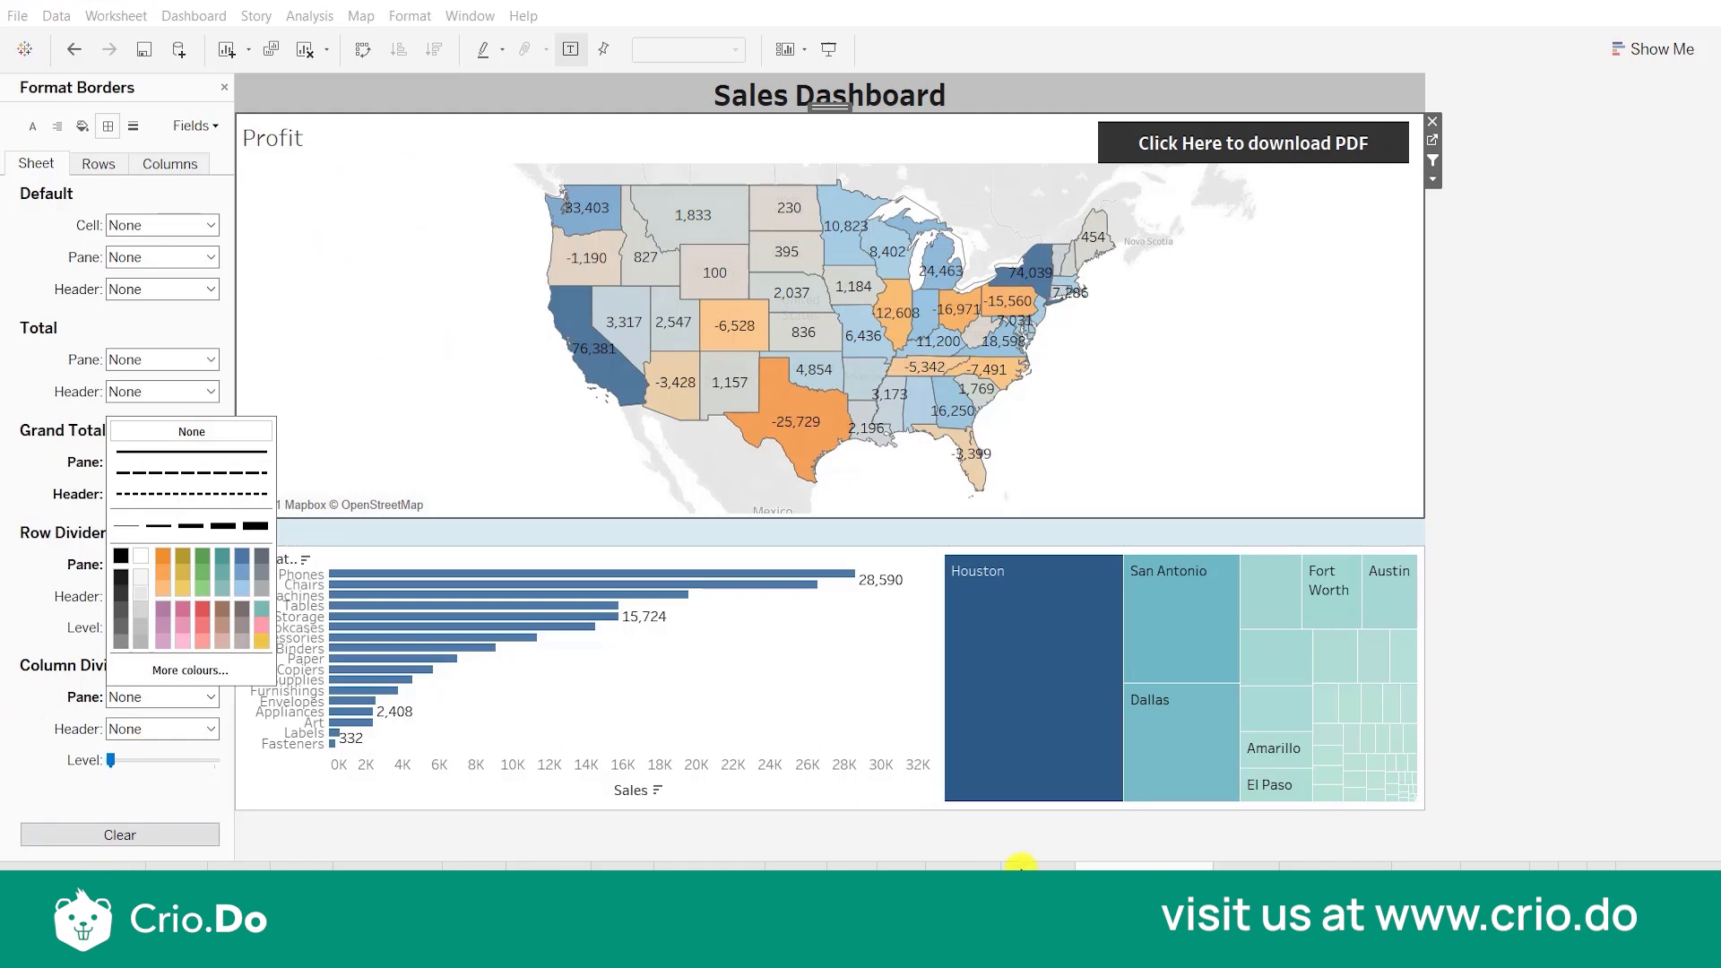
{"action": "left_click", "coordinate": [1641, 609]}
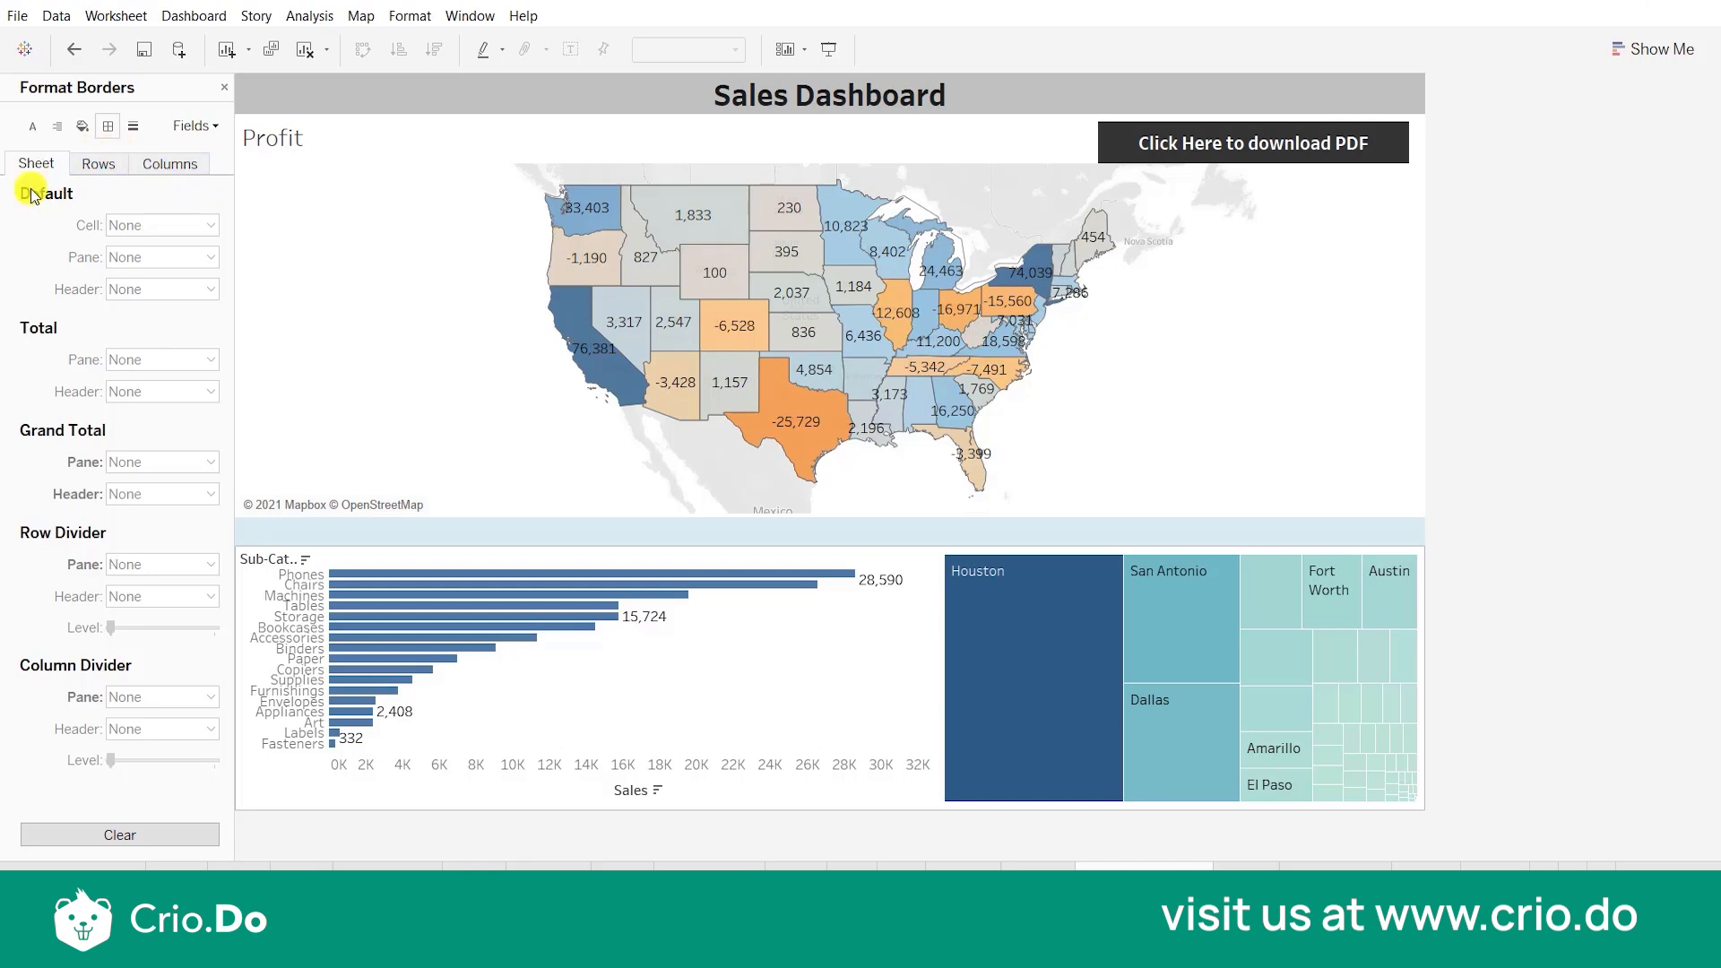
Shade the worksheet background of the Sales bar chart light blue.
{"action": "left_click", "coordinate": [83, 123]}
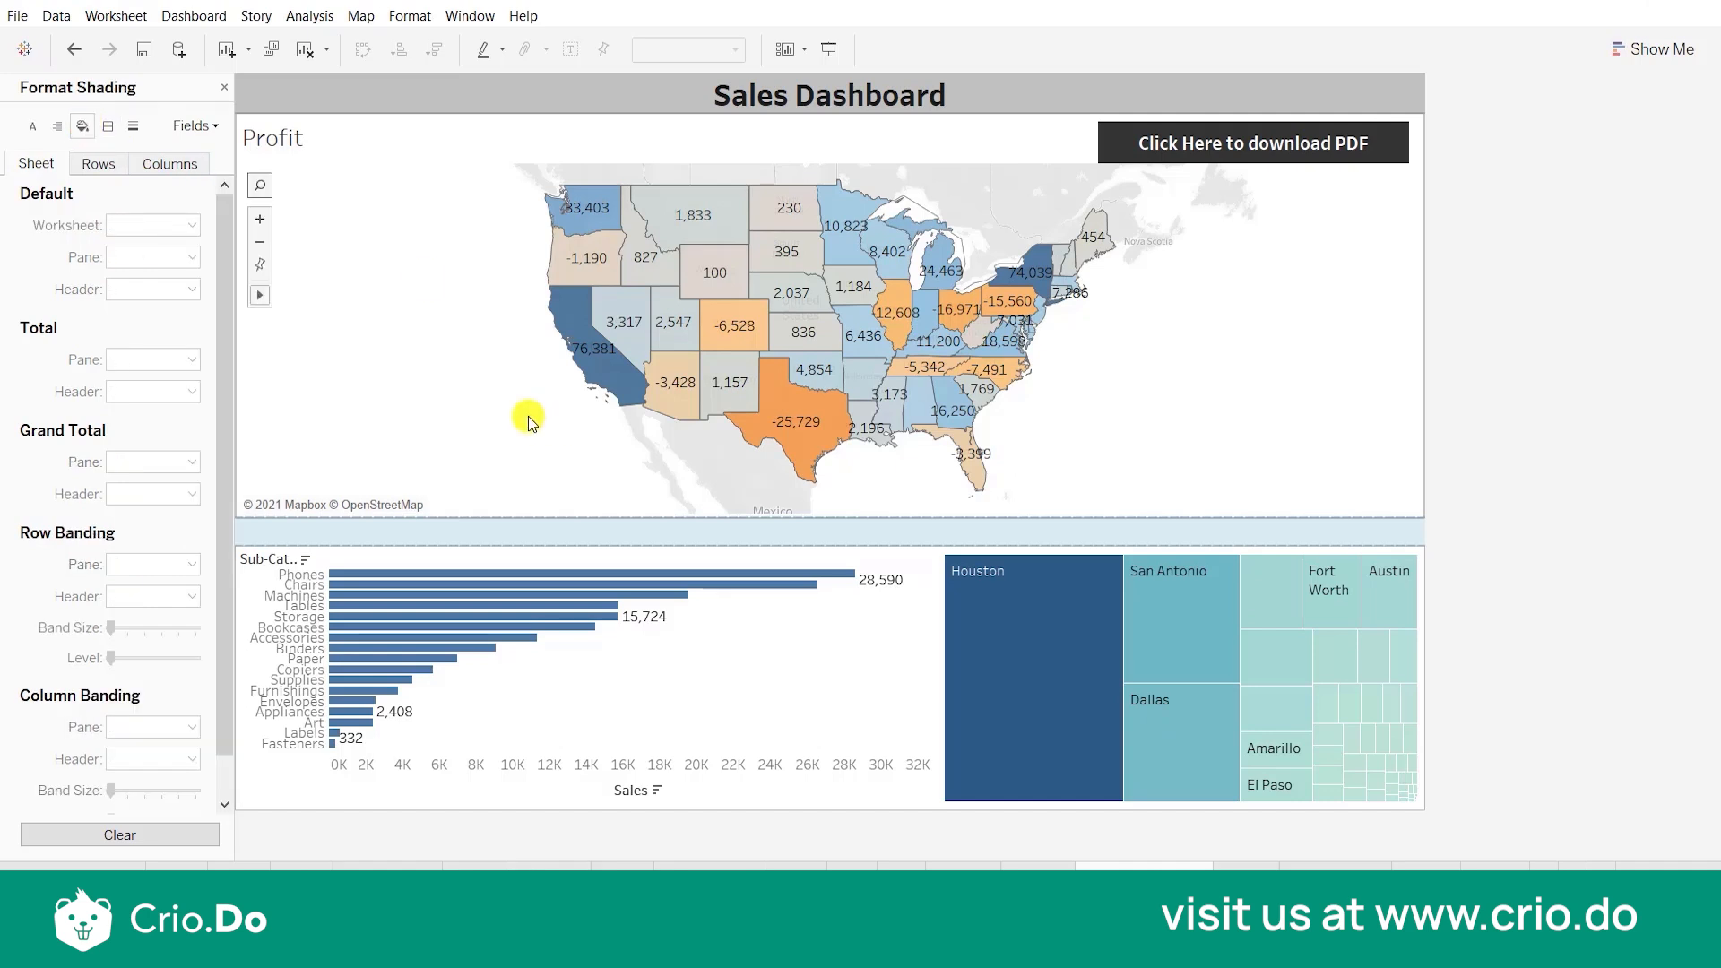
{"action": "left_click", "coordinate": [365, 365]}
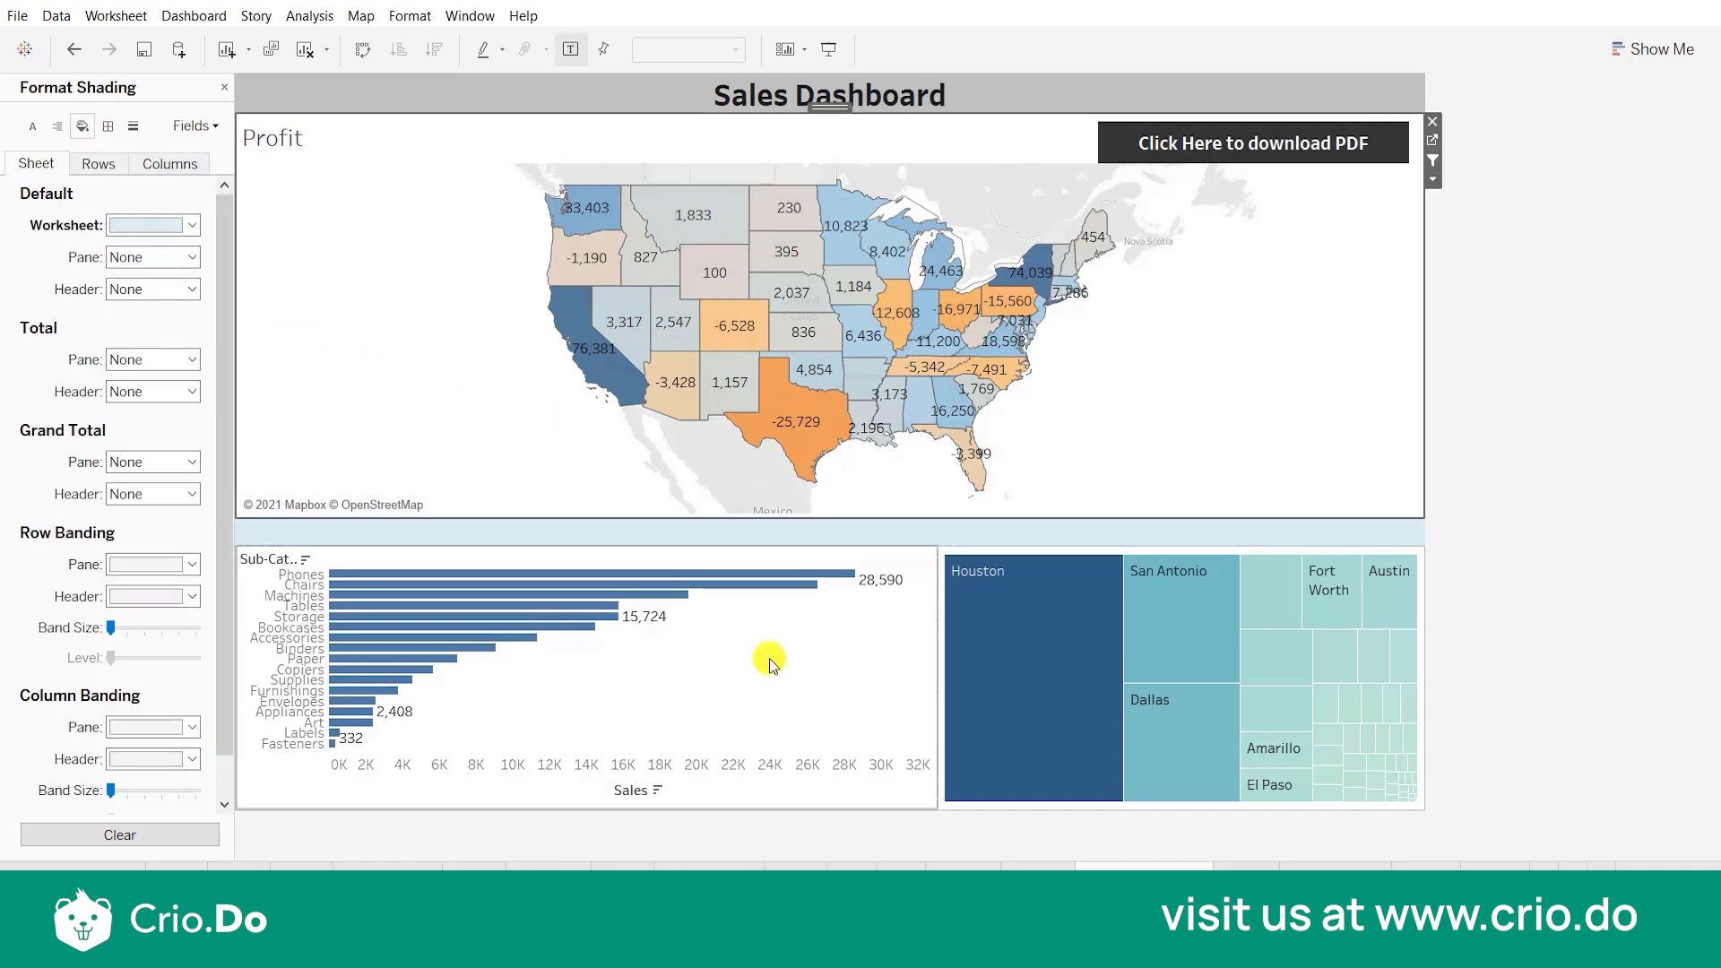
{"action": "left_click", "coordinate": [752, 689]}
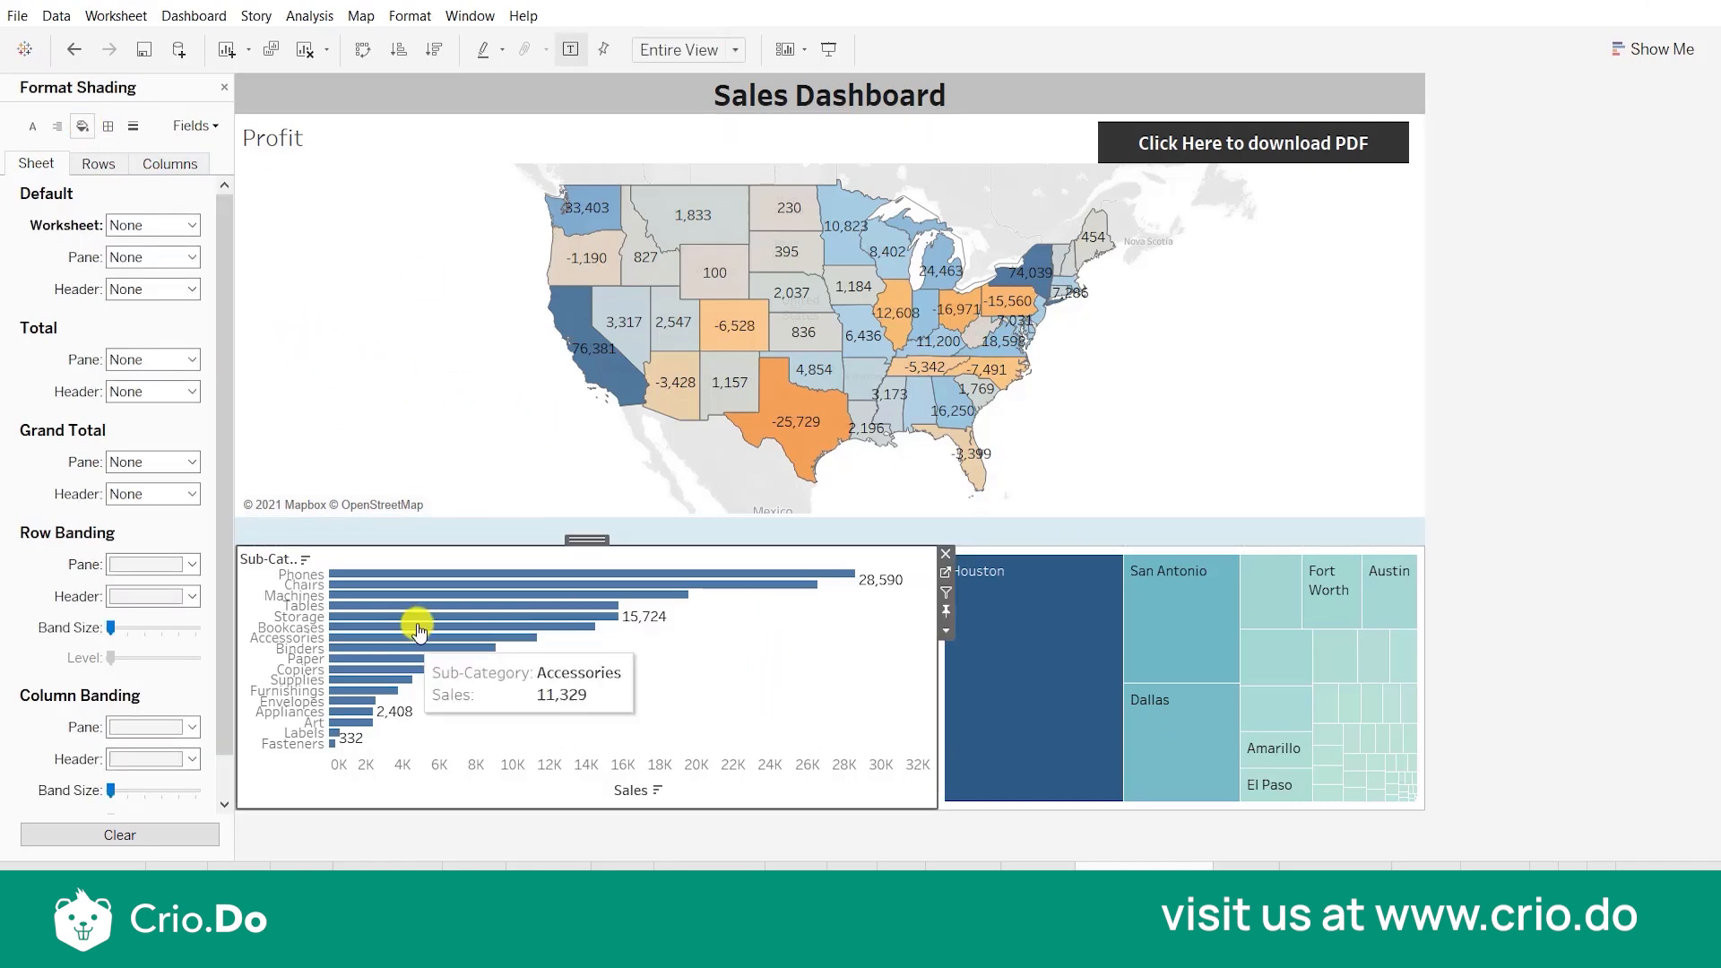
{"action": "left_click", "coordinate": [142, 226]}
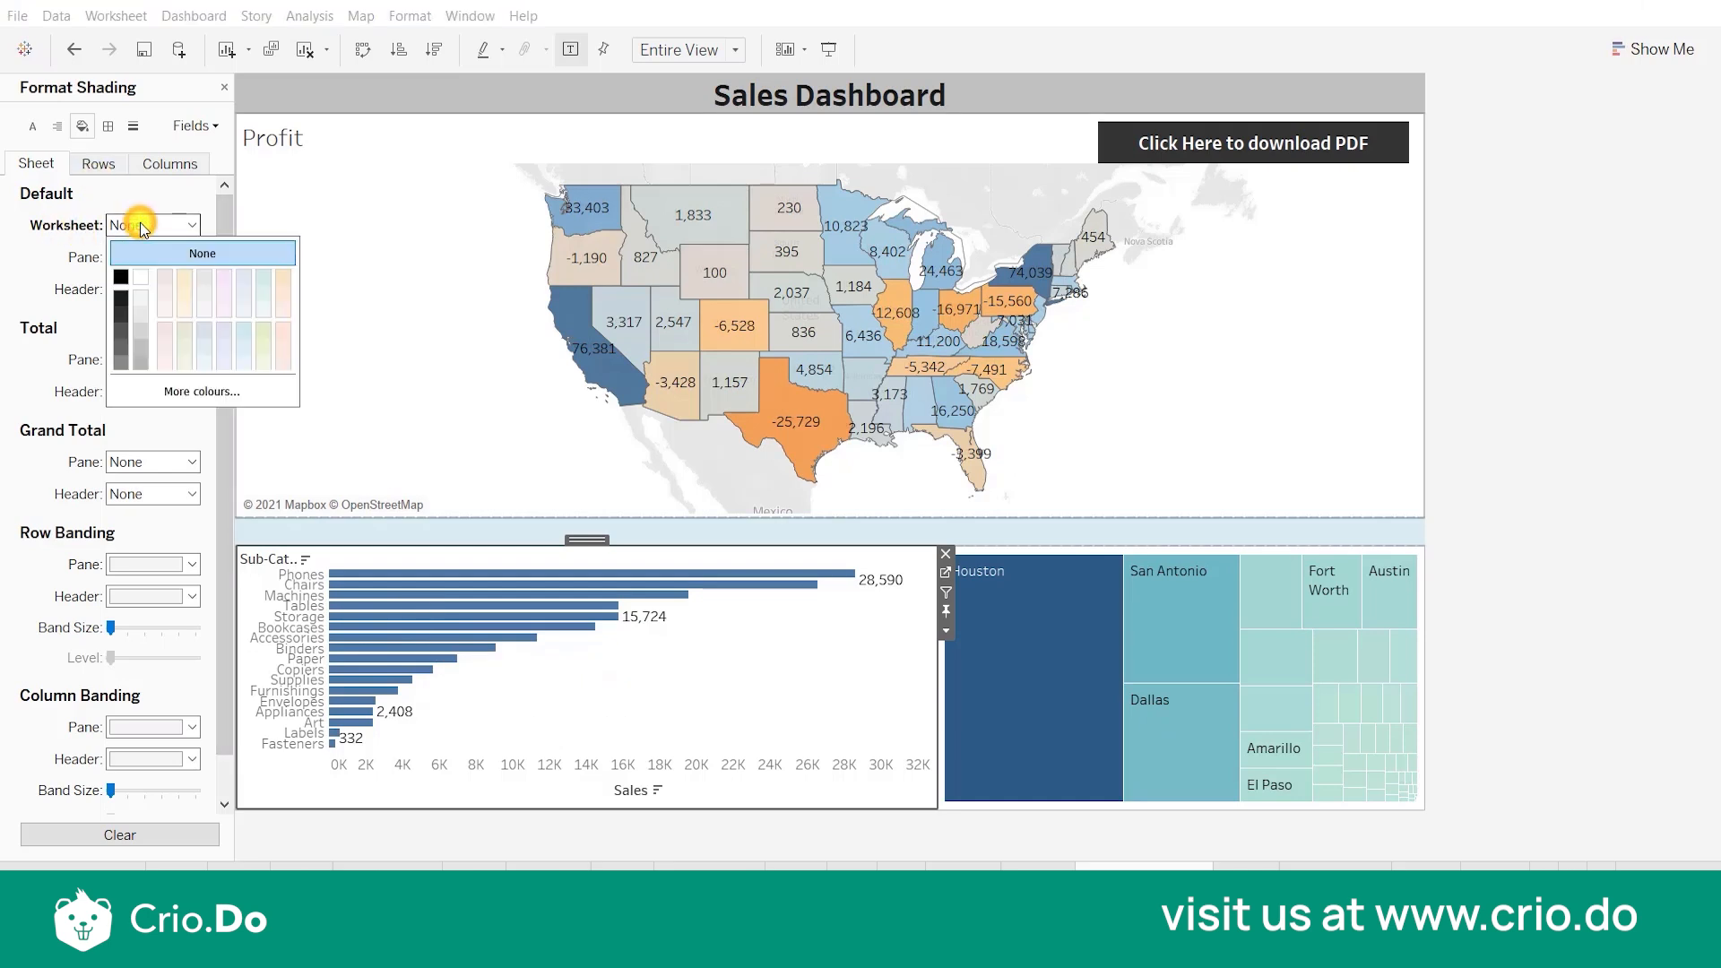
{"action": "left_click", "coordinate": [242, 330]}
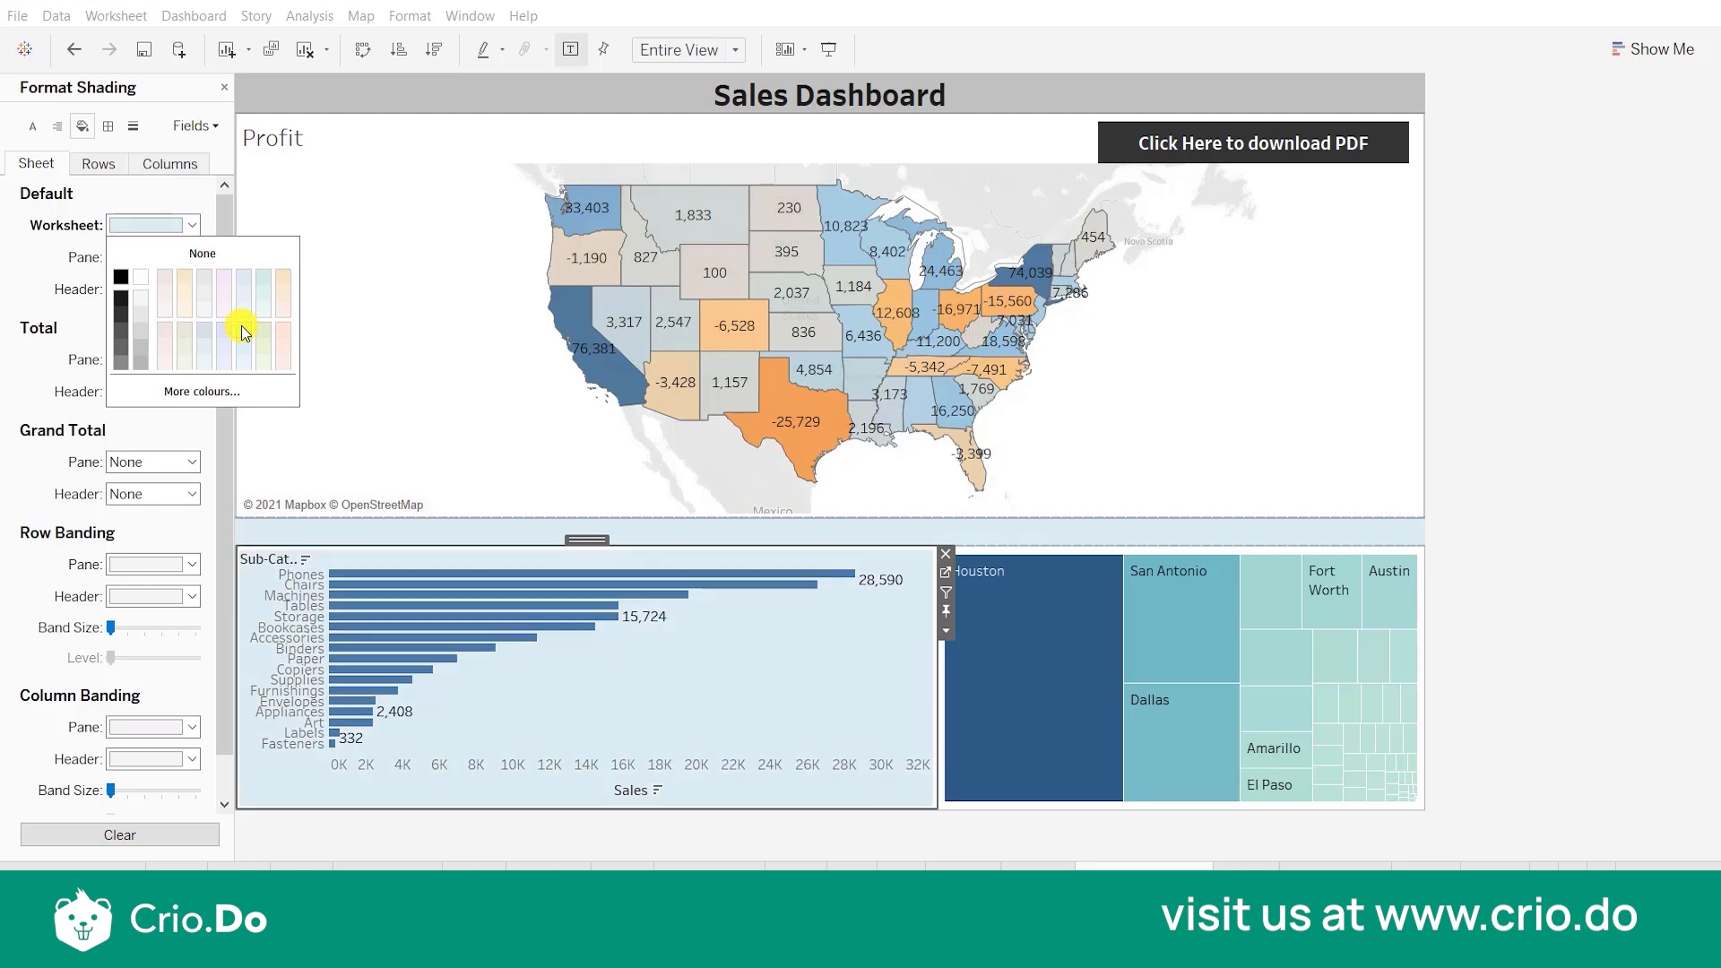
{"action": "left_click", "coordinate": [42, 291]}
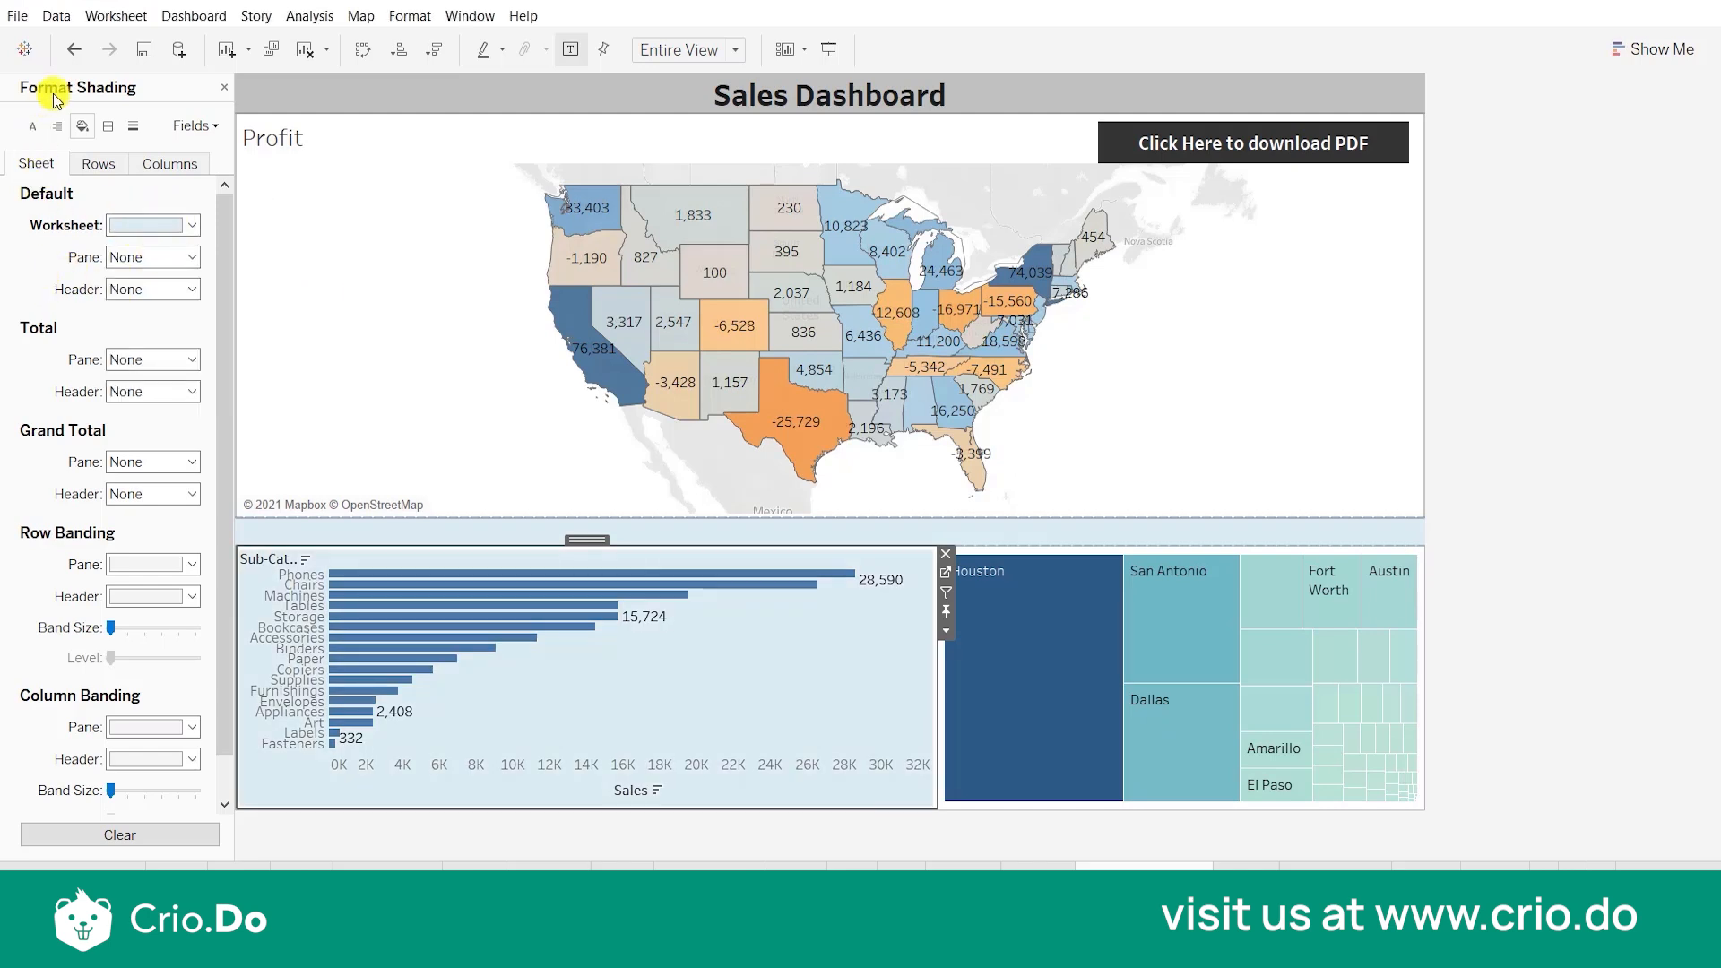
{"action": "left_click", "coordinate": [145, 265]}
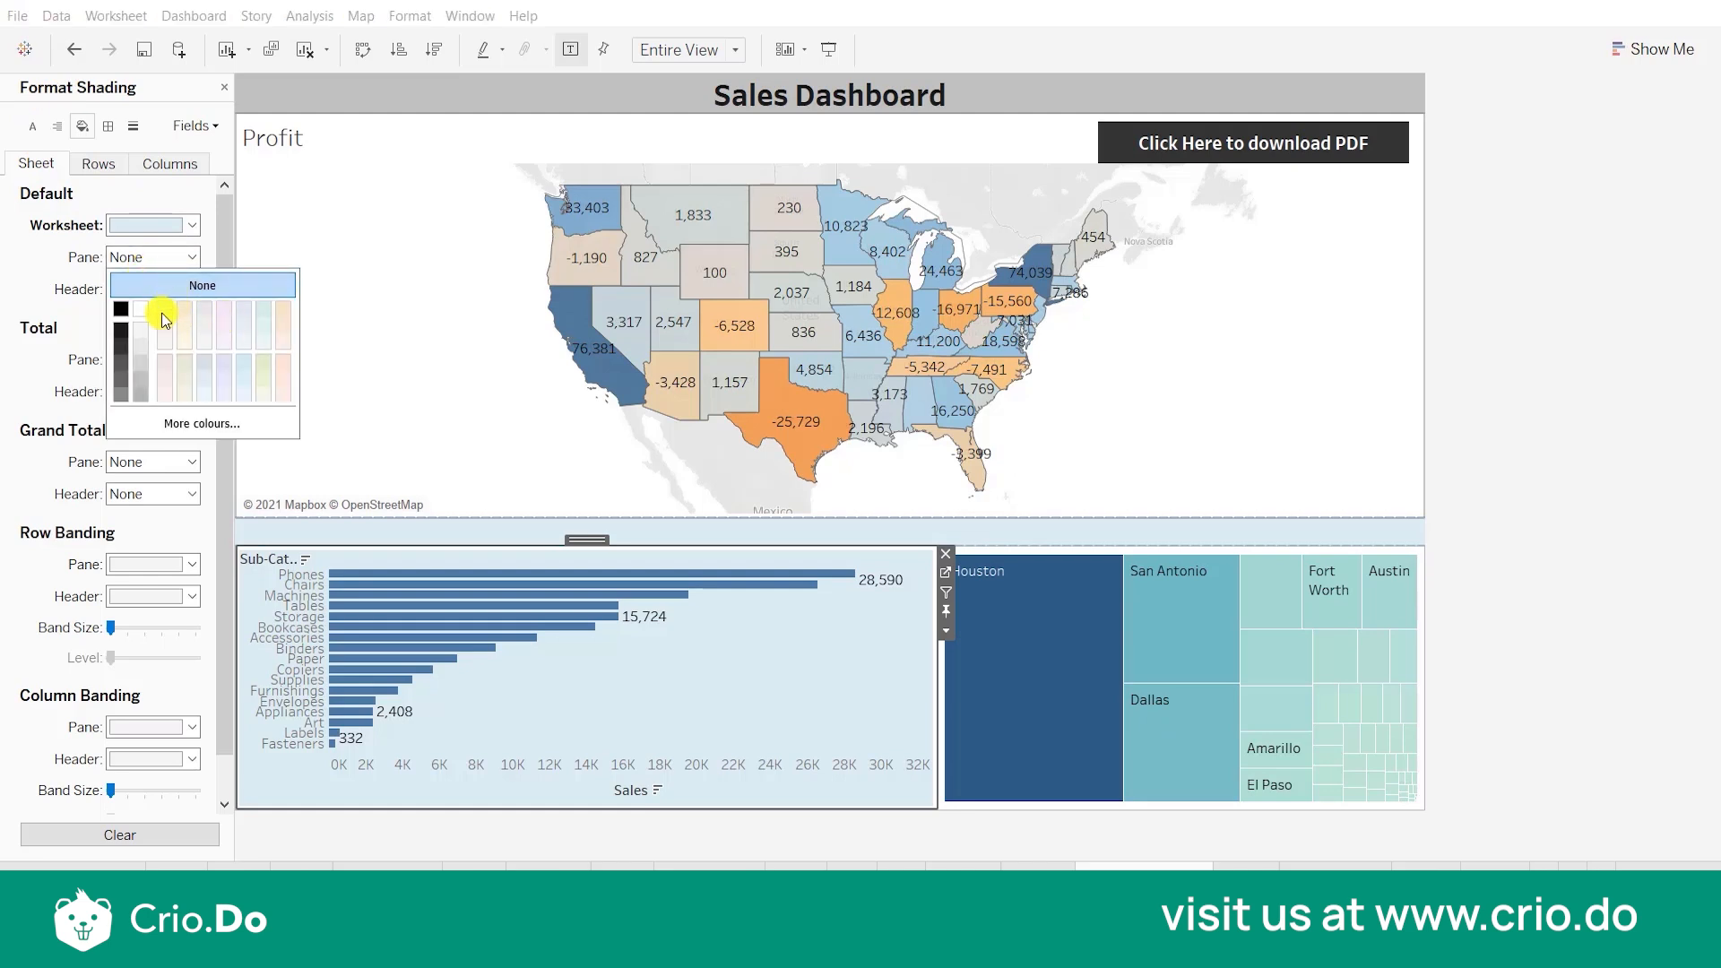
{"action": "left_click", "coordinate": [77, 54]}
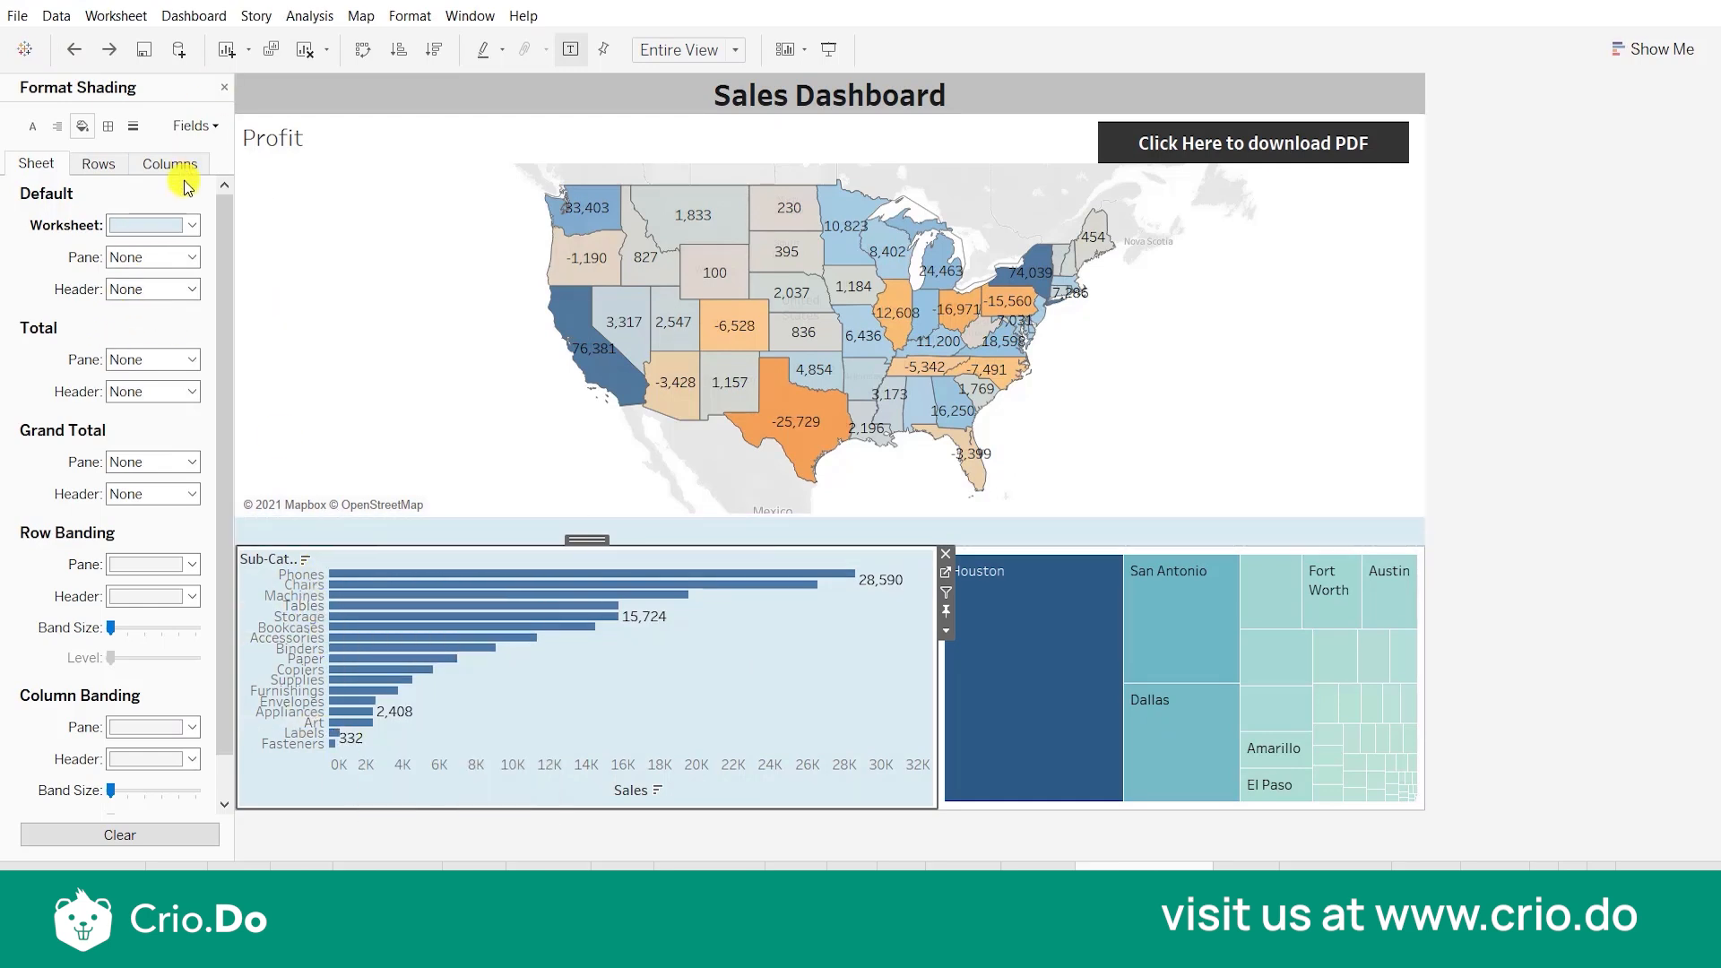
{"action": "scroll", "coordinate": [189, 238], "scroll_direction": "down", "scroll_amount": 1}
{"action": "scroll", "coordinate": [120, 484], "scroll_direction": "up", "scroll_amount": 1}
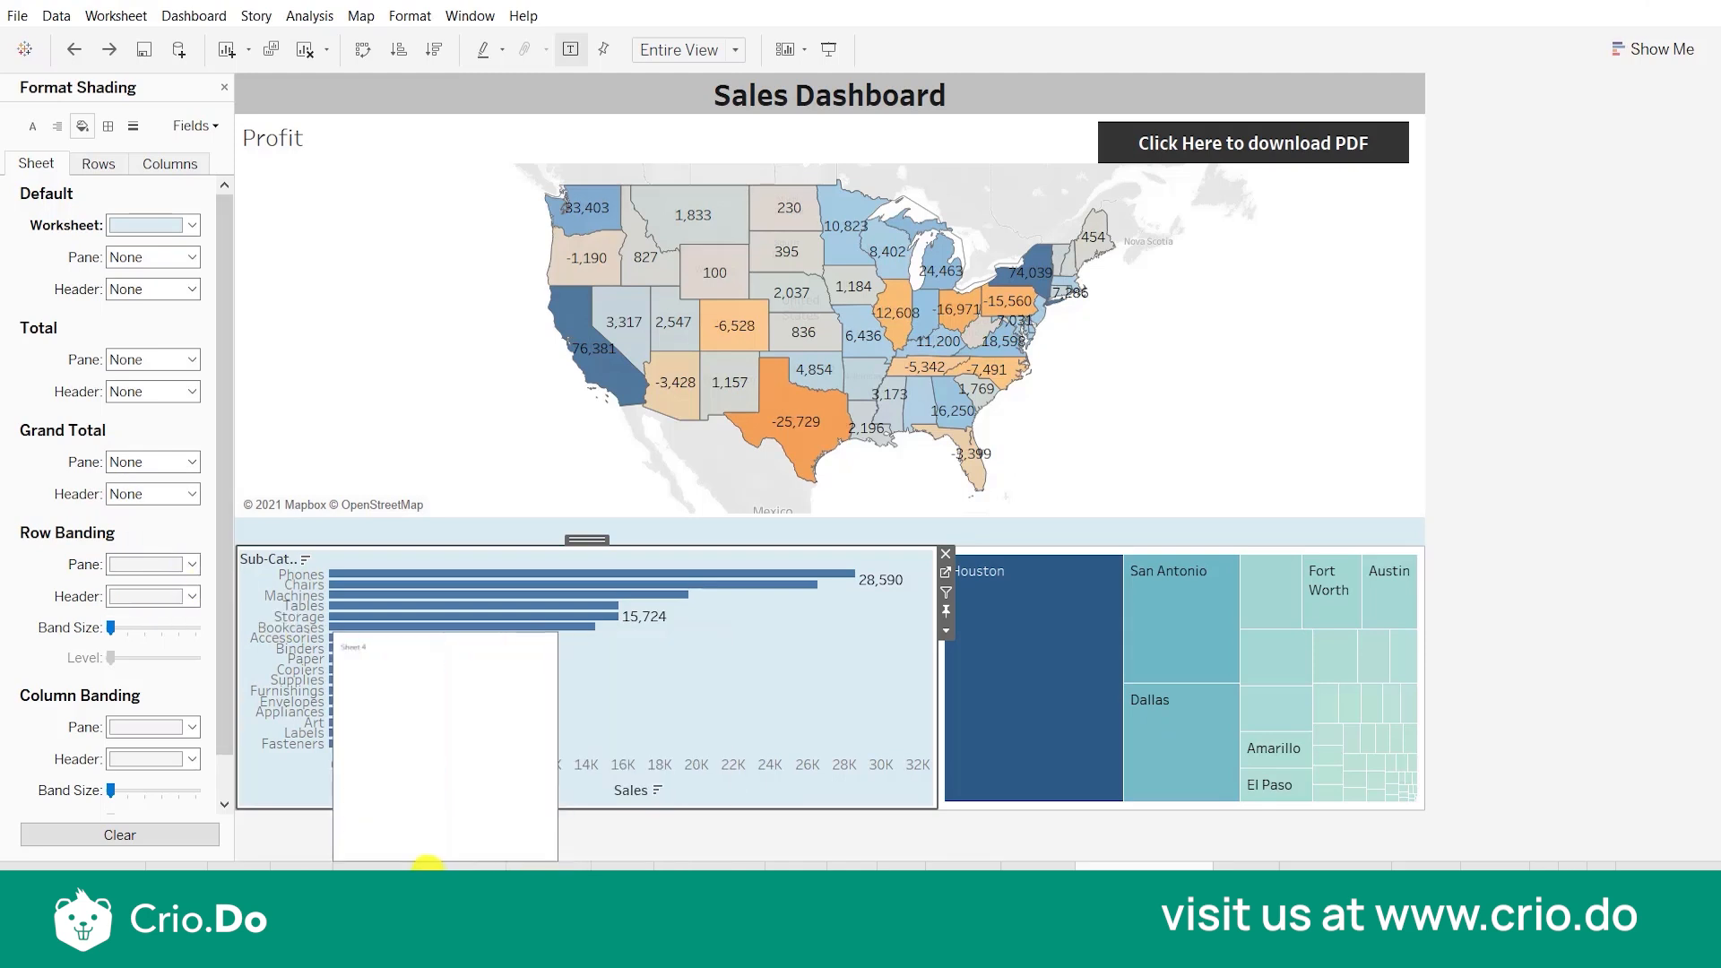
Open Sheet 3 and bring up the formatting options of its Sub-Category labels.
{"action": "left_click", "coordinate": [303, 866]}
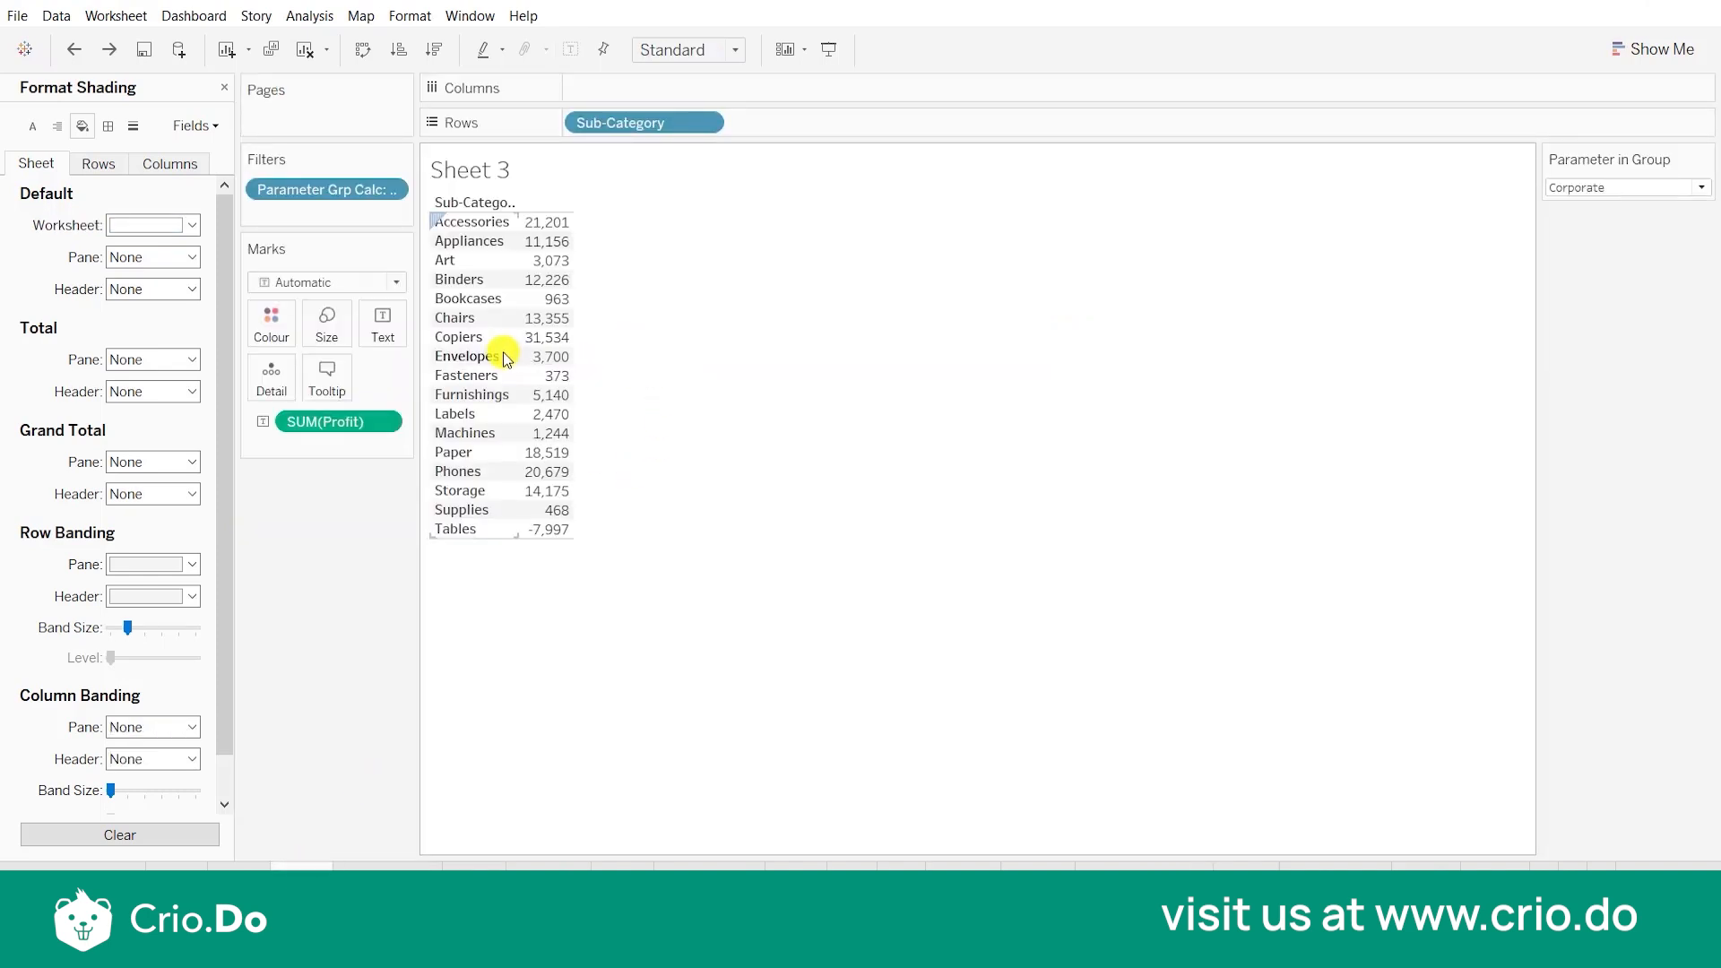
{"action": "right_click", "coordinate": [505, 356]}
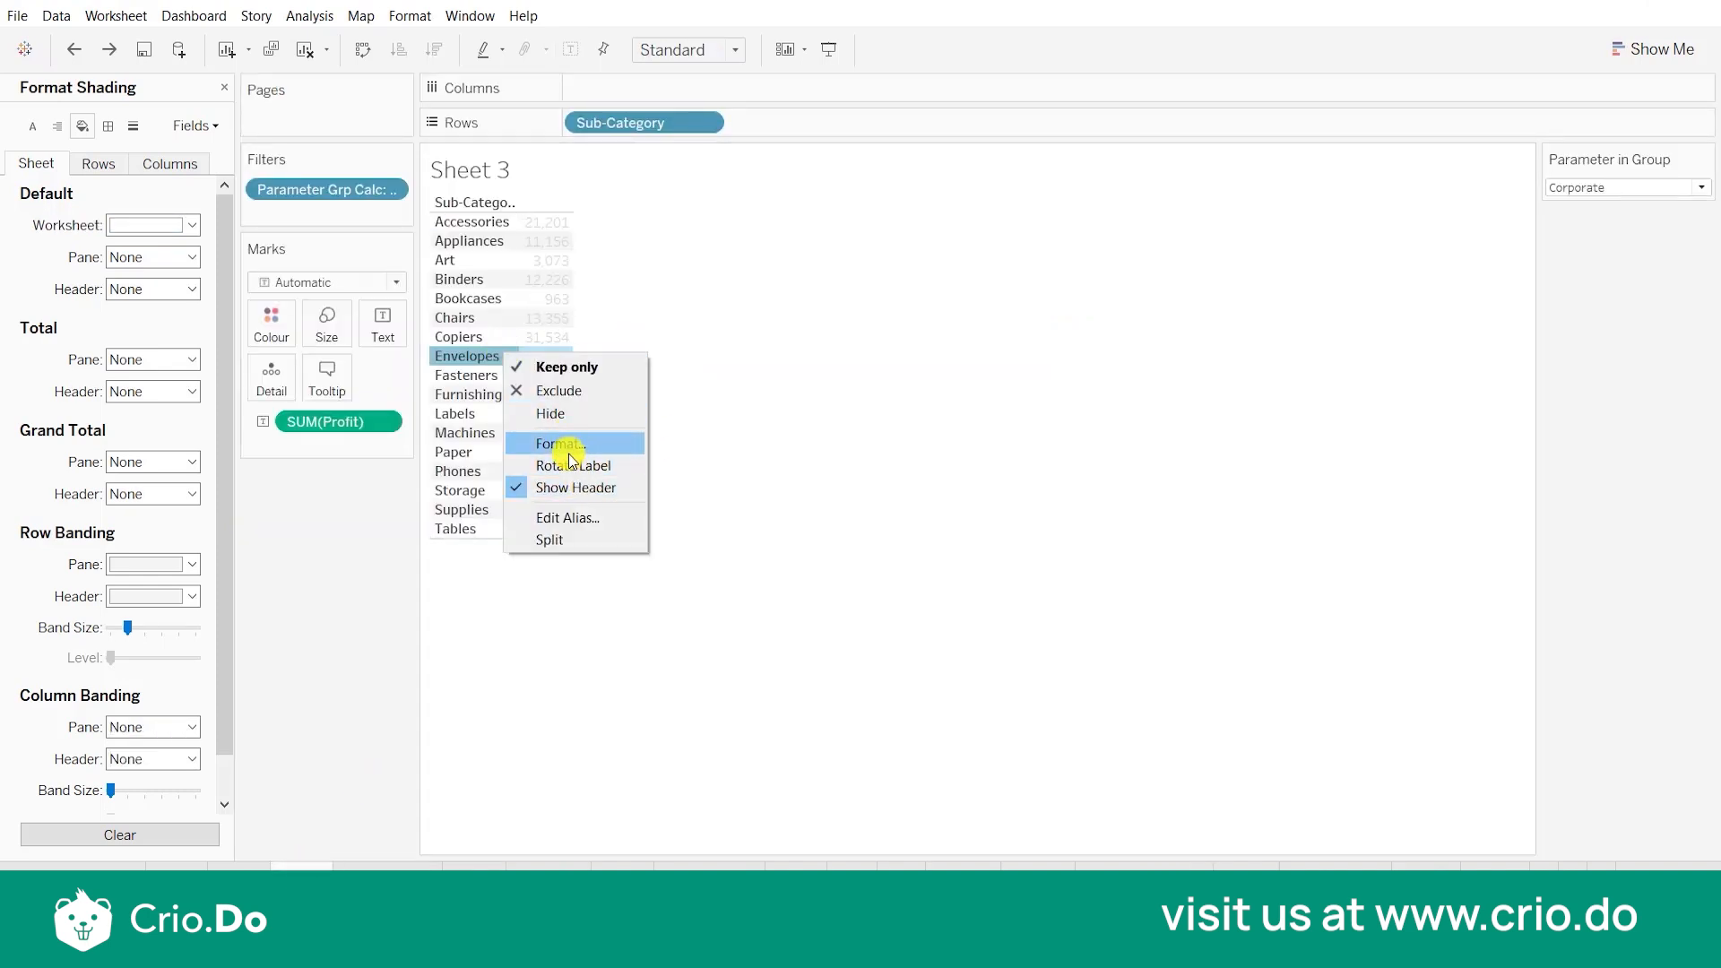
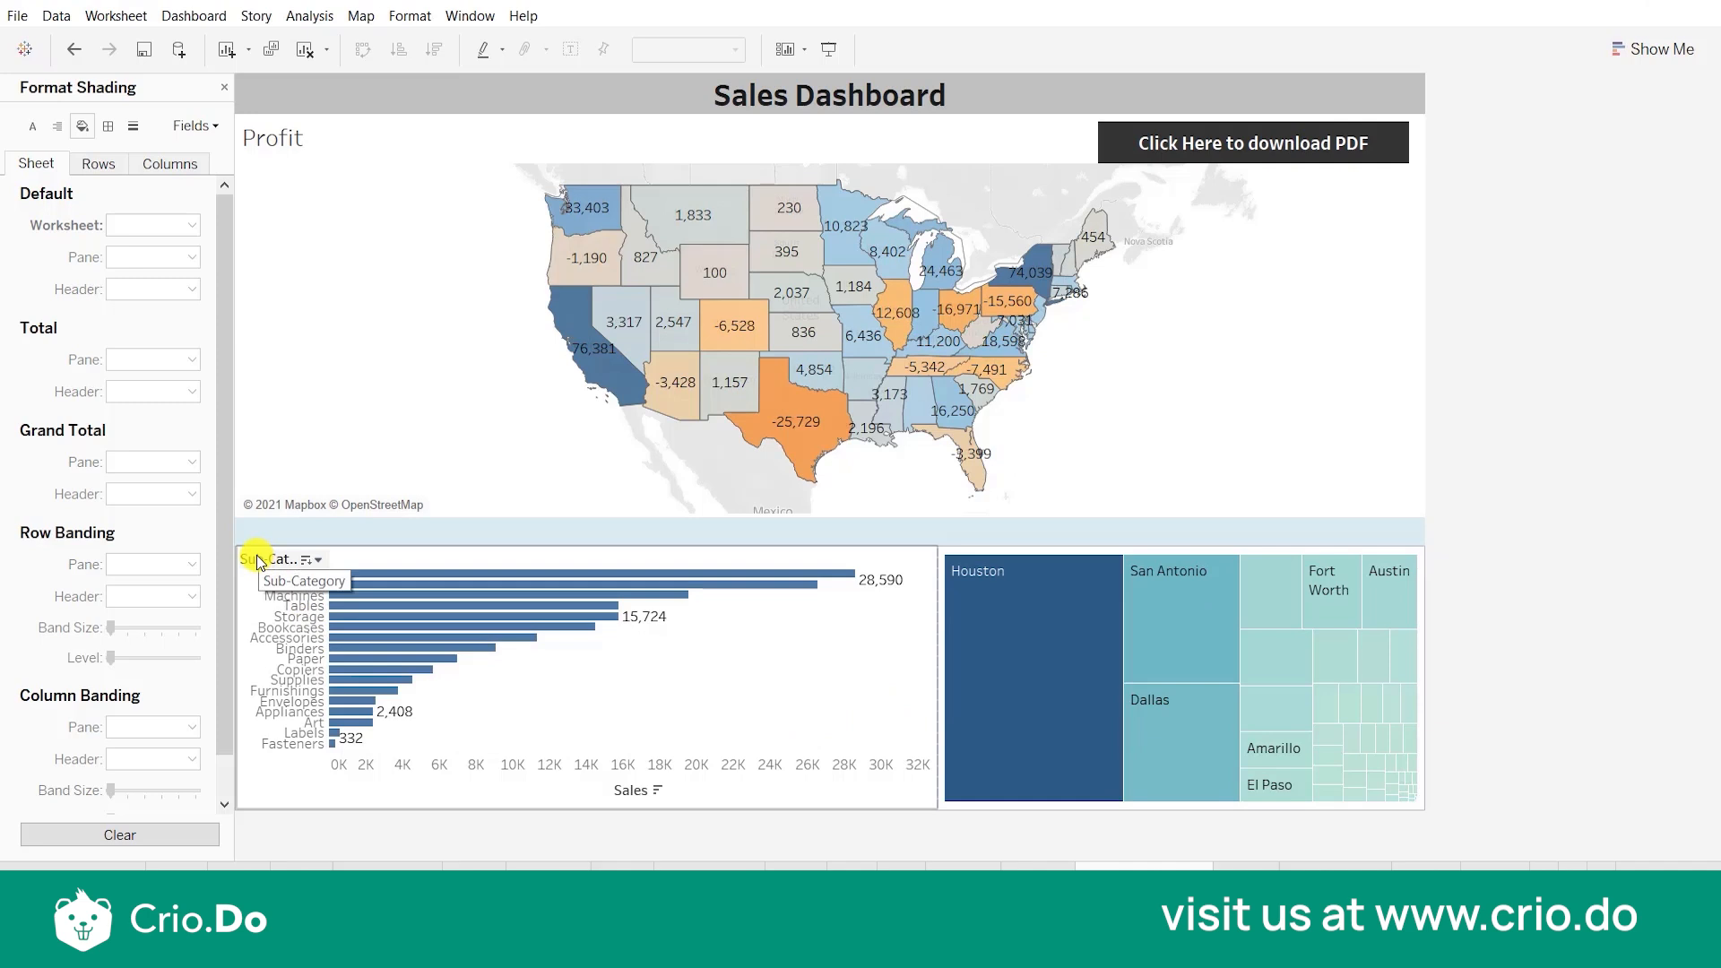
Hide the Sub-Category field label for rows in the dashboard's Sales bar chart.
{"action": "left_click", "coordinate": [257, 560]}
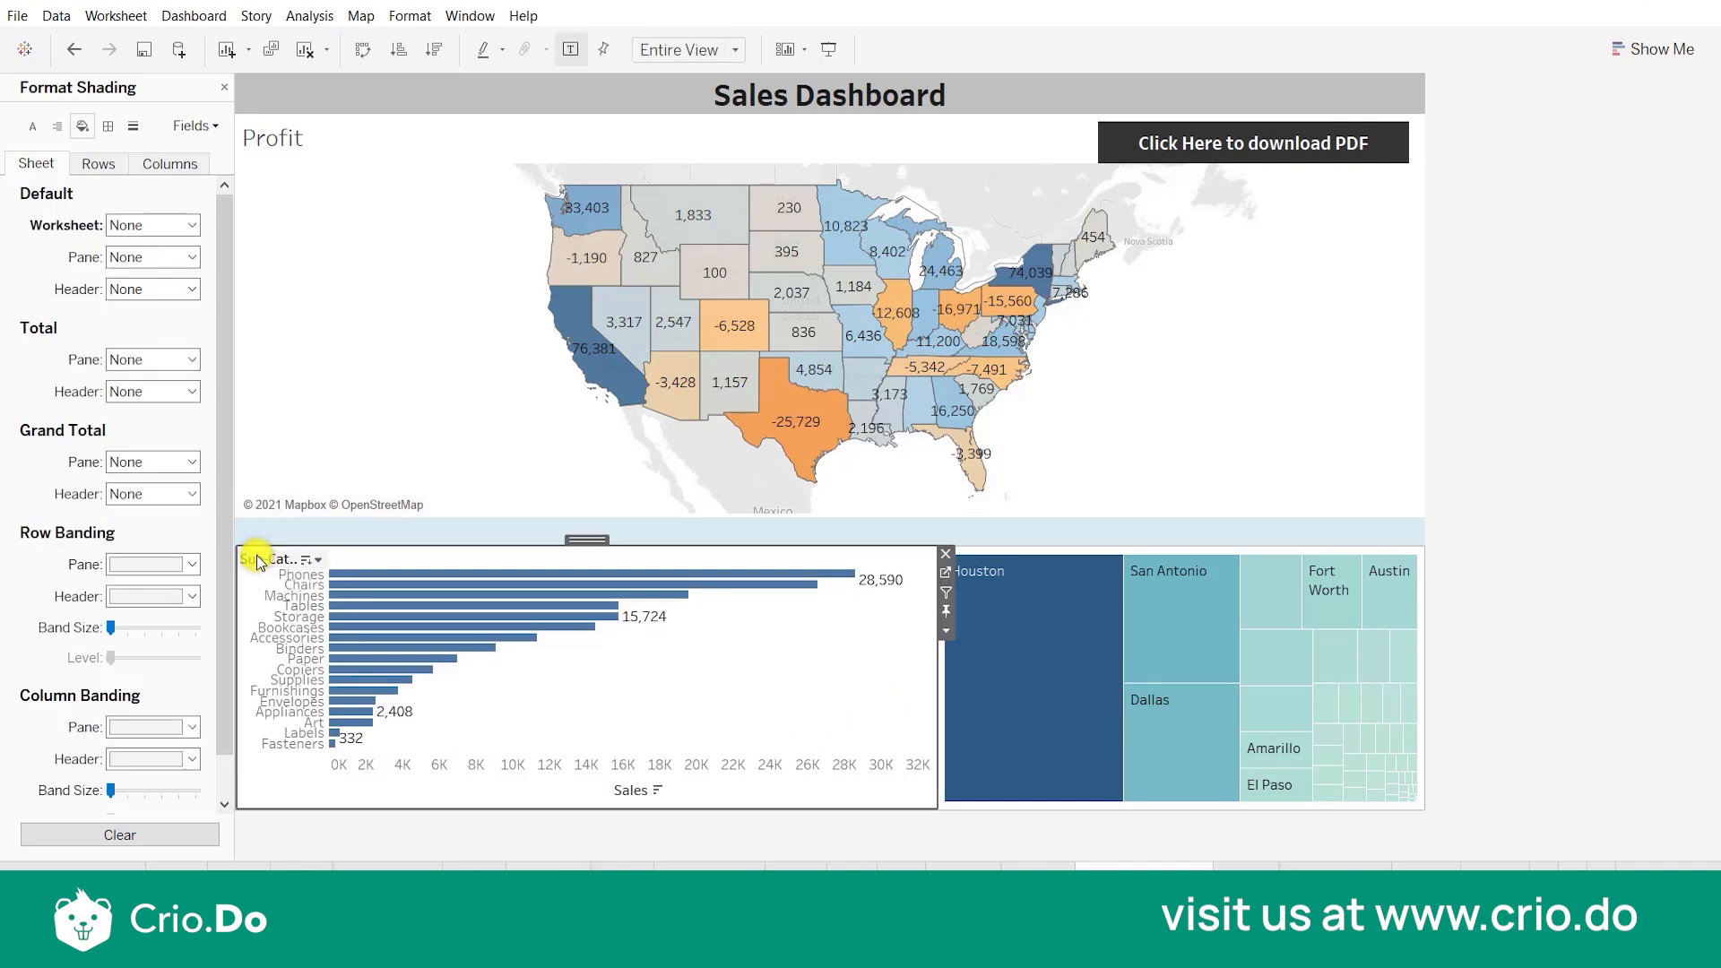
{"action": "right_click", "coordinate": [257, 559]}
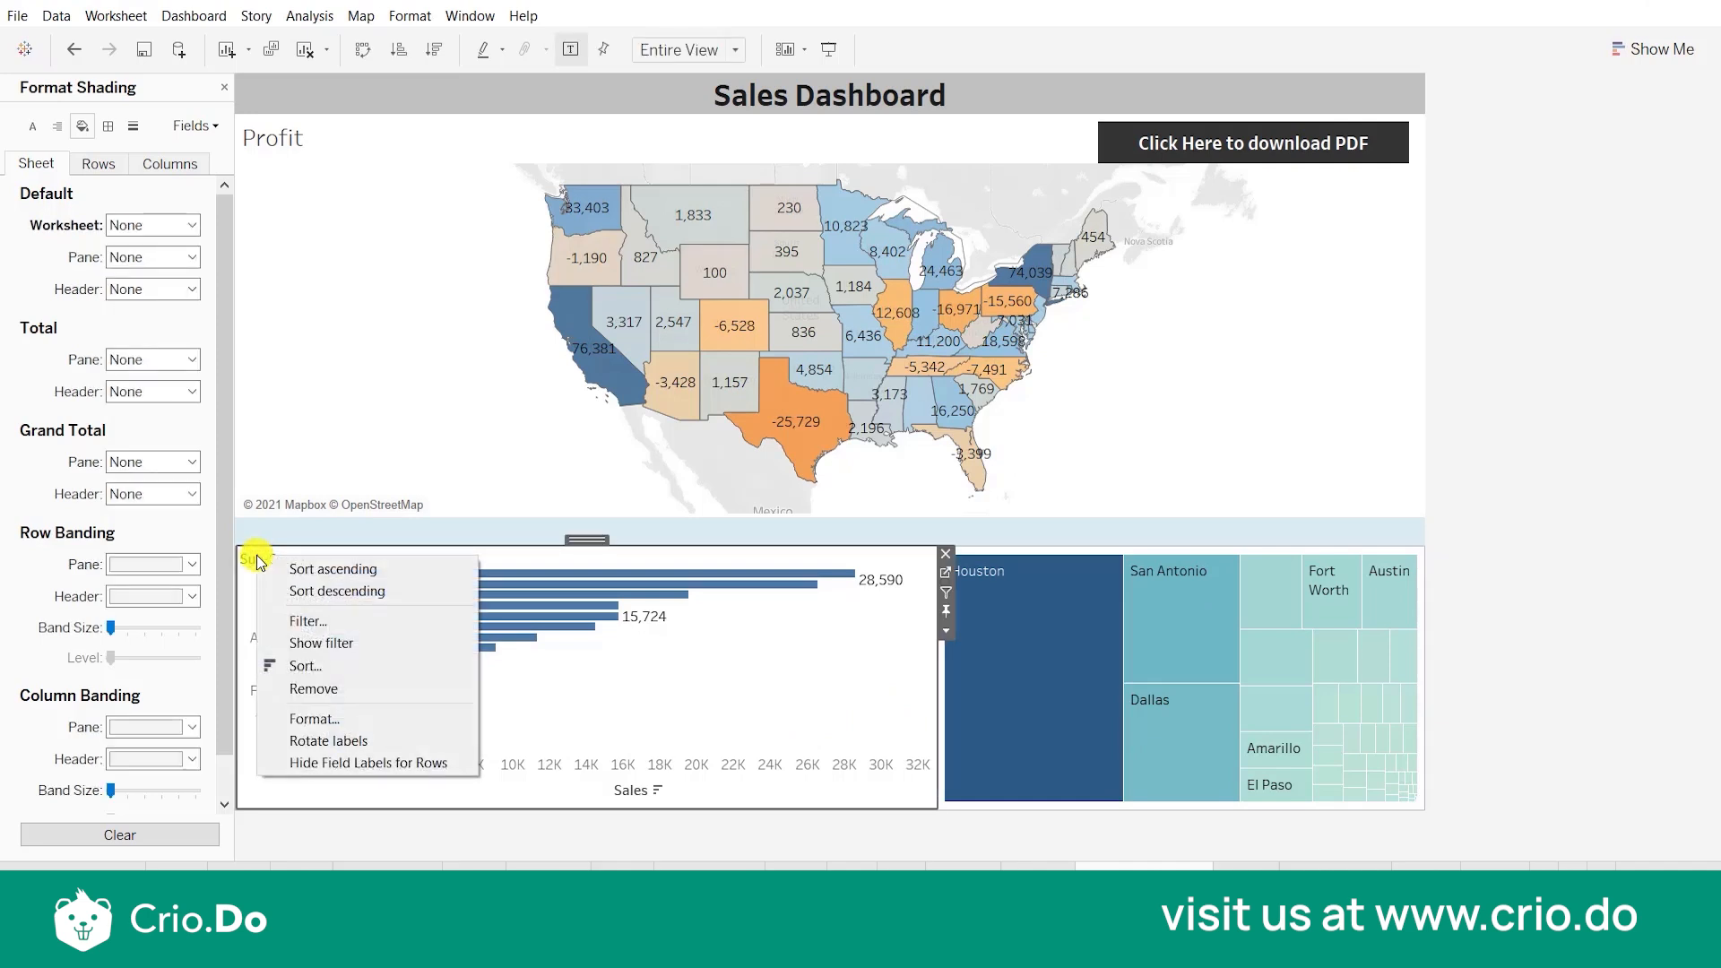
{"action": "left_click", "coordinate": [378, 771]}
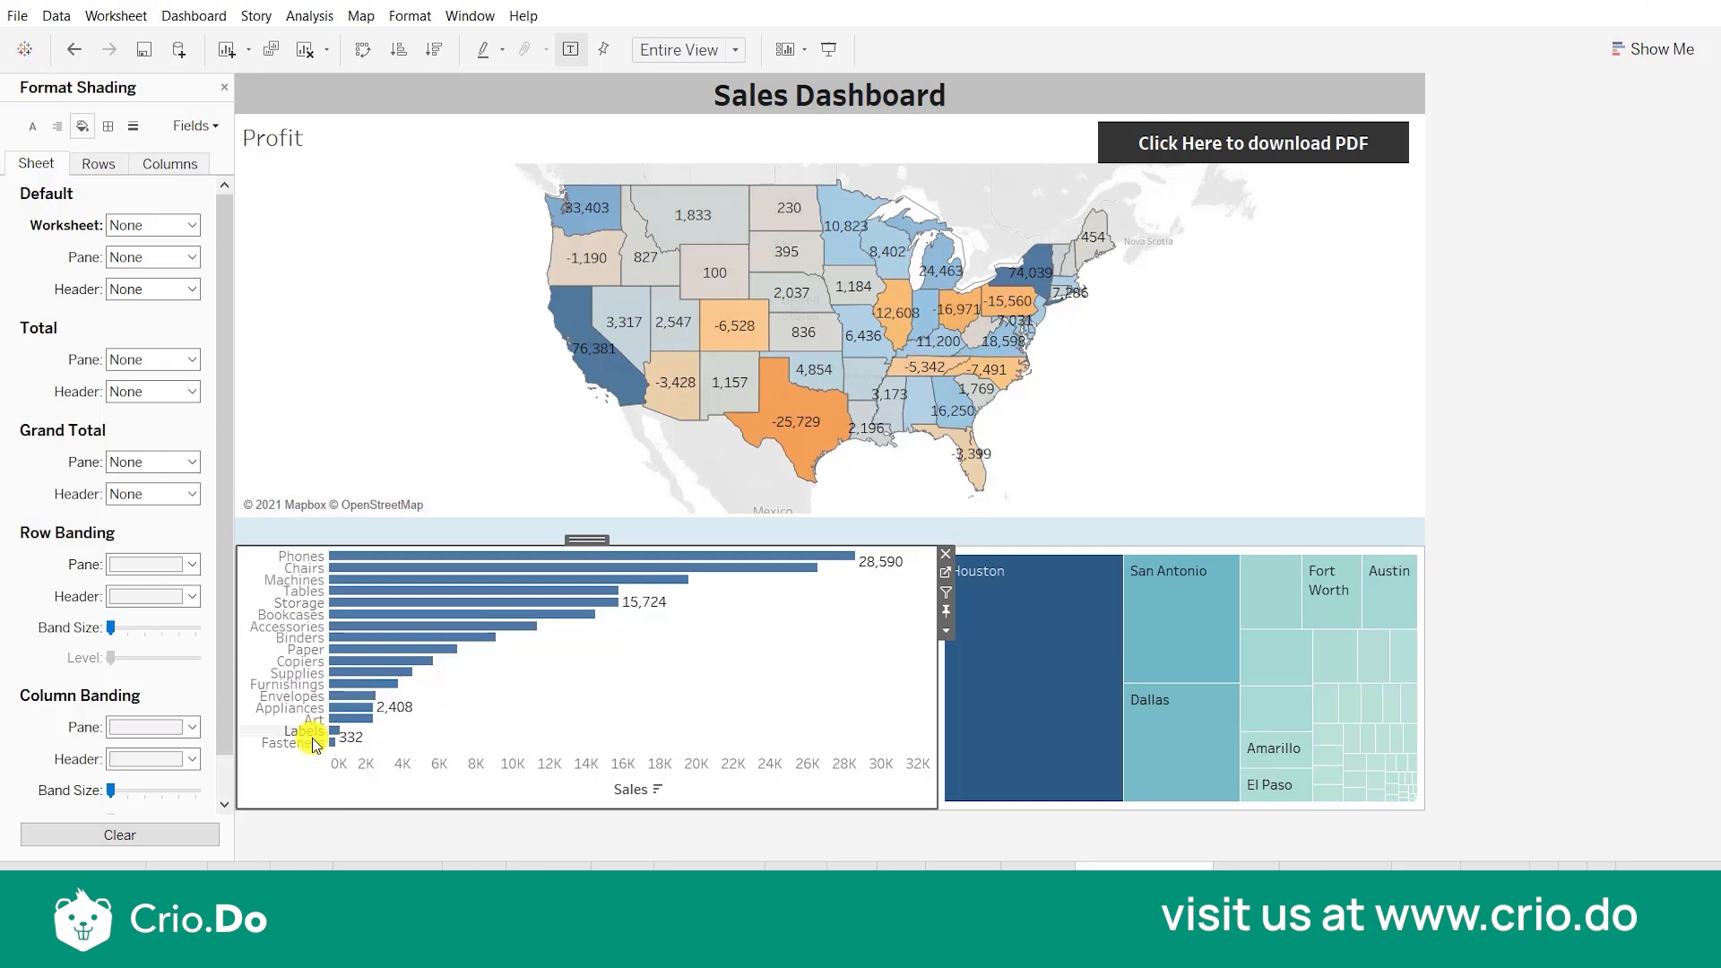
Try hiding the Sales axis of the bar chart and undo that change.
{"action": "right_click", "coordinate": [417, 783]}
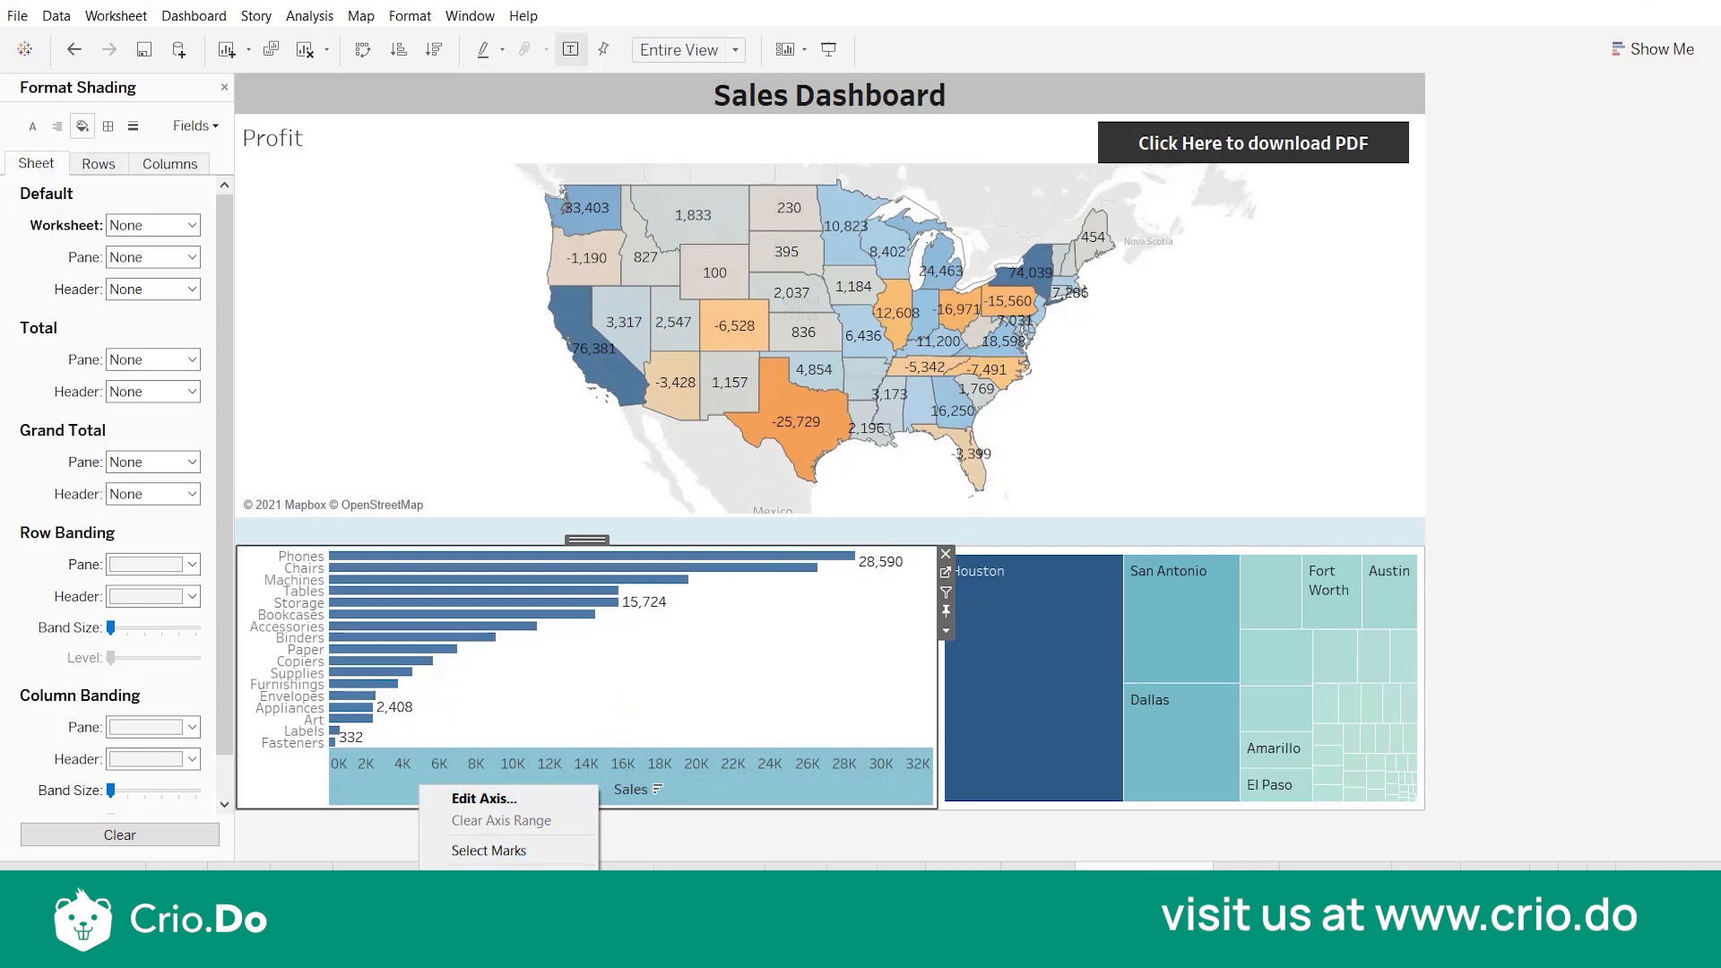
{"action": "left_click", "coordinate": [489, 903]}
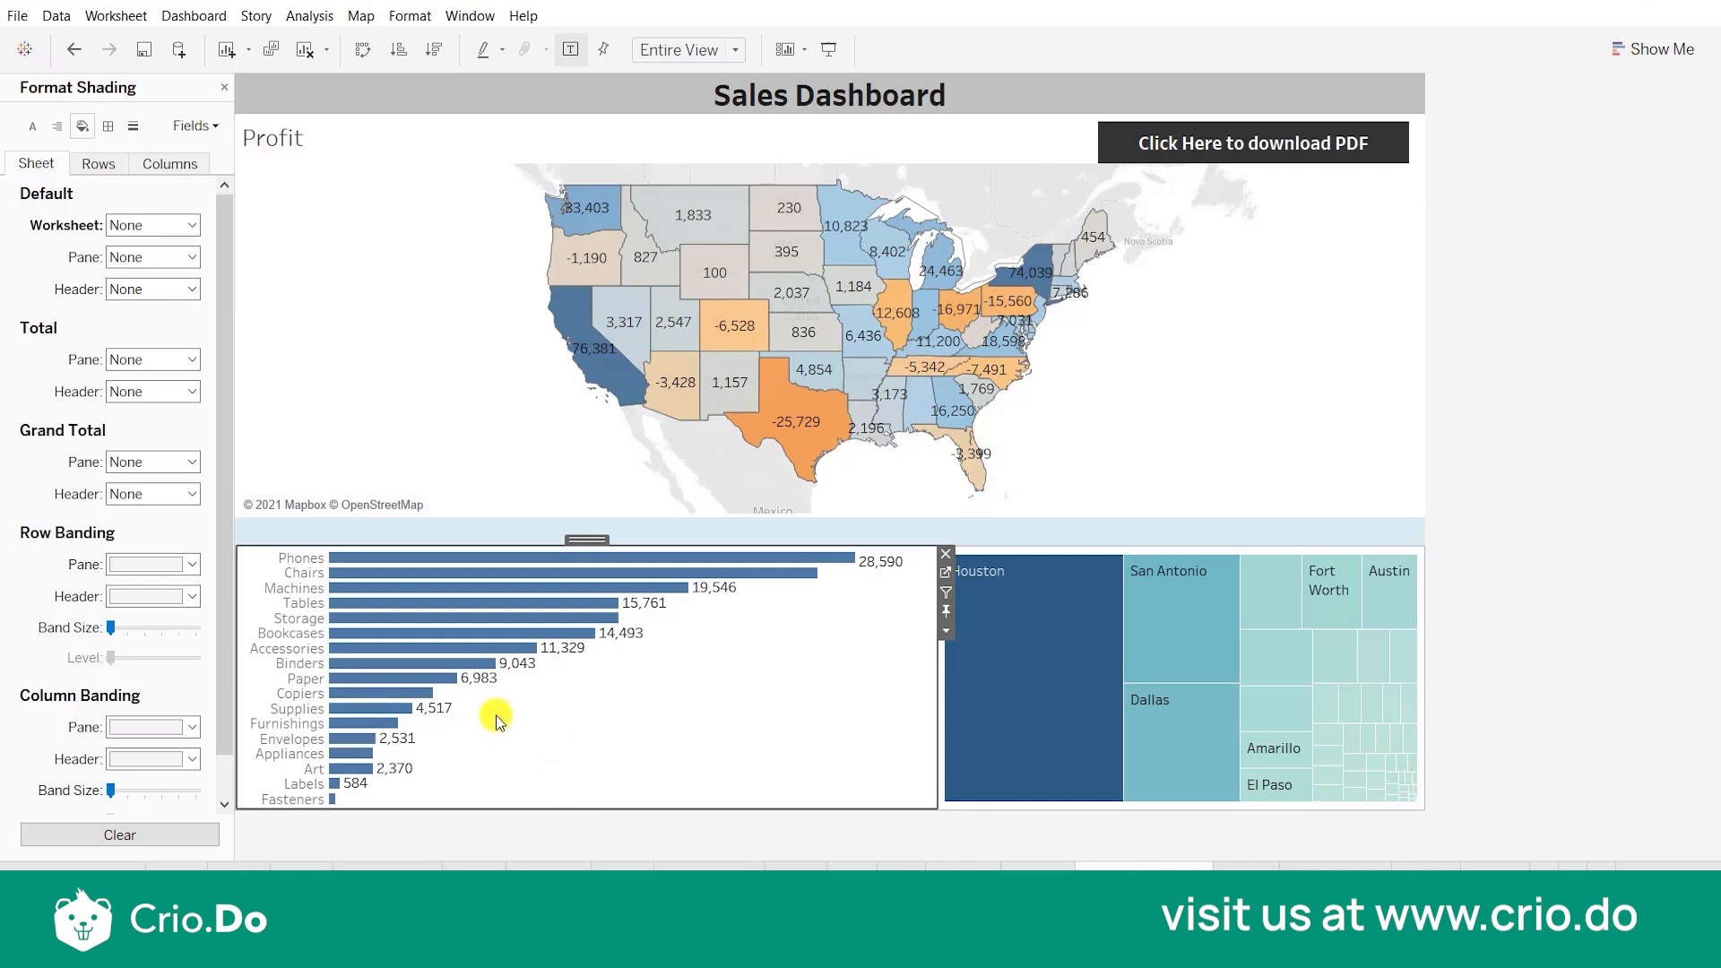
{"action": "left_click", "coordinate": [1583, 696]}
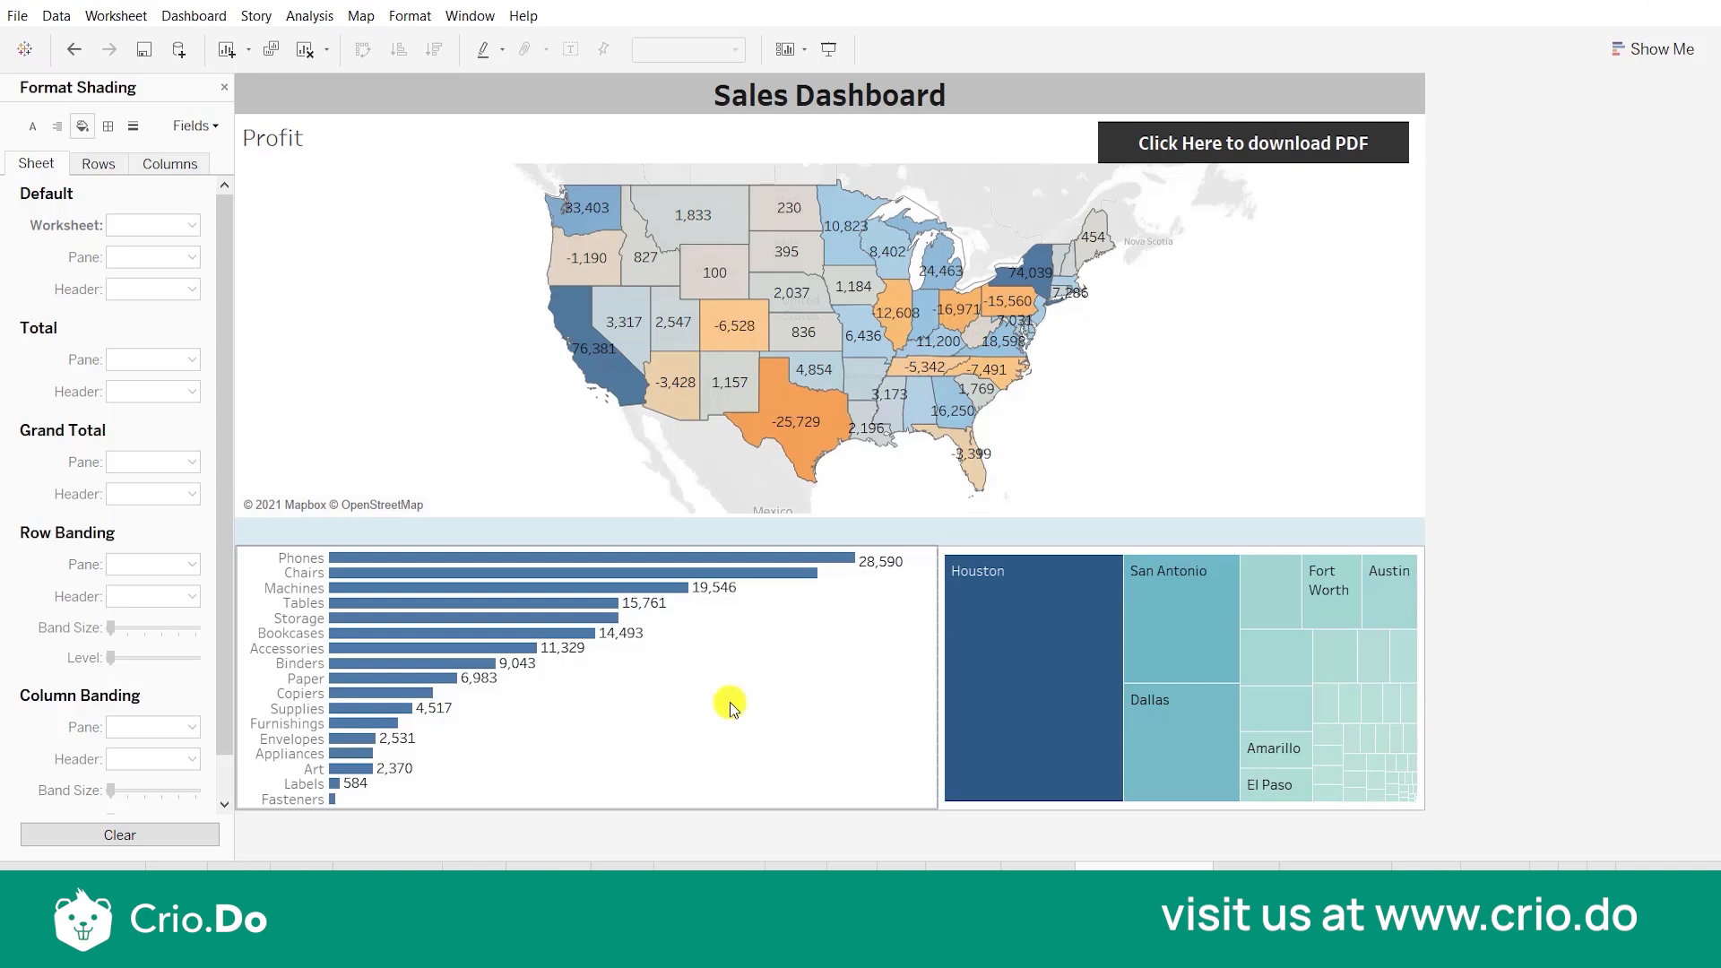
{"action": "left_click", "coordinate": [75, 45]}
Hide the header of the Sales axis in the bar chart and deselect the chart.
{"action": "right_click", "coordinate": [585, 787]}
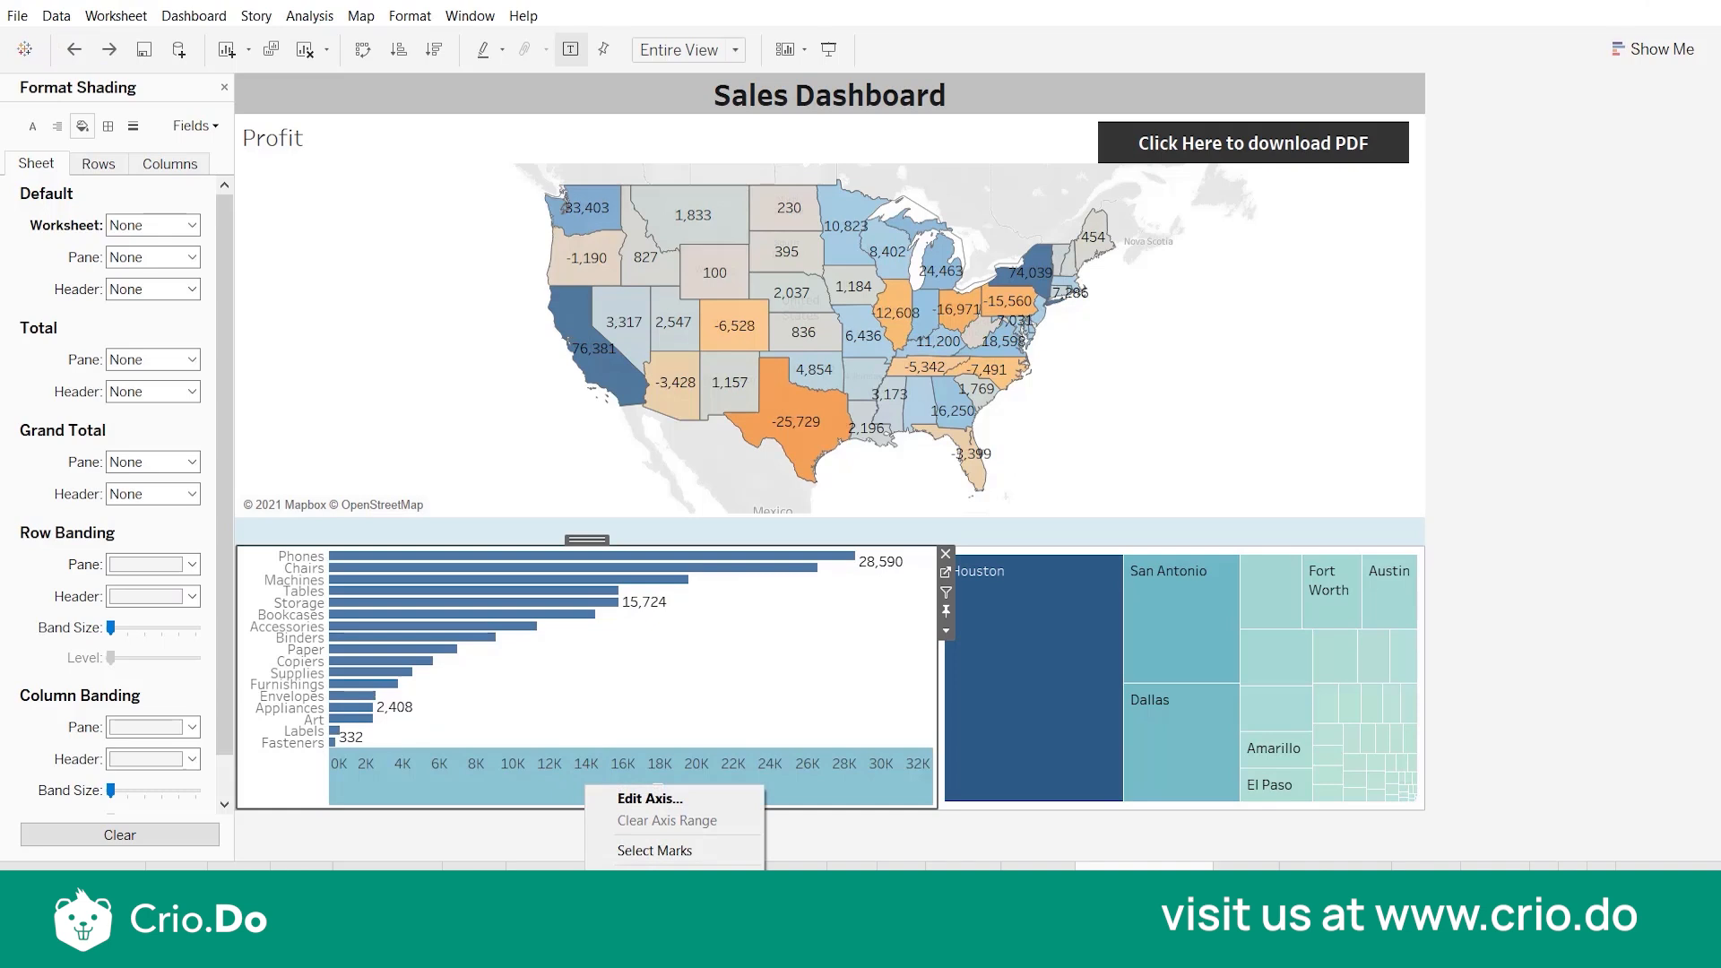
{"action": "left_click", "coordinate": [654, 881]}
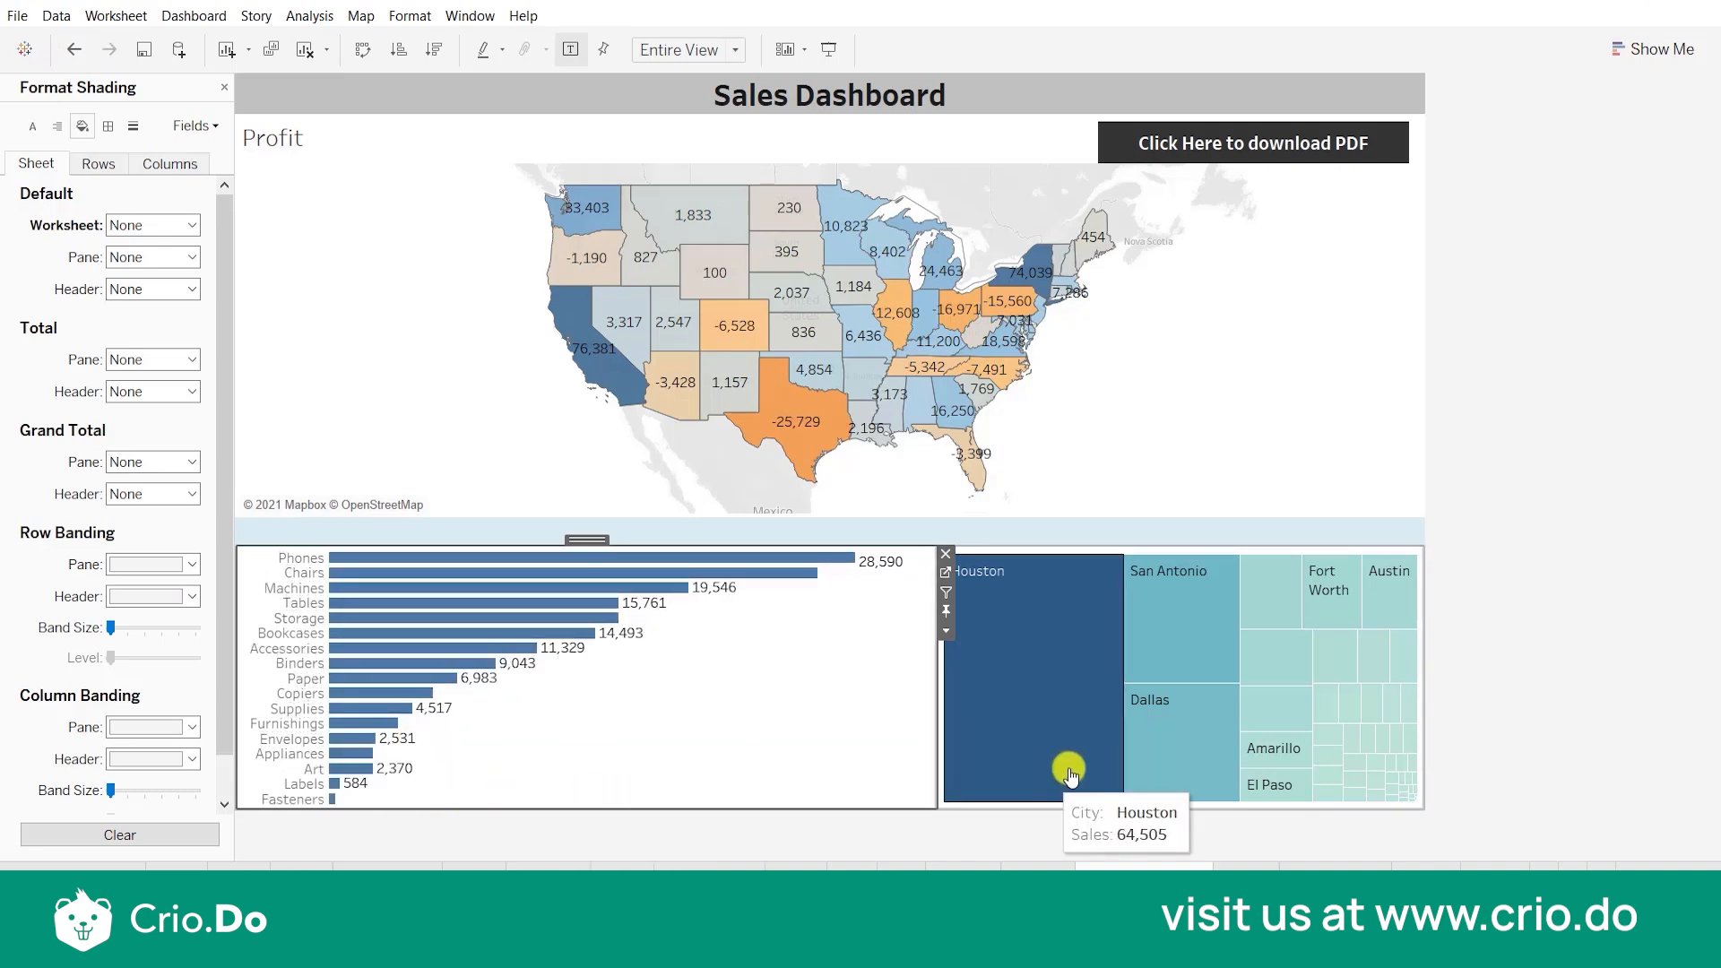
{"action": "left_click", "coordinate": [1688, 712]}
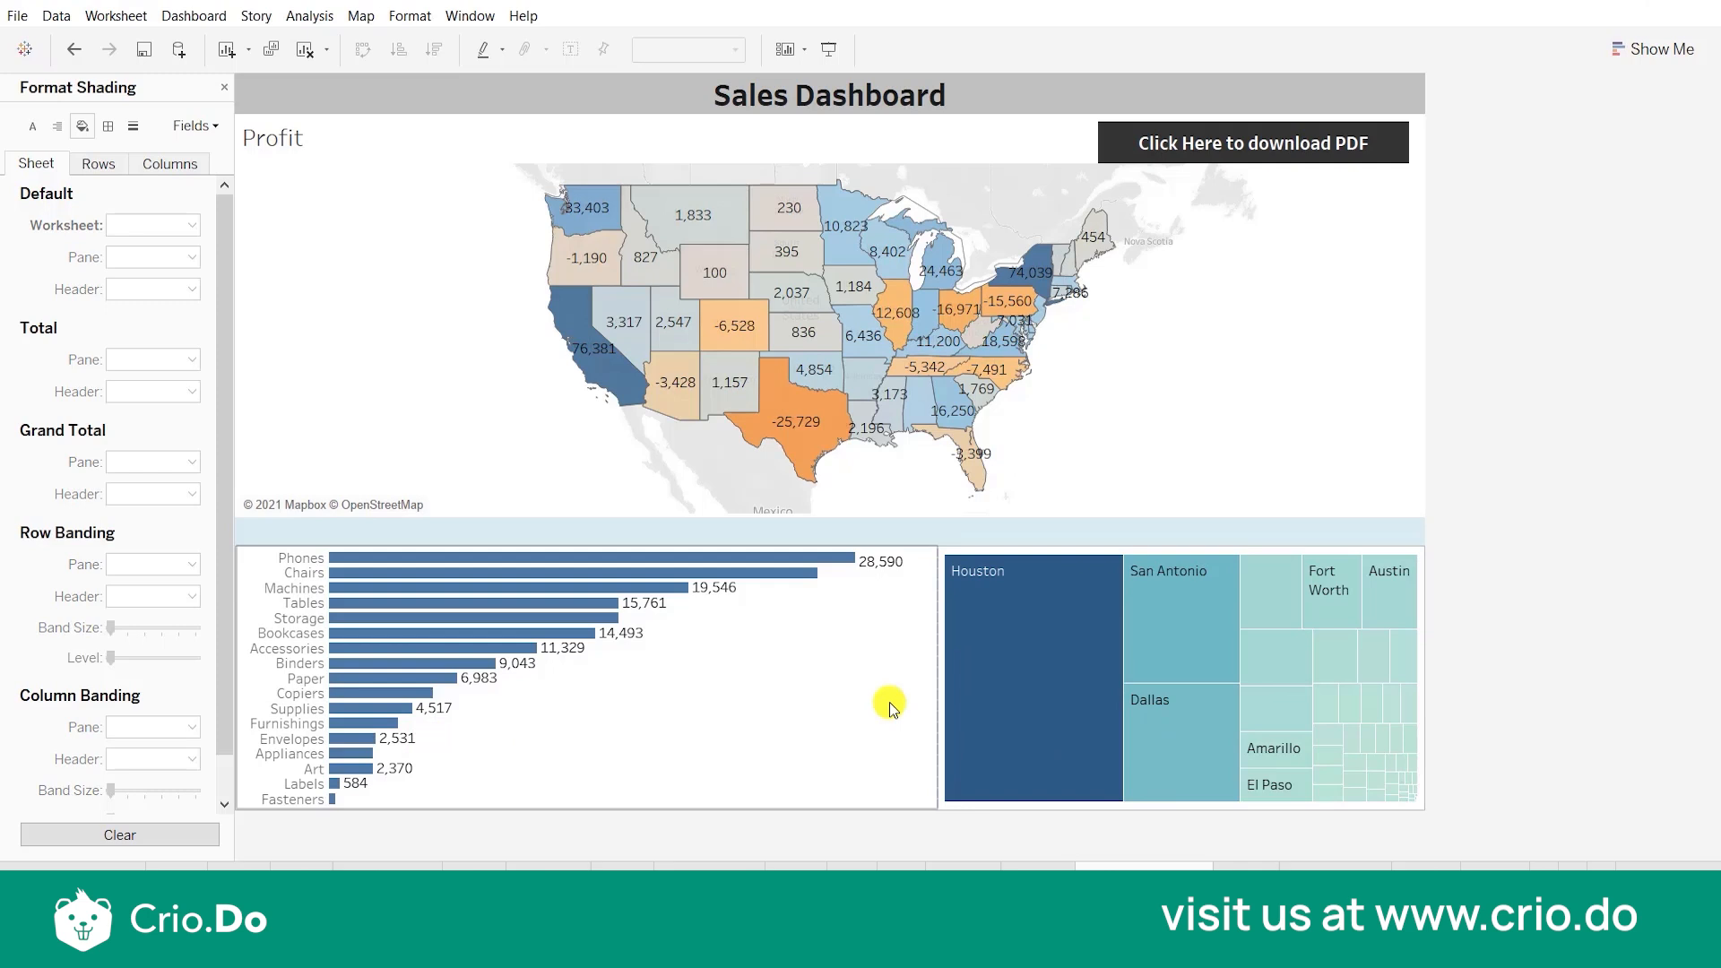
Copy the Profit map's formatting onto the Sales bar chart and undo the paste.
{"action": "mouse_move", "coordinate": [1006, 569]}
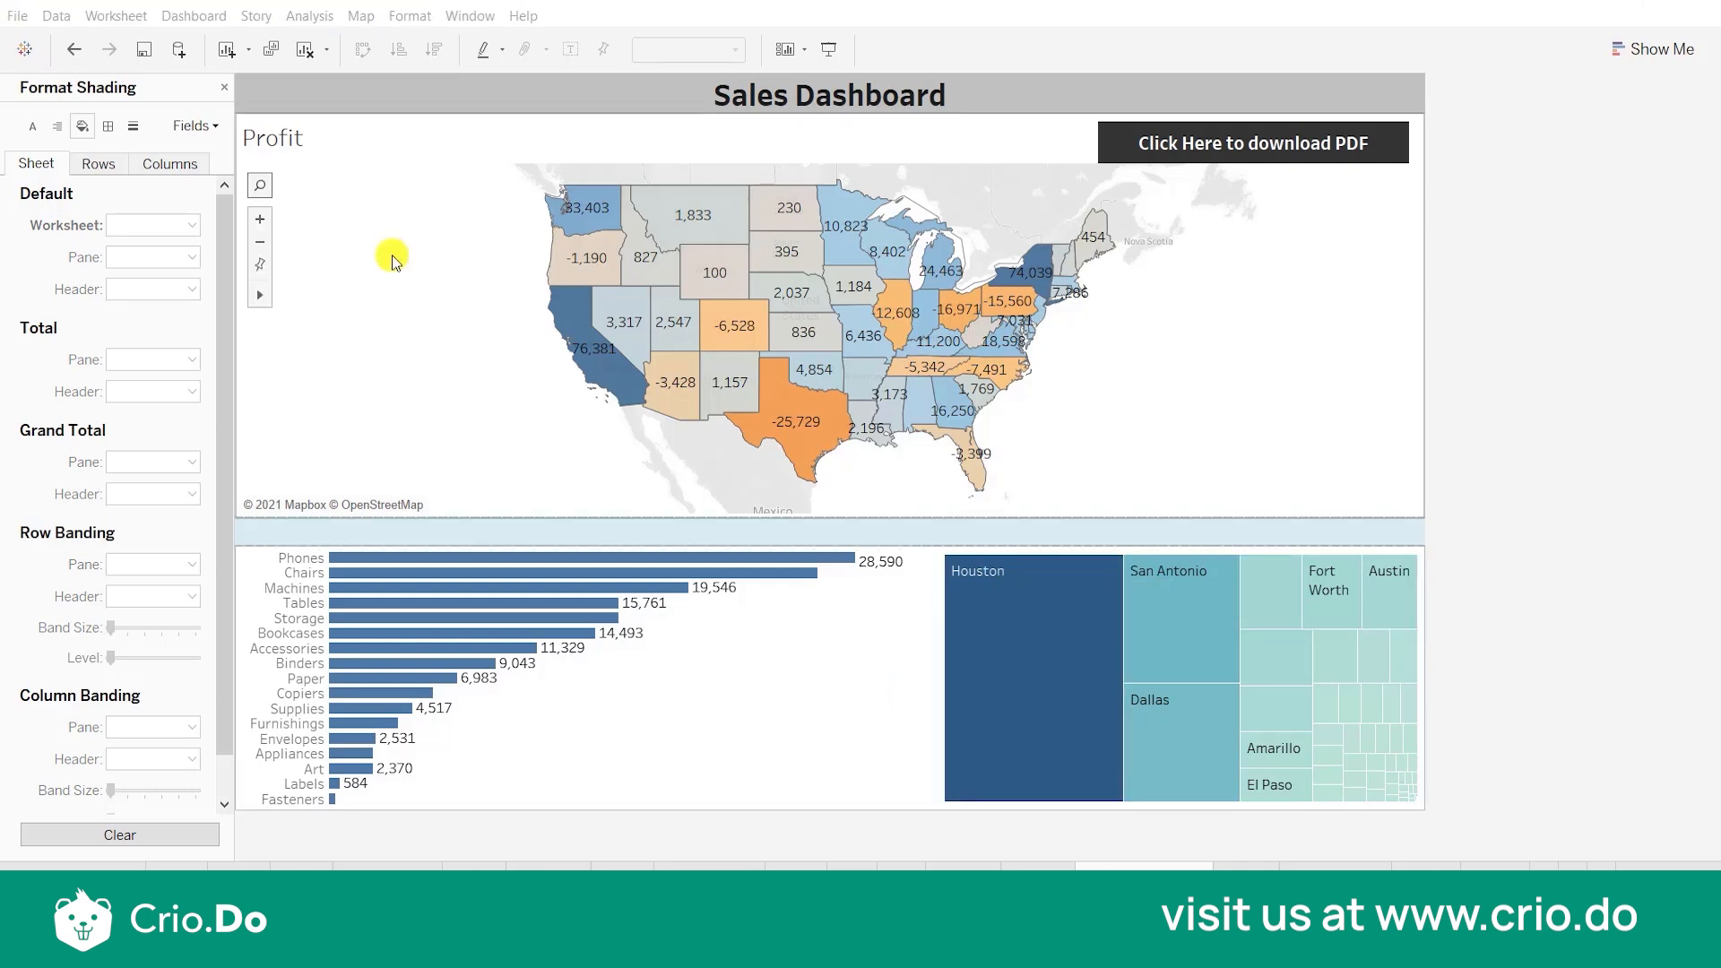
{"action": "left_click", "coordinate": [386, 238]}
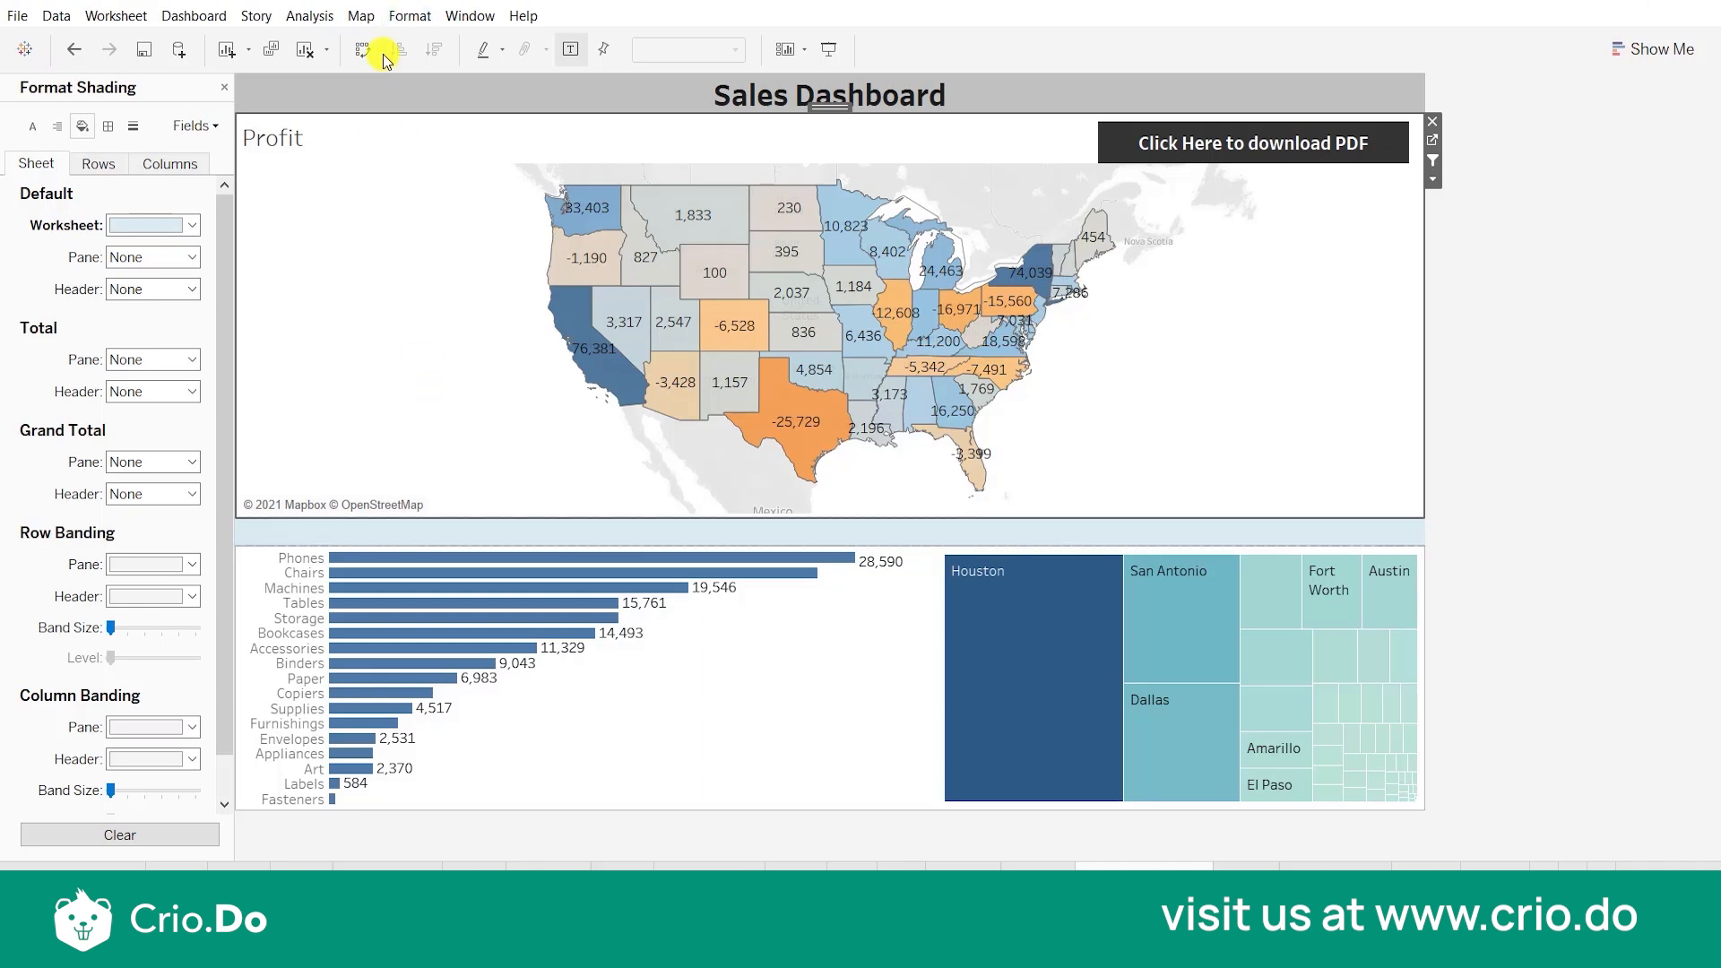
{"action": "left_click", "coordinate": [410, 16]}
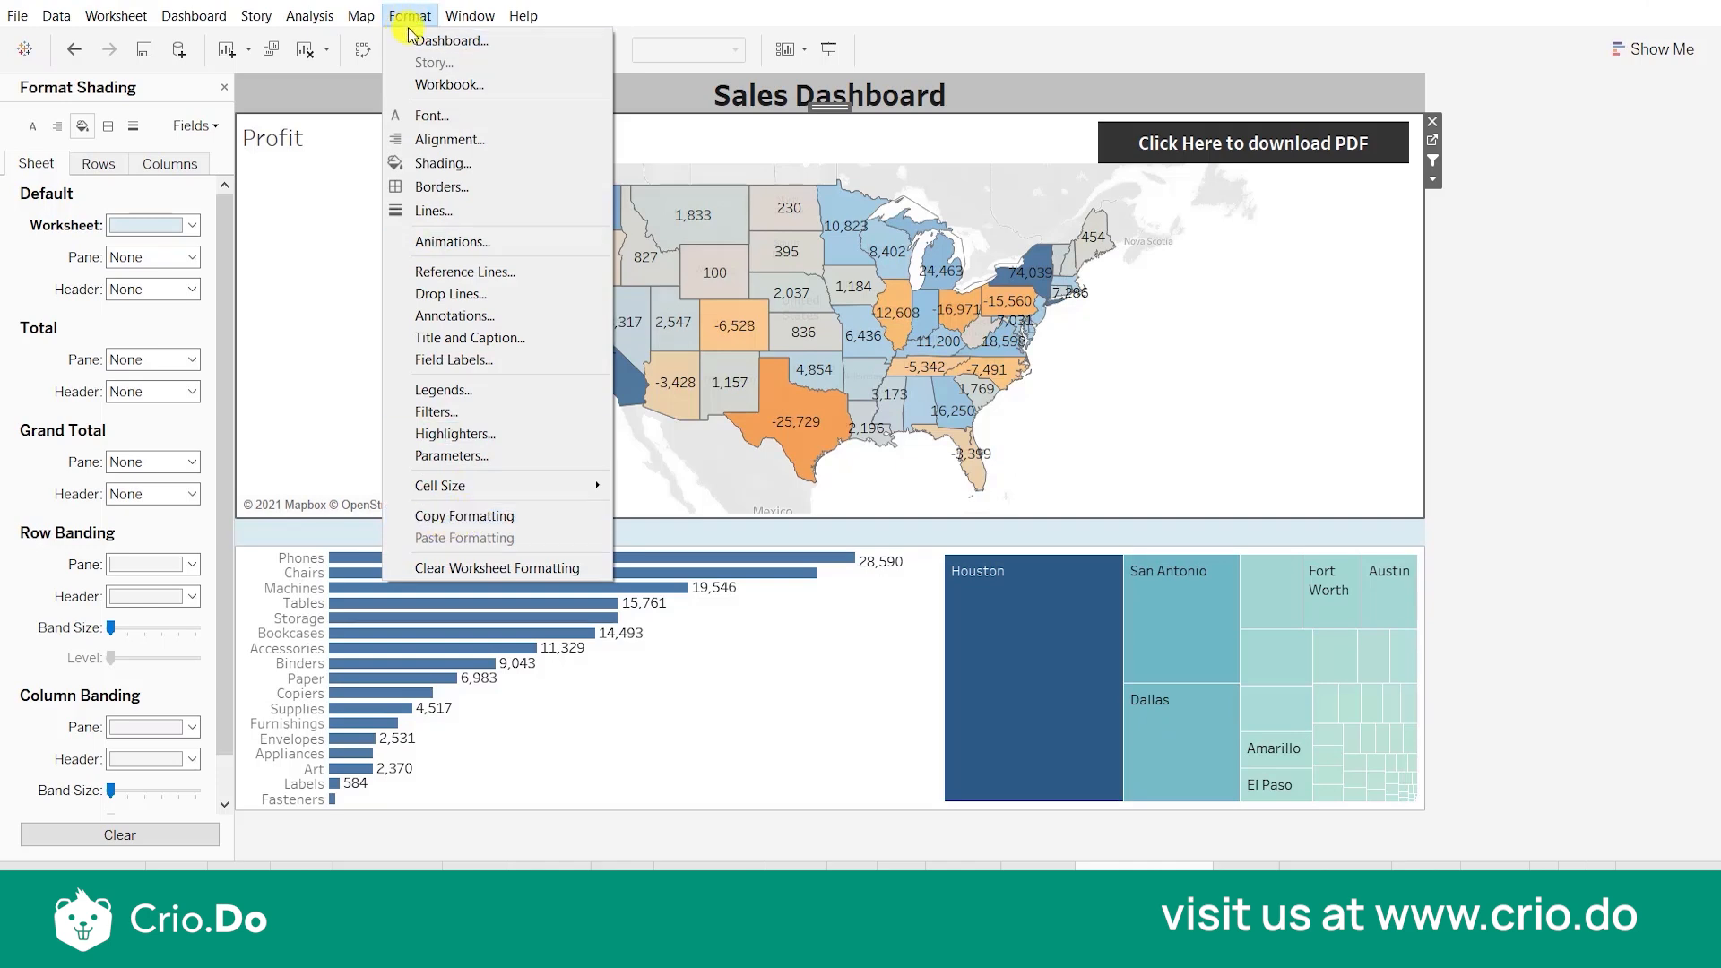
{"action": "left_click", "coordinate": [472, 523]}
{"action": "left_click", "coordinate": [733, 679]}
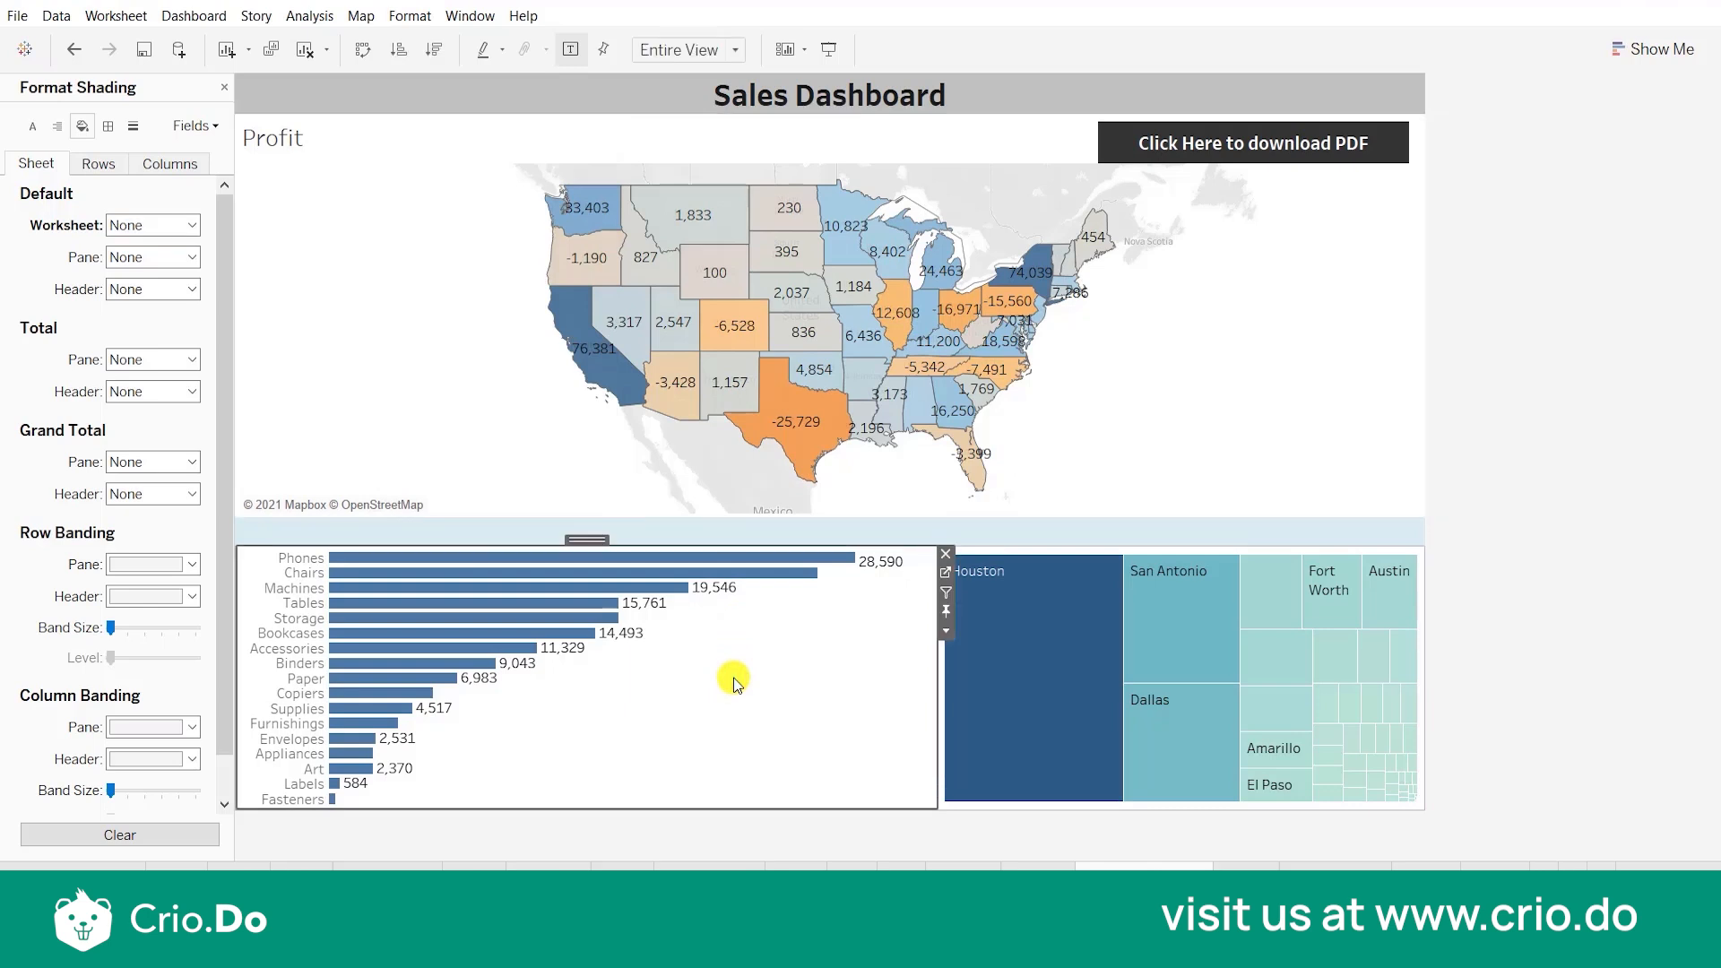
{"action": "left_click", "coordinate": [421, 18]}
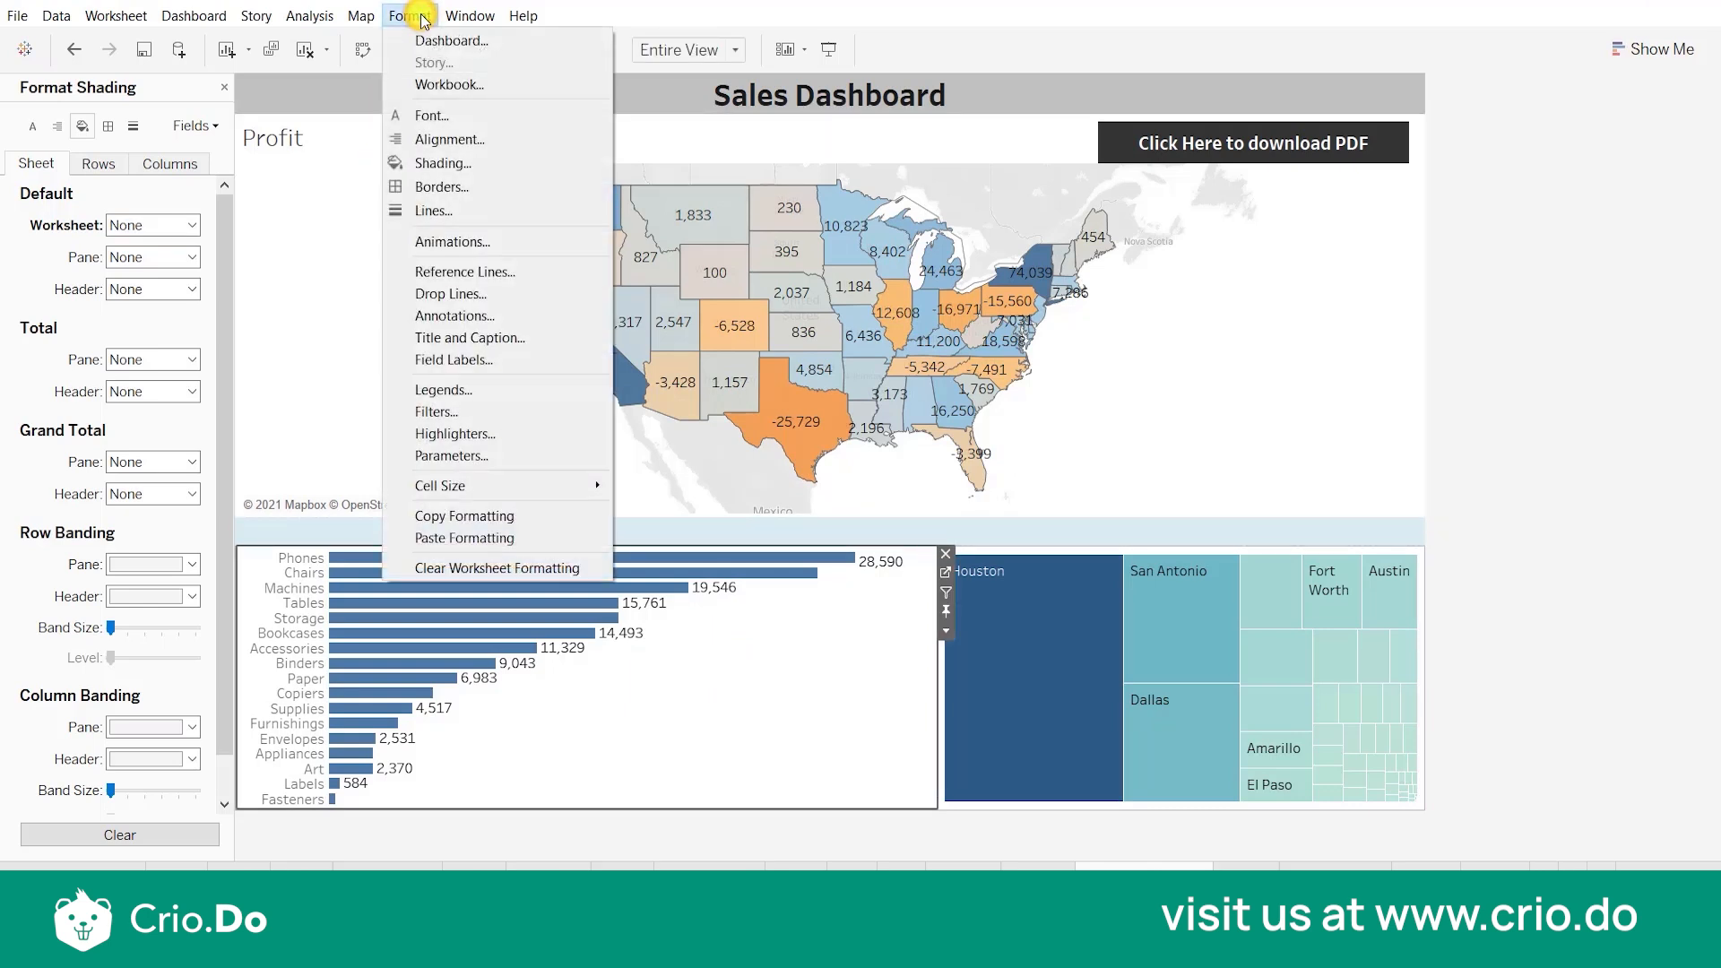
{"action": "left_click", "coordinate": [479, 541]}
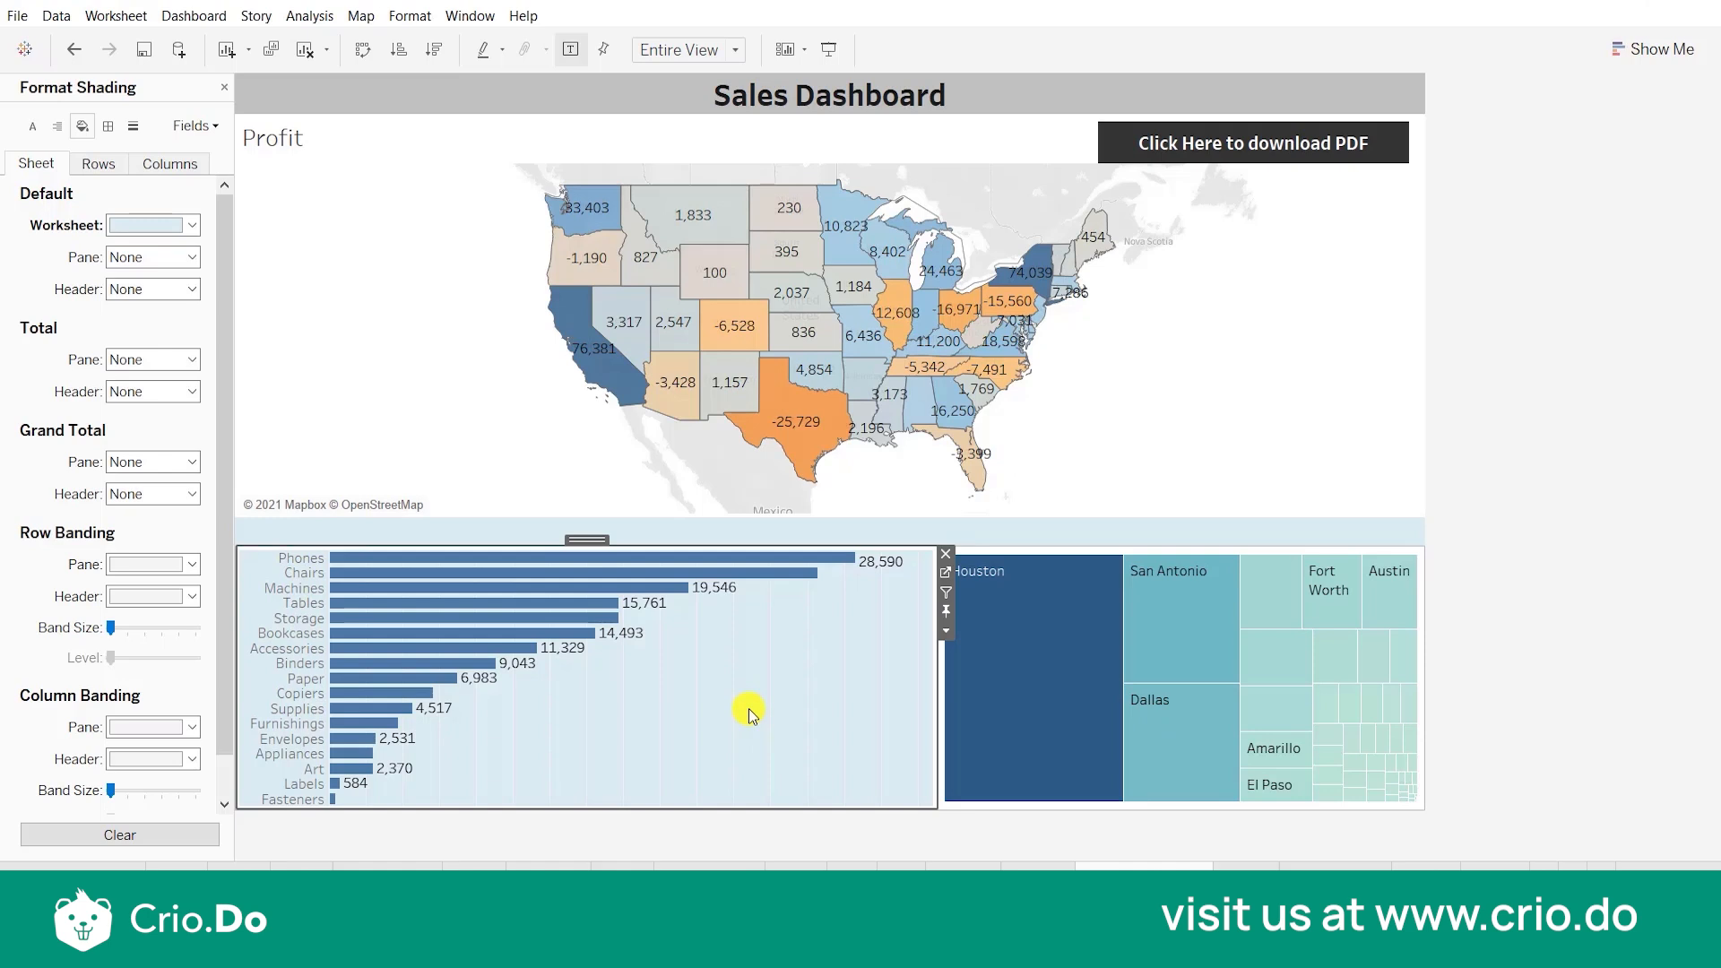
{"action": "key", "text": "ctrl+z"}
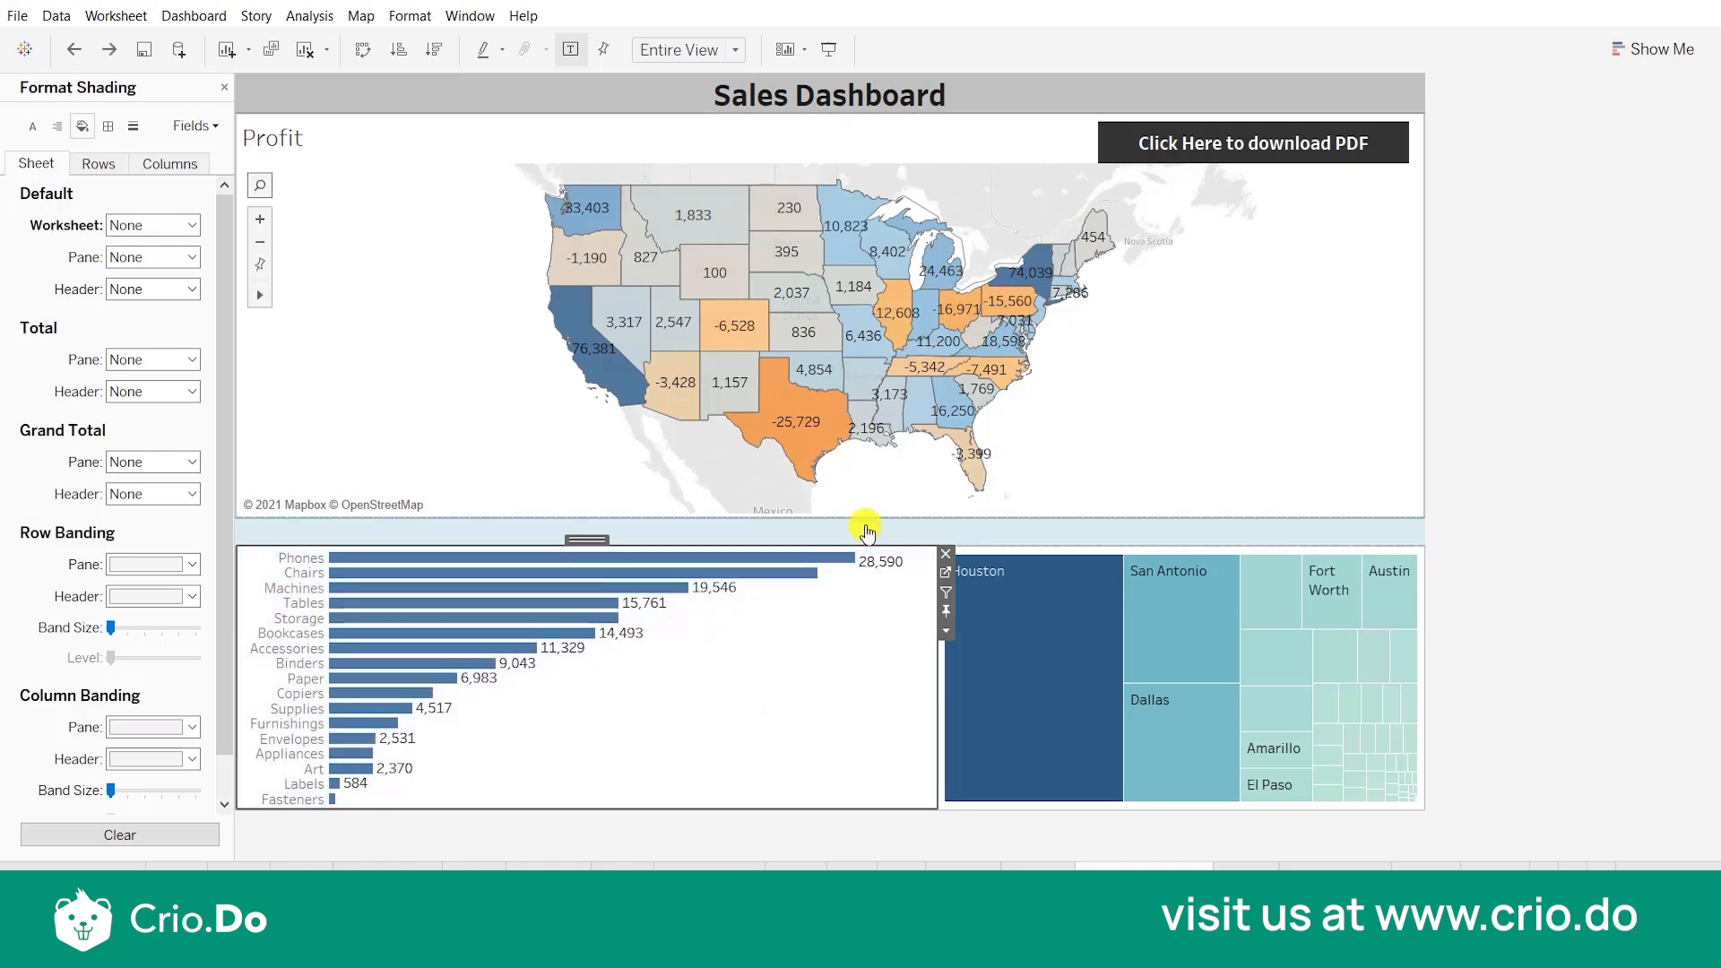
{"action": "left_click", "coordinate": [1538, 560]}
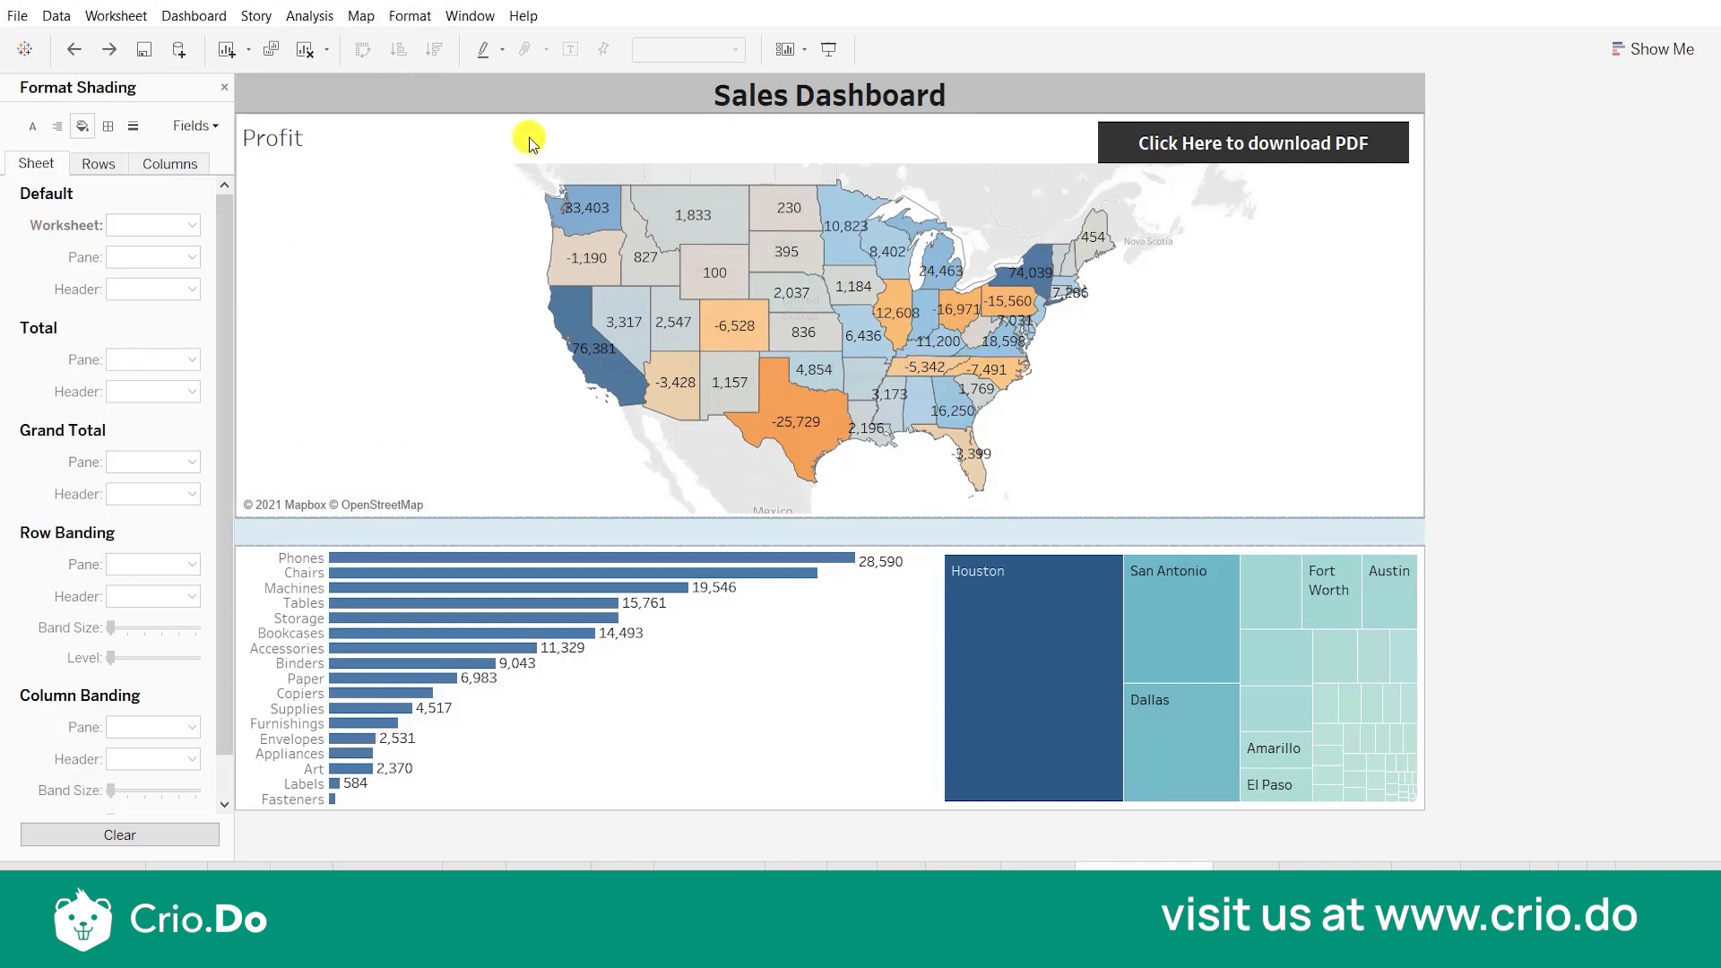
{"action": "left_click", "coordinate": [428, 16]}
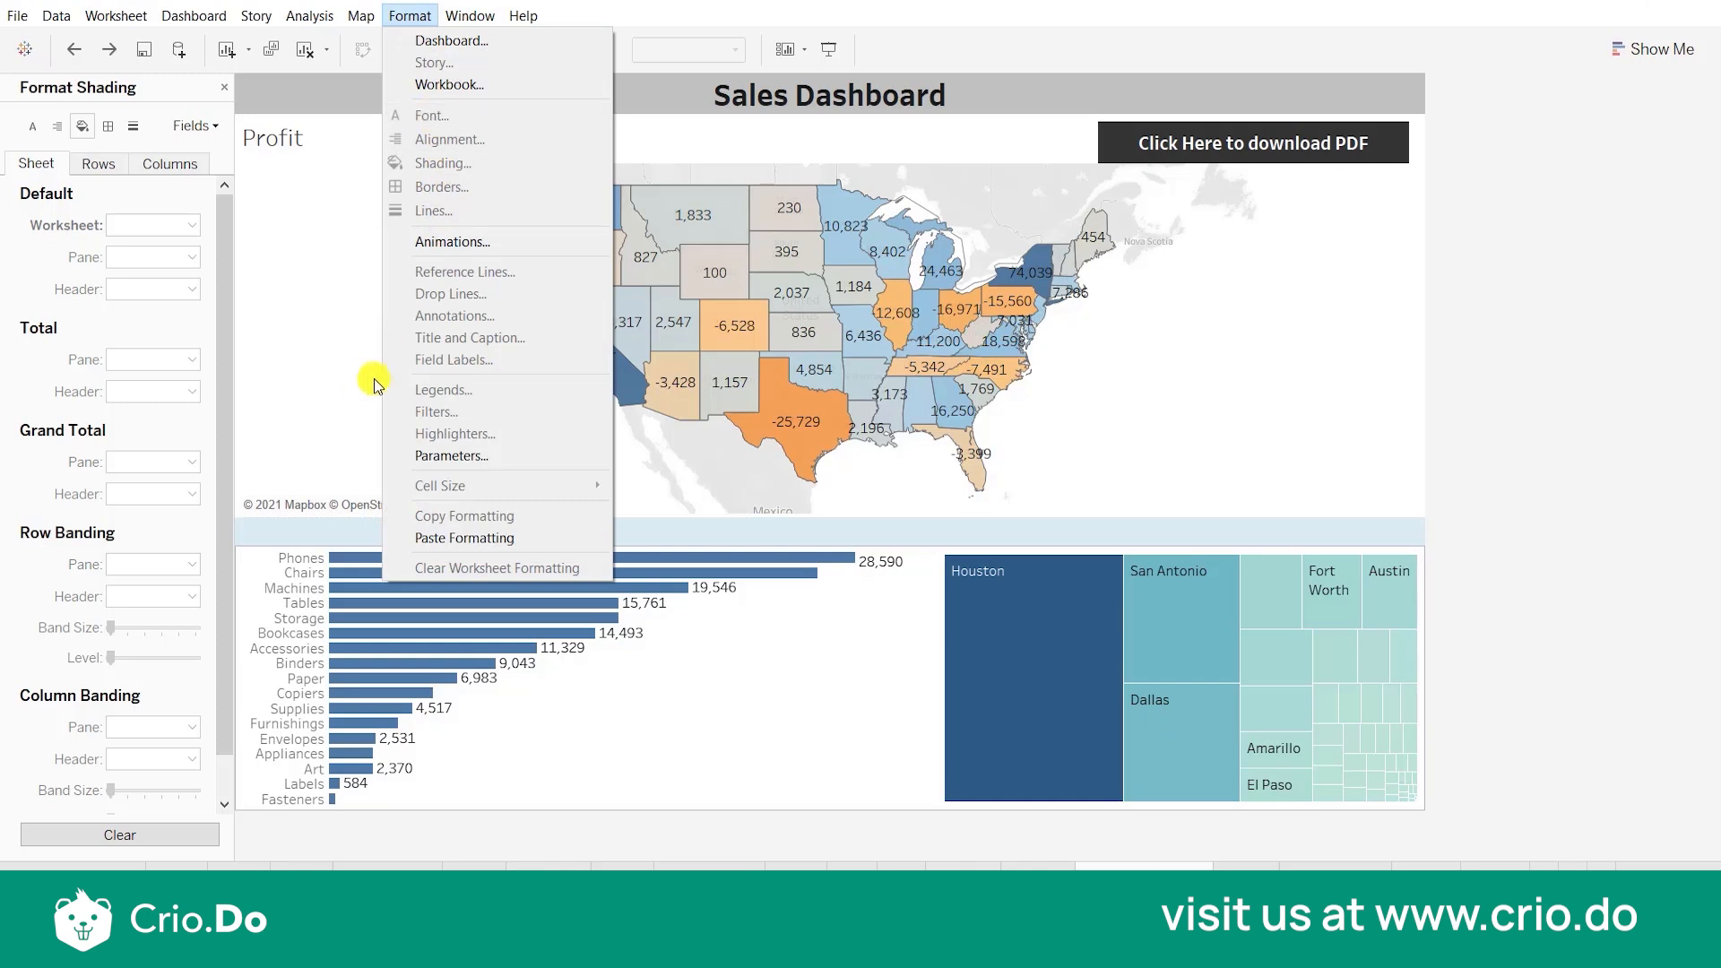
{"action": "left_click", "coordinate": [346, 377]}
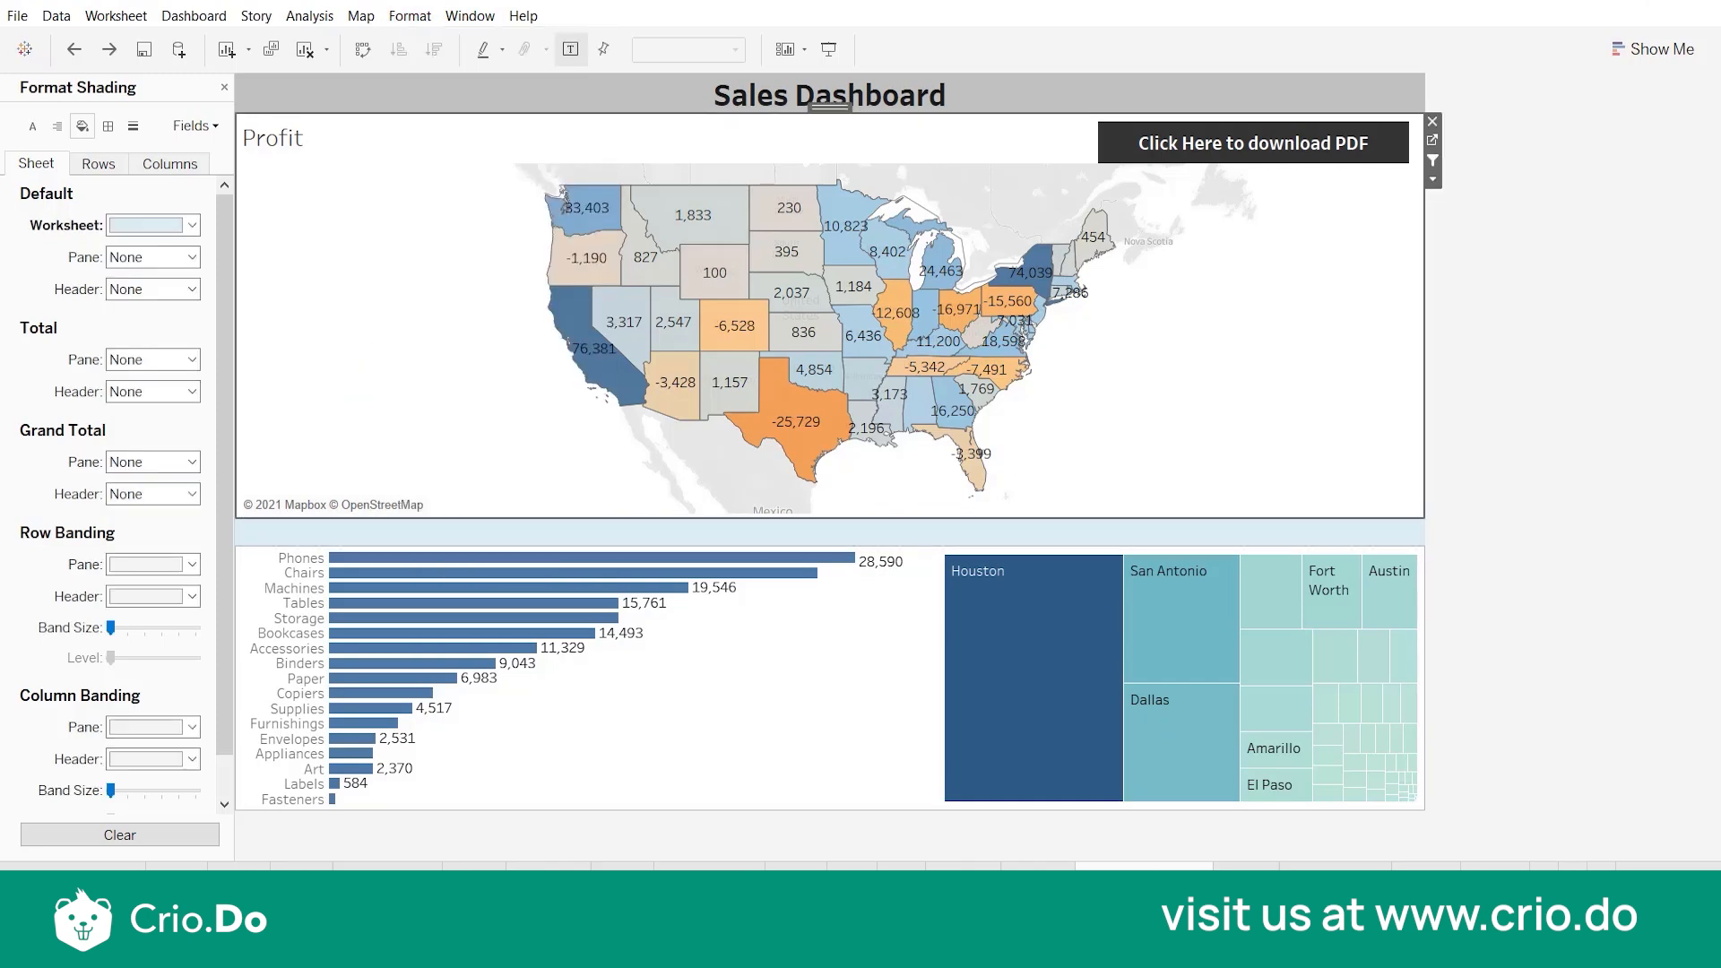
{"action": "left_click", "coordinate": [410, 16]}
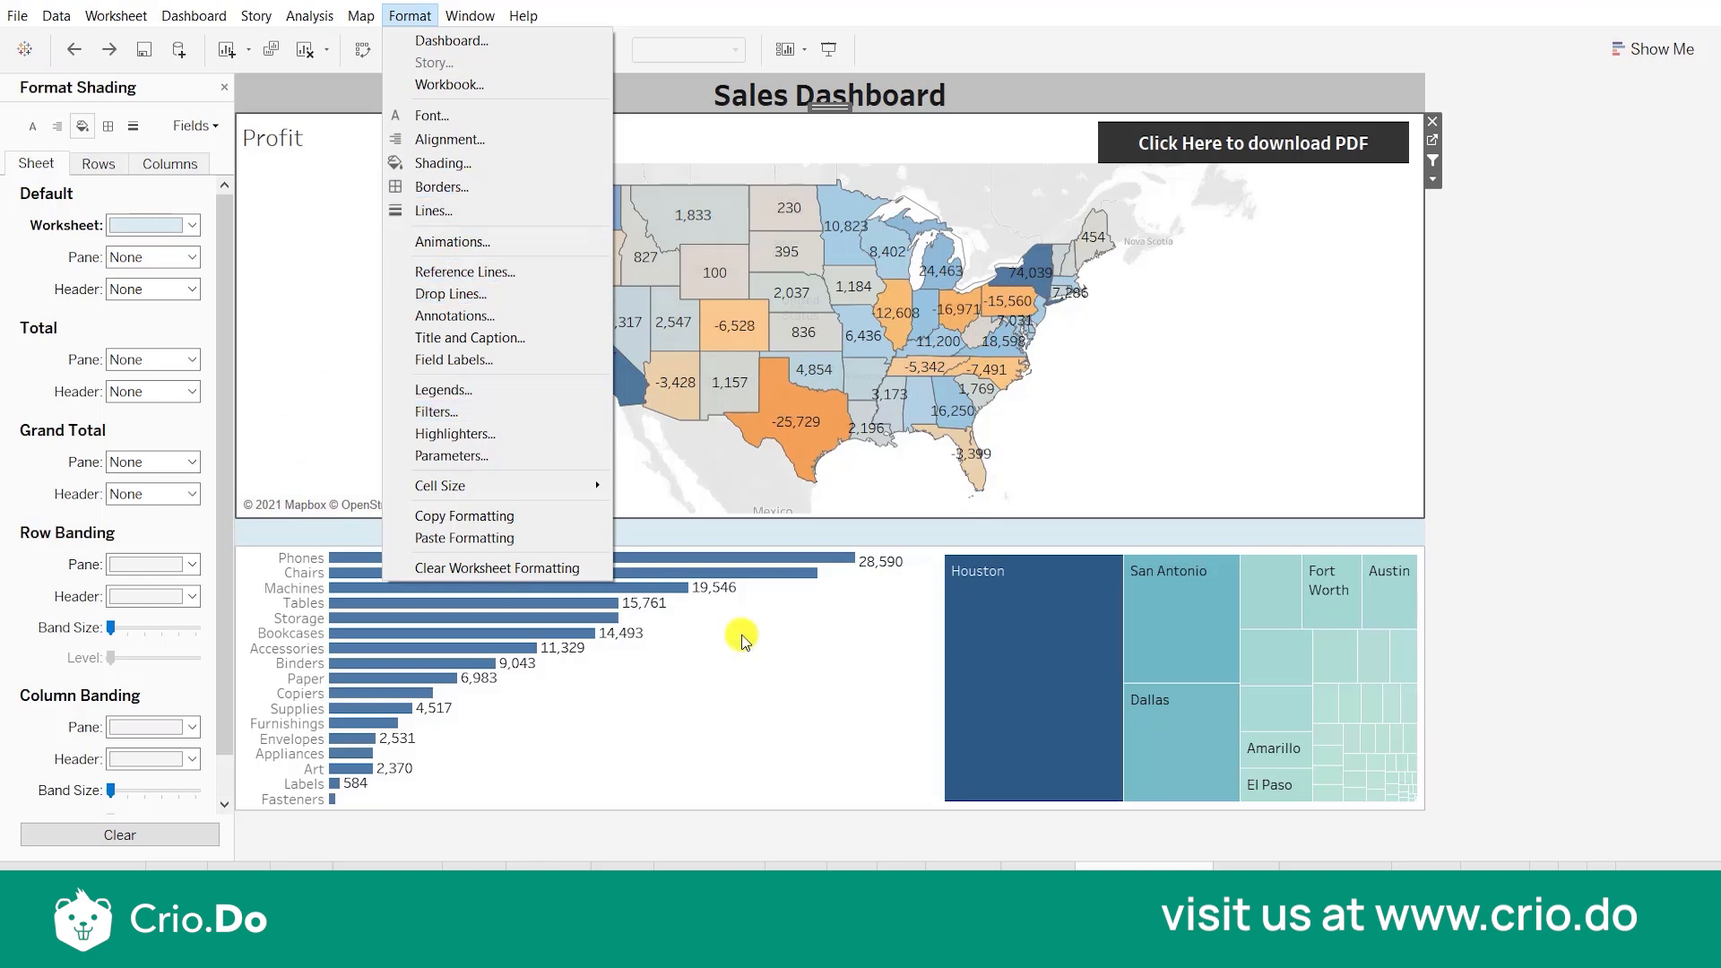
{"action": "left_click", "coordinate": [1509, 513]}
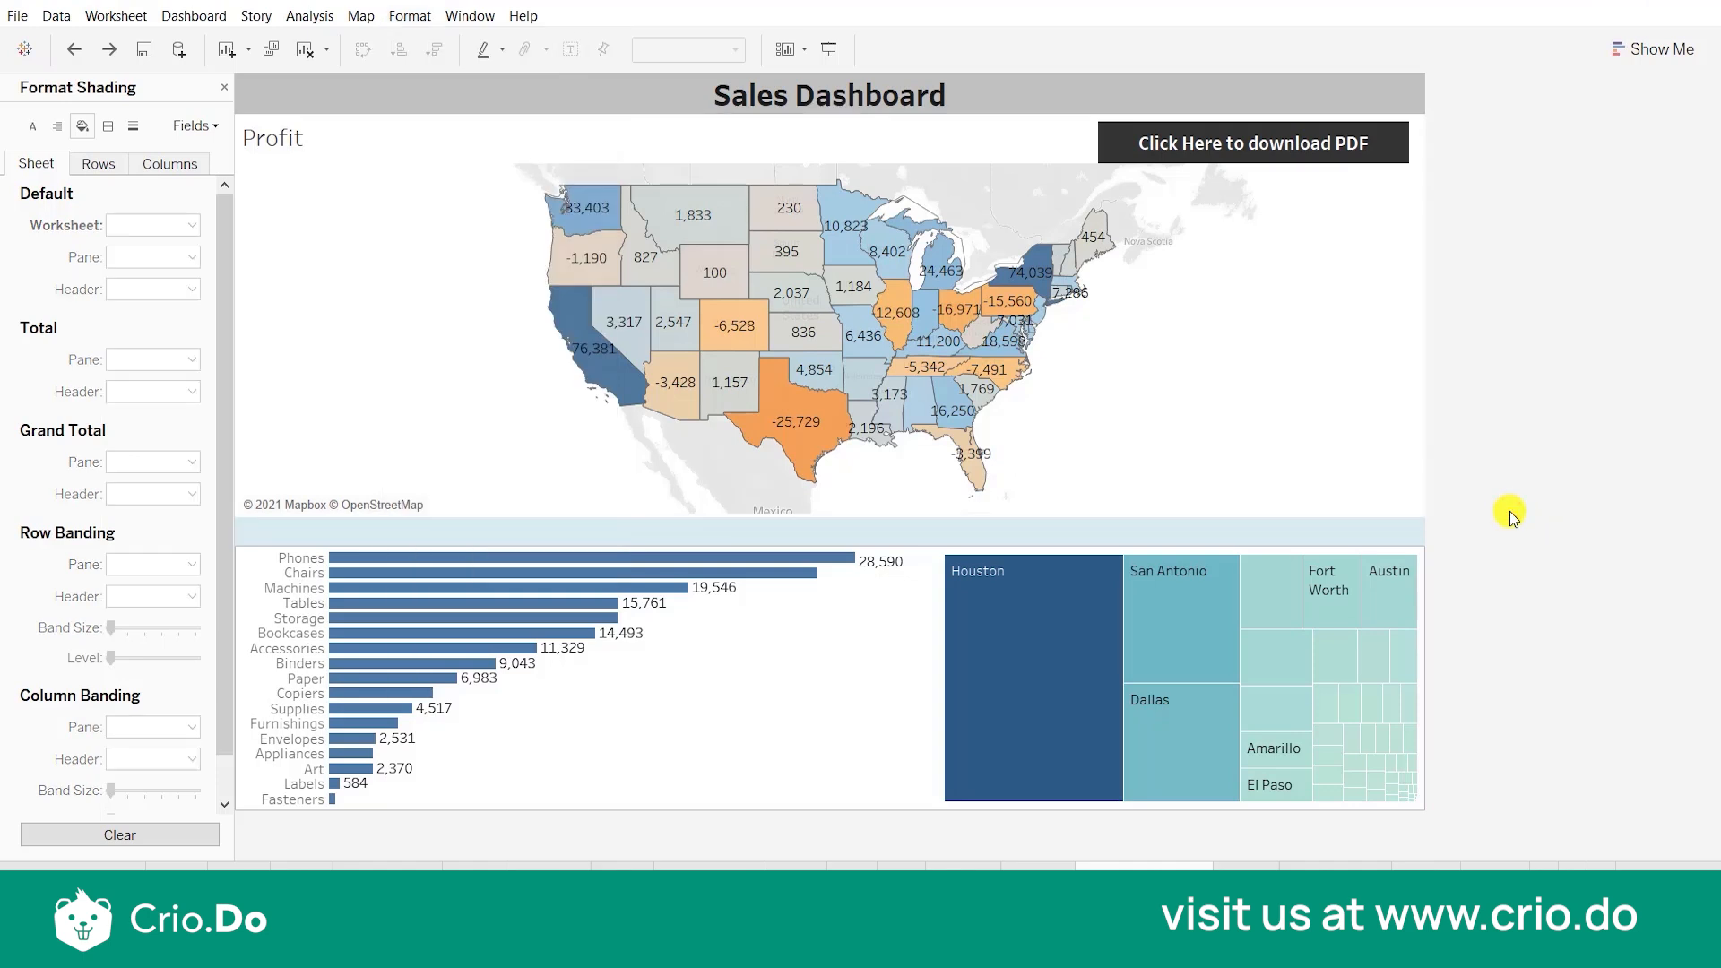
{"action": "left_click", "coordinate": [434, 285]}
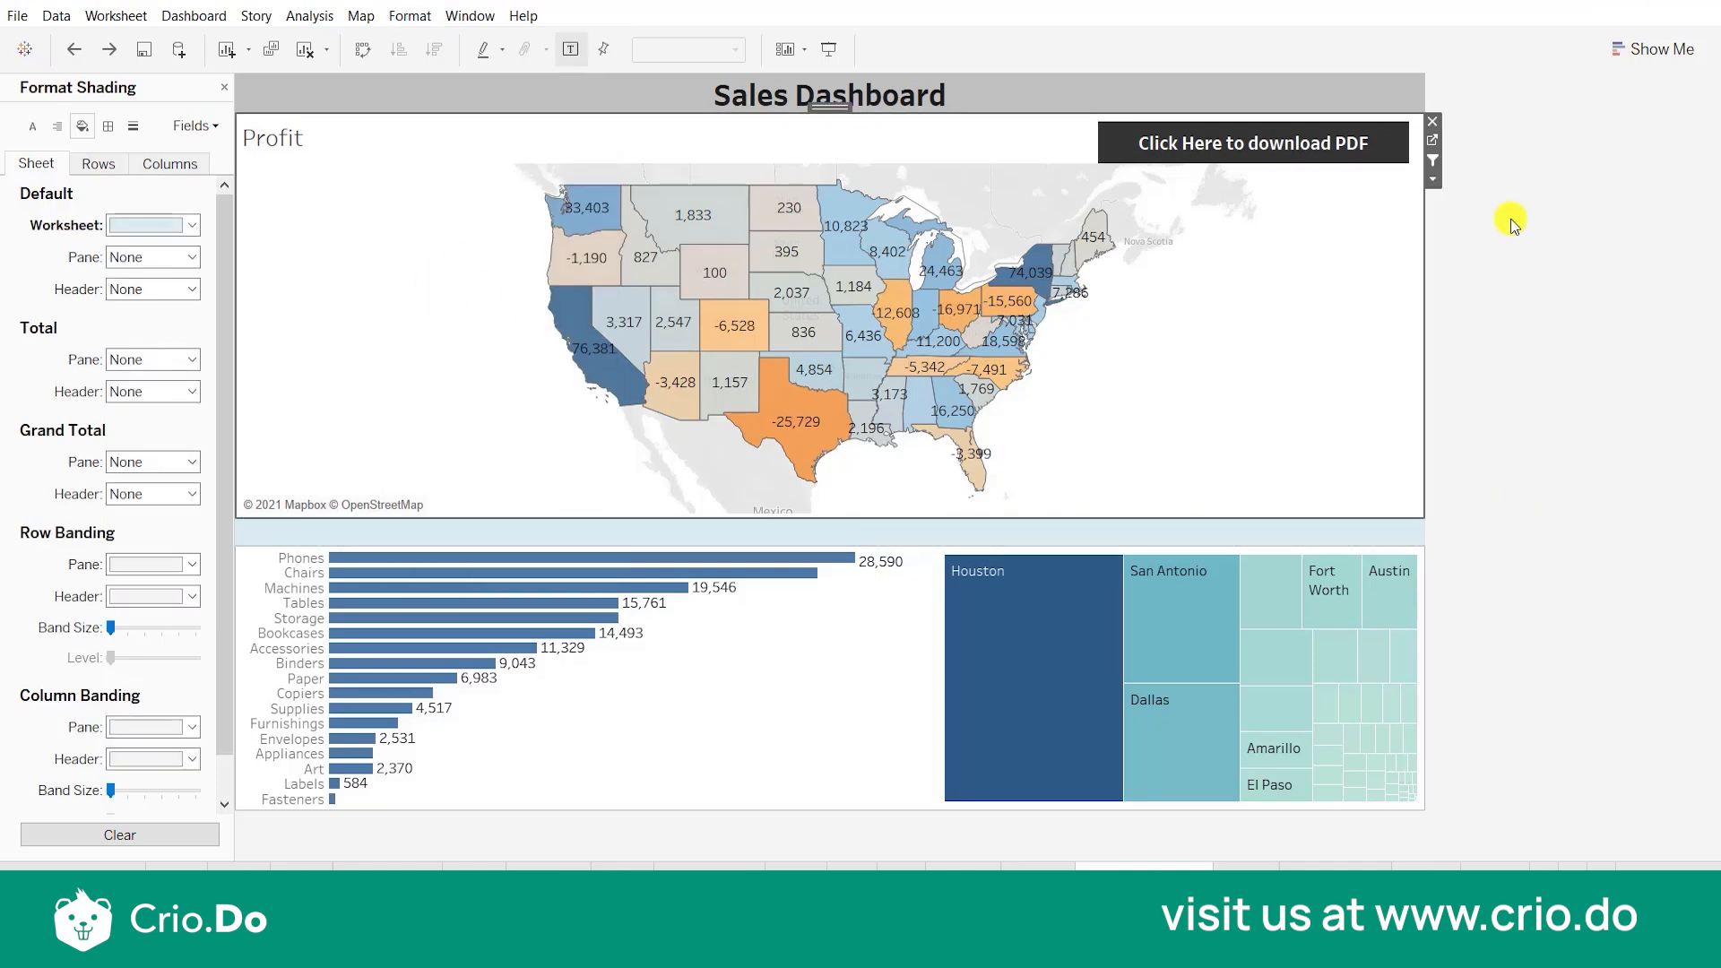
{"action": "left_click", "coordinate": [1433, 179]}
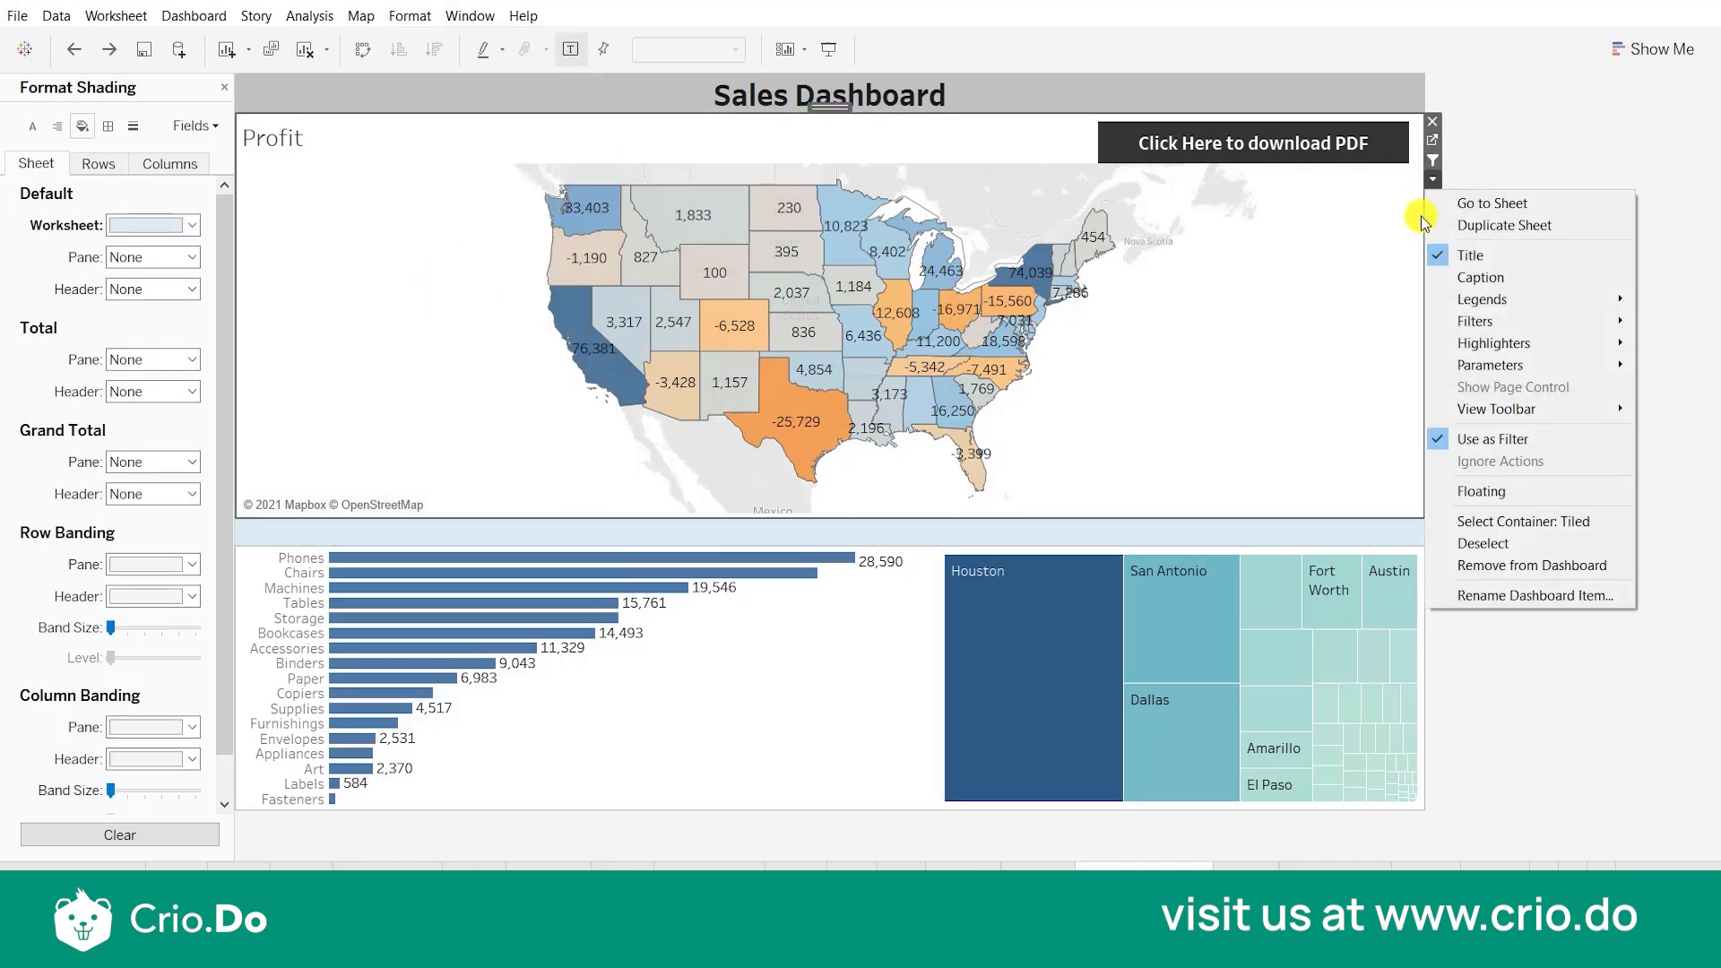
{"action": "left_click", "coordinate": [1294, 341]}
Open the Sales bar chart's own sheet, search the fields for "ca", and colour the bars by Category.
{"action": "left_click", "coordinate": [807, 626]}
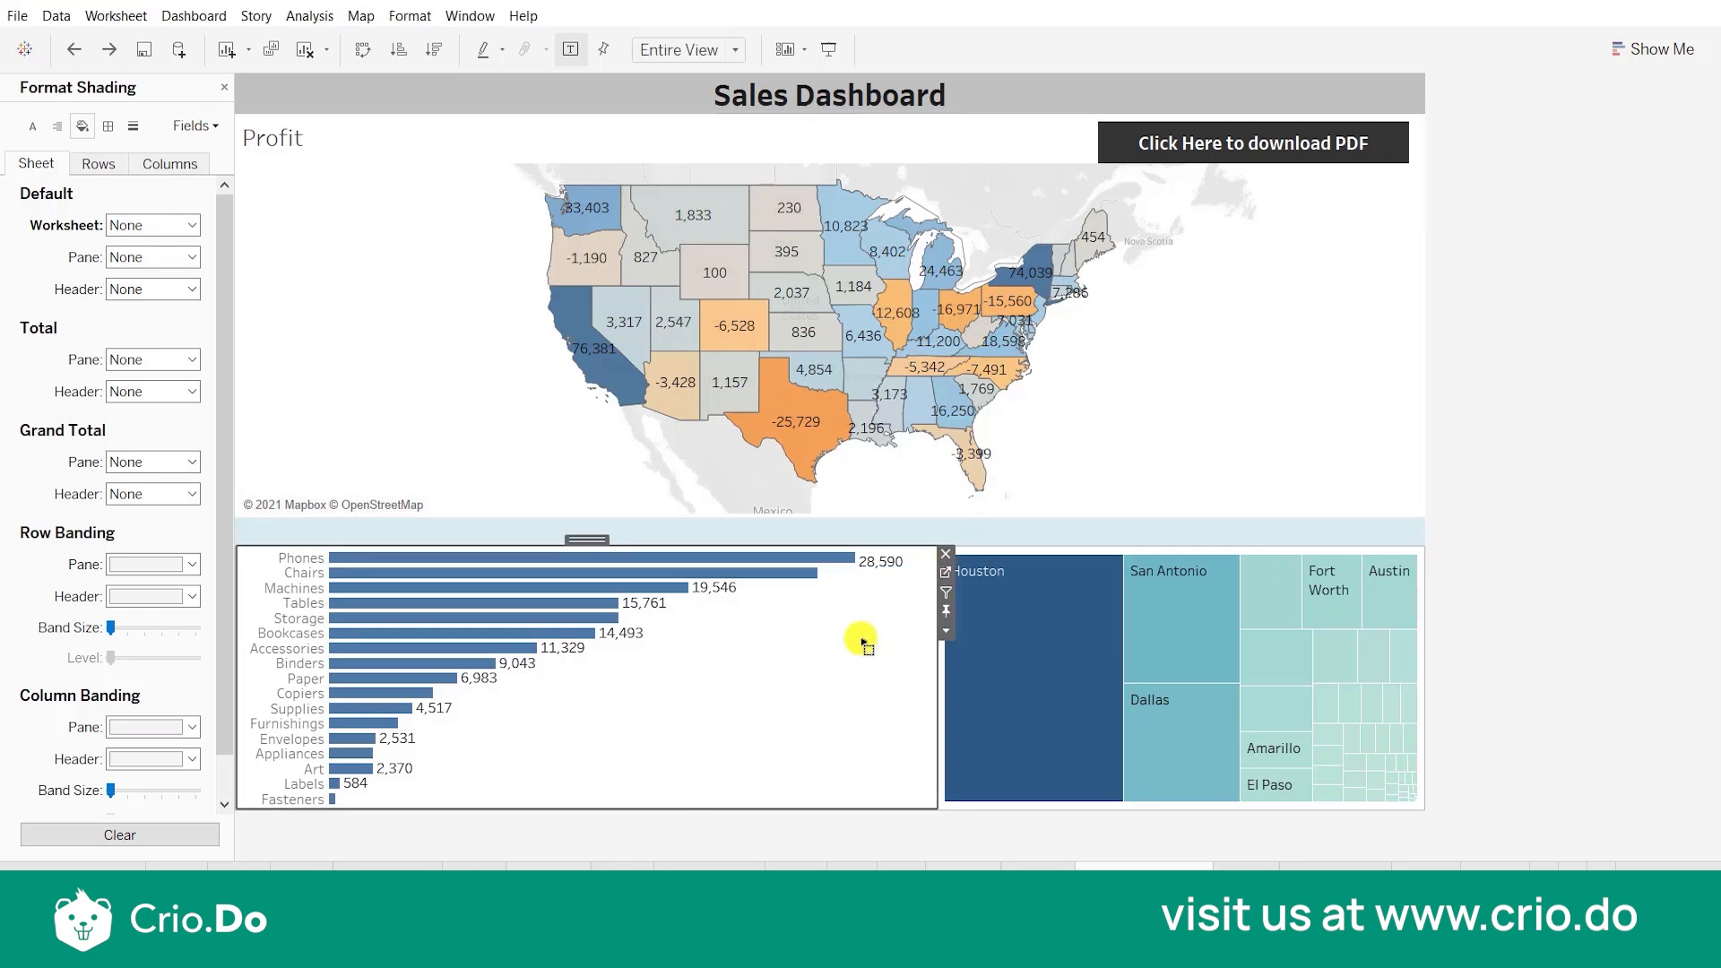
{"action": "left_click", "coordinate": [946, 572]}
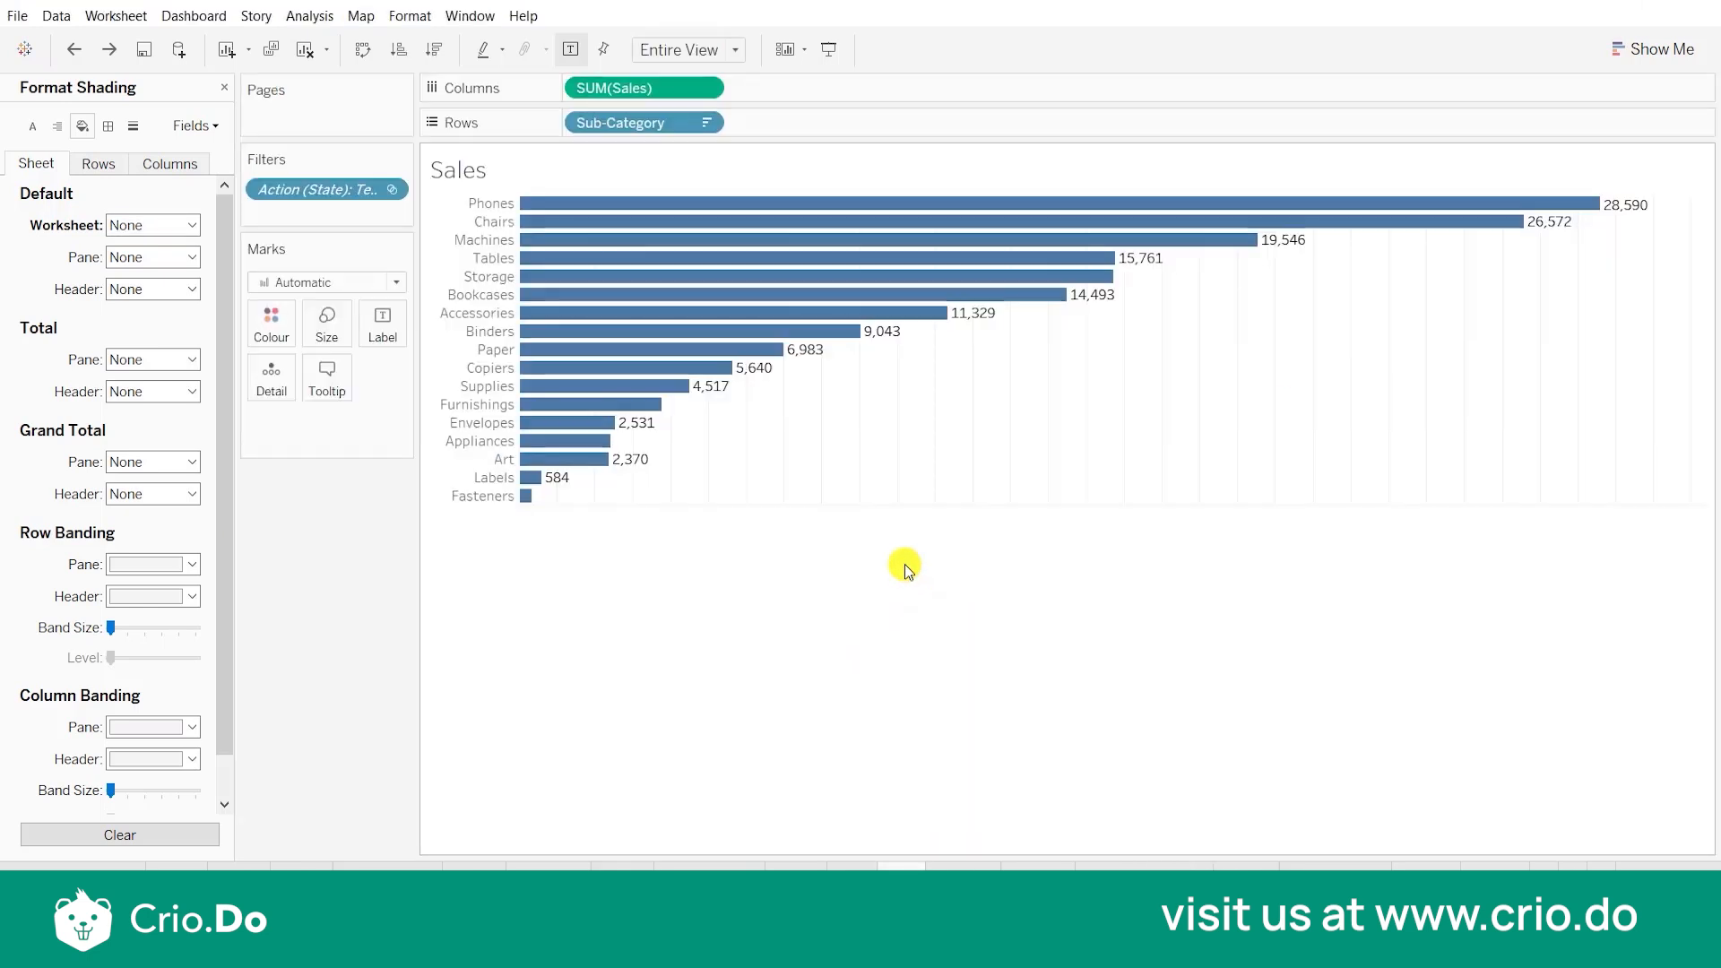
{"action": "left_click", "coordinate": [224, 87]}
{"action": "key", "text": "BackSpace"}
{"action": "key", "text": "BackSpace"}
{"action": "type", "text": "s"}
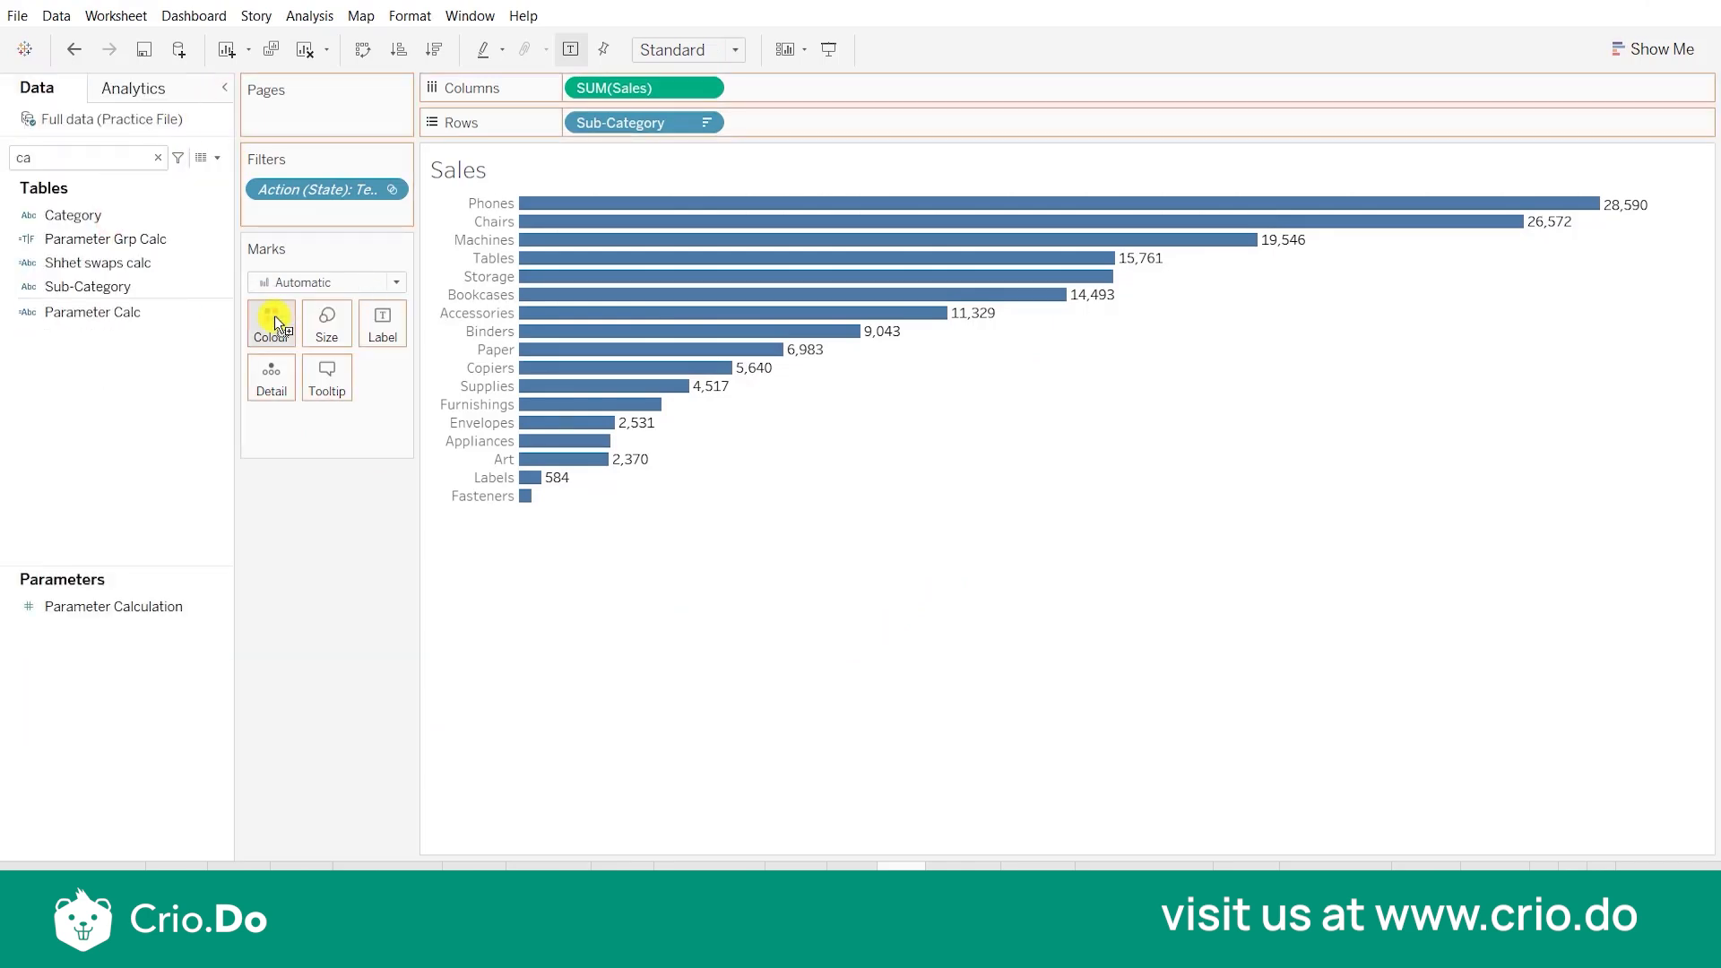
{"action": "left_click_drag", "start_coordinate": [274, 315], "coordinate": [275, 315]}
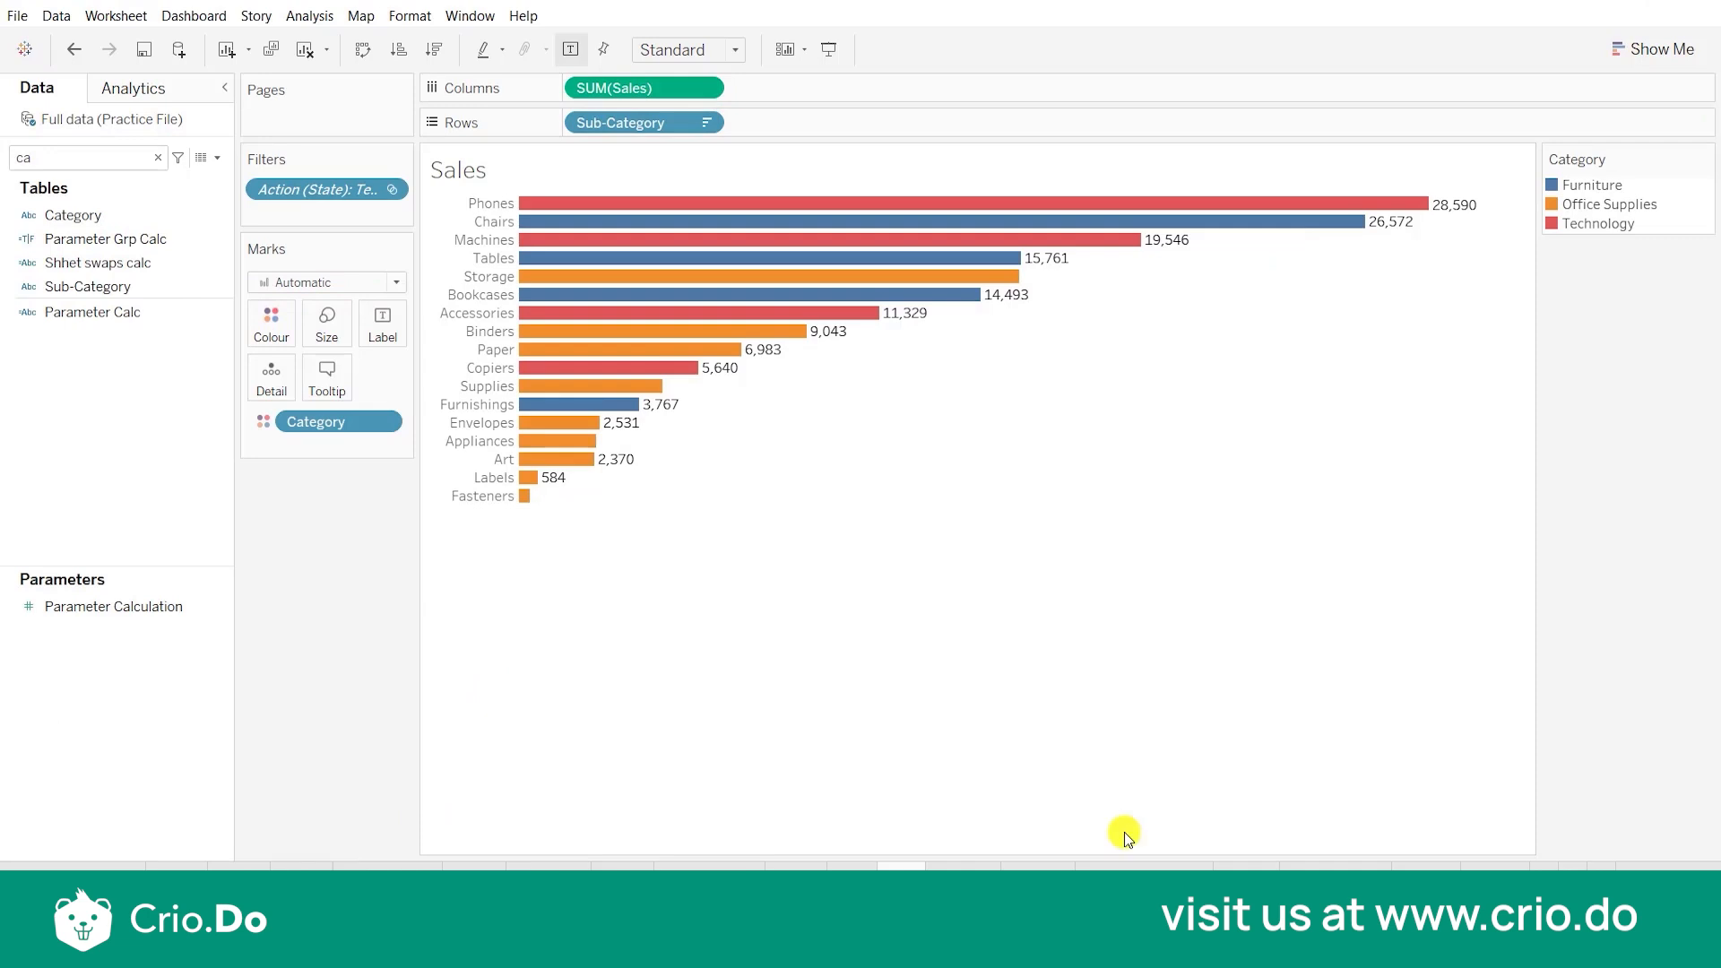
Return to the Sales Dashboard and select the Sales bar chart.
{"action": "left_click", "coordinate": [1322, 864]}
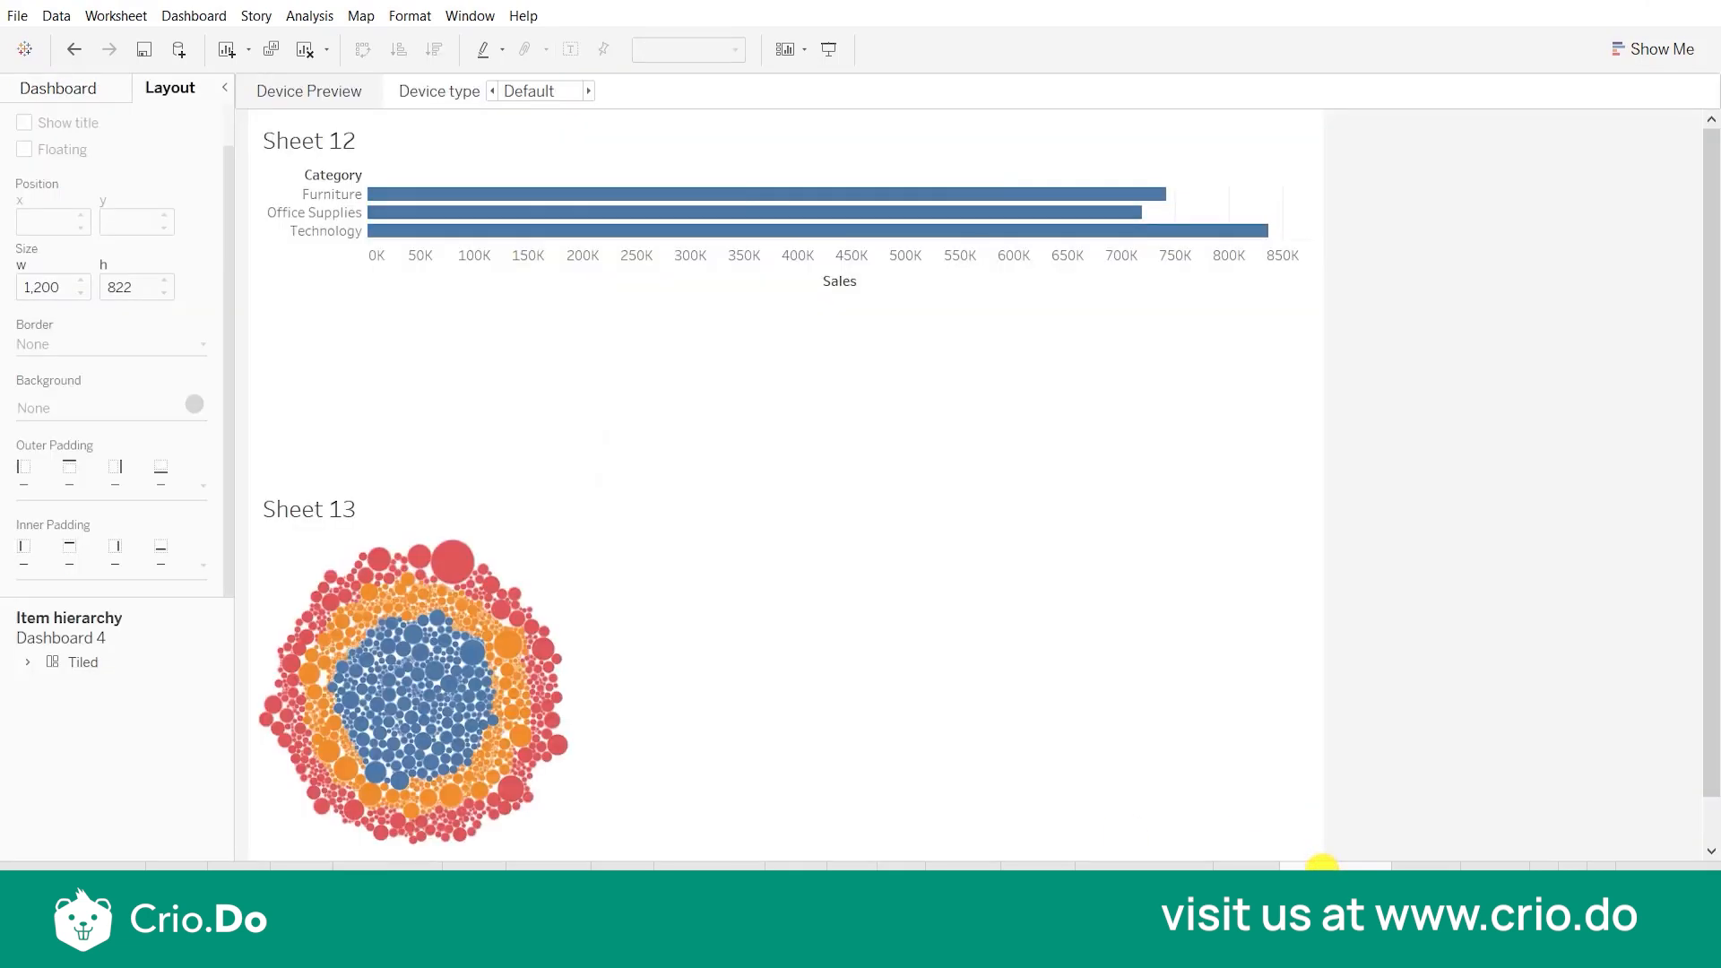
{"action": "left_click", "coordinate": [1121, 866]}
{"action": "left_click", "coordinate": [792, 639]}
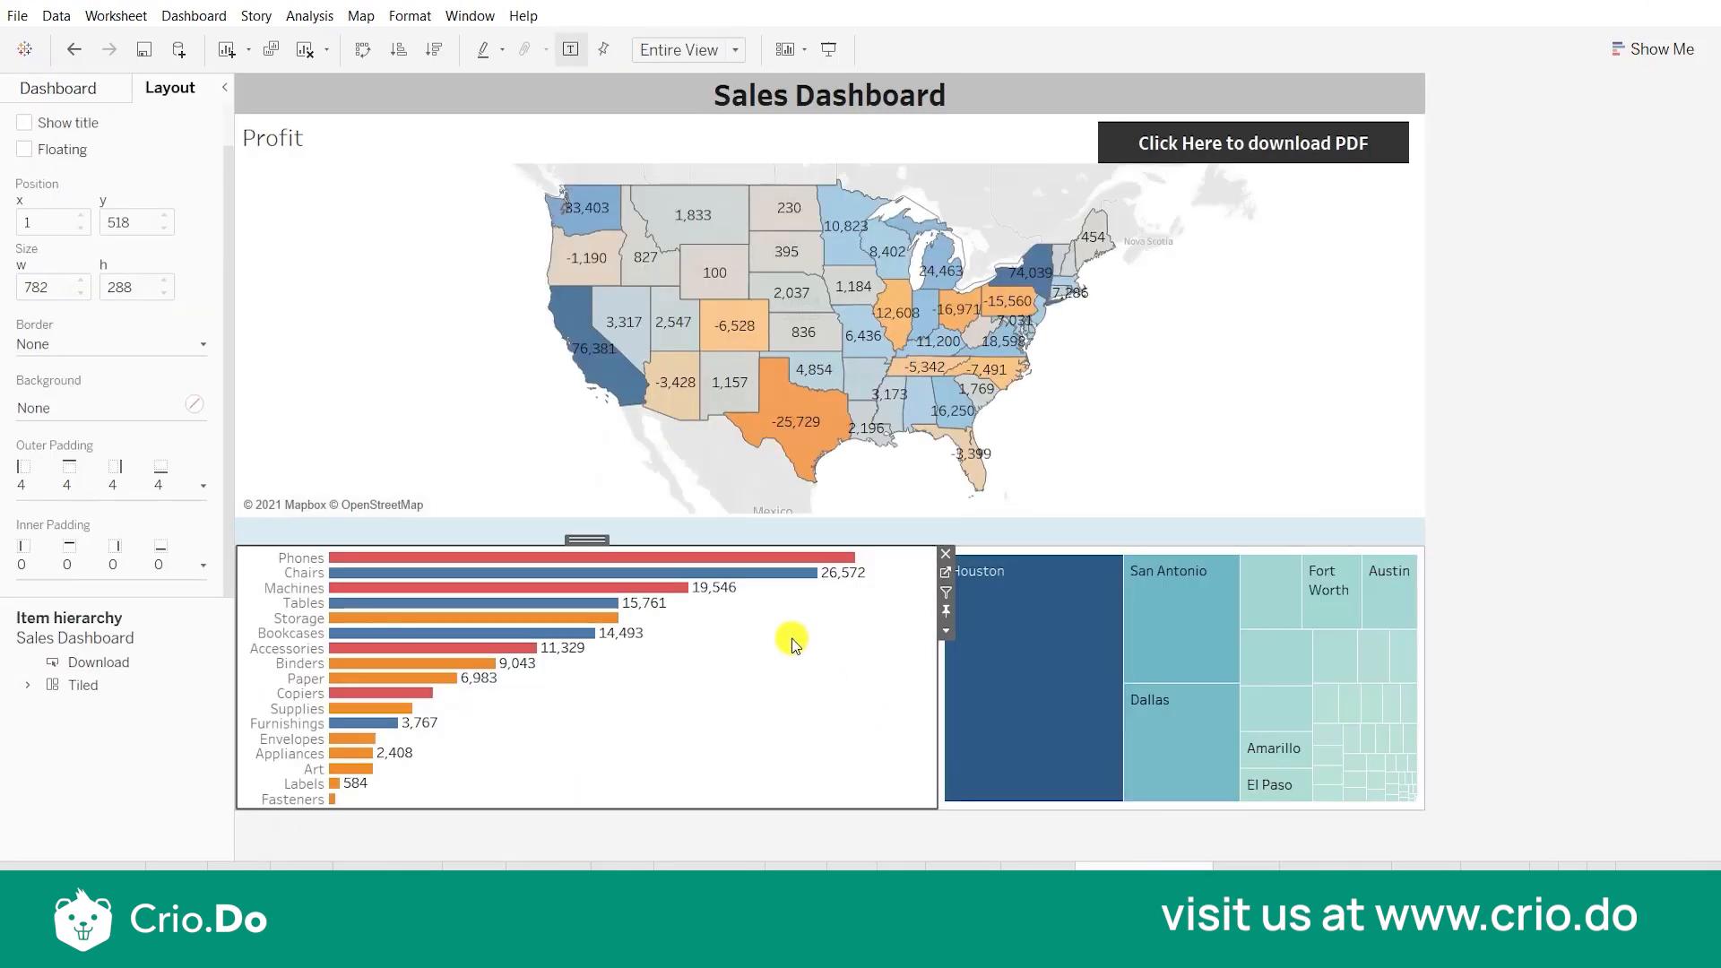
Show the Category colour legend for the Sales bar chart, float its container and place it over the chart's empty area.
{"action": "left_click", "coordinate": [946, 630]}
{"action": "mouse_move", "coordinate": [1031, 607]}
{"action": "left_click", "coordinate": [1202, 609]}
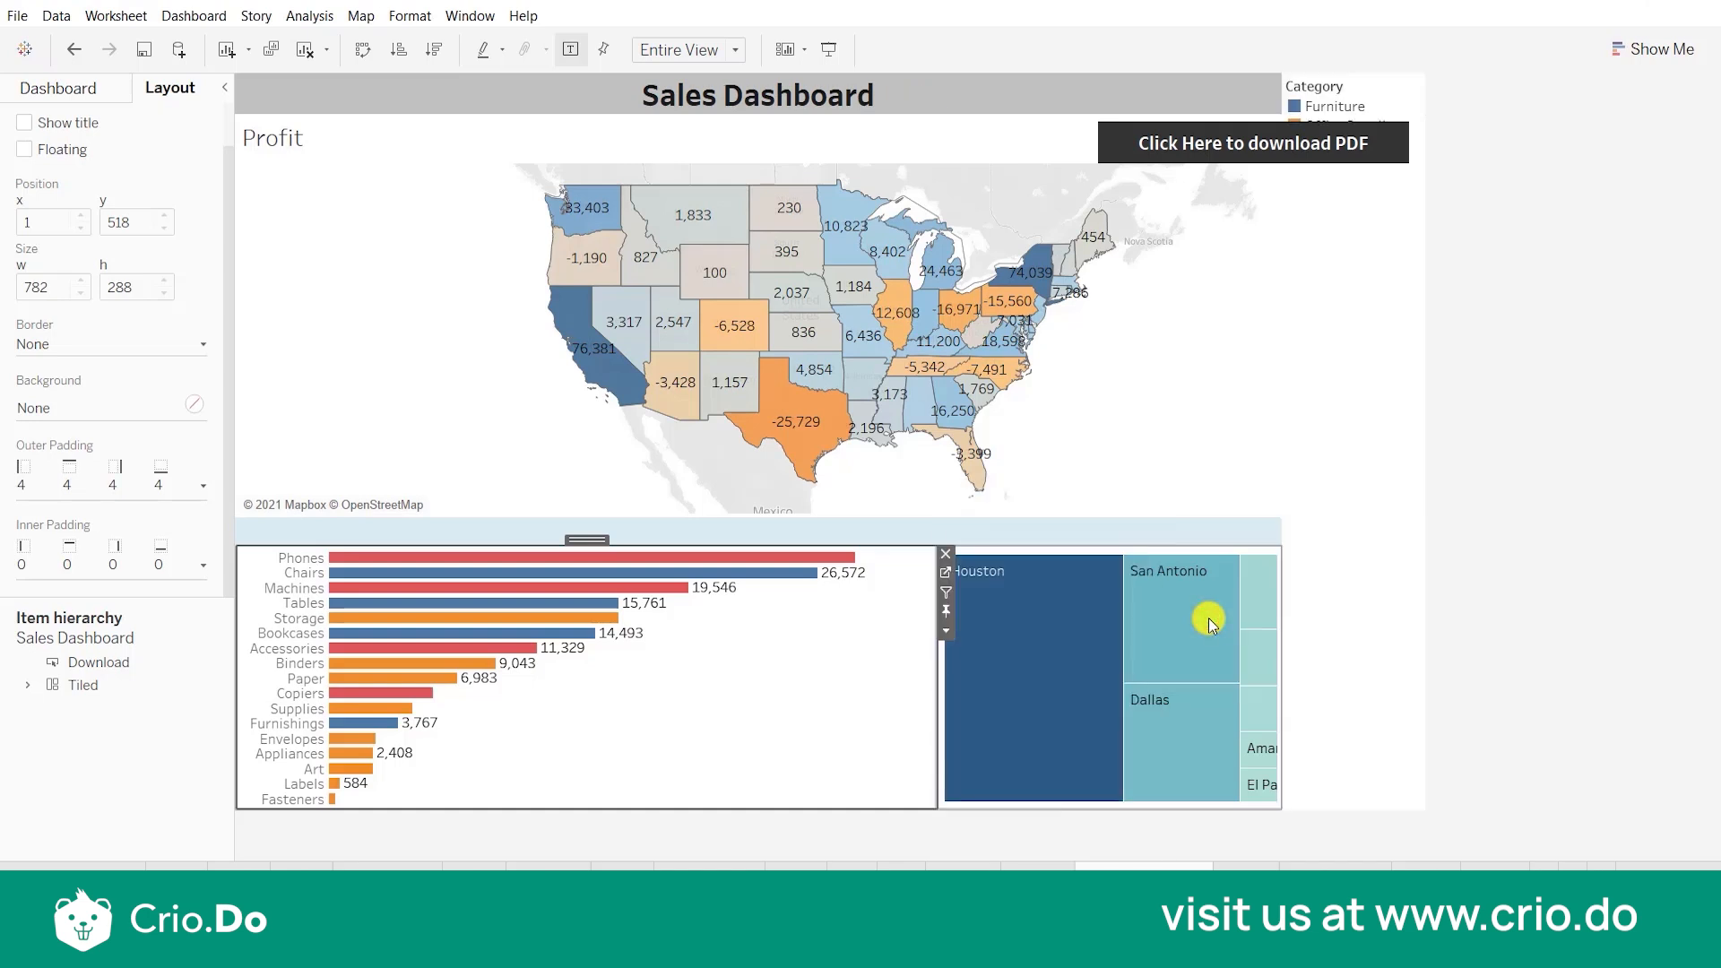
{"action": "left_click", "coordinate": [1417, 316]}
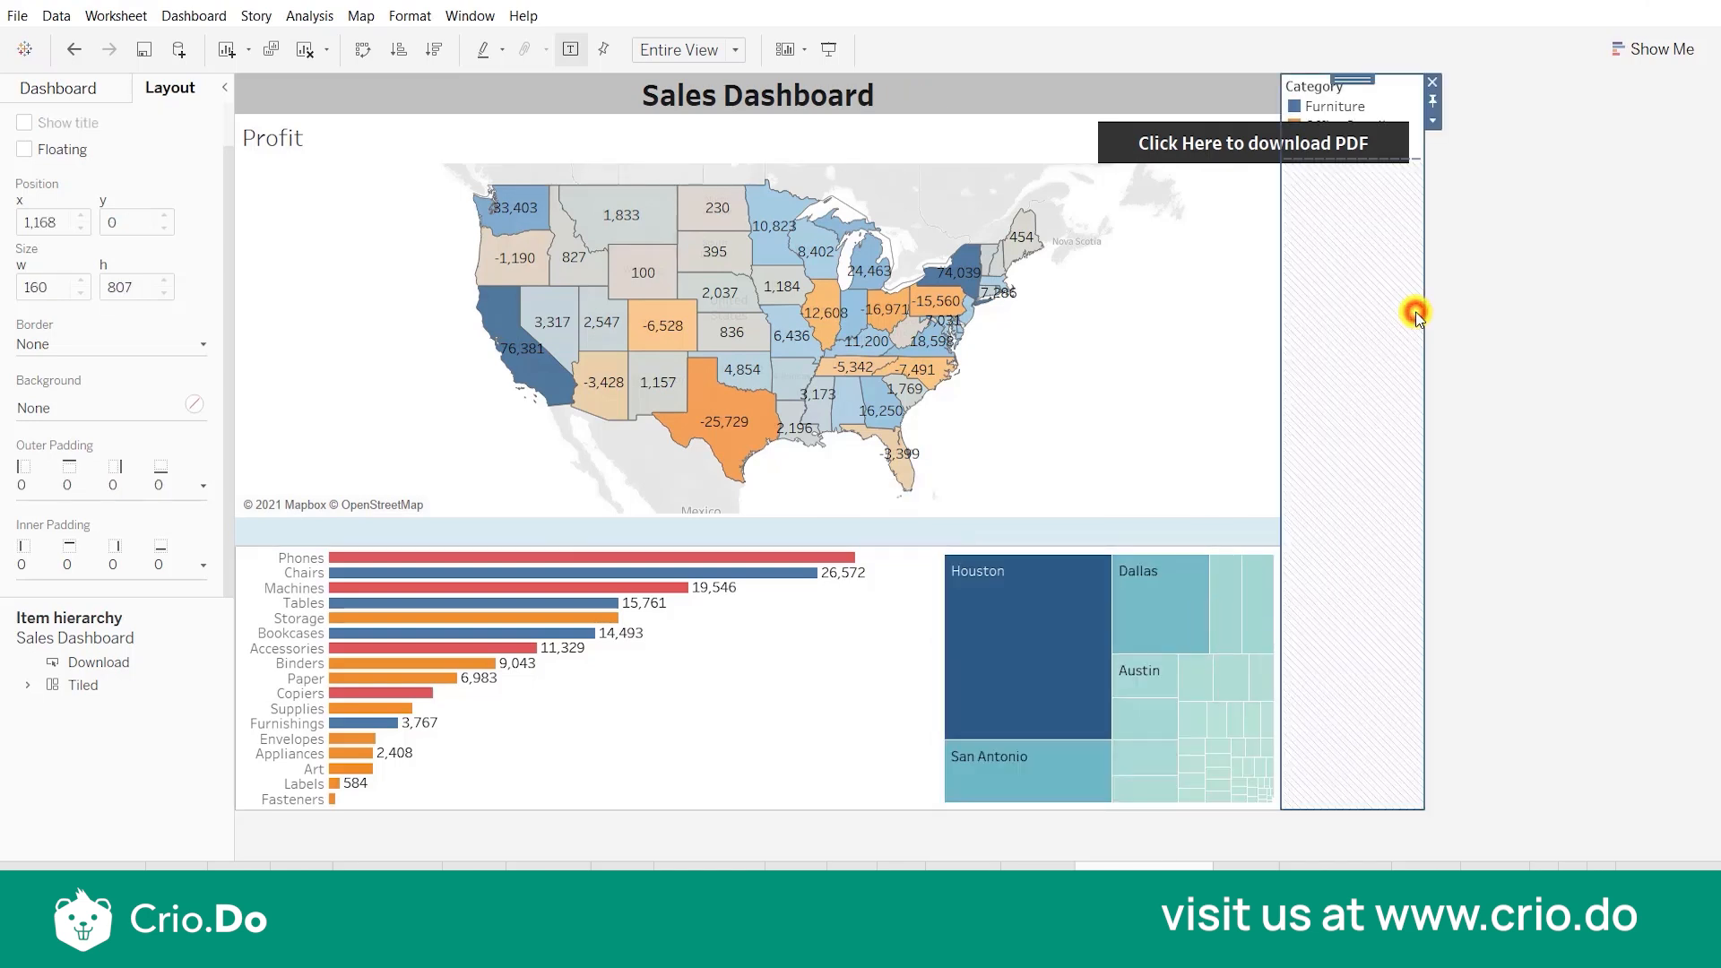
{"action": "left_click", "coordinate": [1433, 121]}
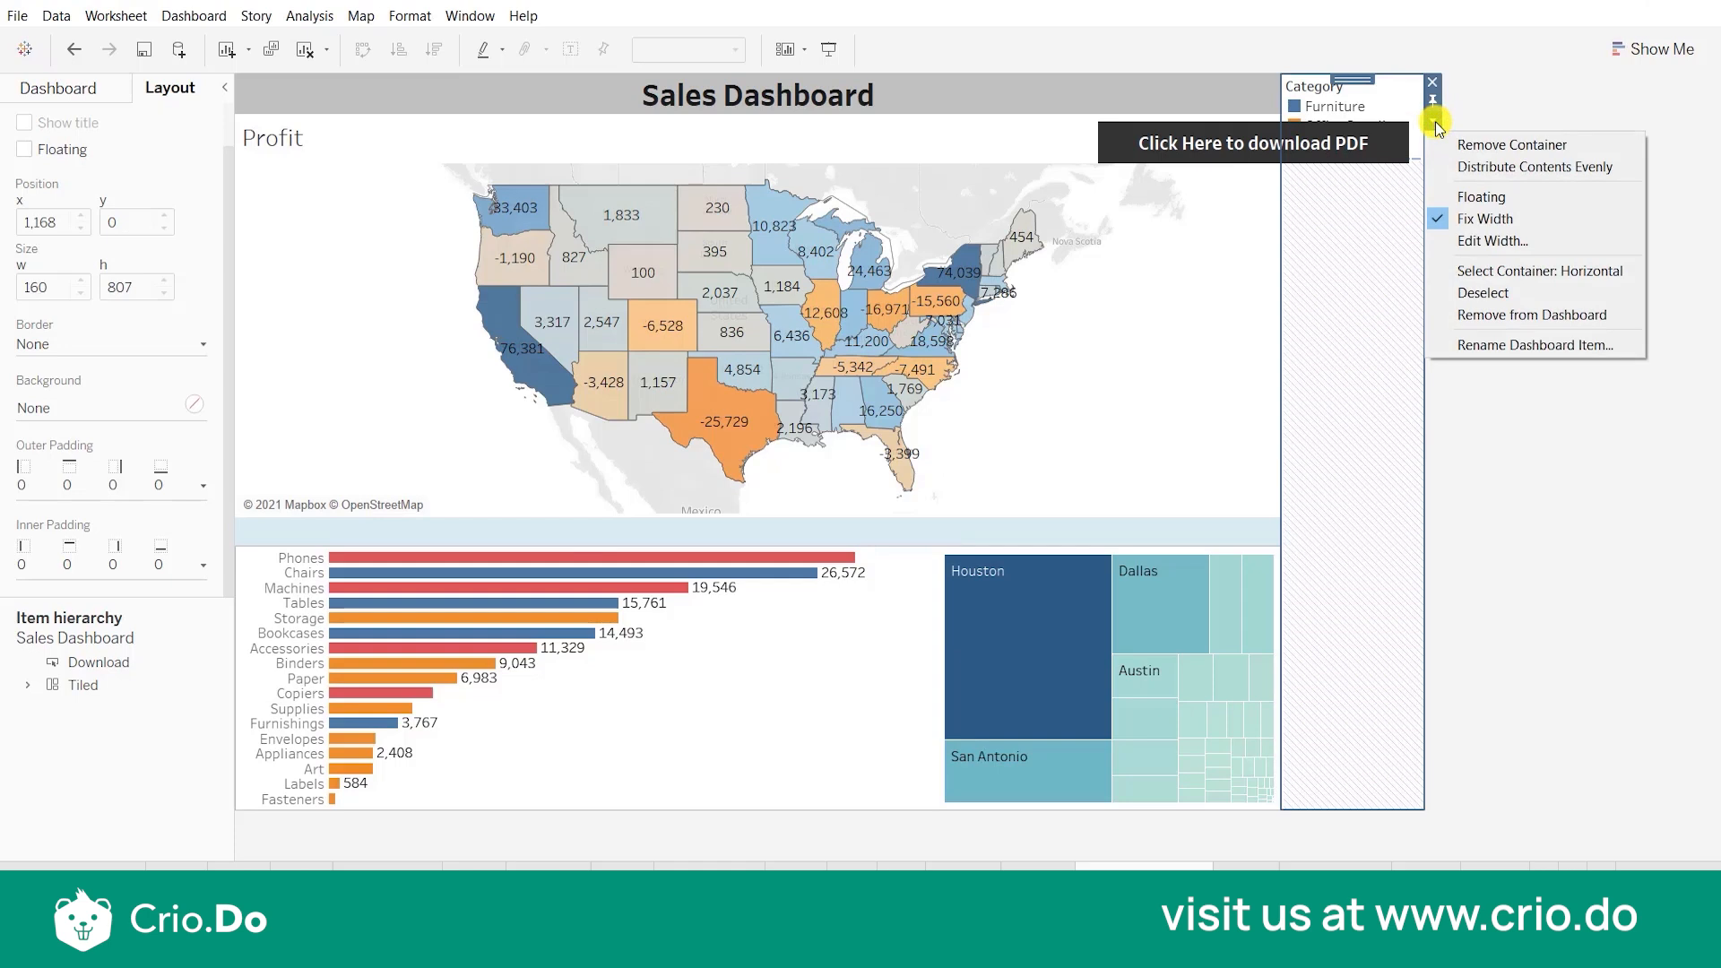
{"action": "left_click", "coordinate": [1488, 195]}
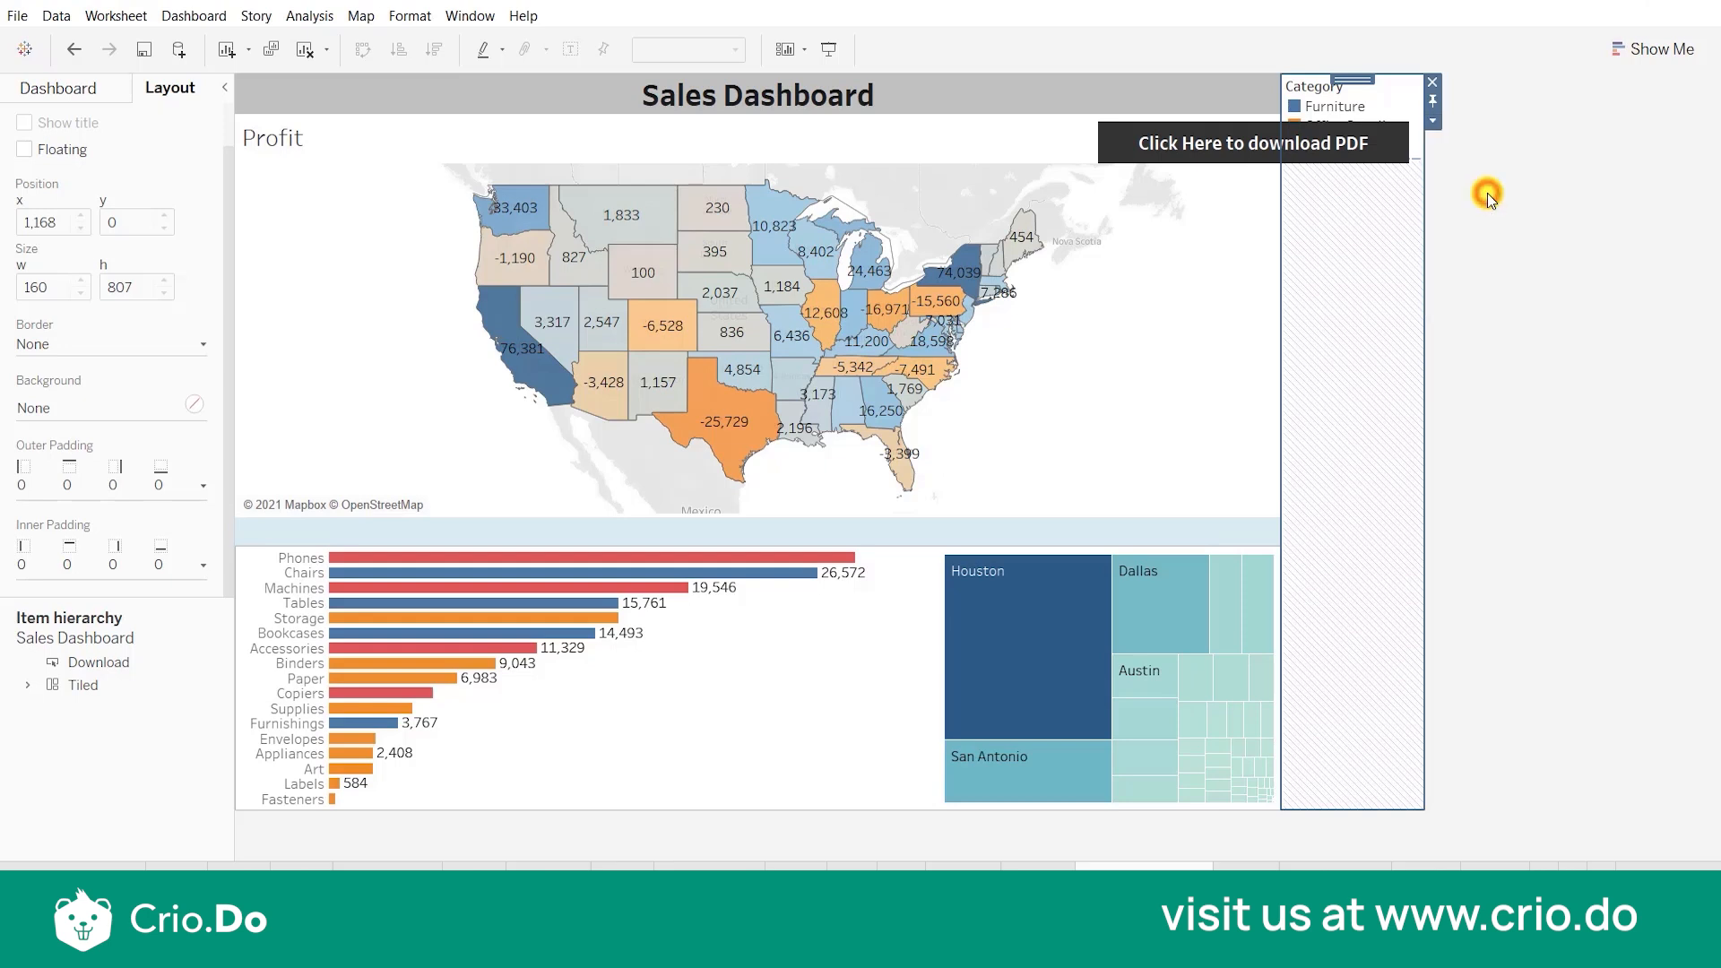
{"action": "left_click_drag", "start_coordinate": [1351, 78], "coordinate": [835, 593]}
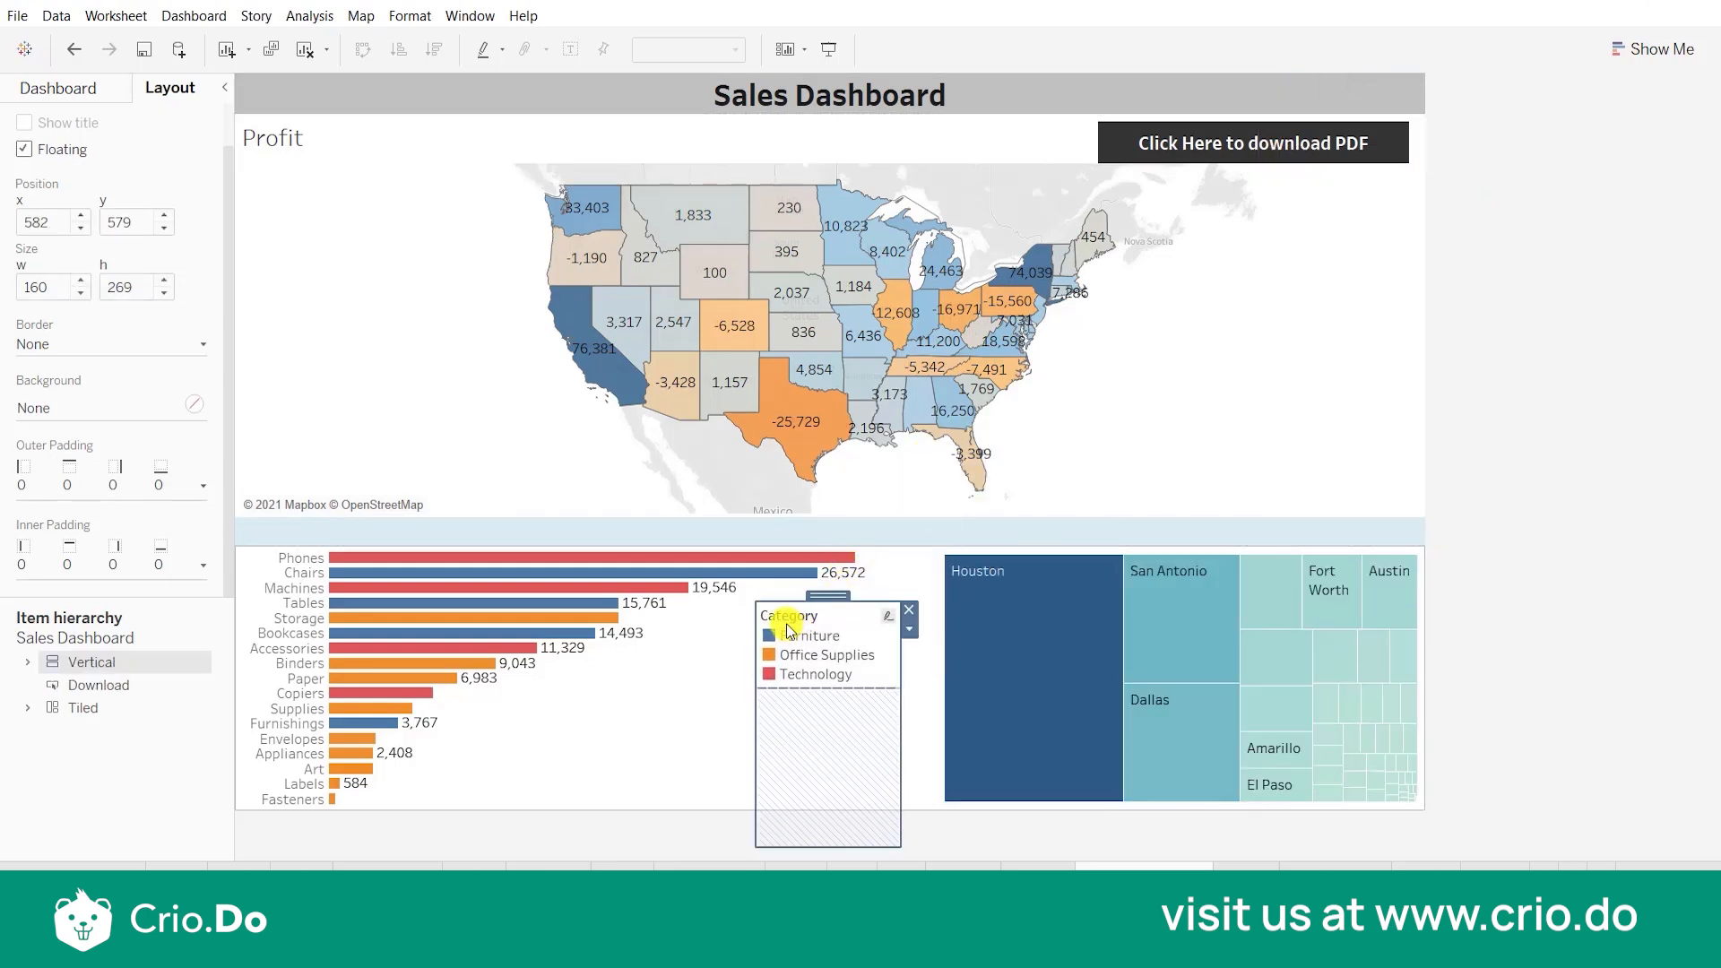
Shrink the legend container to about 160 by 92 in the bar chart's lower right corner and remove the container around the legend.
{"action": "right_click", "coordinate": [786, 627]}
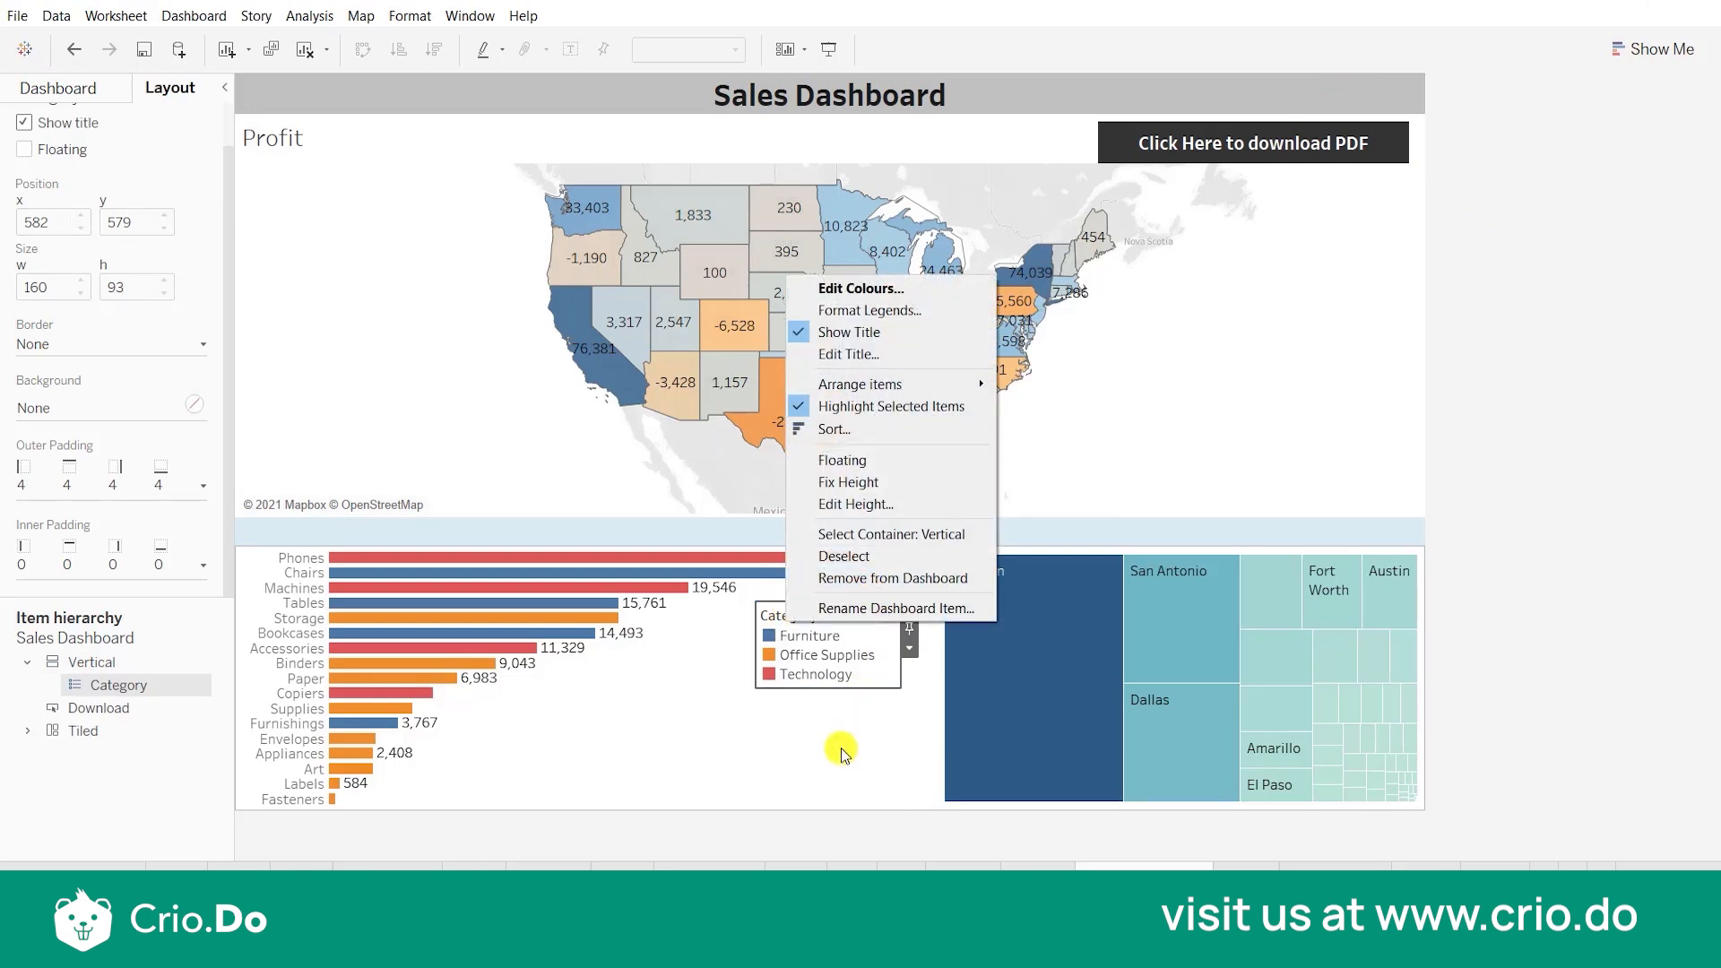
{"action": "left_click", "coordinate": [874, 744]}
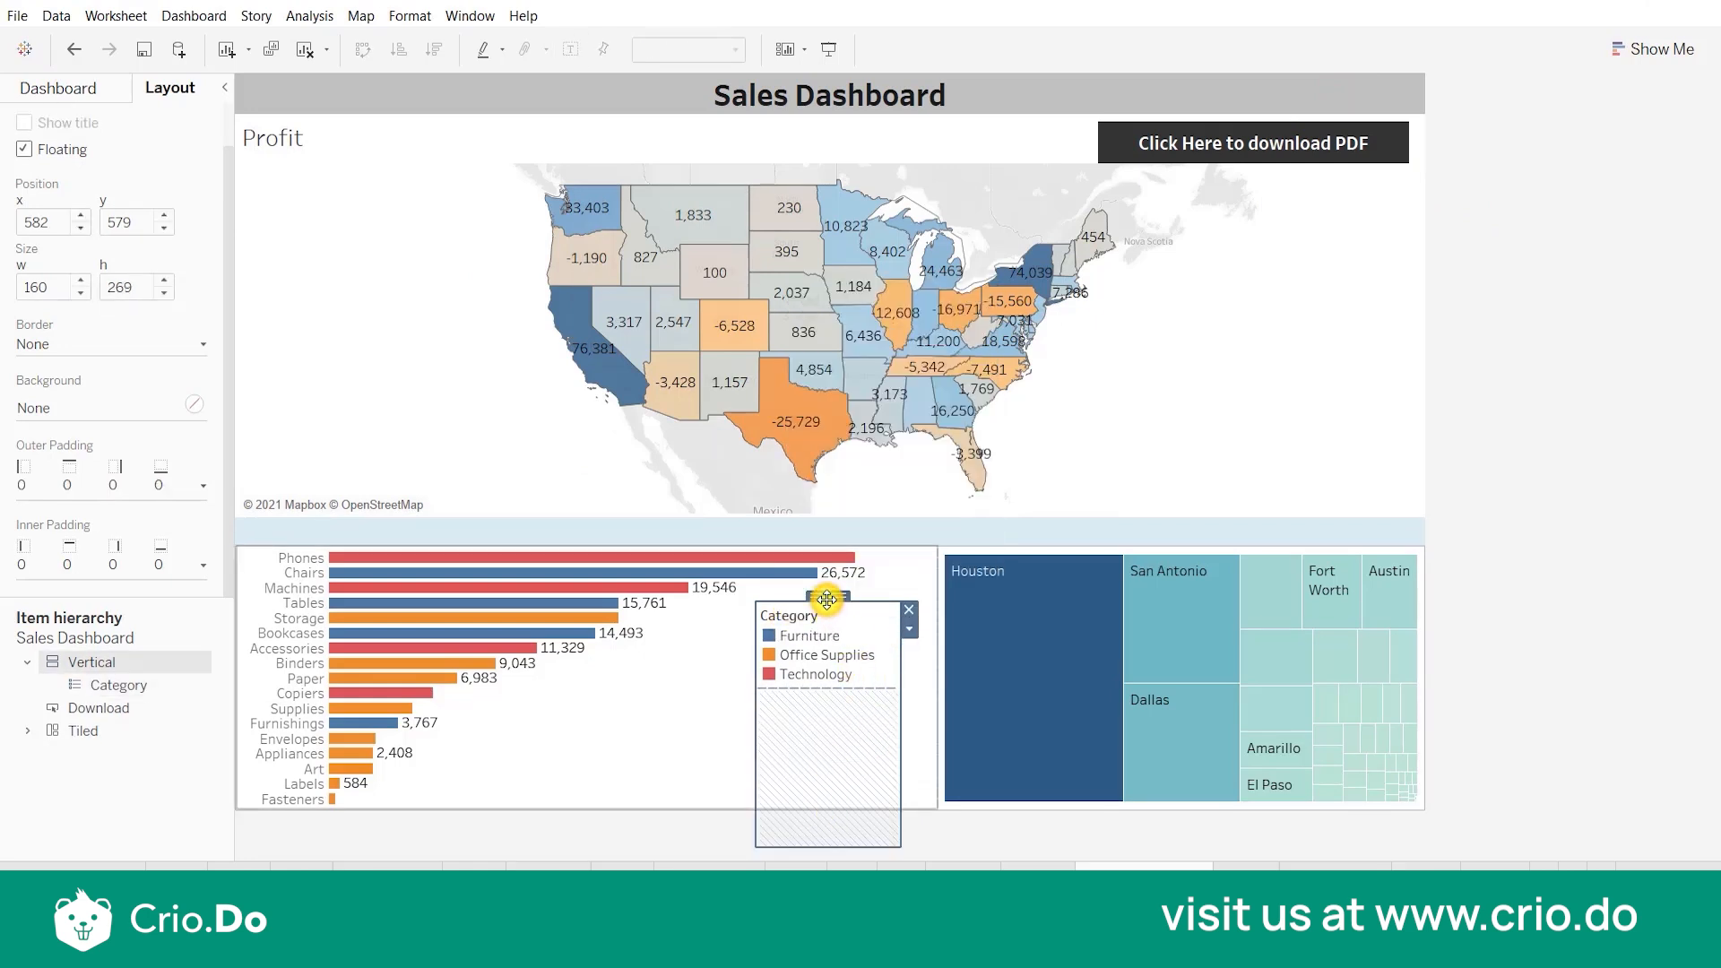
{"action": "left_click_drag", "start_coordinate": [857, 601], "coordinate": [836, 704]}
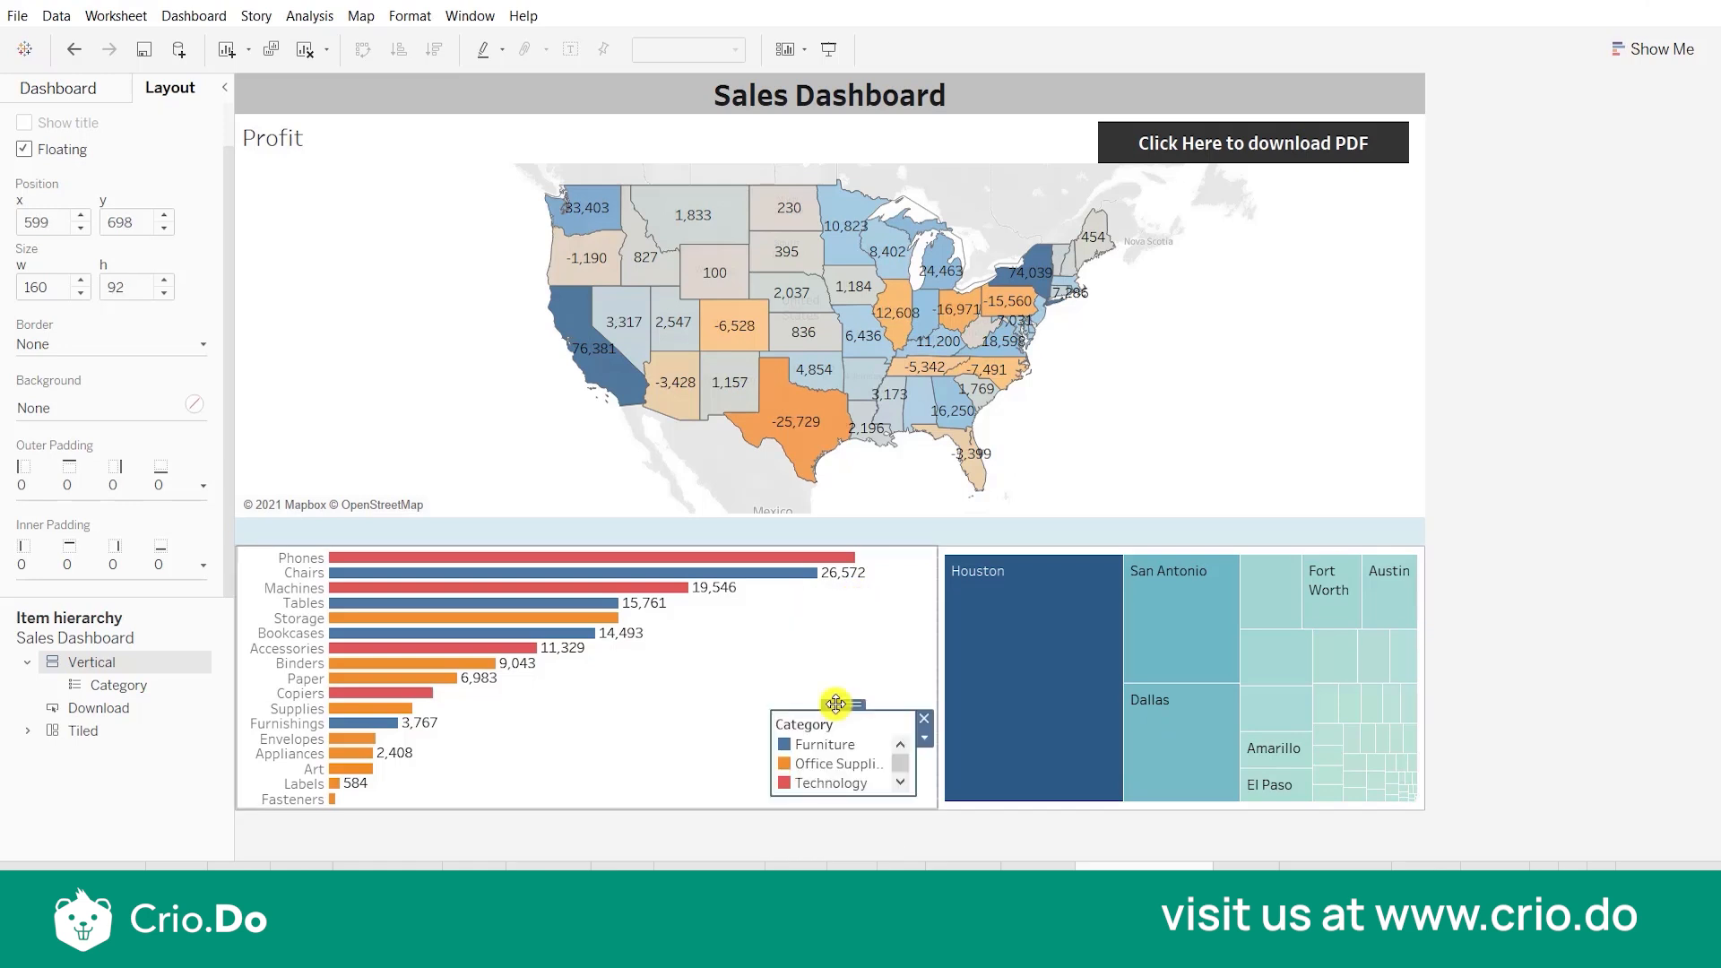
{"action": "left_click", "coordinate": [921, 735]}
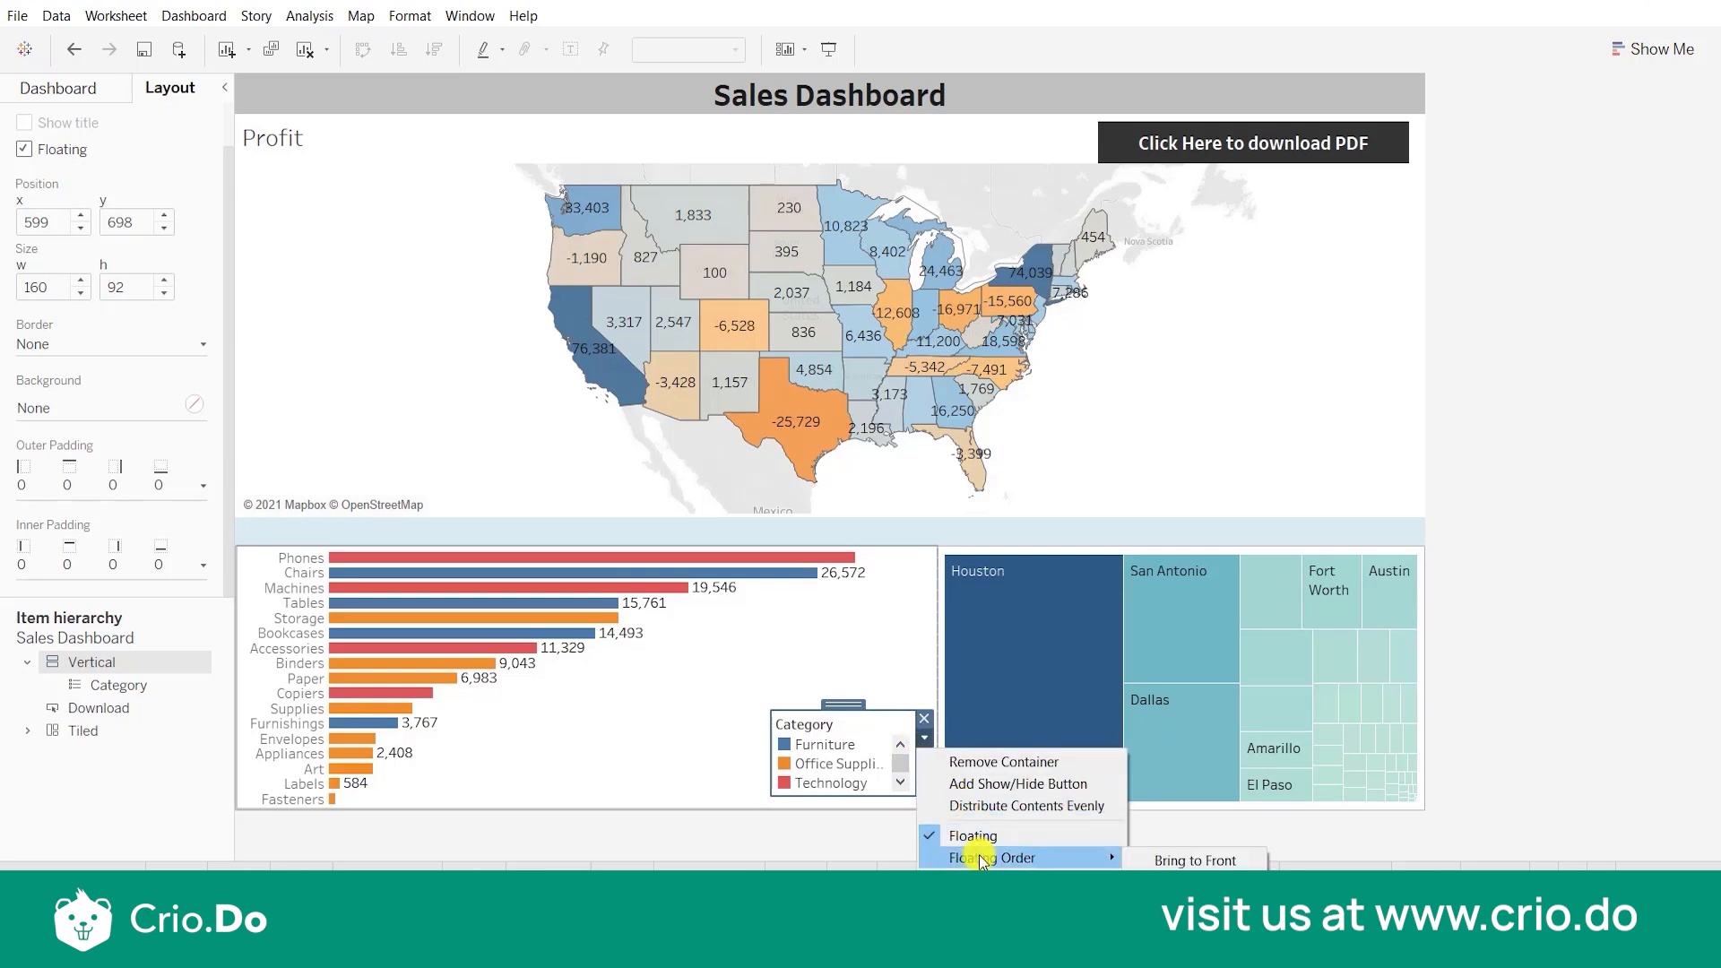
{"action": "left_click", "coordinate": [956, 762]}
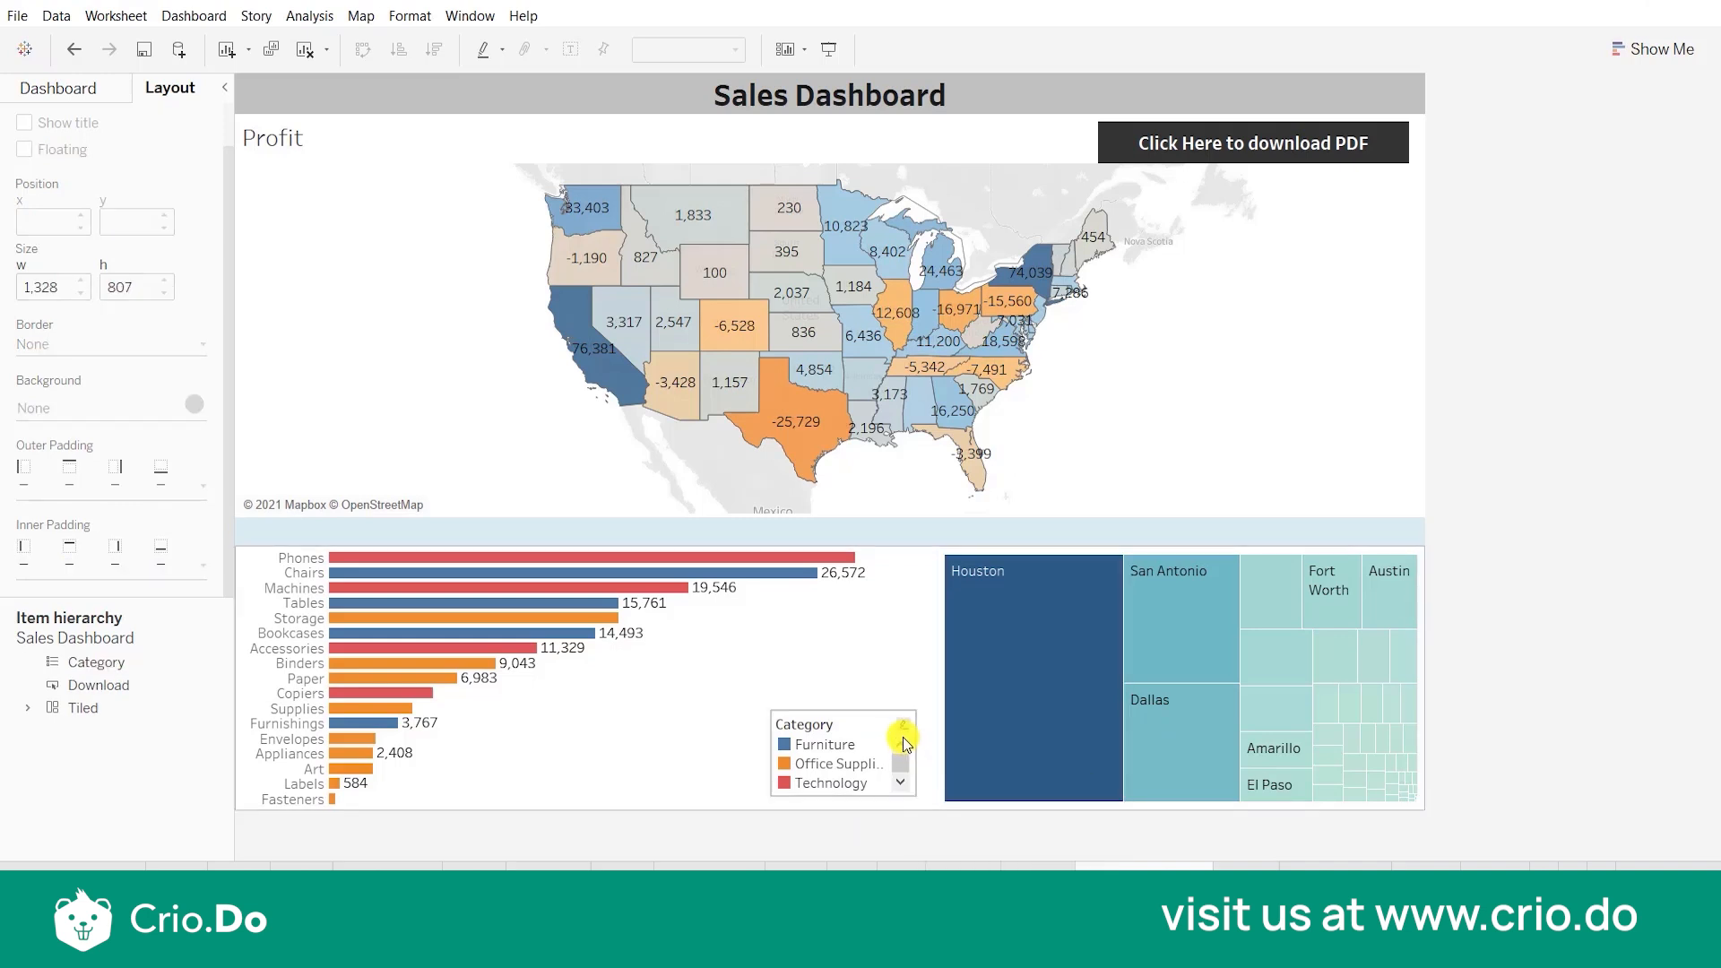
Arrange the Category legend items in a single row and resize the legend to about 459 by 36 along the bar chart's bottom.
{"action": "left_click", "coordinate": [897, 737]}
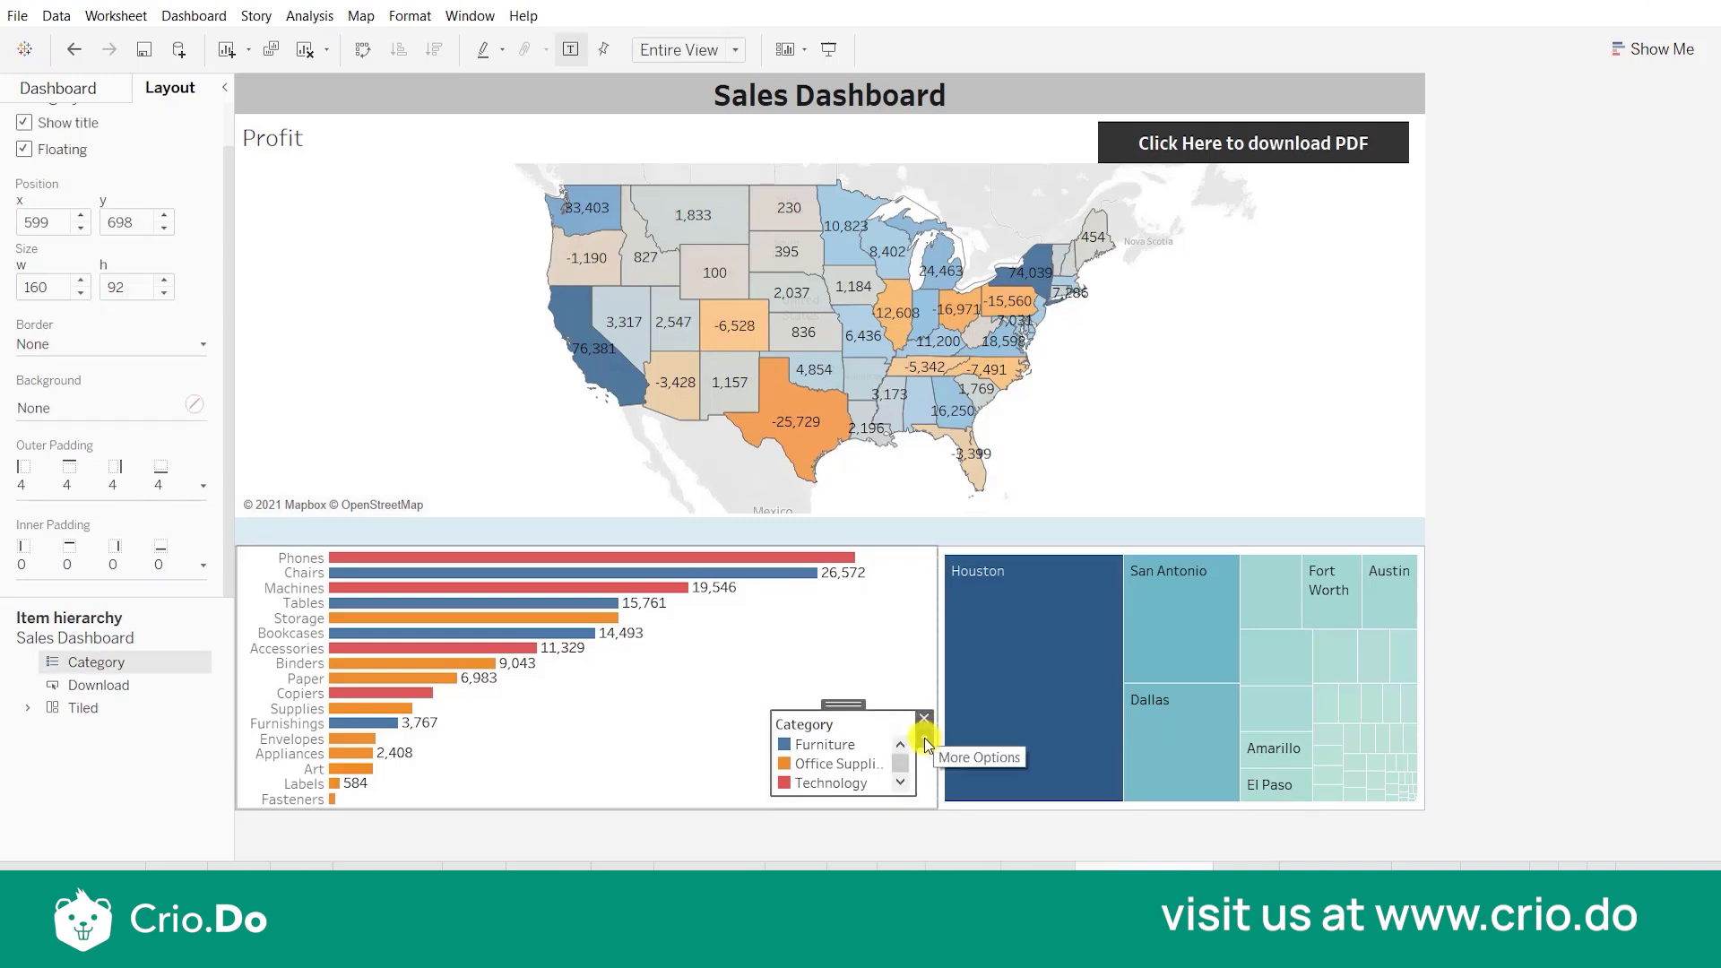
{"action": "right_click", "coordinate": [923, 739]}
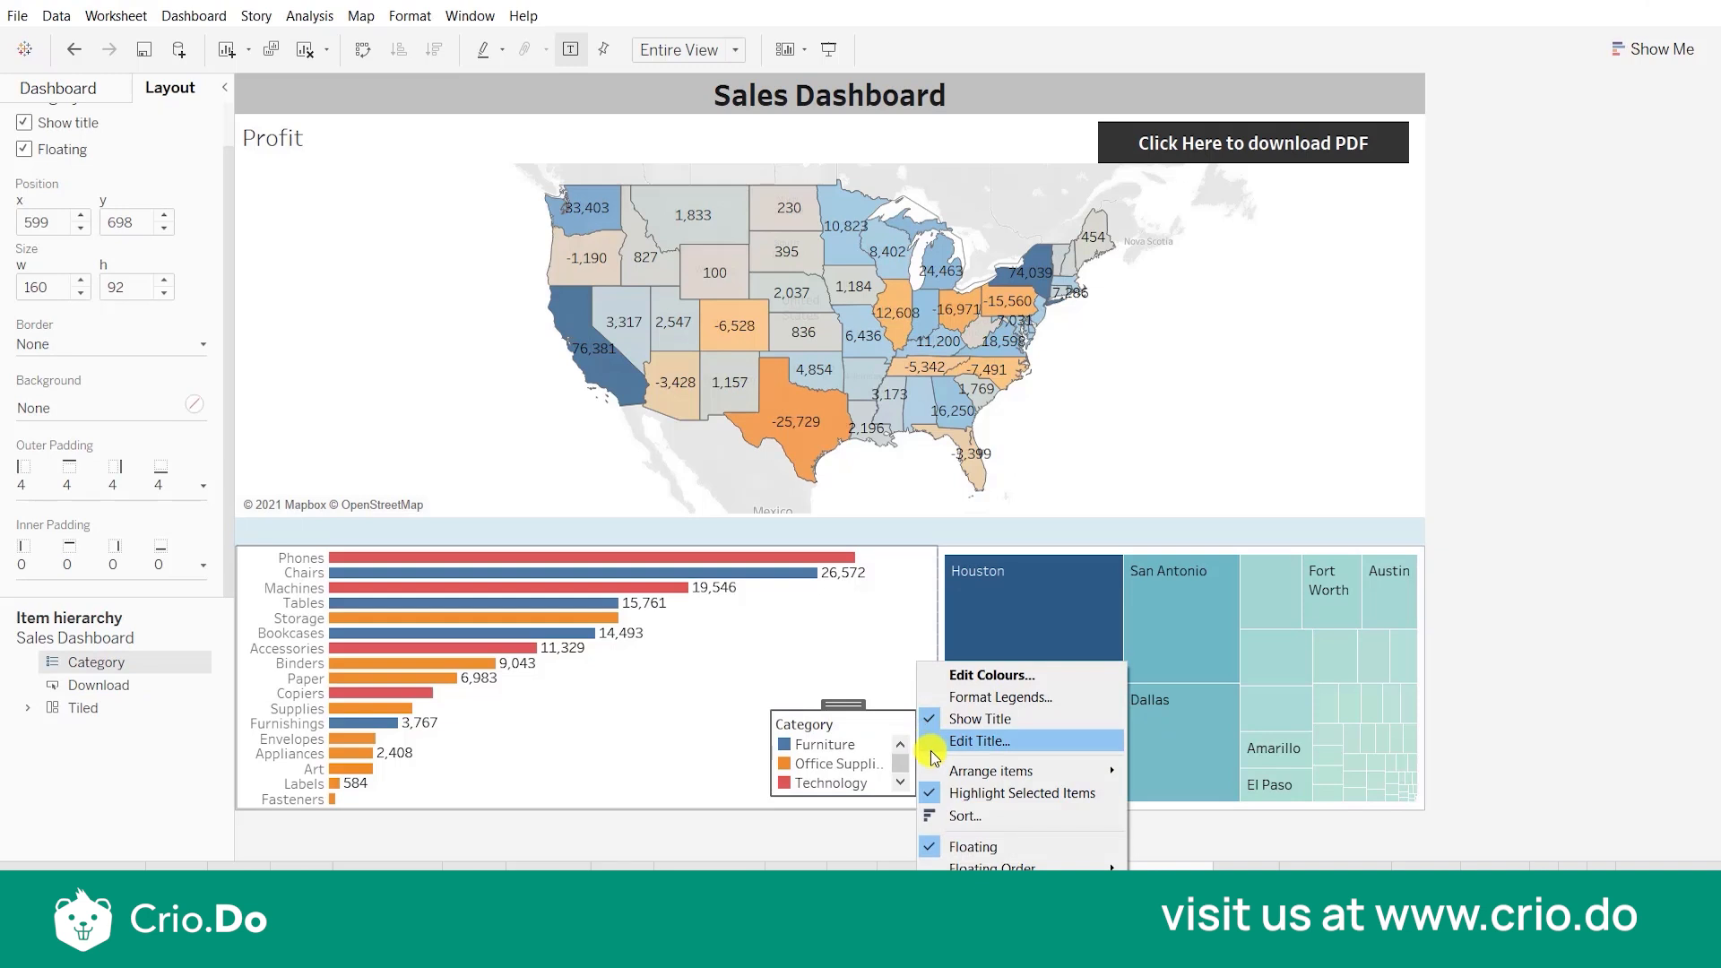
{"action": "mouse_move", "coordinate": [960, 771]}
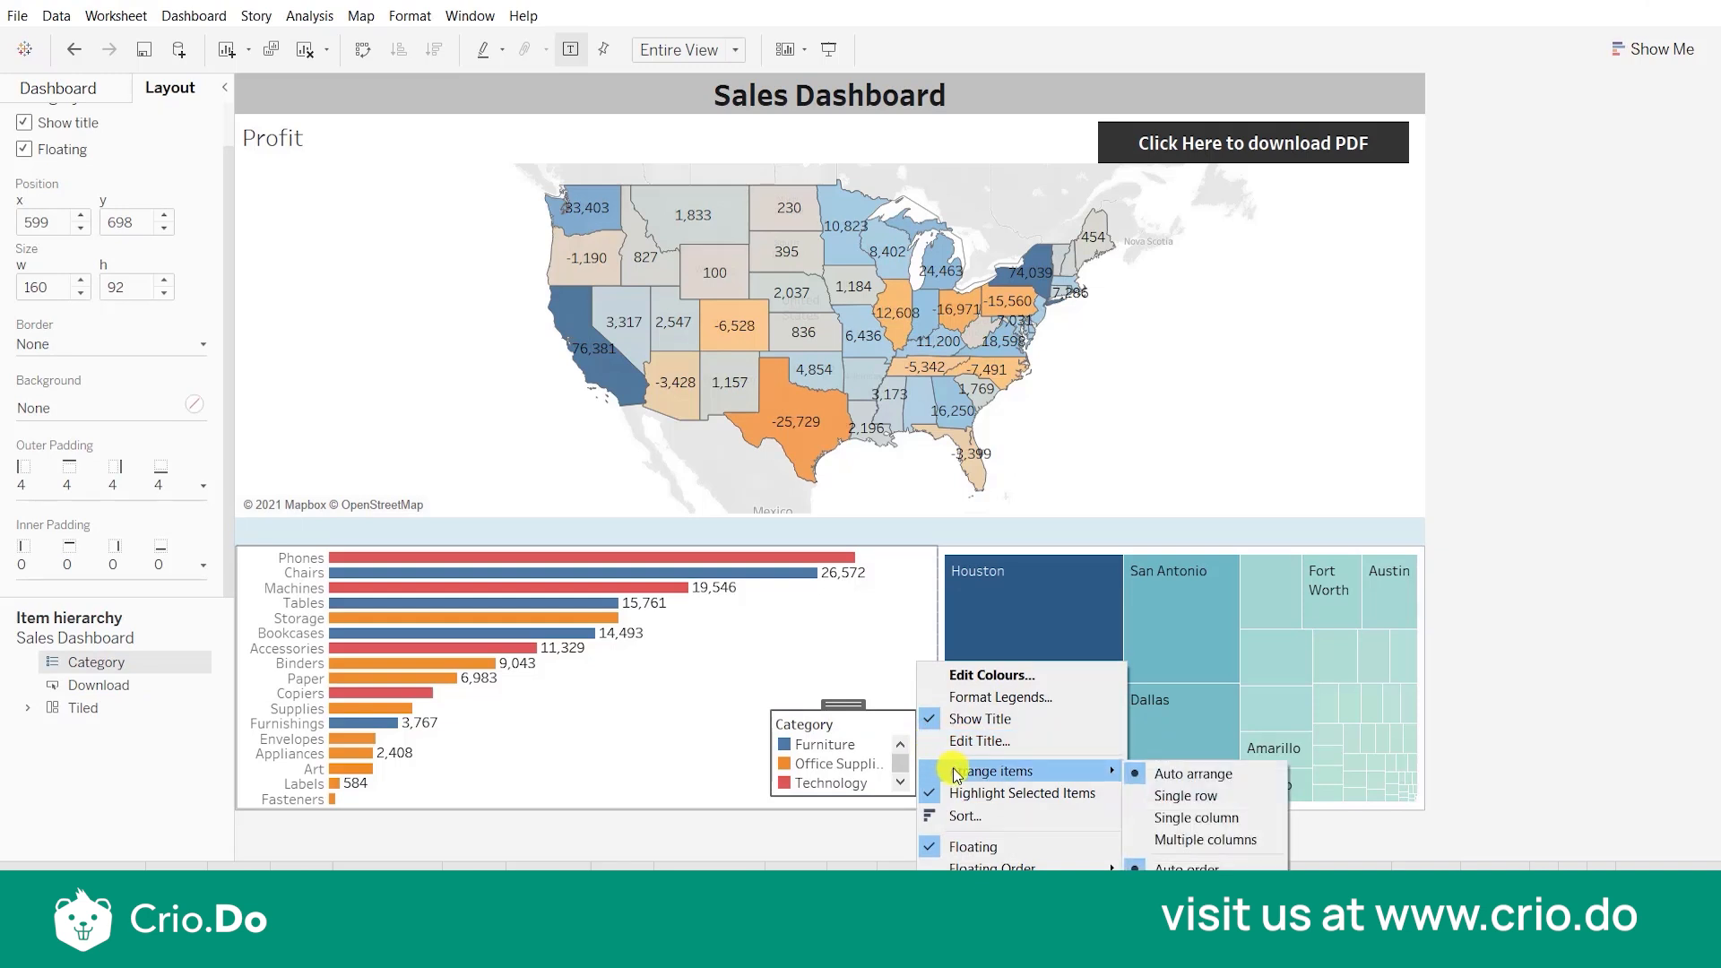
{"action": "left_click", "coordinate": [1194, 796]}
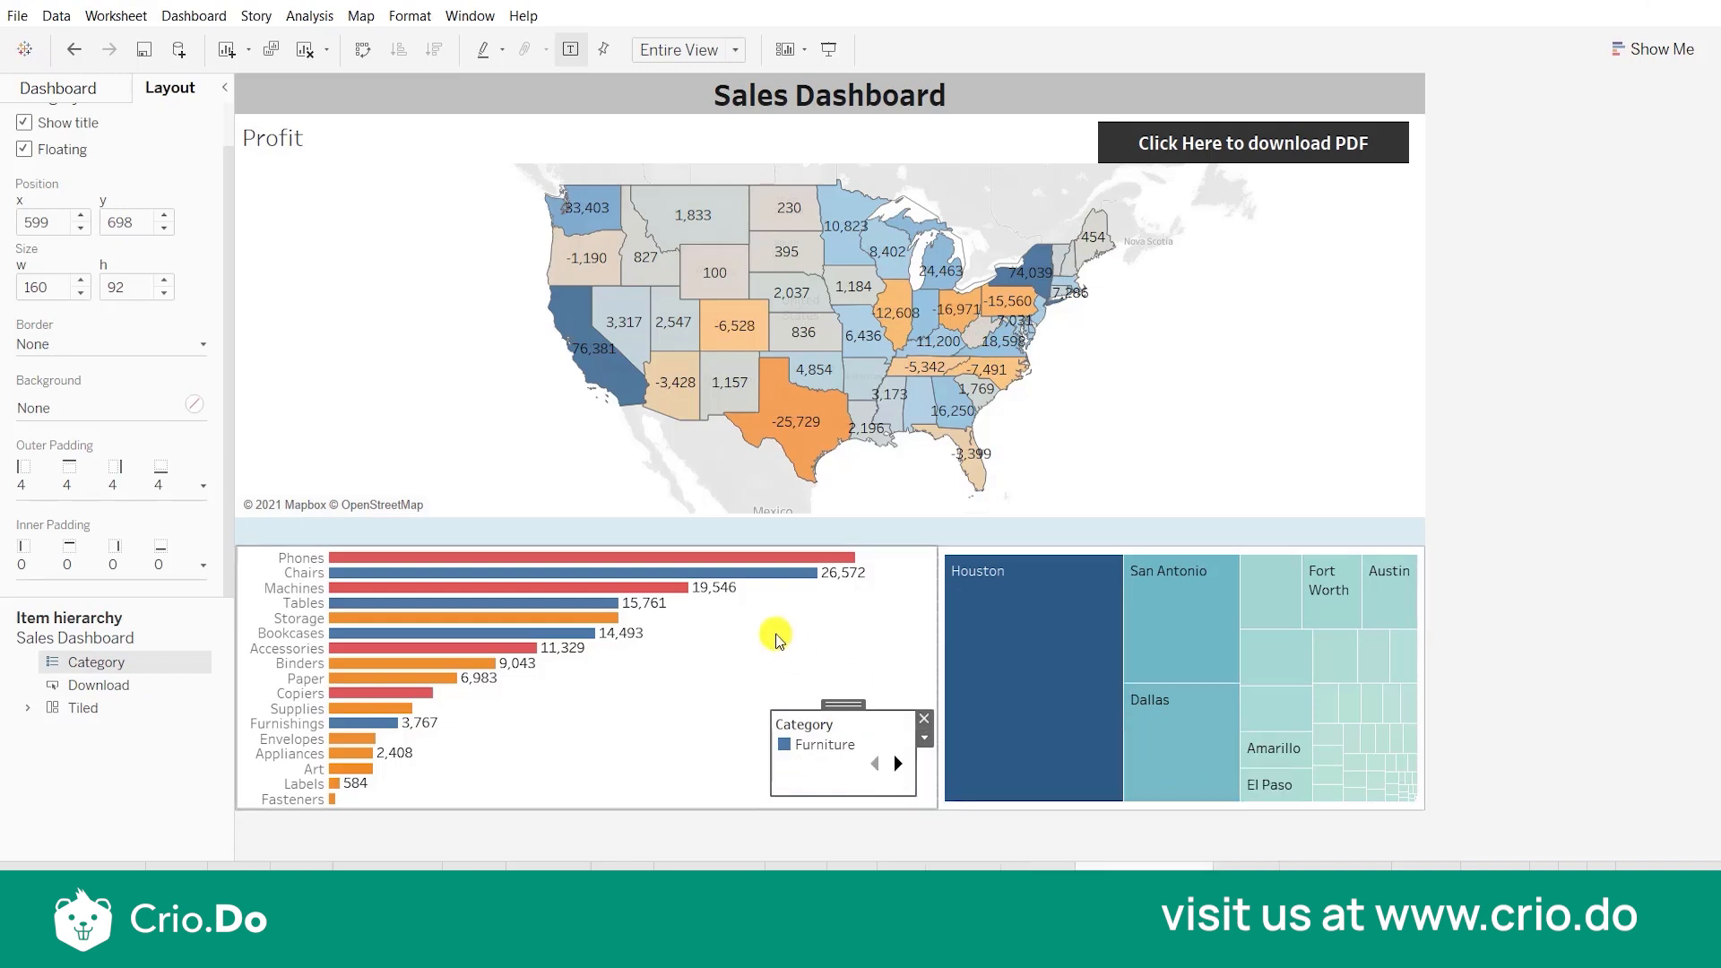
{"action": "left_click_drag", "start_coordinate": [770, 710], "coordinate": [503, 762]}
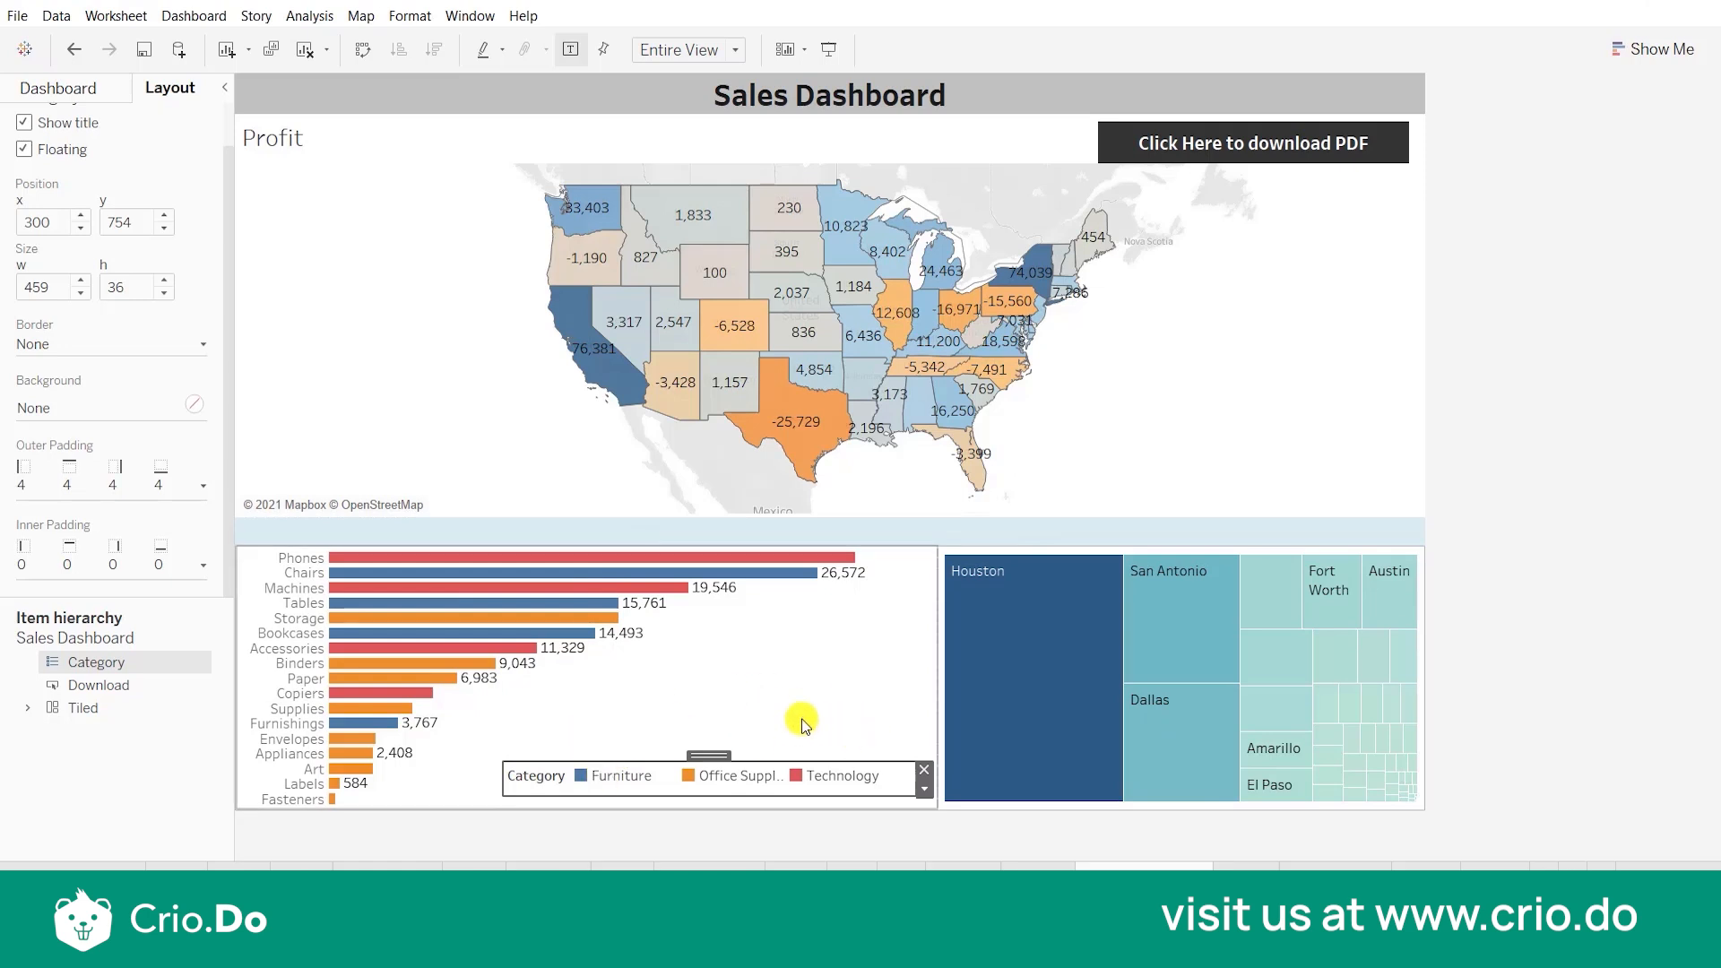
{"action": "left_click", "coordinate": [1589, 699]}
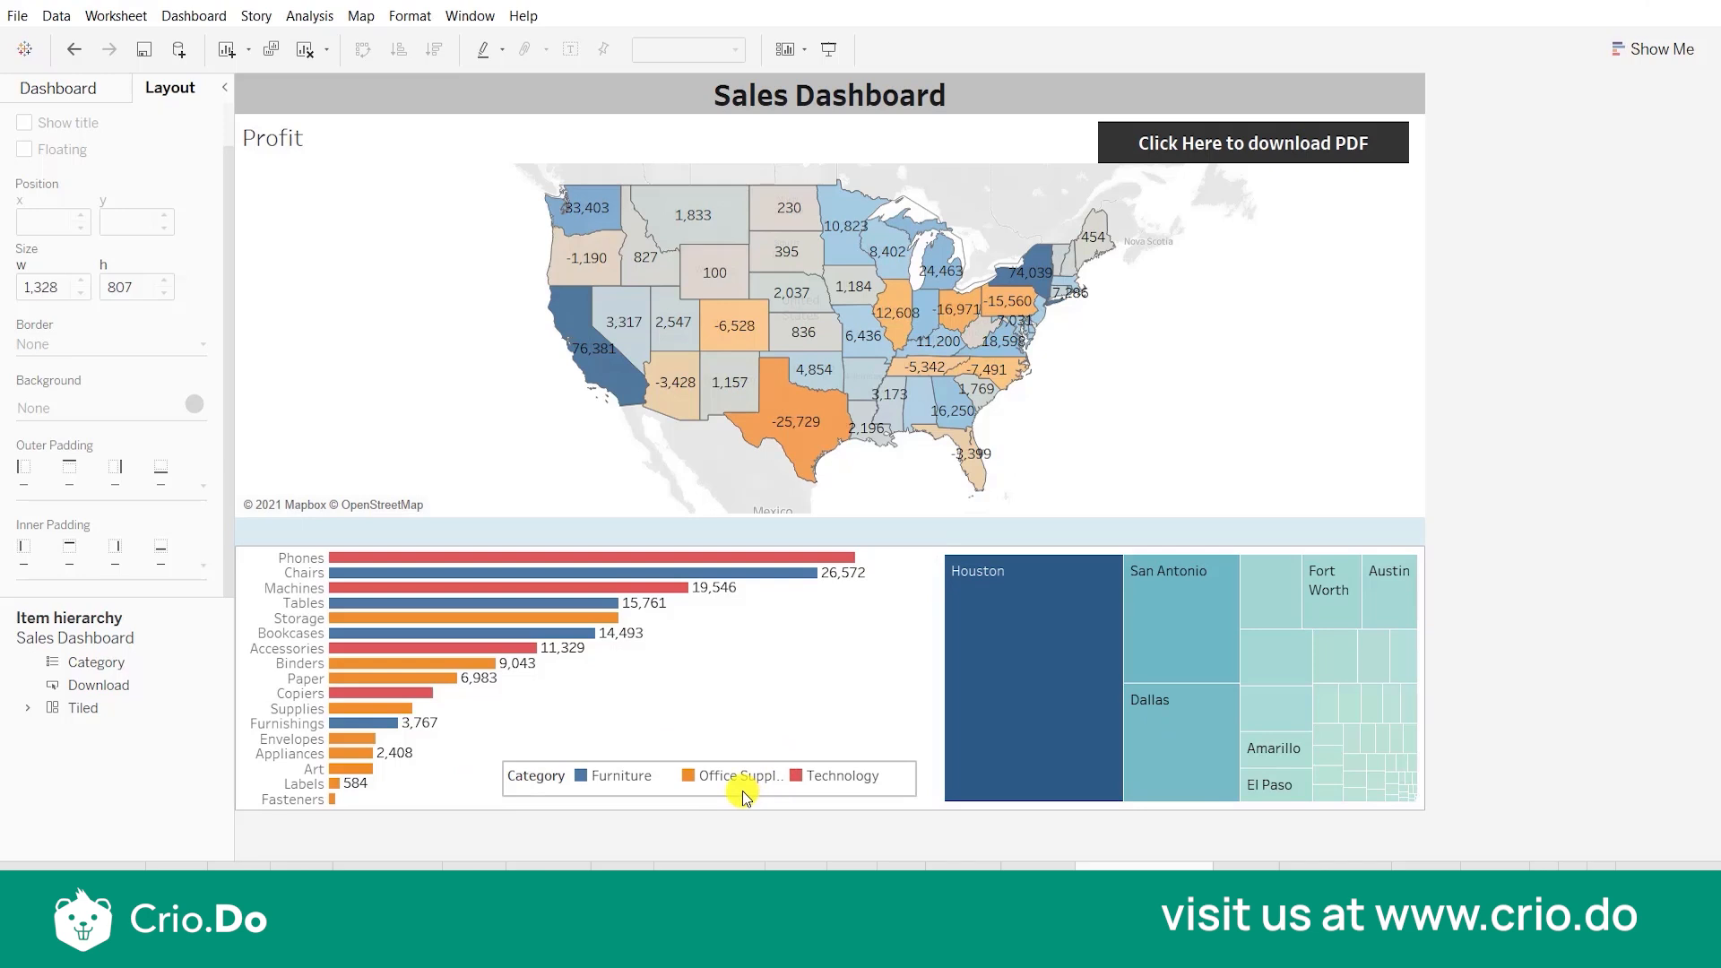
Show the Category filter for the Sales bar chart on the dashboard.
{"action": "left_click", "coordinate": [758, 670]}
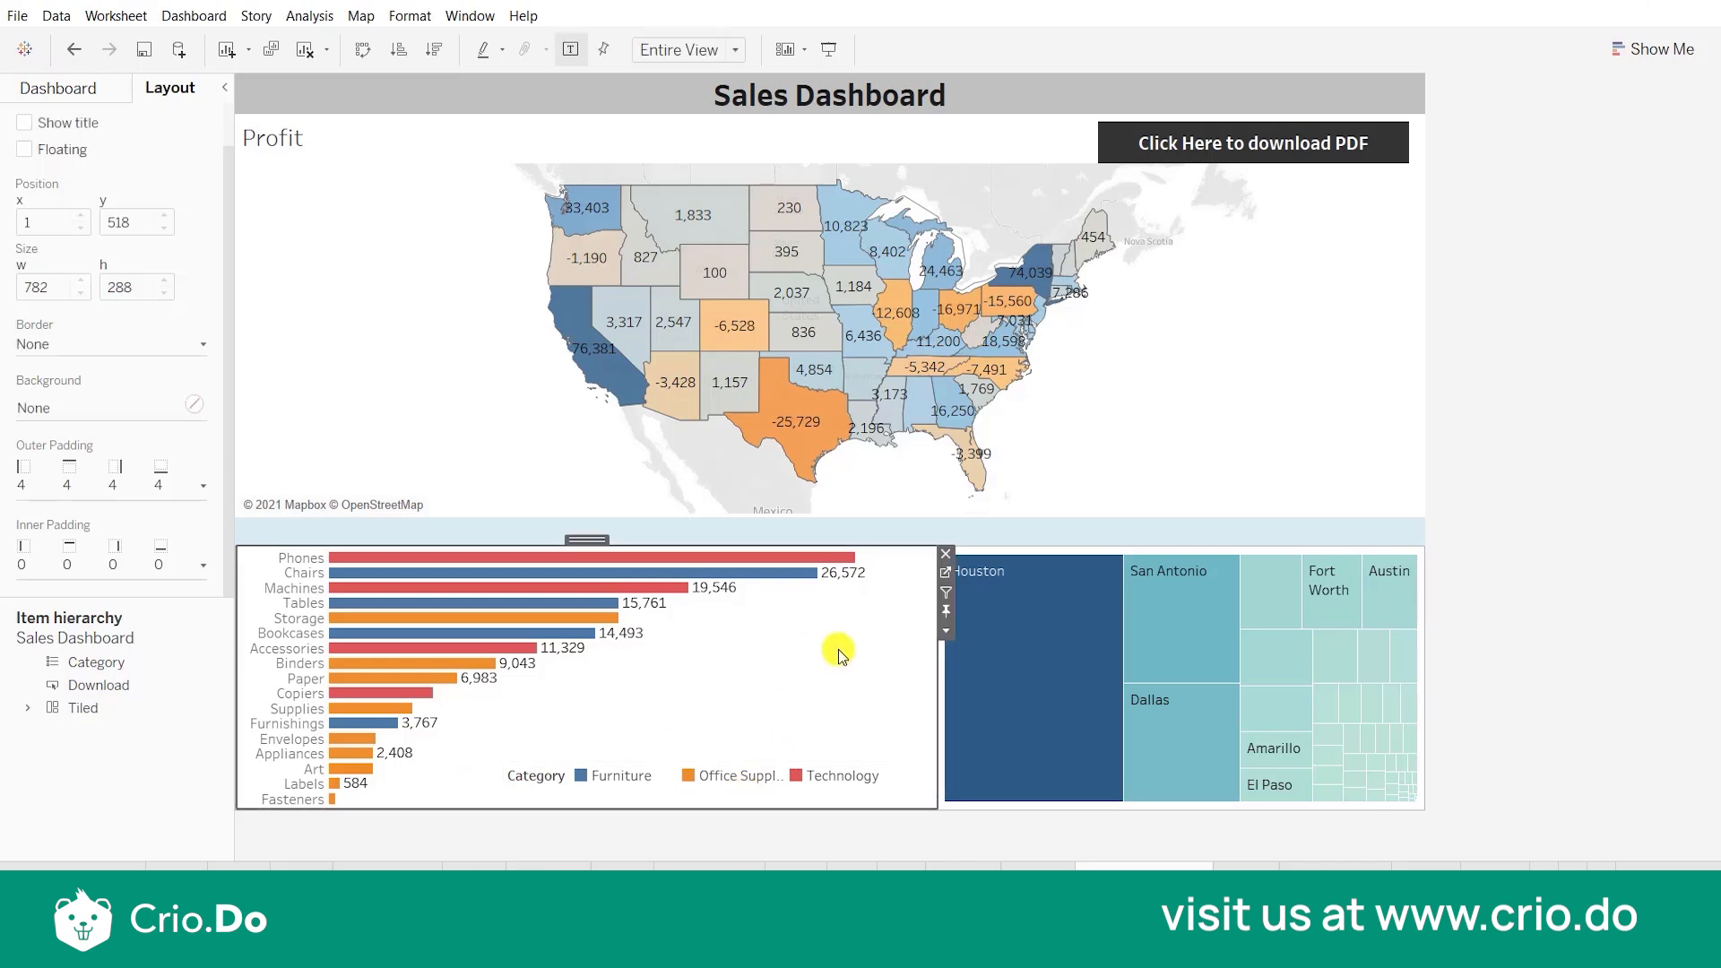
{"action": "left_click", "coordinate": [946, 631]}
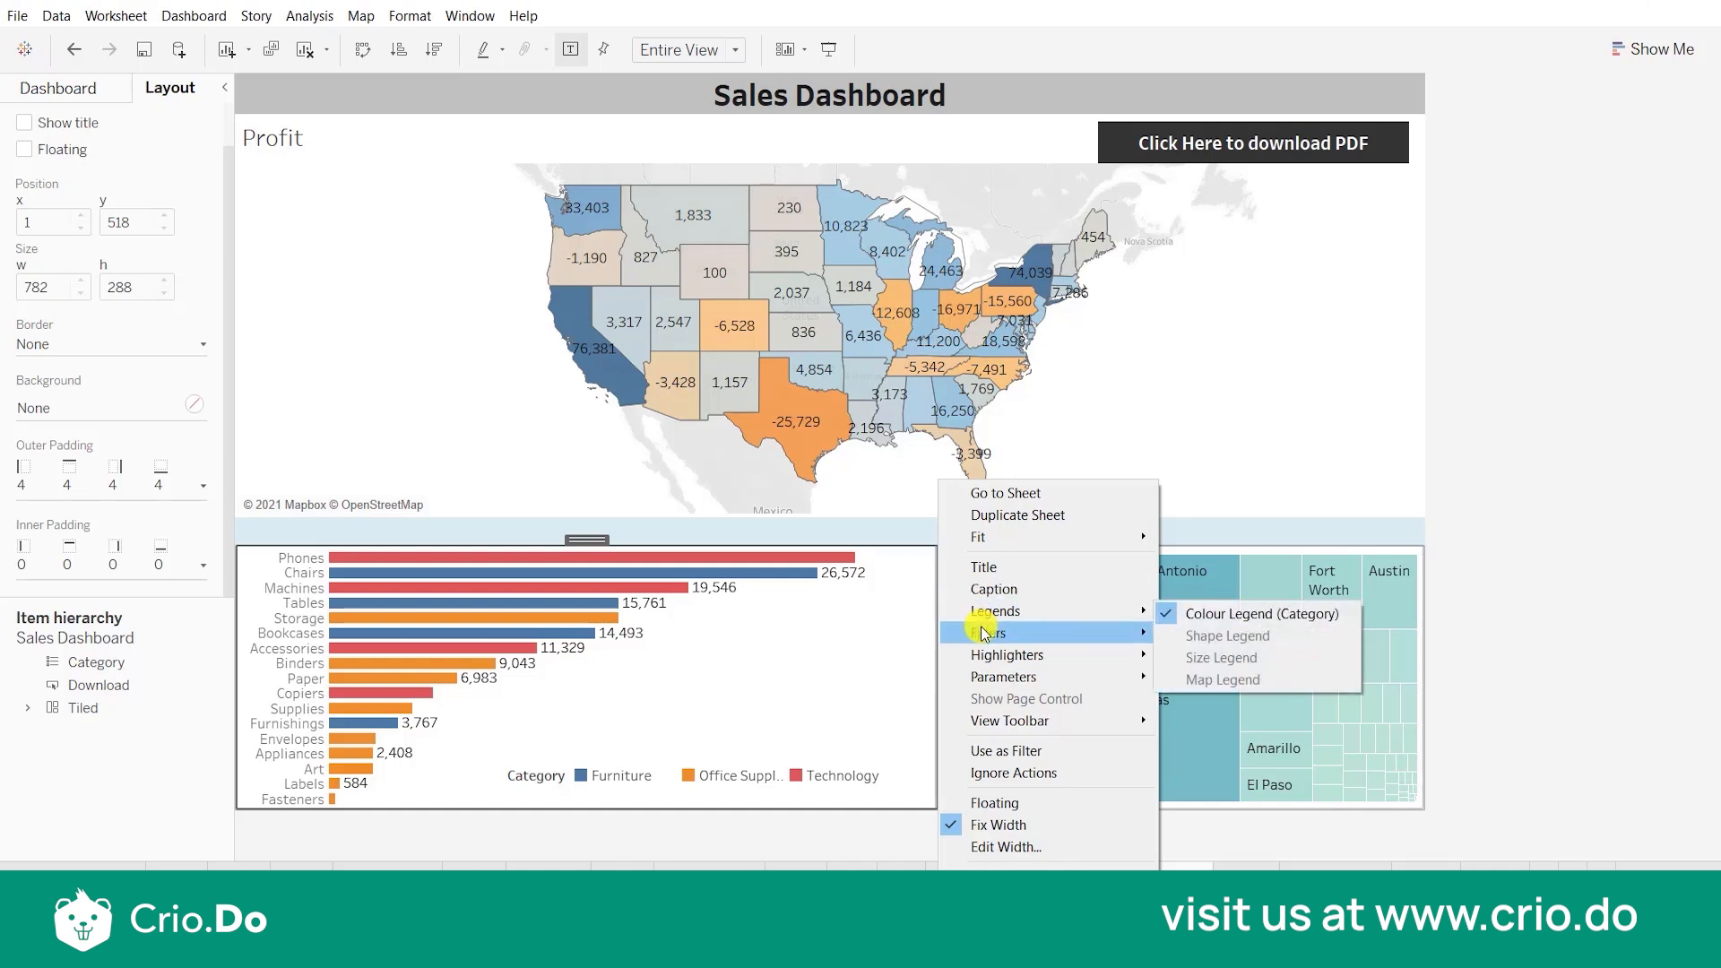
{"action": "mouse_move", "coordinate": [983, 632]}
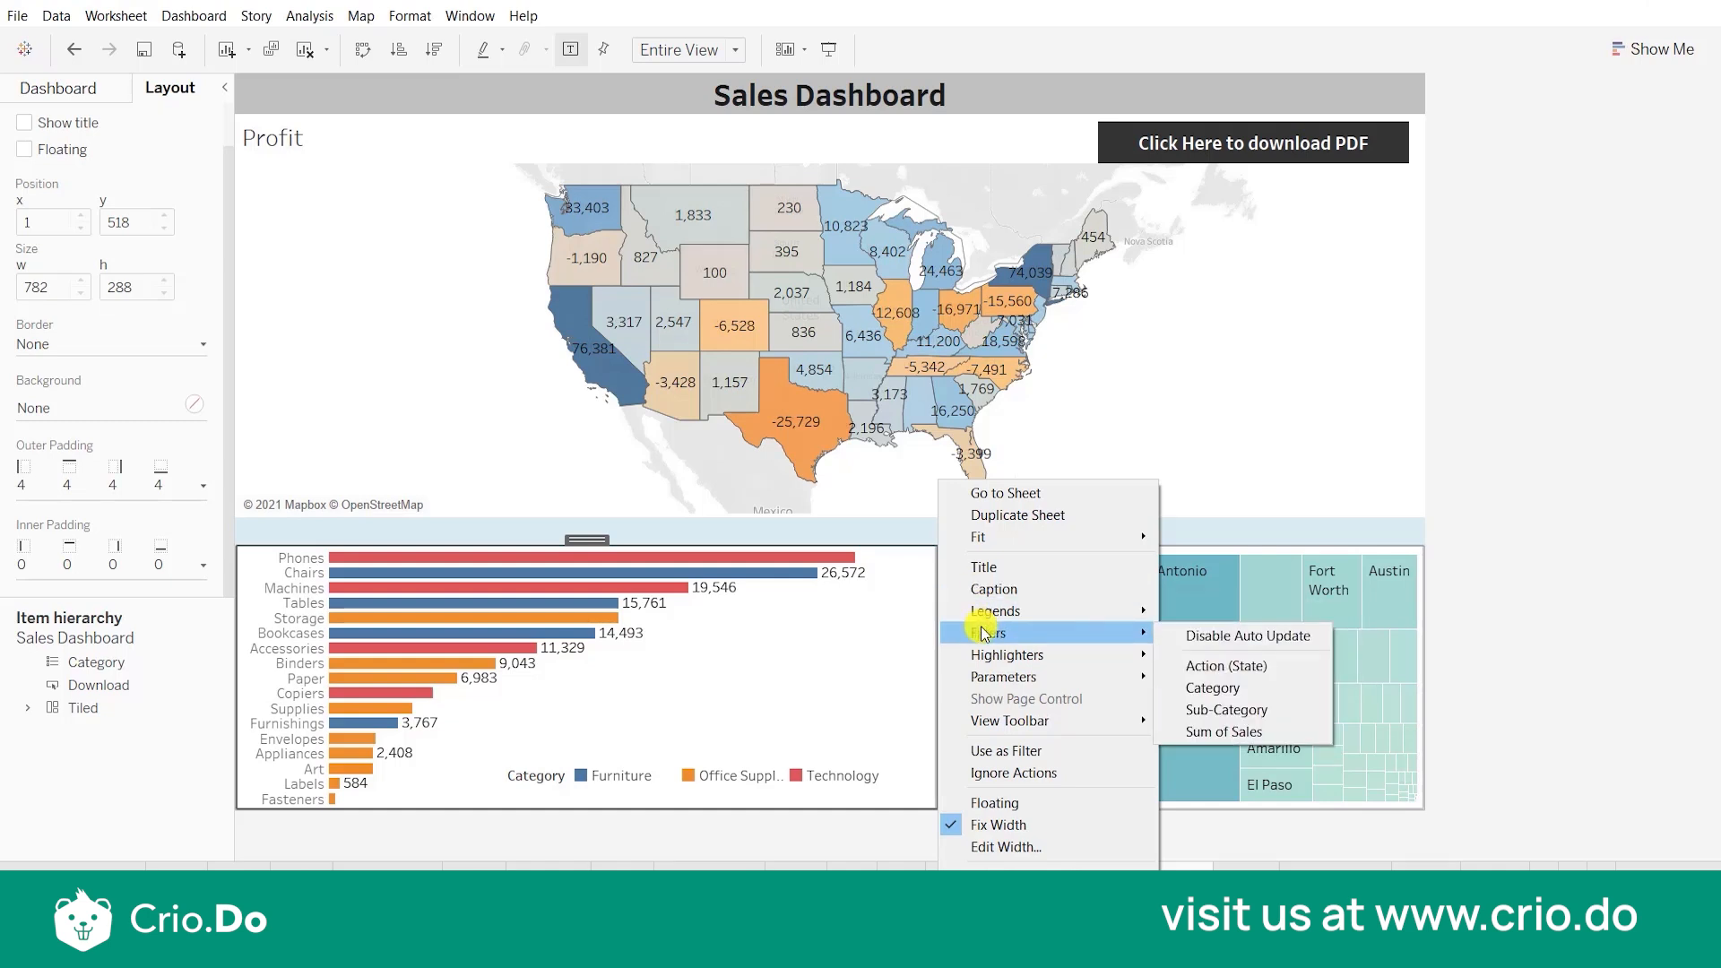
{"action": "left_click", "coordinate": [1277, 689]}
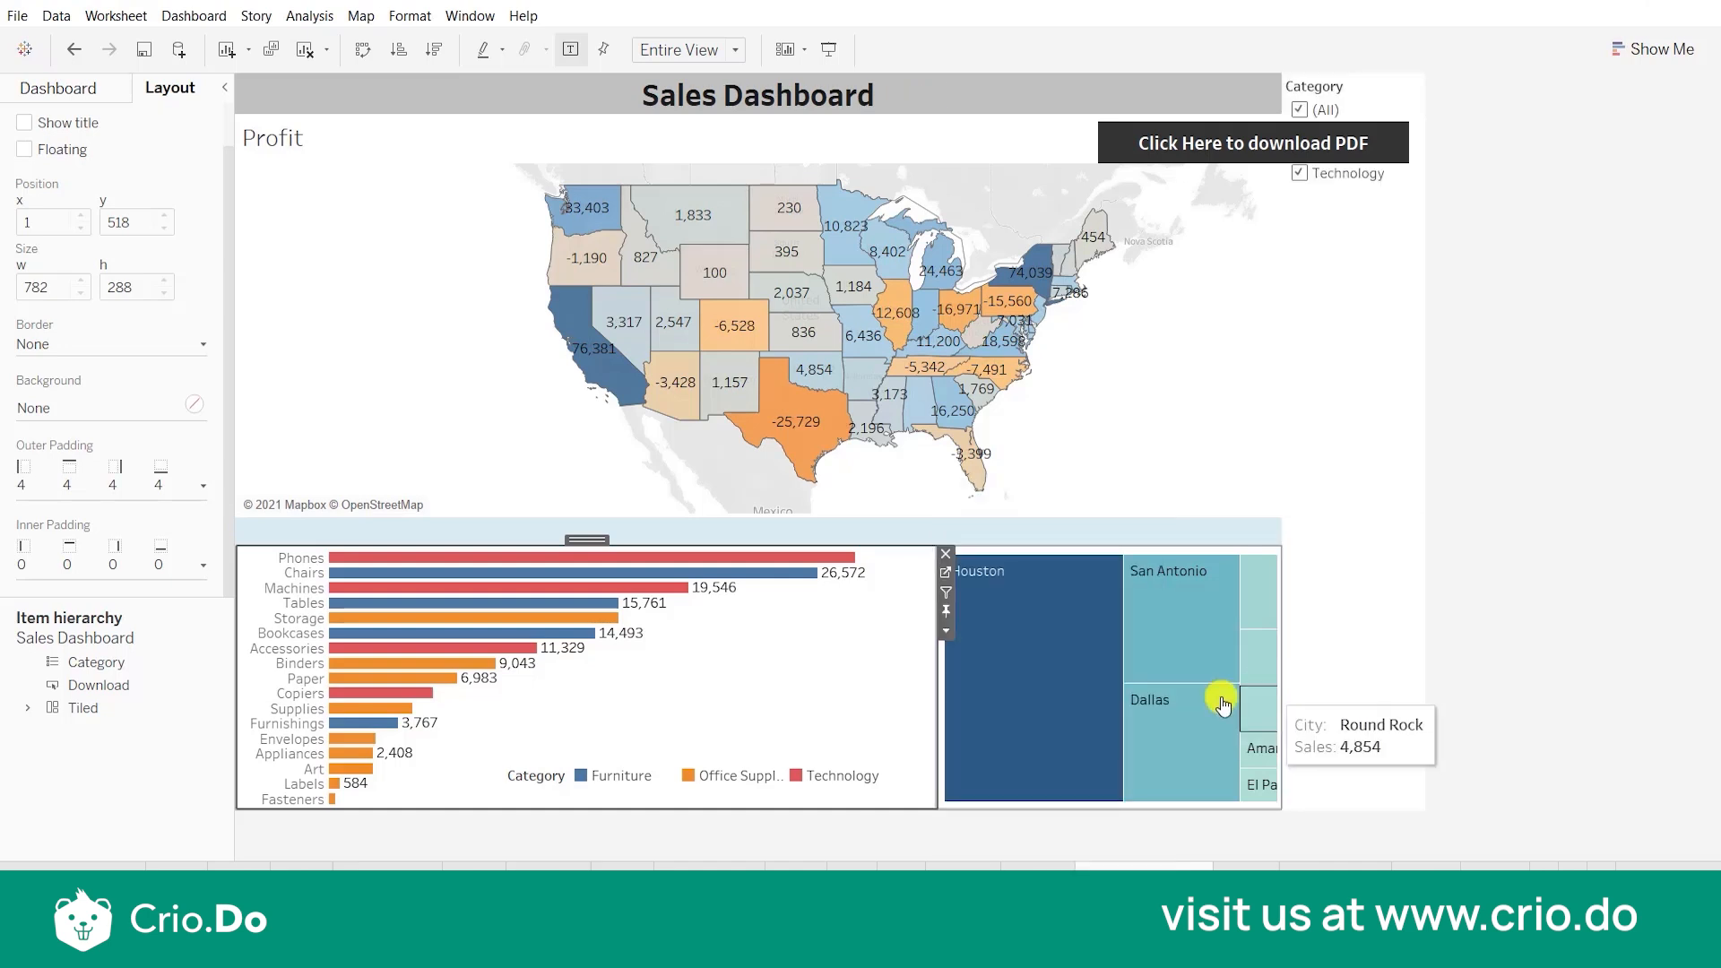
Remove the layout container around the Category filter and select the filter itself.
{"action": "left_click", "coordinate": [1364, 316]}
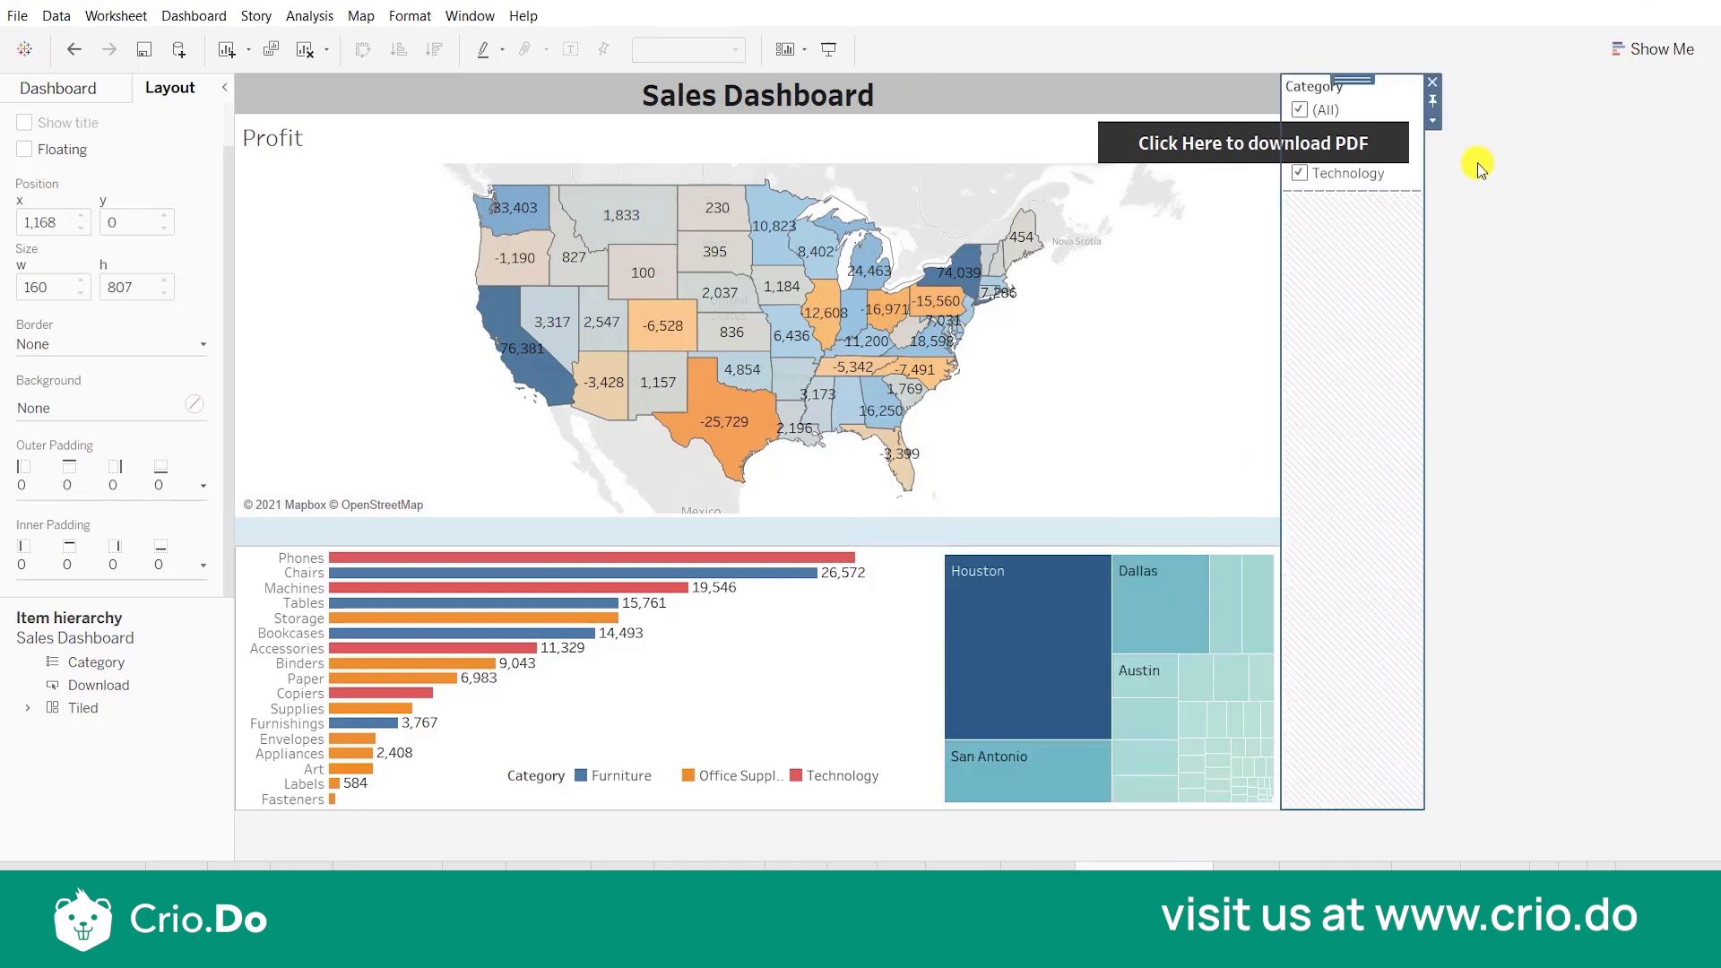
{"action": "left_click", "coordinate": [822, 591]}
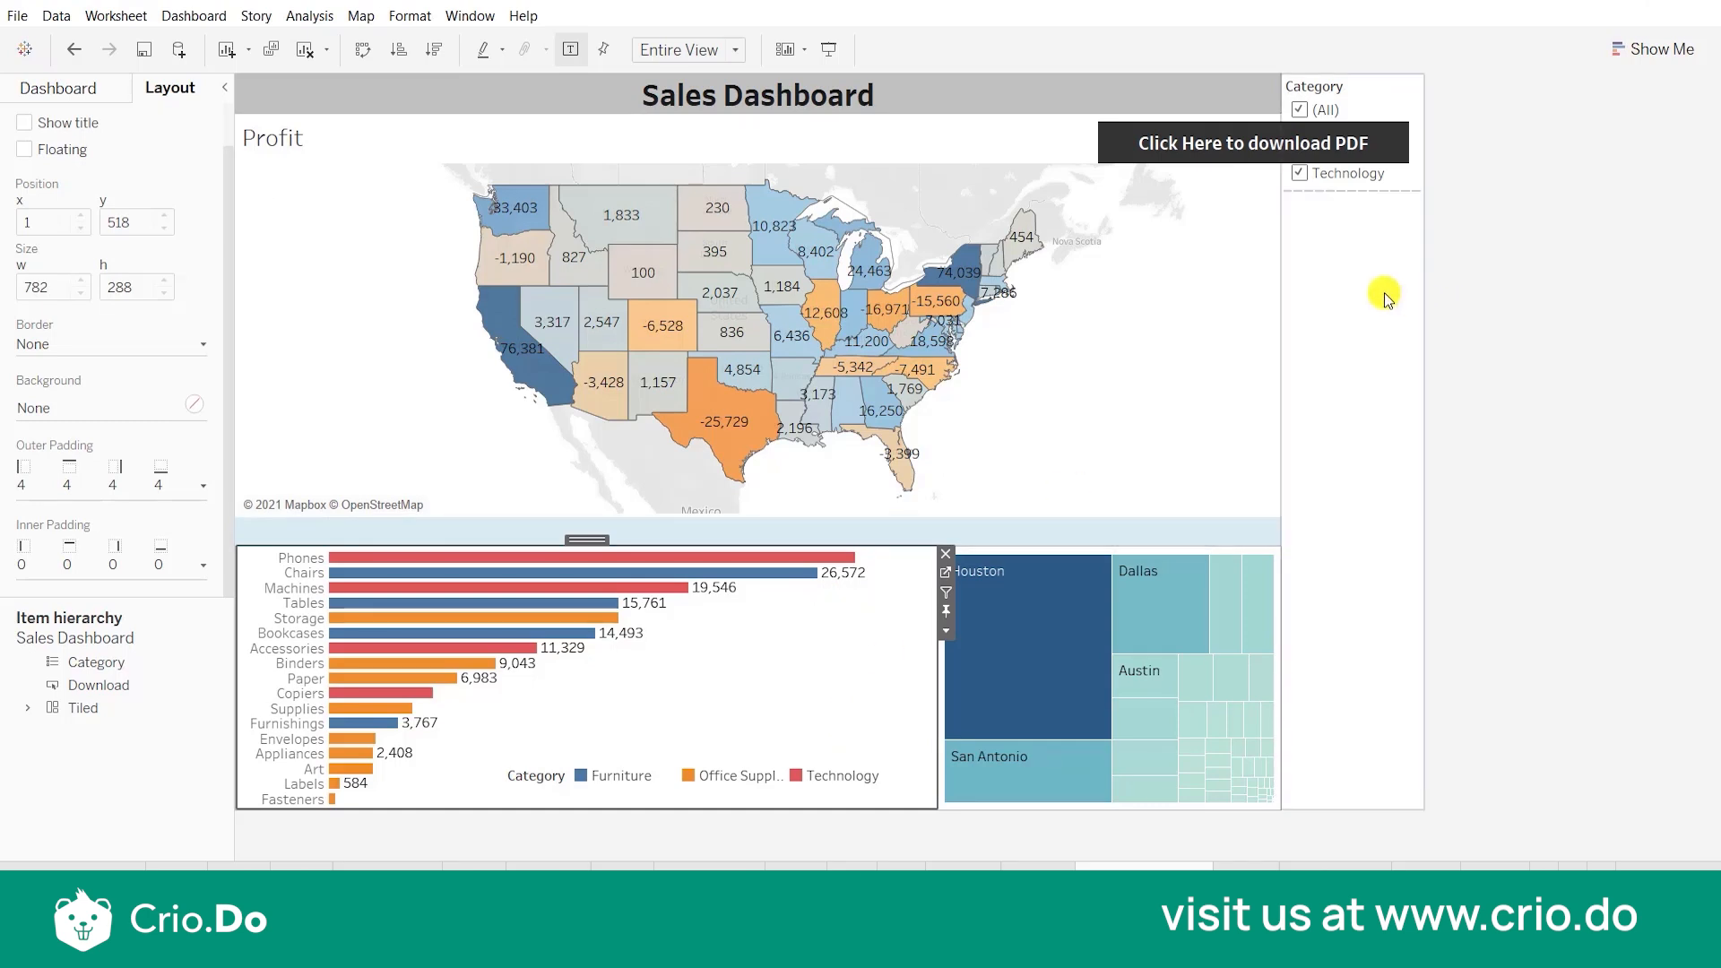
{"action": "left_click", "coordinate": [1379, 287]}
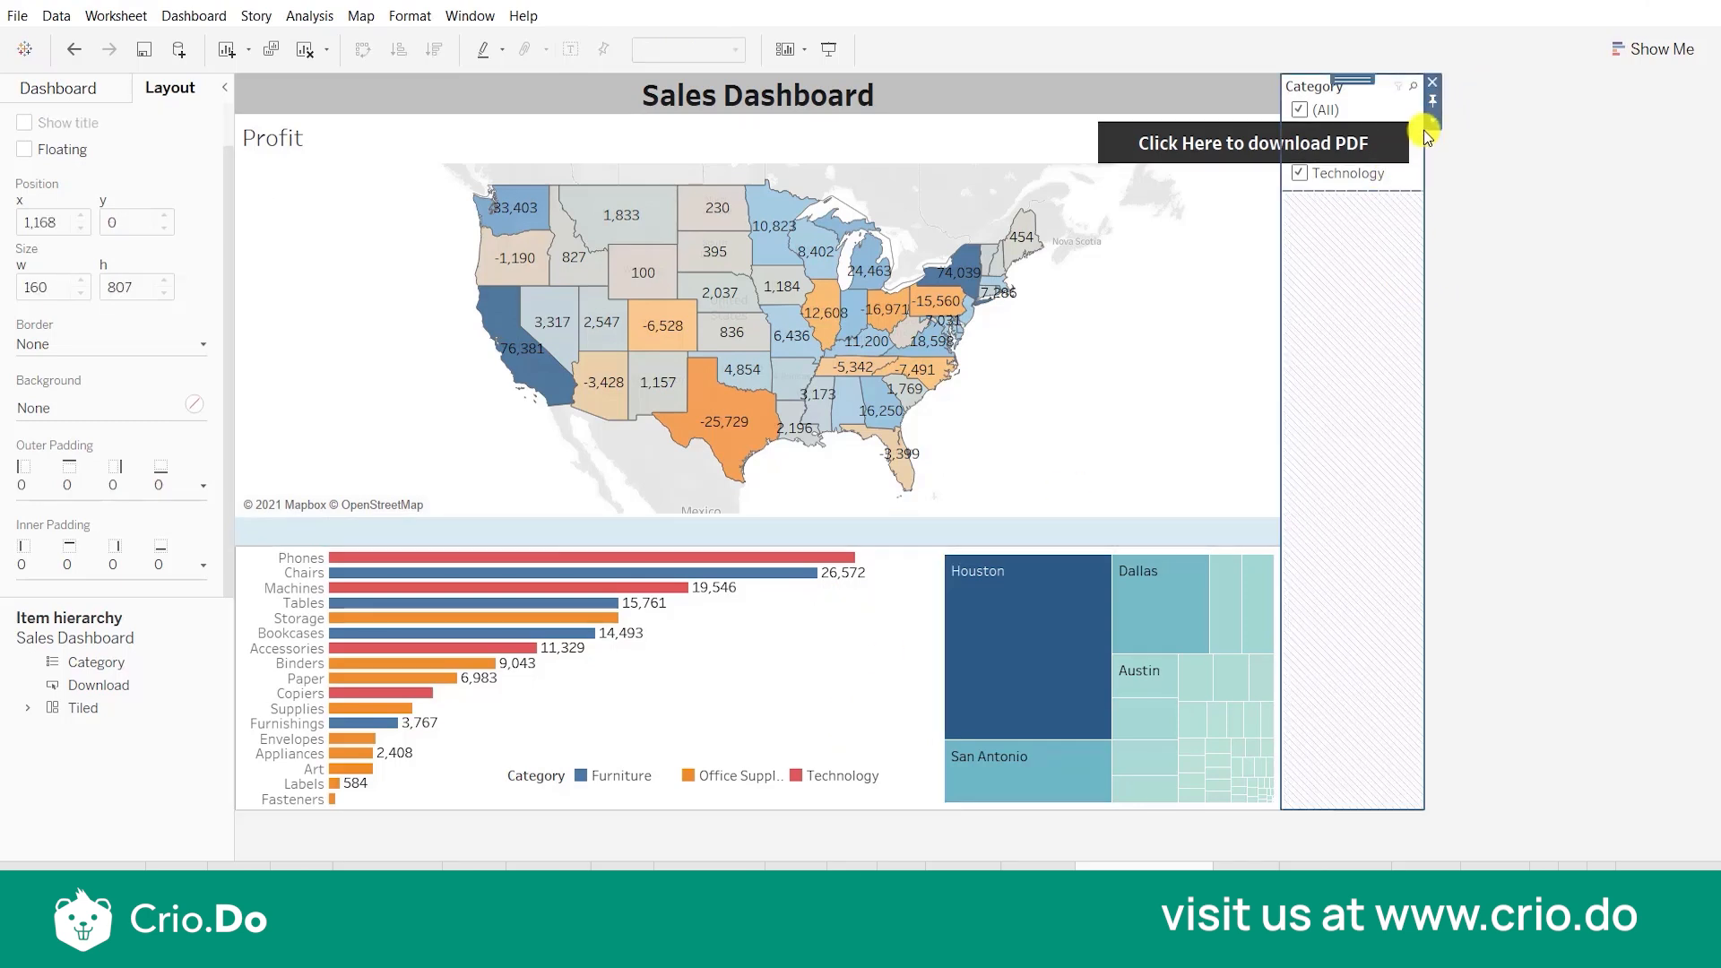
{"action": "left_click", "coordinate": [1460, 136]}
{"action": "left_click", "coordinate": [1349, 268]}
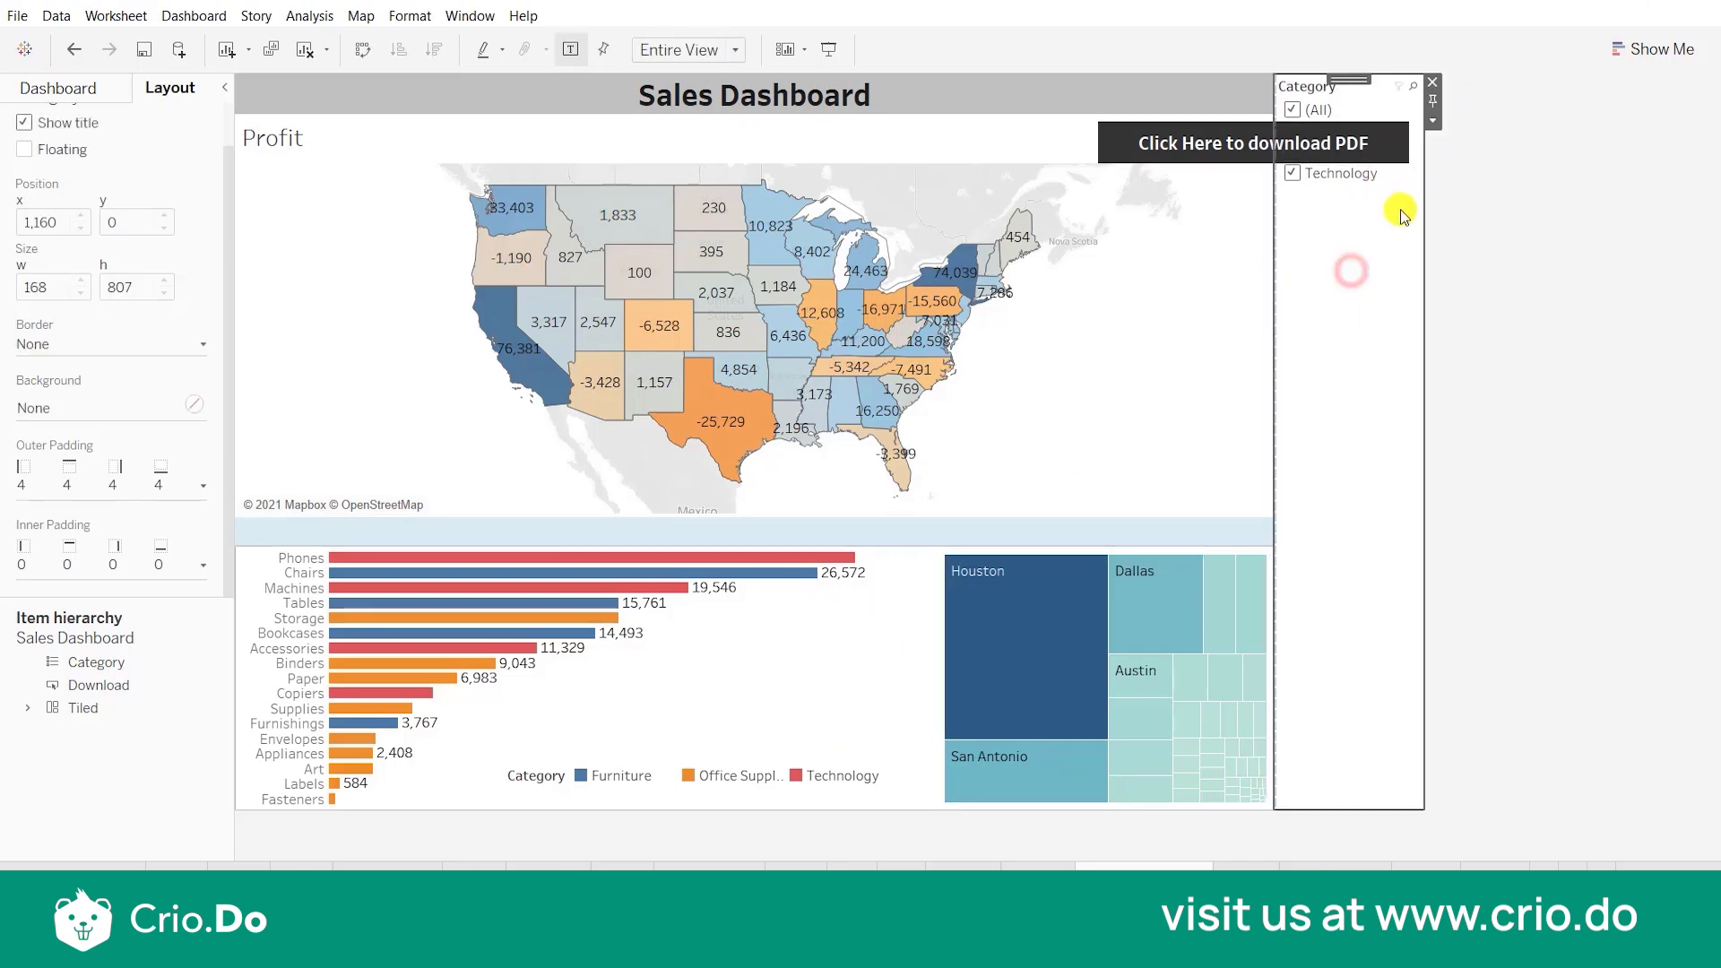
Apply the Category filter to all worksheets on the dashboard: Profit, Sales and Sales city.
{"action": "left_click", "coordinate": [1433, 120]}
{"action": "mouse_move", "coordinate": [1488, 169]}
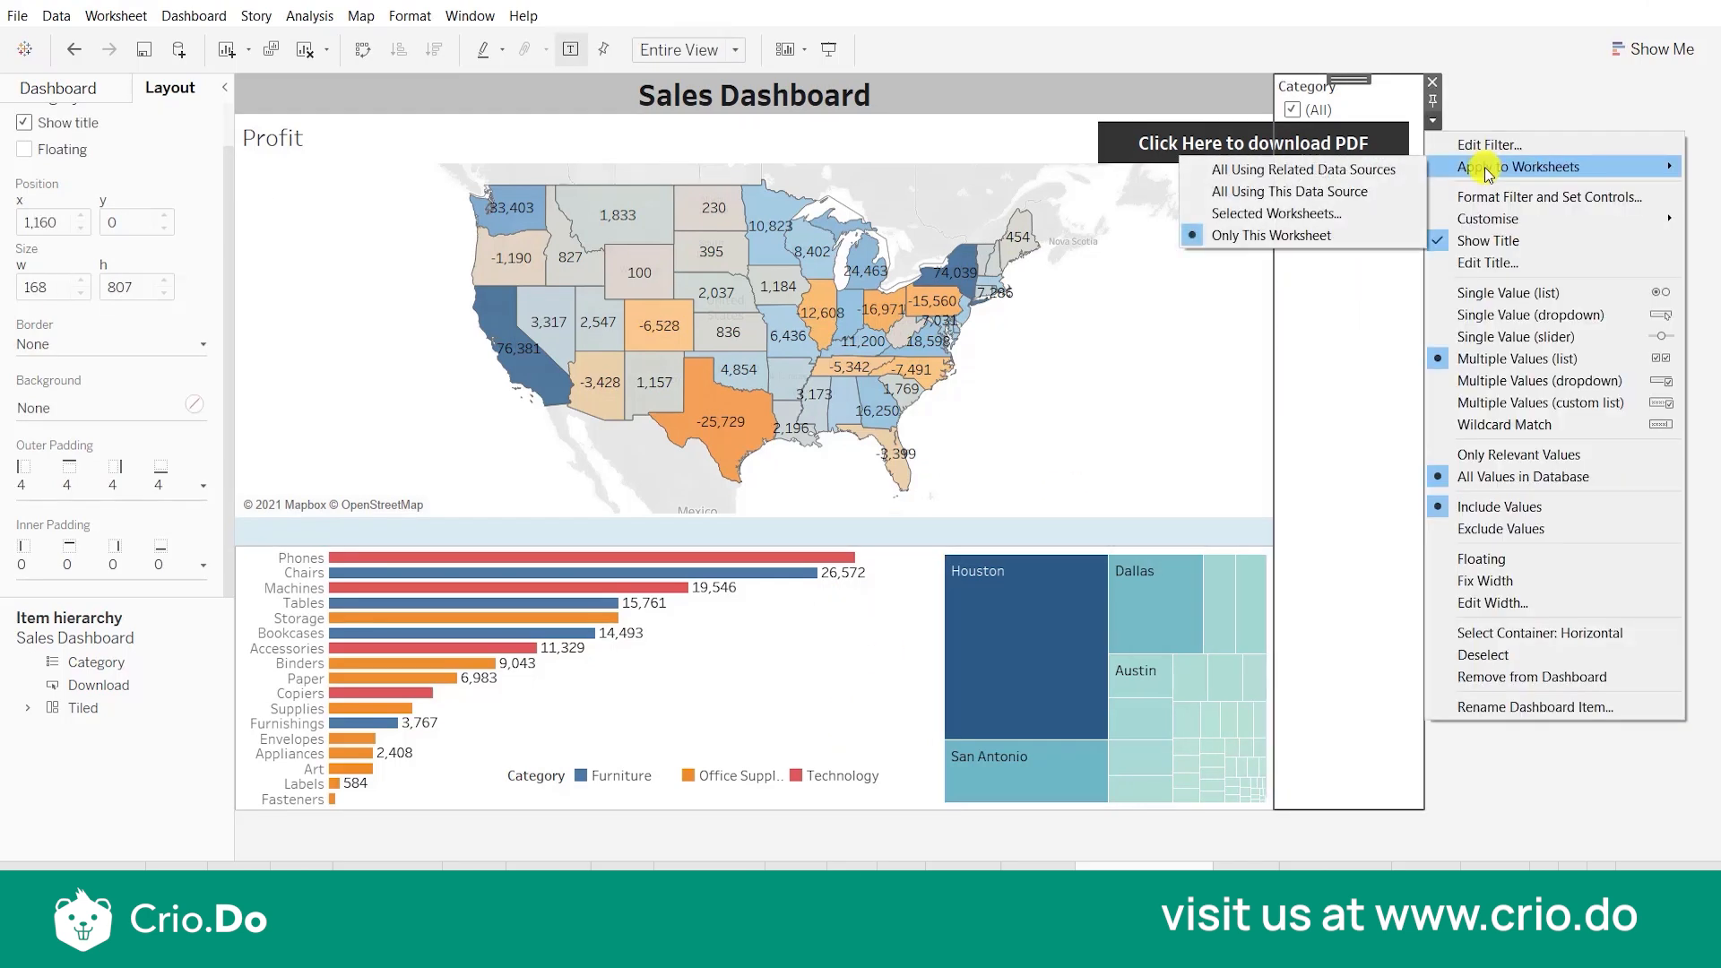
{"action": "left_click", "coordinate": [1310, 213]}
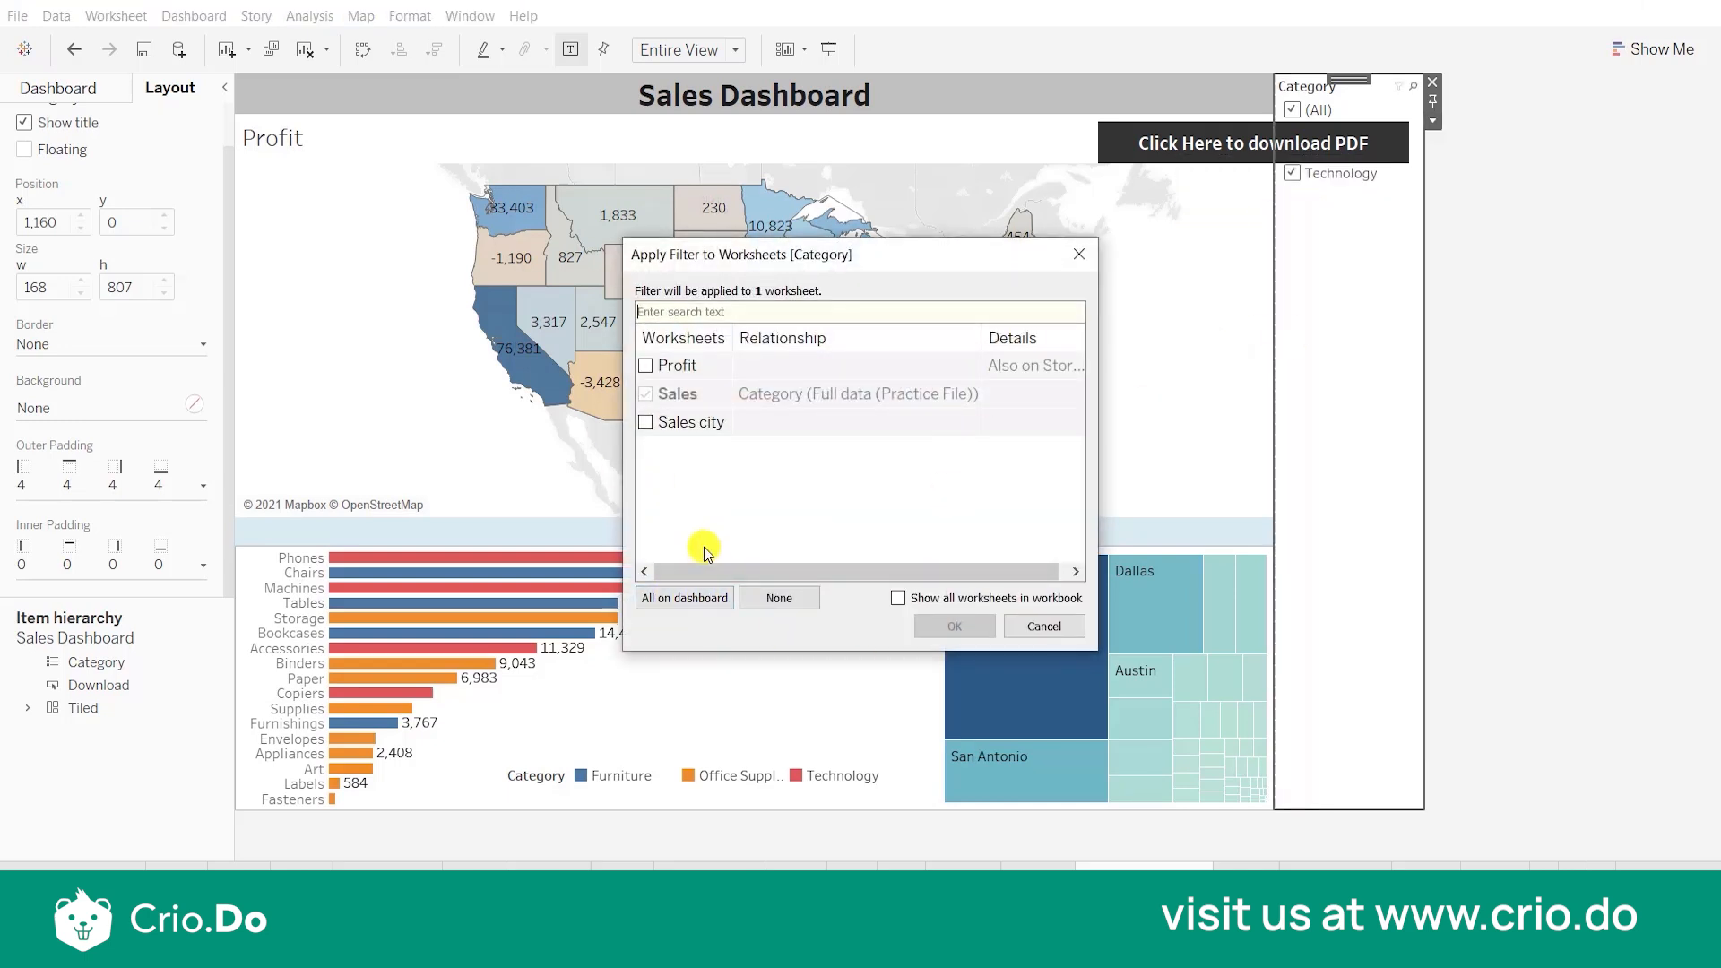
{"action": "left_click", "coordinate": [670, 601]}
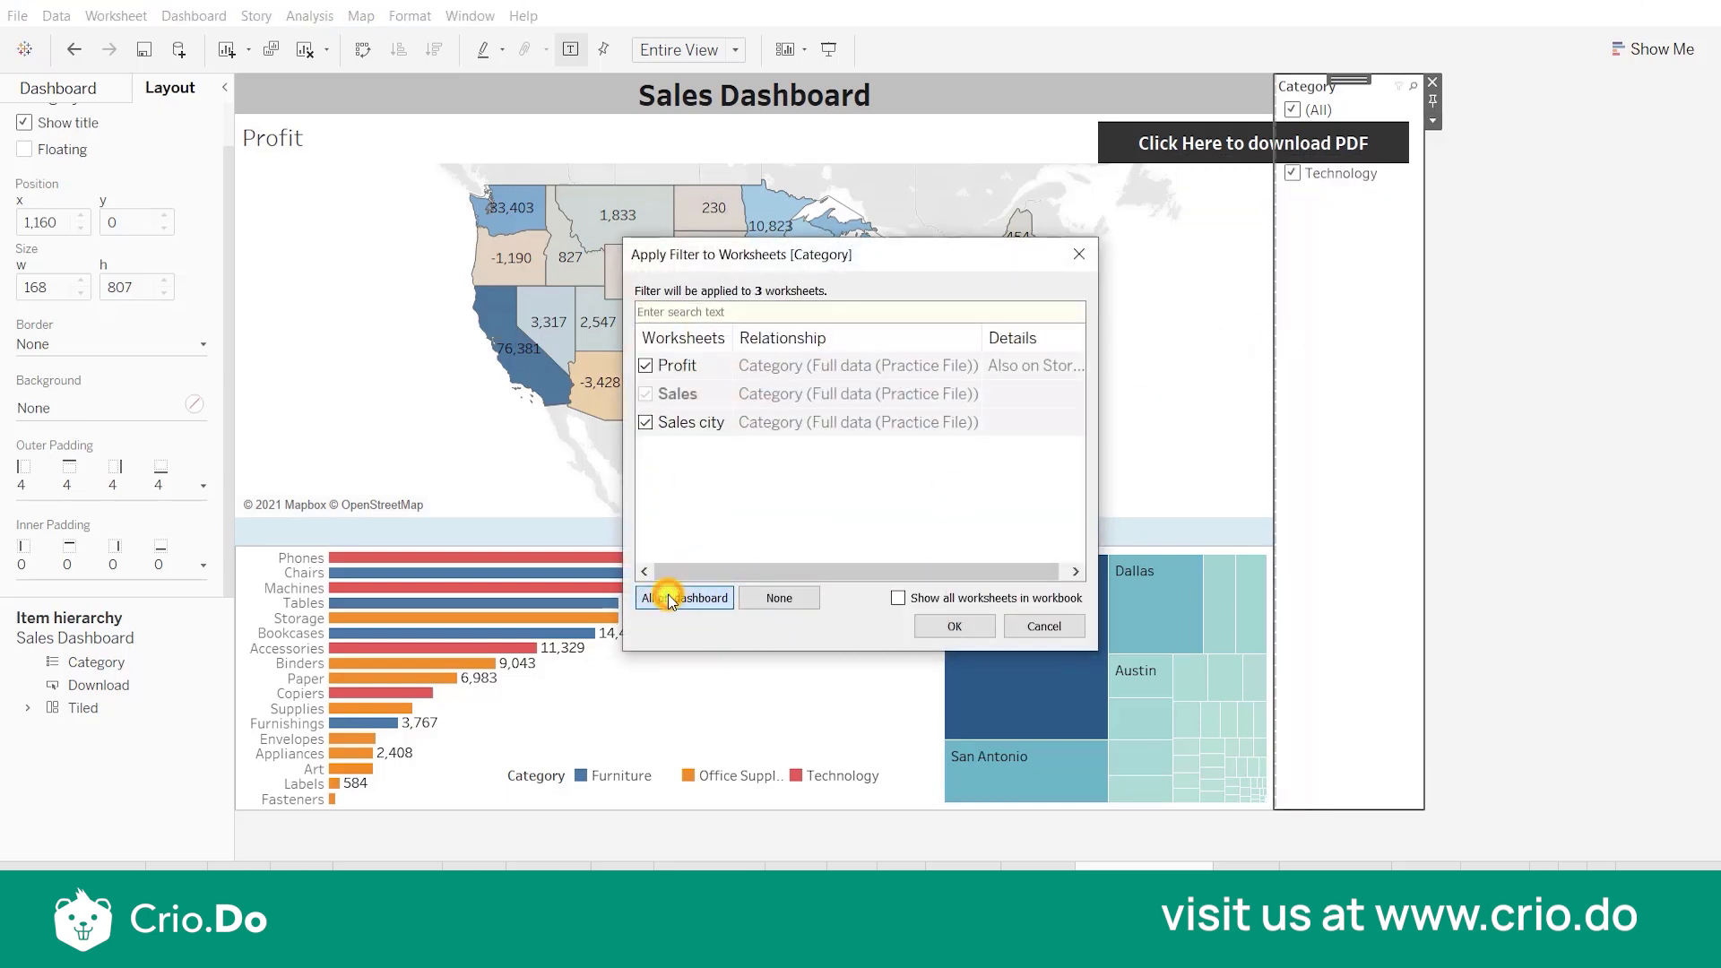
{"action": "left_click", "coordinate": [921, 627]}
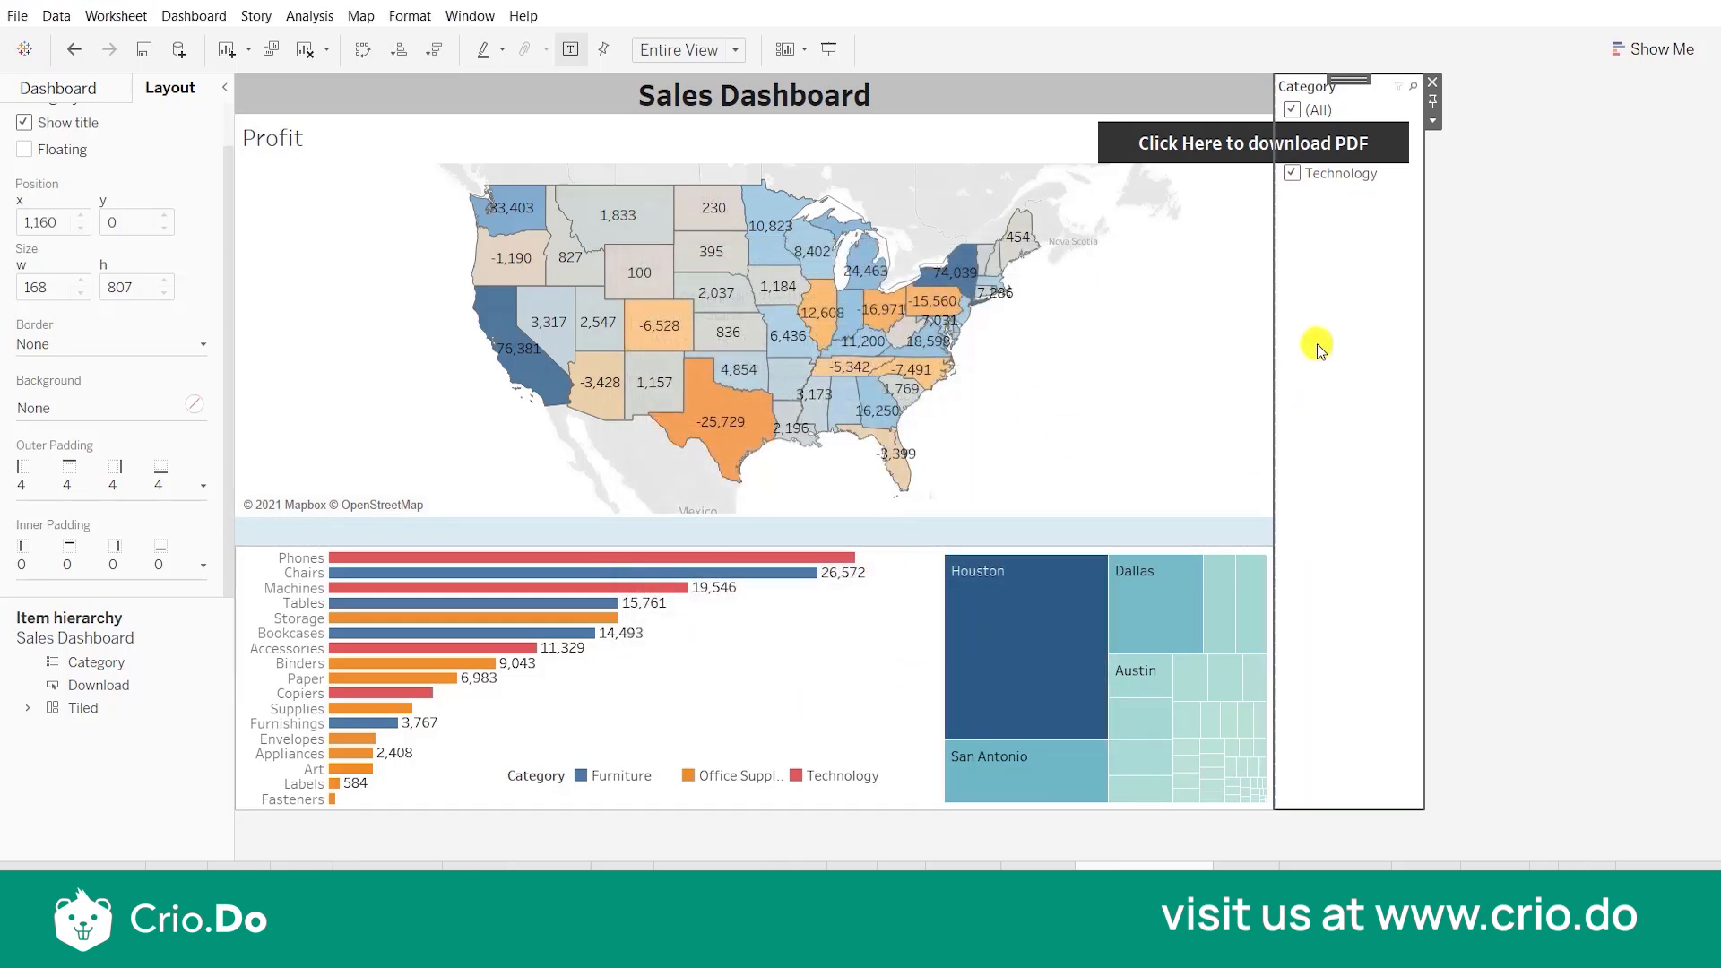
Review which worksheets the Category filter applies to and leave the selection as it is.
{"action": "left_click", "coordinate": [1438, 119]}
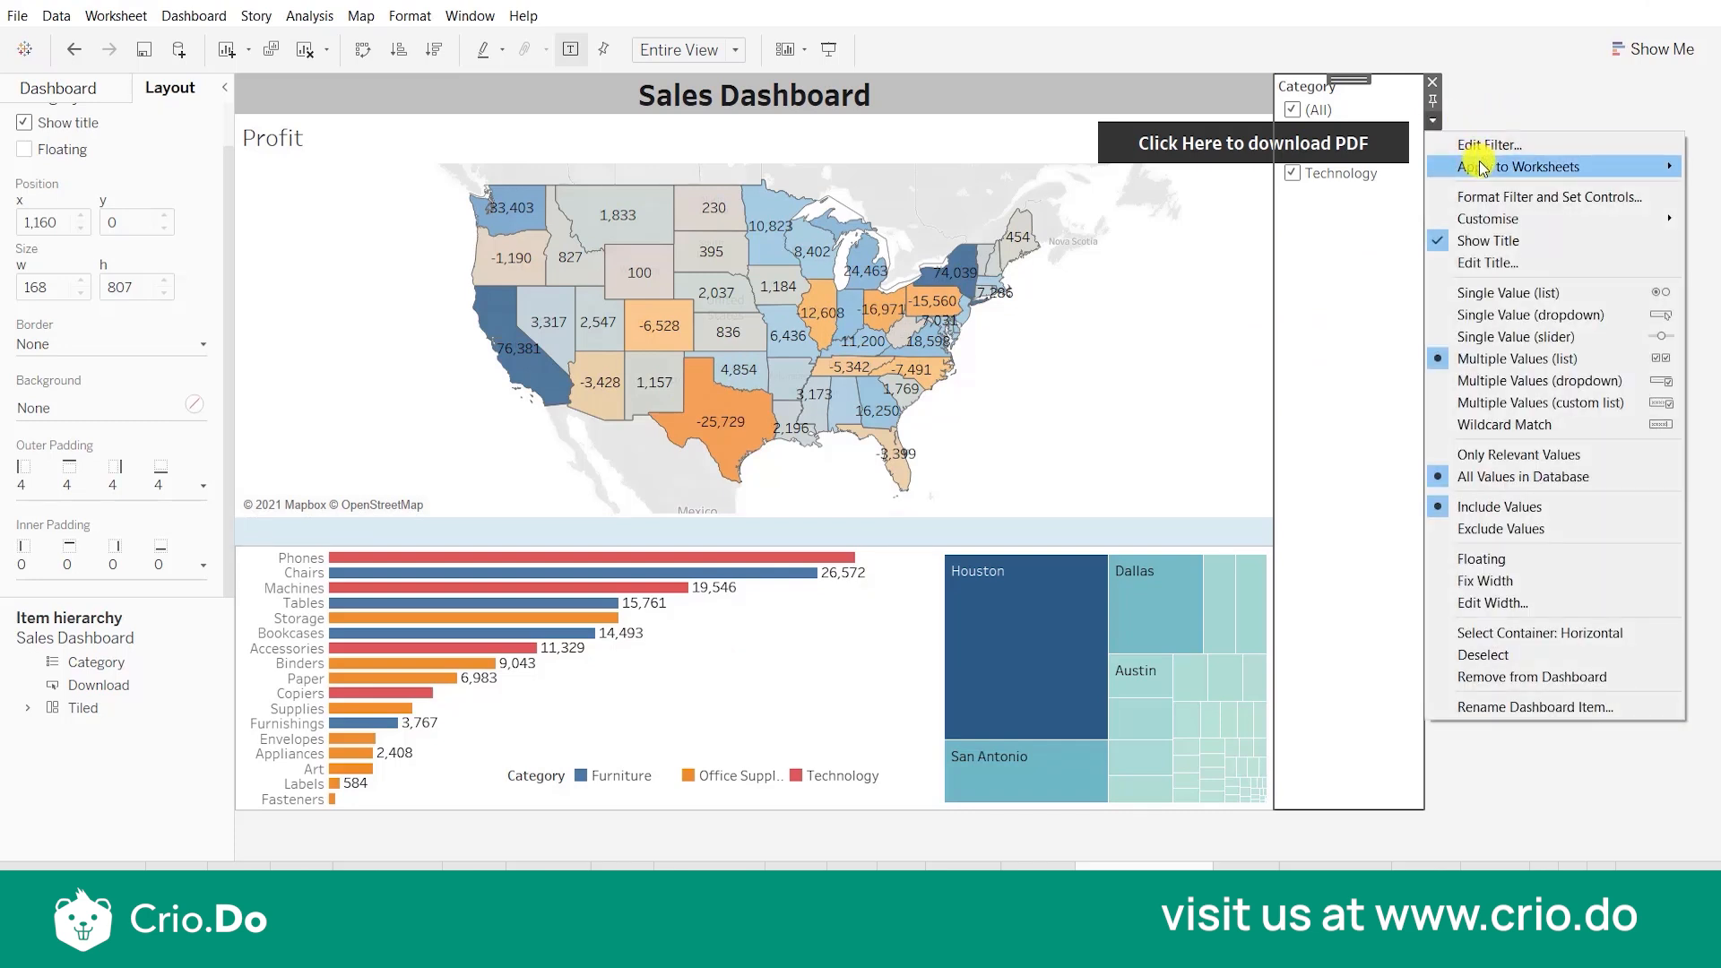
{"action": "mouse_move", "coordinate": [1481, 168]}
{"action": "left_click", "coordinate": [1319, 215]}
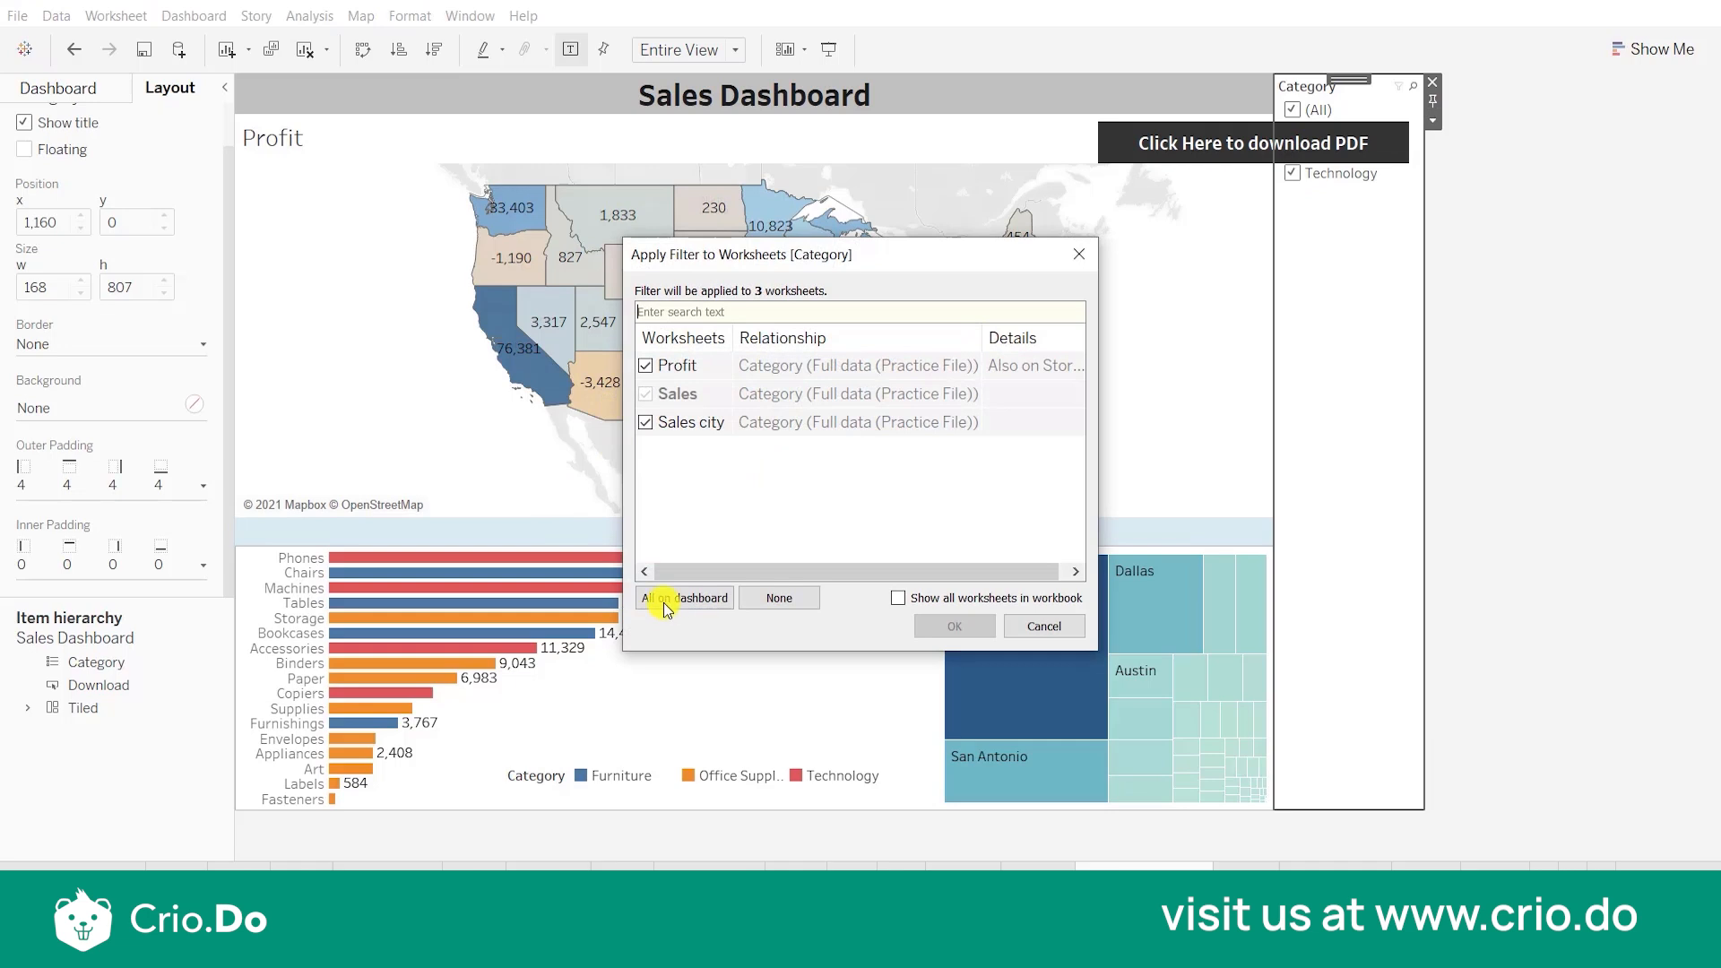
{"action": "left_click", "coordinate": [1029, 627]}
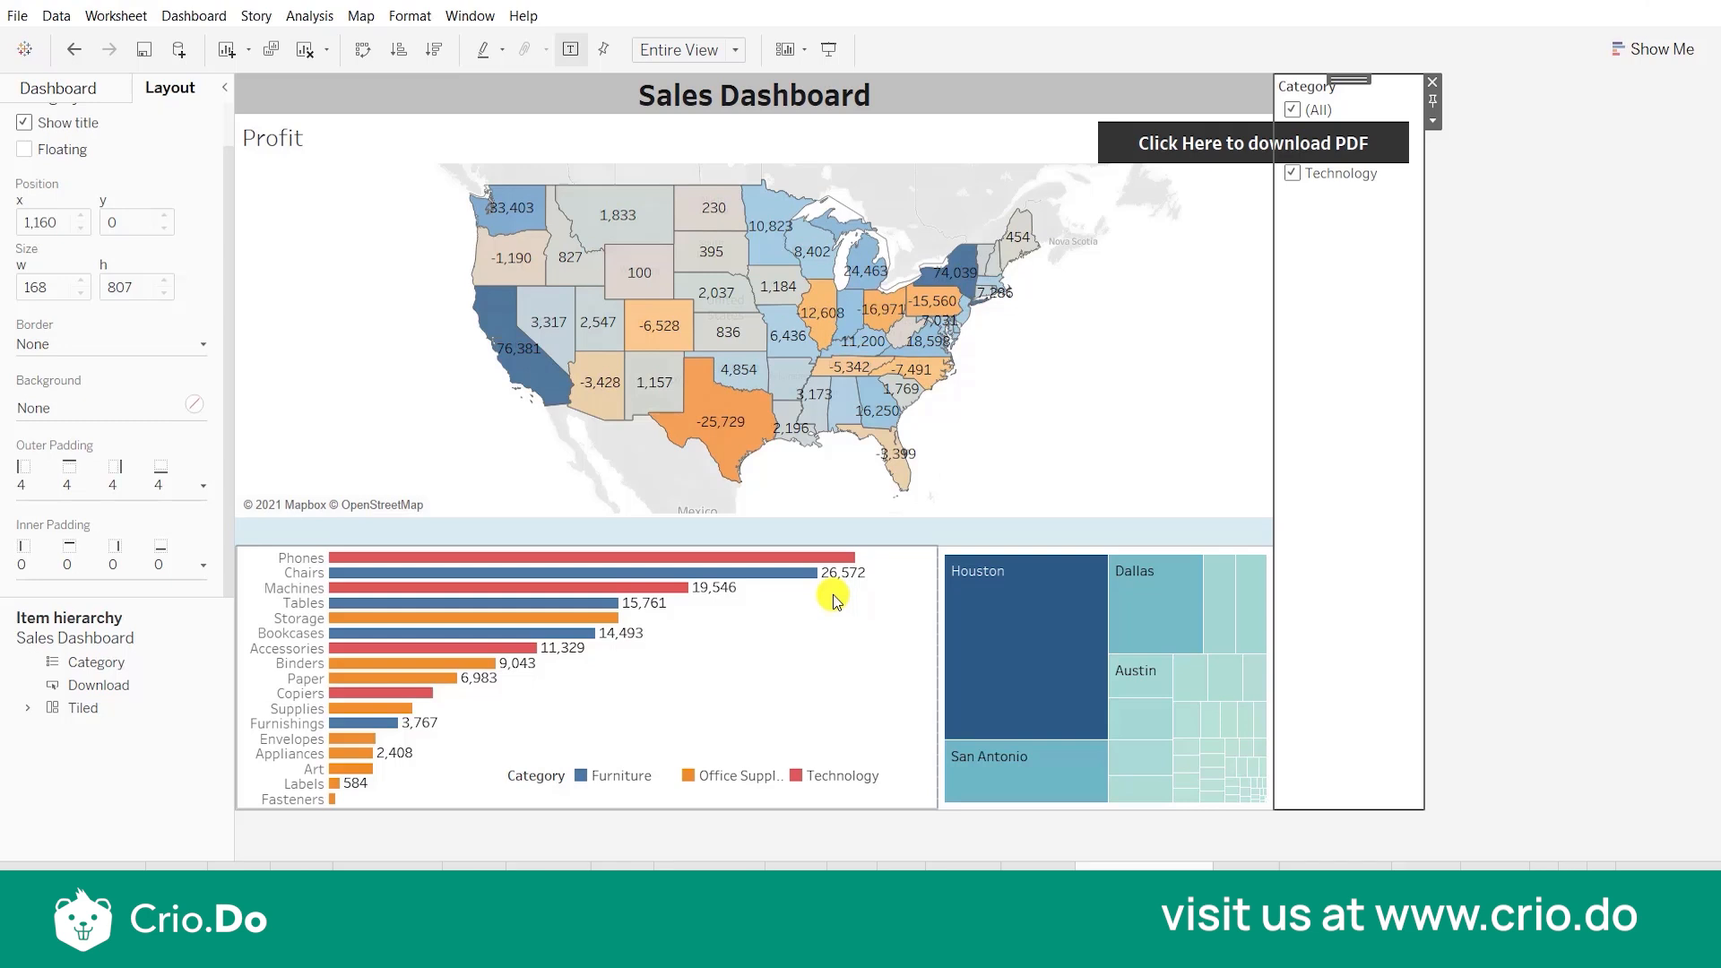
Check which fields can be shown as filters for the Sales bar chart without adding one.
{"action": "left_click", "coordinate": [787, 659]}
{"action": "left_click", "coordinate": [947, 627]}
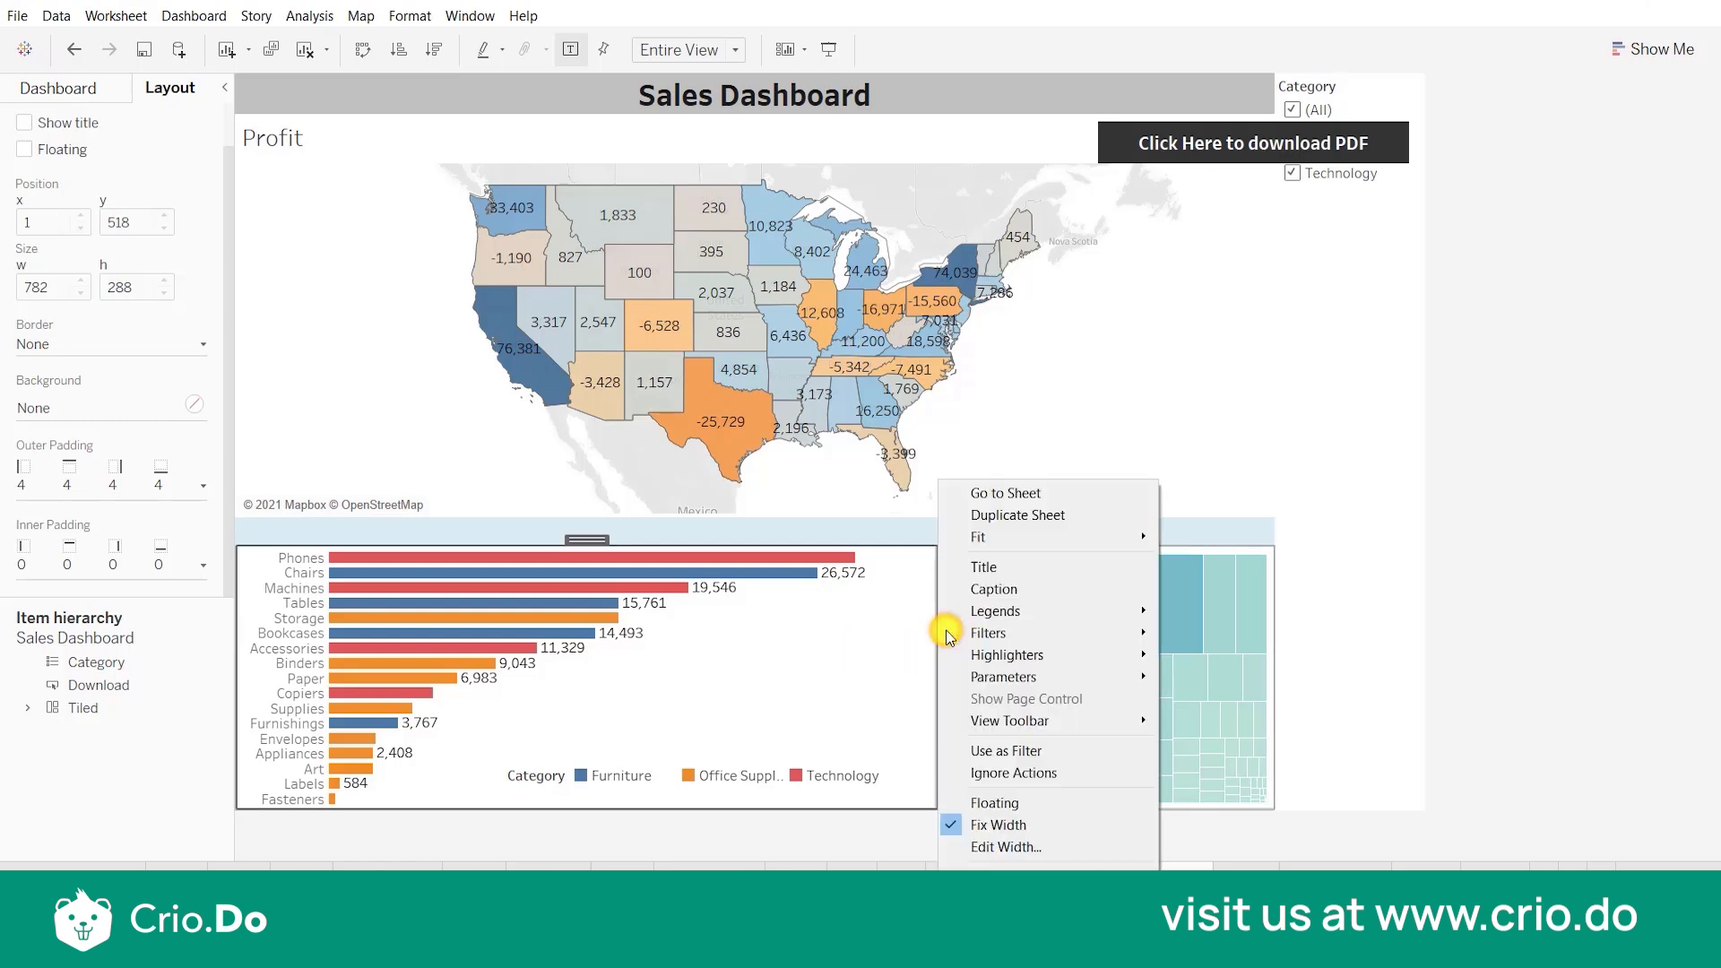
{"action": "mouse_move", "coordinate": [999, 639]}
{"action": "left_click", "coordinate": [1386, 316]}
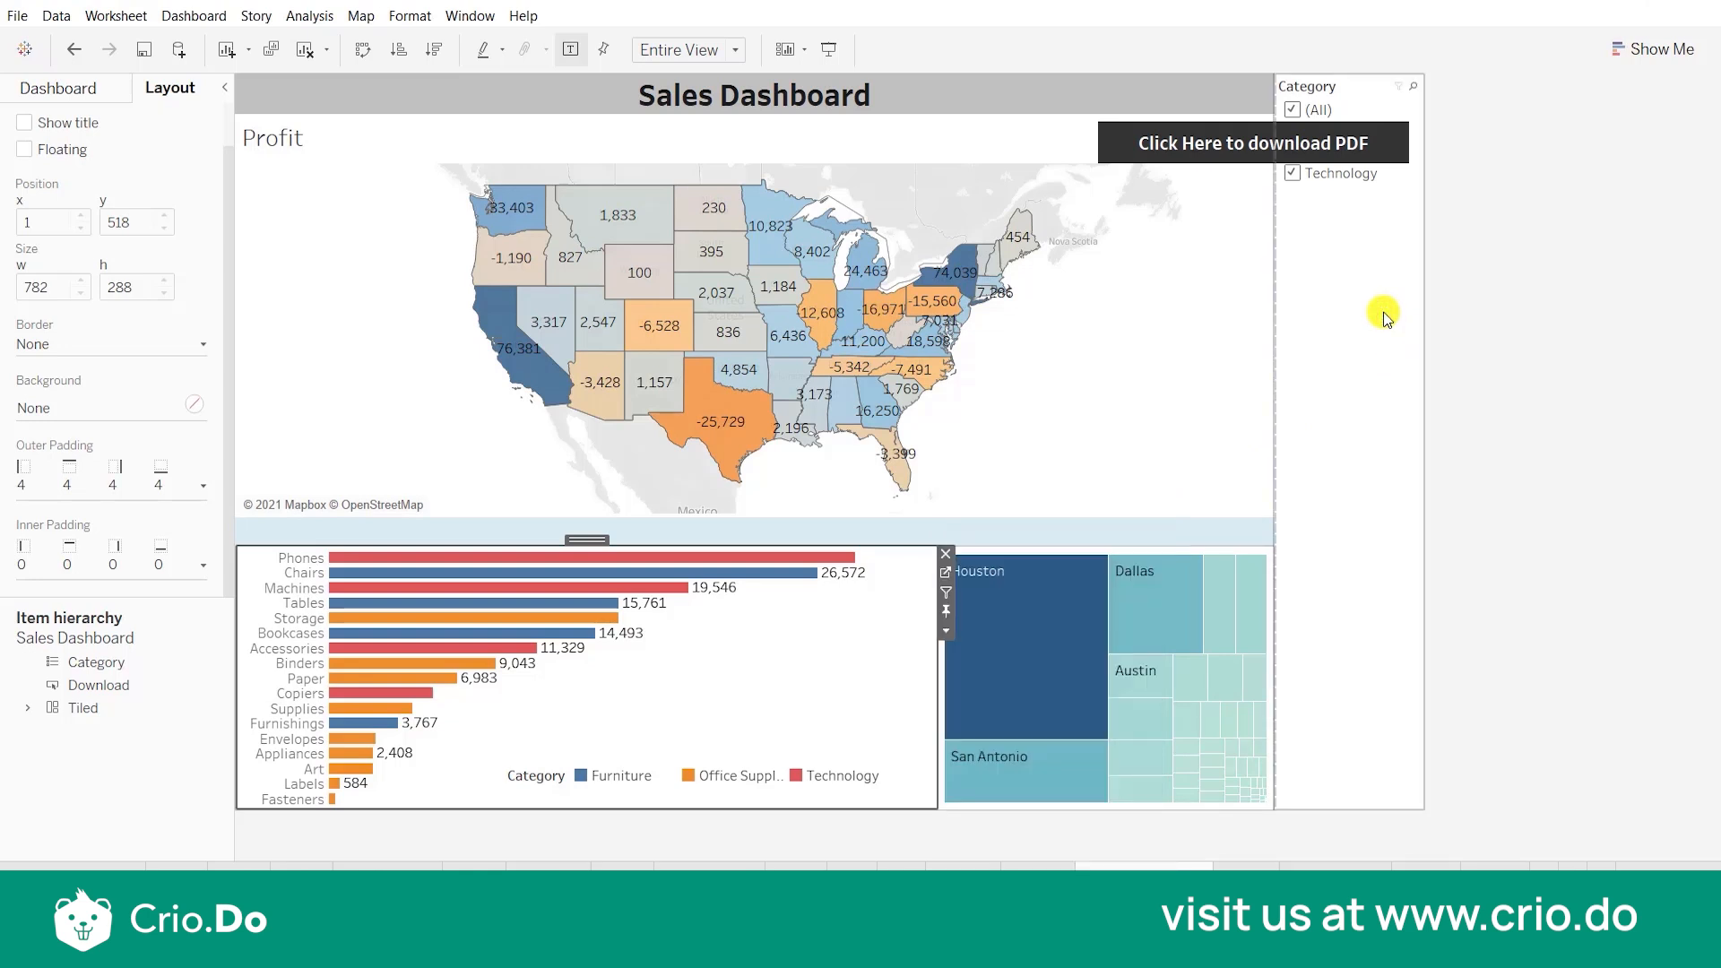